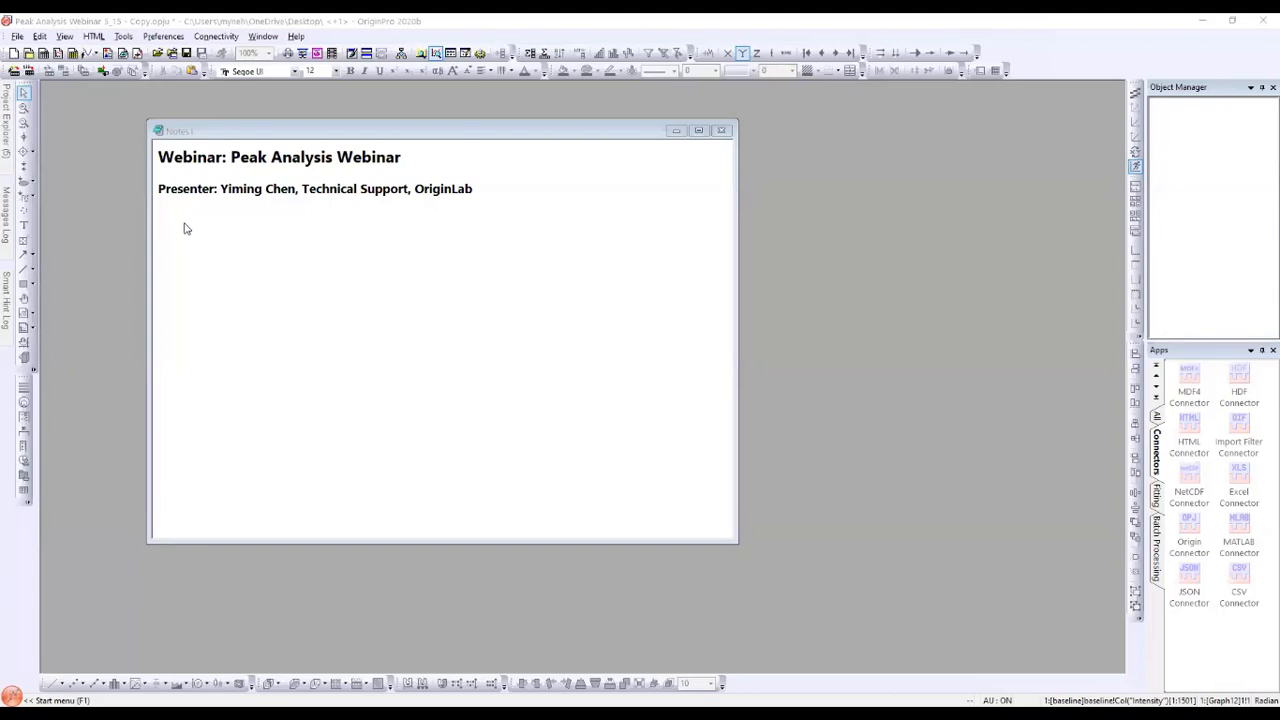
Step: Open the 1. Peak Finding project folder and bring its Book1 worksheet forward
click(6, 142)
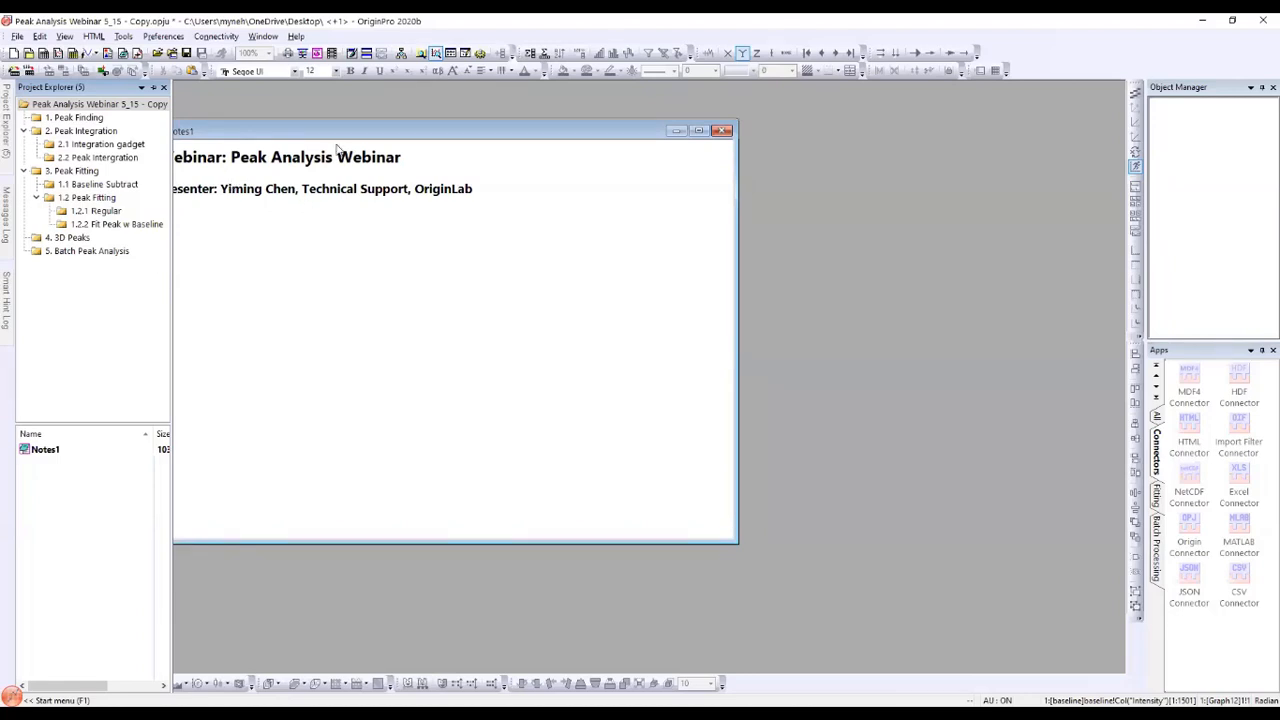
click(92, 118)
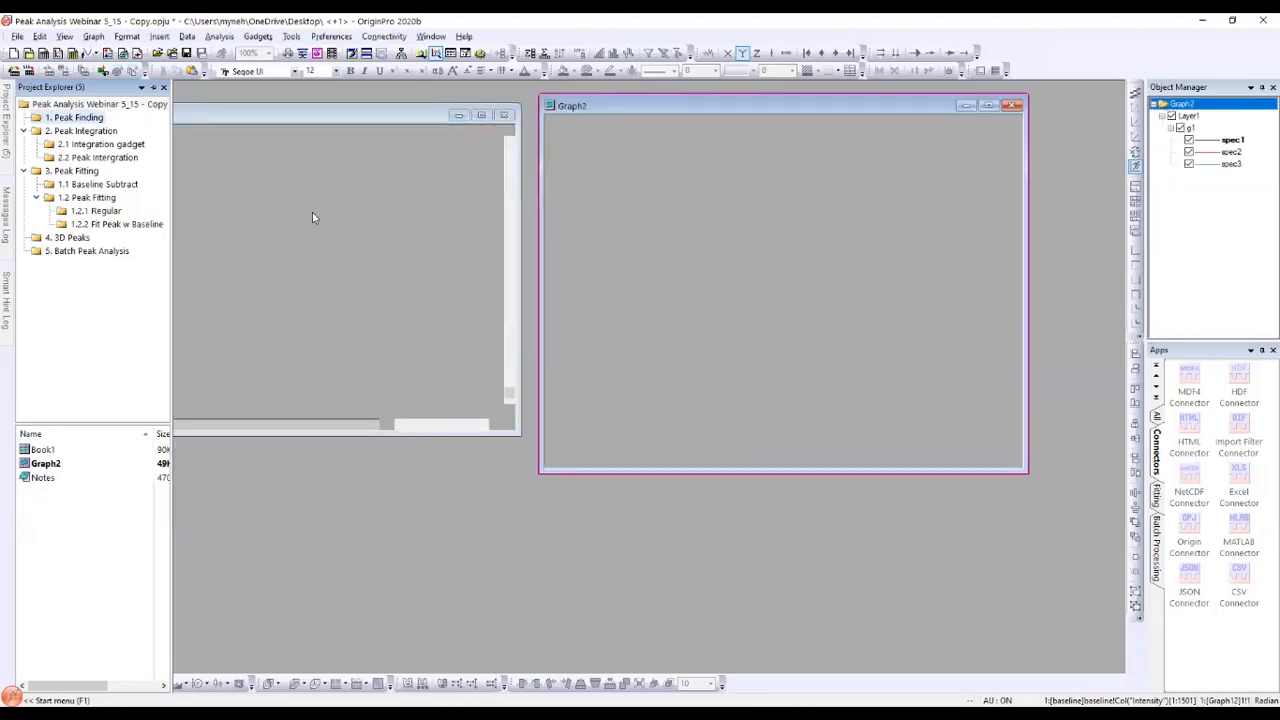
click(514, 429)
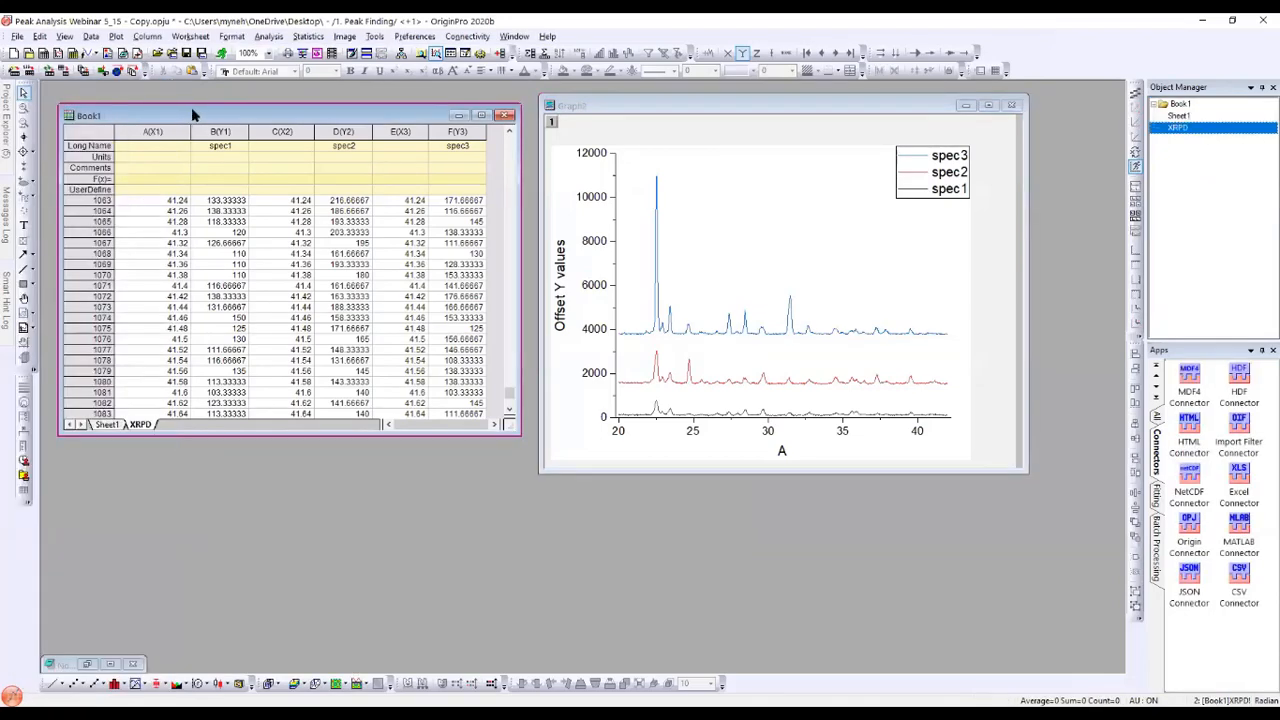
Step: Lengthen the Book1 window and enlarge the Graph2 window so the data and plot sit side by side
drag(191, 109, 199, 109)
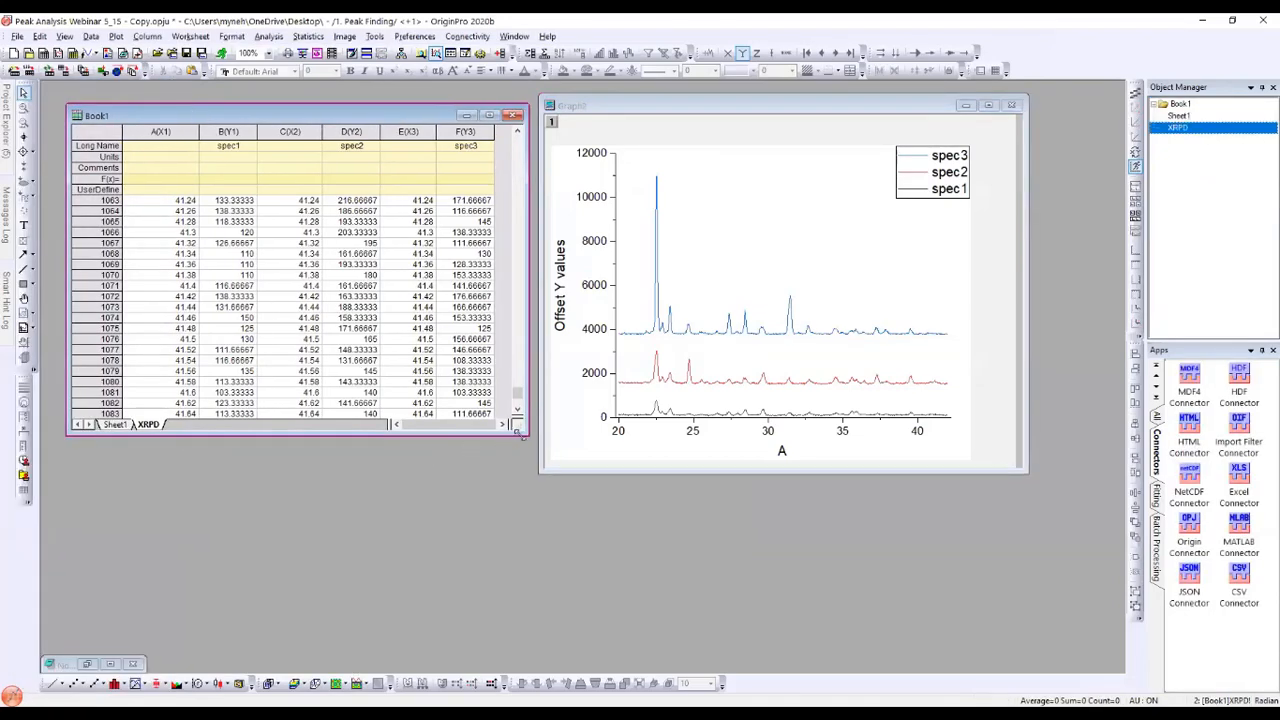
drag(517, 428, 524, 628)
drag(616, 109, 648, 117)
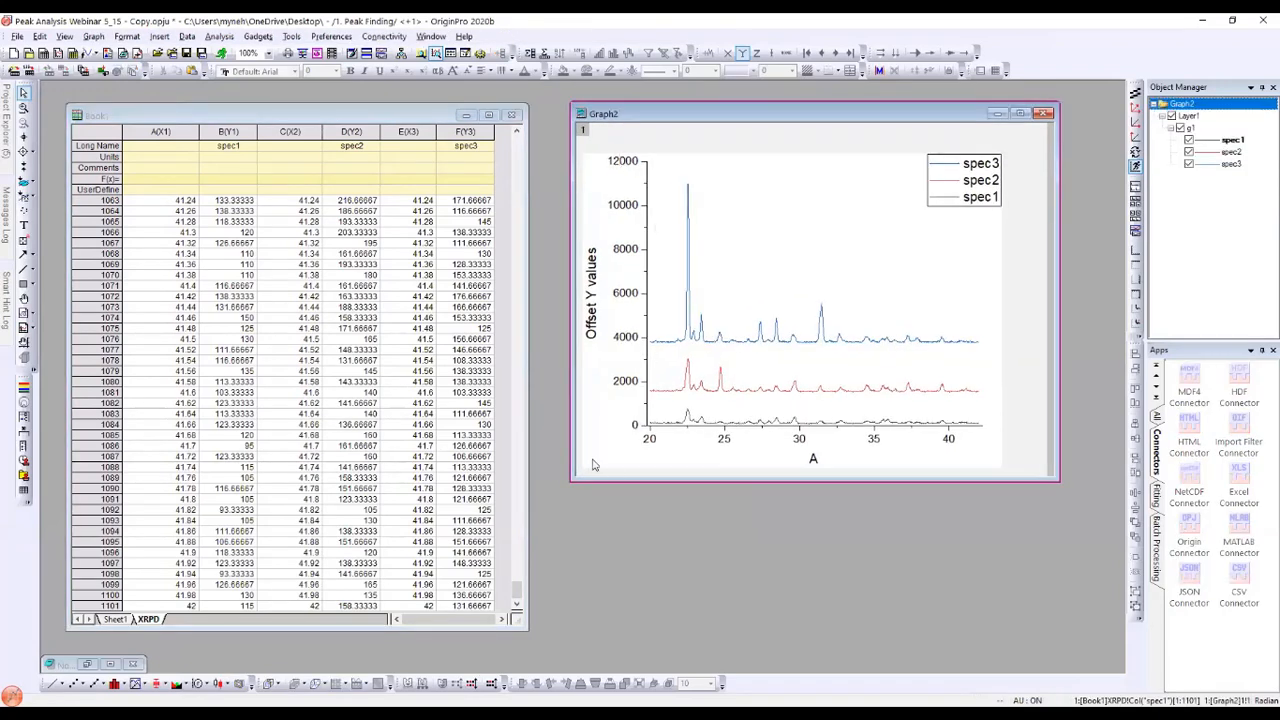
drag(573, 477, 518, 540)
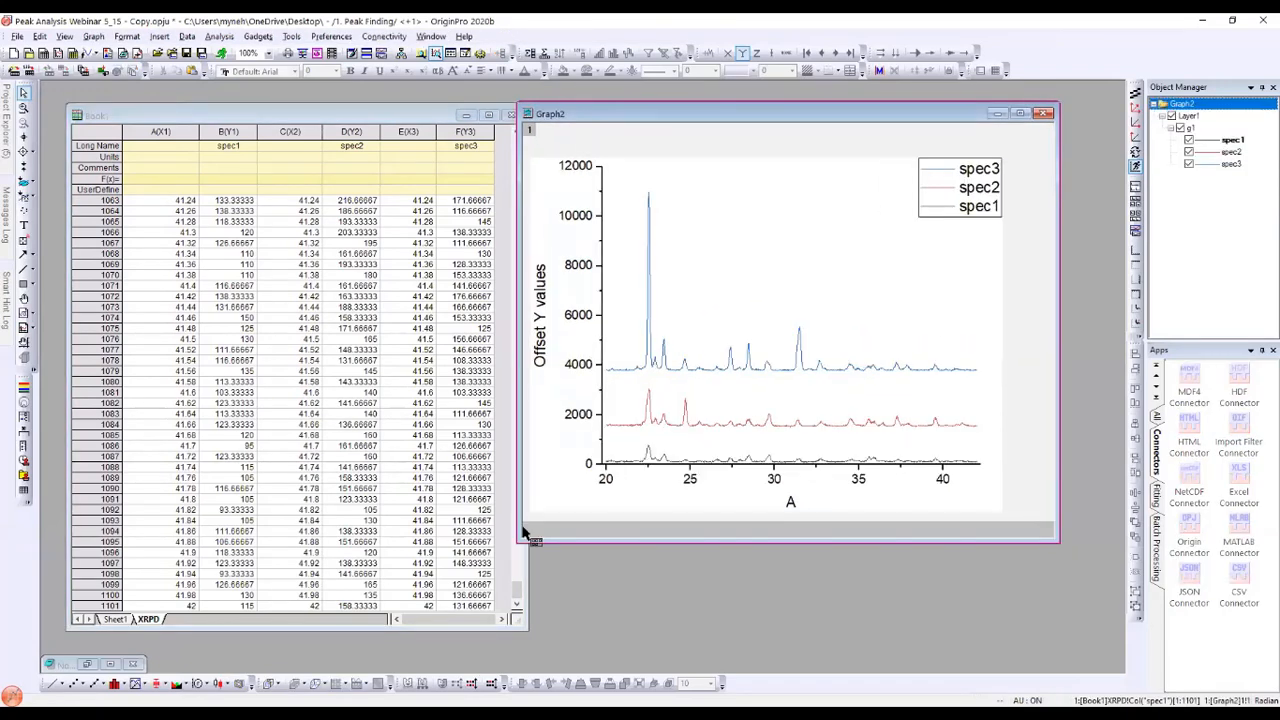
Step: Select the whole XRPD worksheet and look at the Stacked Lines by Y Offsets type among the Basic 2D plots, without plotting
click(400, 118)
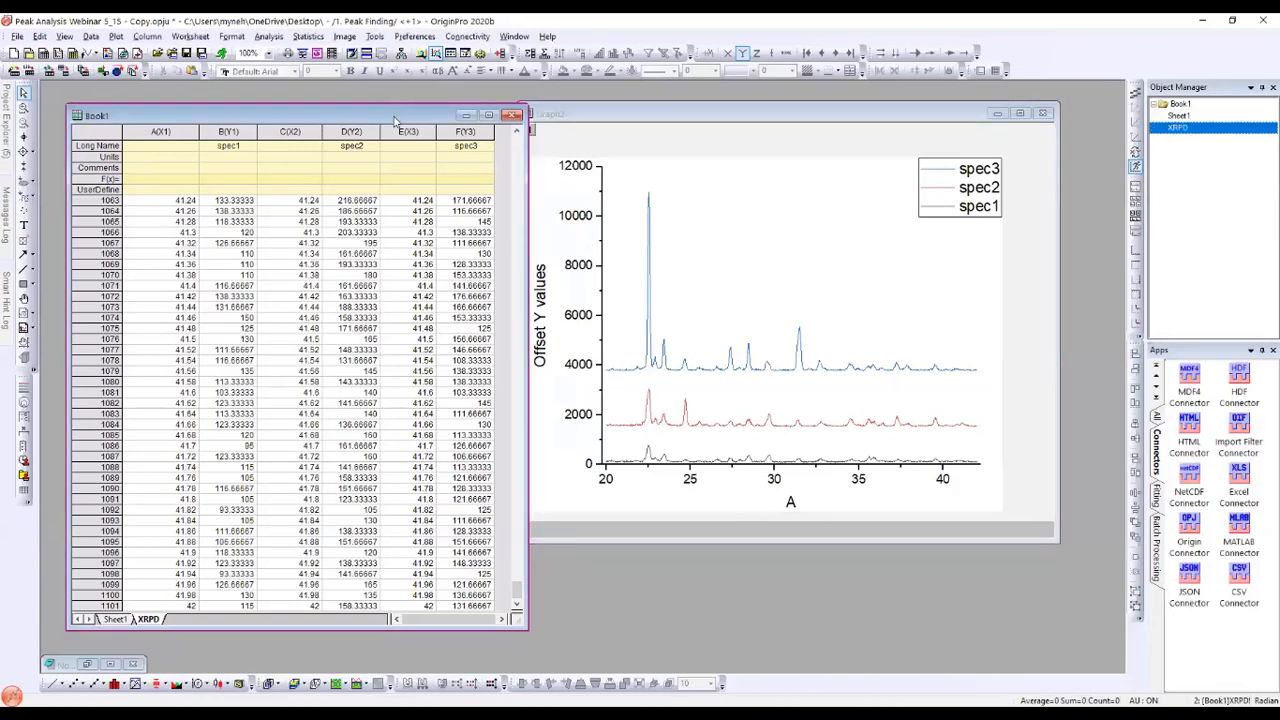
click(117, 133)
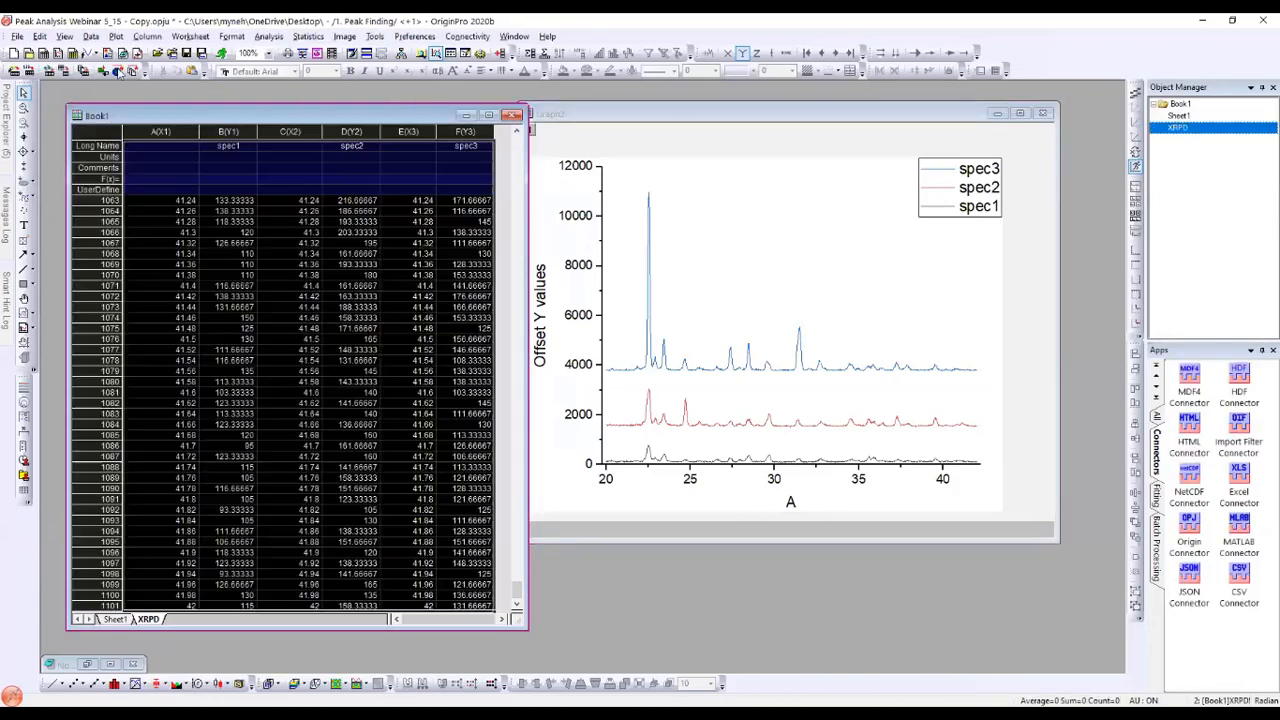
click(116, 36)
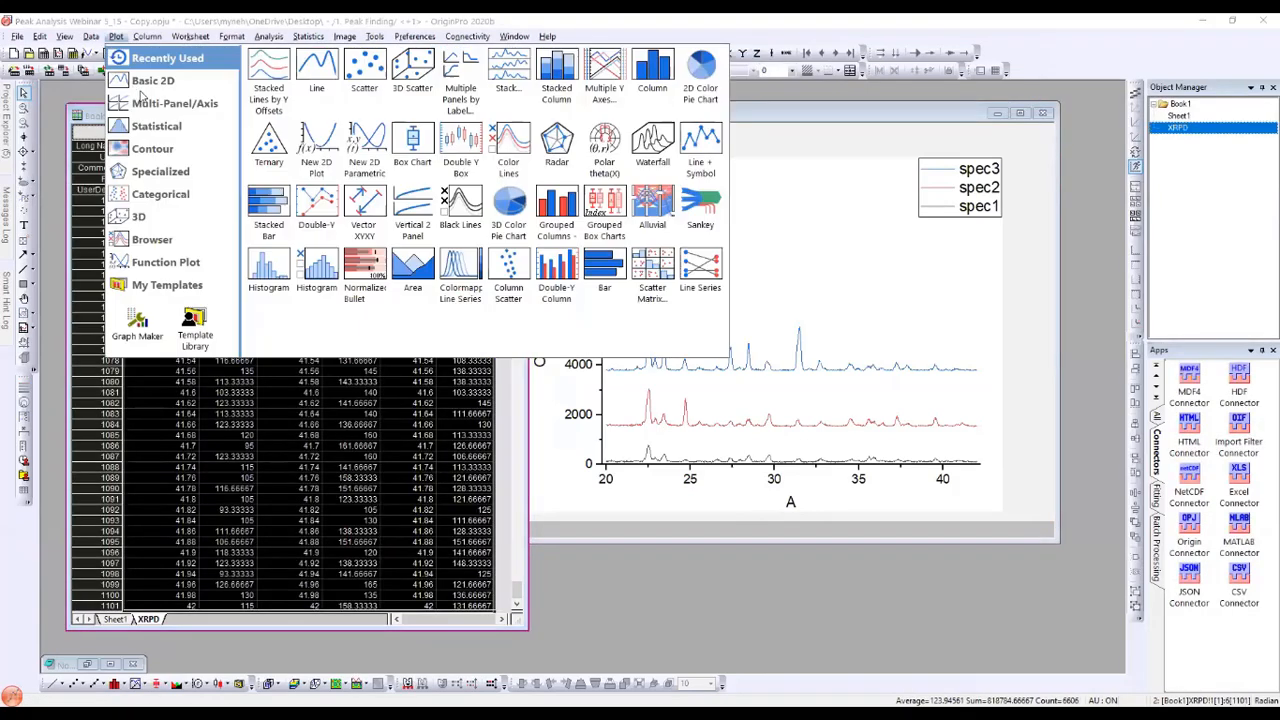
mouse_move(150, 81)
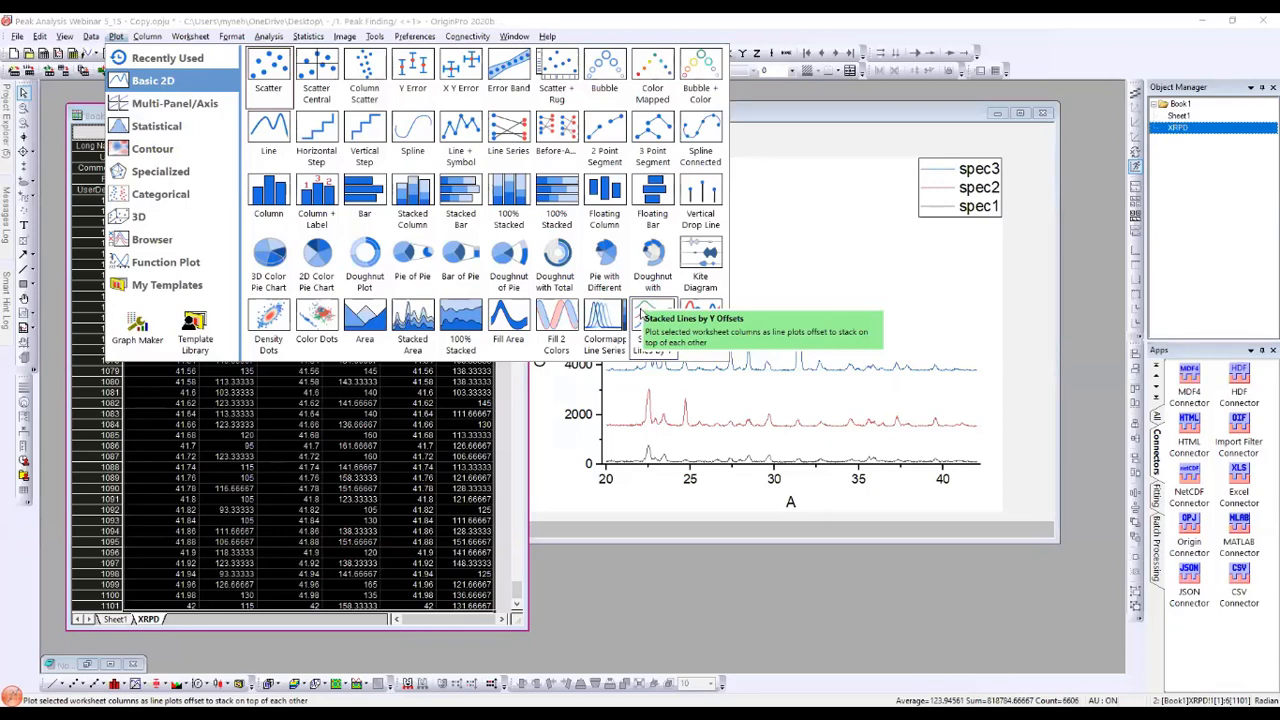
click(560, 435)
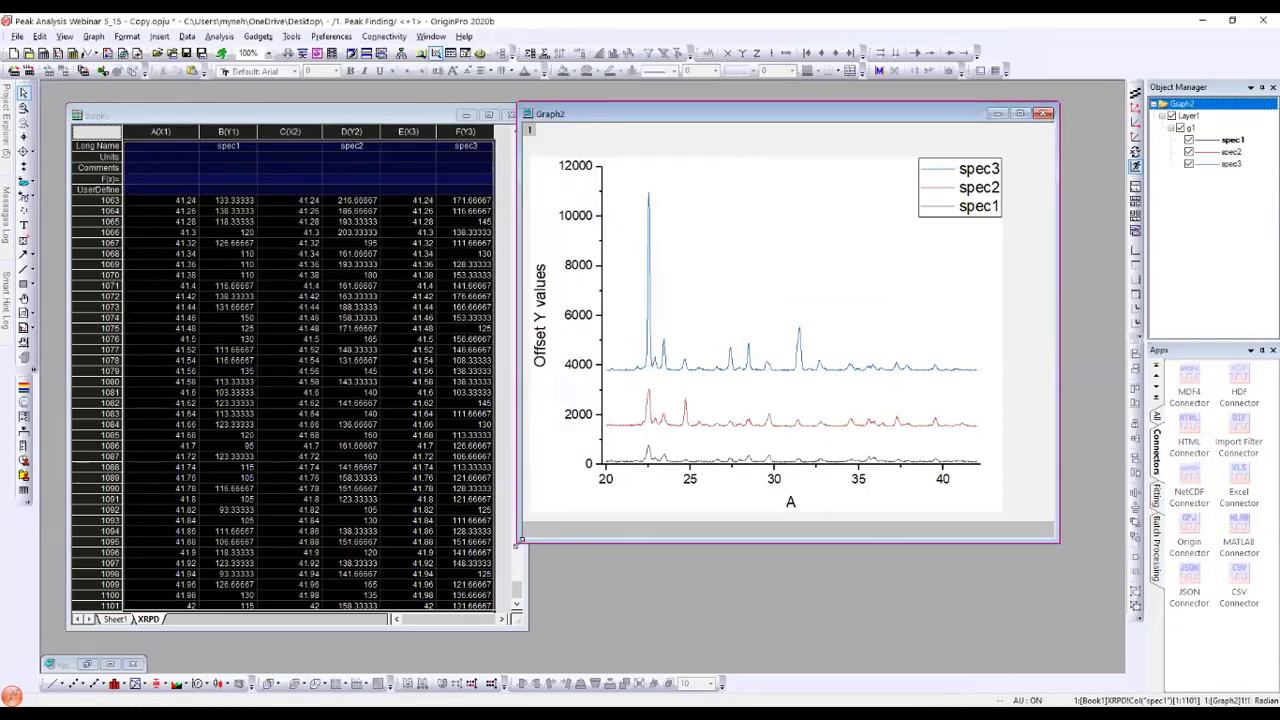
Step: Enlarge the Graph2 window over the worksheet and switch the graph to Window View
drag(520, 540, 199, 587)
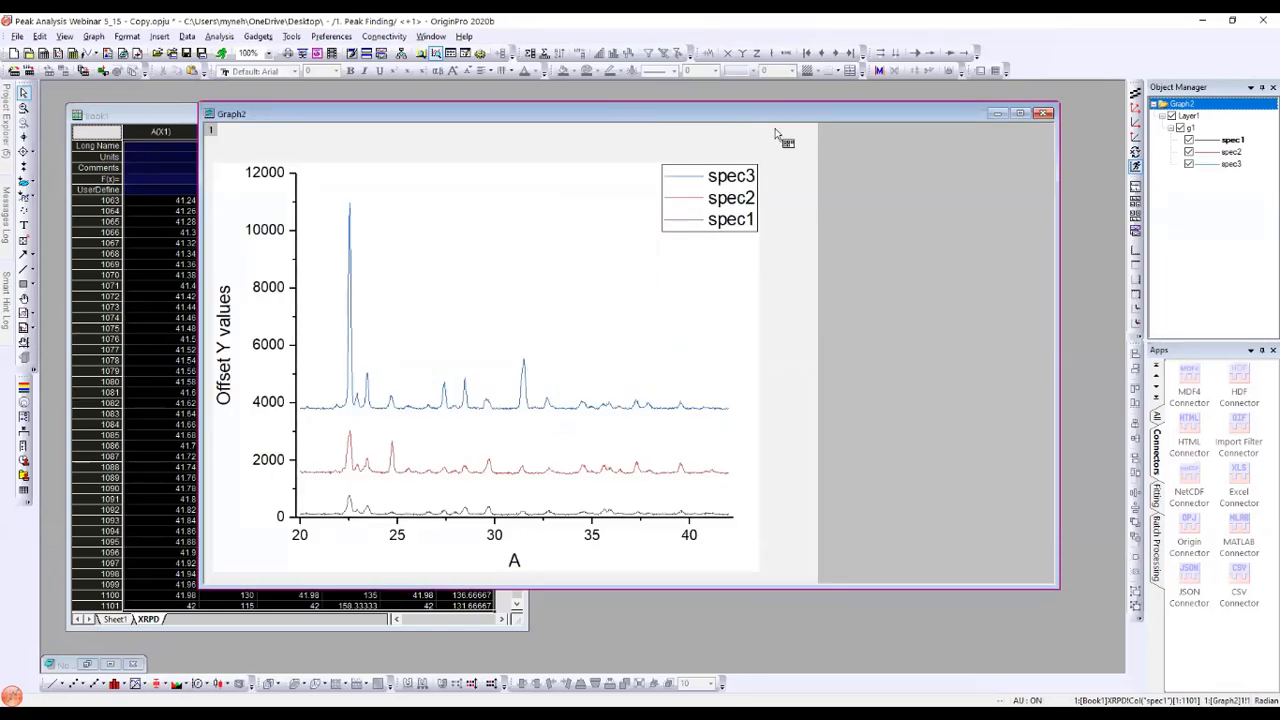
click(777, 130)
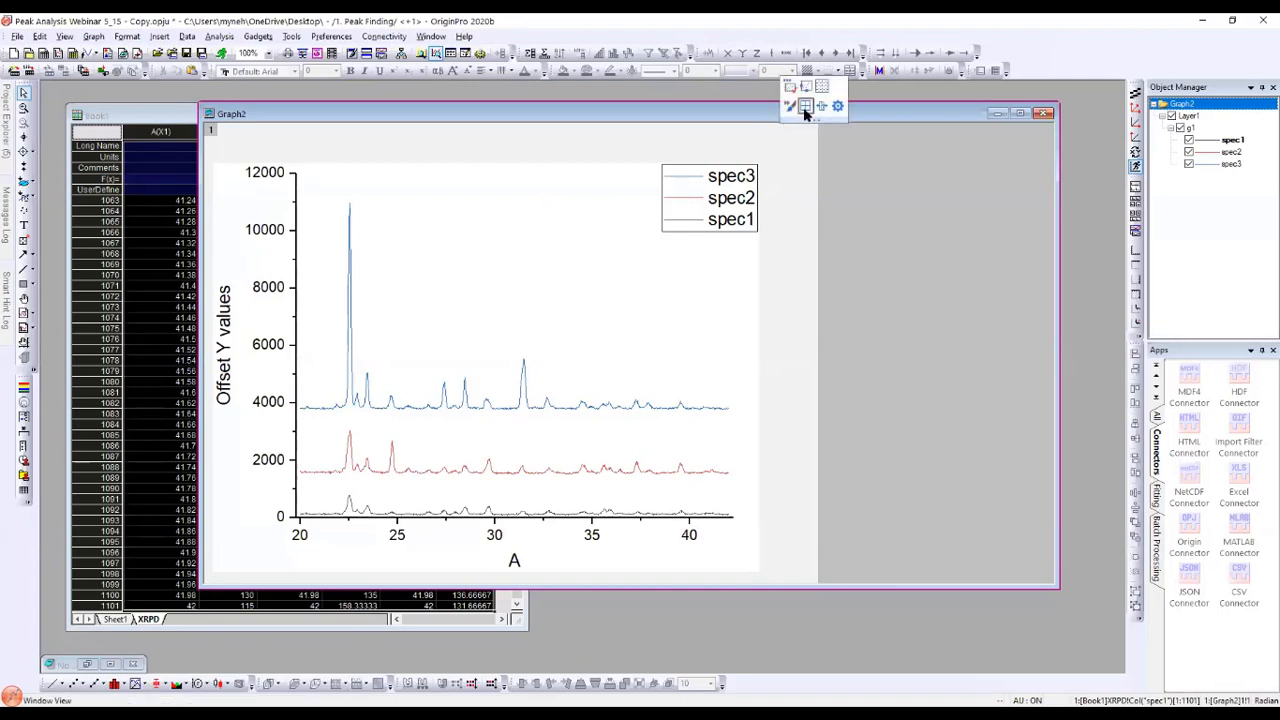
click(806, 110)
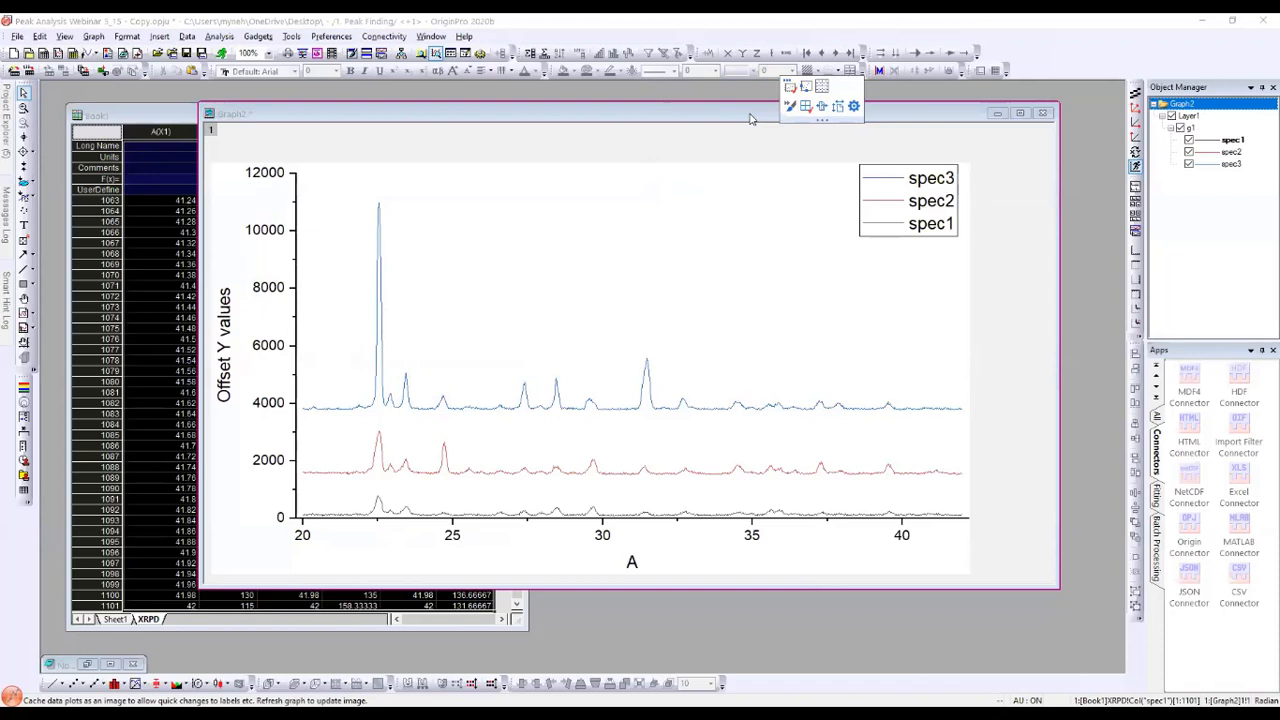
Step: Widen the Graph2 window further and reposition it over the worksheet
drag(751, 114, 779, 116)
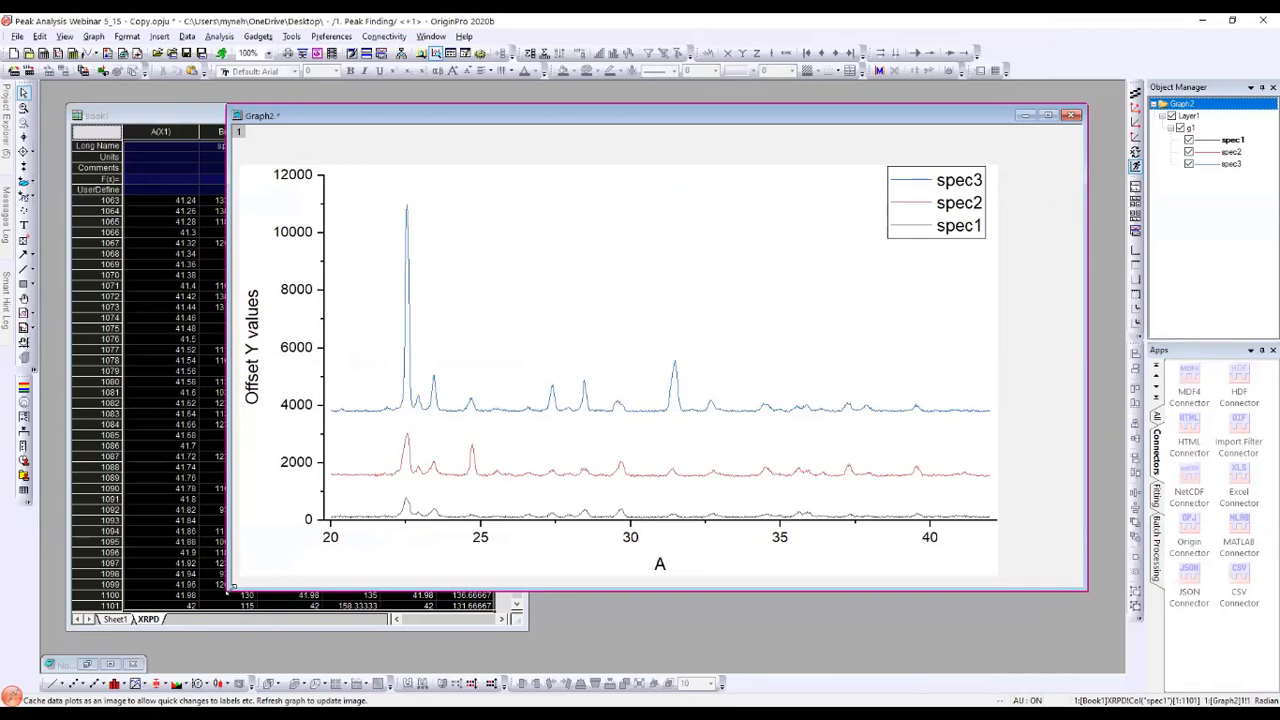
drag(231, 588, 97, 594)
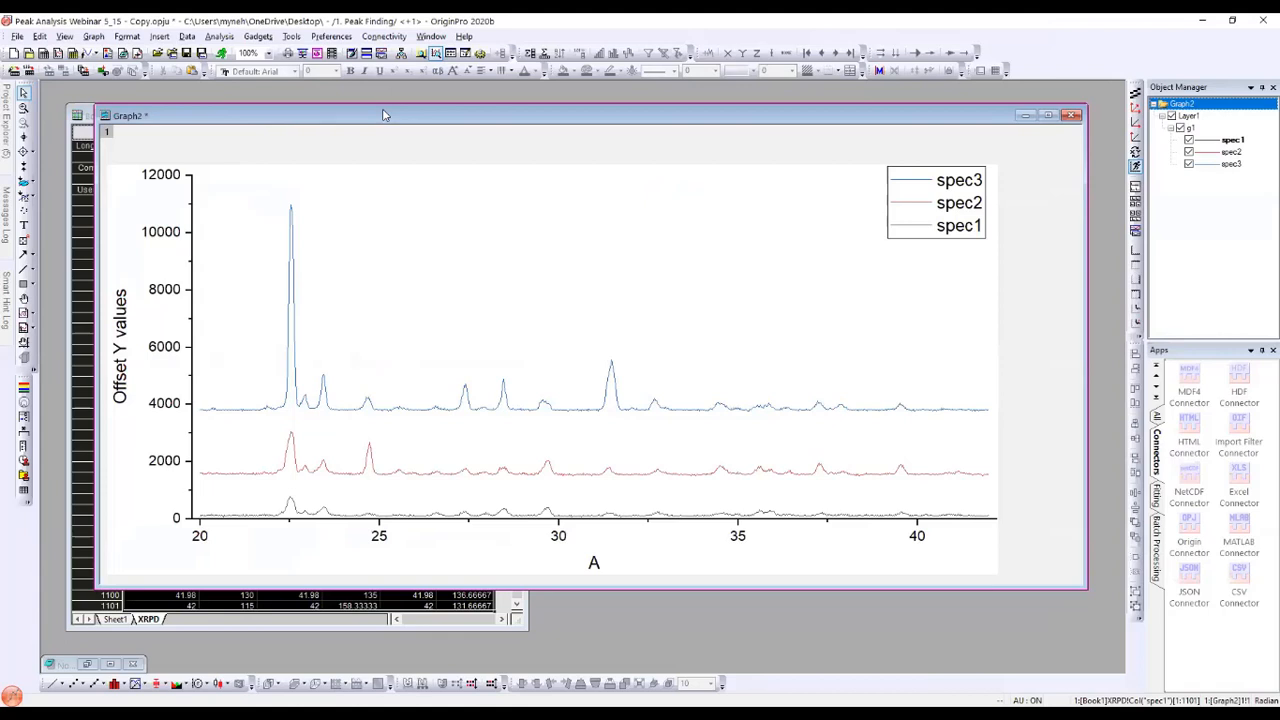
drag(383, 115, 392, 104)
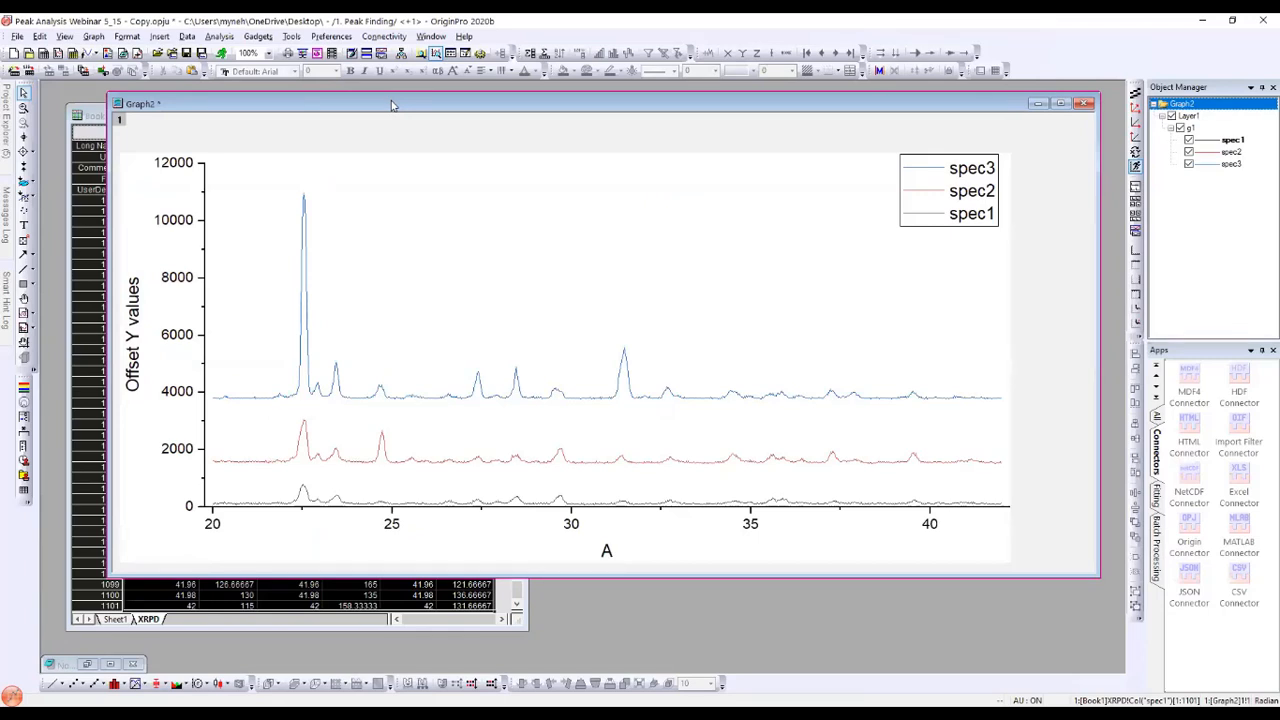
drag(392, 105, 359, 112)
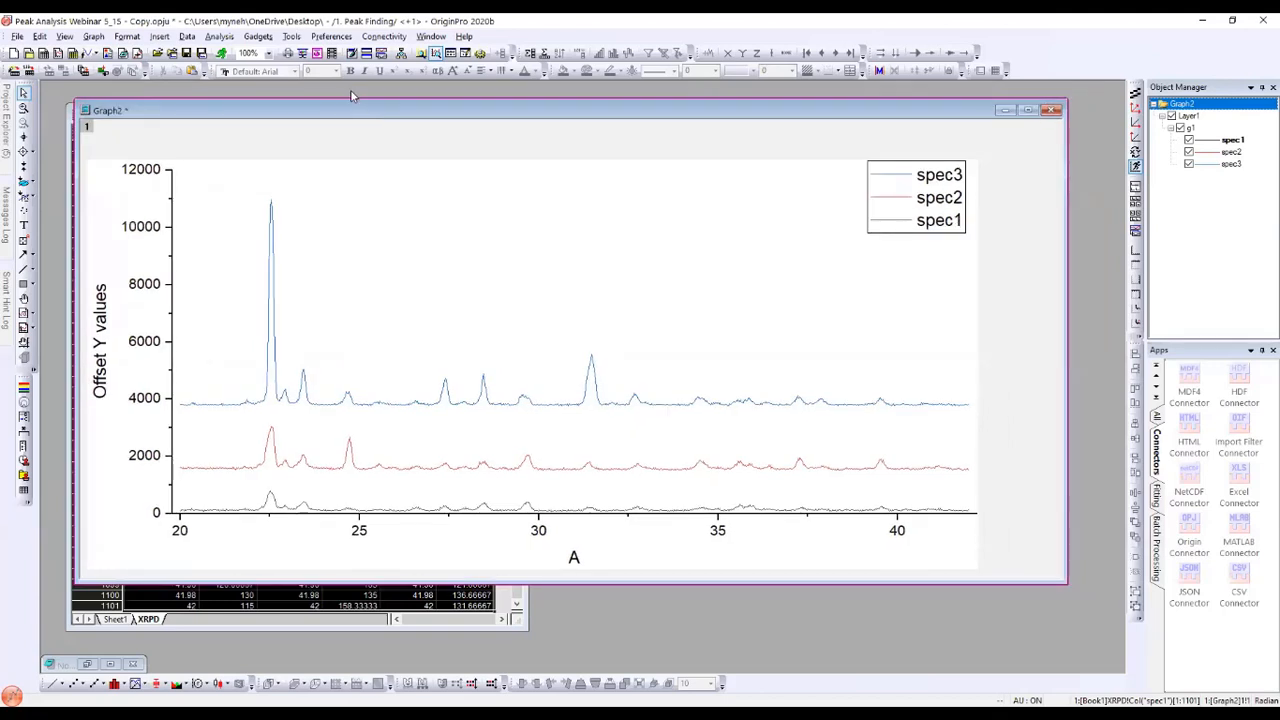
Step: Add the Quick Peaks gadget to Graph2 with its default settings after reviewing the baseline and peak-finding options
click(258, 37)
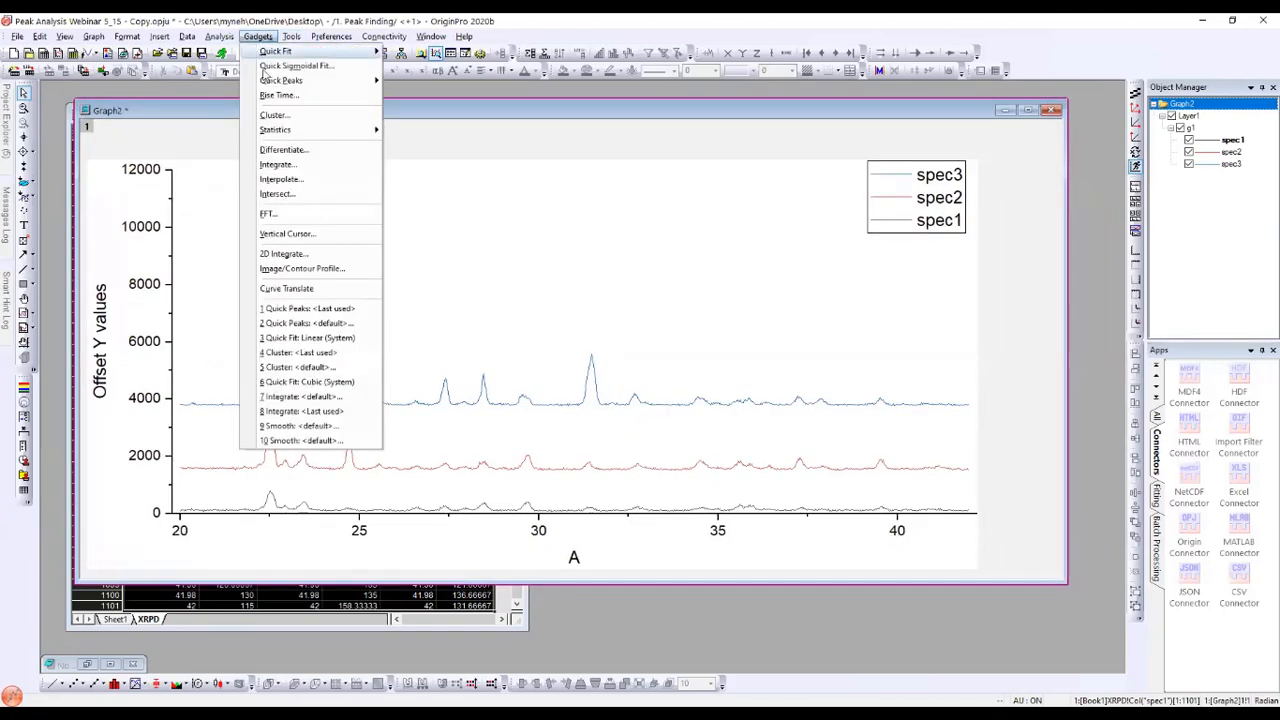
mouse_move(276, 84)
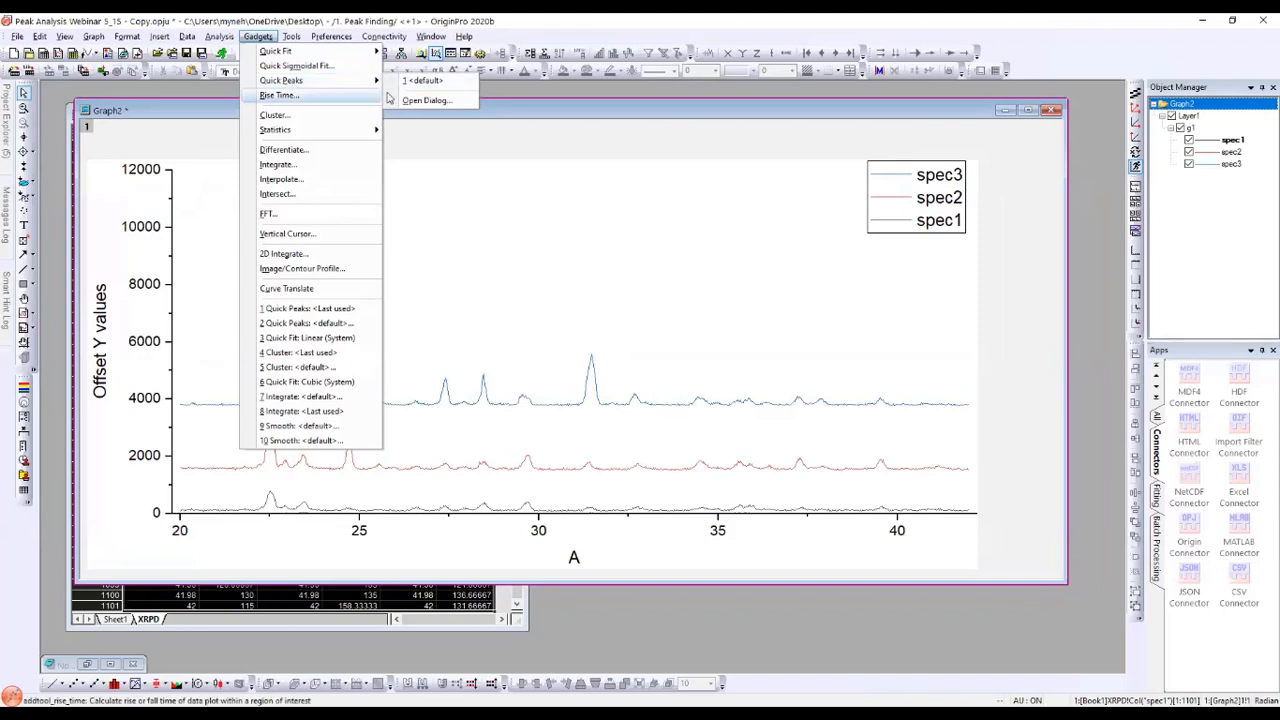
click(427, 103)
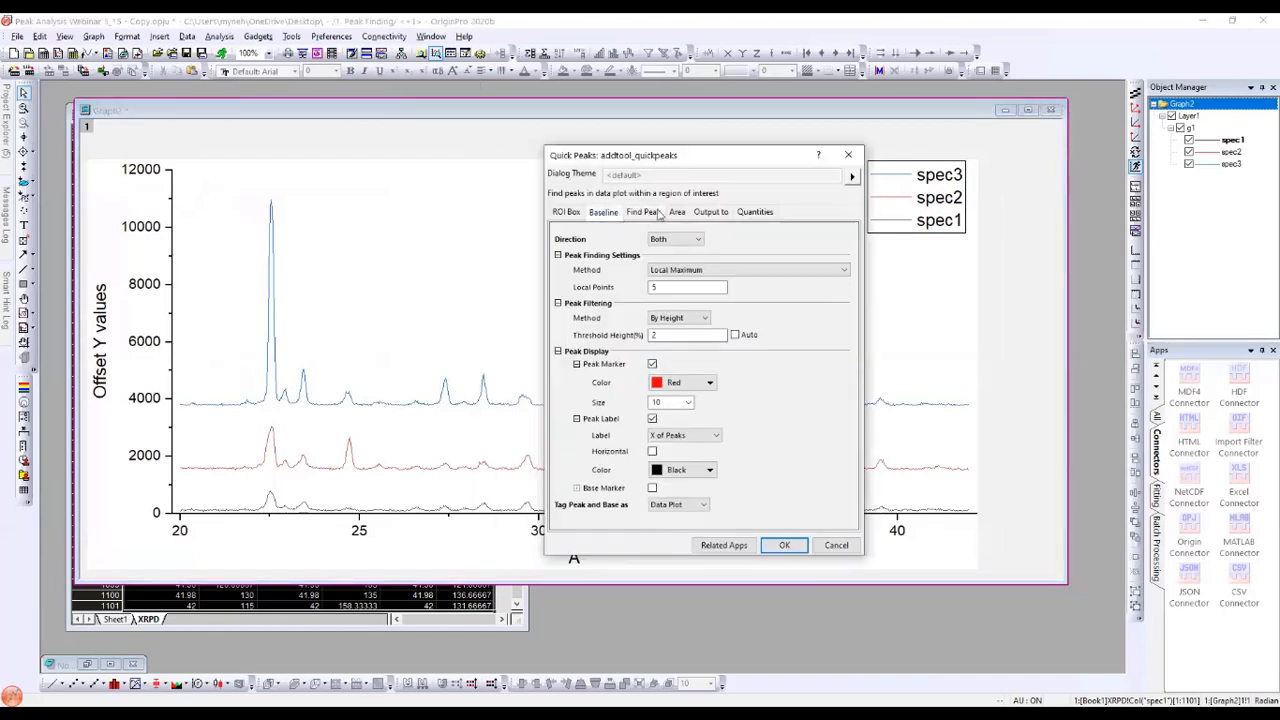
click(604, 214)
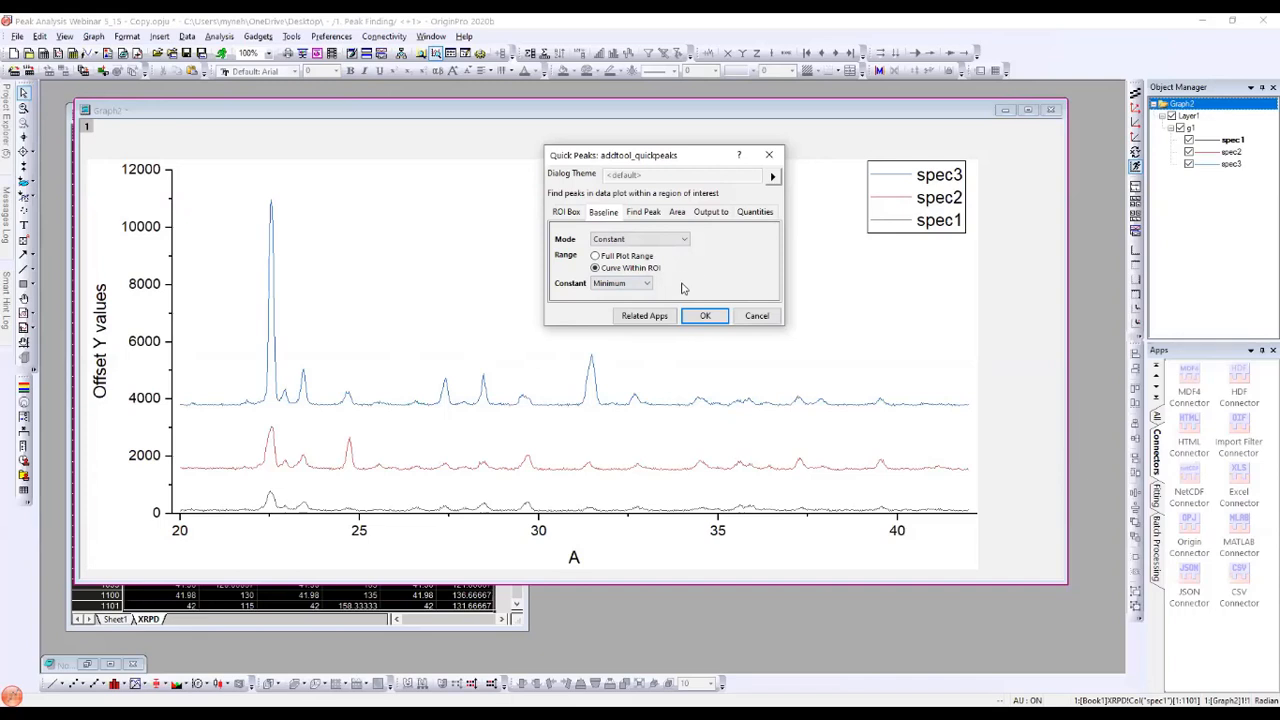
click(653, 217)
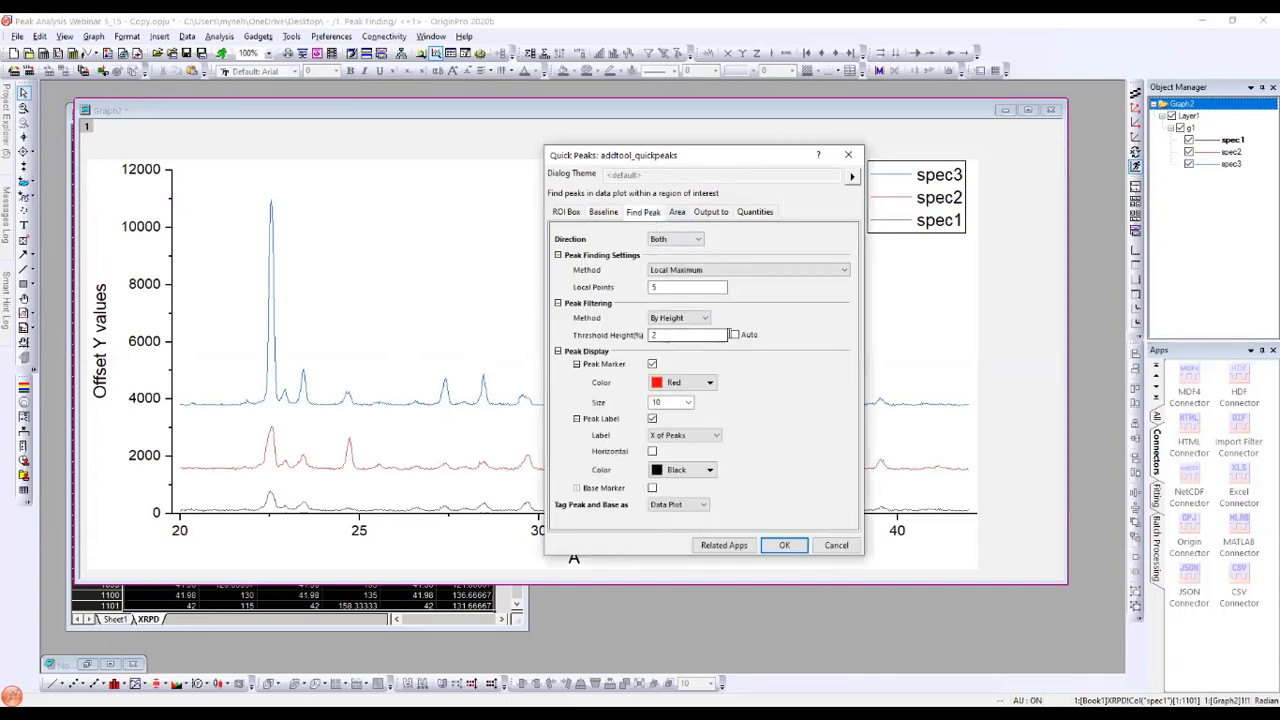
click(603, 213)
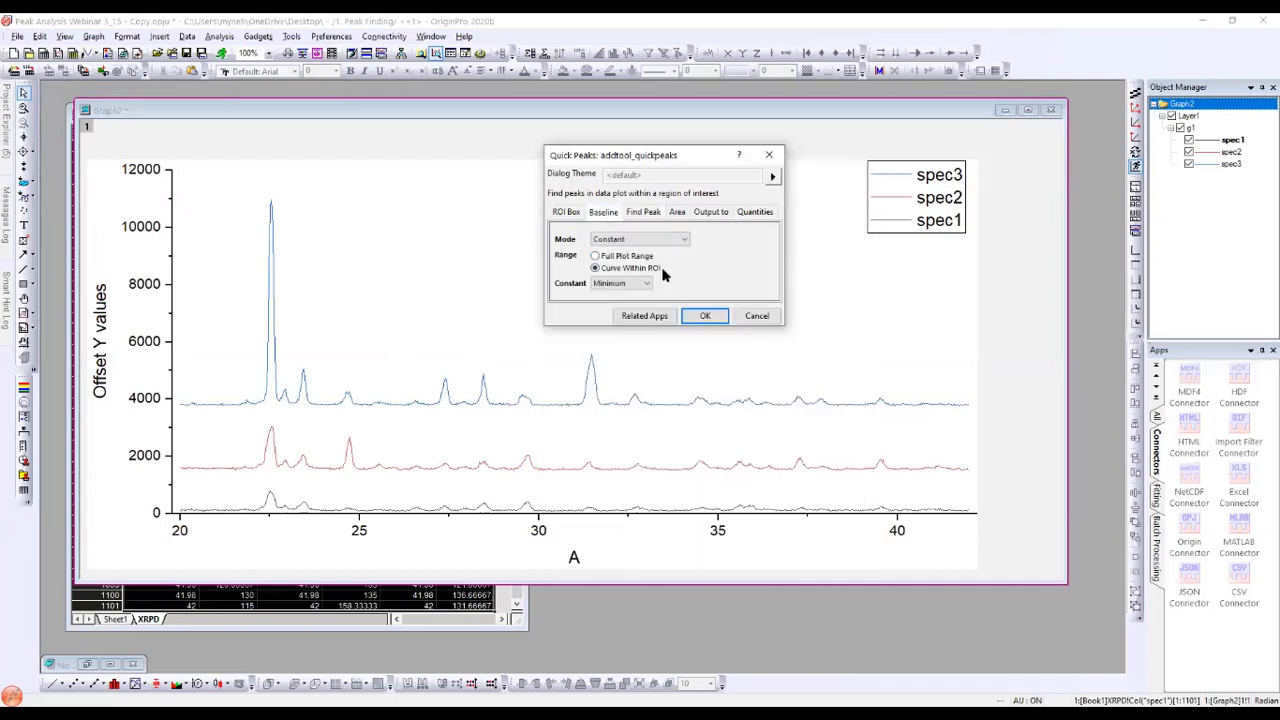
click(705, 317)
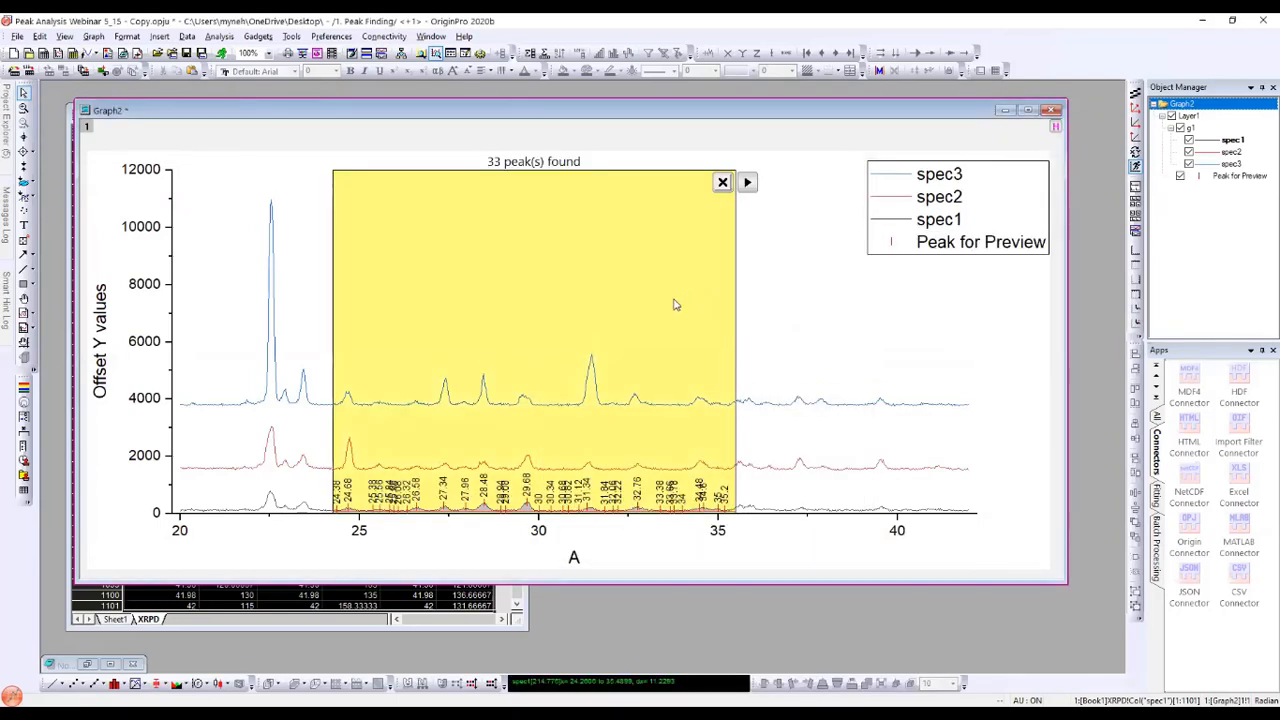
Step: Extend the Quick Peaks region from about x = 20.1 to 41.8 and move the legend clear of the gadget's controls
drag(675, 305, 552, 302)
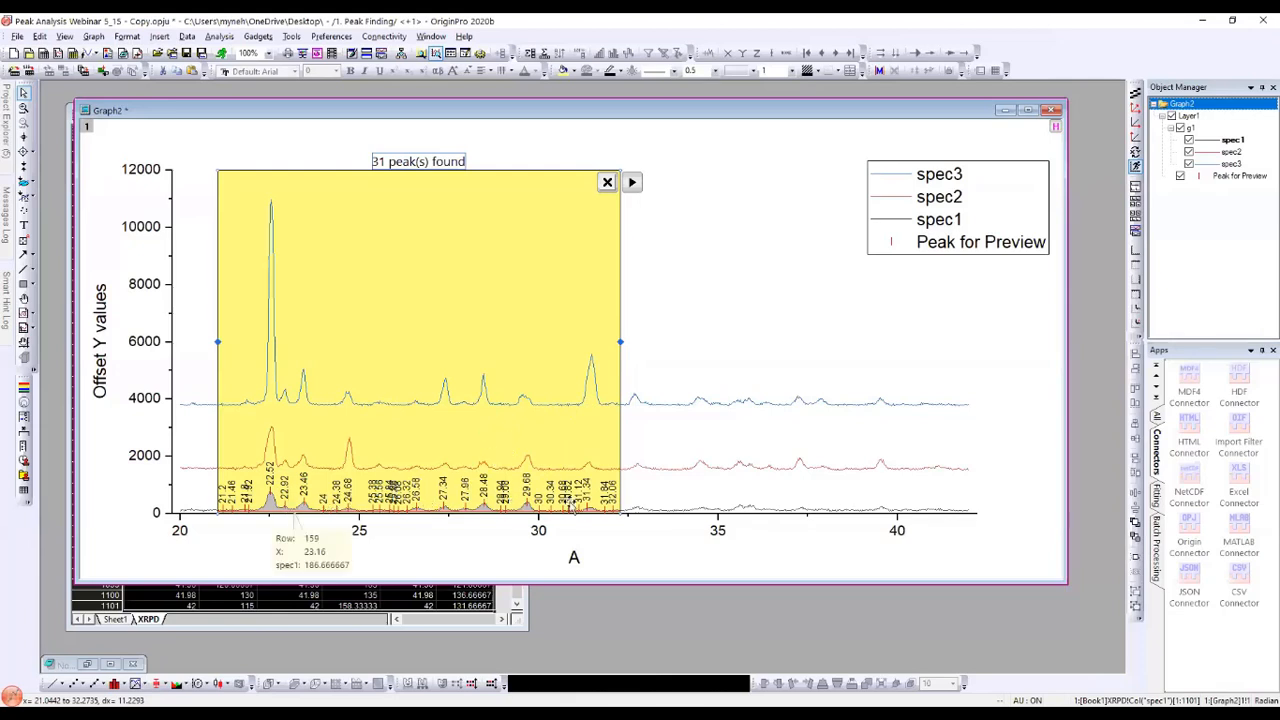
drag(620, 341, 961, 360)
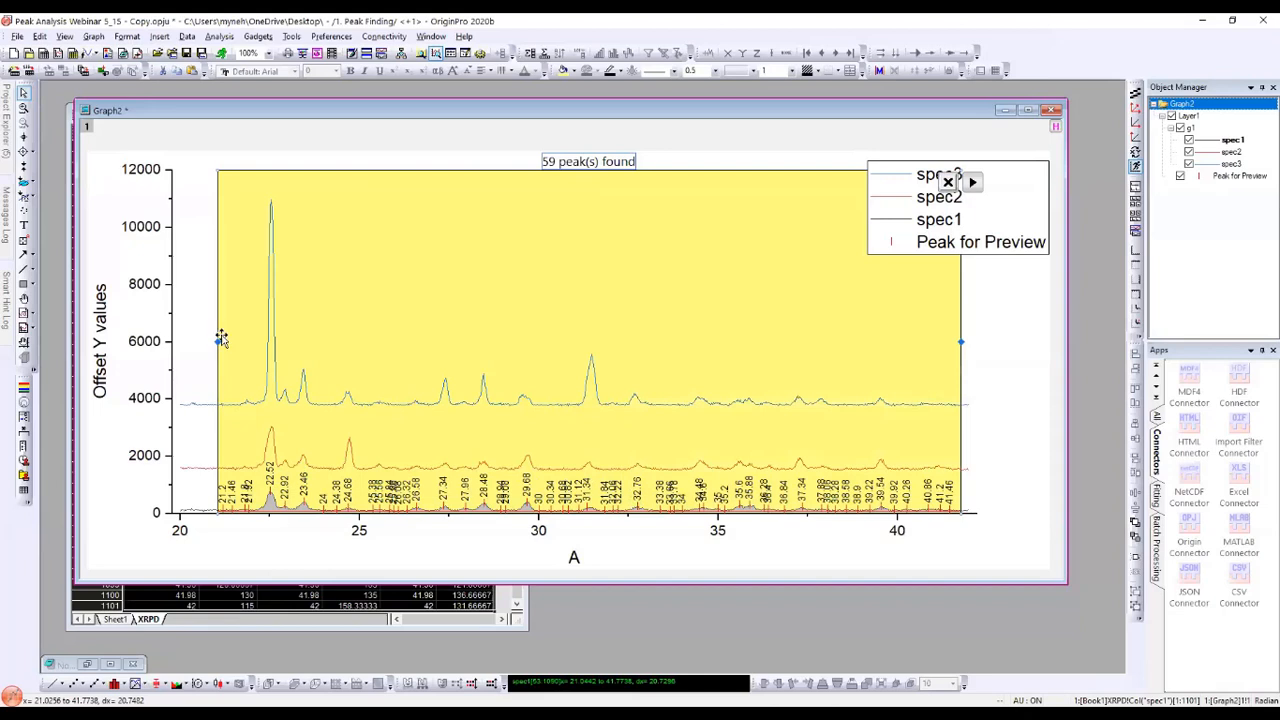
drag(217, 341, 183, 341)
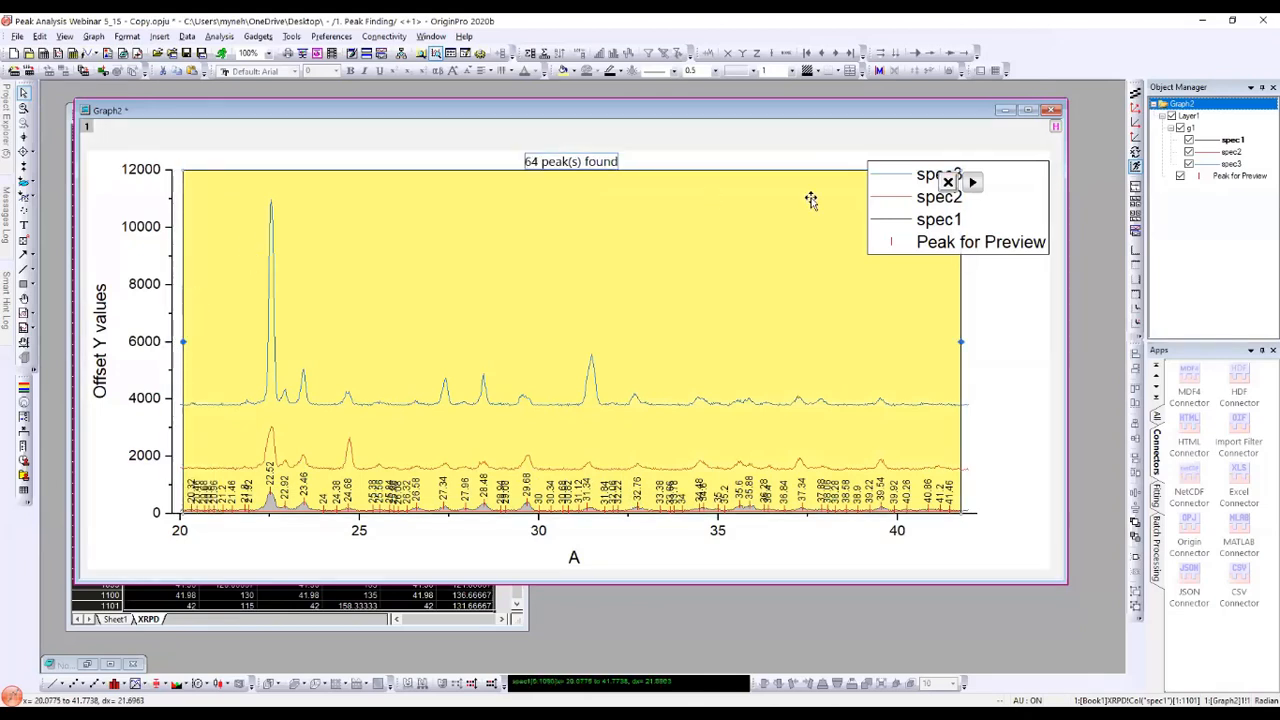
drag(947, 232, 849, 237)
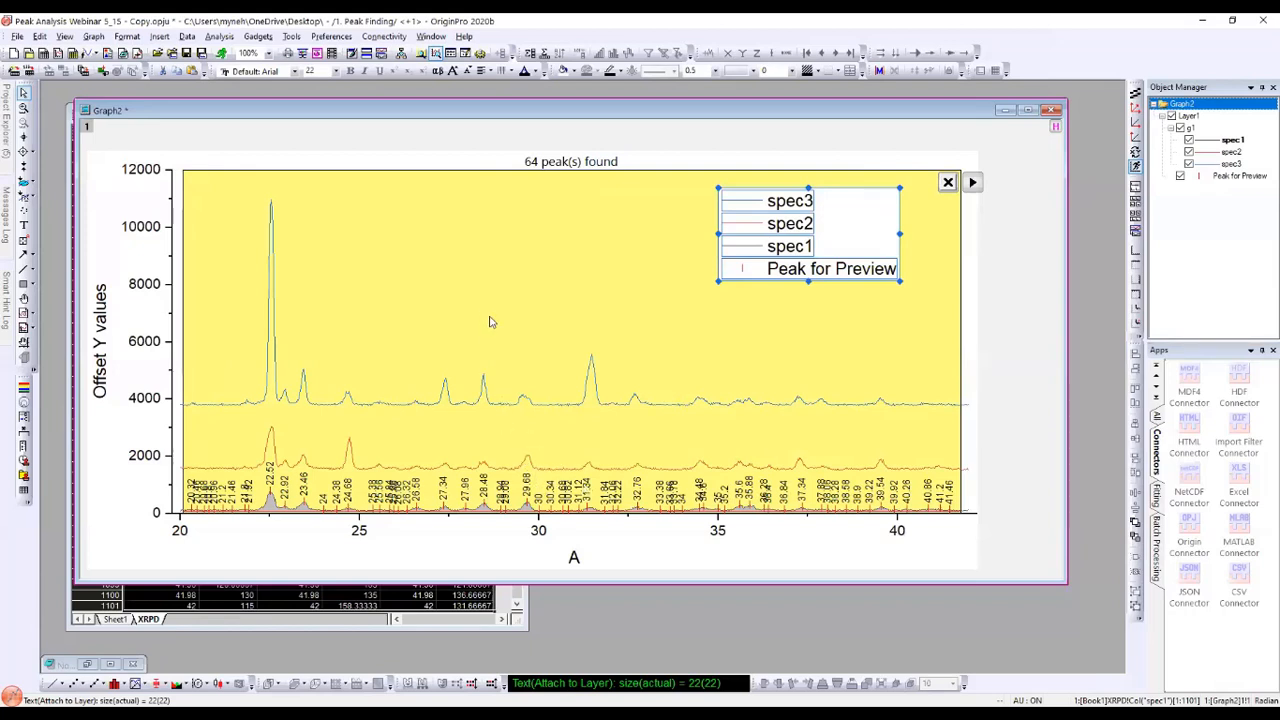
click(471, 238)
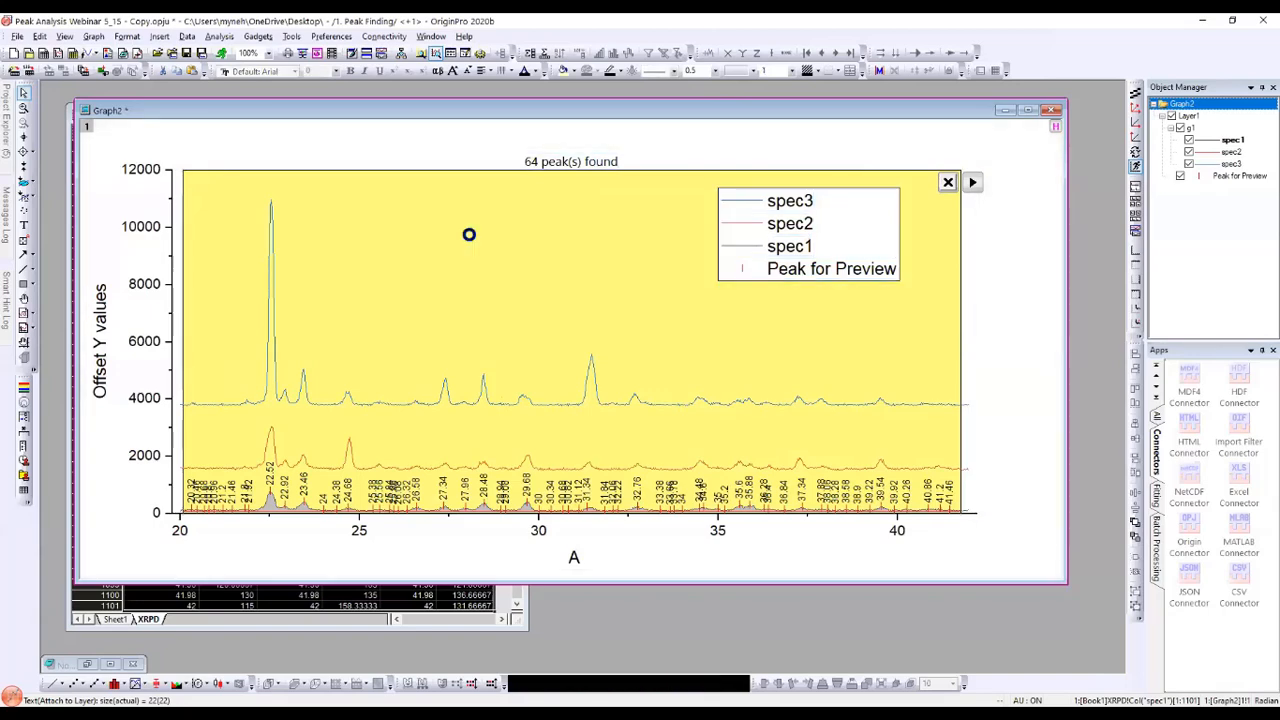
Step: Move the Quick Peaks preferences clear of the plot, keep the Local Maximum method, and apply a 20% height threshold for peak filtering
double_click(463, 292)
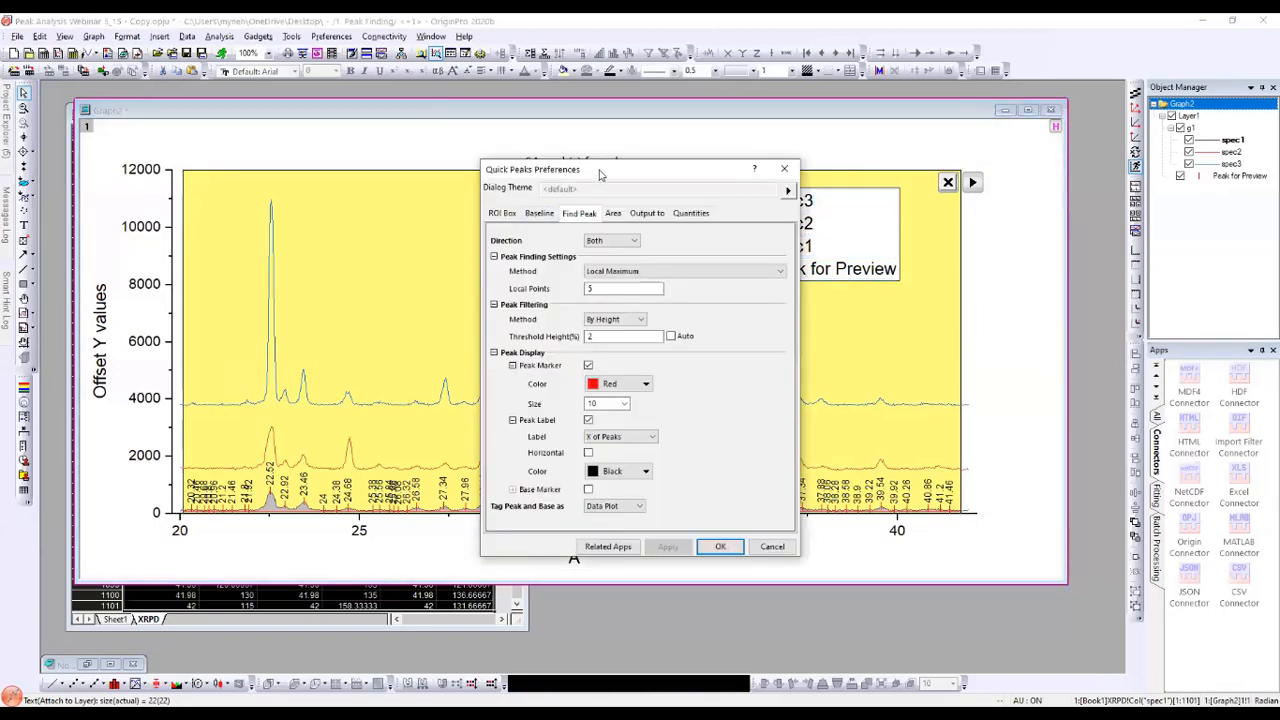
drag(600, 175, 626, 86)
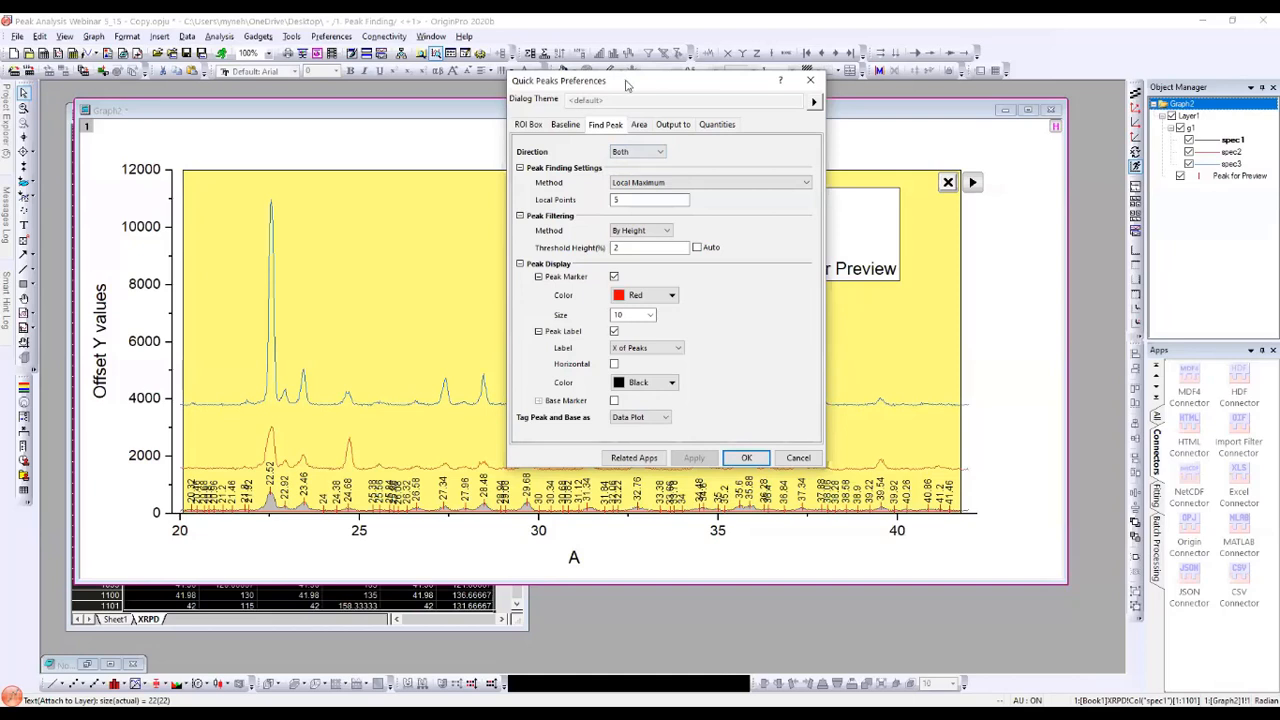
drag(627, 85, 748, 60)
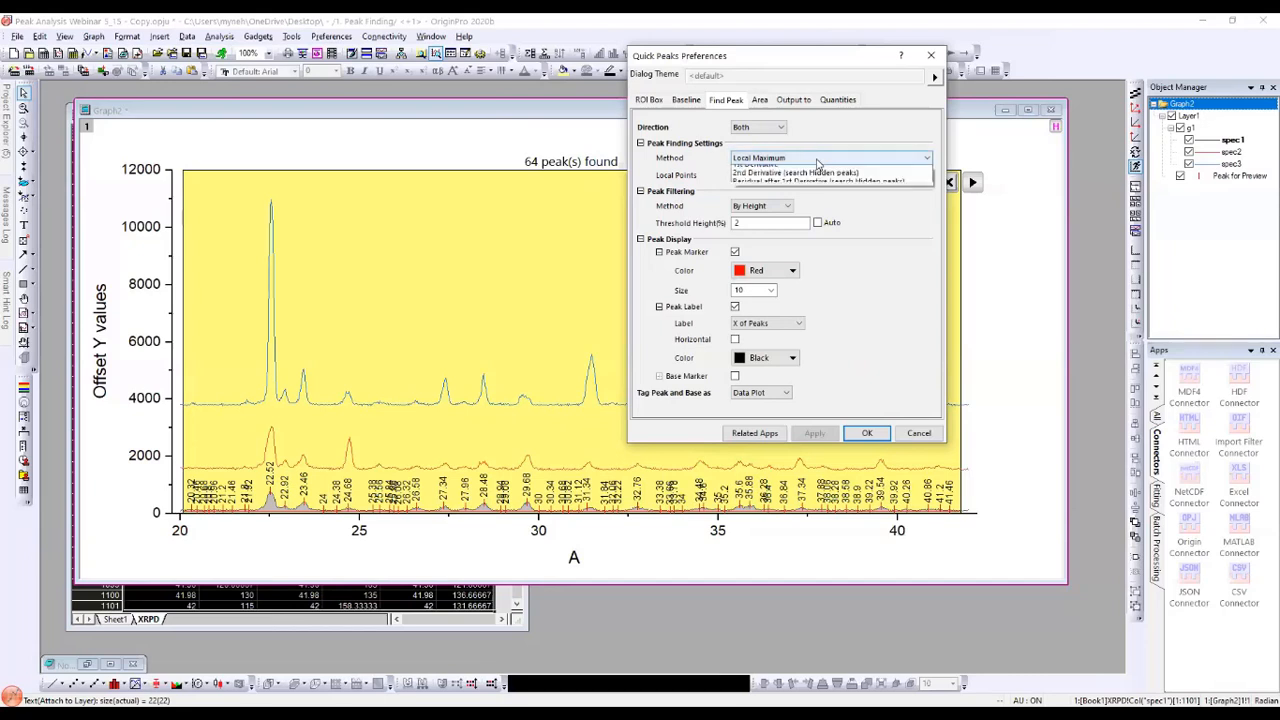
click(818, 163)
click(828, 143)
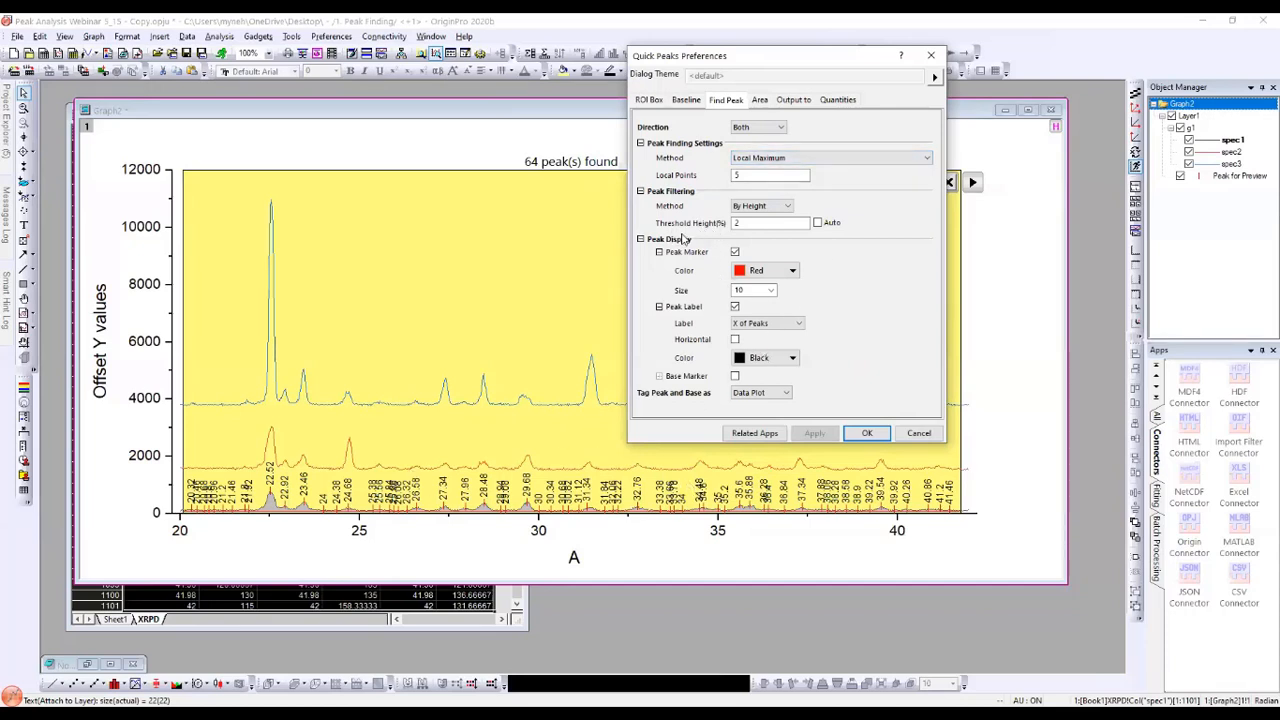
double_click(760, 222)
text(20)
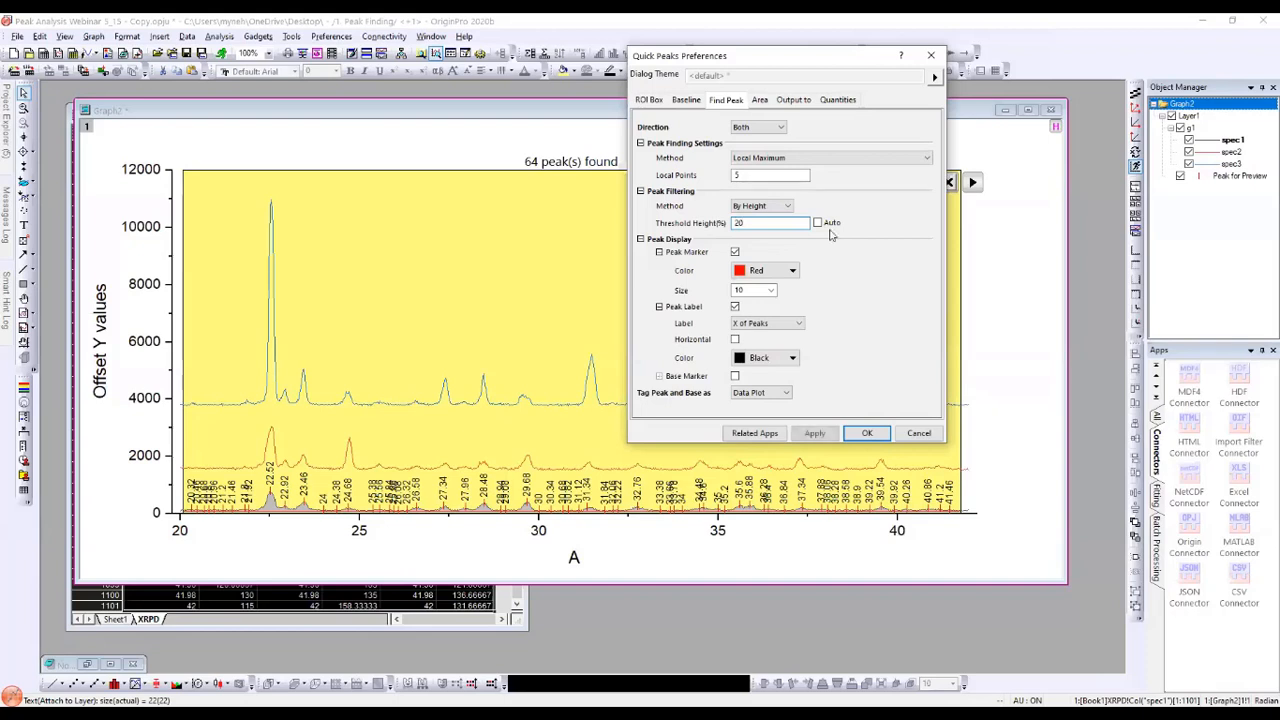
click(817, 435)
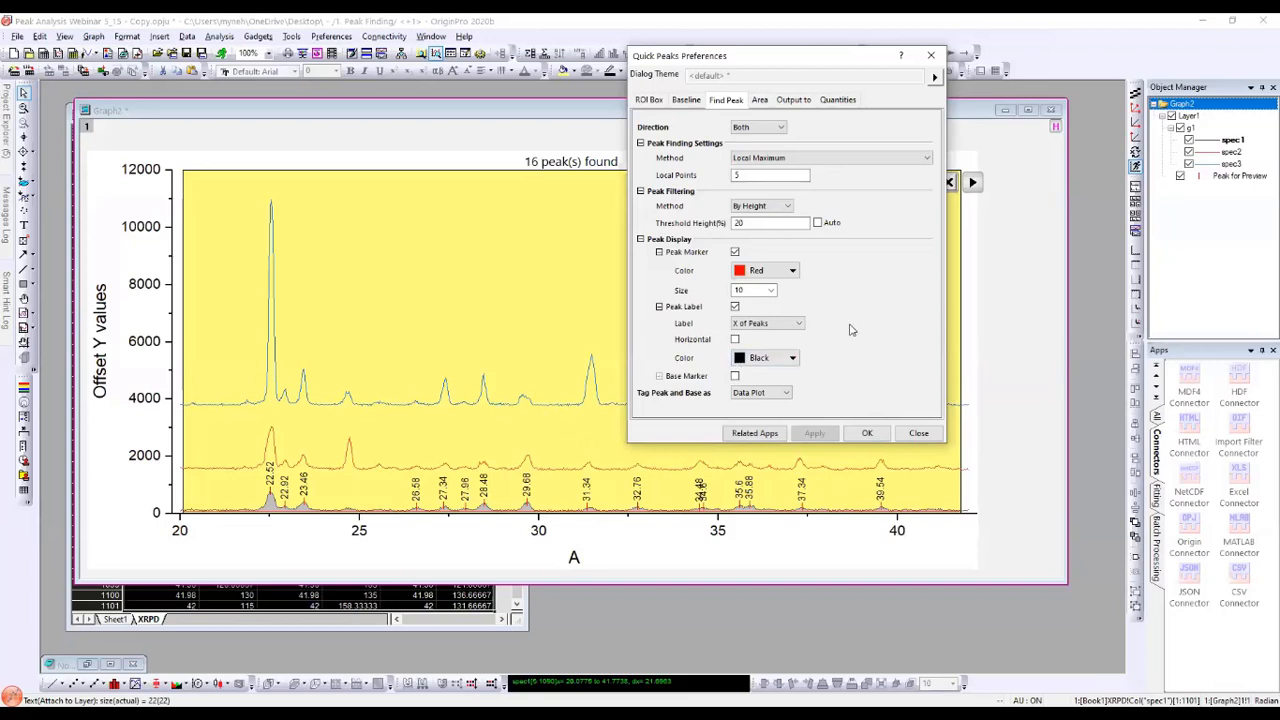
Step: Exclude Peak Row from the Quick Peaks output quantities, keep Peak Y included, and accept the preferences
click(828, 102)
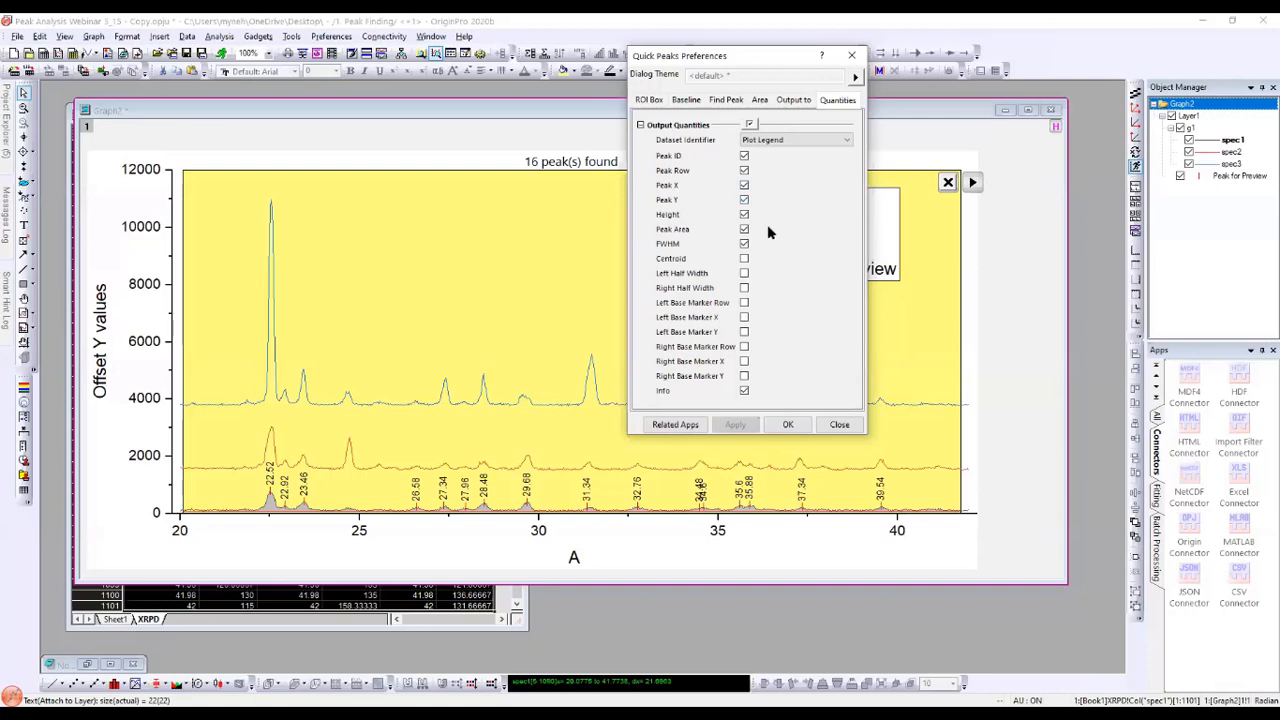
click(745, 172)
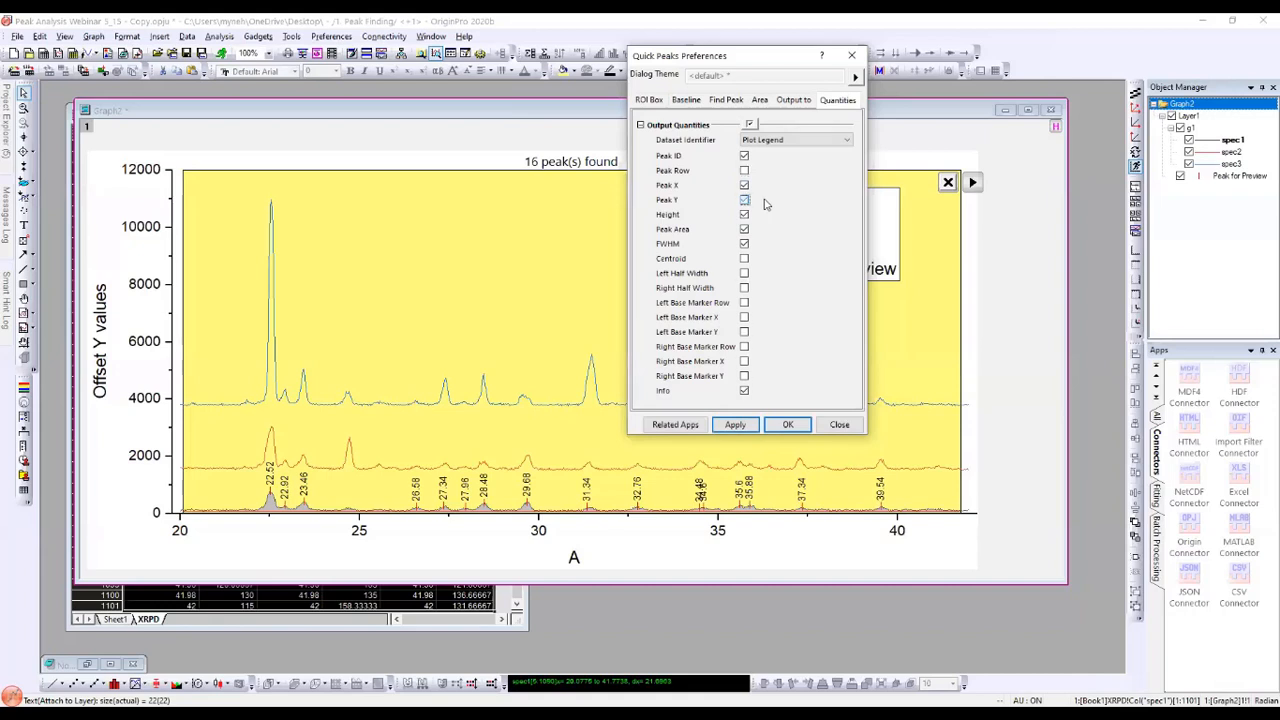
click(746, 201)
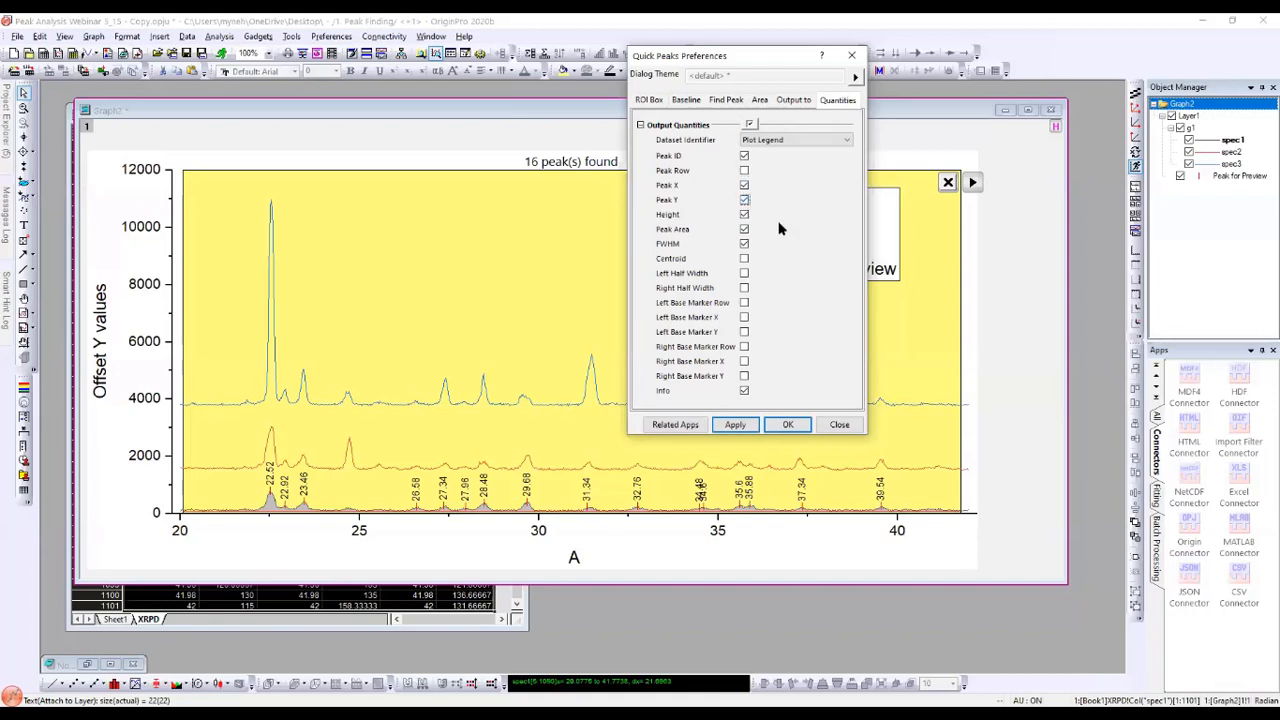
click(789, 425)
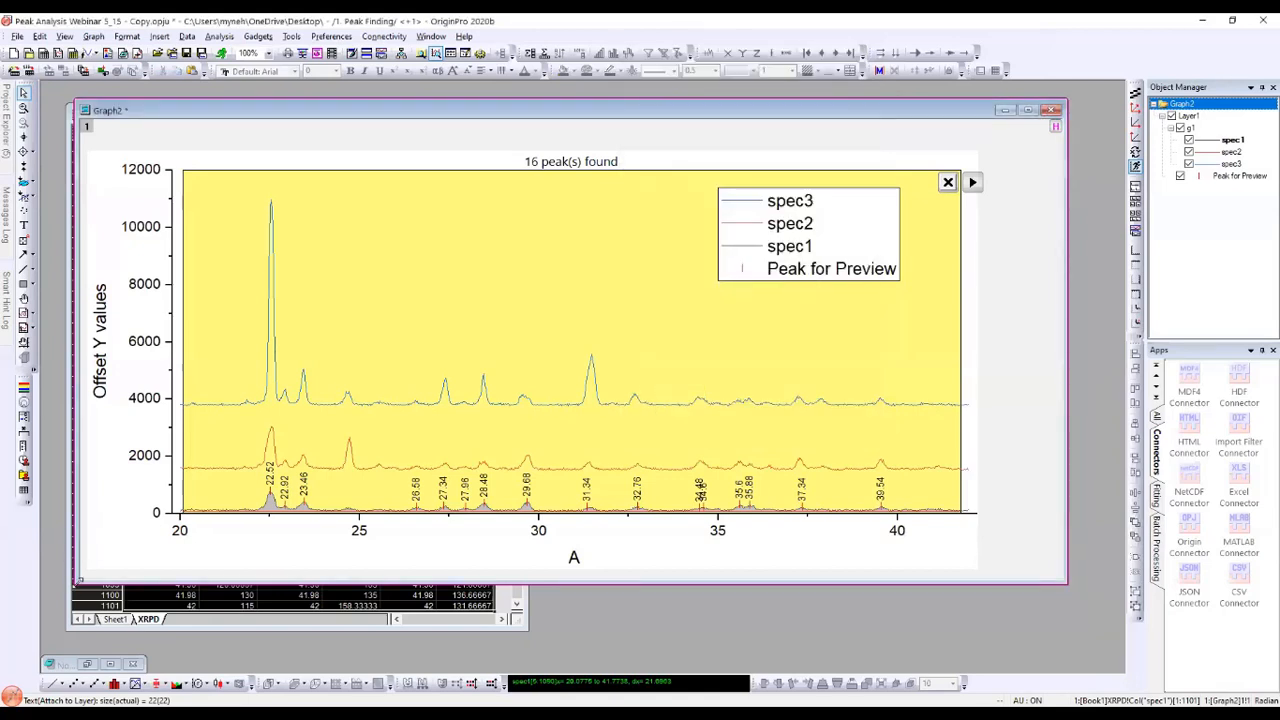
Step: Shrink the Graph2 window and reposition it beside the worksheet
drag(79, 588, 349, 571)
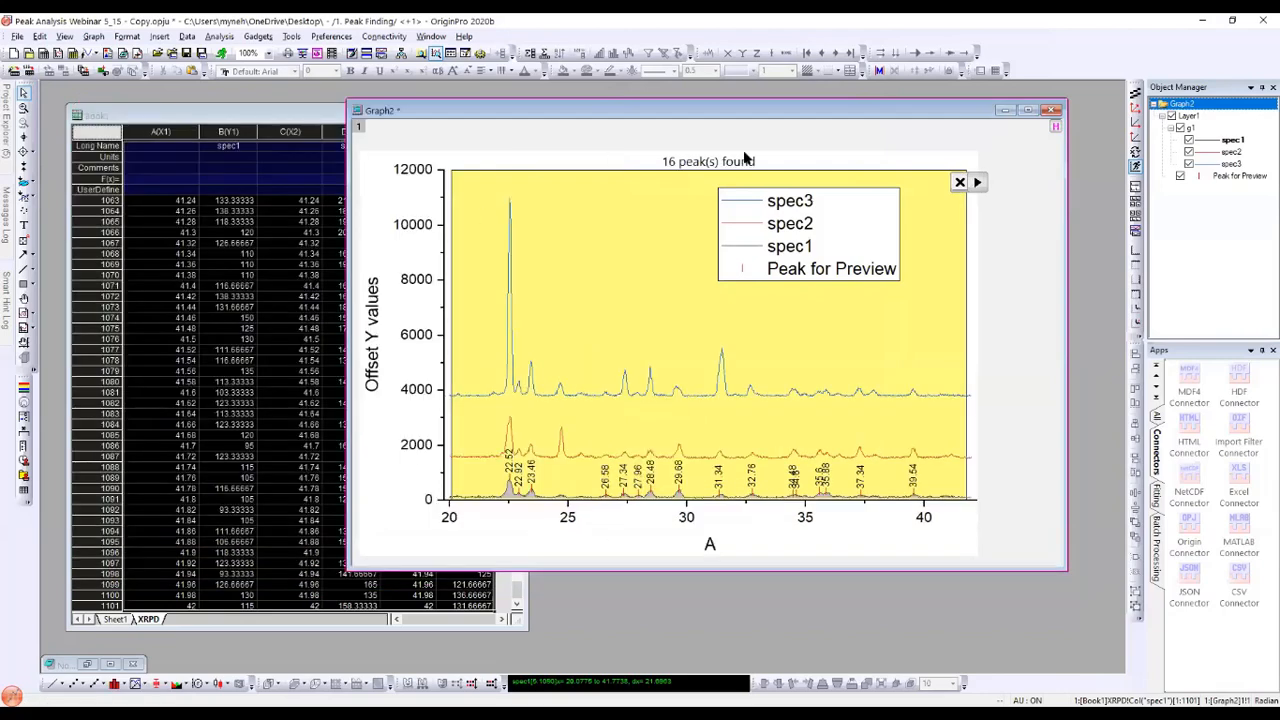
drag(809, 116, 847, 113)
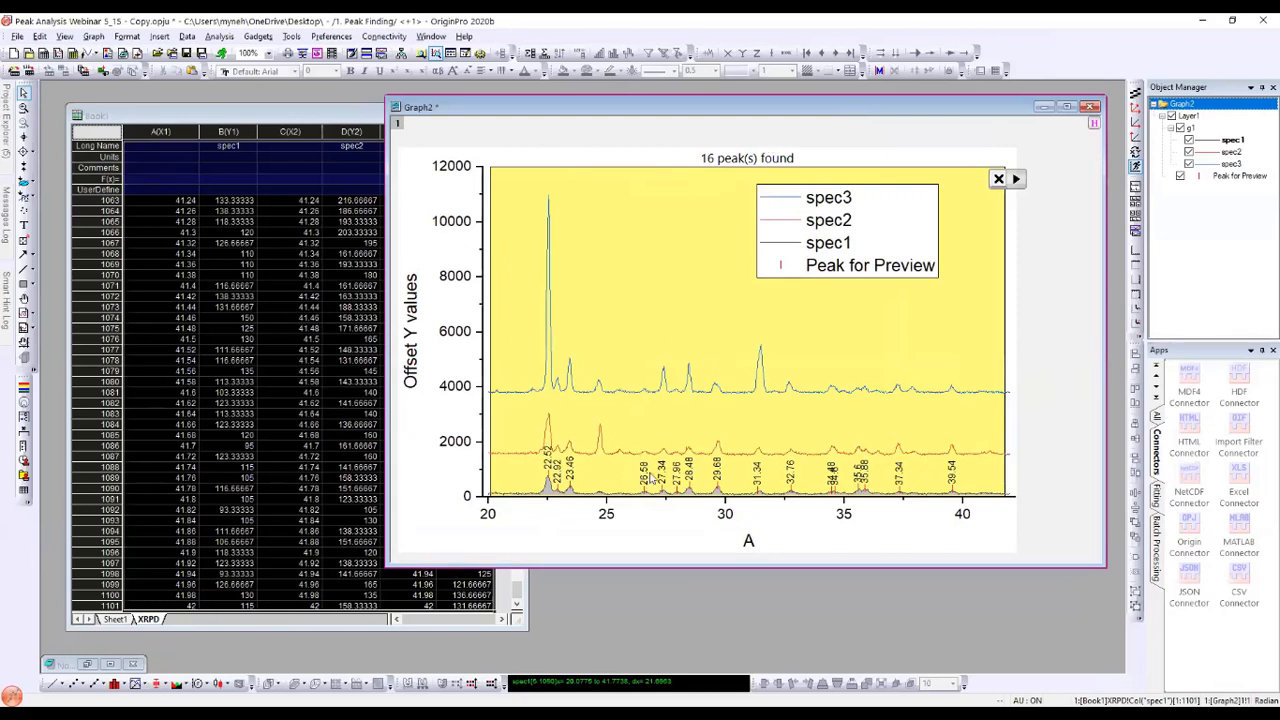
mouse_move(655, 497)
drag(499, 108, 491, 108)
Step: Preview the peaks of spec2 and spec3 with the Quick Peaks gadget, and switch its data back to spec1
click(1008, 179)
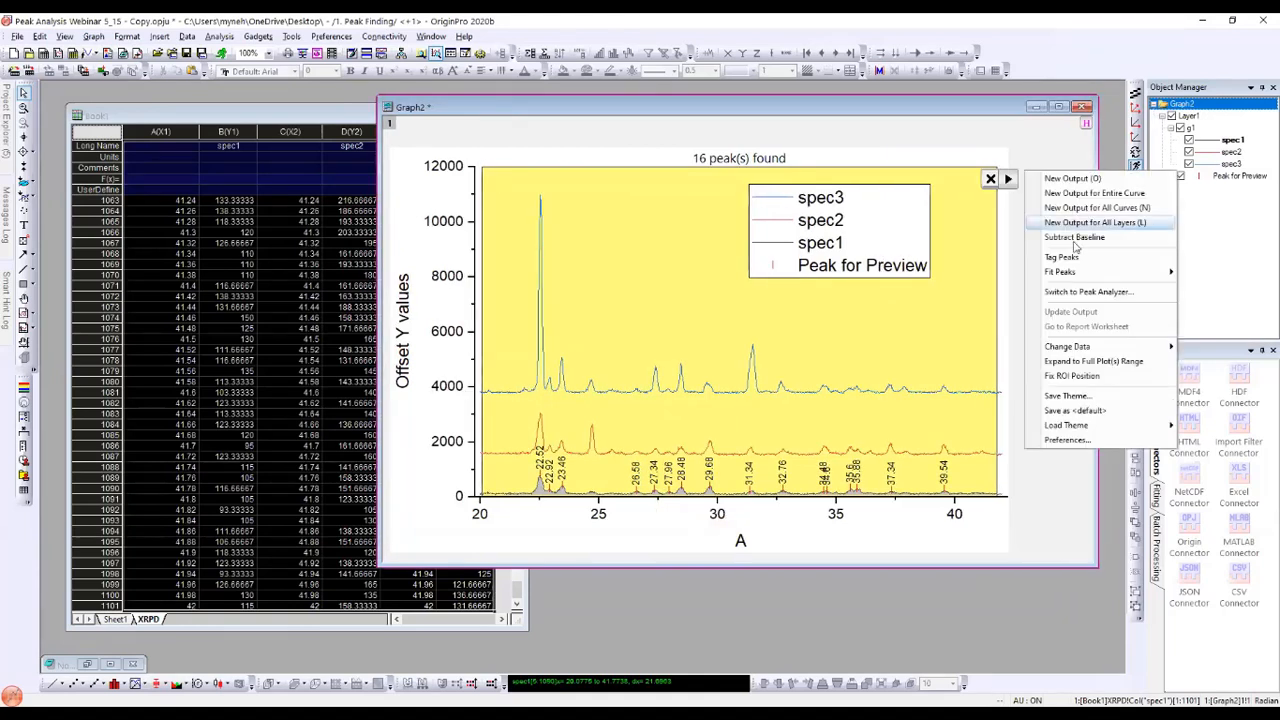
mouse_move(1084, 347)
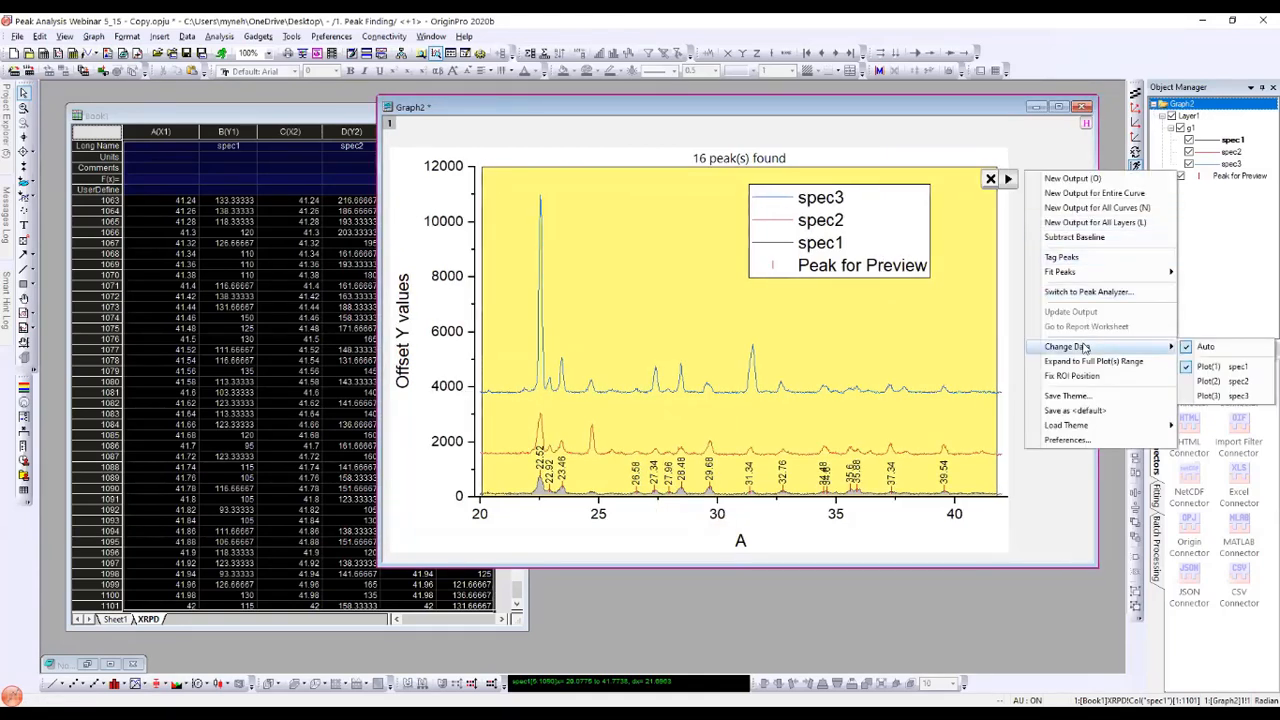
click(1210, 382)
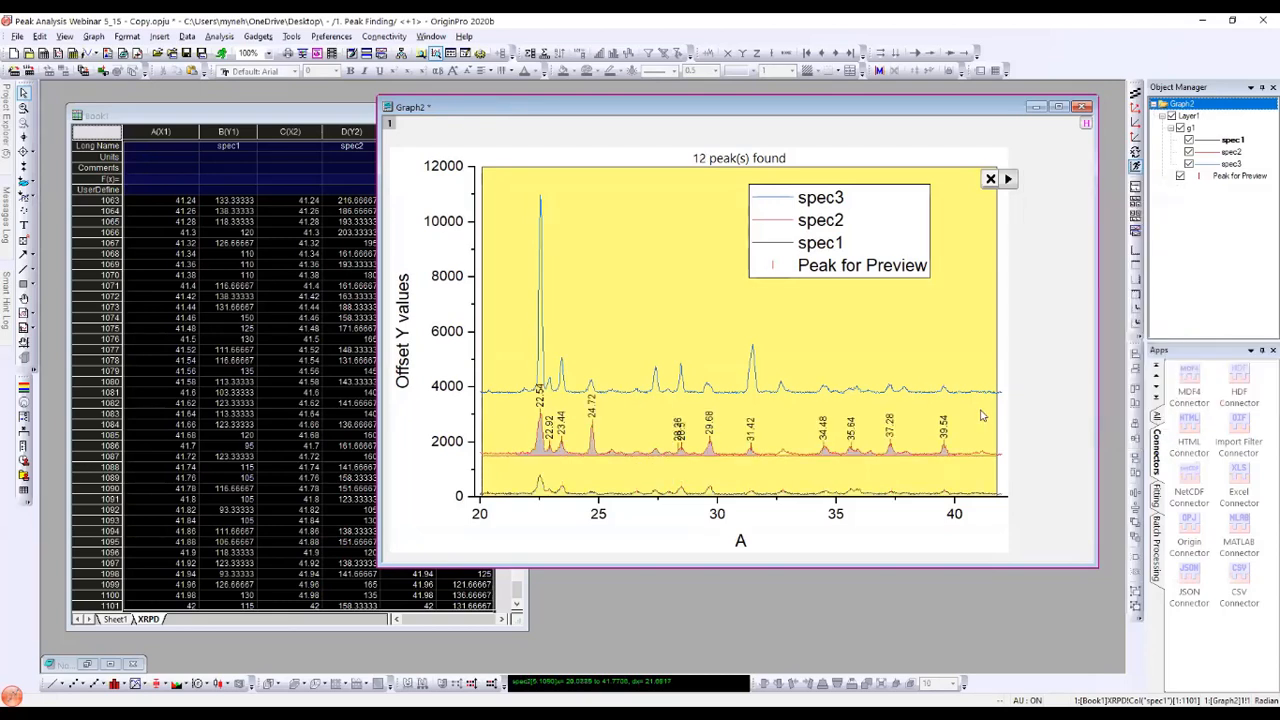
click(1008, 179)
mouse_move(1073, 350)
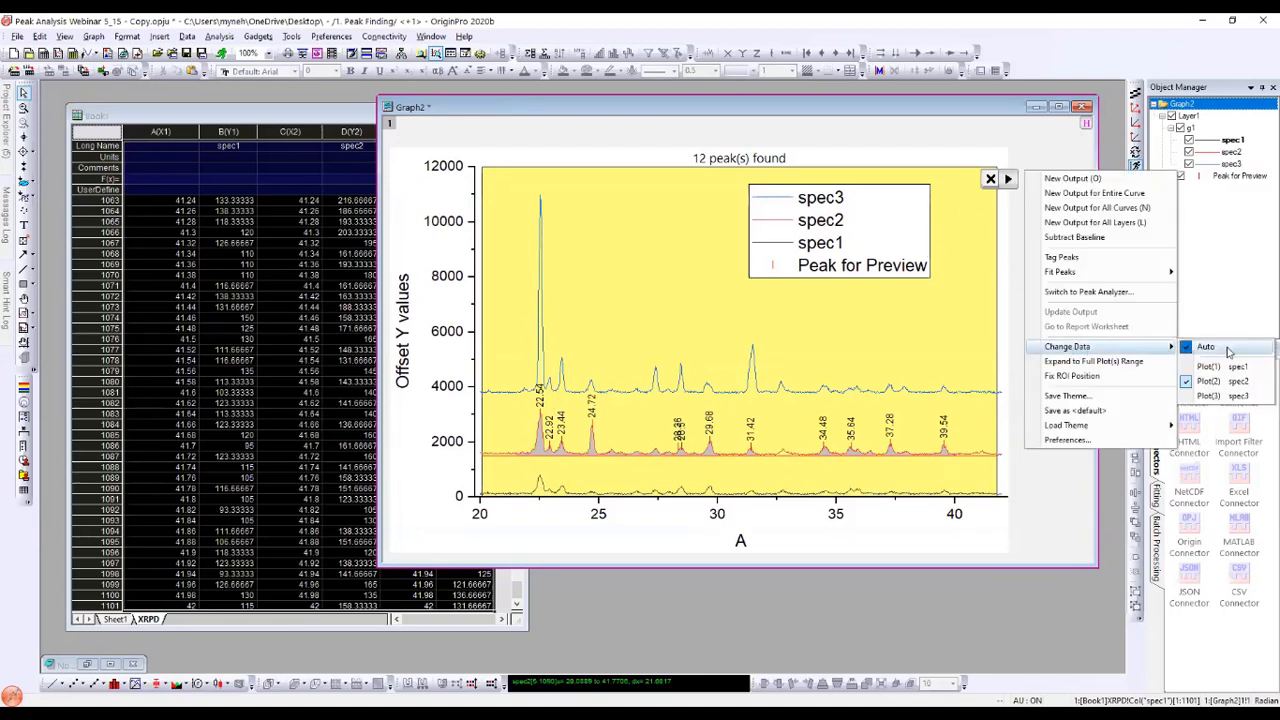
click(1210, 396)
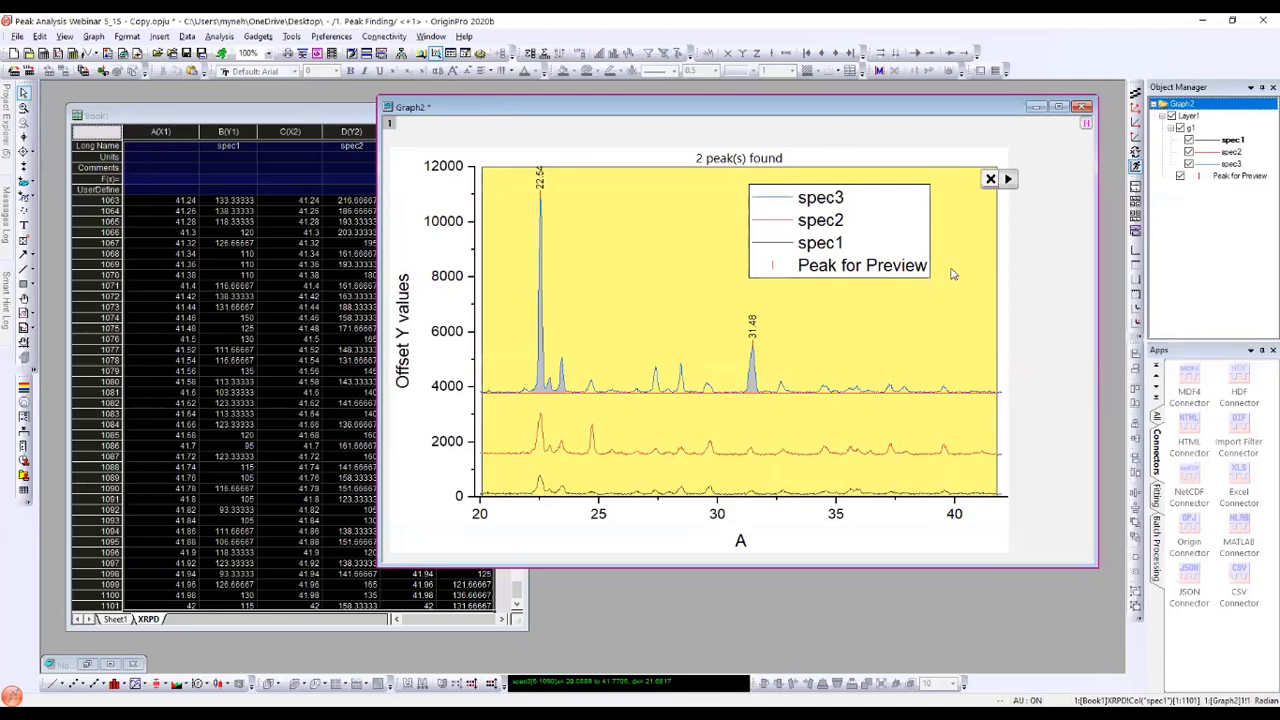
click(1008, 179)
mouse_move(1075, 277)
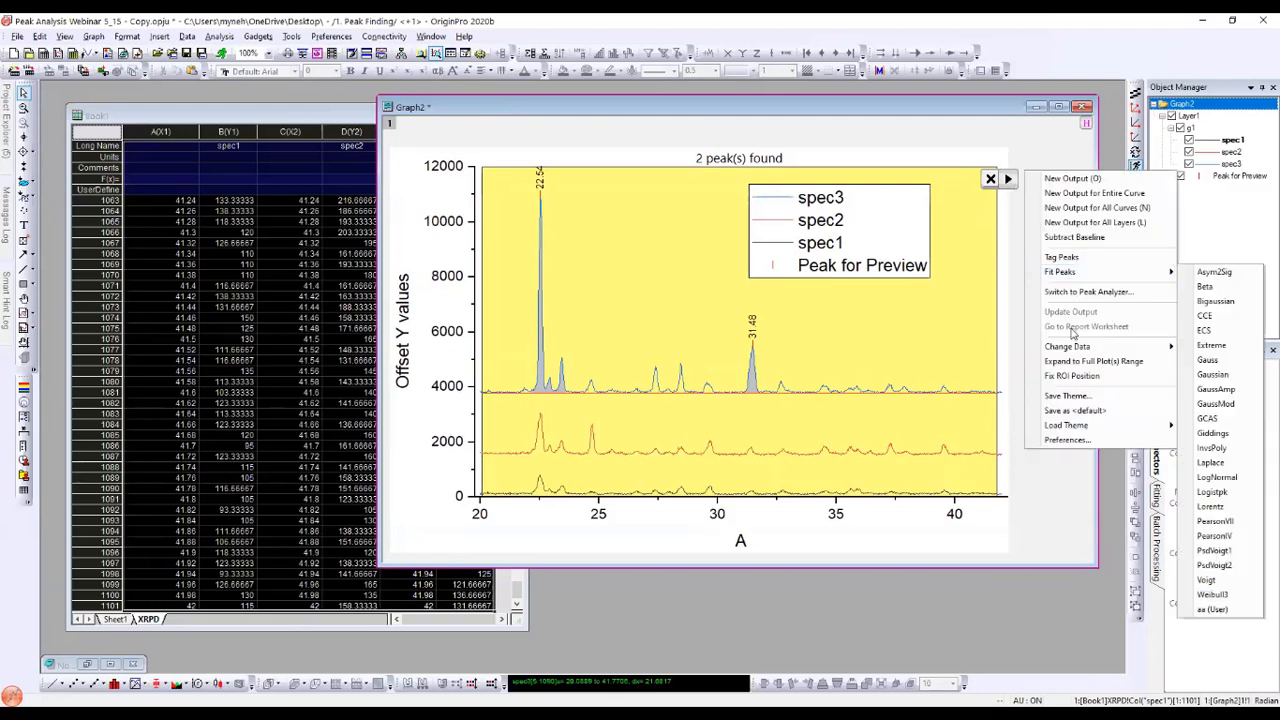
mouse_move(1074, 350)
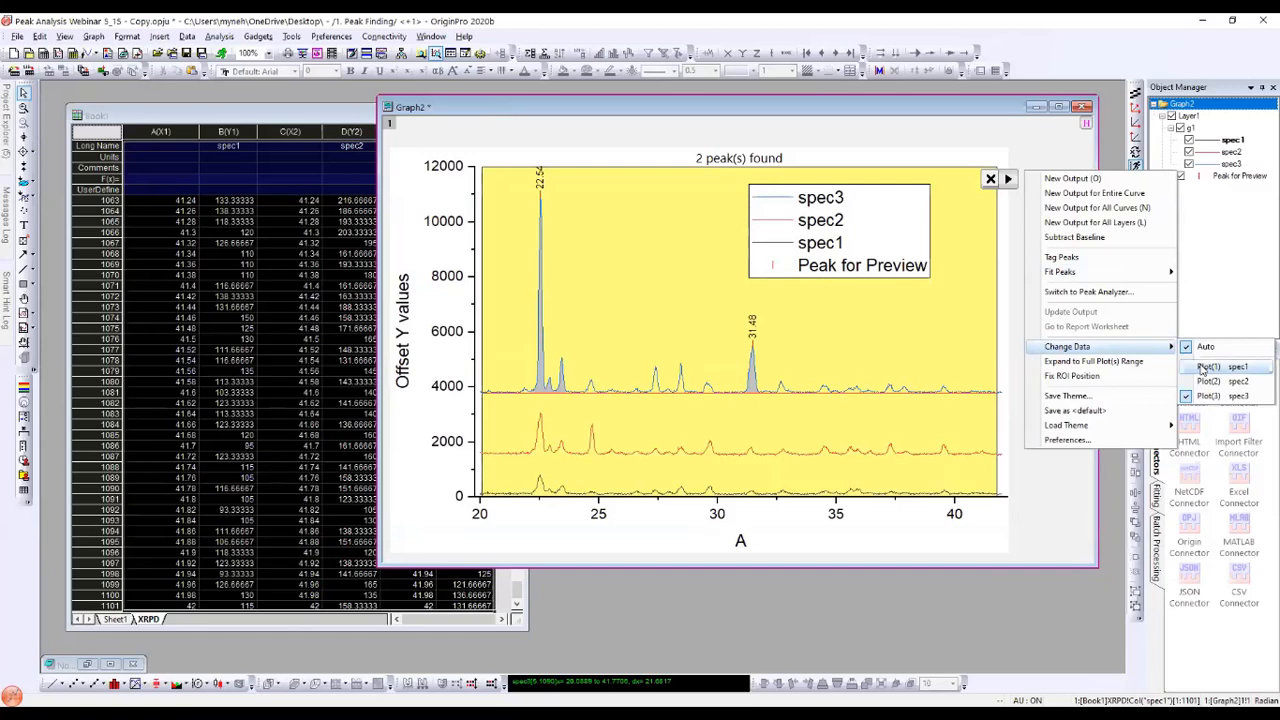
click(1208, 367)
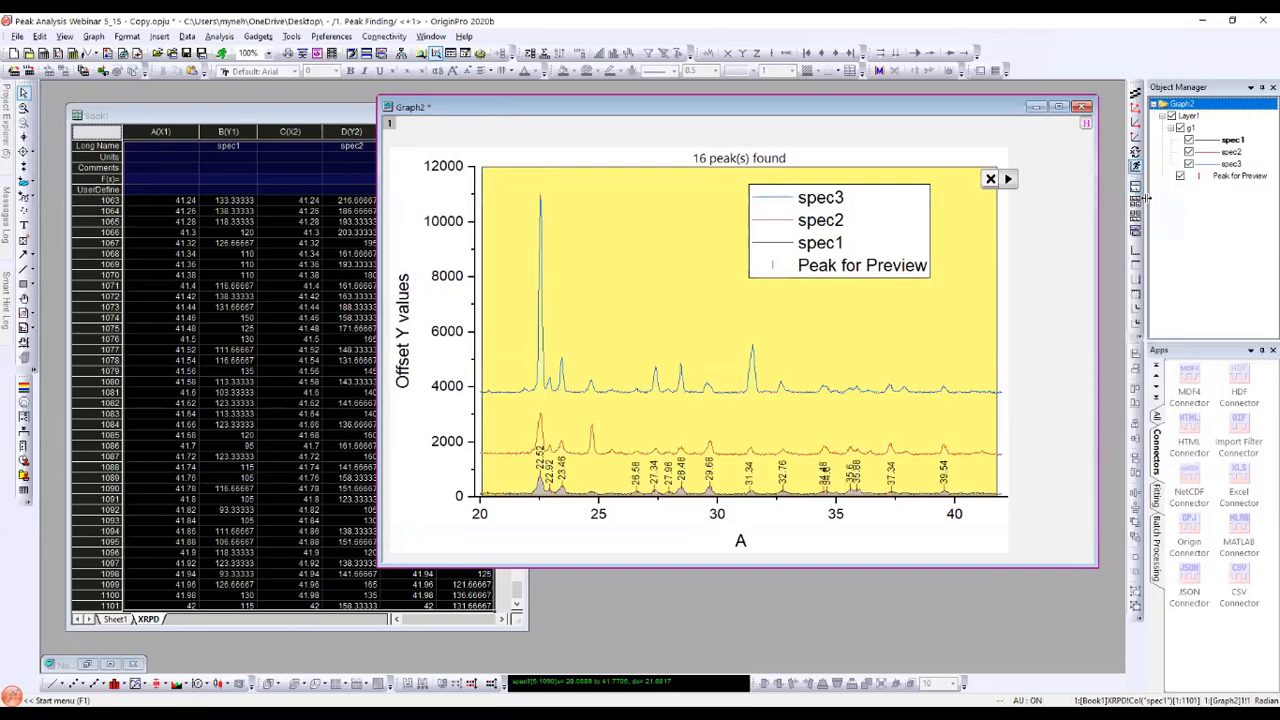
Step: Make more room by narrowing the Object Manager, and duplicate Graph2, placing the copy over the original
drag(1146, 198, 1210, 199)
drag(1002, 113, 1050, 121)
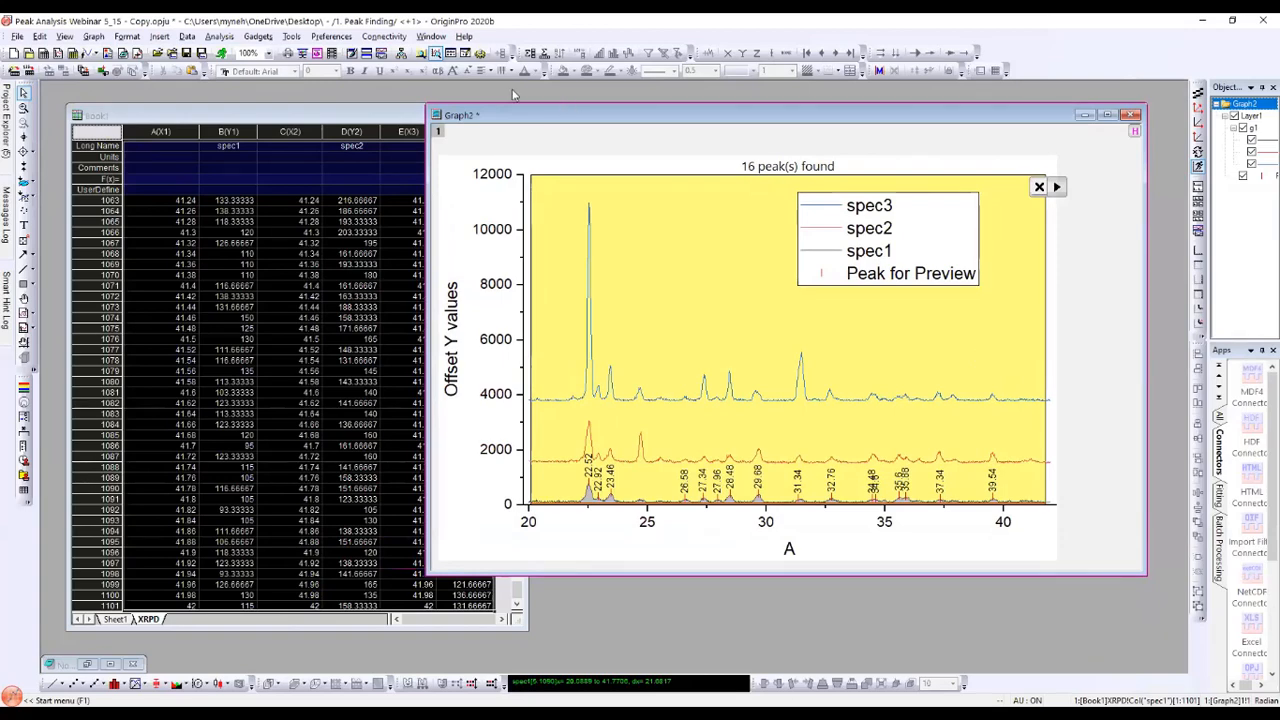
click(389, 56)
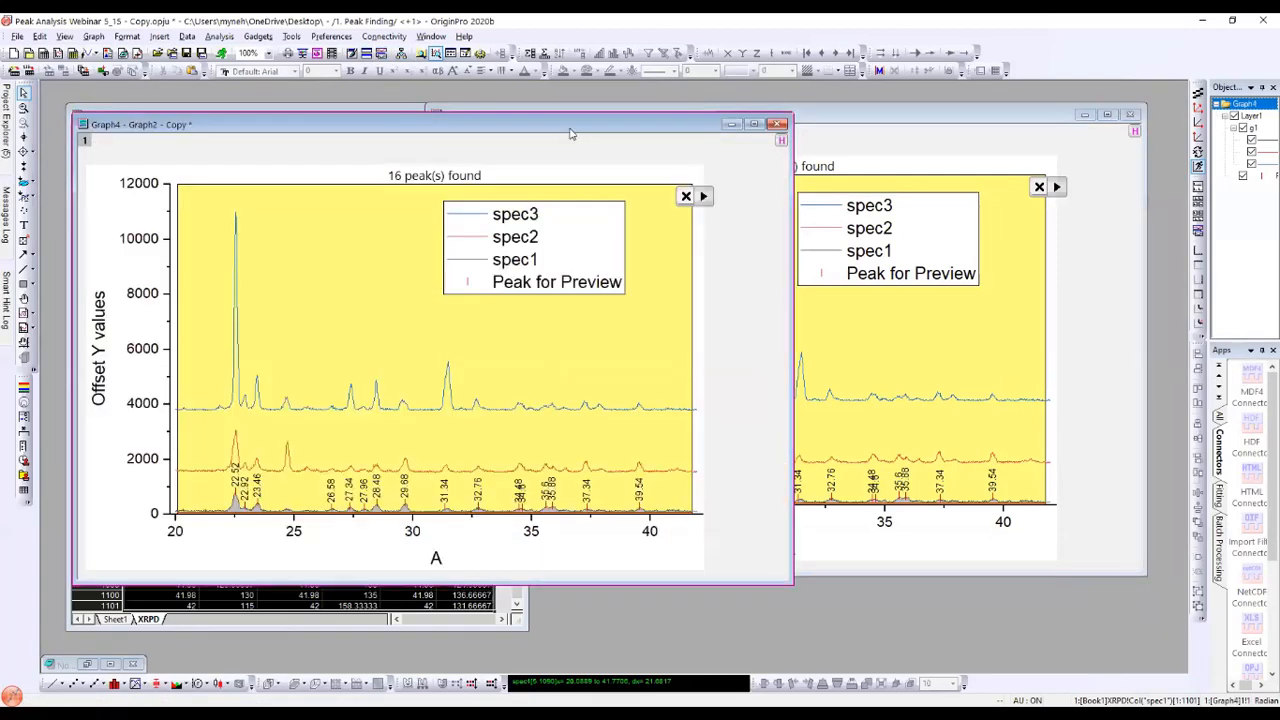
drag(576, 131, 941, 123)
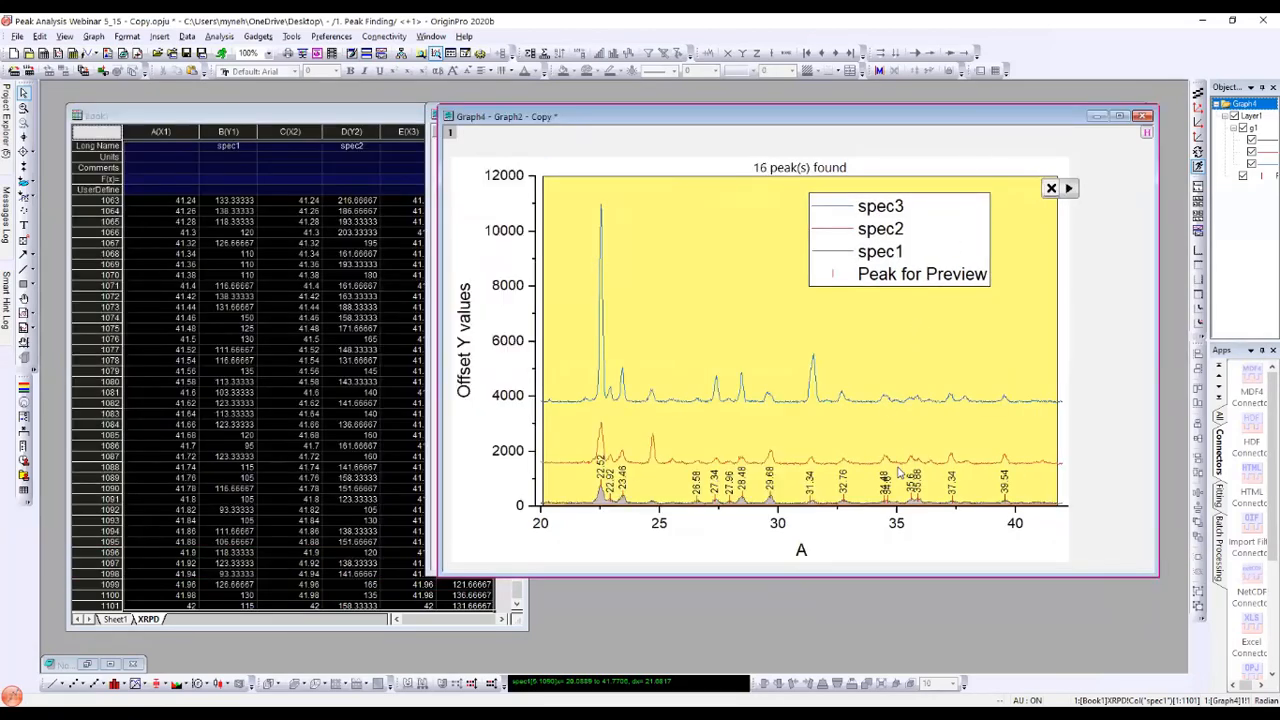
Step: Tag the spec1 peaks in the graph copy and lengthen the QkPeak worksheet window to show all tagged peaks
click(1068, 188)
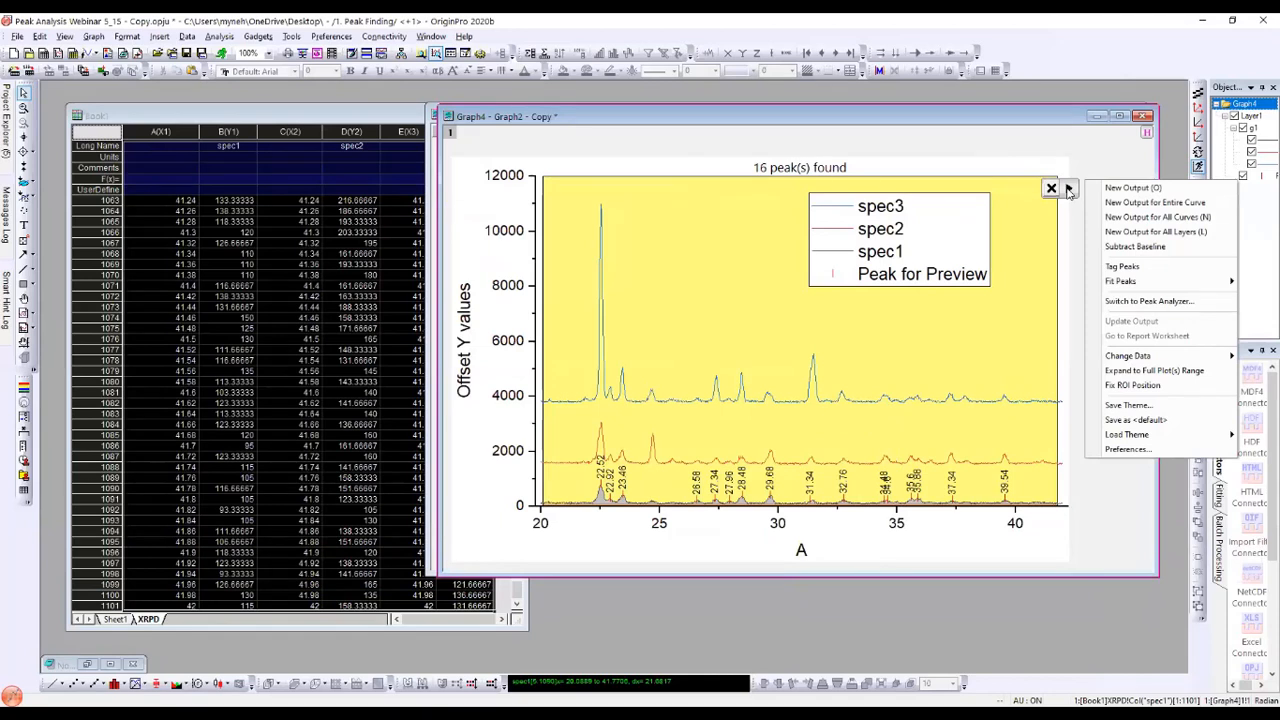
click(1123, 267)
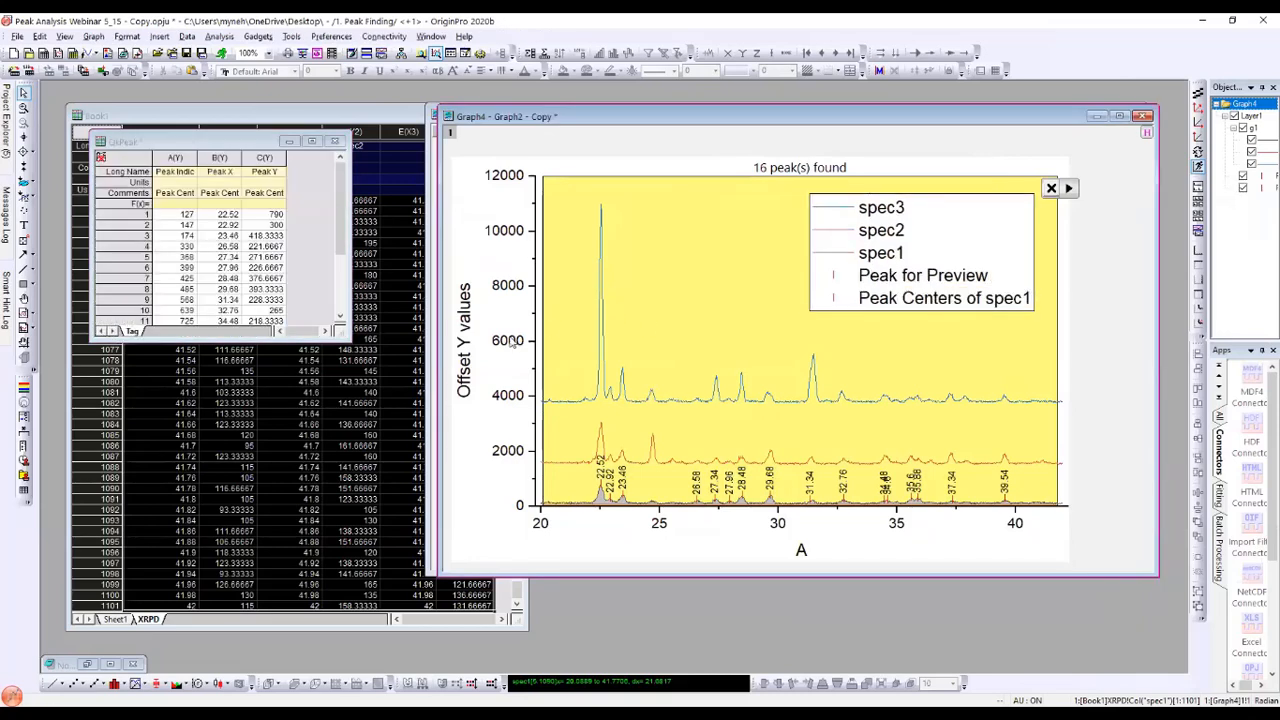
click(344, 338)
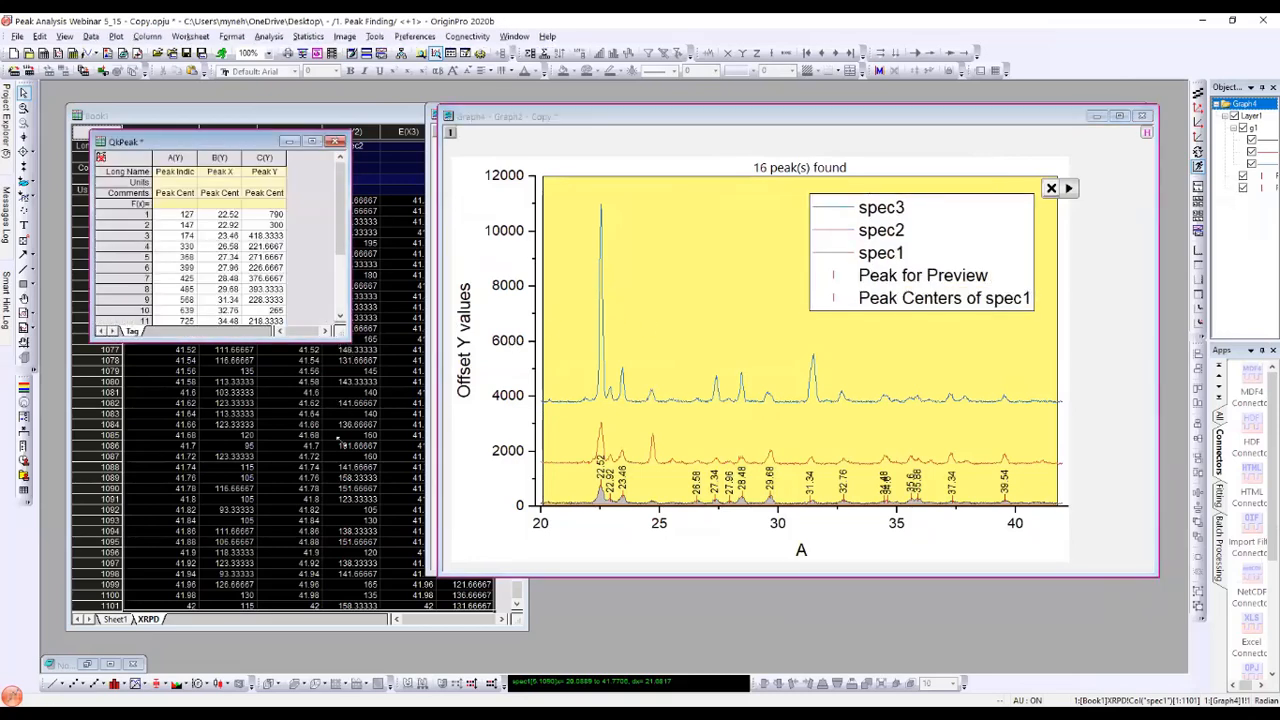
drag(341, 441, 351, 567)
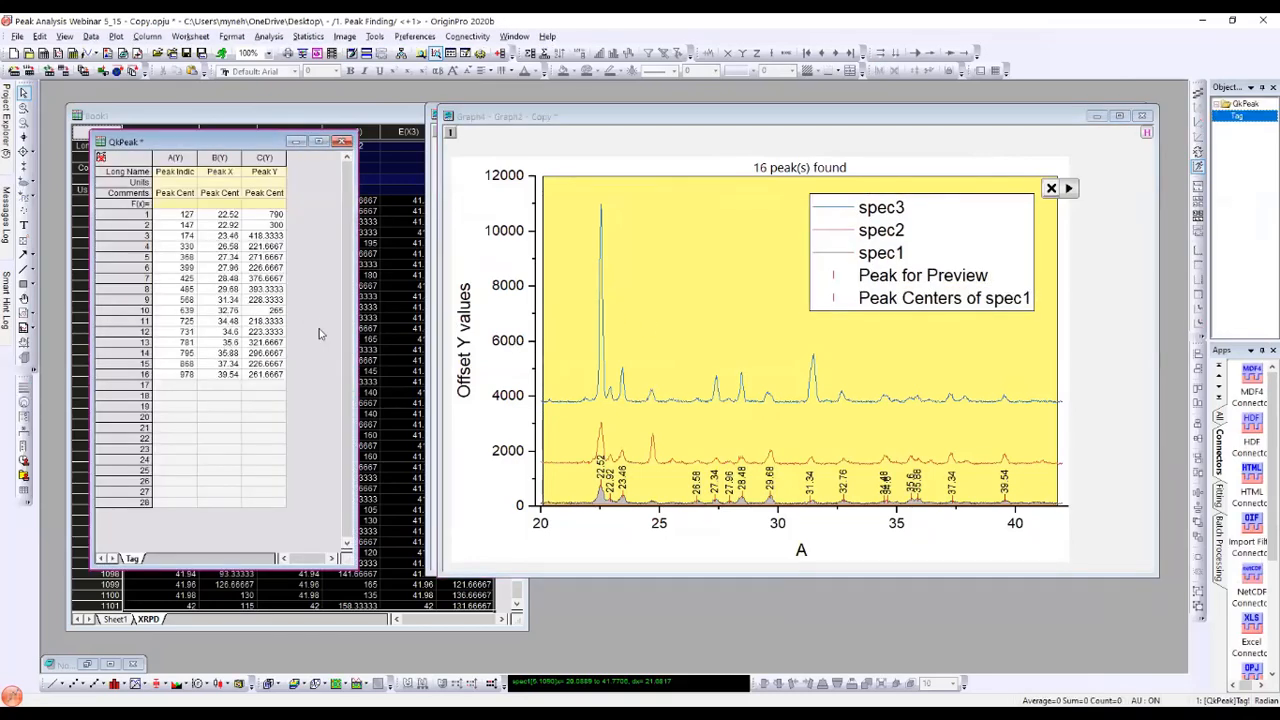
Step: Remove the Quick Peaks gadget from the graph copy, and minimize the copy's window after enlarging it to check the tagged peaks
click(1050, 192)
click(1050, 190)
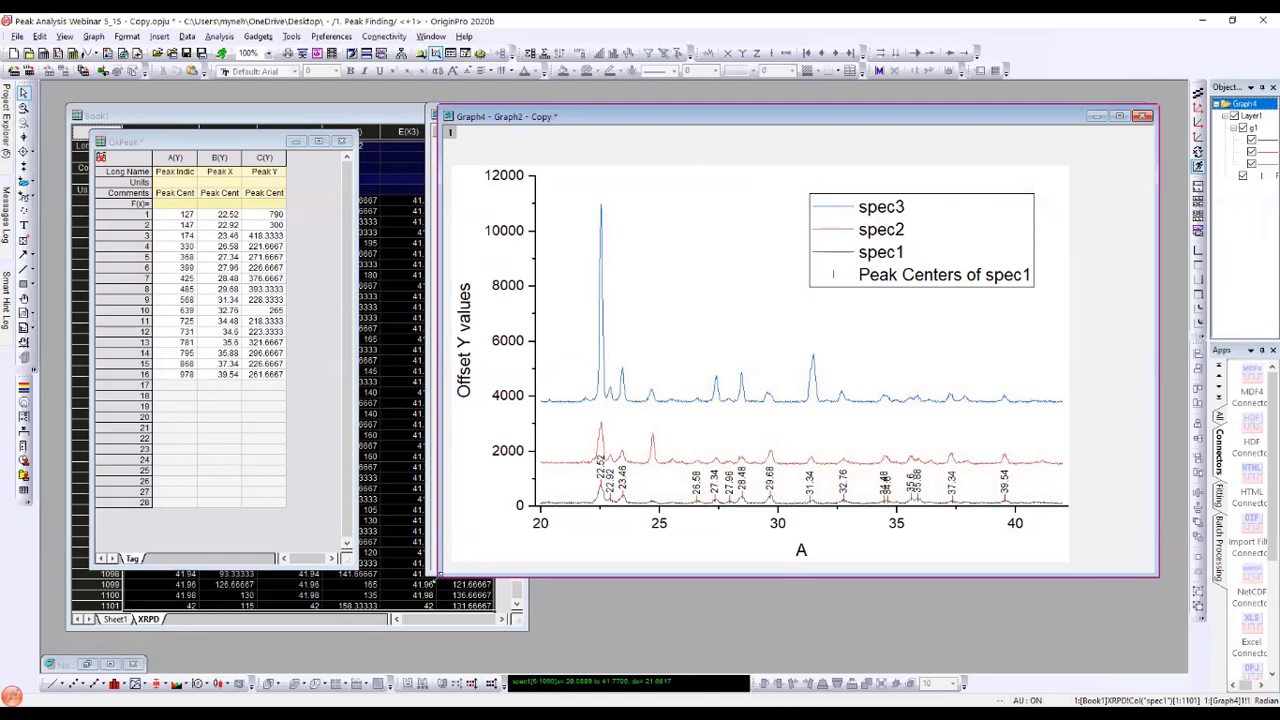
drag(436, 578, 401, 586)
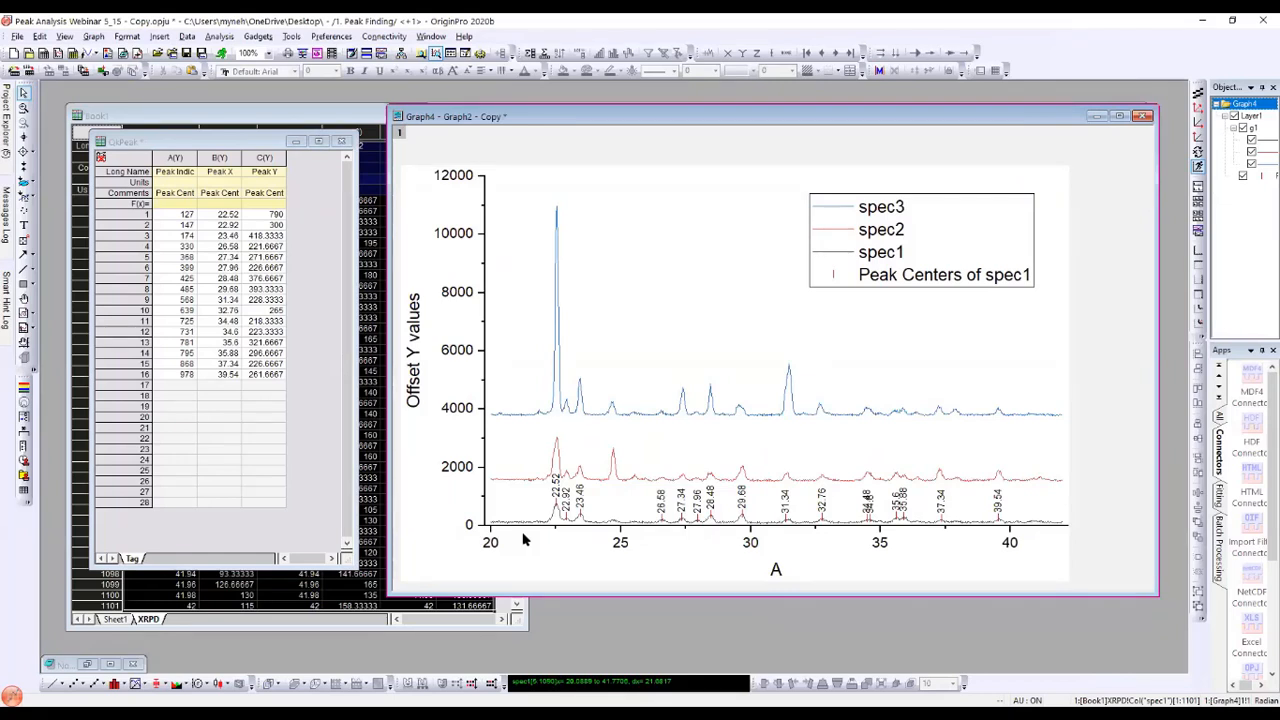
click(1097, 118)
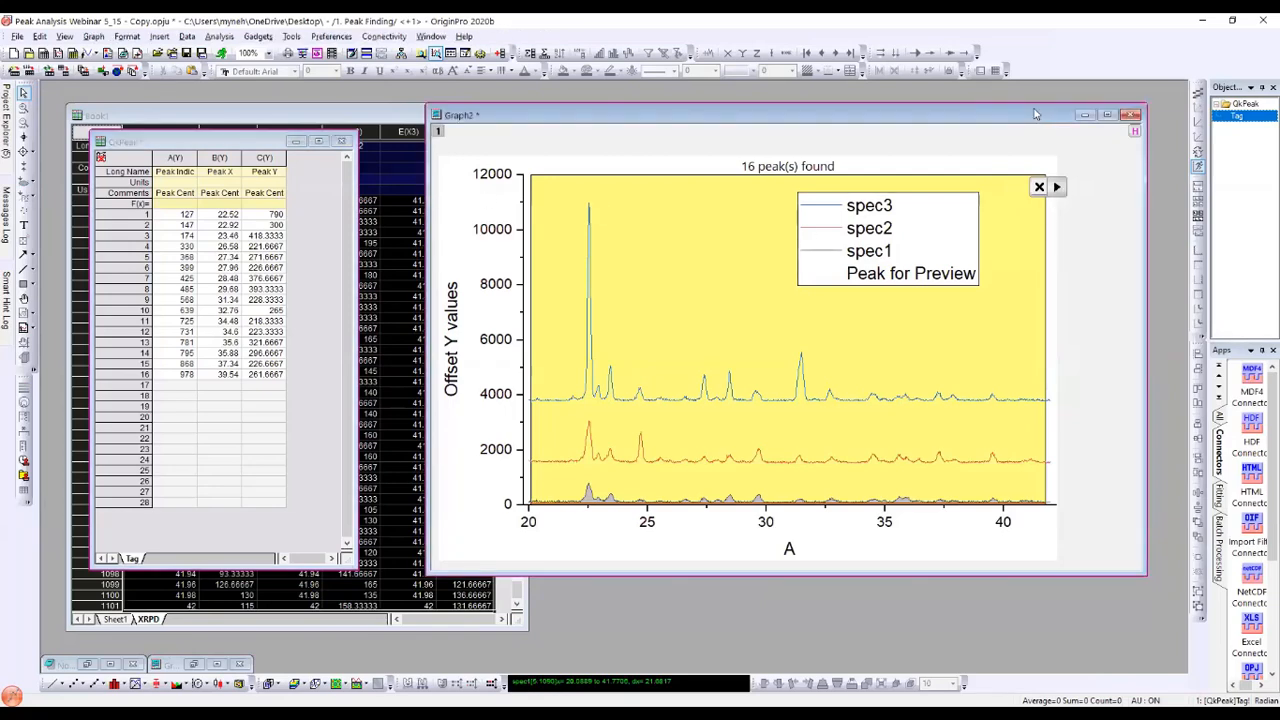
Step: Move Graph2 up slightly and create a new Quick Peaks output for the spec1 peaks
drag(1035, 120, 1030, 101)
click(1053, 167)
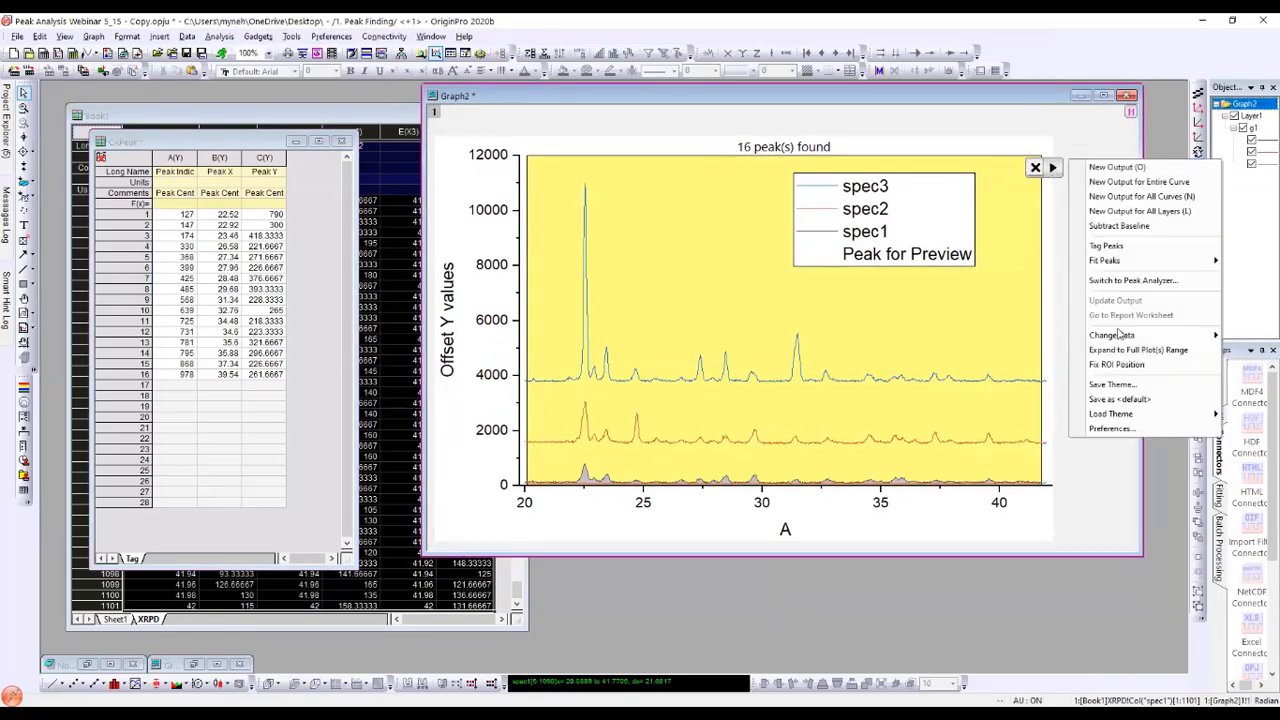
click(1143, 170)
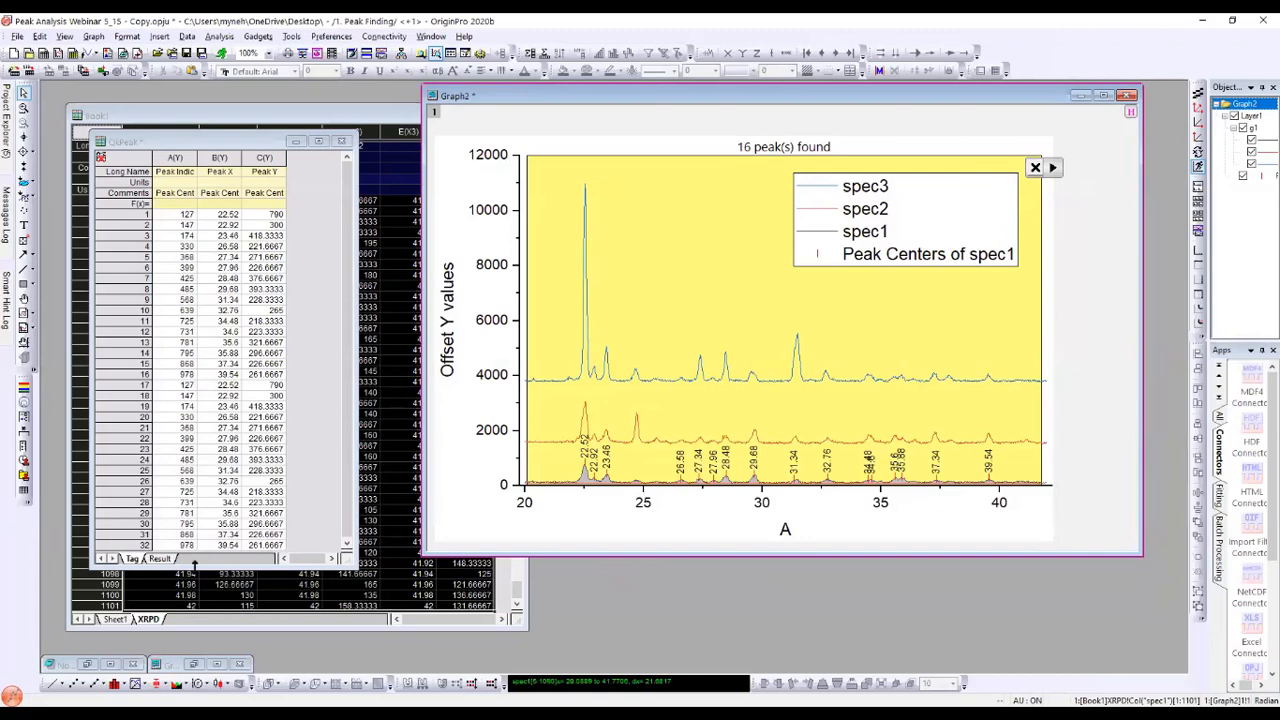
Step: Show the Result sheet of the QkPeak workbook, shift Graph2 aside, and enlarge the workbook window to show all result columns
click(160, 559)
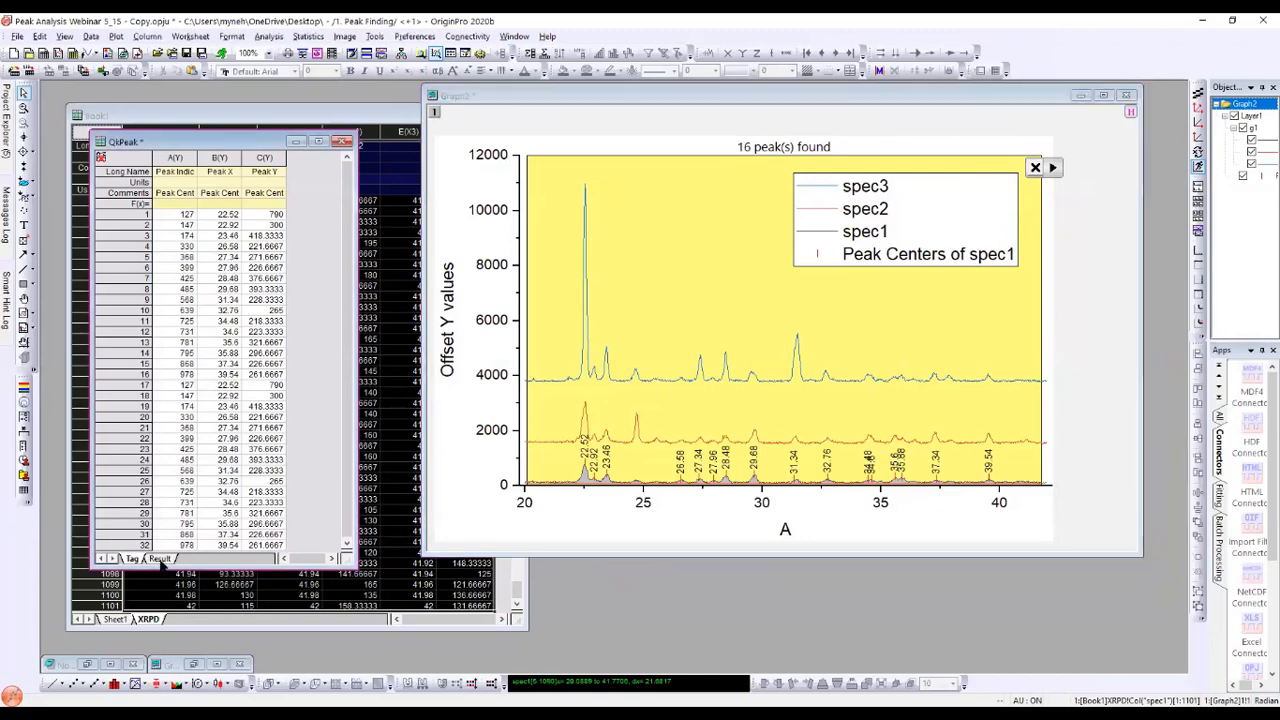
drag(601, 104, 624, 117)
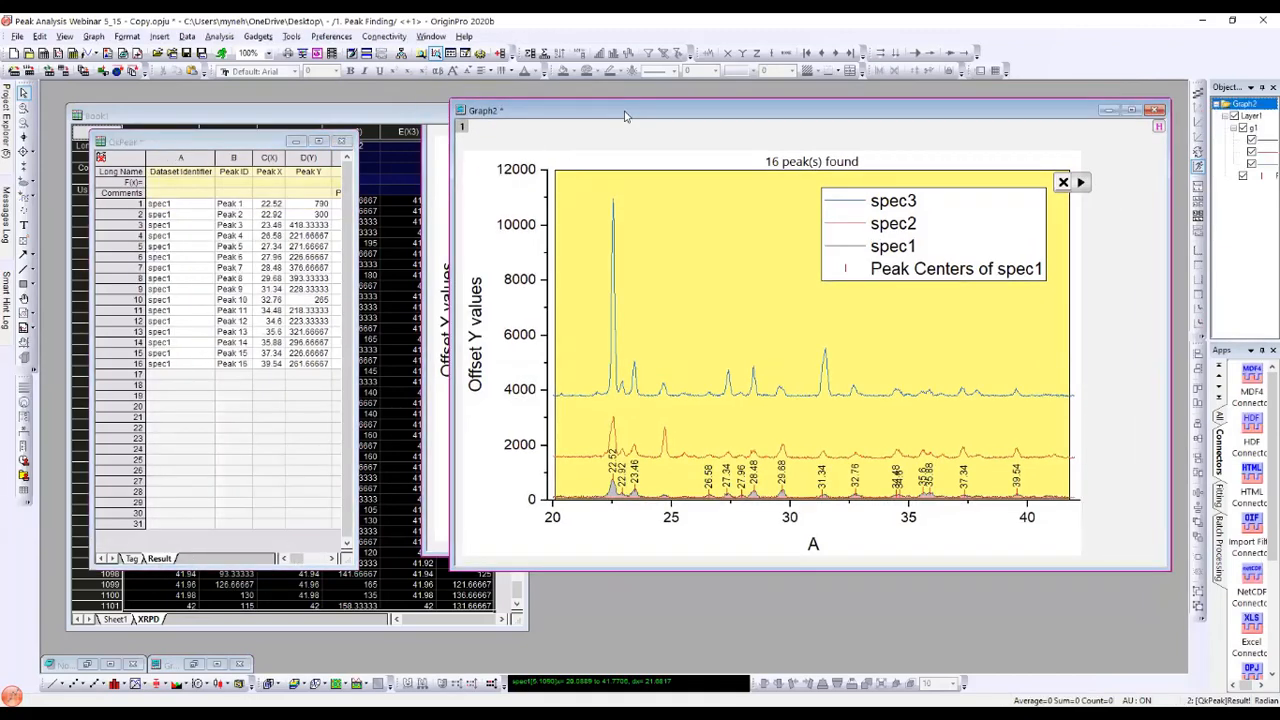
drag(352, 566, 615, 635)
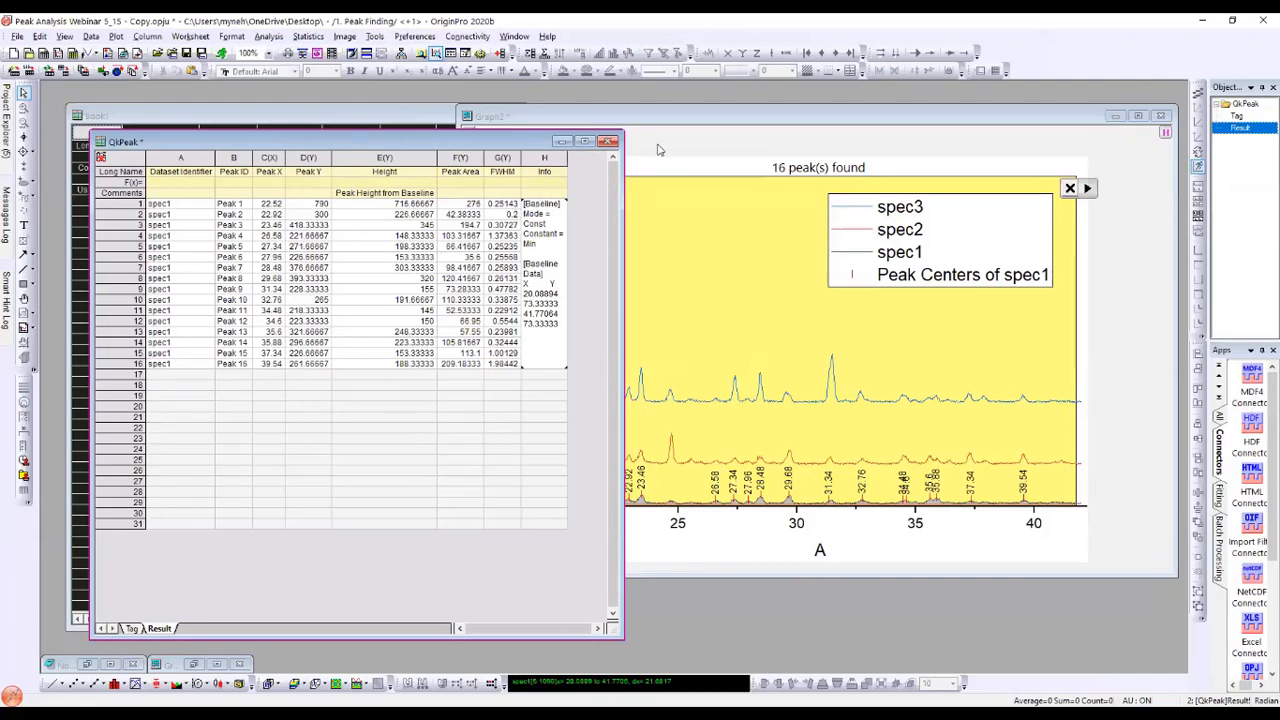
Step: Shift Graph2 over the QkPeak worksheet and switch the Quick Peaks gadget's data to the spec2 plot
drag(694, 122, 675, 124)
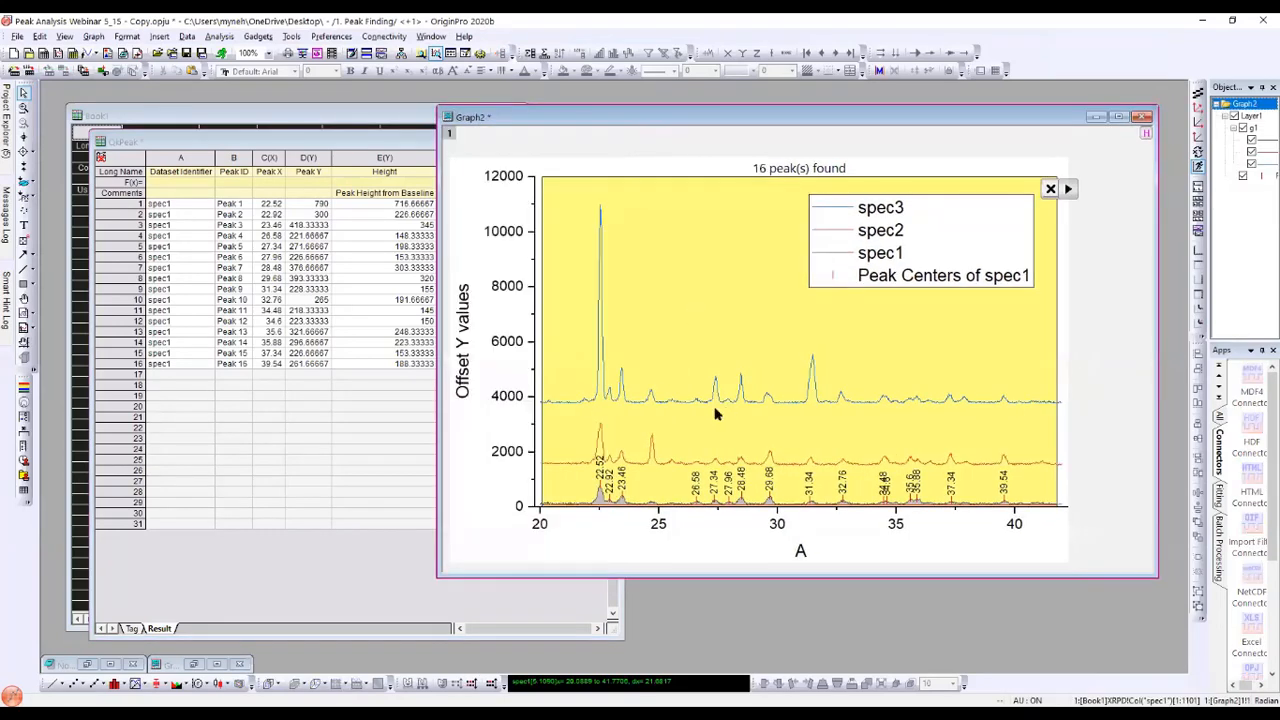
click(1068, 190)
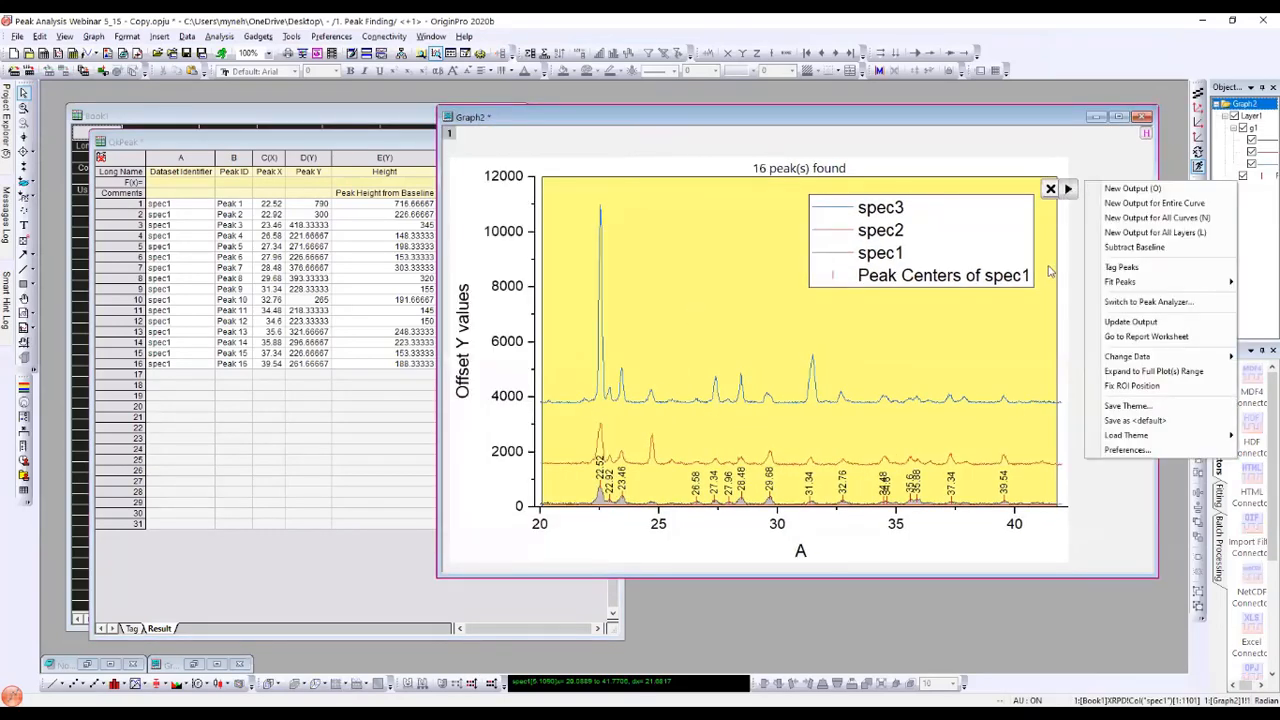
mouse_move(1097, 366)
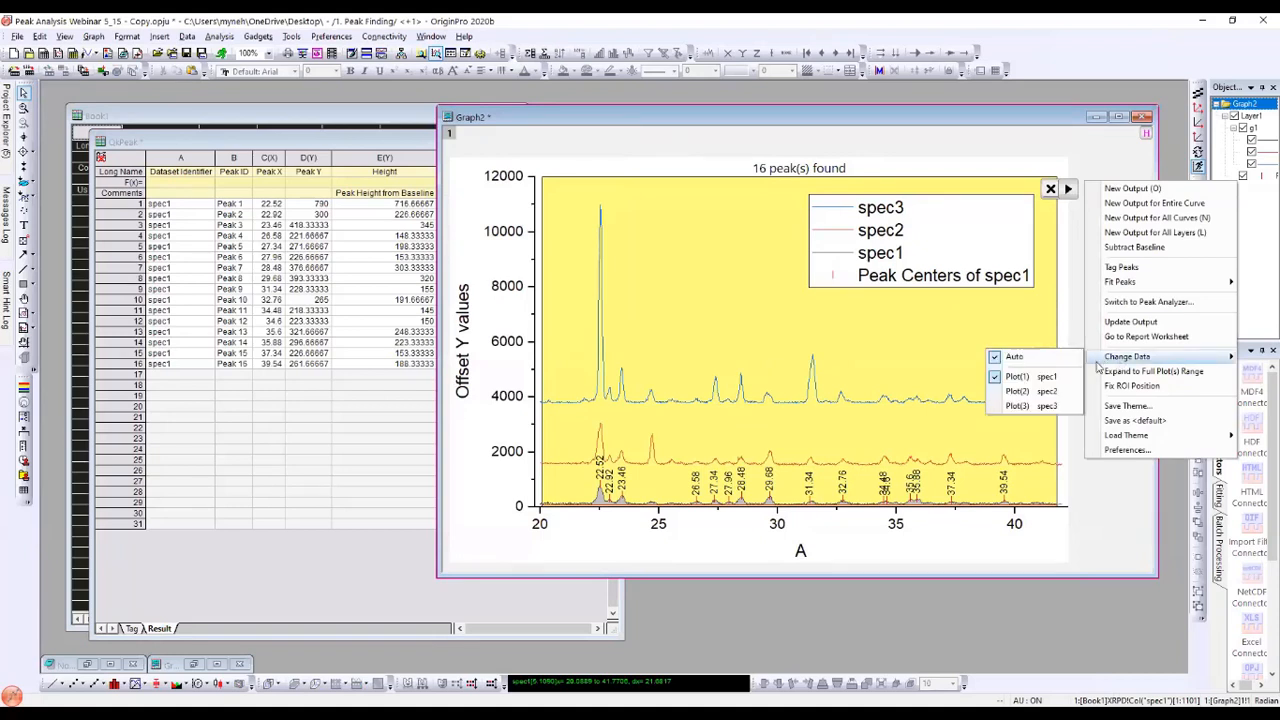
click(1030, 391)
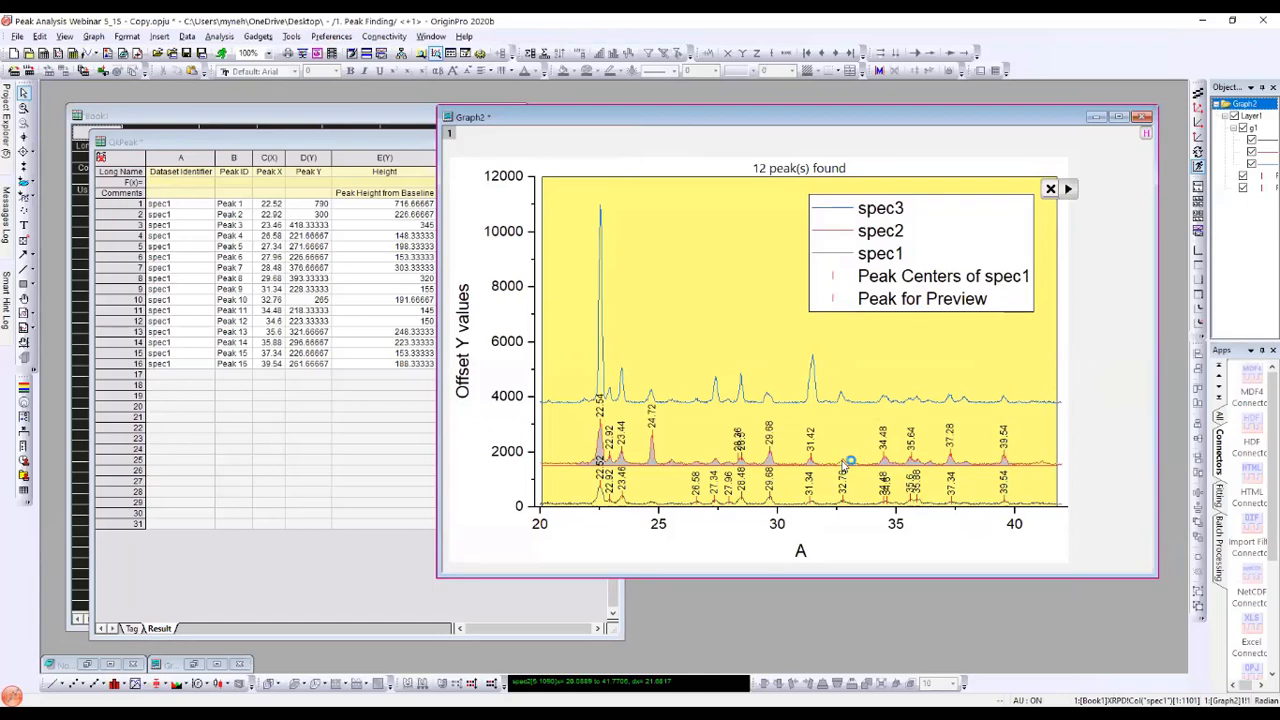
mouse_move(843, 467)
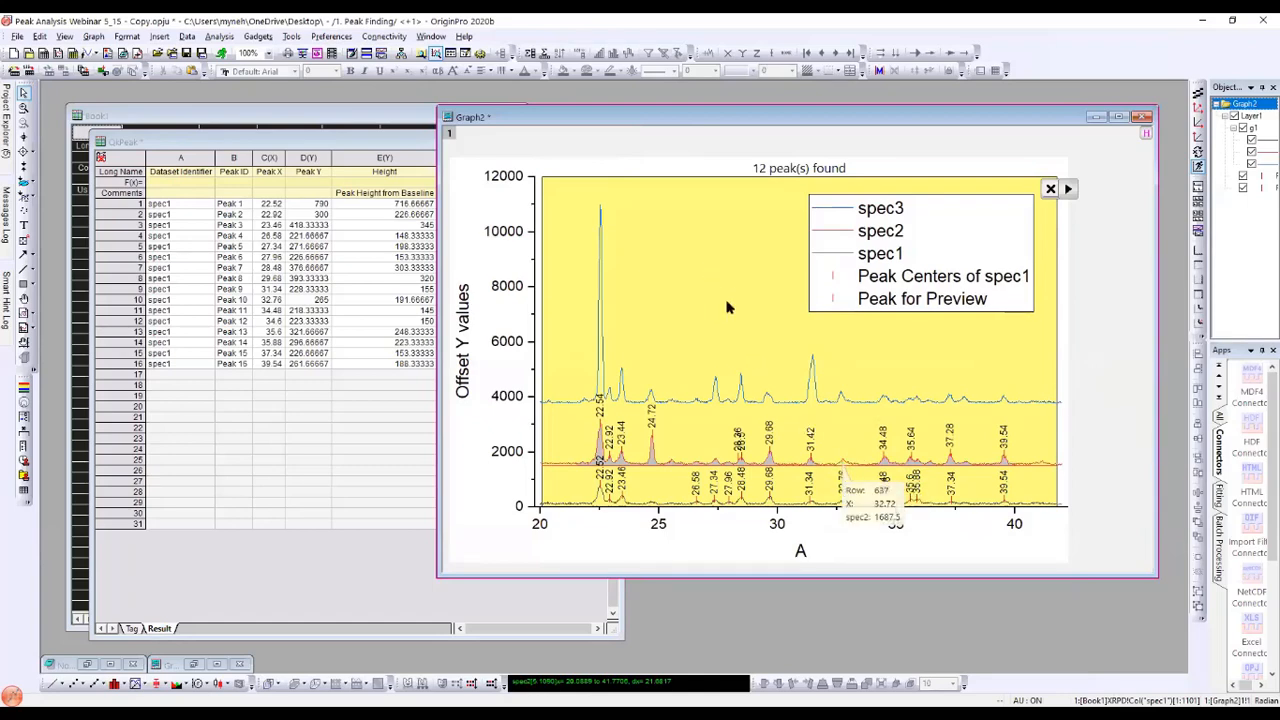
Step: Set the gadget's peak filtering threshold height to 10% for spec2
double_click(720, 266)
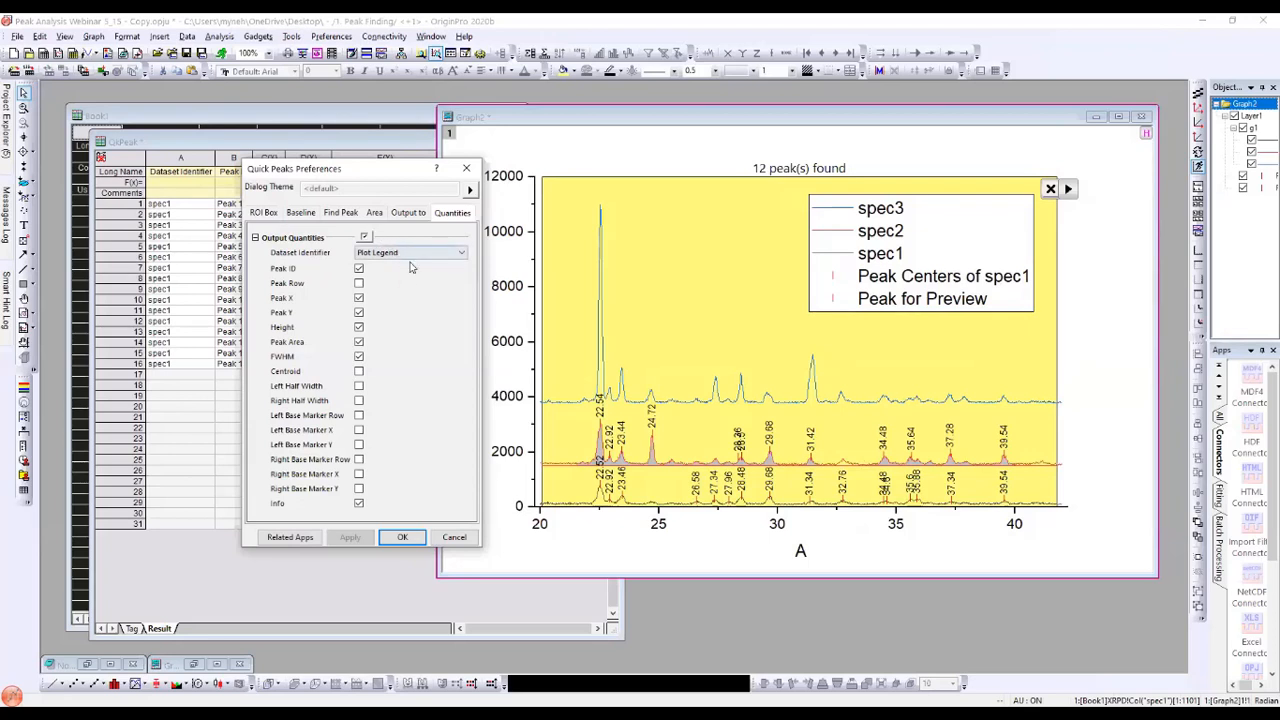
click(345, 214)
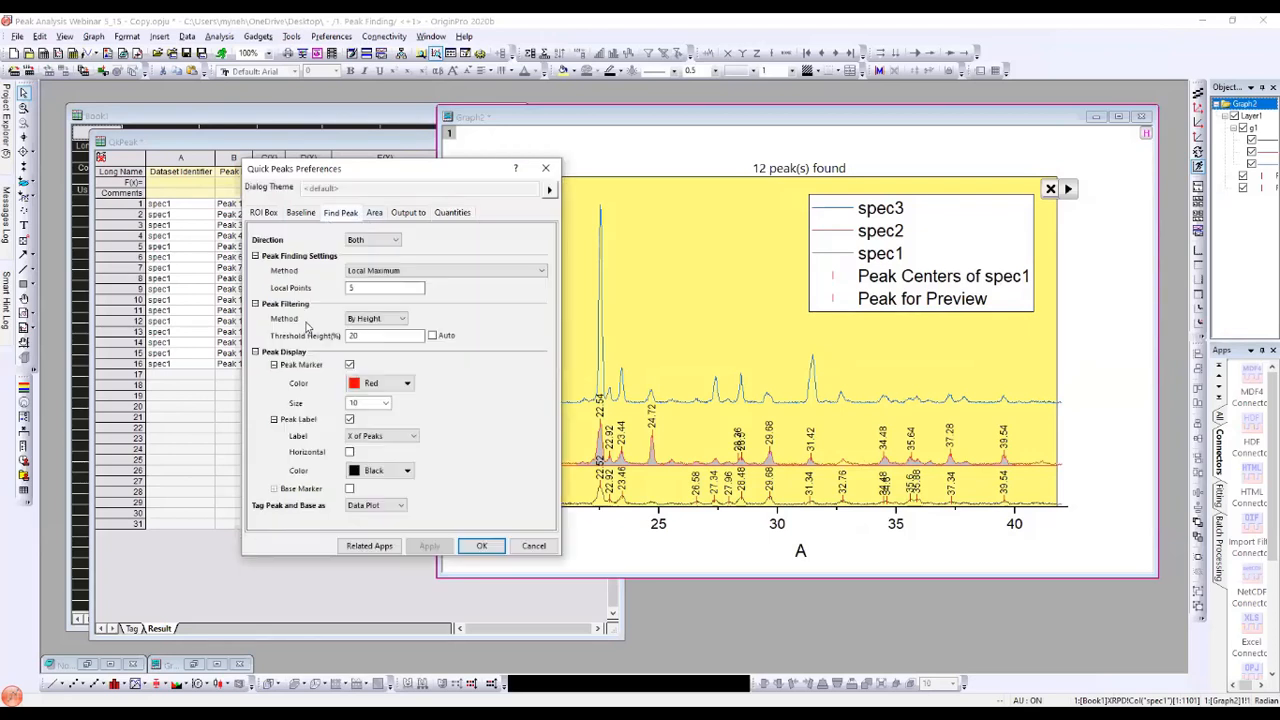
double_click(358, 336)
click(481, 545)
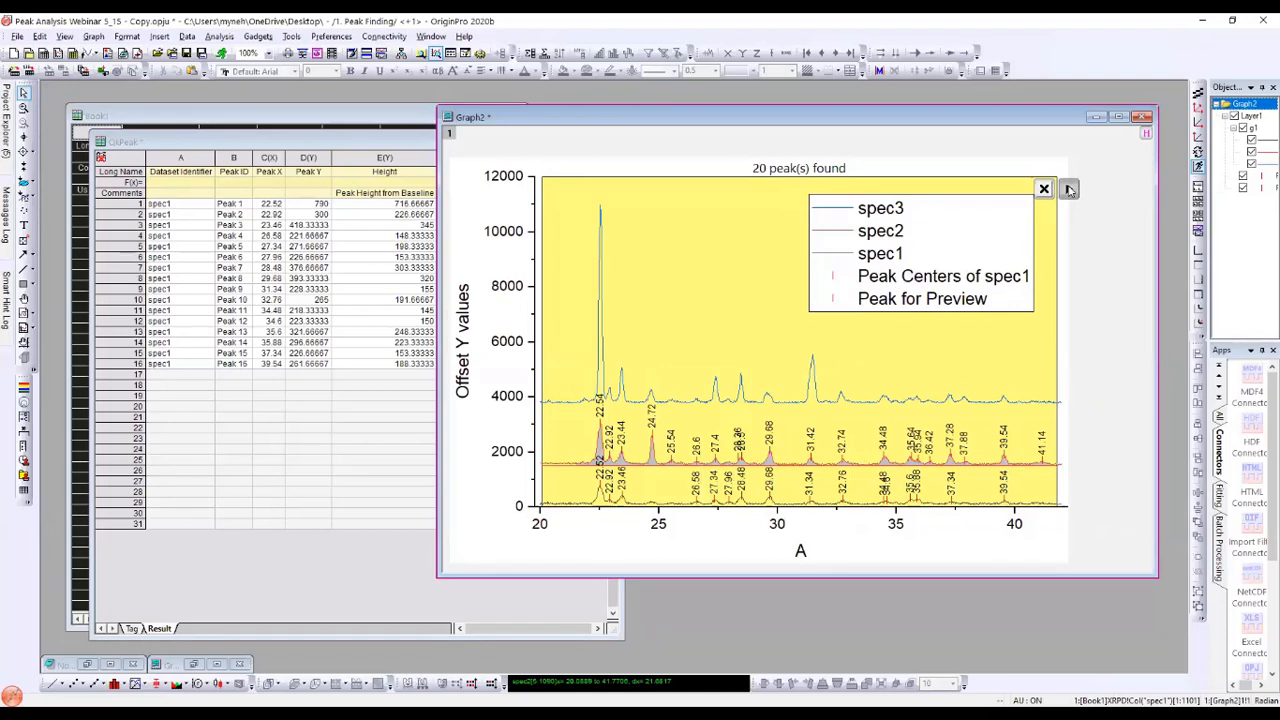
Step: Create a new Quick Peaks output for the spec2 peaks and rearrange the QkPeak and Graph2 windows to check the added rows
click(1069, 190)
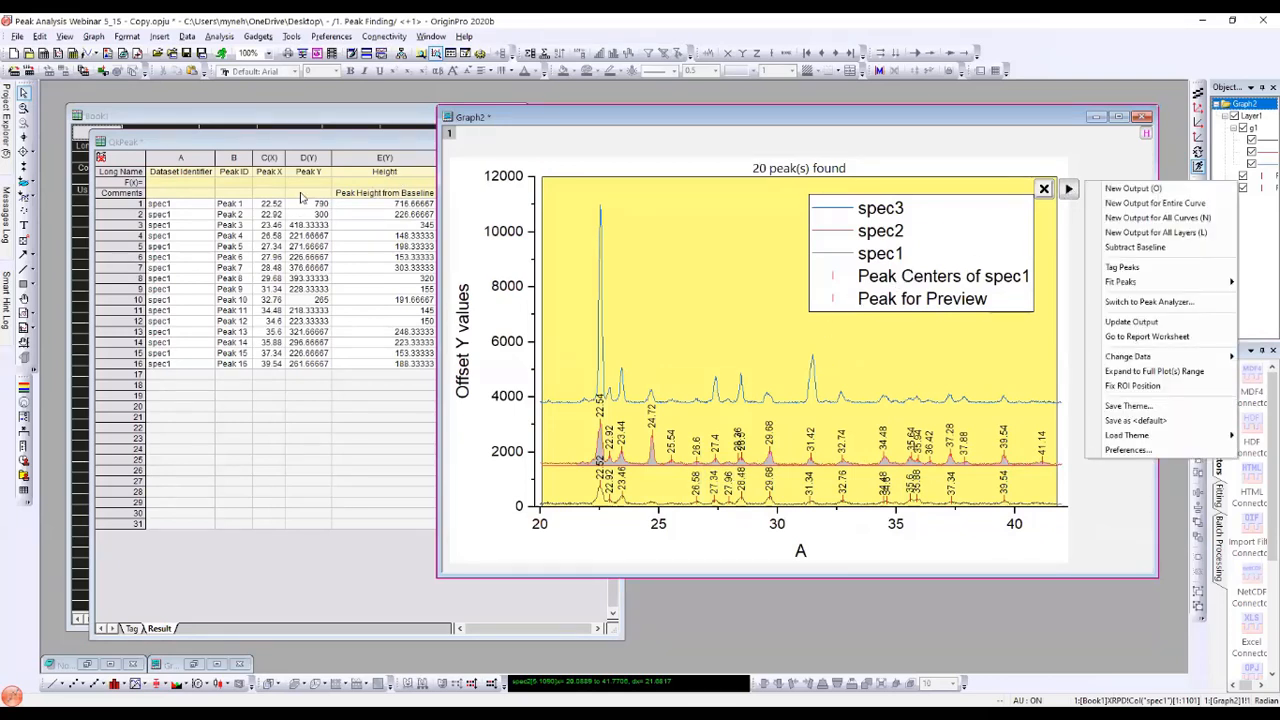
click(1147, 196)
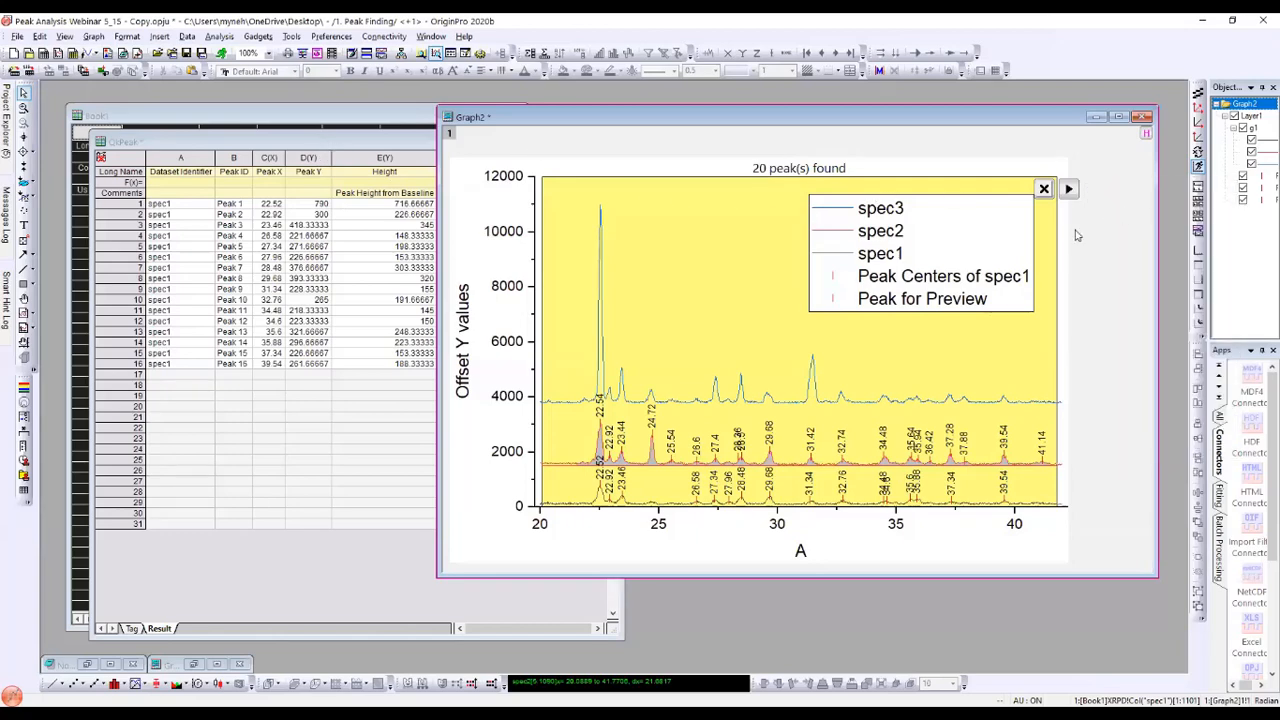
drag(623, 120, 655, 127)
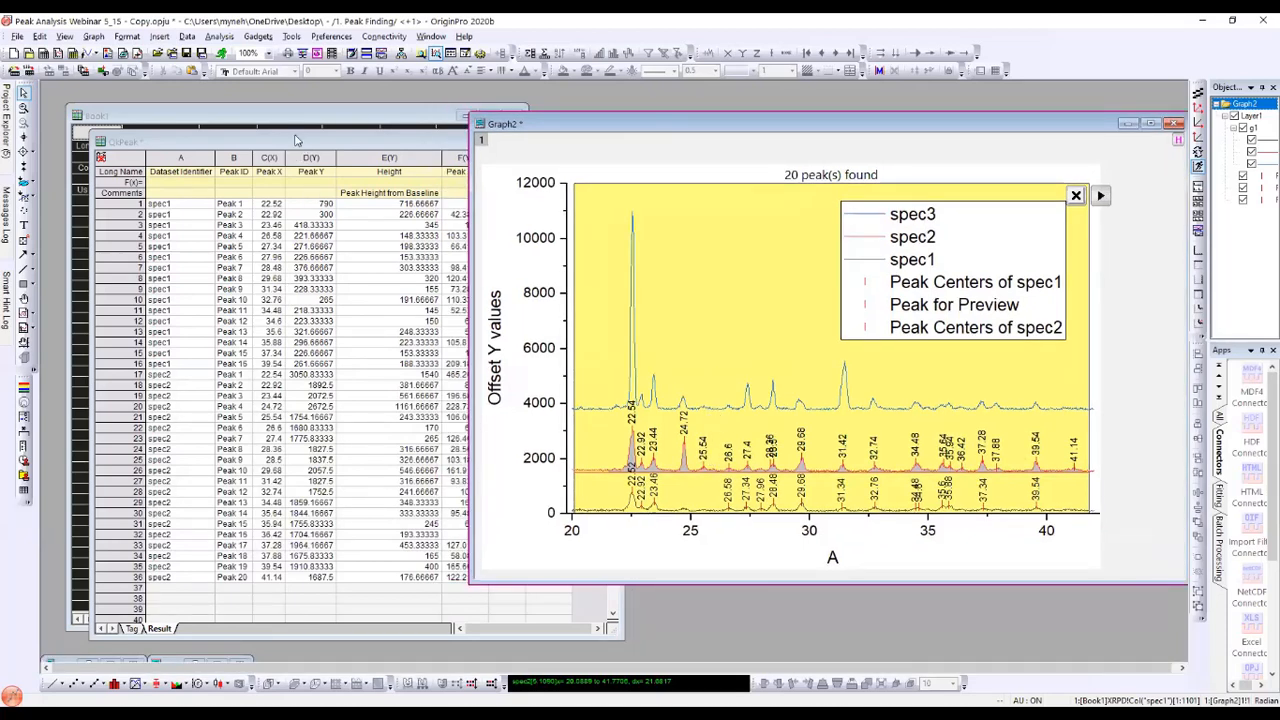
drag(296, 140, 250, 105)
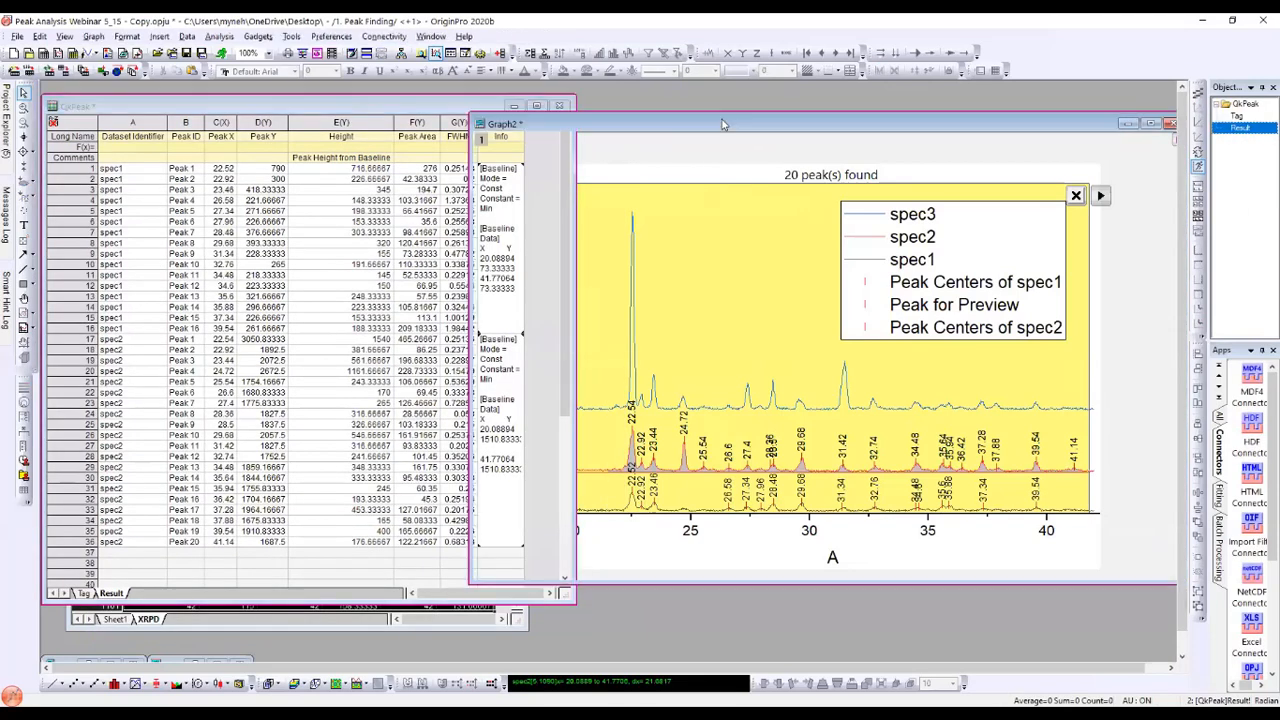
drag(723, 124, 681, 117)
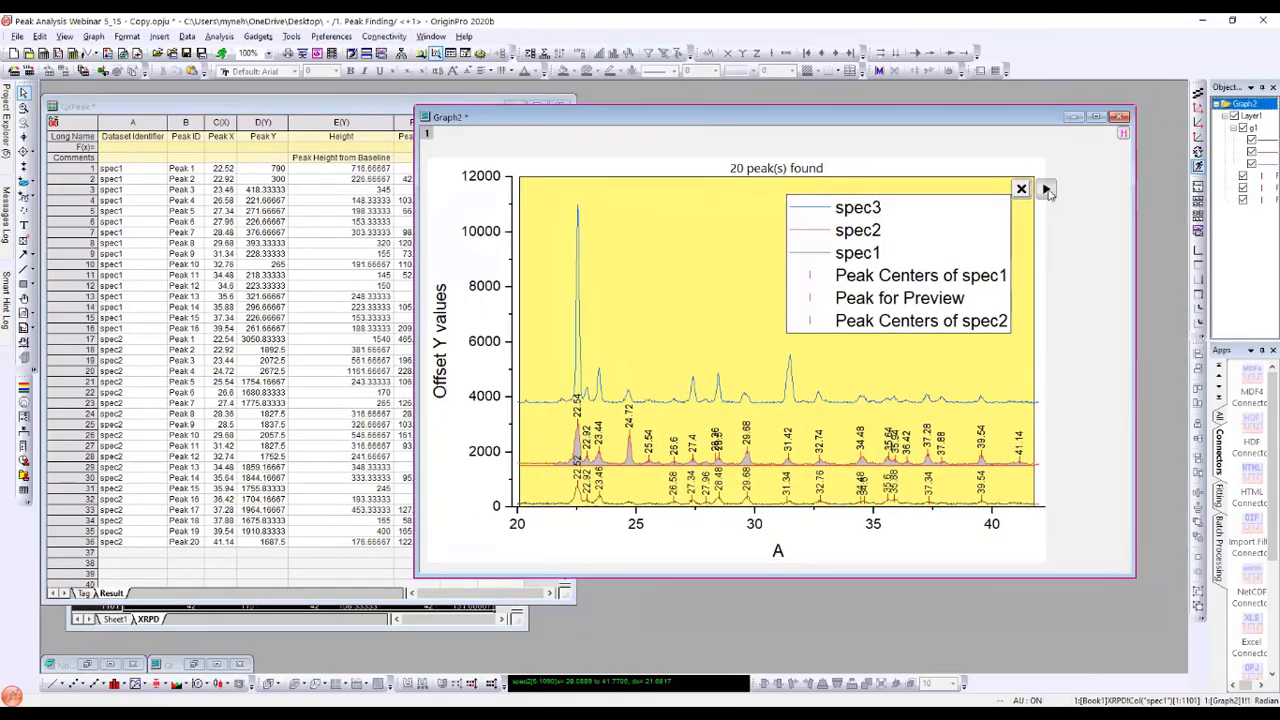
Step: Switch the Quick Peaks gadget's data to the spec3 plot
click(1046, 189)
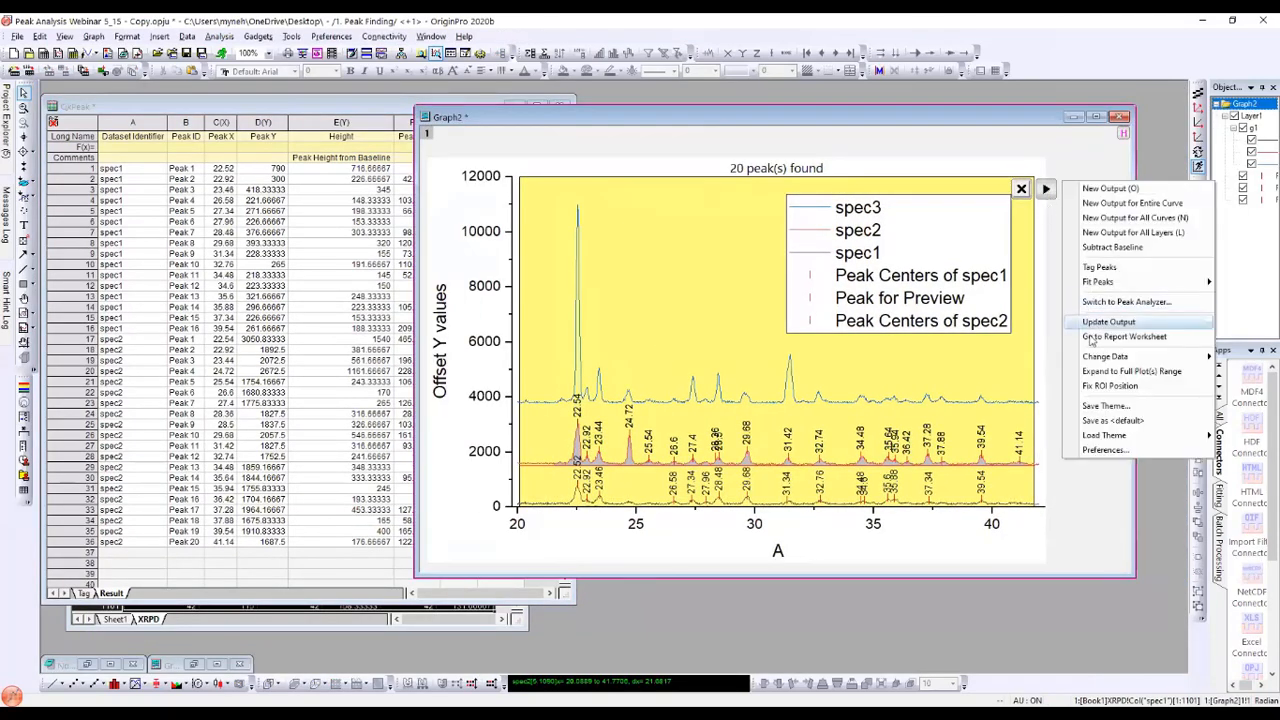
mouse_move(1095, 356)
click(1016, 413)
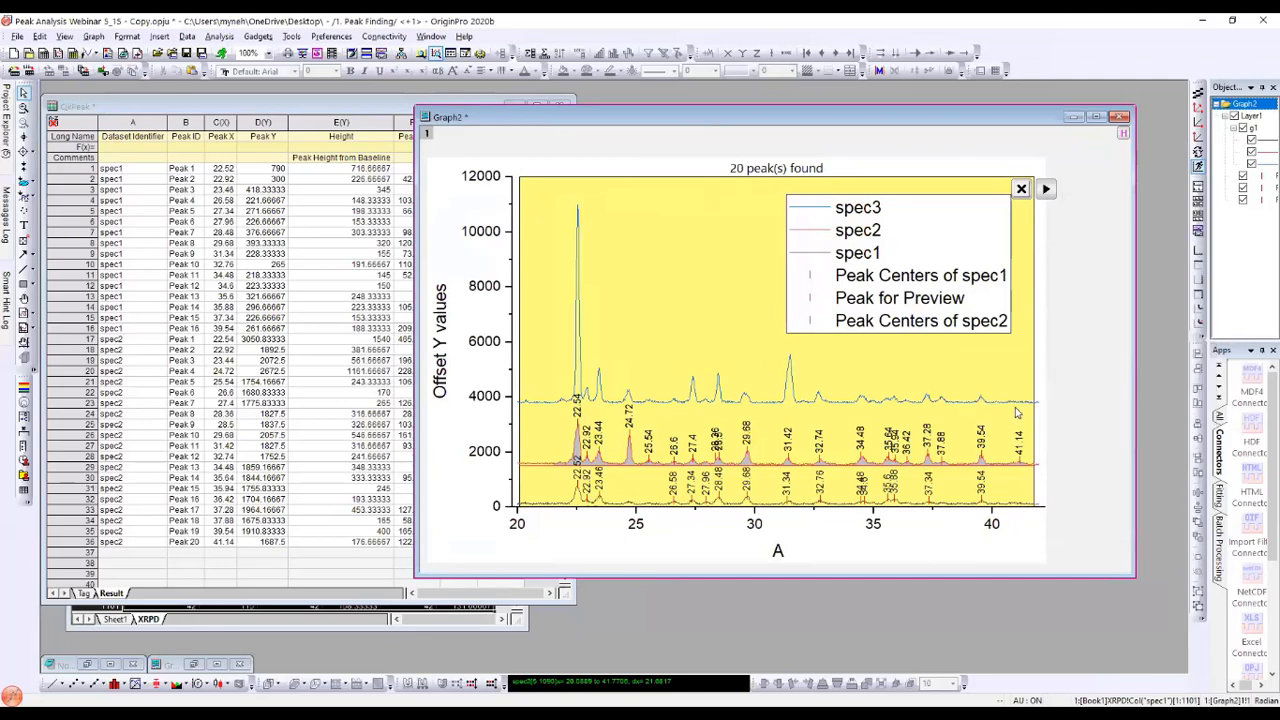
Step: Move the Quick Peaks preferences off the graph, set the peak filtering threshold height to 5%, and apply it to spec3
double_click(688, 240)
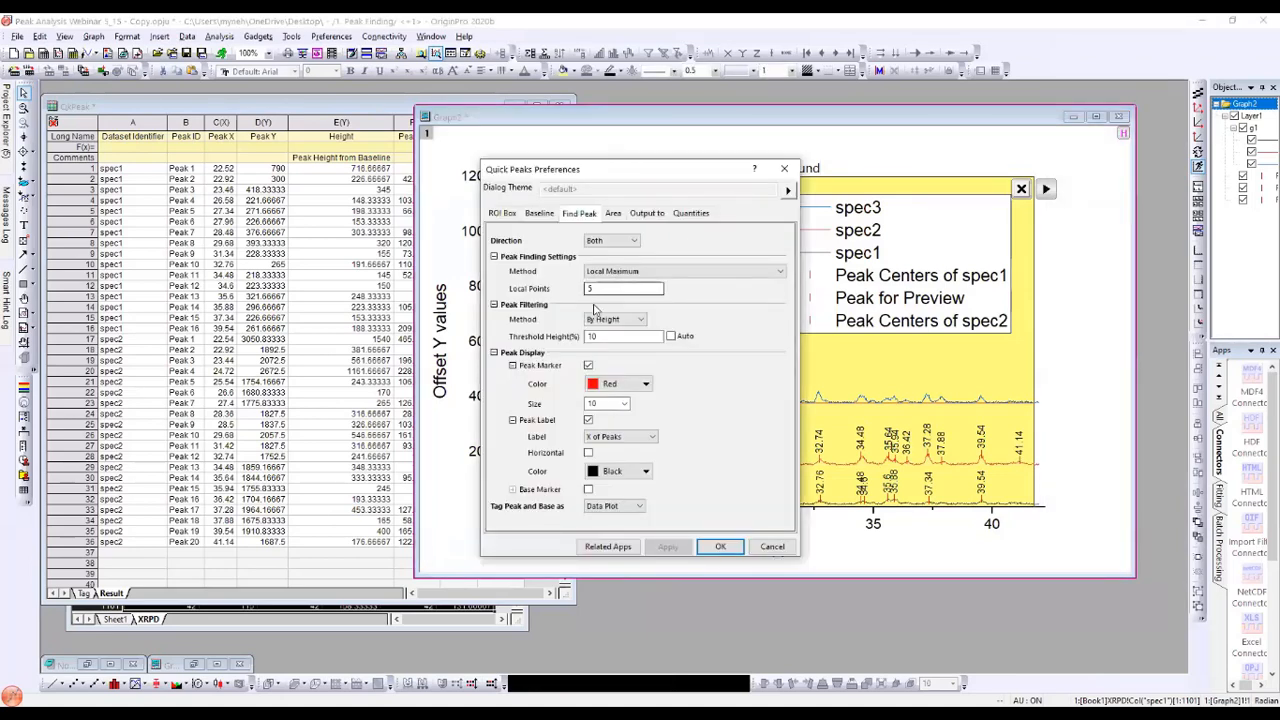
drag(636, 174, 334, 131)
double_click(288, 293)
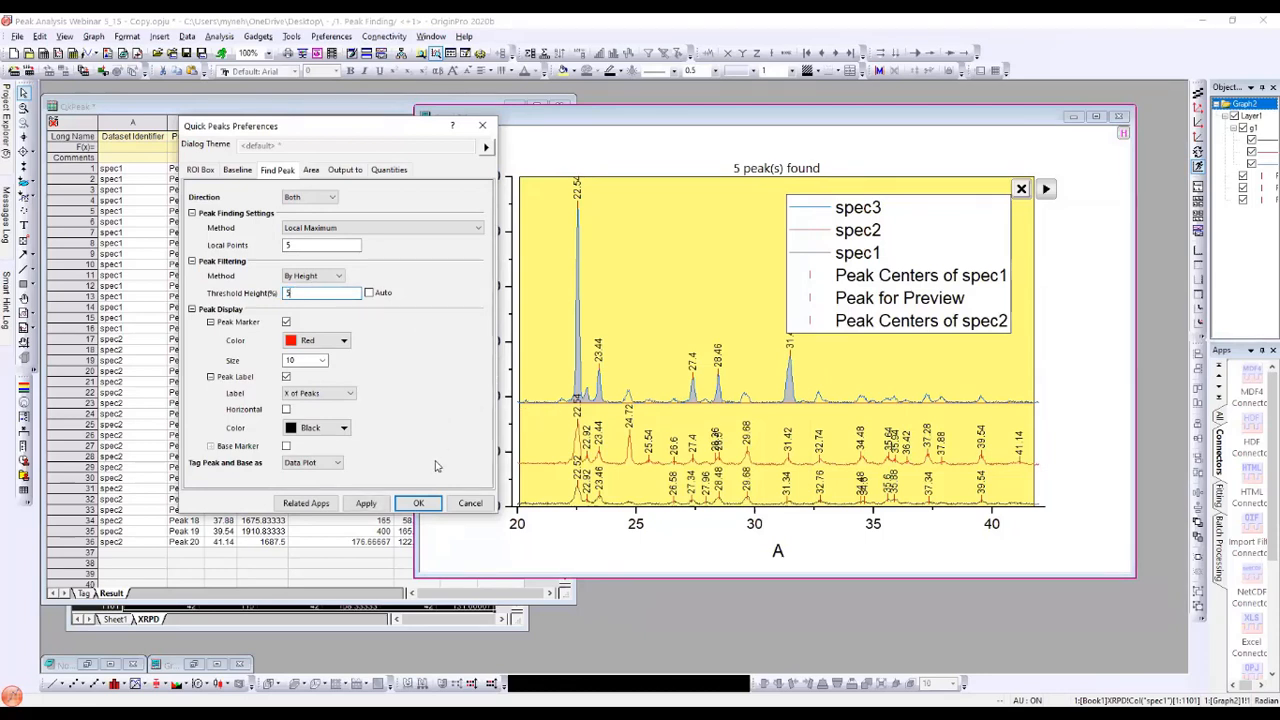
click(367, 505)
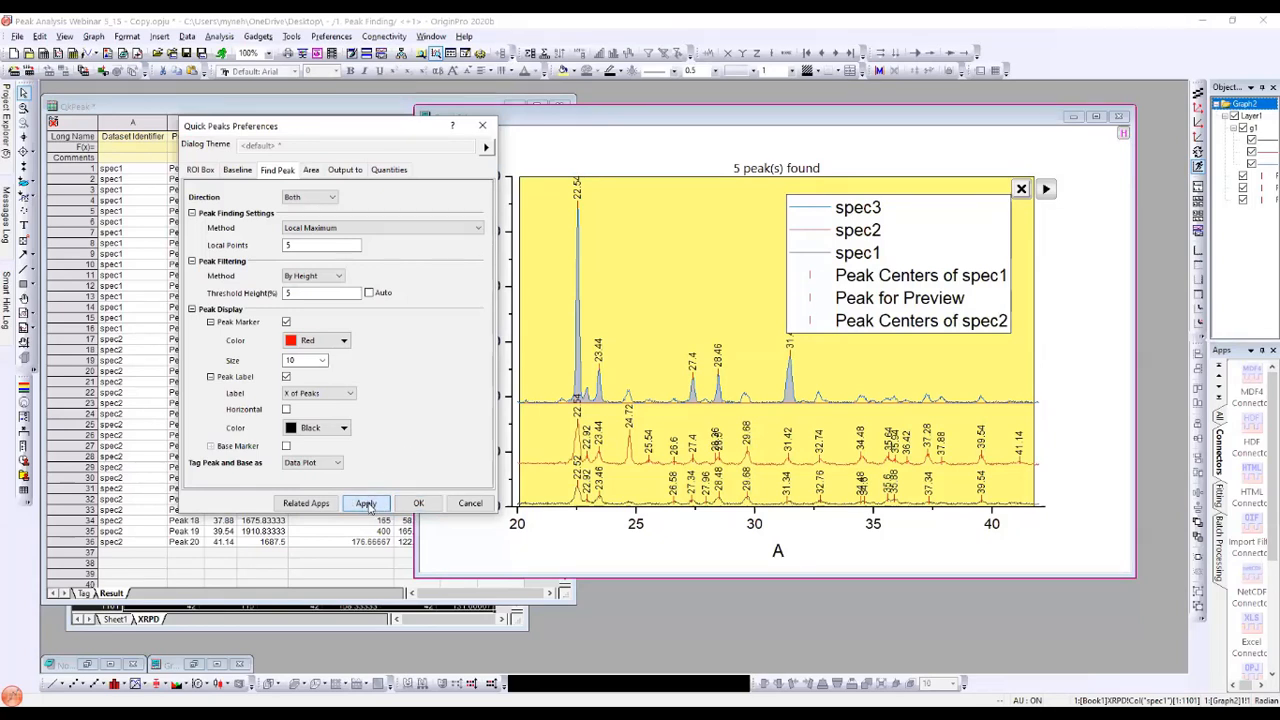
click(367, 505)
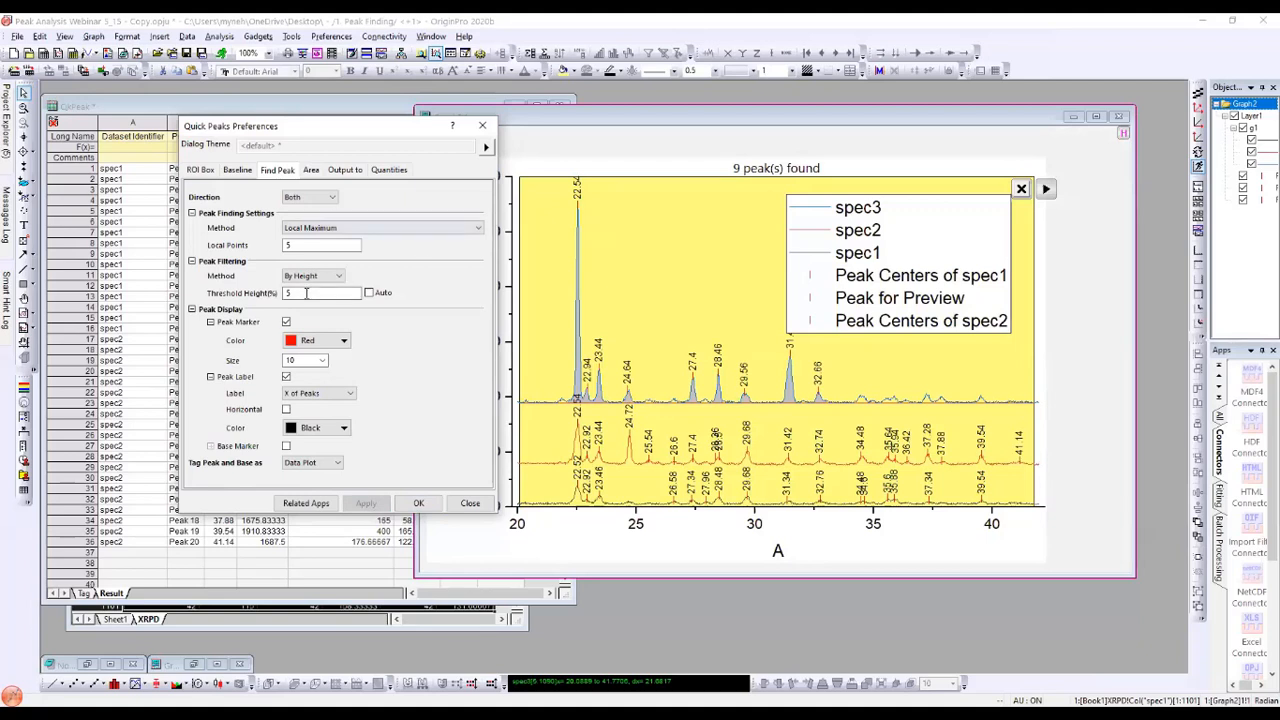
Step: Lower the spec3 threshold height to 3% and apply it
drag(306, 293, 285, 294)
text(3)
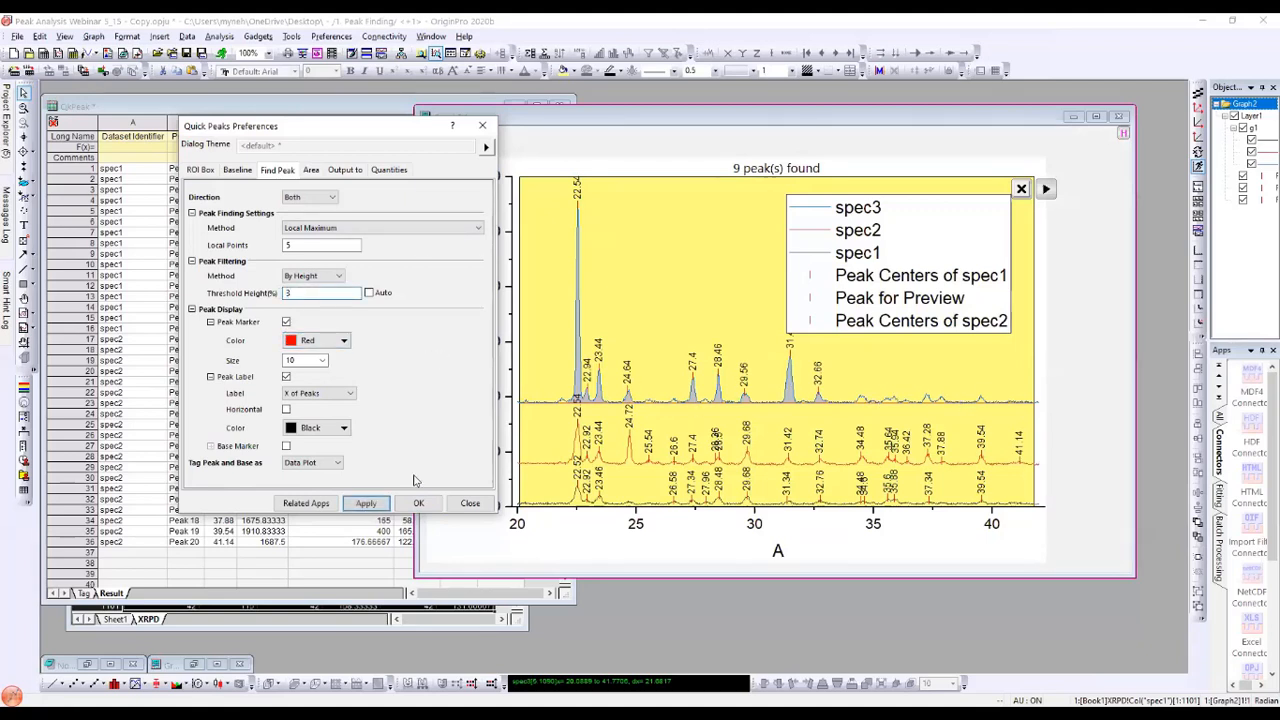
click(366, 503)
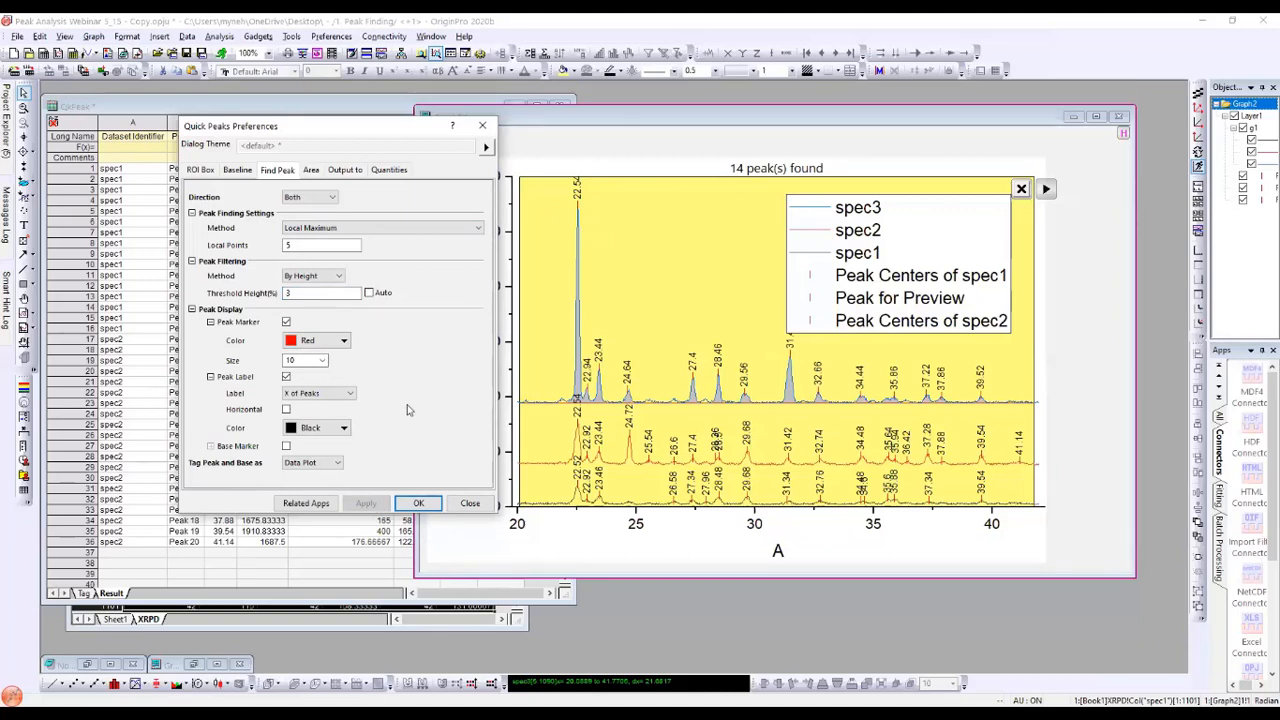
Step: Create a new Quick Peaks output for the spec3 peaks and move Graph2 aside to reveal the Result sheet
click(1046, 190)
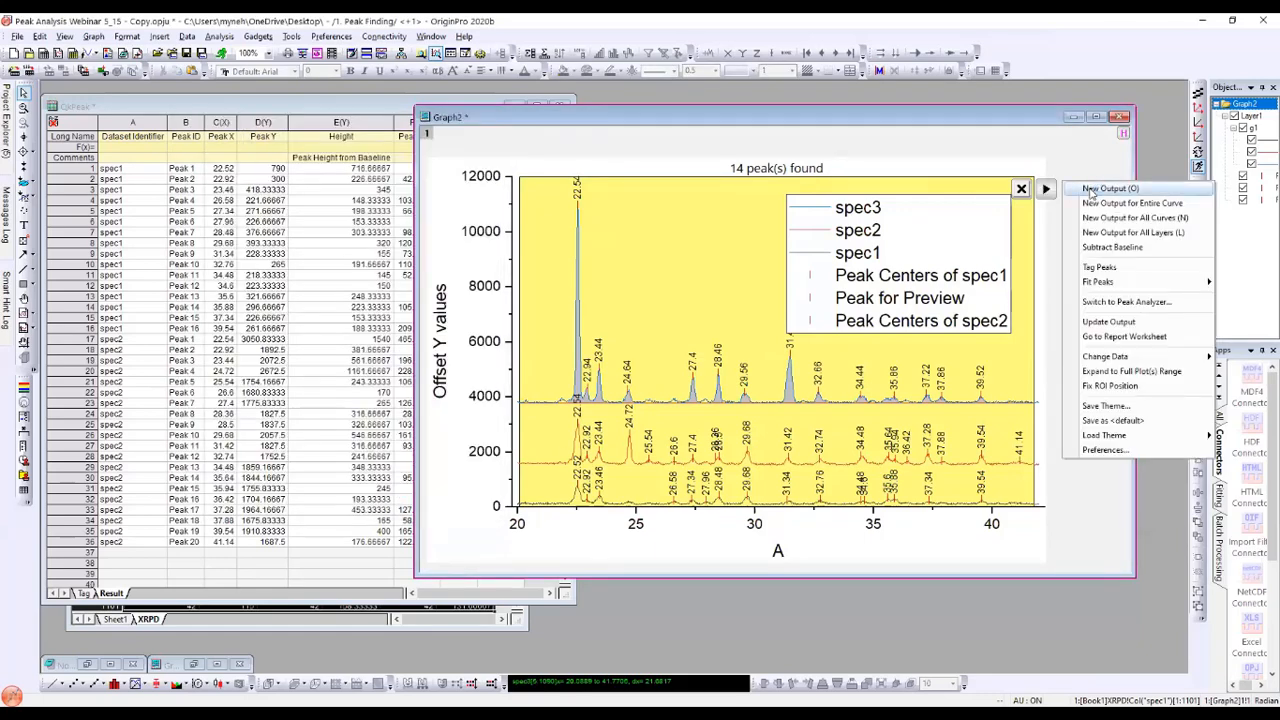
click(1091, 190)
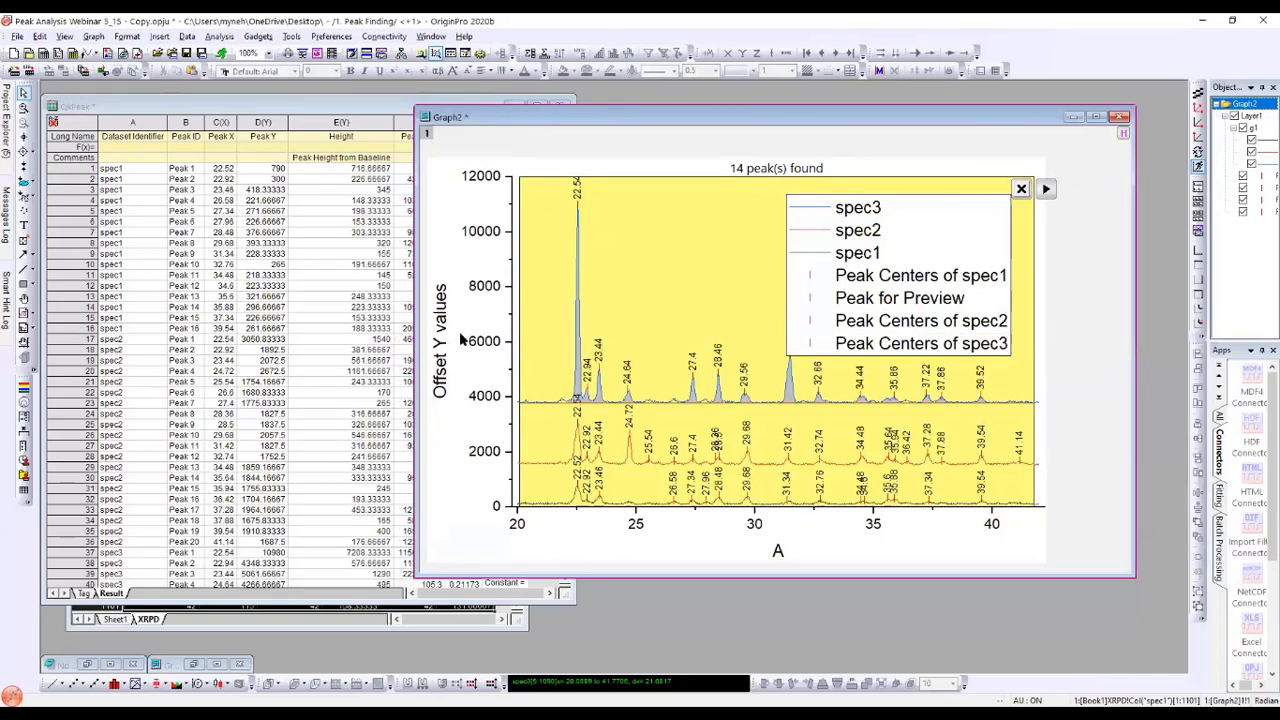
drag(471, 117, 548, 113)
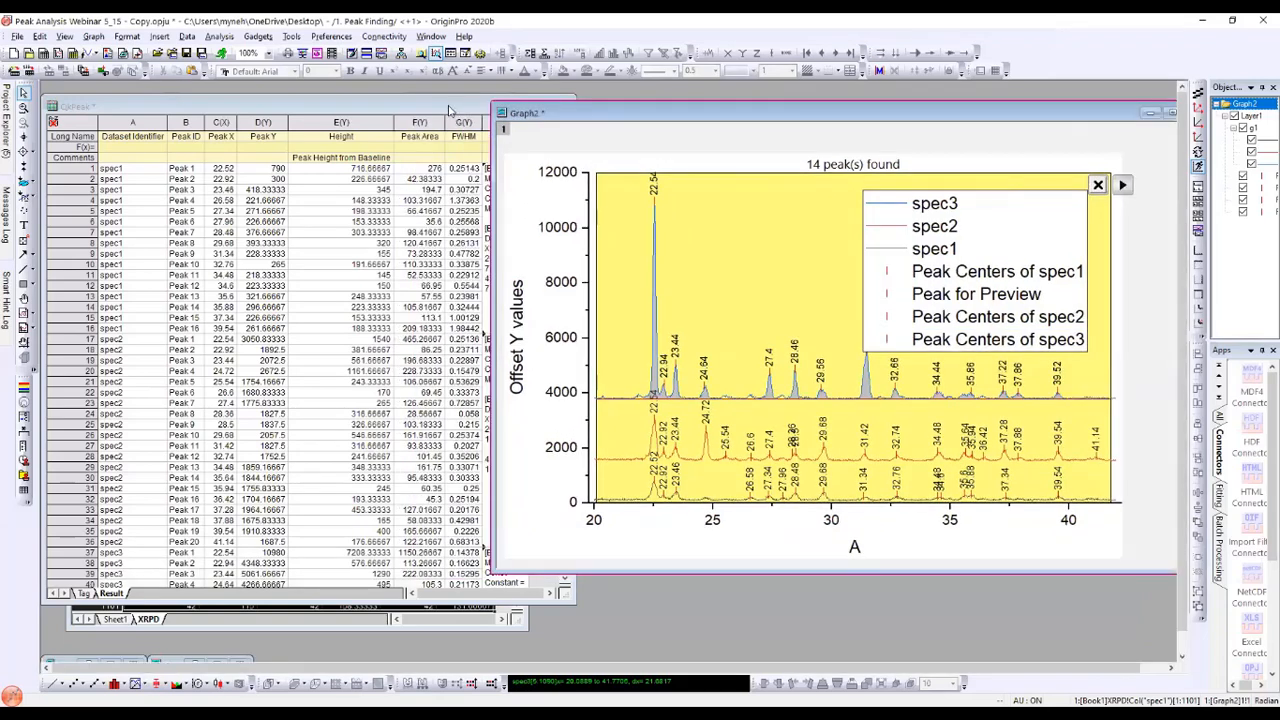
Step: Bring the QkPeak workbook forward, lengthen its window, and review the Result rows down to the spec3 peaks
click(450, 110)
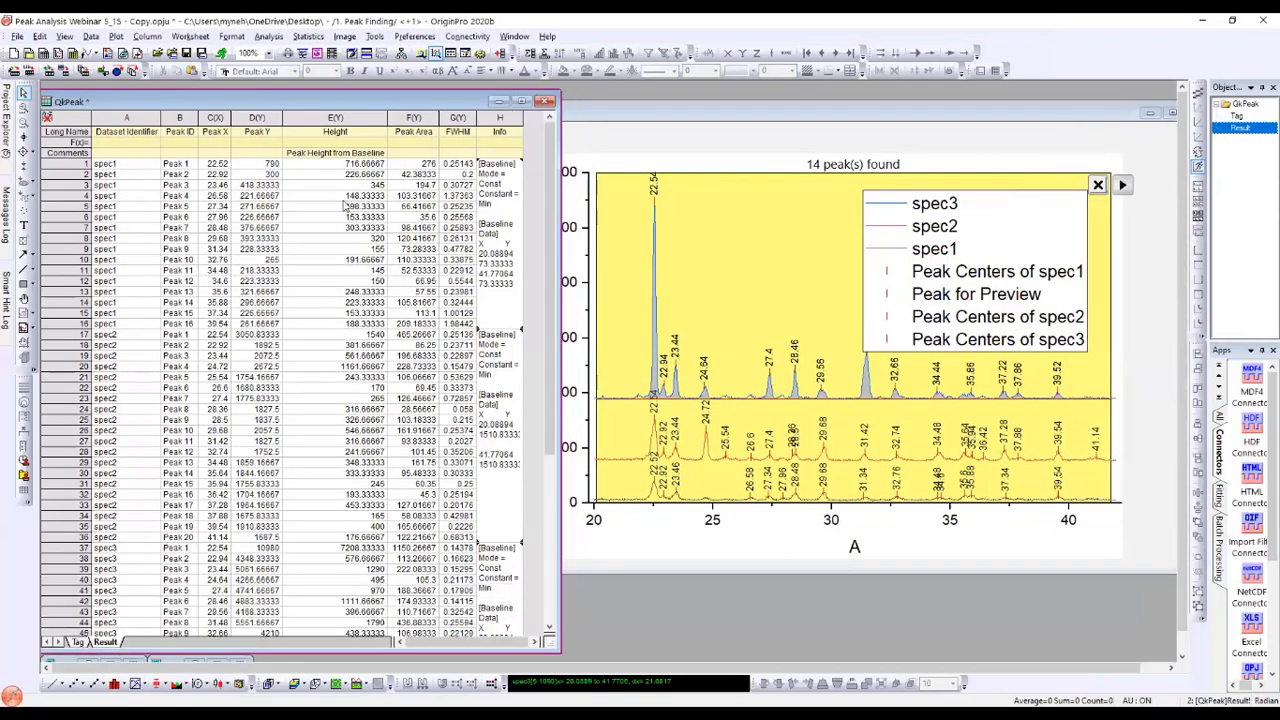
drag(574, 600, 562, 652)
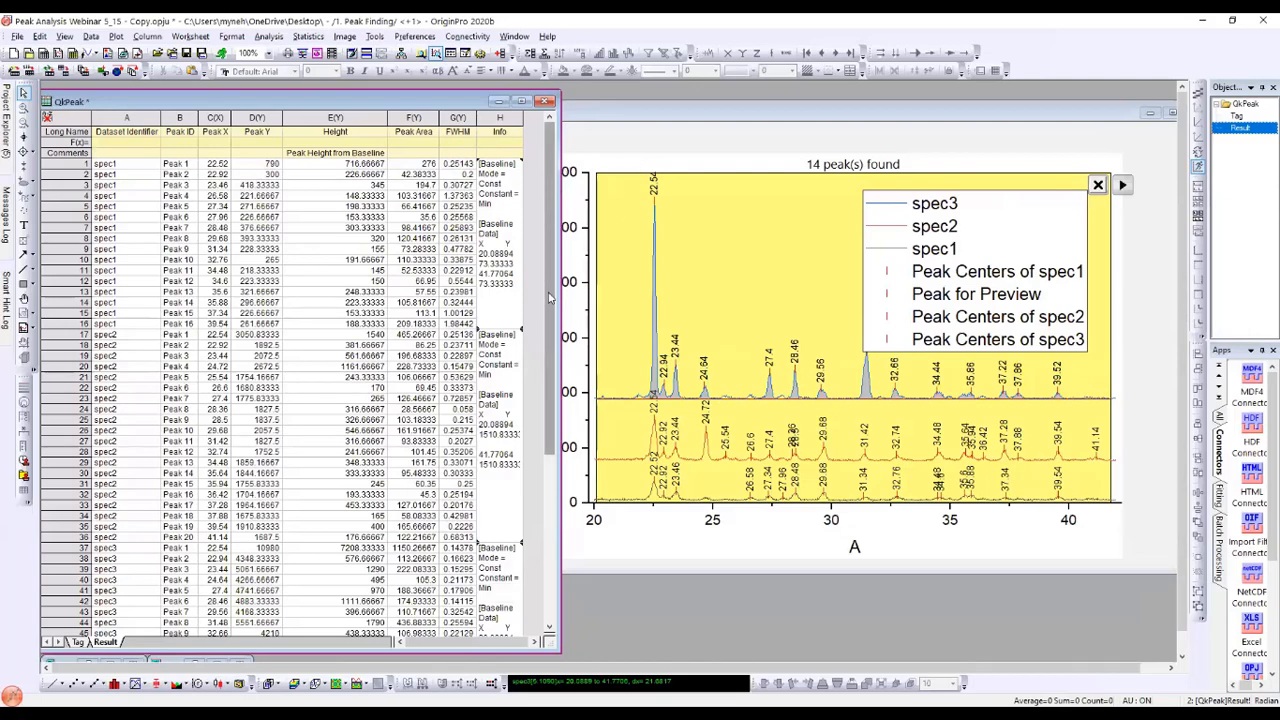
scroll(551, 225, down, 4)
drag(551, 219, 555, 158)
Step: Bring Graph2 back over the worksheet and enlarge its window so the peak labels are easier to read
click(630, 118)
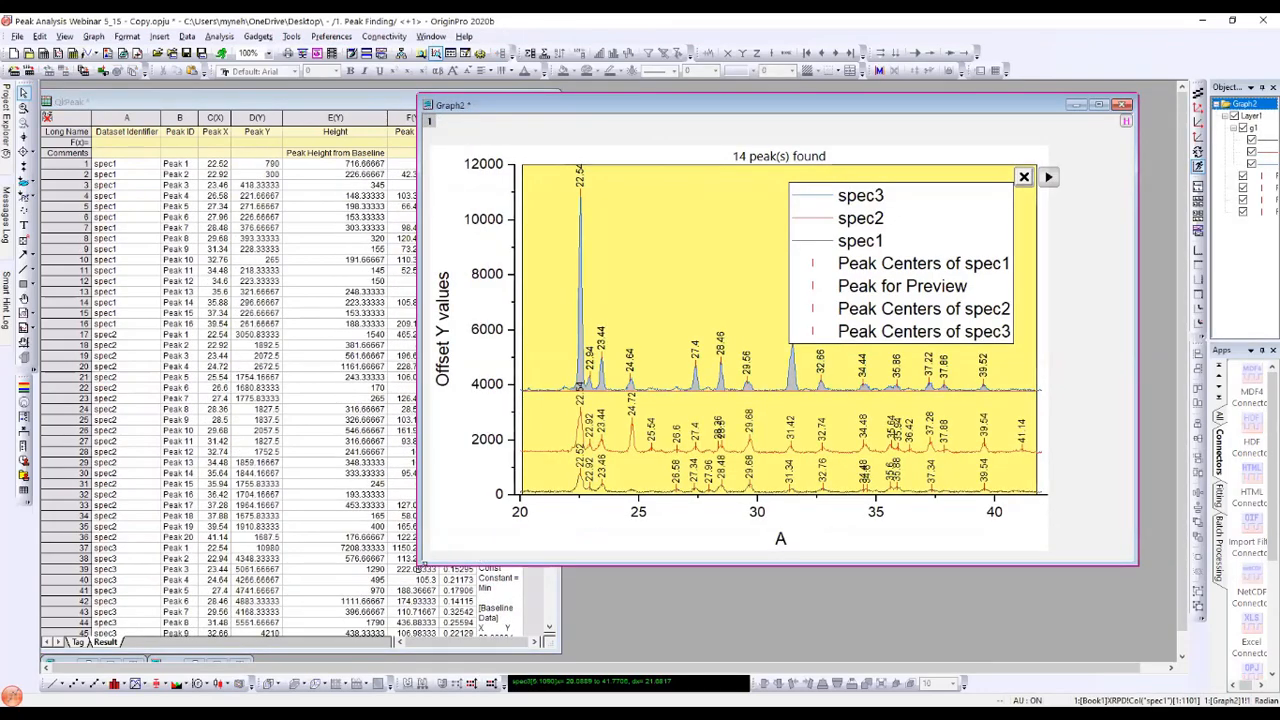
drag(419, 565, 267, 605)
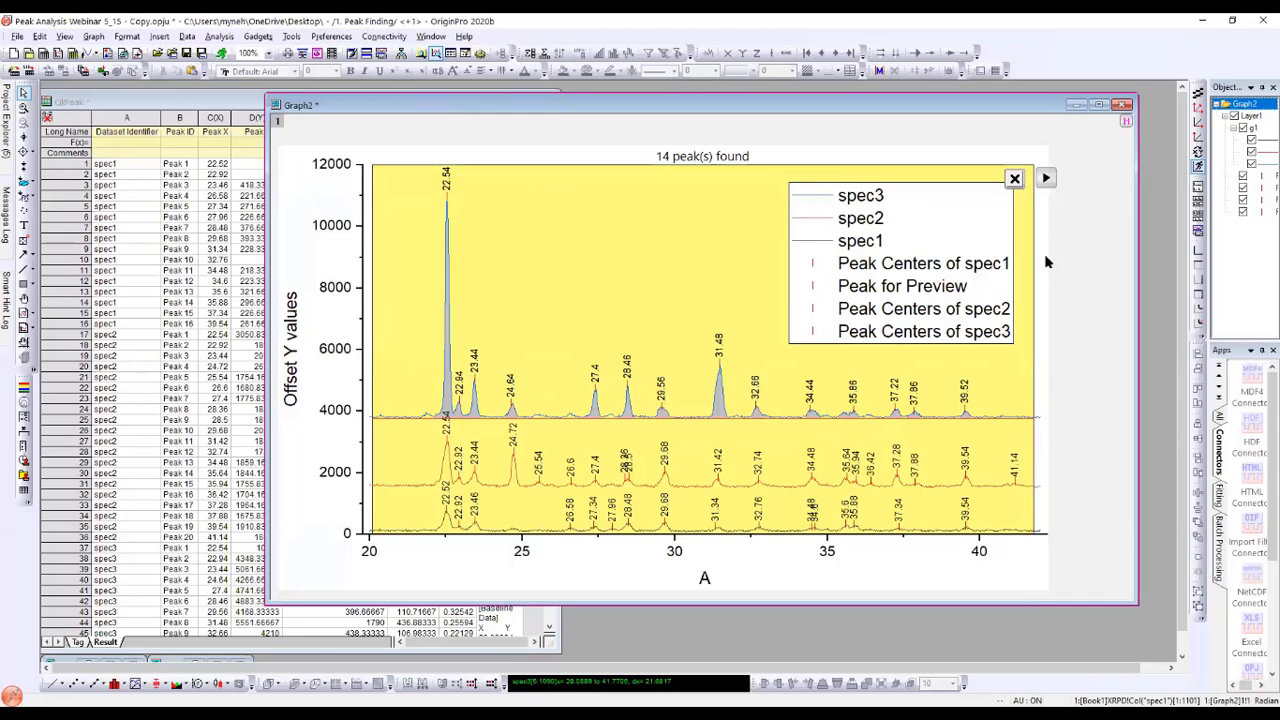
click(1045, 179)
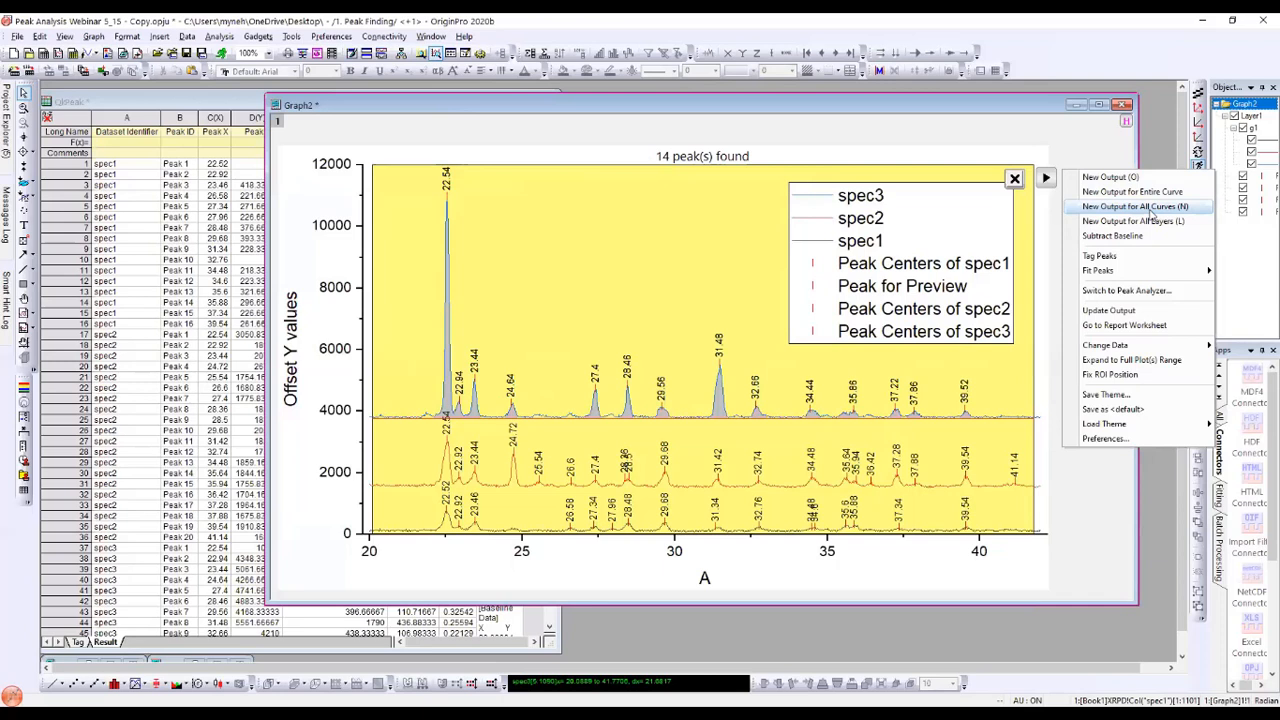
click(937, 146)
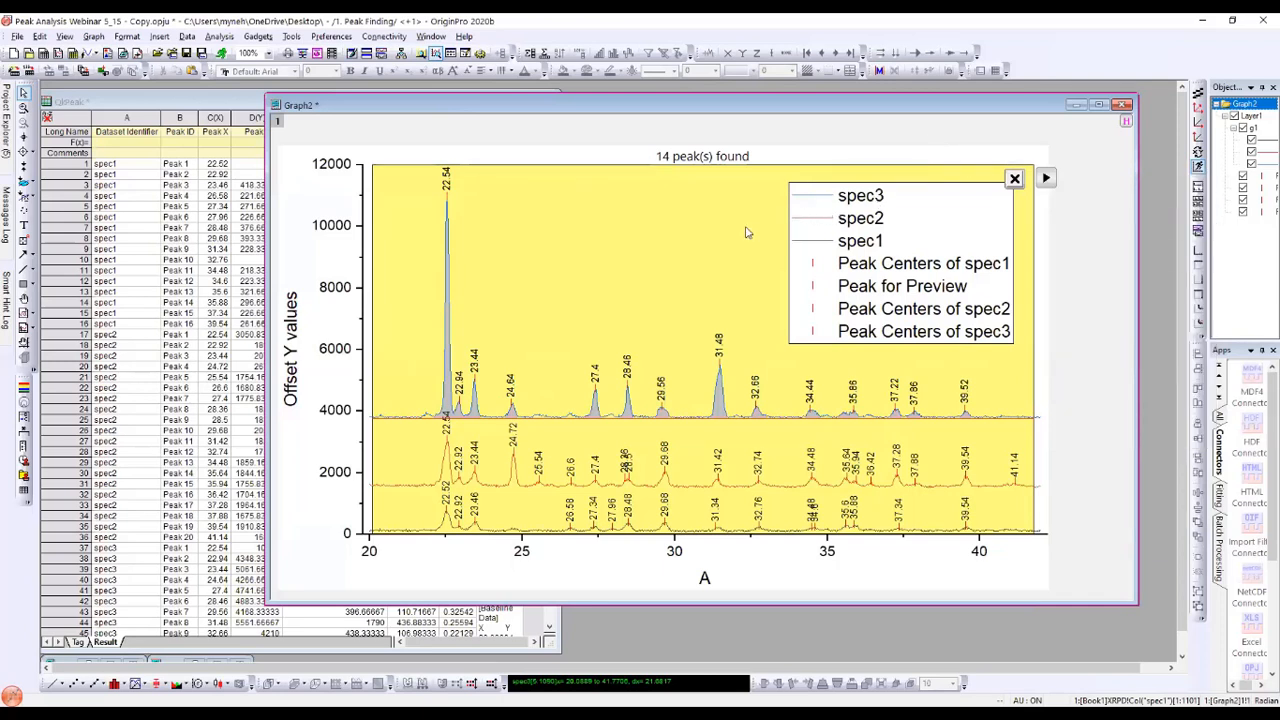
Step: Narrow the gadget's region to about 26.97 to 28.85 on the X axis, around the spec3 peaks at 27.4 and 28.46
click(669, 274)
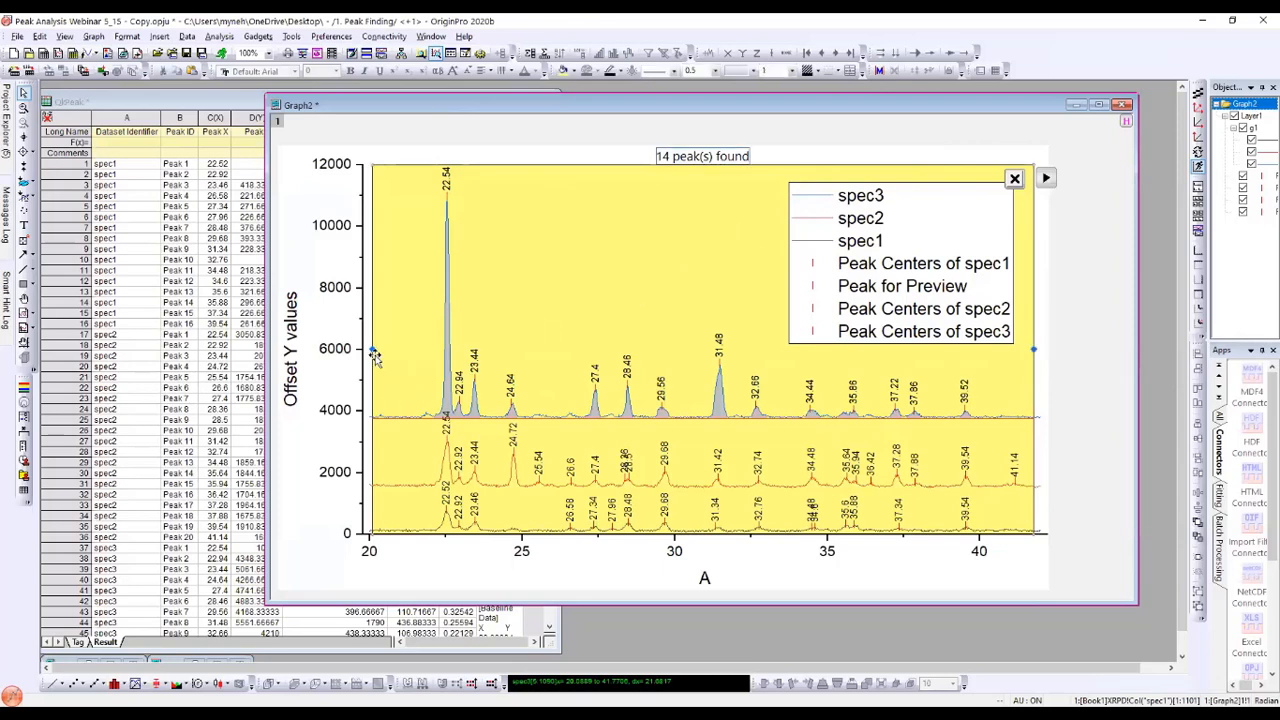
drag(373, 350, 581, 358)
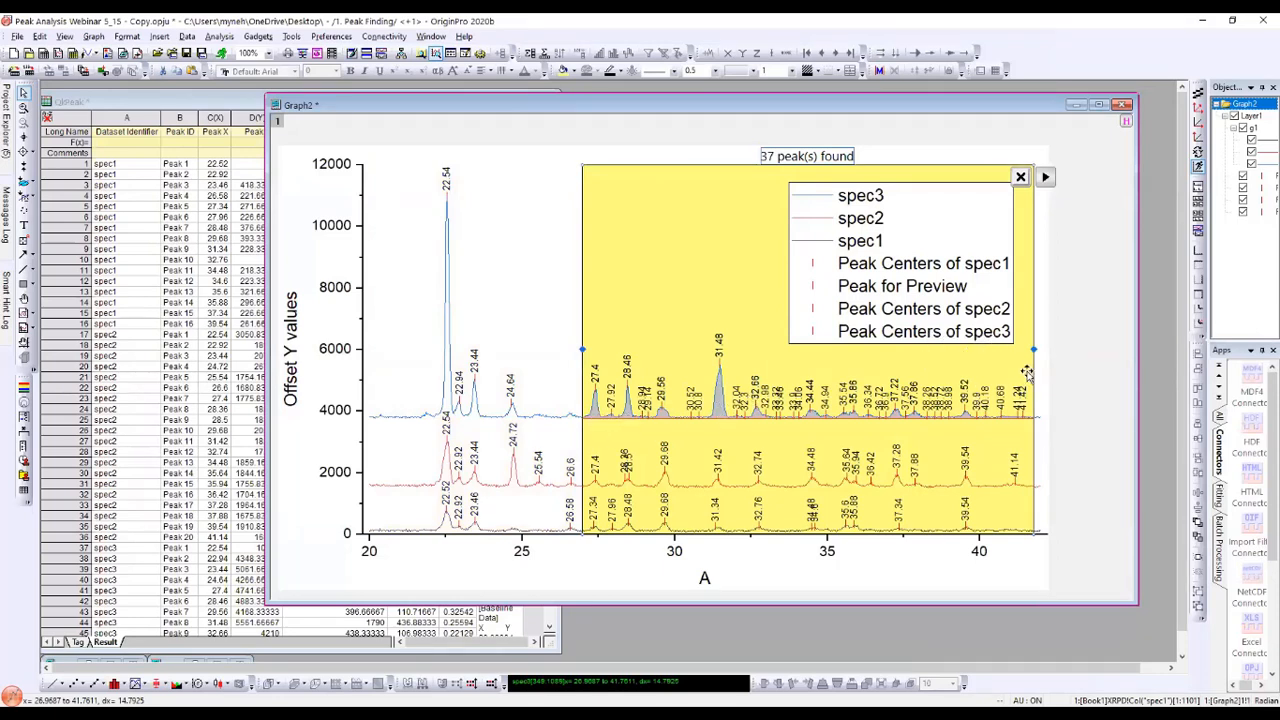
drag(1033, 350, 639, 347)
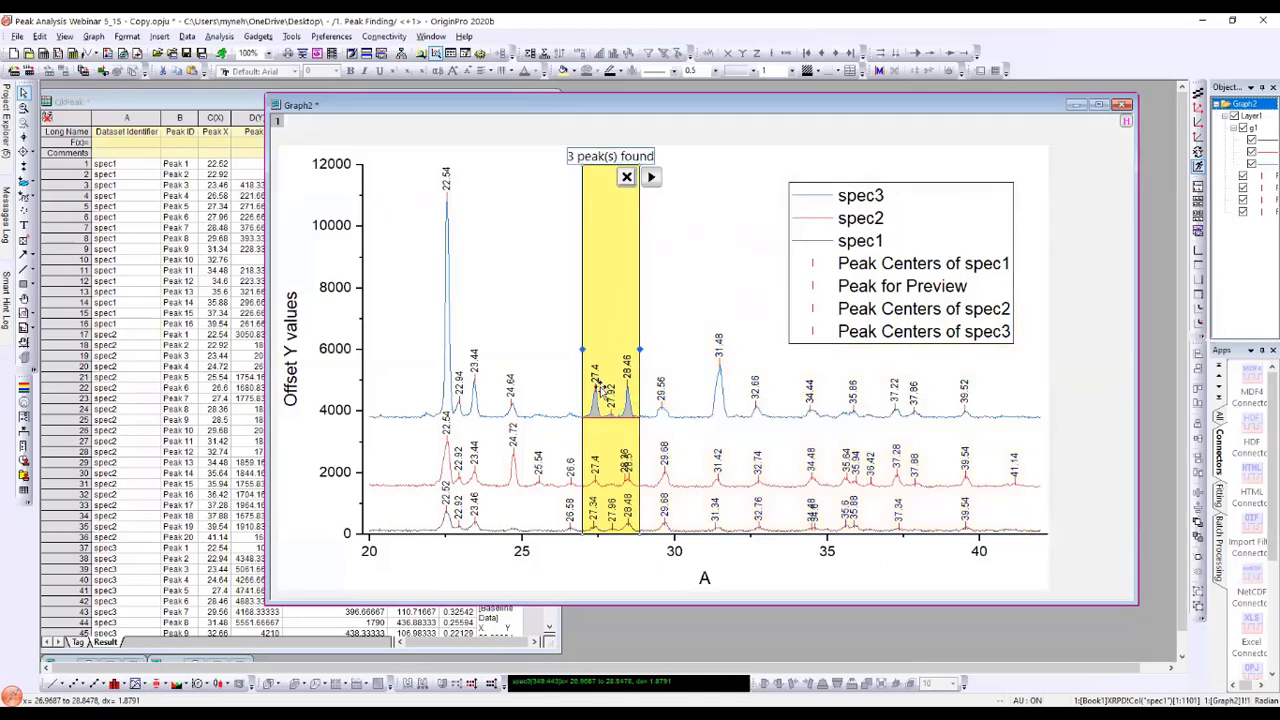
Step: Fit the spec3 peaks inside the gadget's narrowed region with the Gaussian function
click(649, 178)
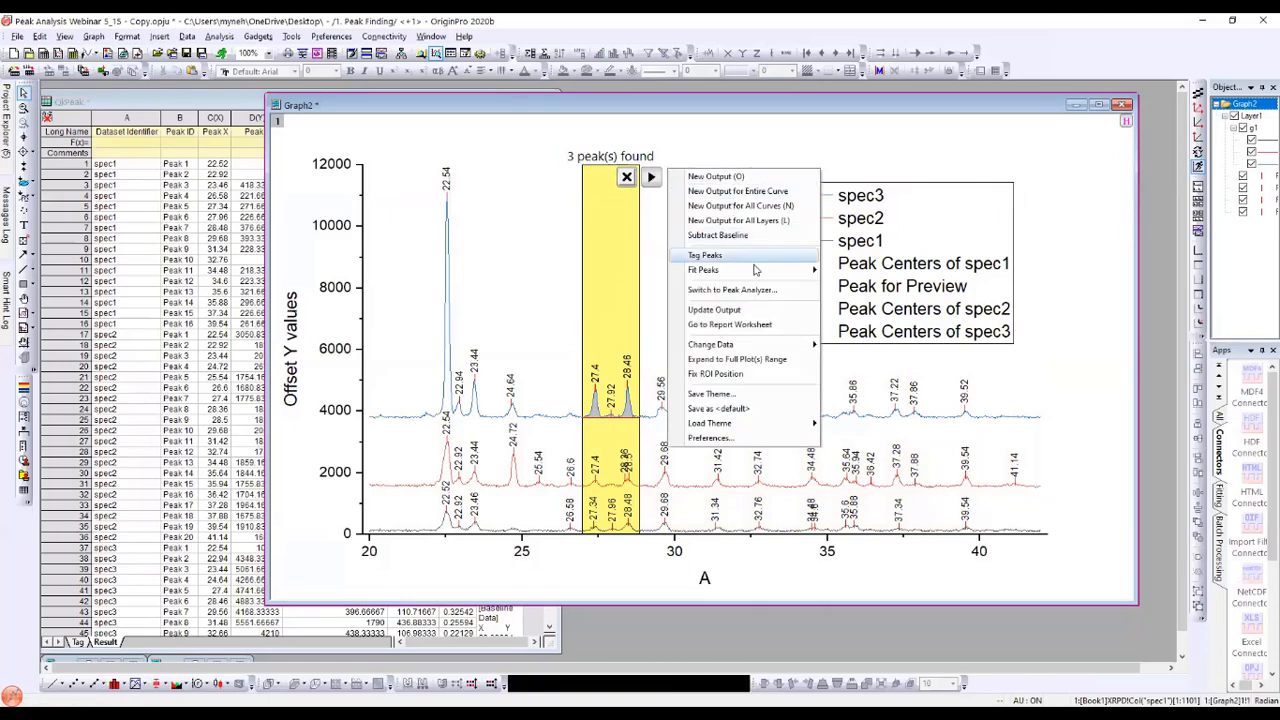
mouse_move(752, 278)
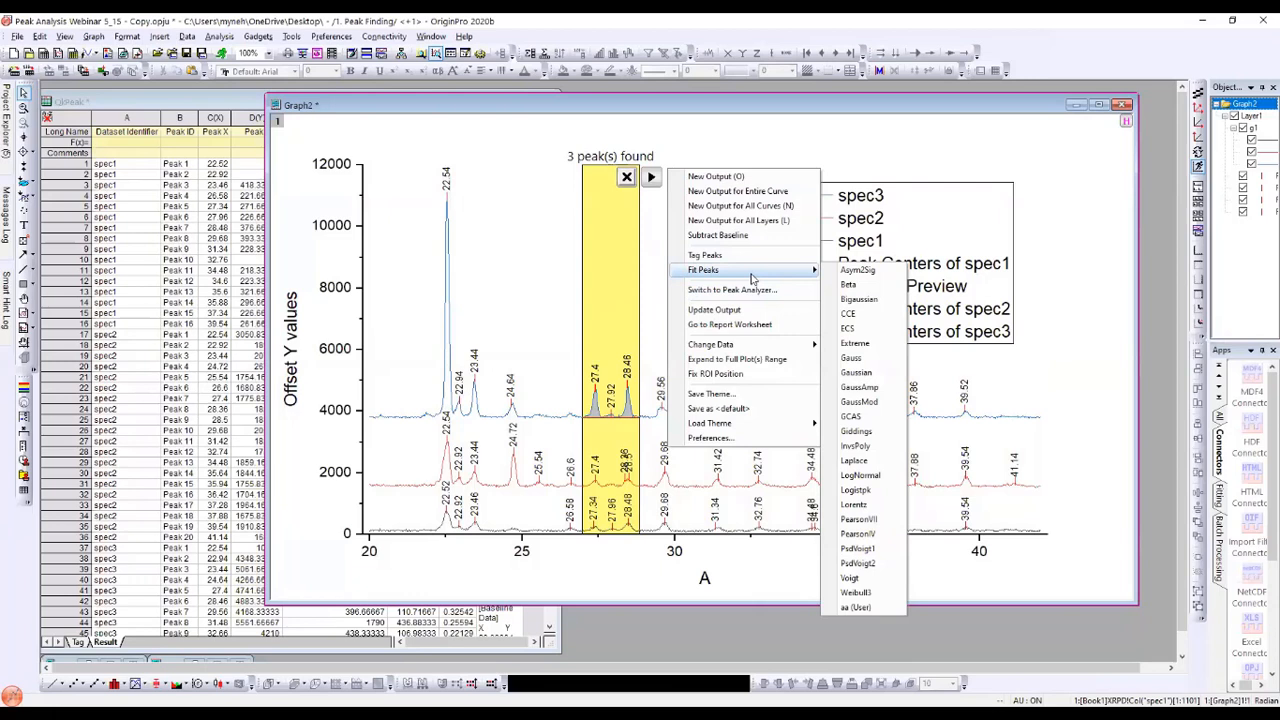
click(858, 373)
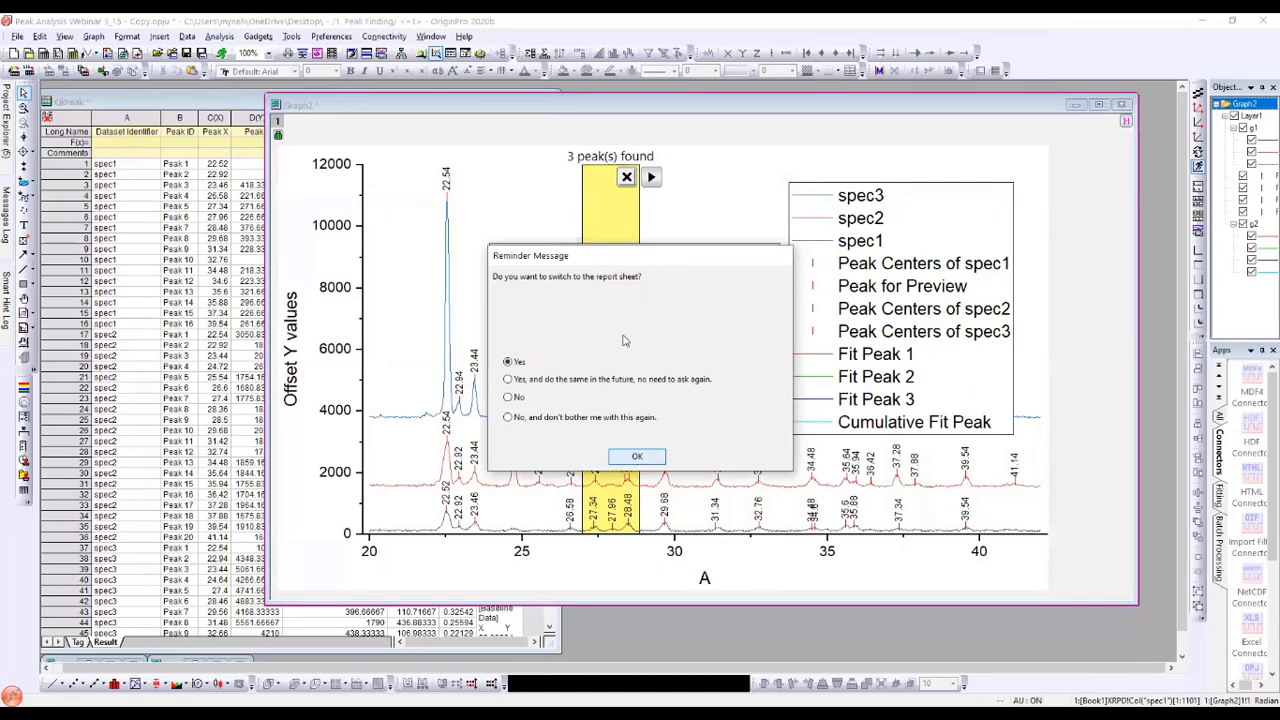
Step: Move the Gaussian fit results table over the legend area, enlarge it for readability, and shift the Graph2 window slightly upward
drag(753, 261, 922, 192)
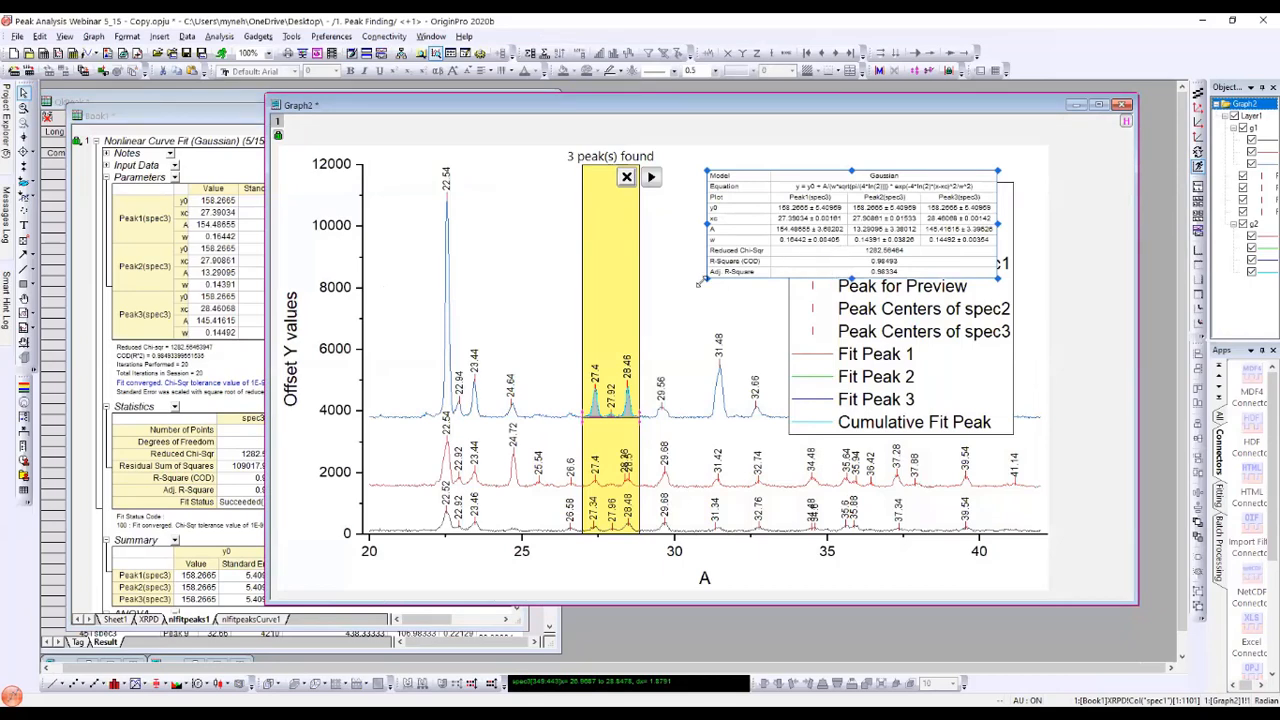
drag(705, 279, 669, 370)
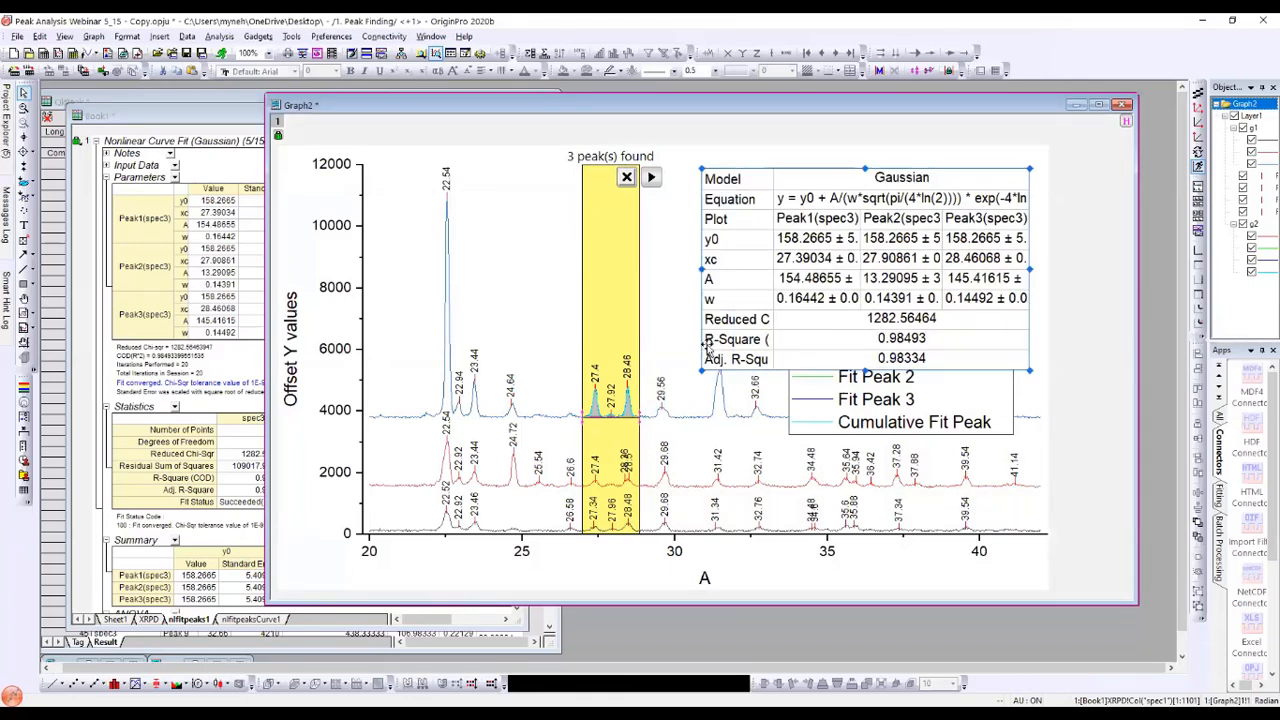
click(616, 328)
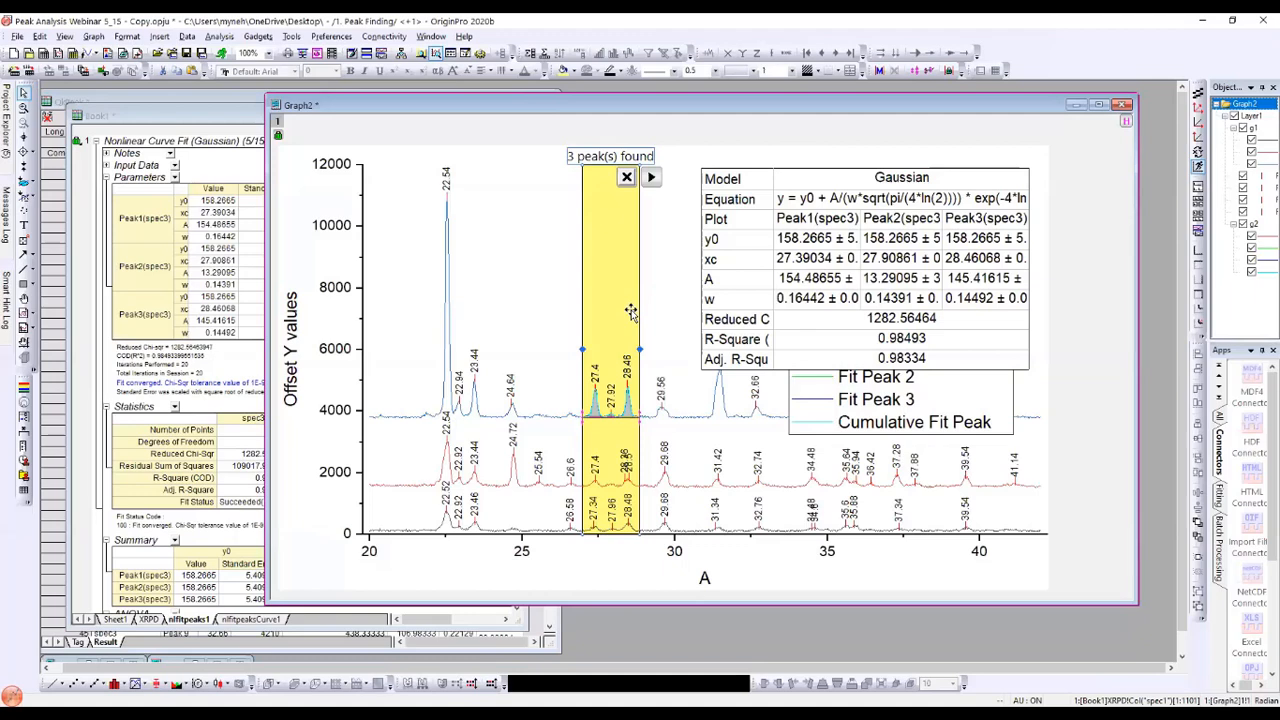
click(512, 290)
drag(508, 103, 513, 89)
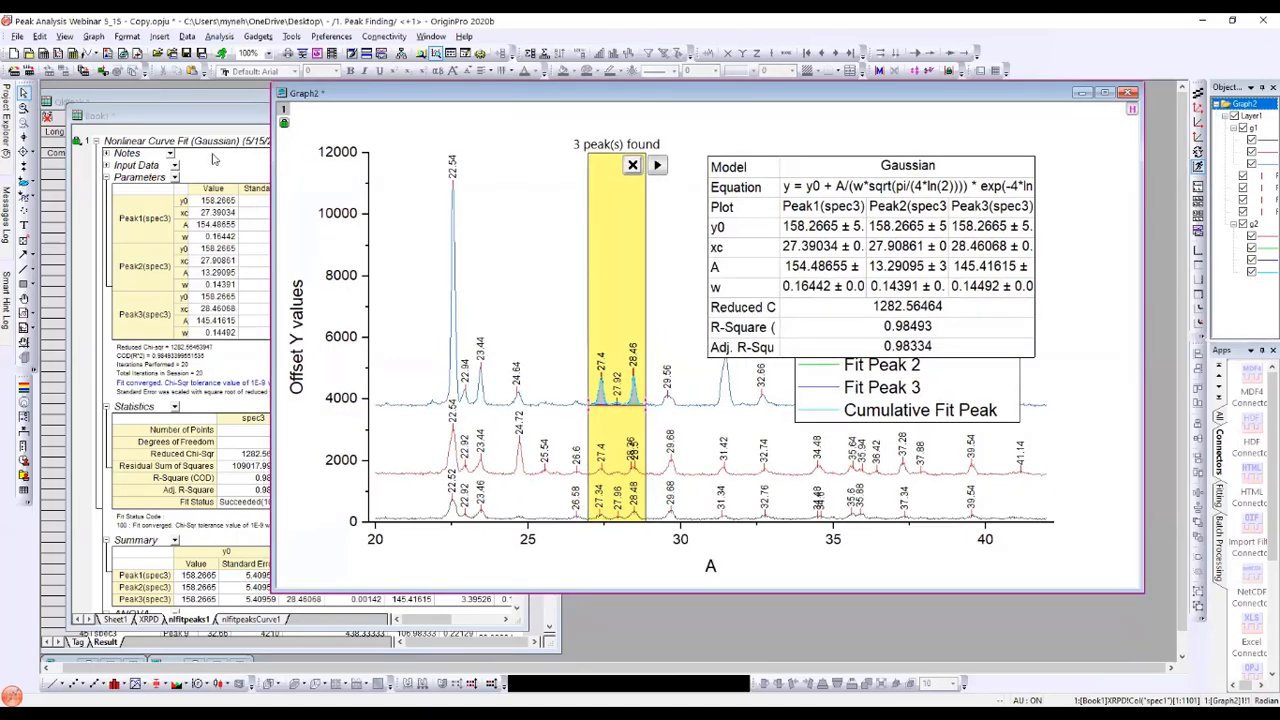
Step: Open the project folder 2.1 Integration gadget, move Graph9 over its workbooks, and enlarge its window
mouse_move(8, 131)
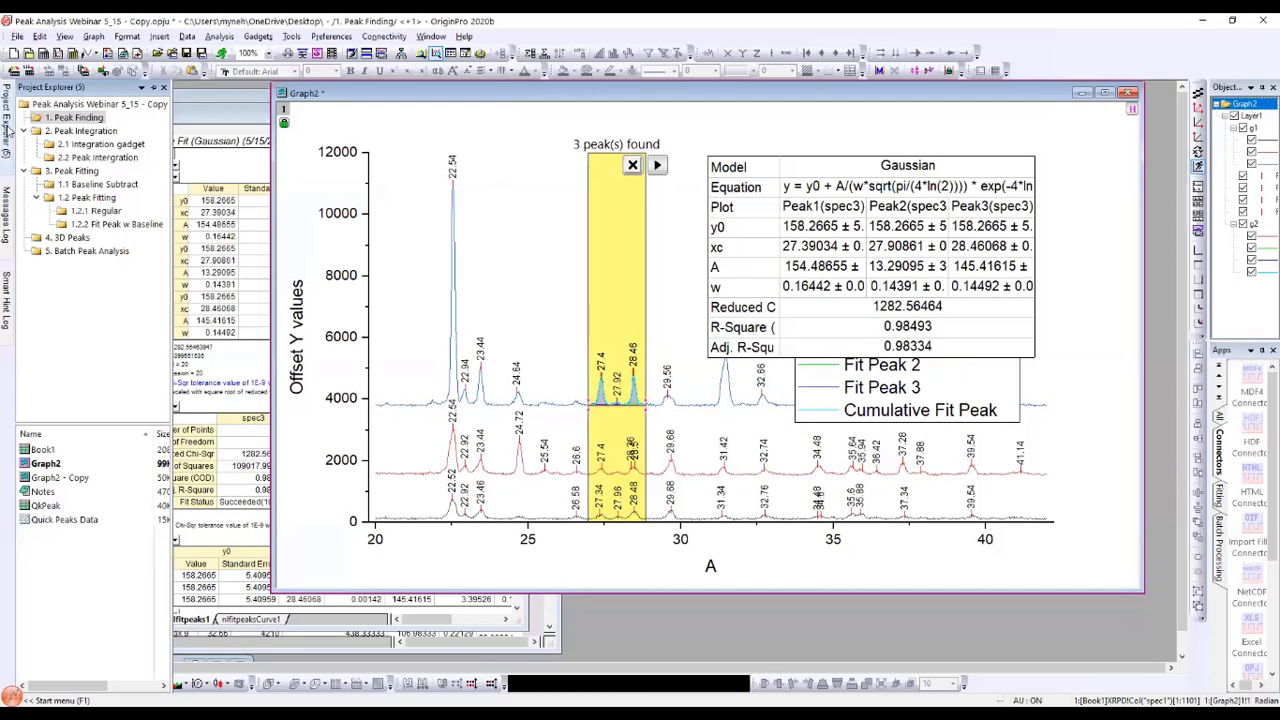
click(72, 146)
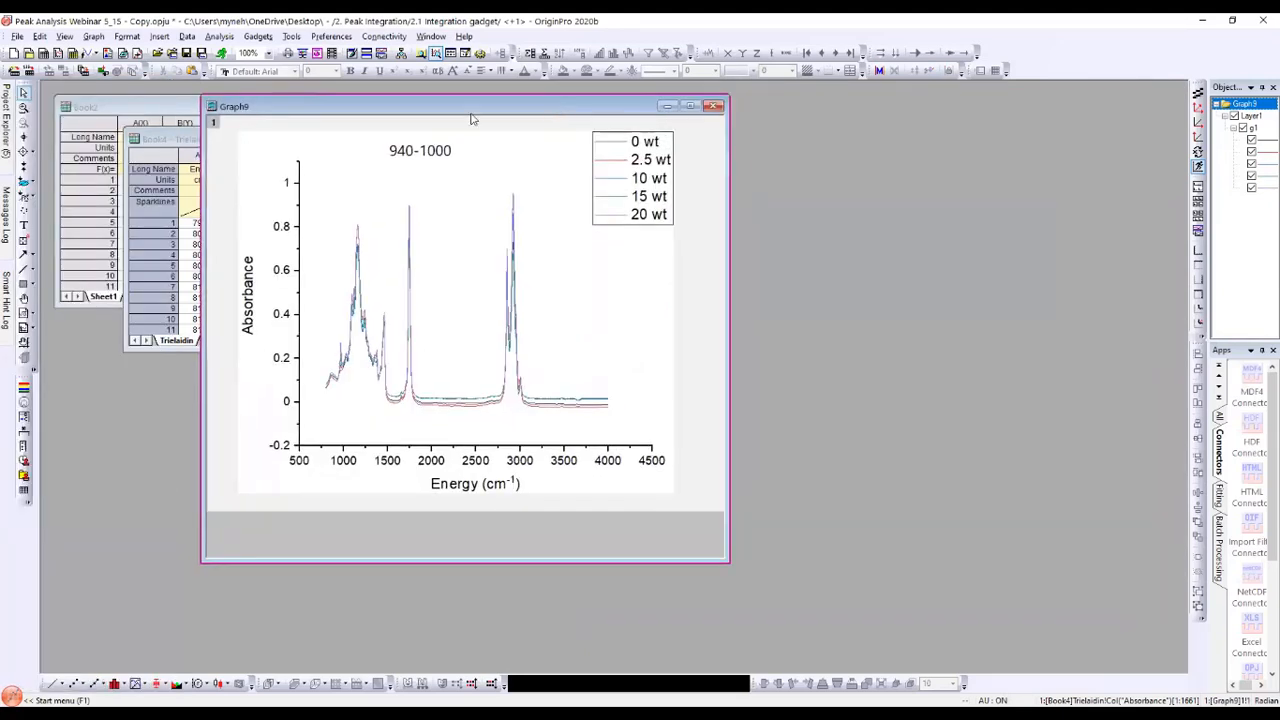
drag(471, 110, 382, 115)
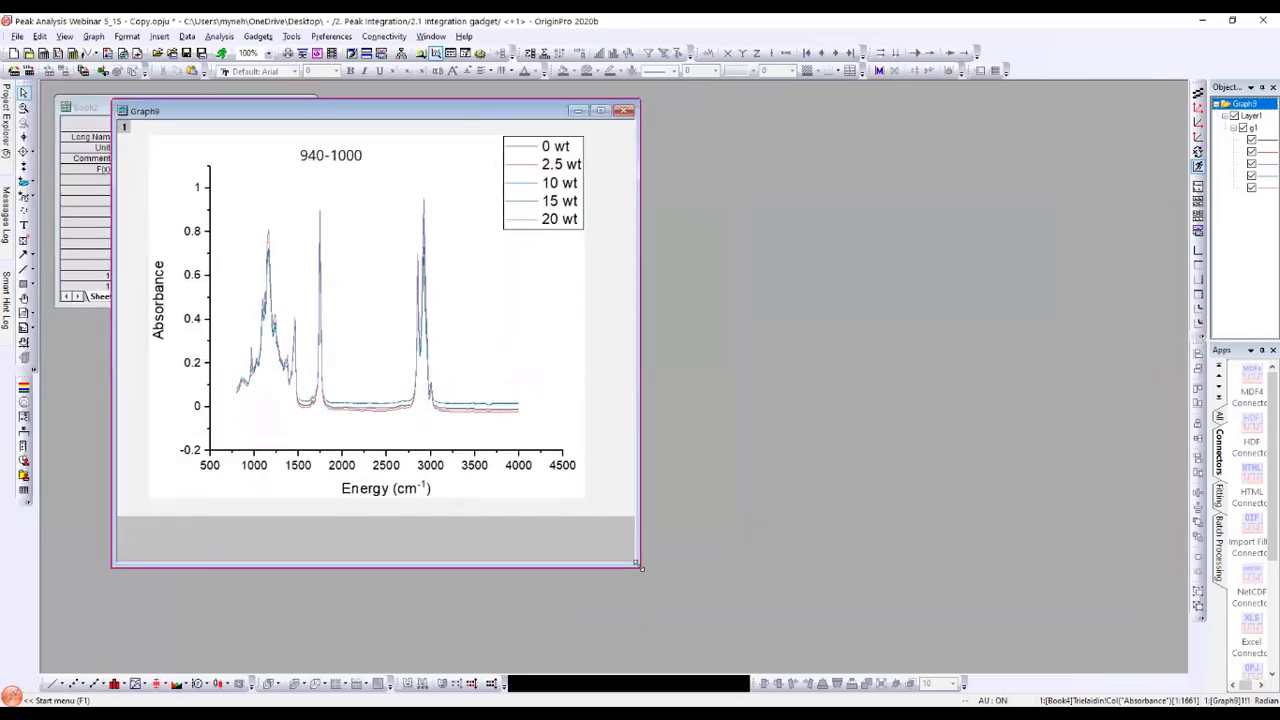
drag(640, 567, 1094, 620)
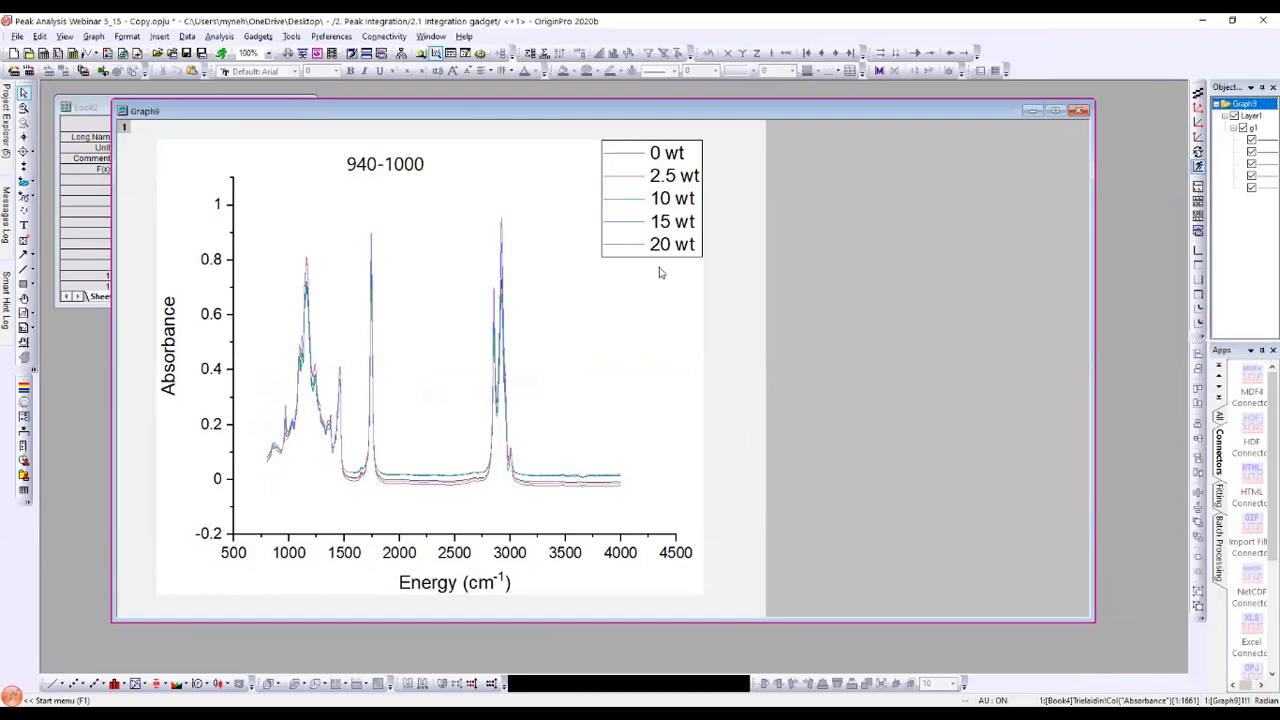
Step: Fit Graph9's page to its window and extend the window on both sides to fill most of the workspace
click(565, 298)
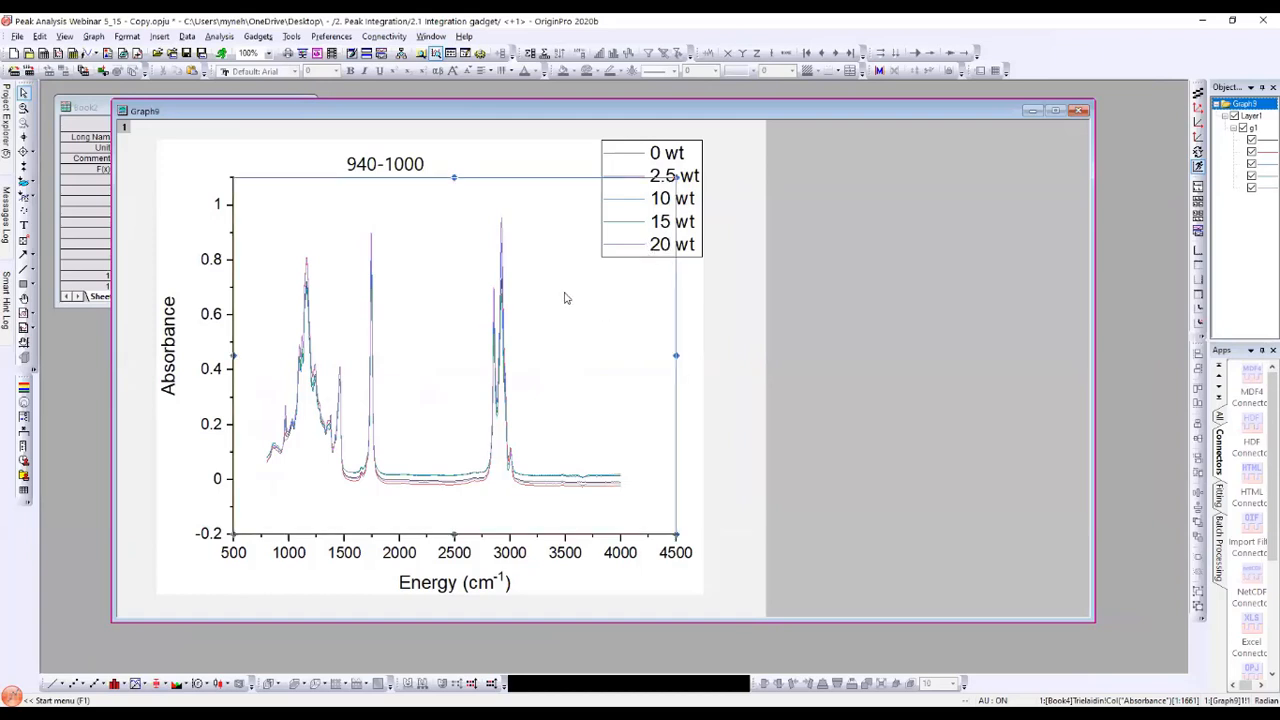
click(735, 163)
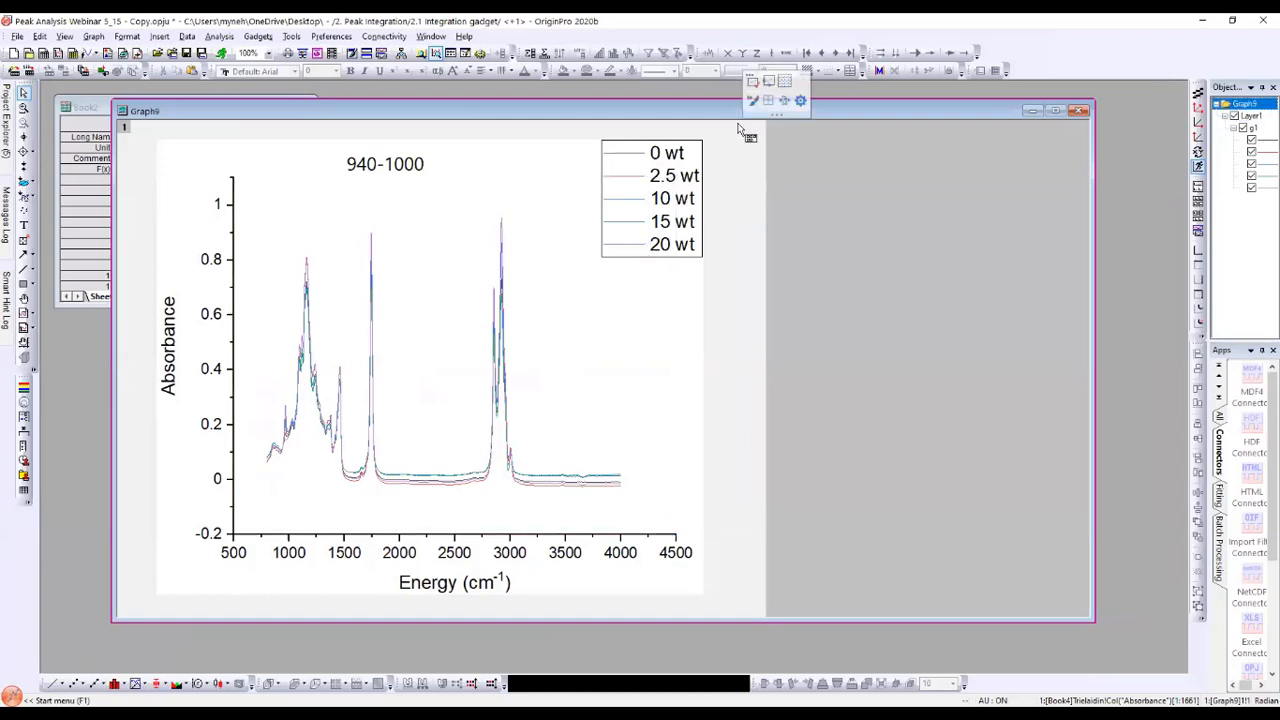
click(768, 103)
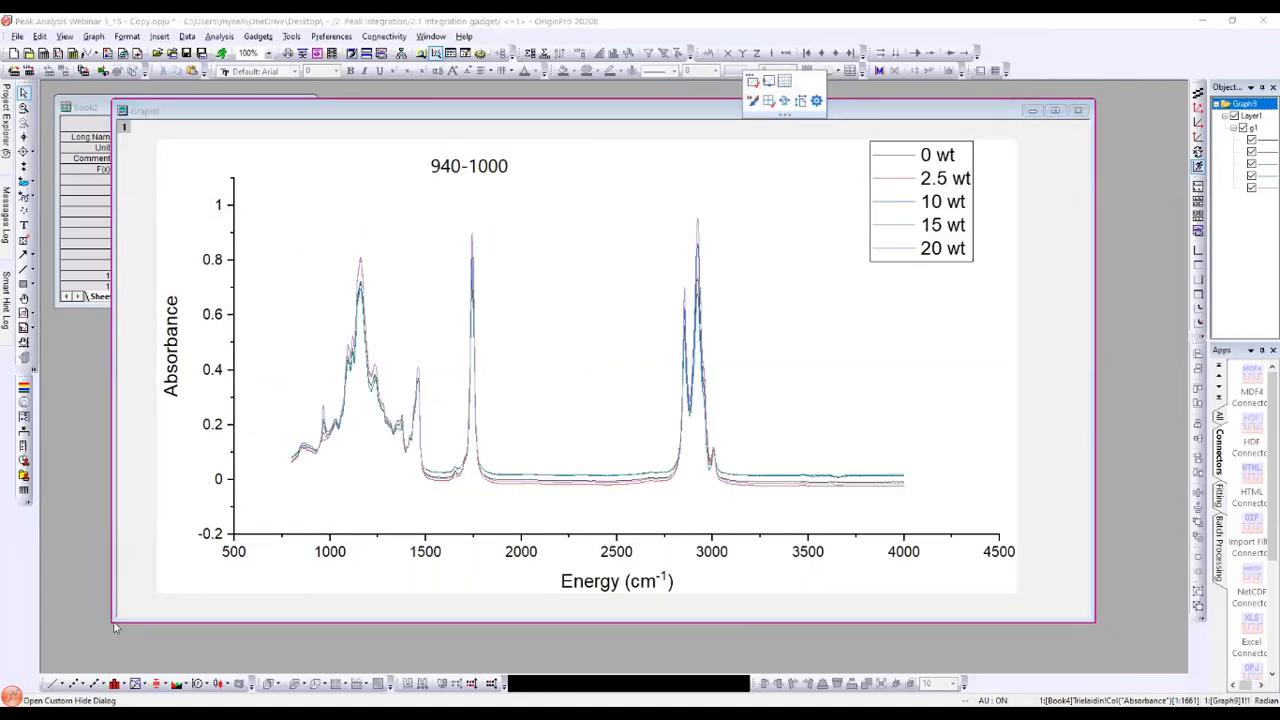
drag(113, 619, 46, 630)
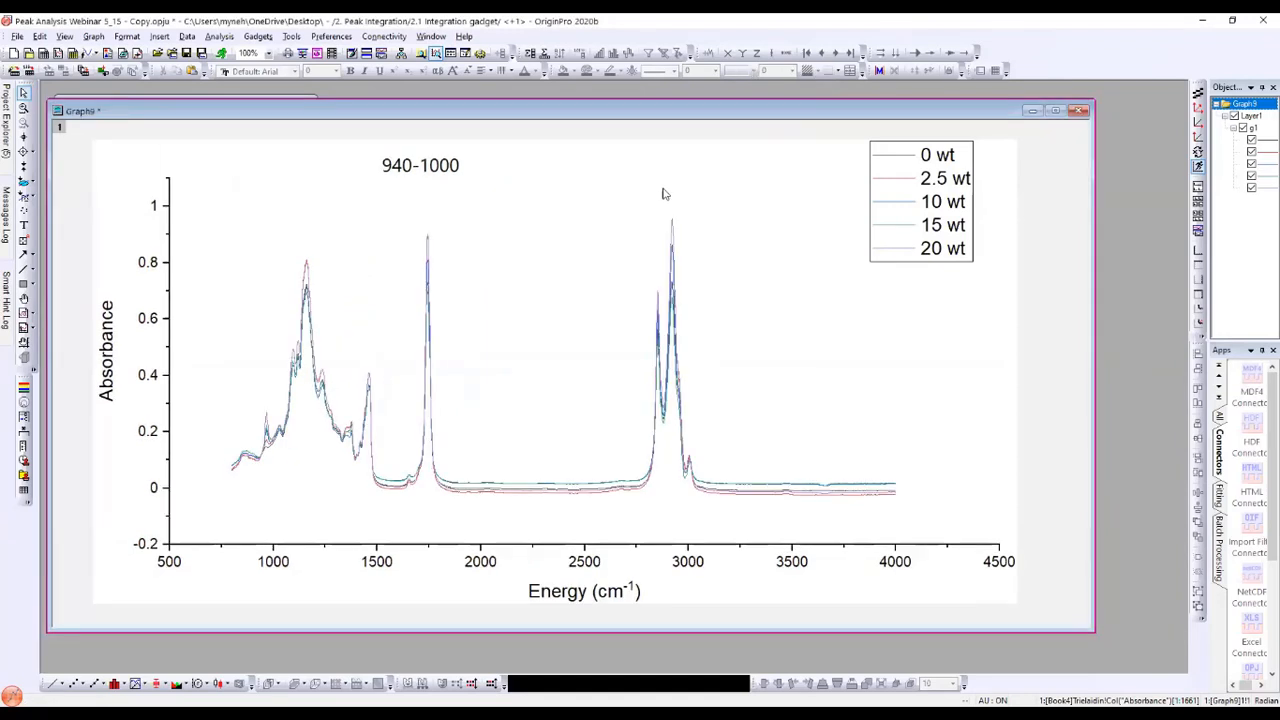
drag(786, 112, 789, 104)
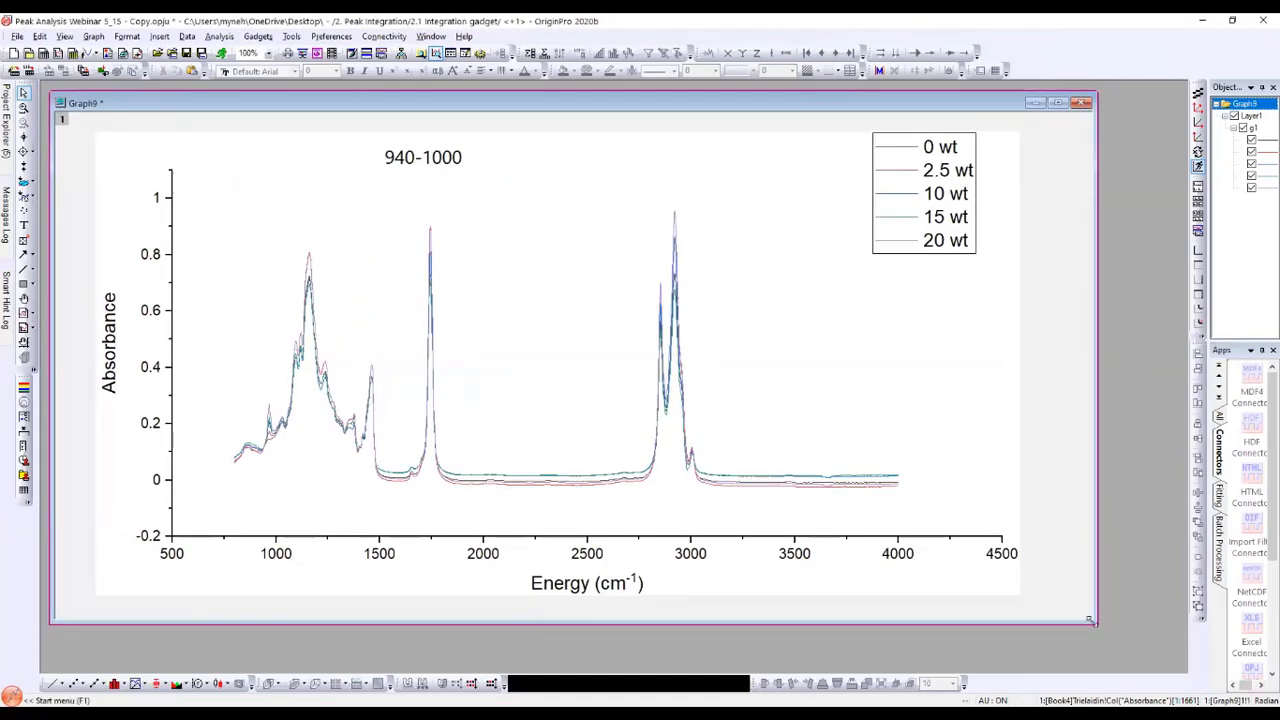
drag(1090, 620, 1172, 630)
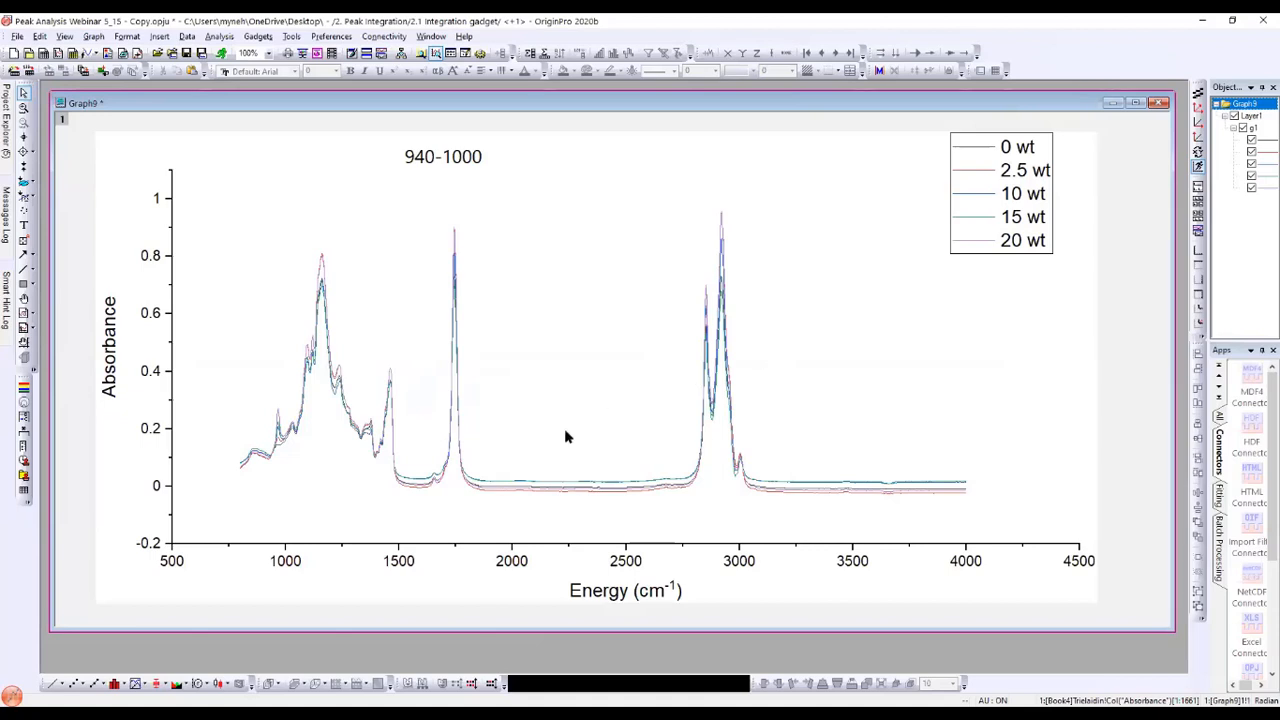
Step: Pan Graph9 back and forth along the energy axis and return to the full 500 to 4500 range
key(z)
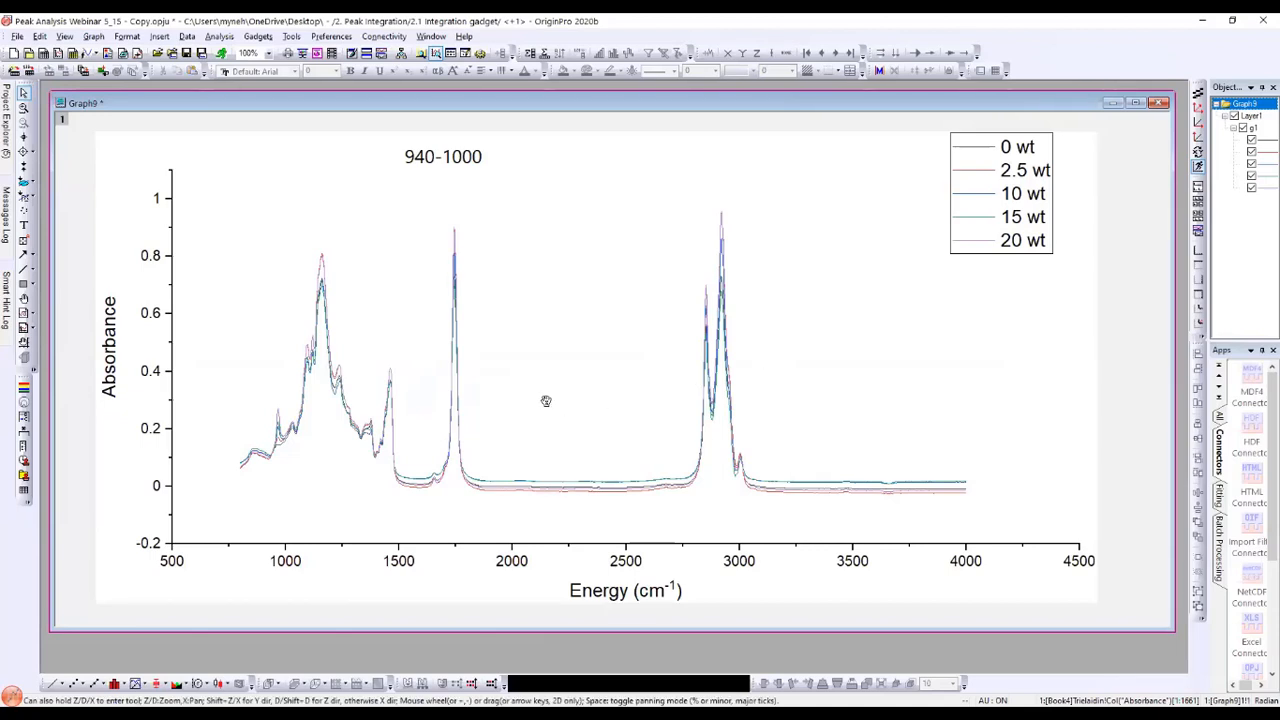
scroll(553, 400, down, 1)
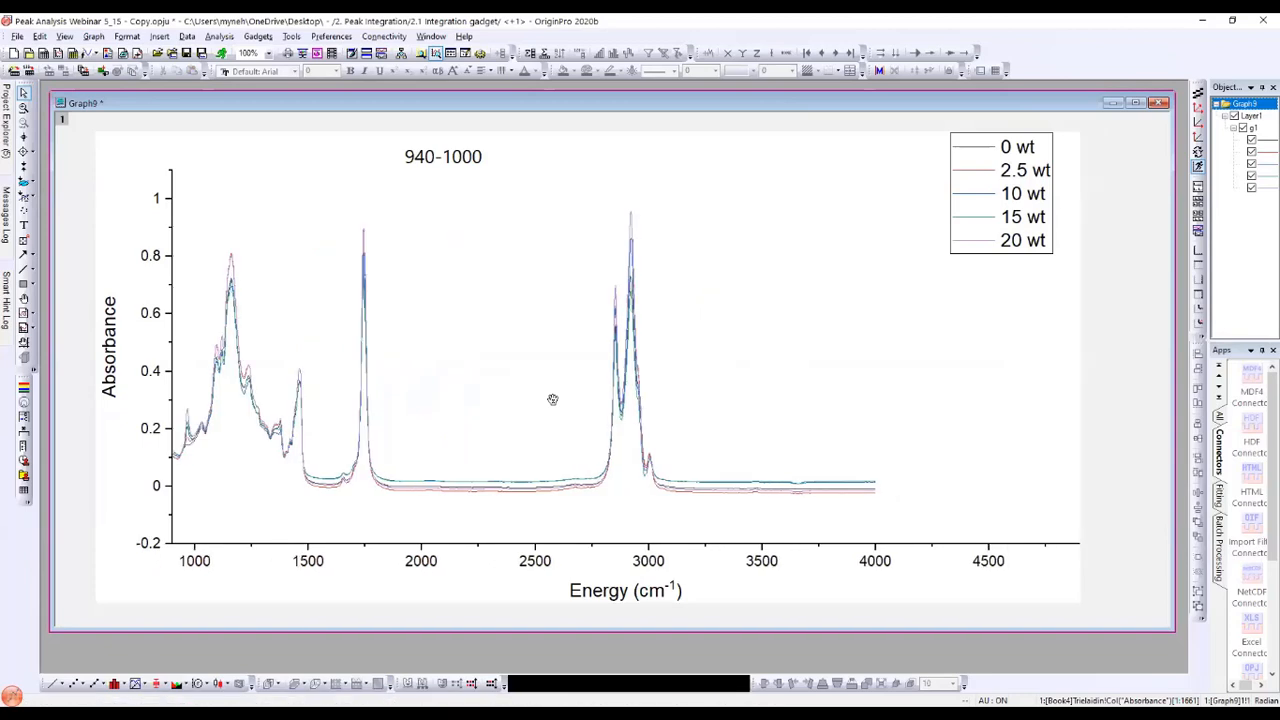
scroll(553, 400, up, 2)
scroll(553, 400, down, 2)
scroll(553, 400, up, 1)
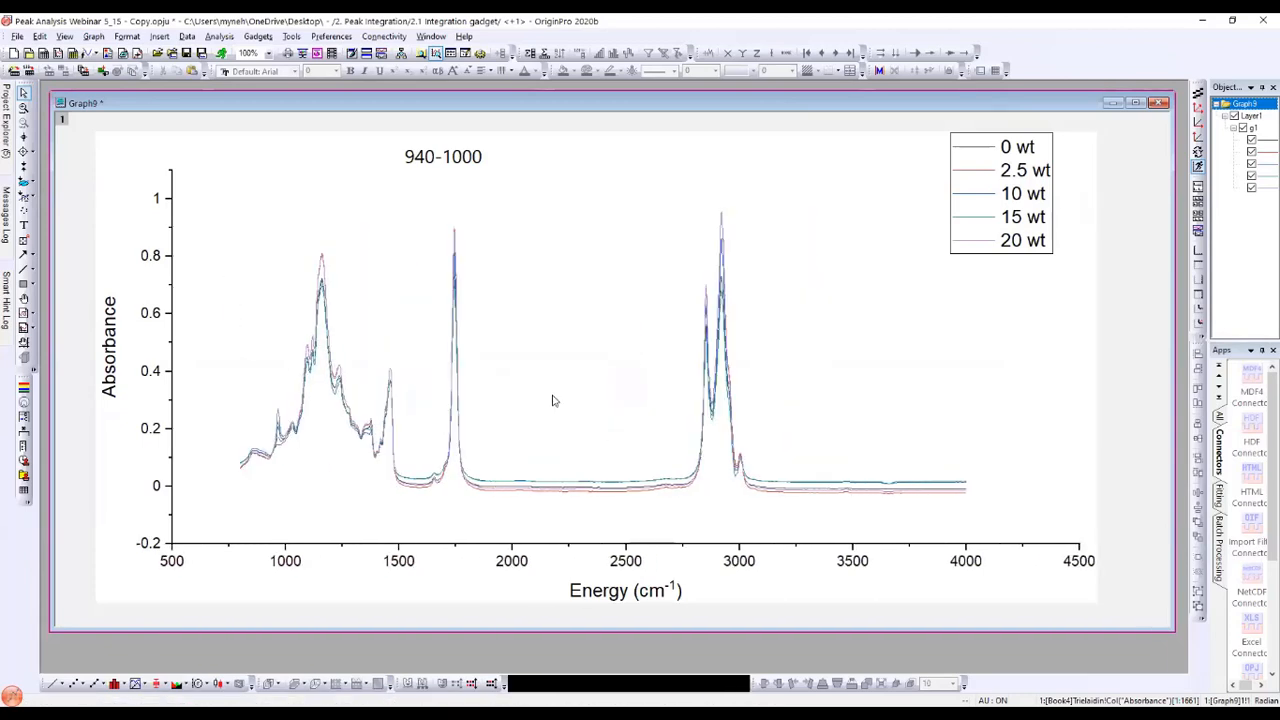
scroll(553, 400, down, 2)
scroll(553, 400, up, 2)
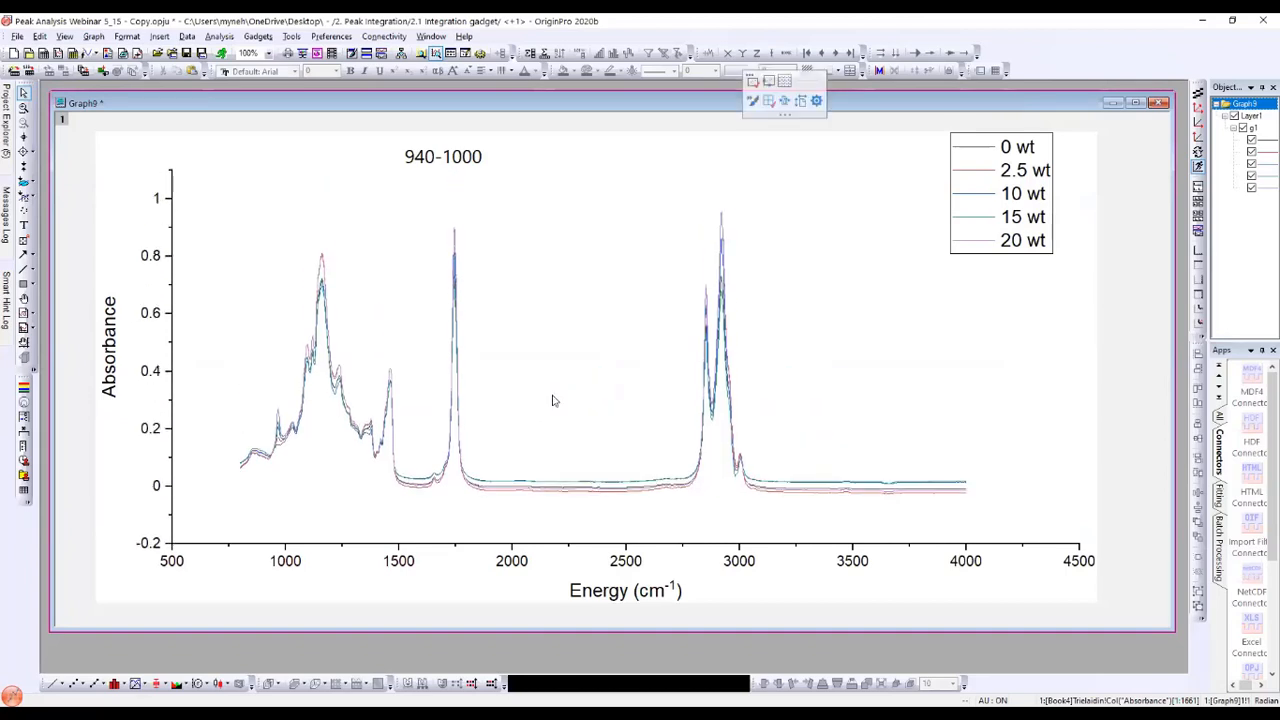
Step: Zoom Graph9's energy and absorbance axes to frame the spectra closely from about 800 to 4000 cm⁻¹
key(z)
scroll(553, 400, up, 2)
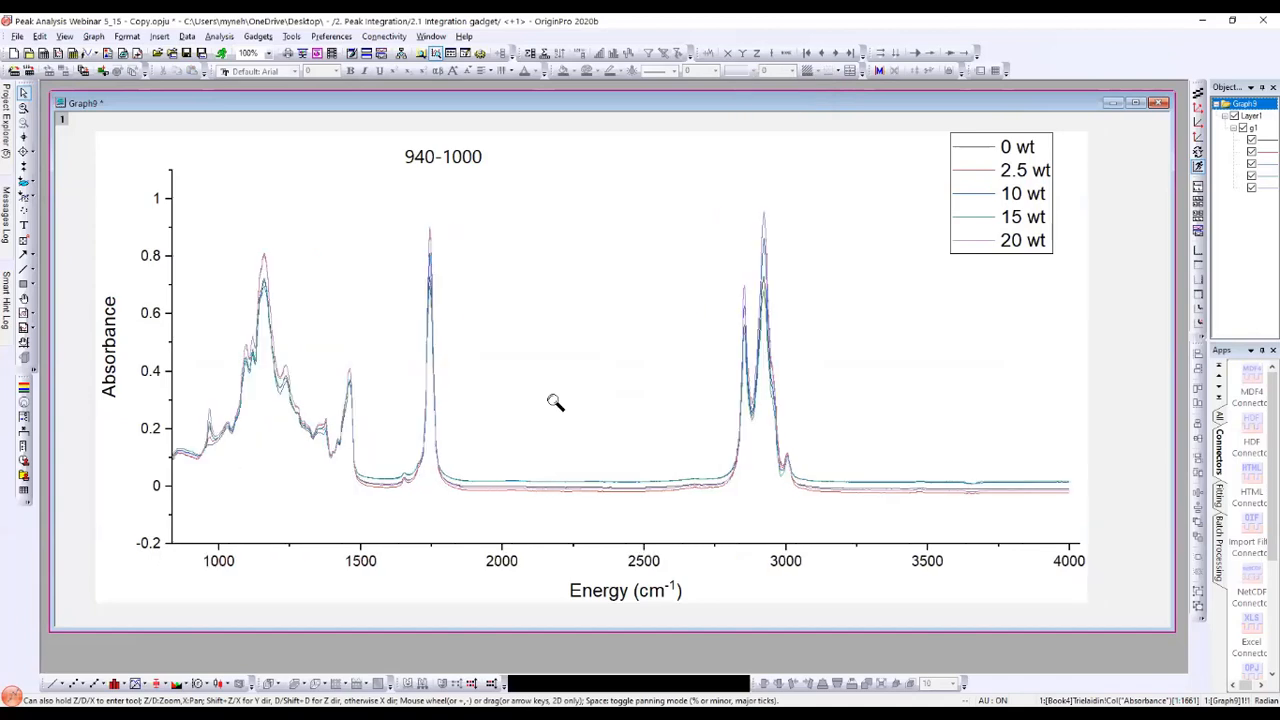
scroll(555, 402, up, 1)
scroll(555, 402, down, 3)
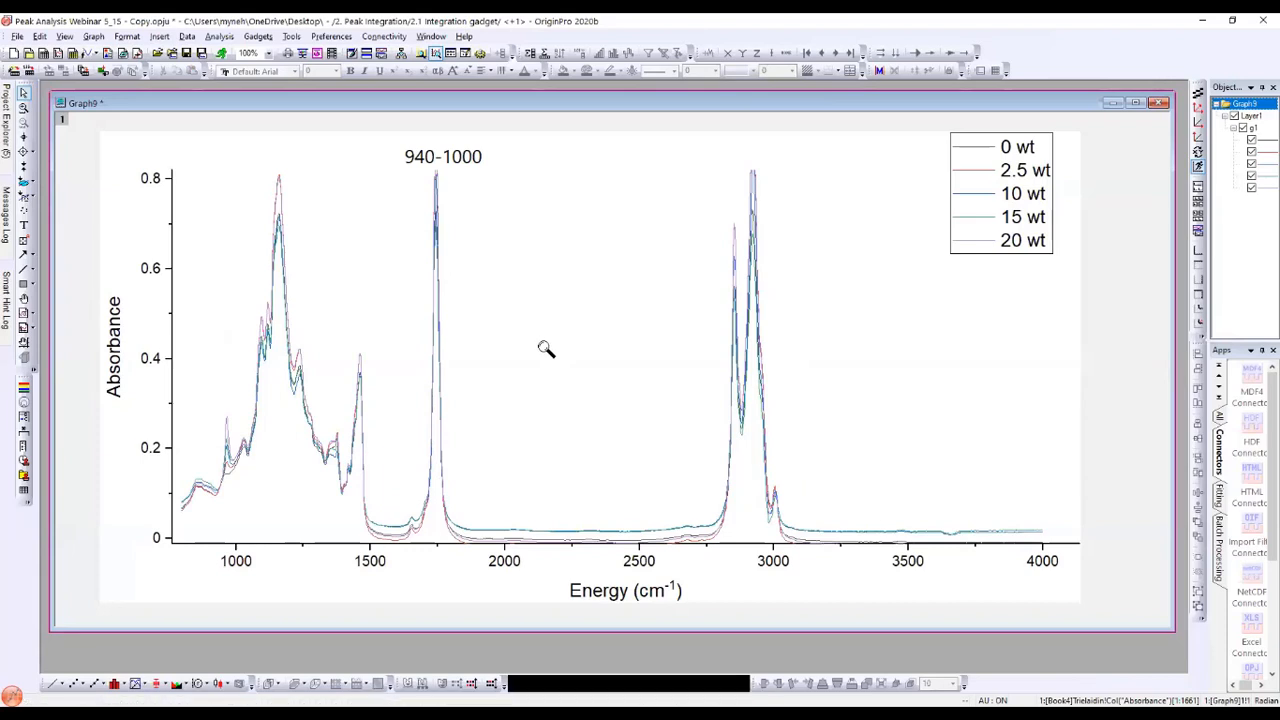
scroll(546, 349, down, 2)
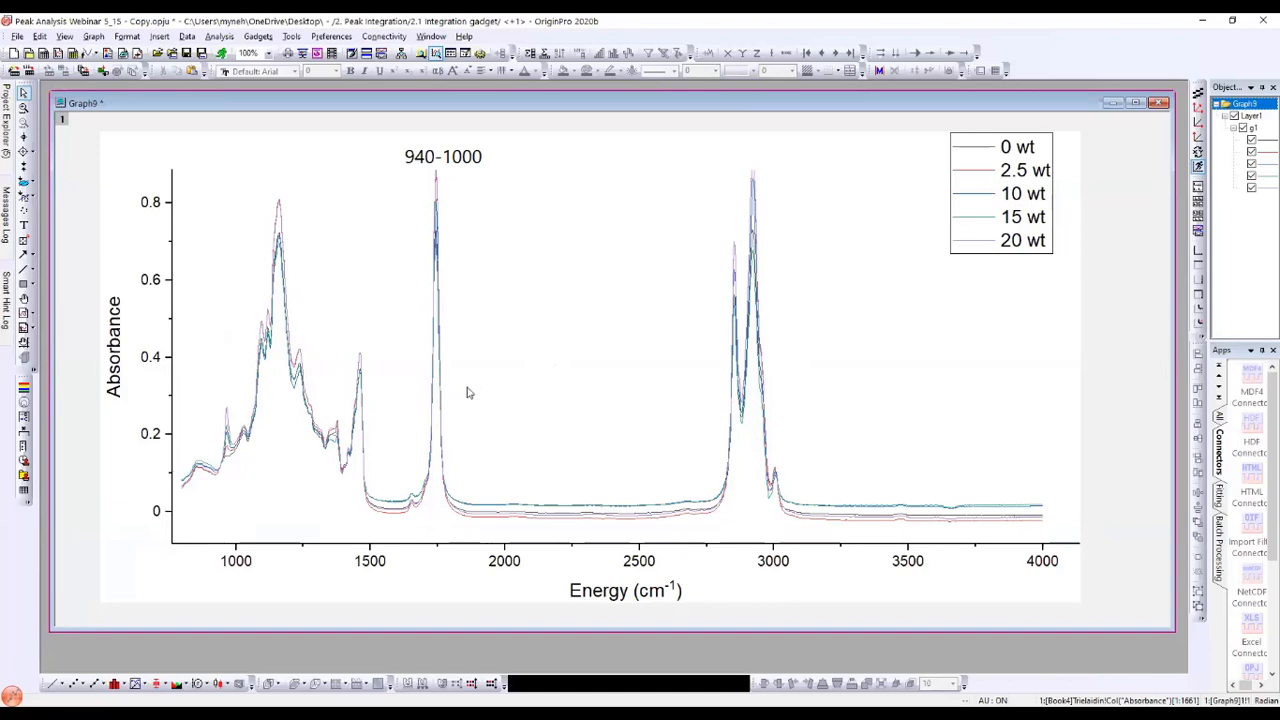
Step: Pan and zoom Graph9 onto the peak between 940 and 1000 cm⁻¹, covering about 905 to 1037 on the energy axis
key(z)
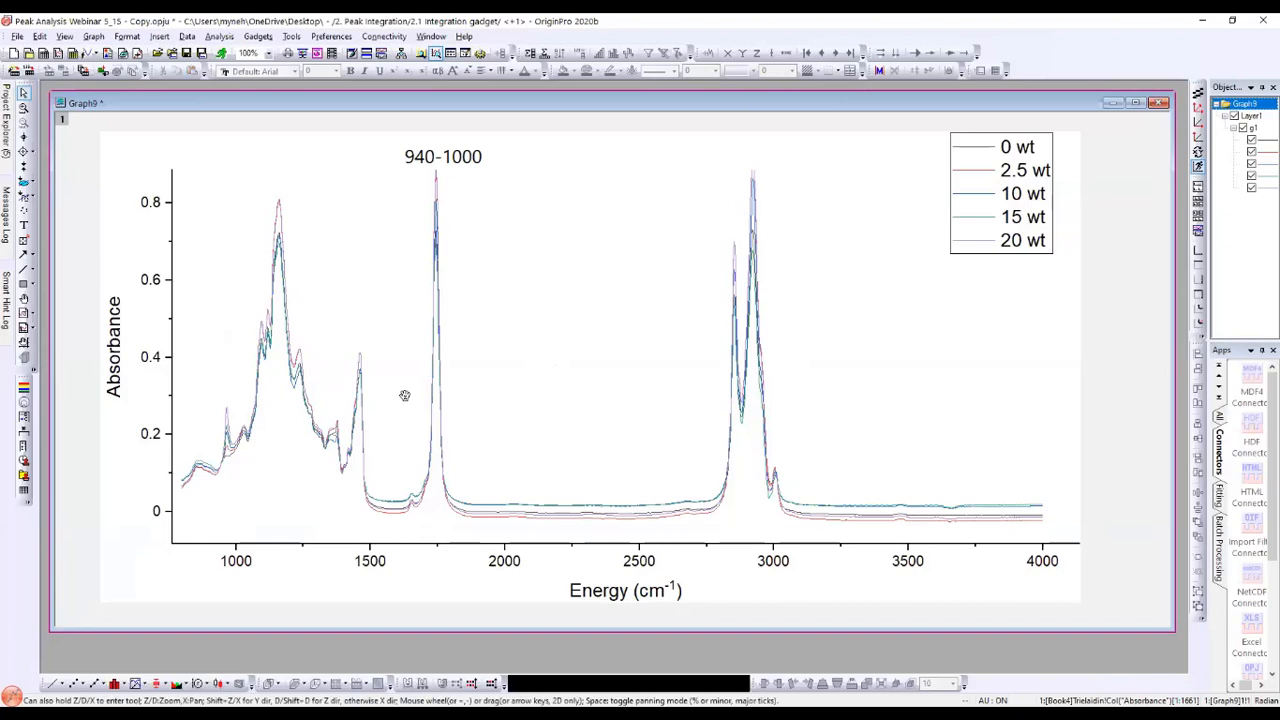
scroll(381, 397, up, 2)
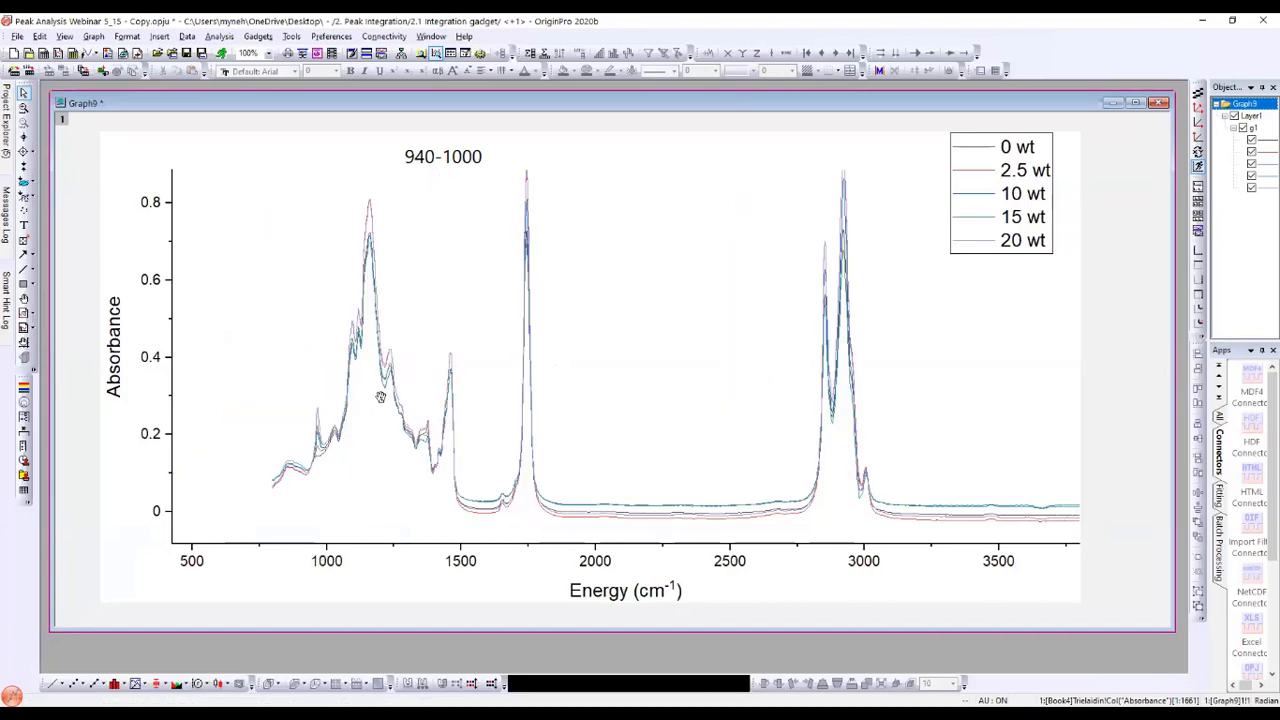
scroll(410, 432, up, 2)
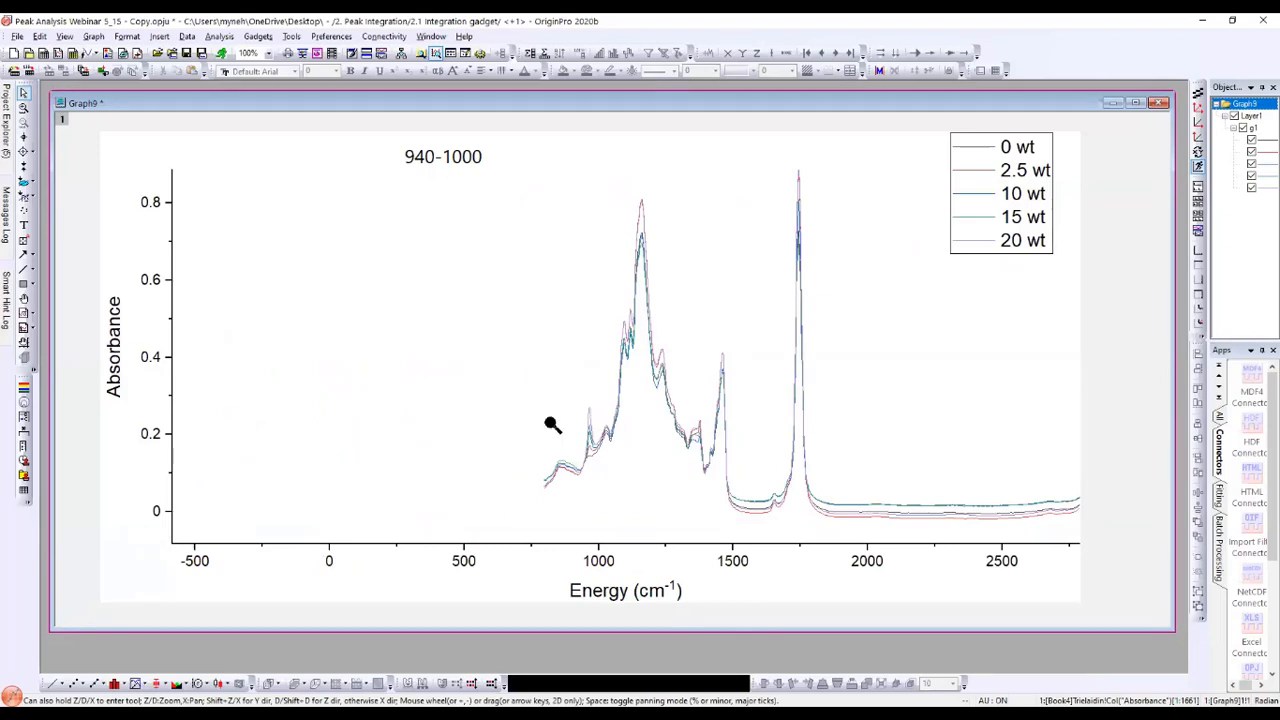
scroll(632, 428, up, 1)
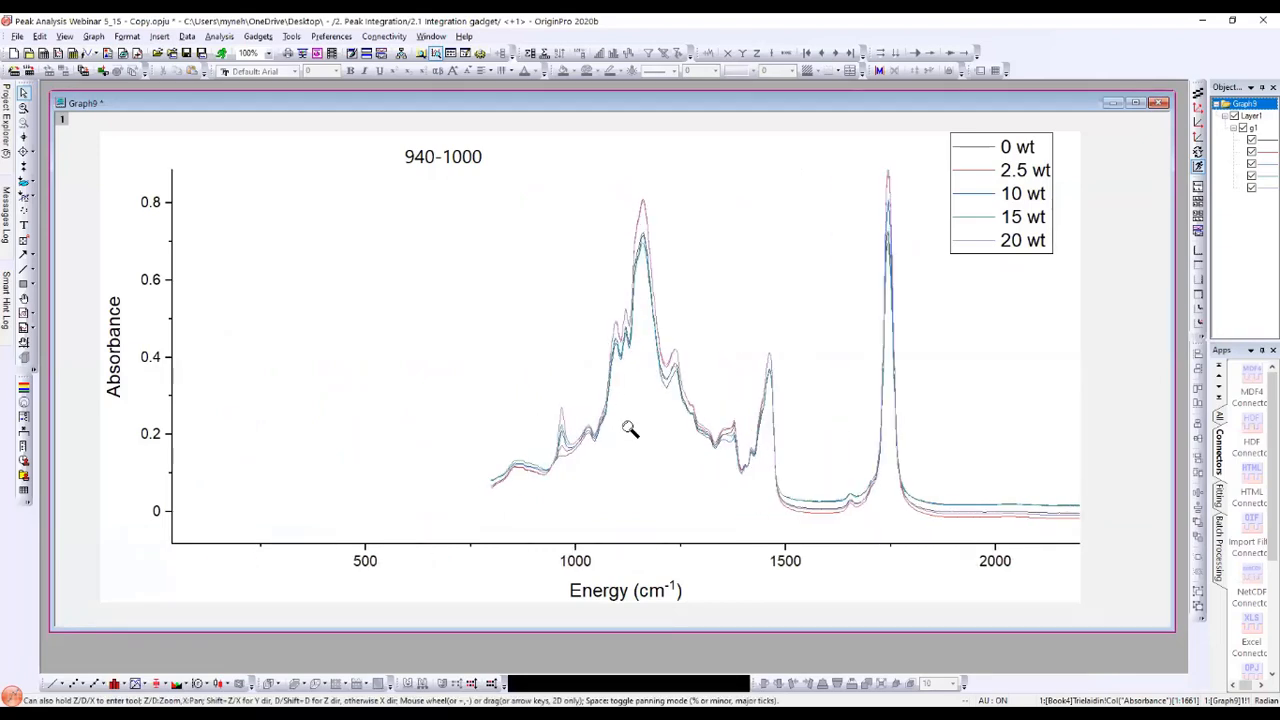
scroll(529, 457, up, 1)
scroll(537, 471, up, 3)
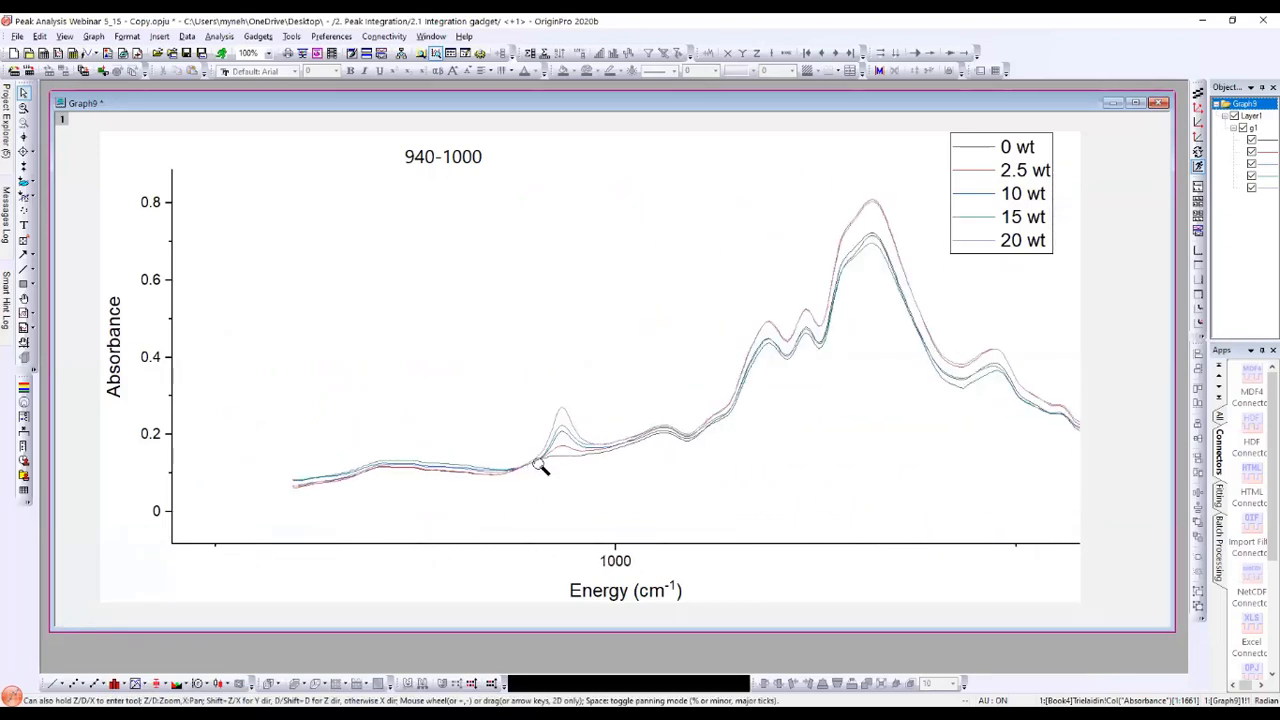
scroll(543, 464, up, 3)
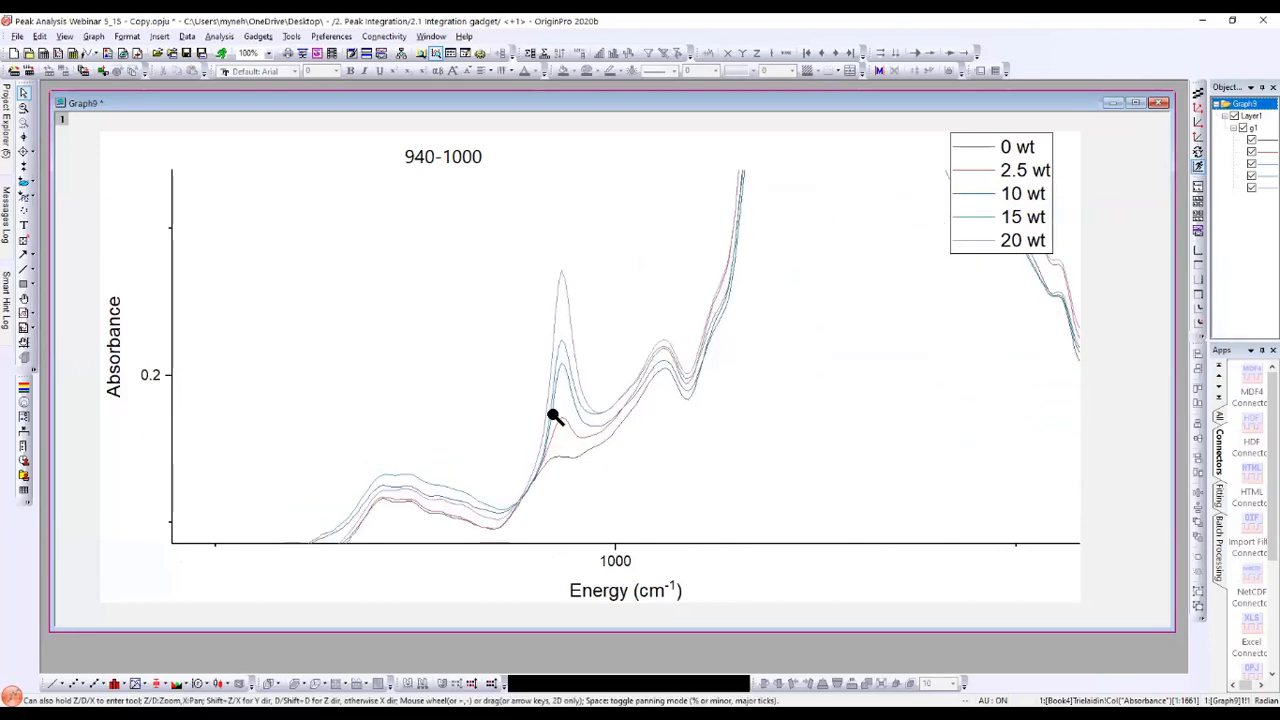
mouse_move(557, 414)
scroll(555, 420, up, 5)
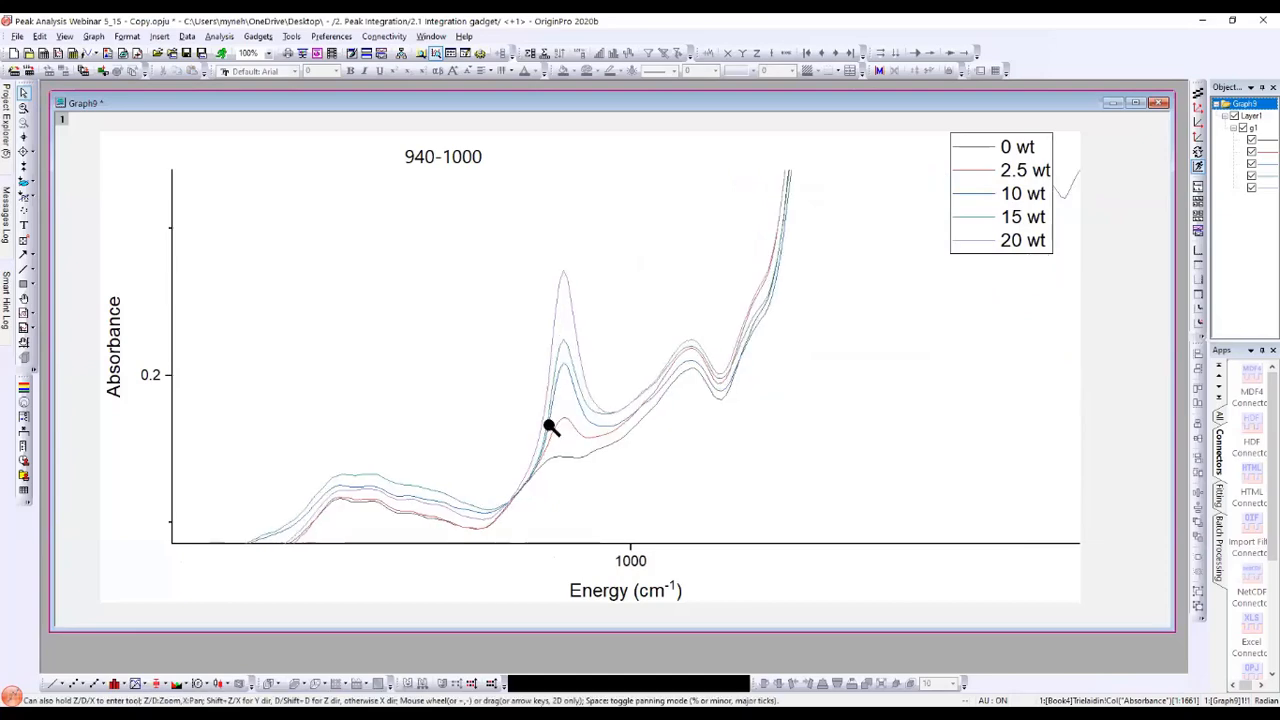
scroll(548, 430, up, 2)
scroll(549, 431, down, 3)
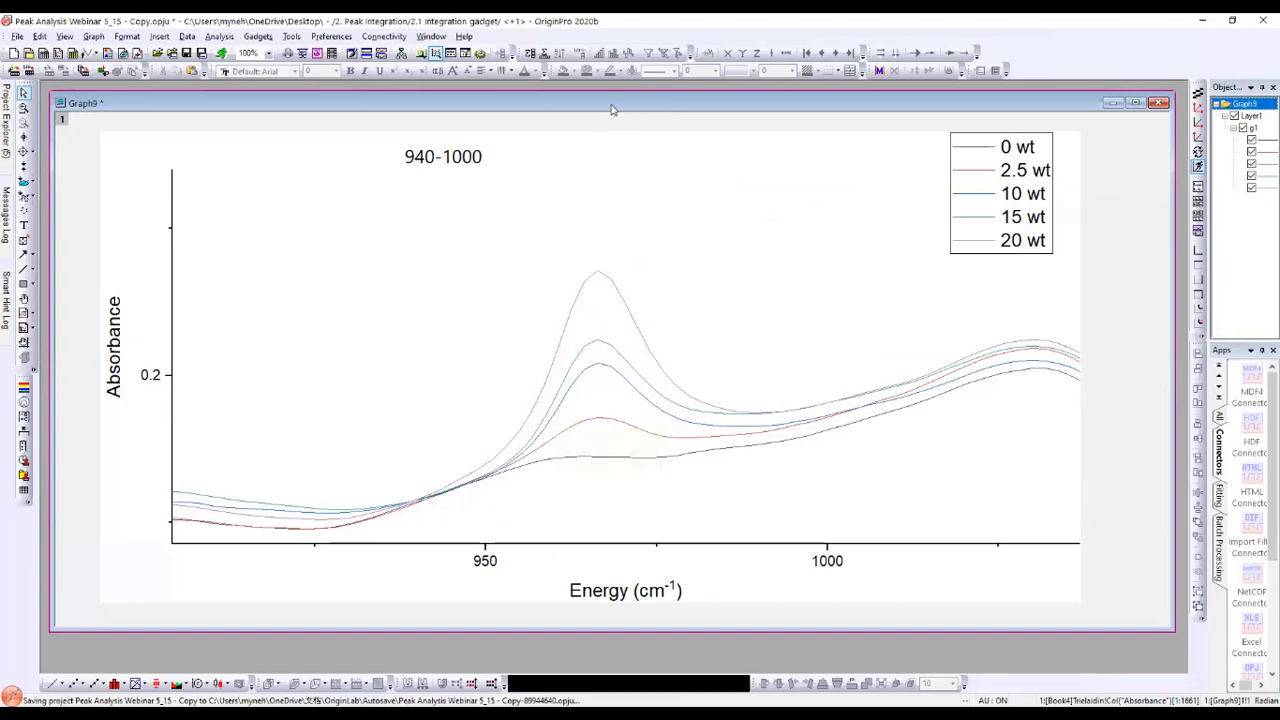
drag(611, 105, 606, 101)
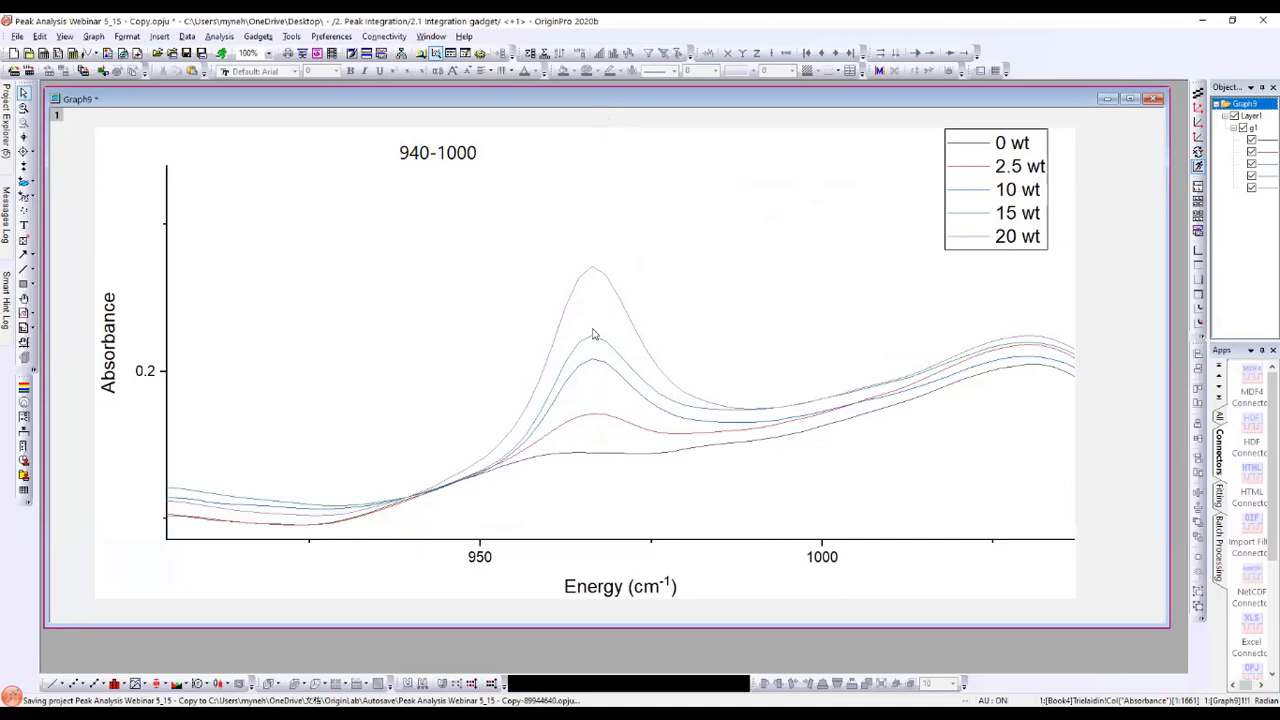
mouse_move(578, 368)
drag(276, 99, 288, 100)
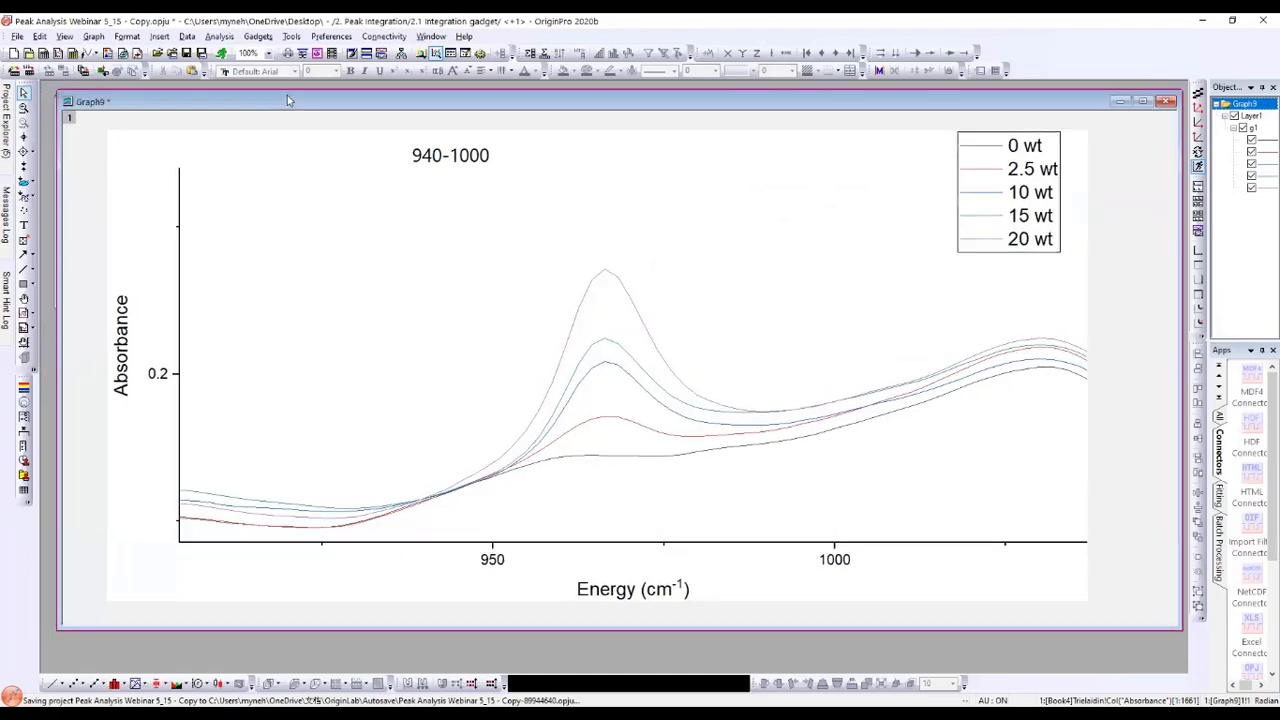
Step: Add the Integrate gadget to Graph9 using an End Points Weighted baseline
click(257, 37)
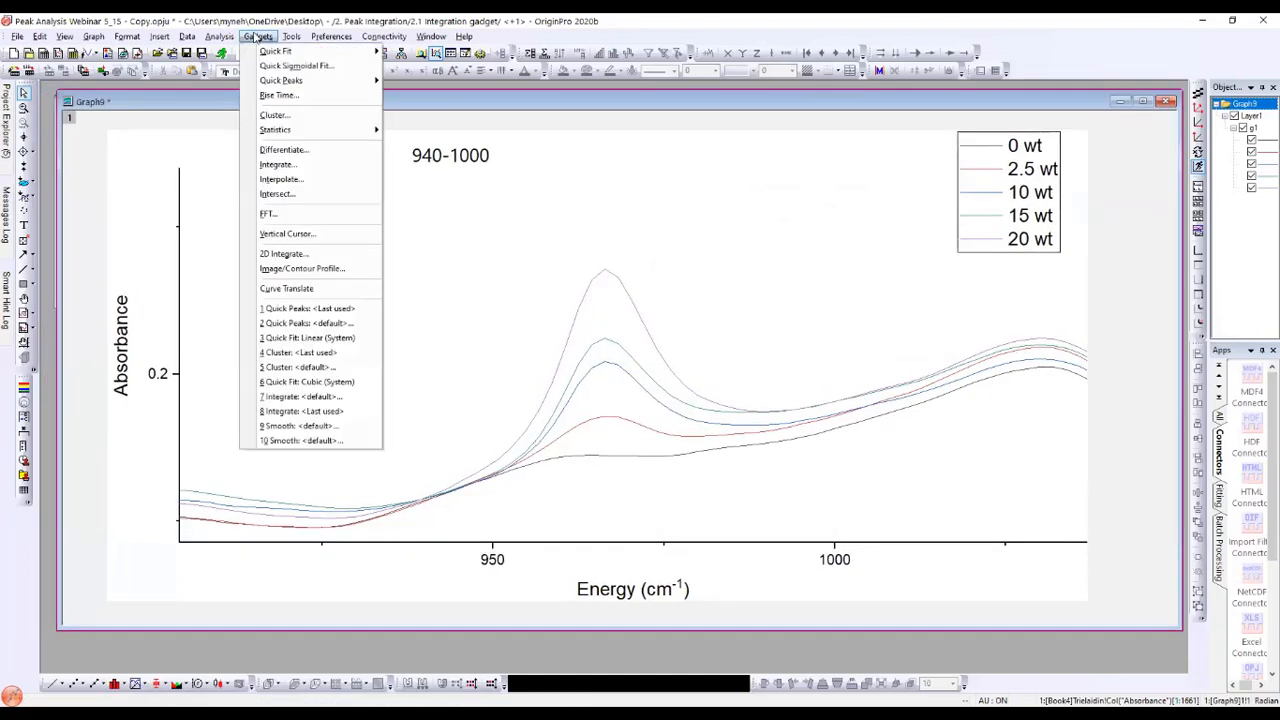
click(282, 166)
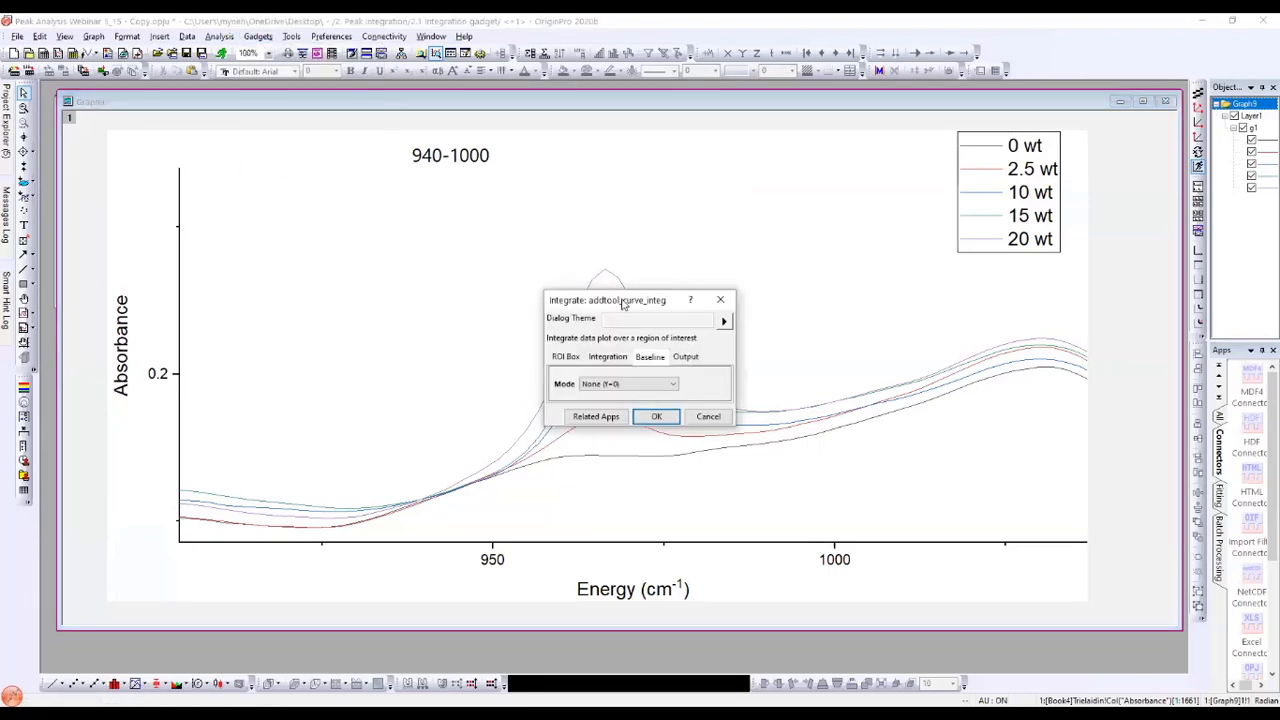
drag(622, 305, 783, 117)
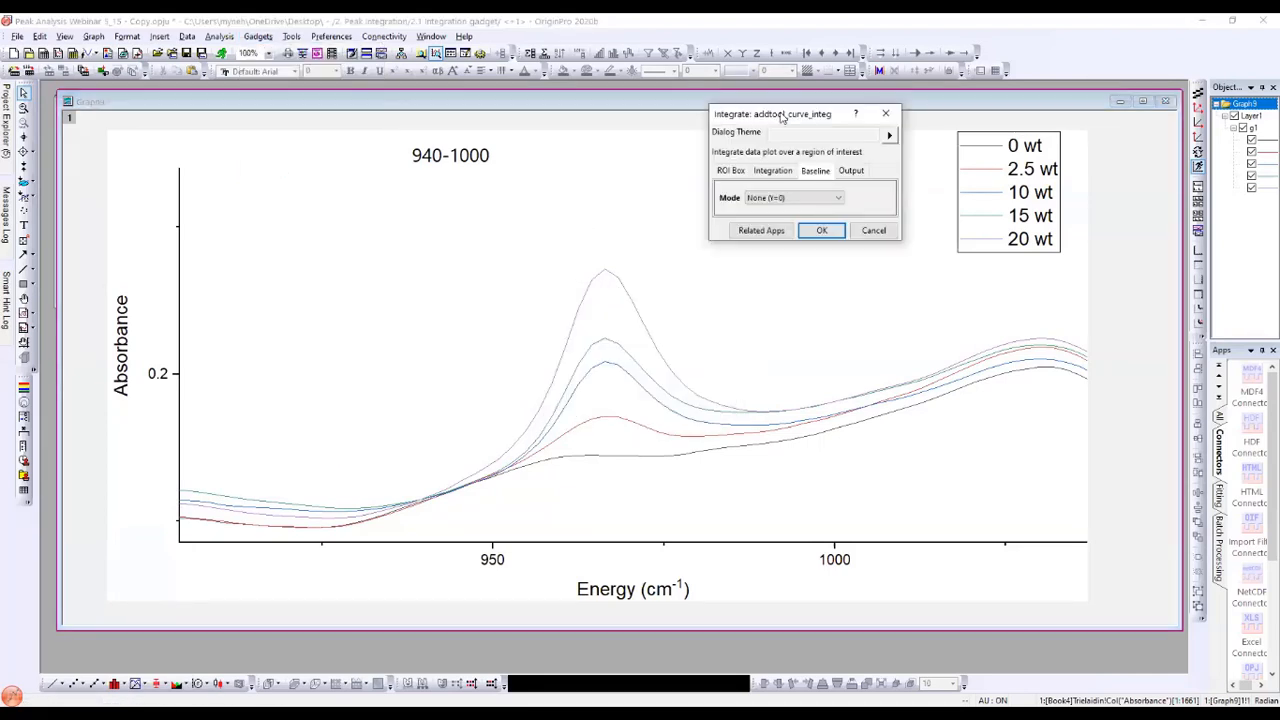
click(783, 198)
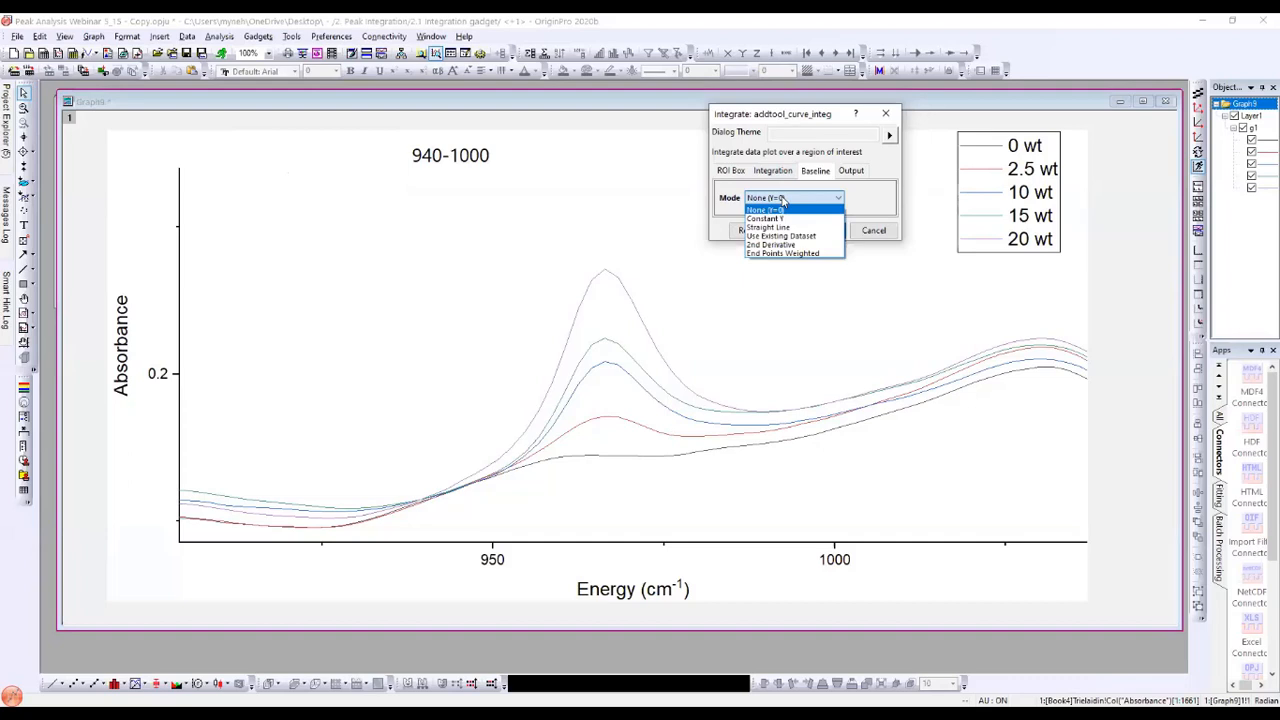
click(782, 254)
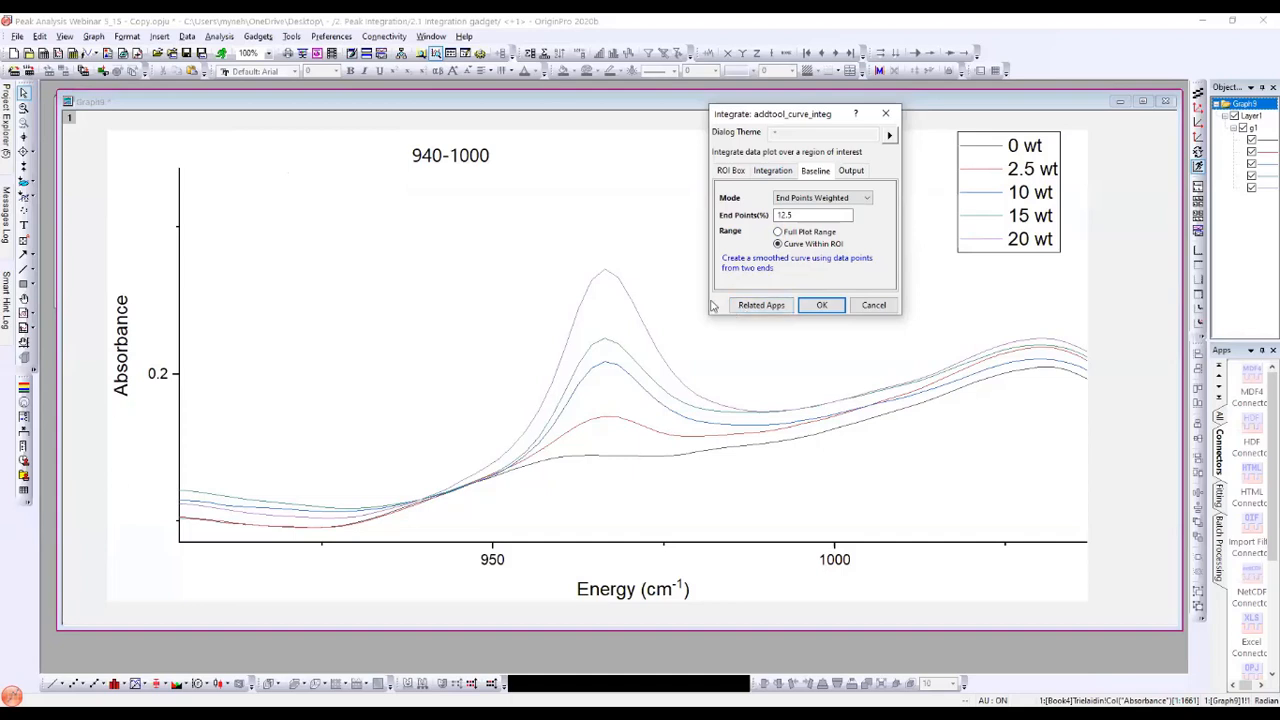
click(818, 306)
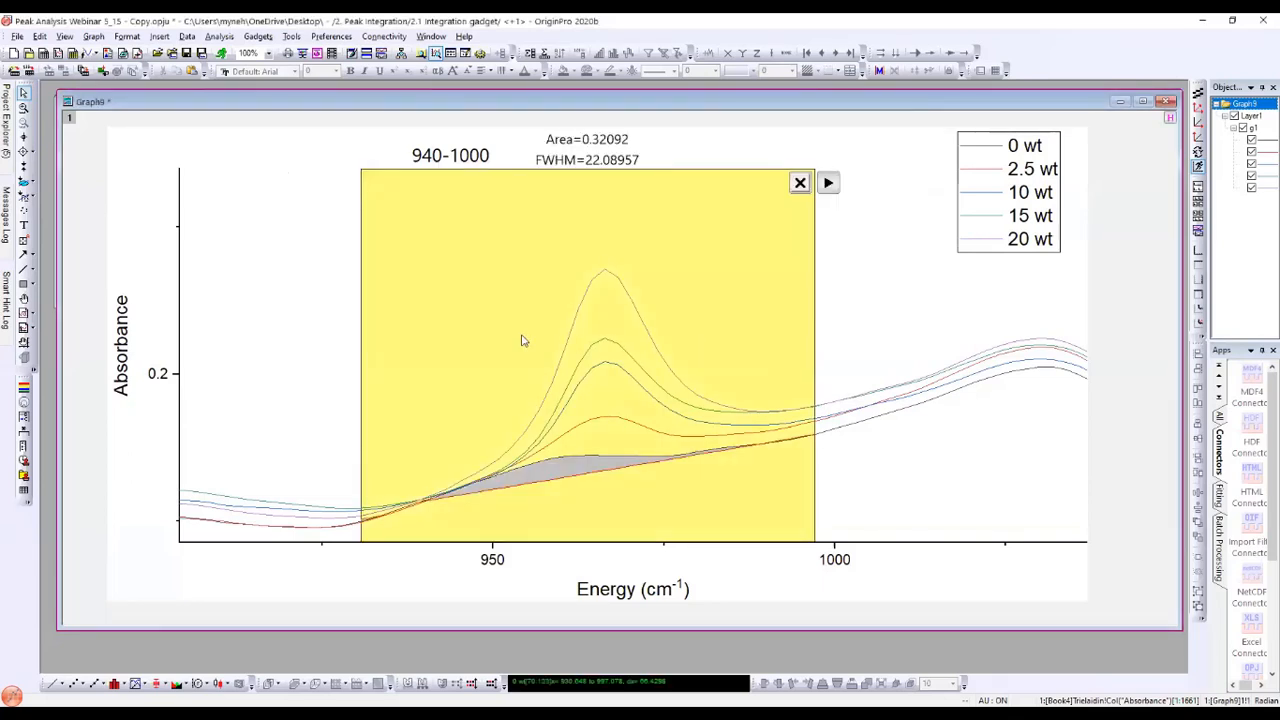
Step: Narrow the integration region to about 942 to 989 cm⁻¹ around the peak and make the Graph9 window slightly narrower
drag(361, 355, 423, 357)
drag(814, 355, 757, 355)
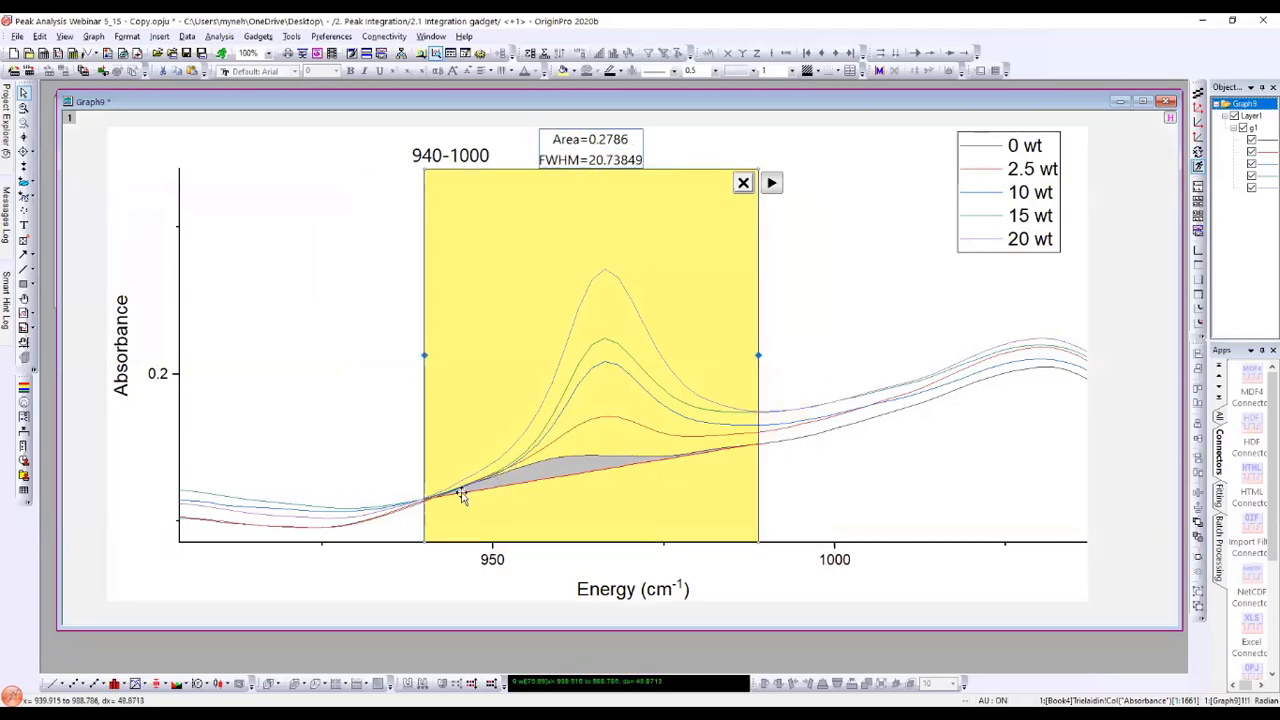
drag(425, 354, 436, 354)
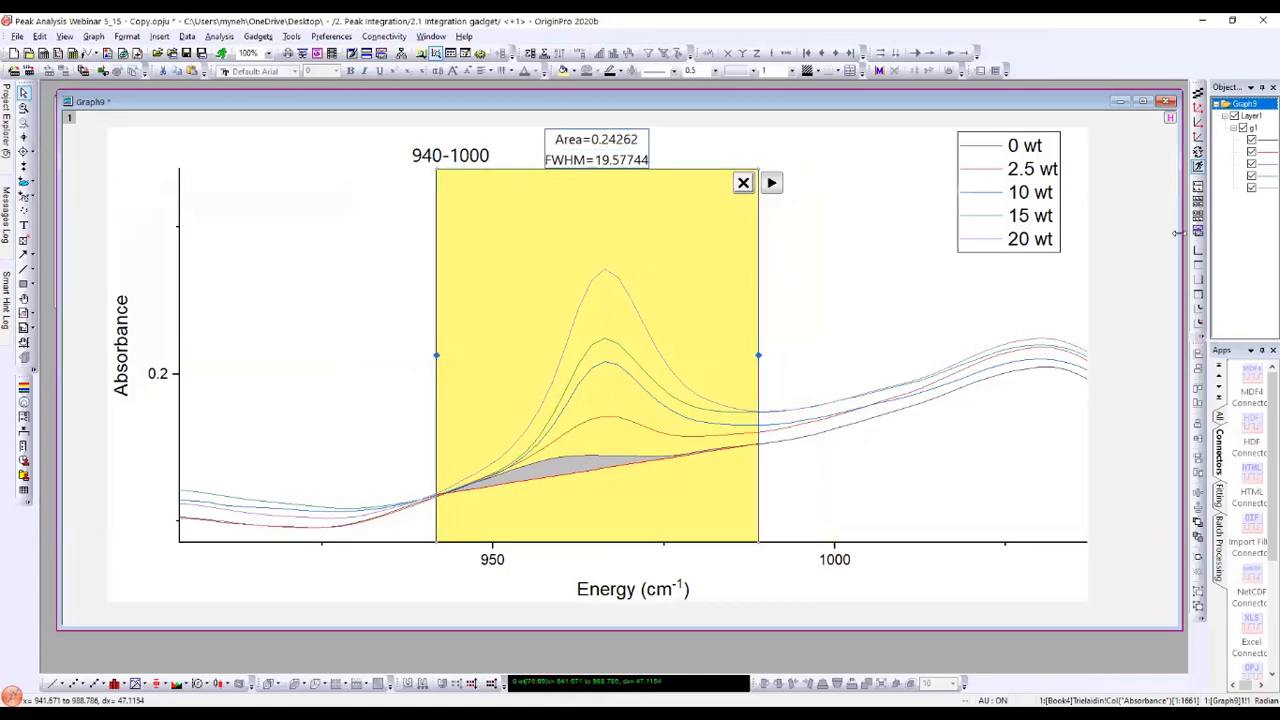
drag(1178, 233, 1133, 236)
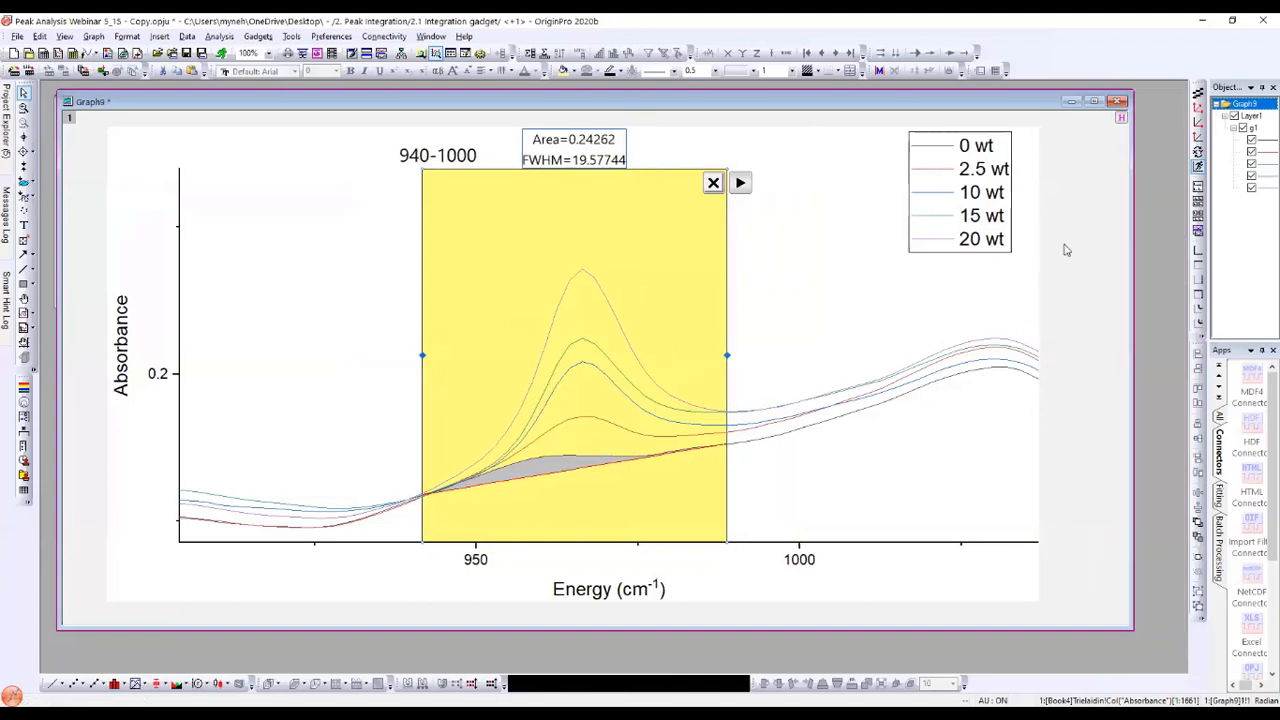
Step: In the integration preferences, limit the output quantities to Max Height, Area, Centroid and FWHM by excluding Beginning X and Ending X
double_click(632, 207)
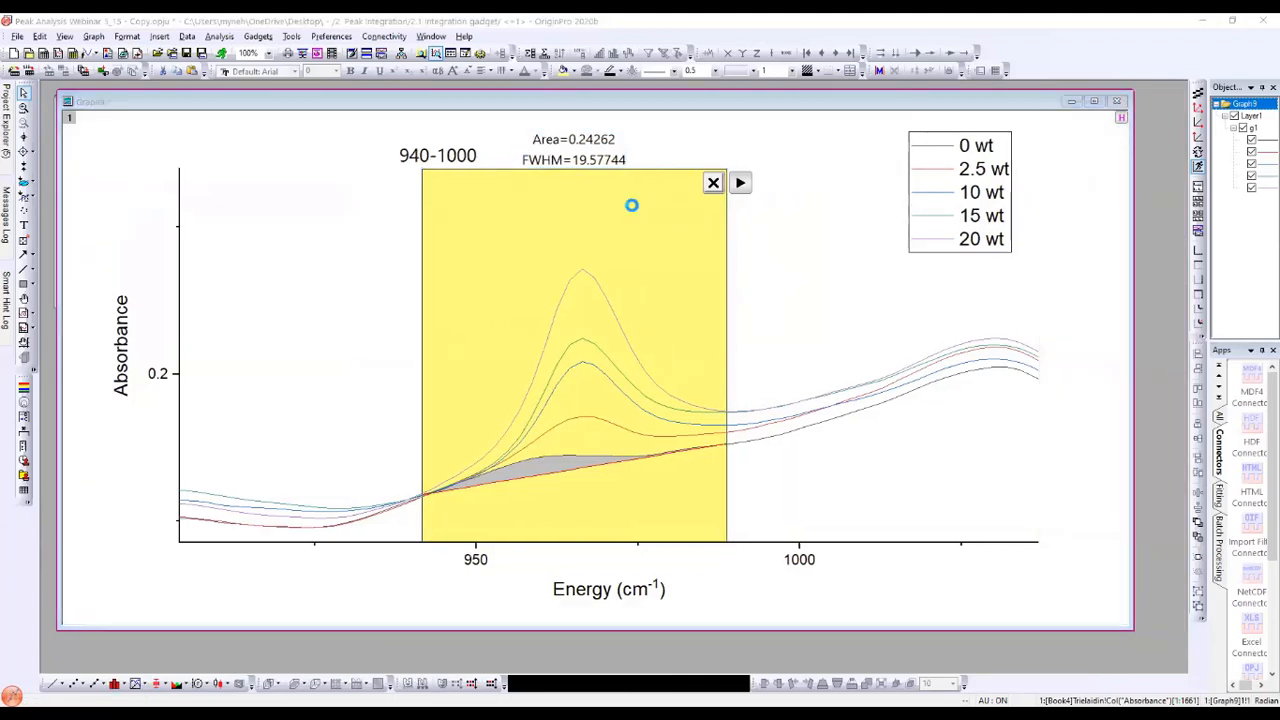
drag(671, 110, 947, 101)
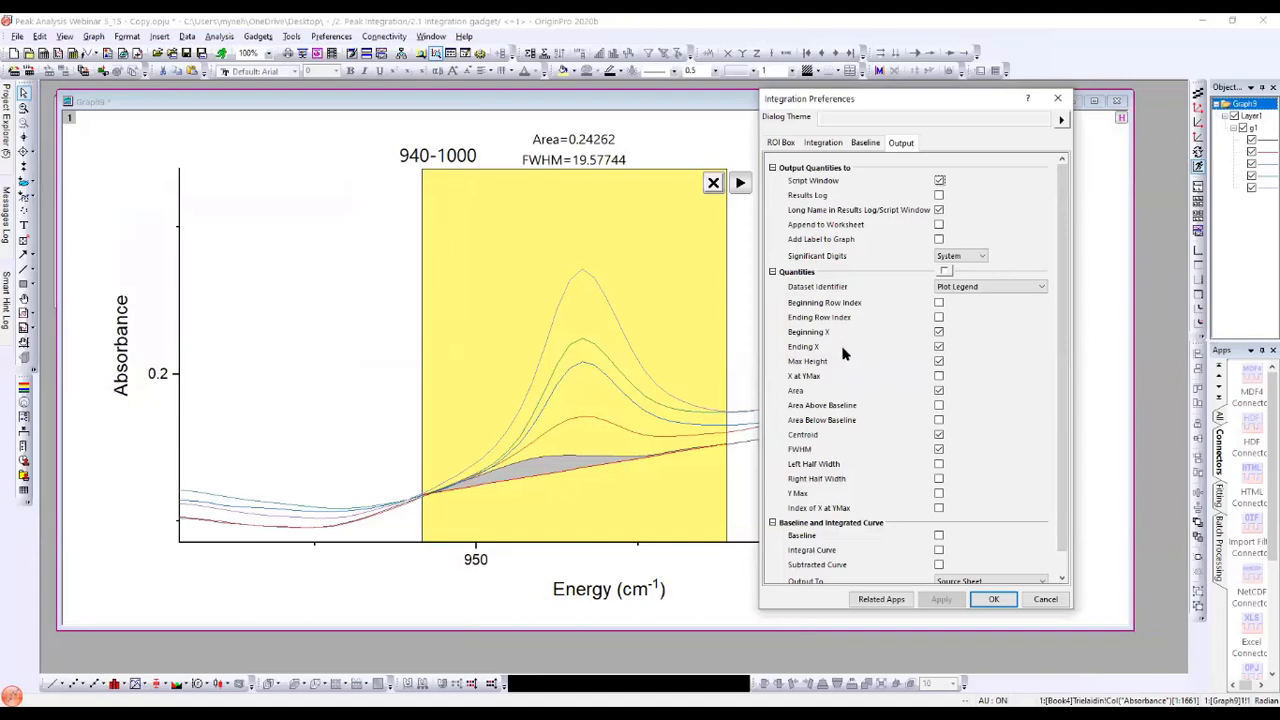
scroll(856, 369, down, 1)
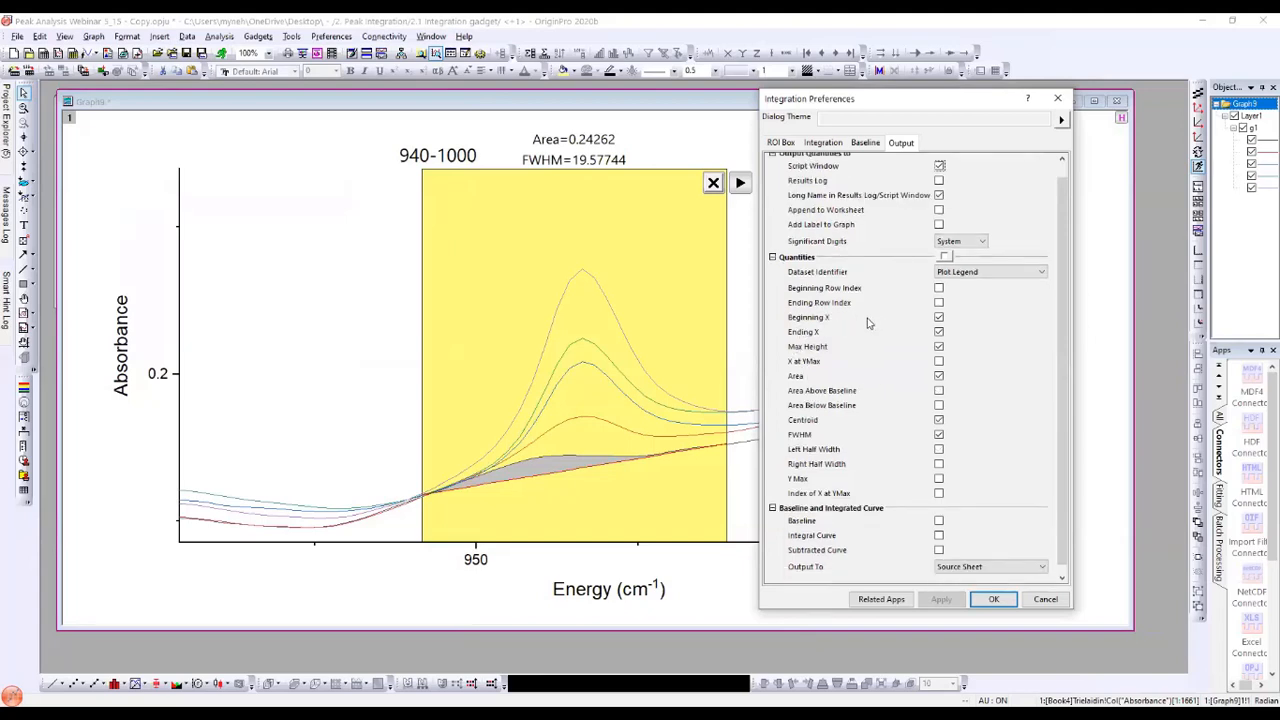
click(939, 318)
click(939, 362)
Step: Turn off Script Window and long-name output, enable Append to Worksheet with [QkInteg]Result, and apply the integration preferences
scroll(985, 439, up, 1)
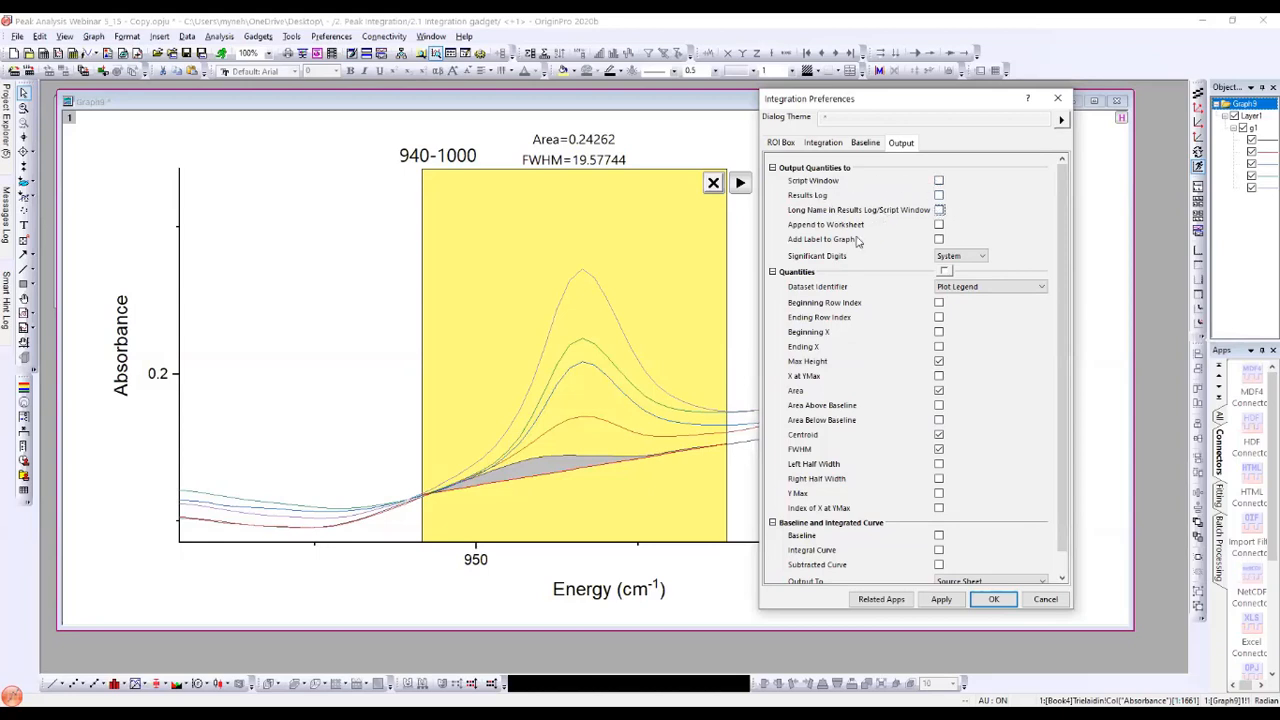
click(939, 224)
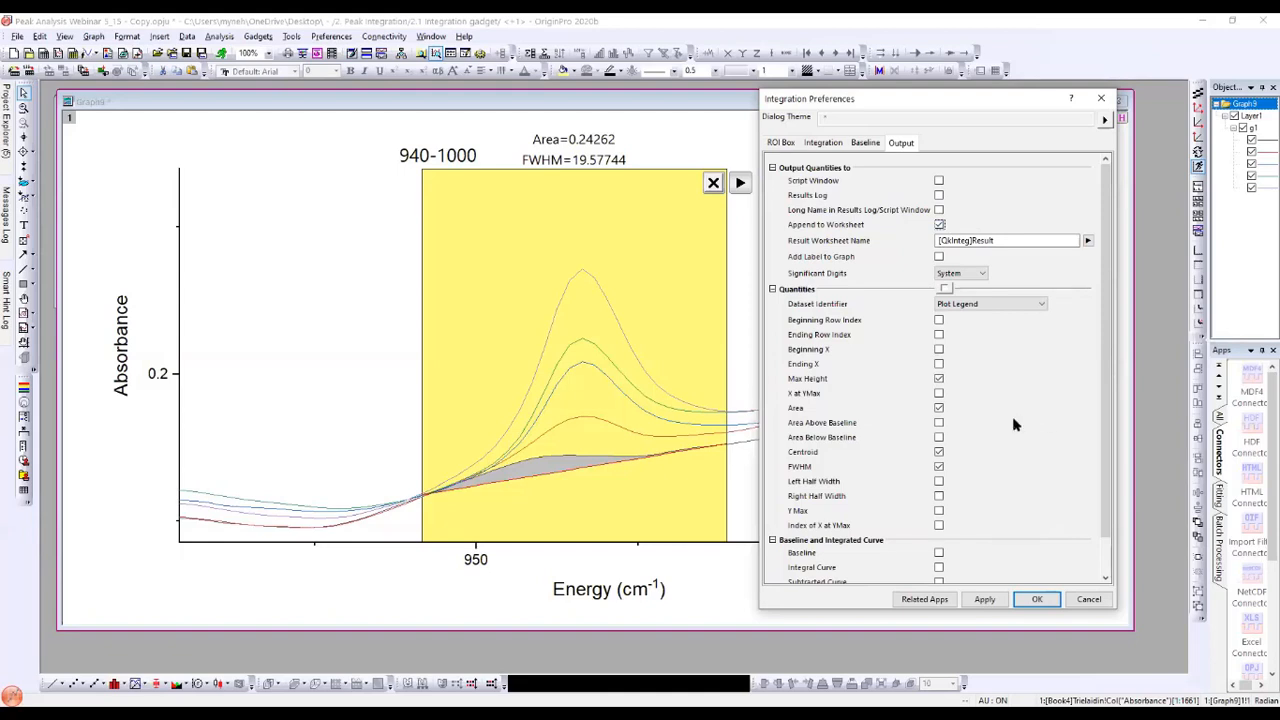
click(990, 600)
click(1037, 599)
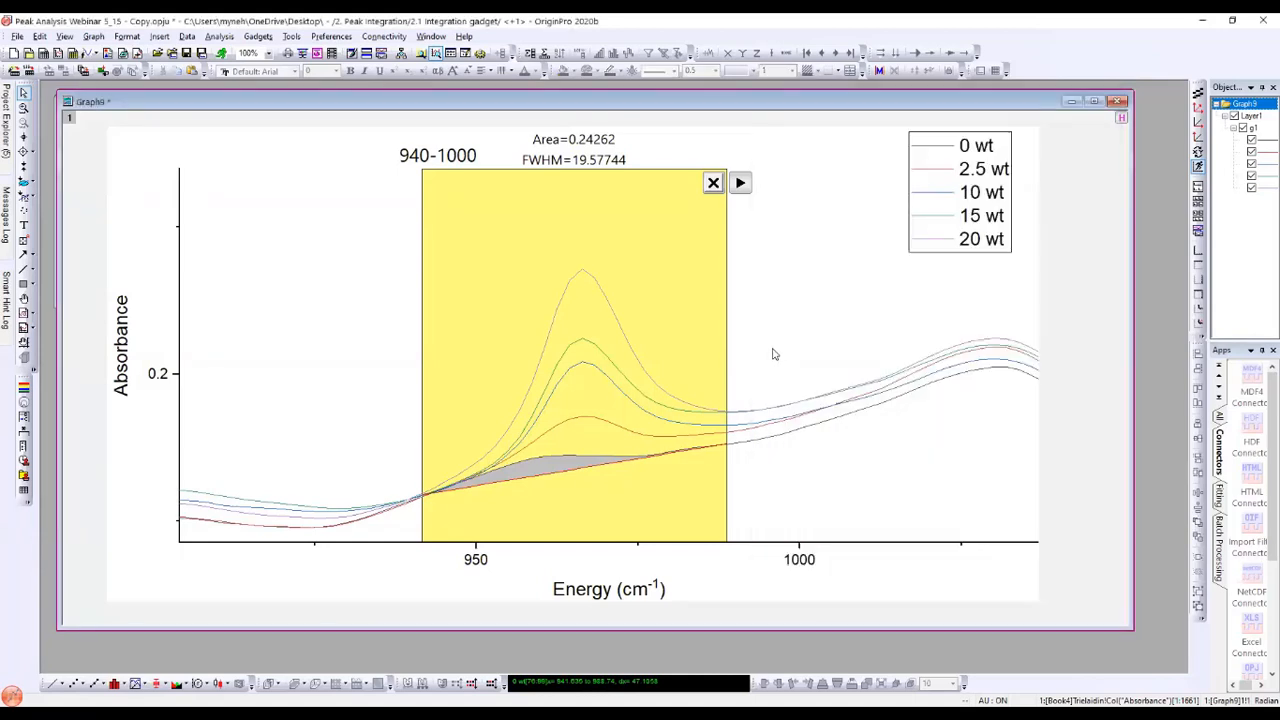
Step: Output the integration results for all curves and arrange Graph9 beside the QkInteg result sheet, enlarged to show all its columns
click(741, 183)
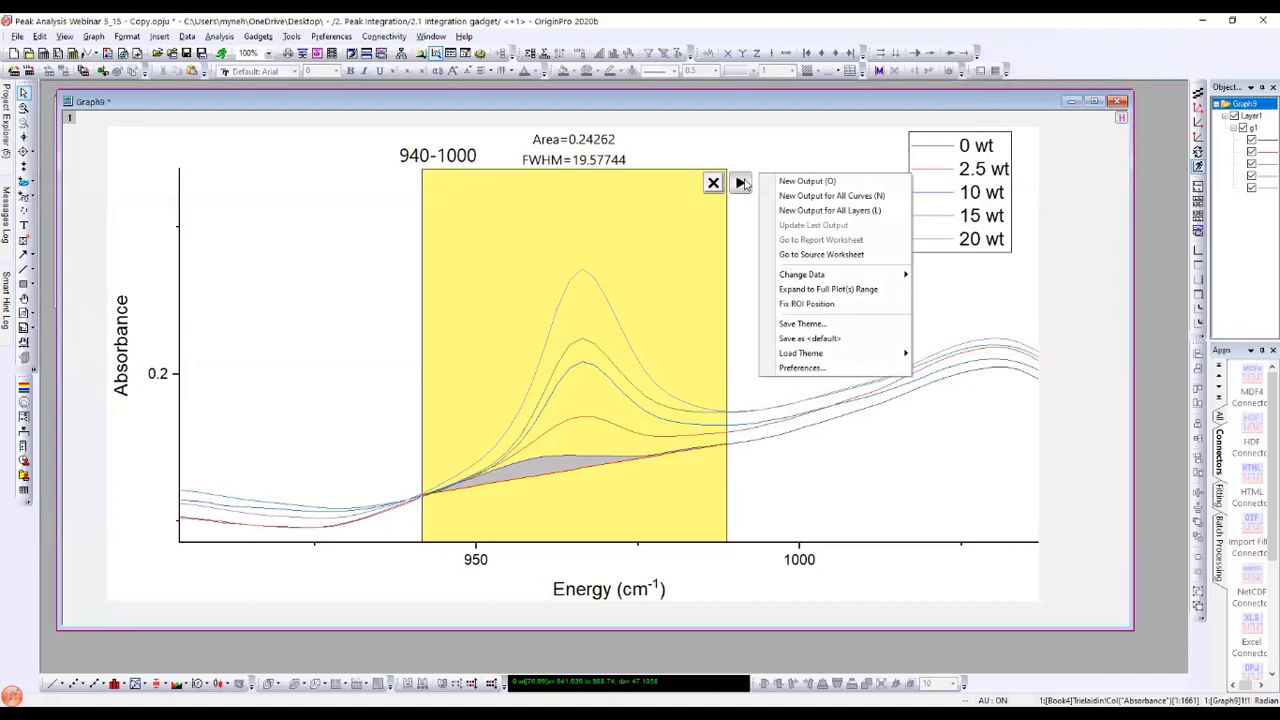
click(819, 198)
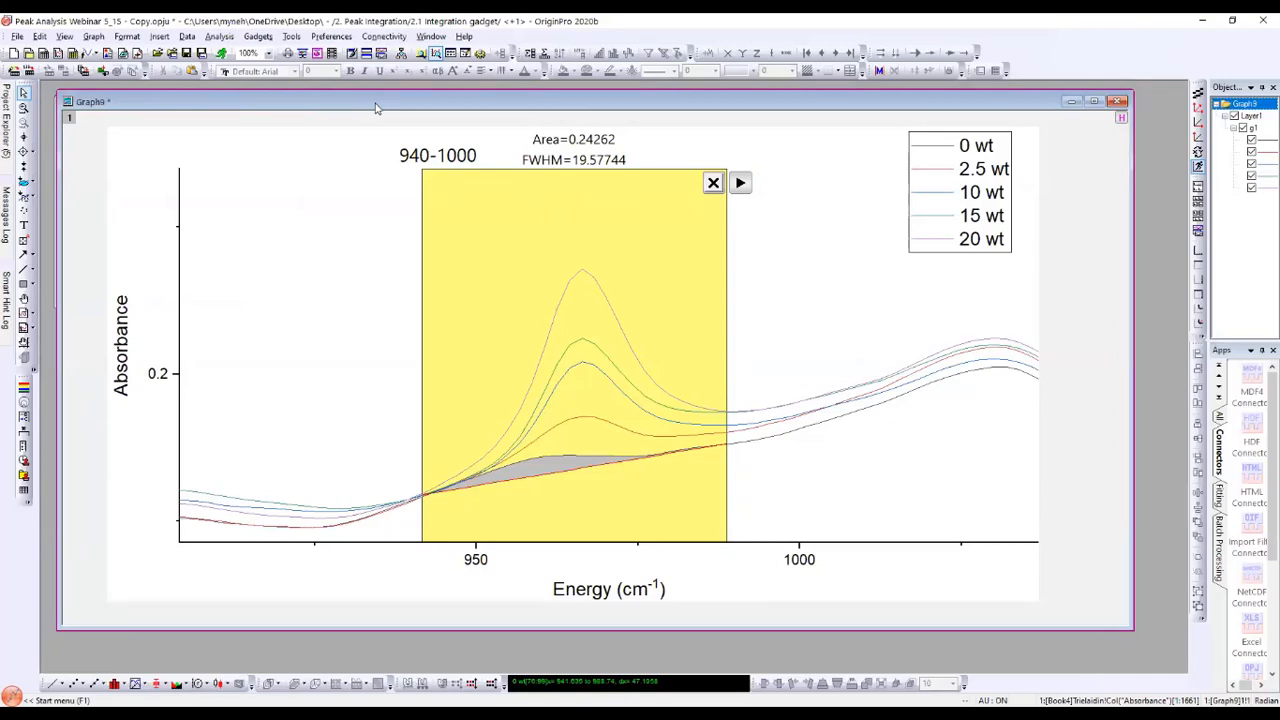
drag(118, 106, 376, 108)
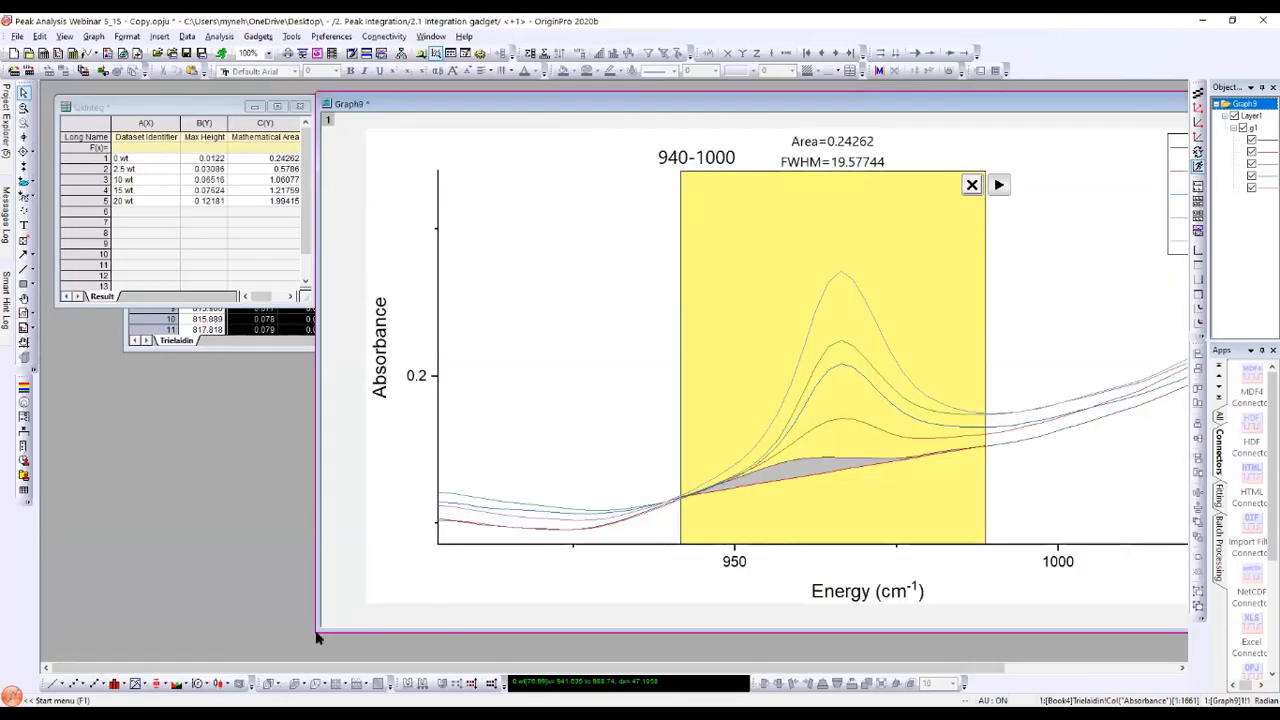
drag(316, 637, 440, 628)
drag(767, 105, 669, 91)
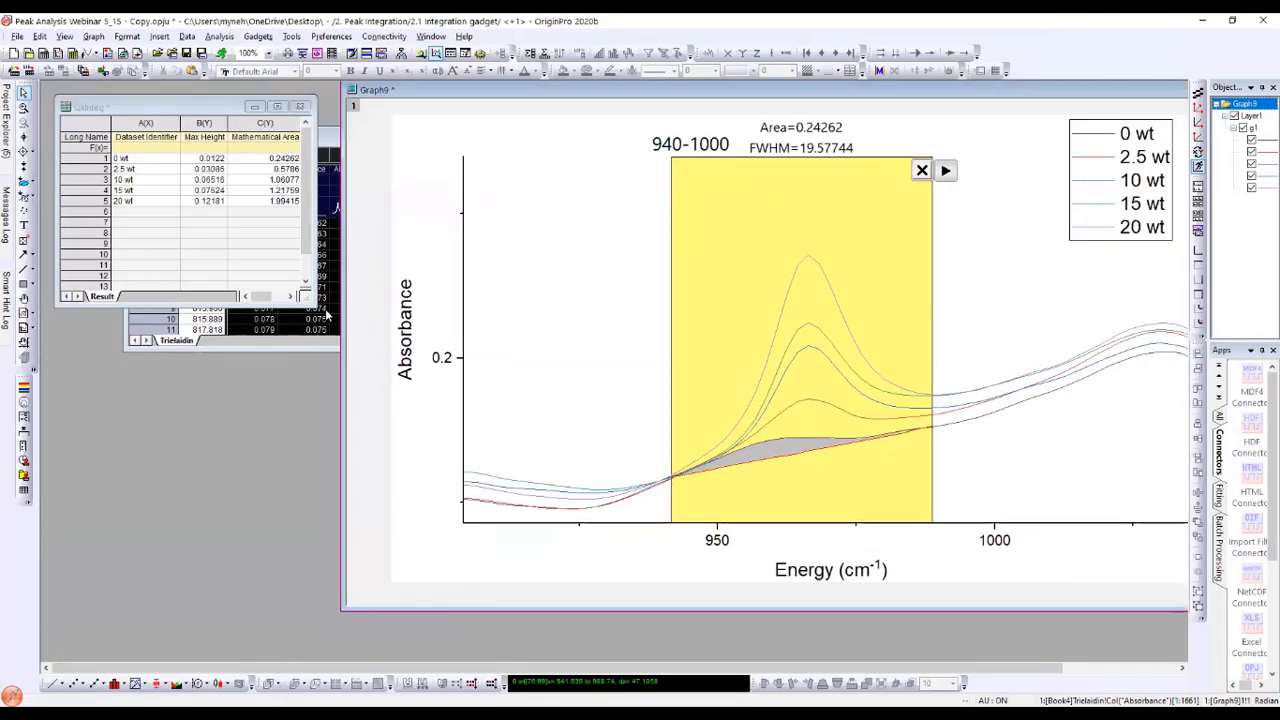
click(312, 303)
drag(307, 393, 455, 590)
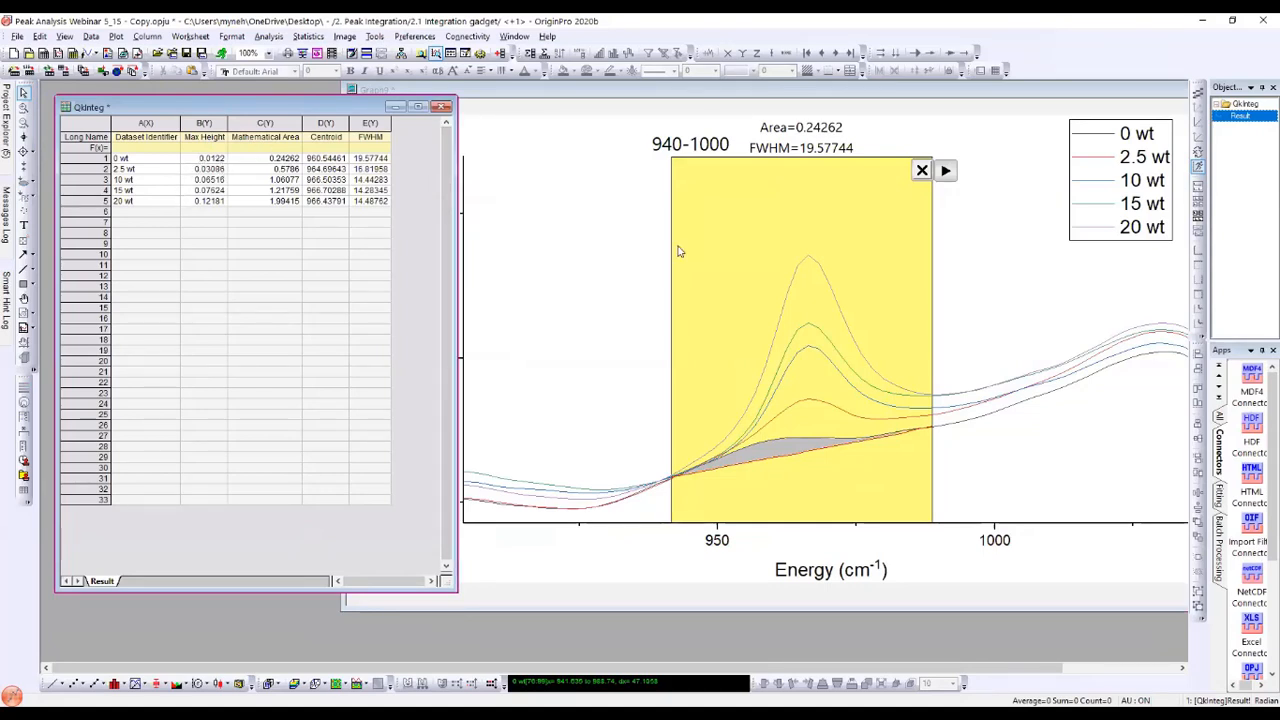
Step: Plot the Max Height, Mathematical Area, Centroid and FWHM columns as a vertical stacked multi-panel graph with the current Stack settings
drag(195, 117, 370, 120)
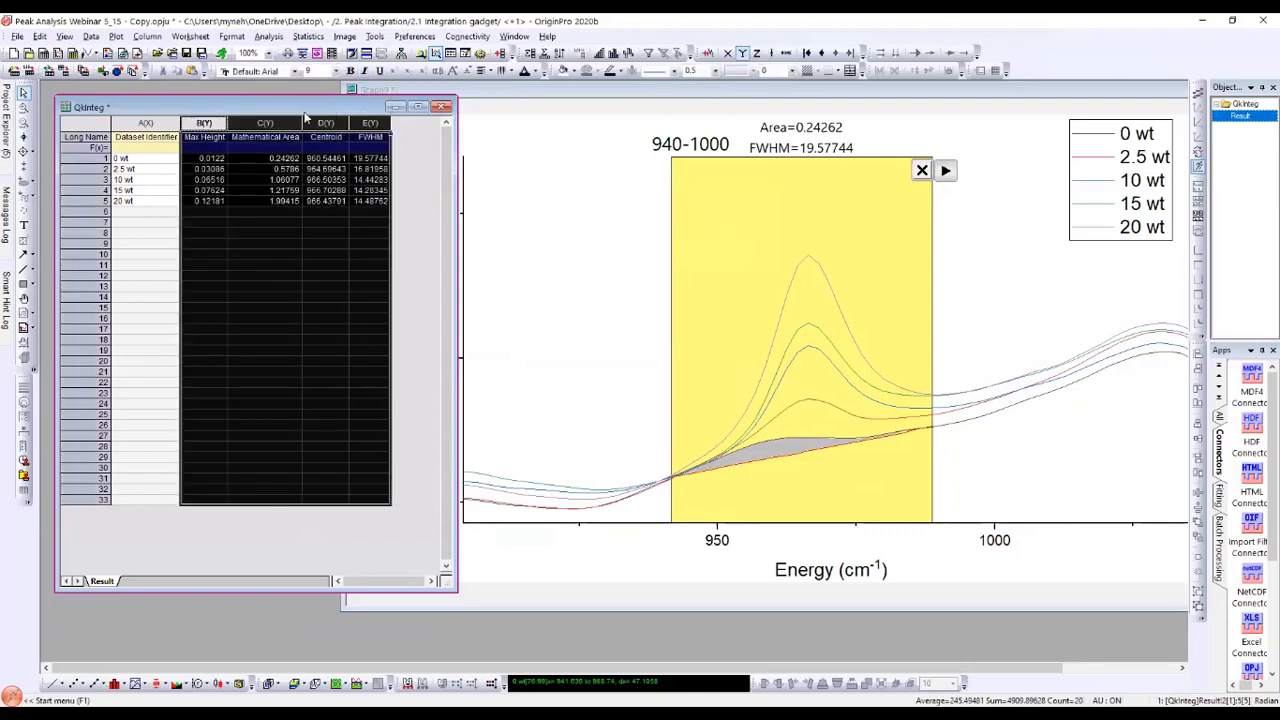
click(118, 37)
mouse_move(157, 87)
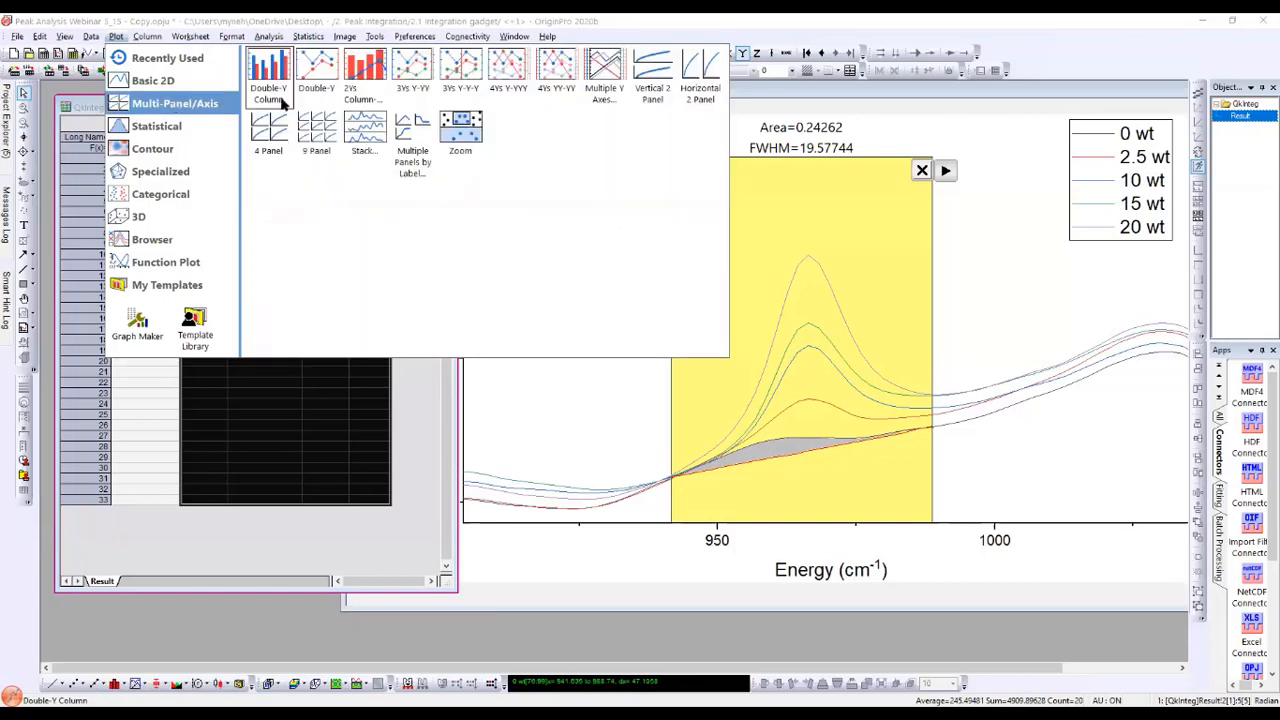
click(380, 132)
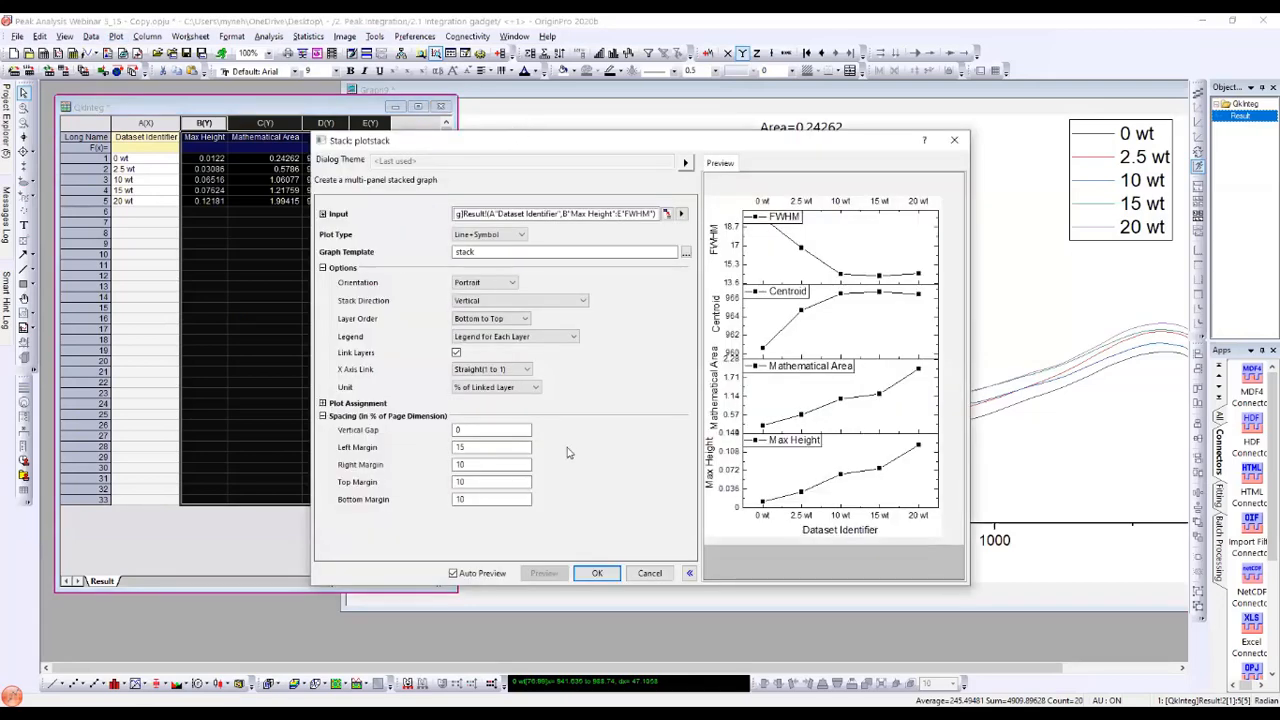
click(597, 573)
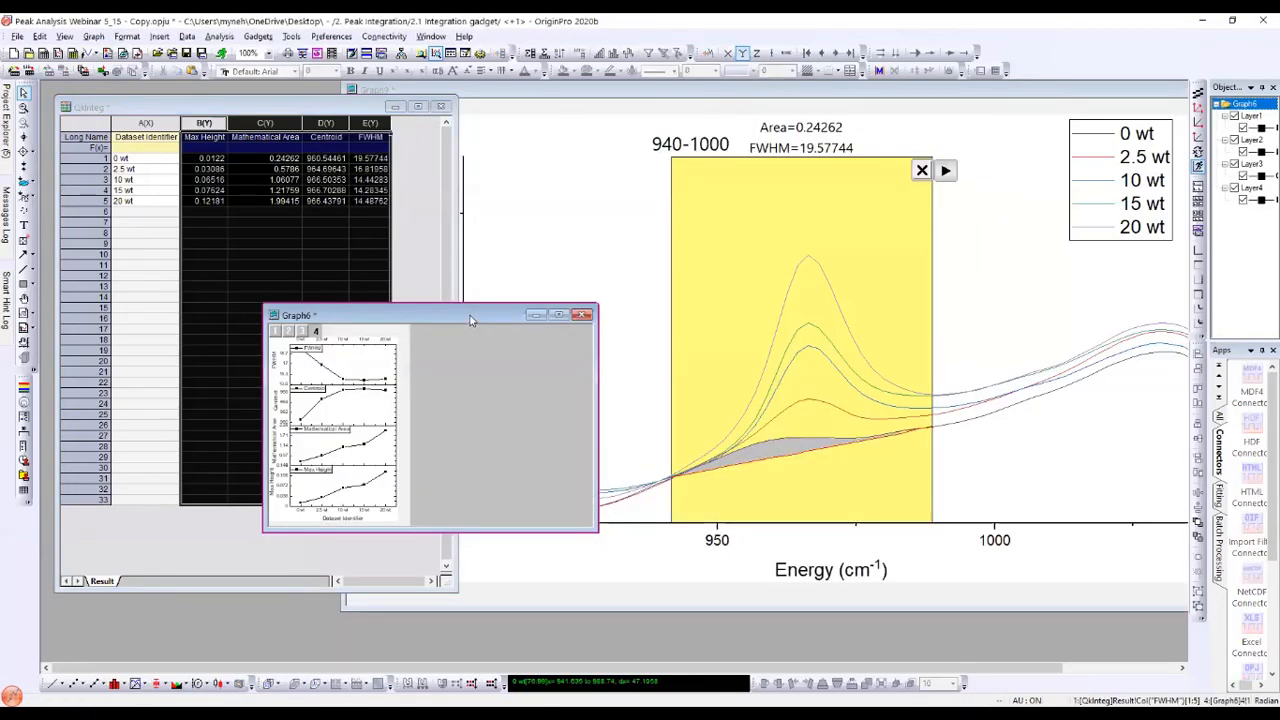
Step: Enlarge the stacked graph's window to nearly the workspace height and place it over the result sheet, clear of the Graph9 peak
drag(471, 320, 479, 109)
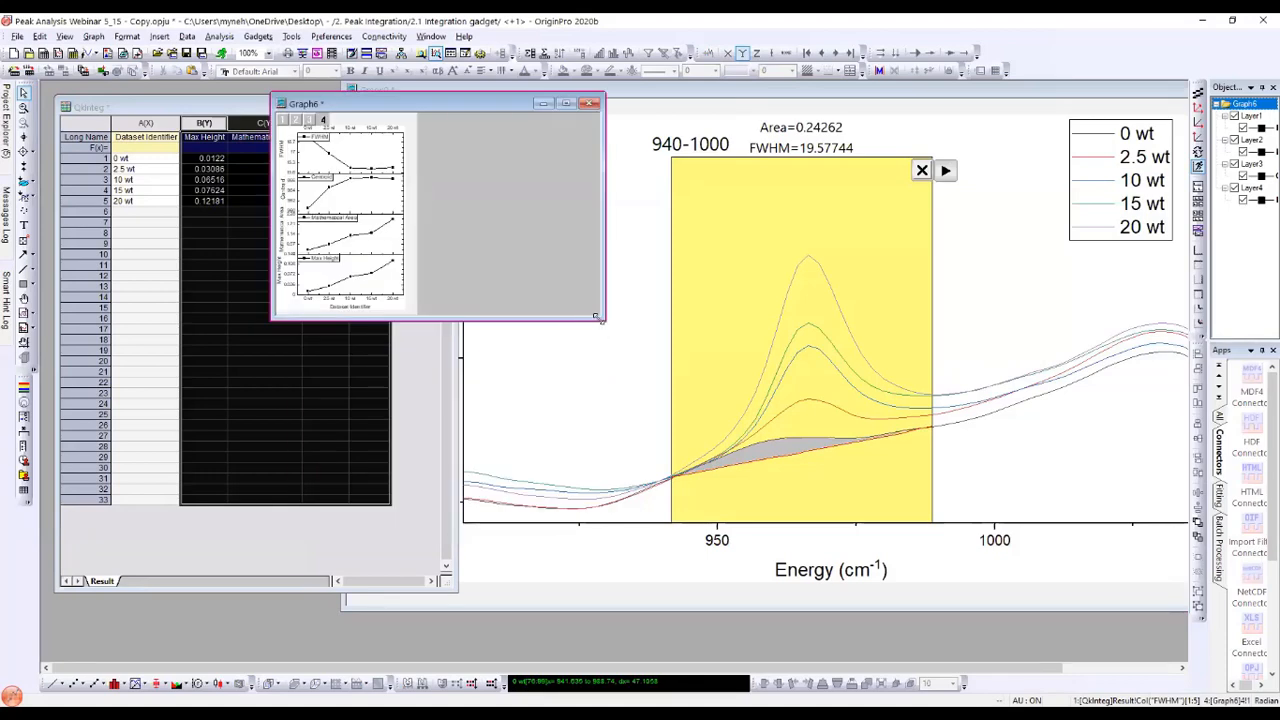
drag(598, 317, 606, 637)
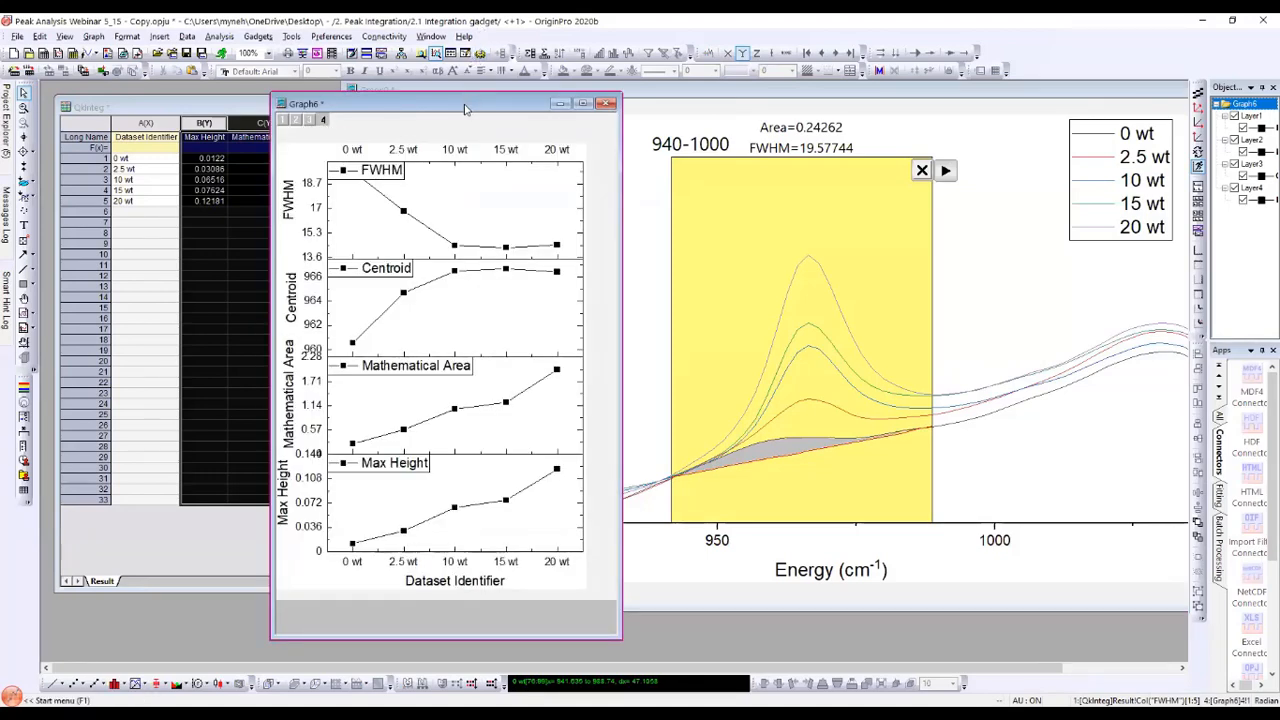
drag(361, 104, 265, 111)
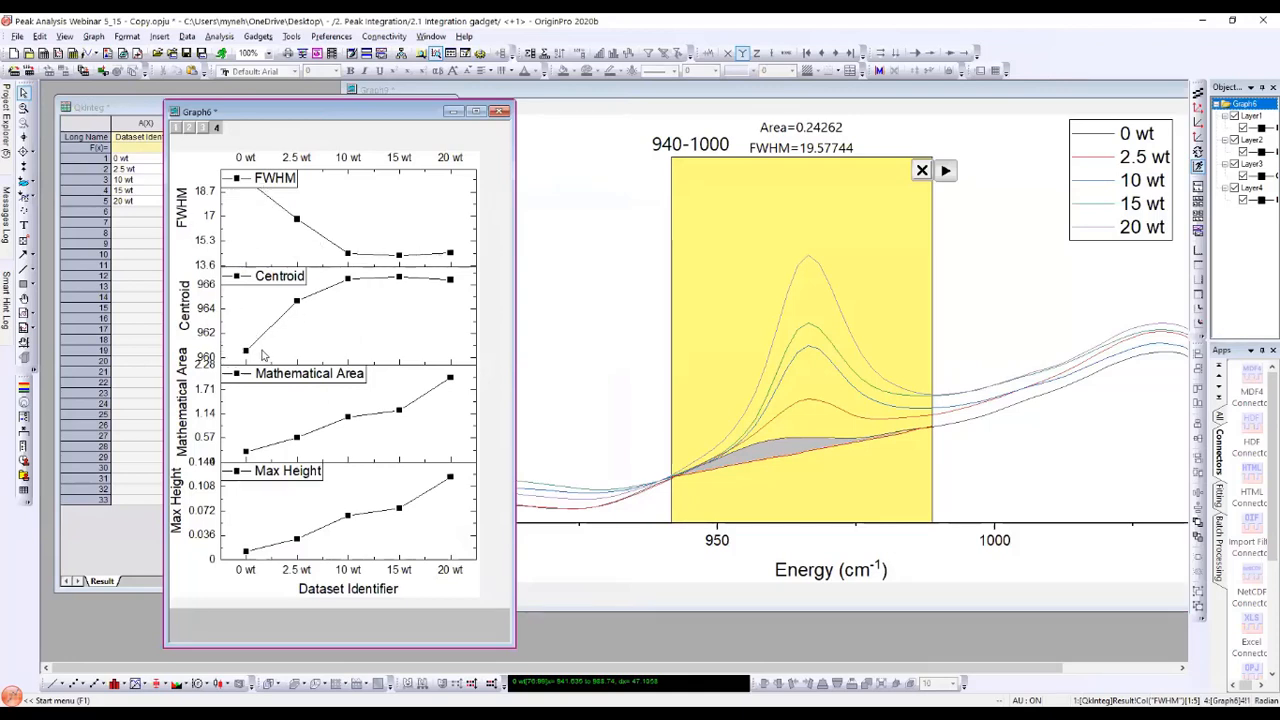
mouse_move(247, 353)
right_click(345, 137)
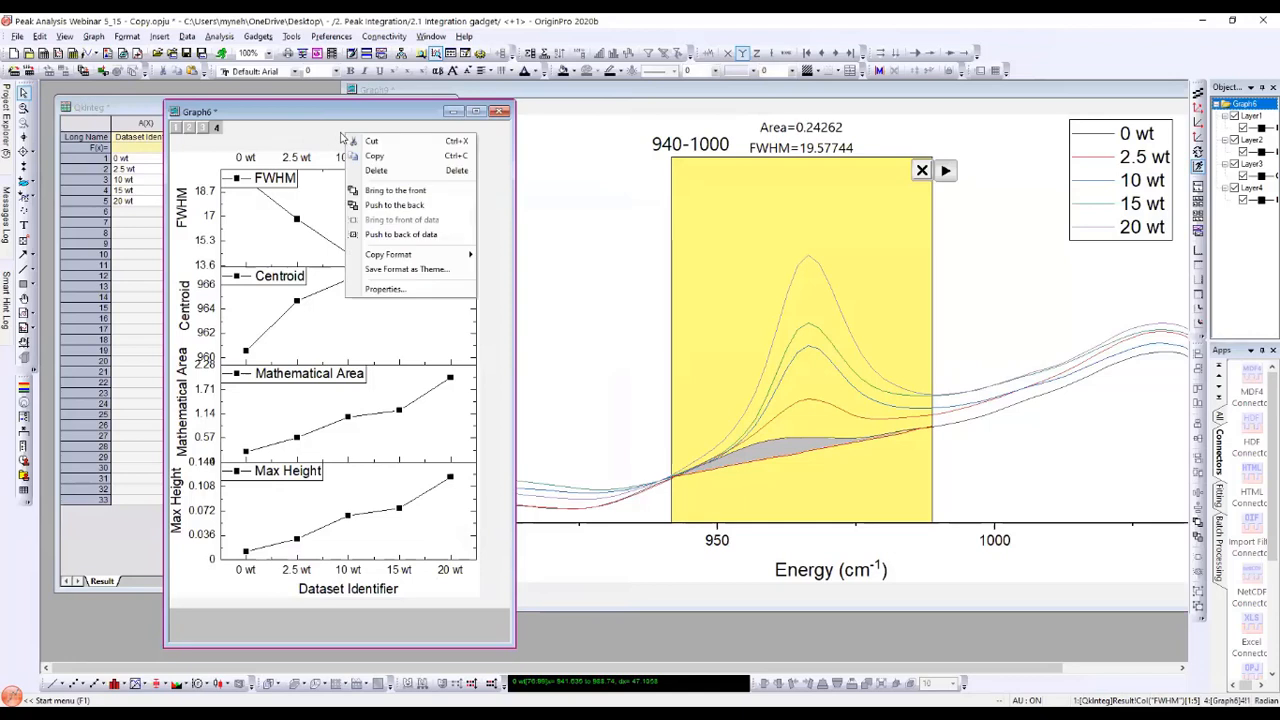
click(373, 290)
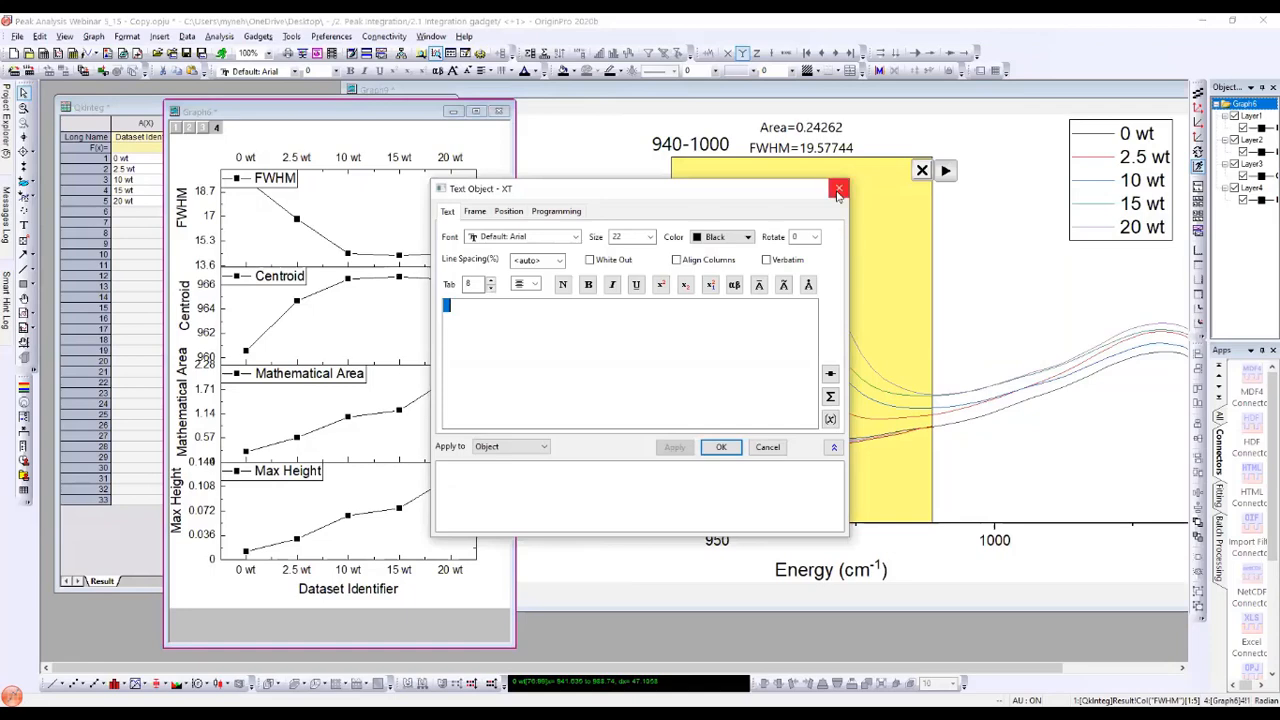
click(838, 190)
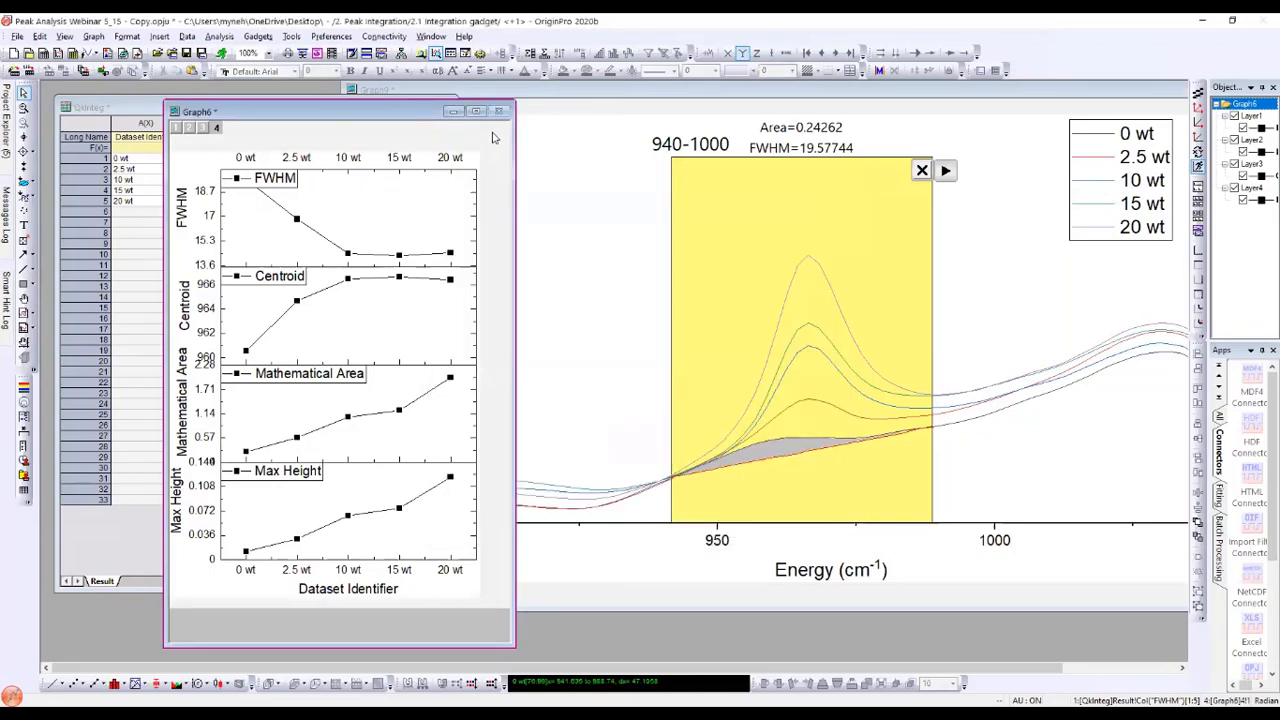
double_click(492, 137)
click(765, 341)
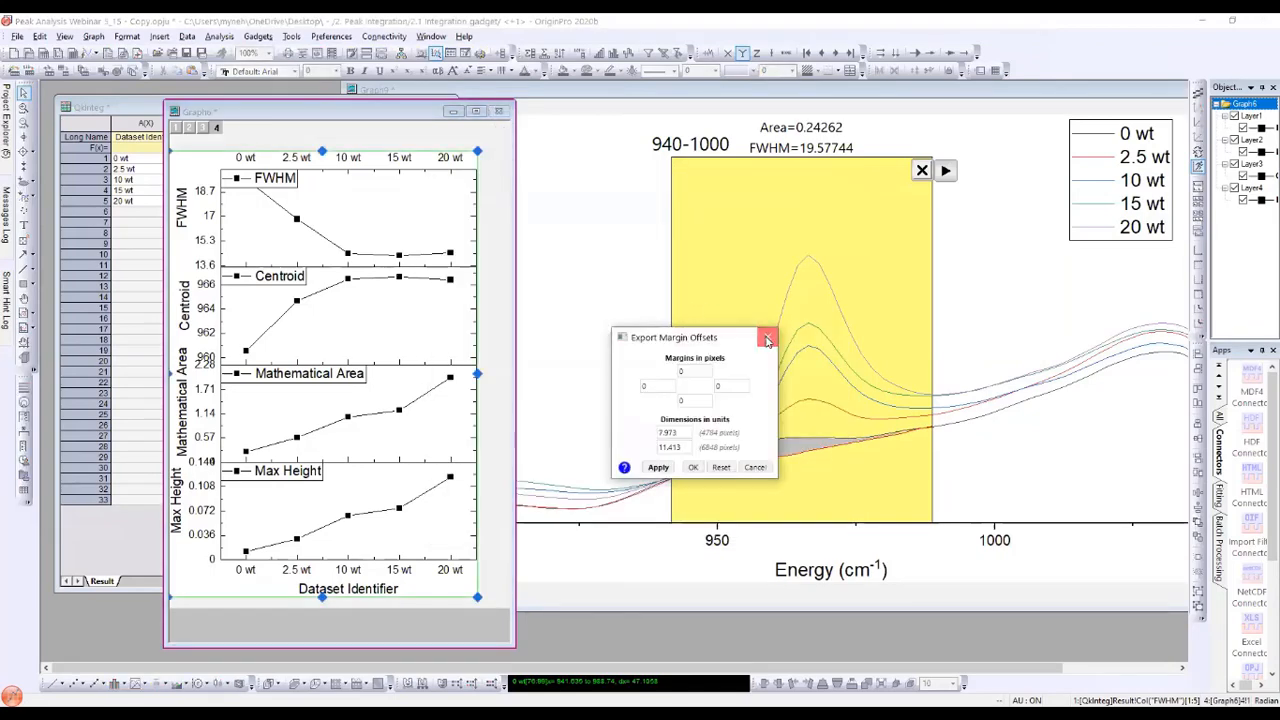
double_click(503, 135)
click(766, 338)
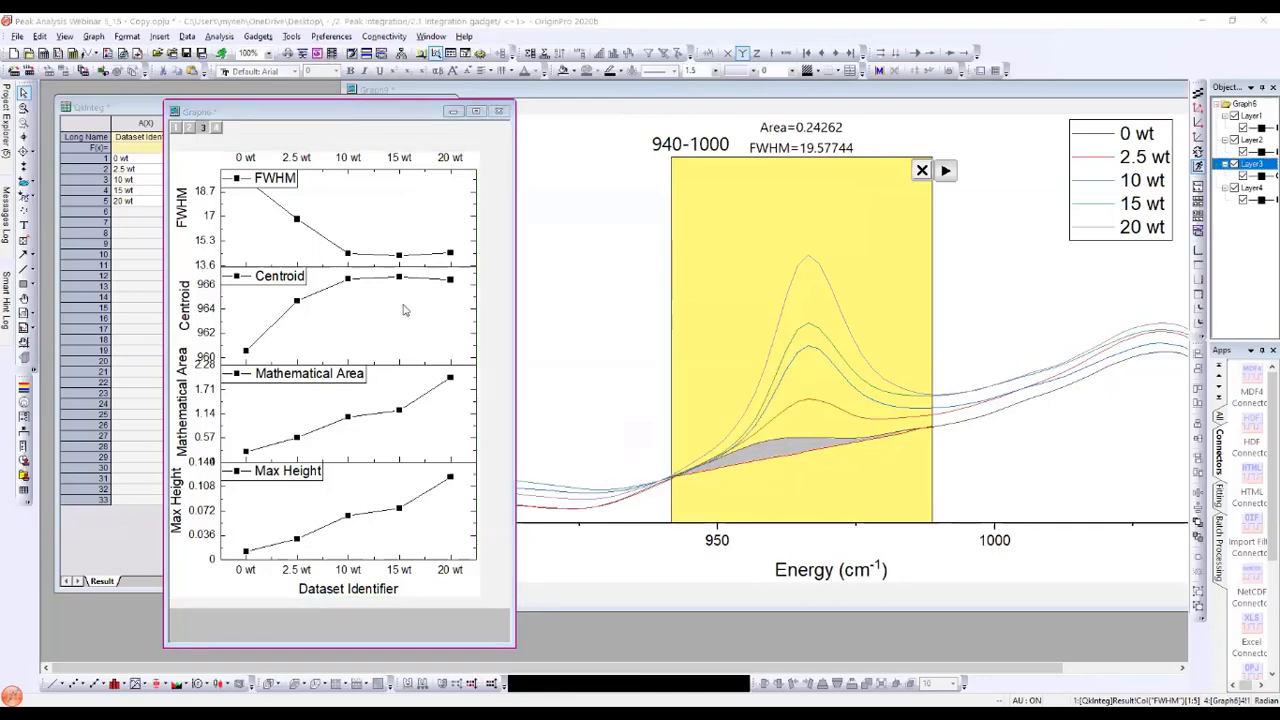
Step: Enable common display of plot properties and axis style for layers 1:4 of the stacked graph
double_click(543, 171)
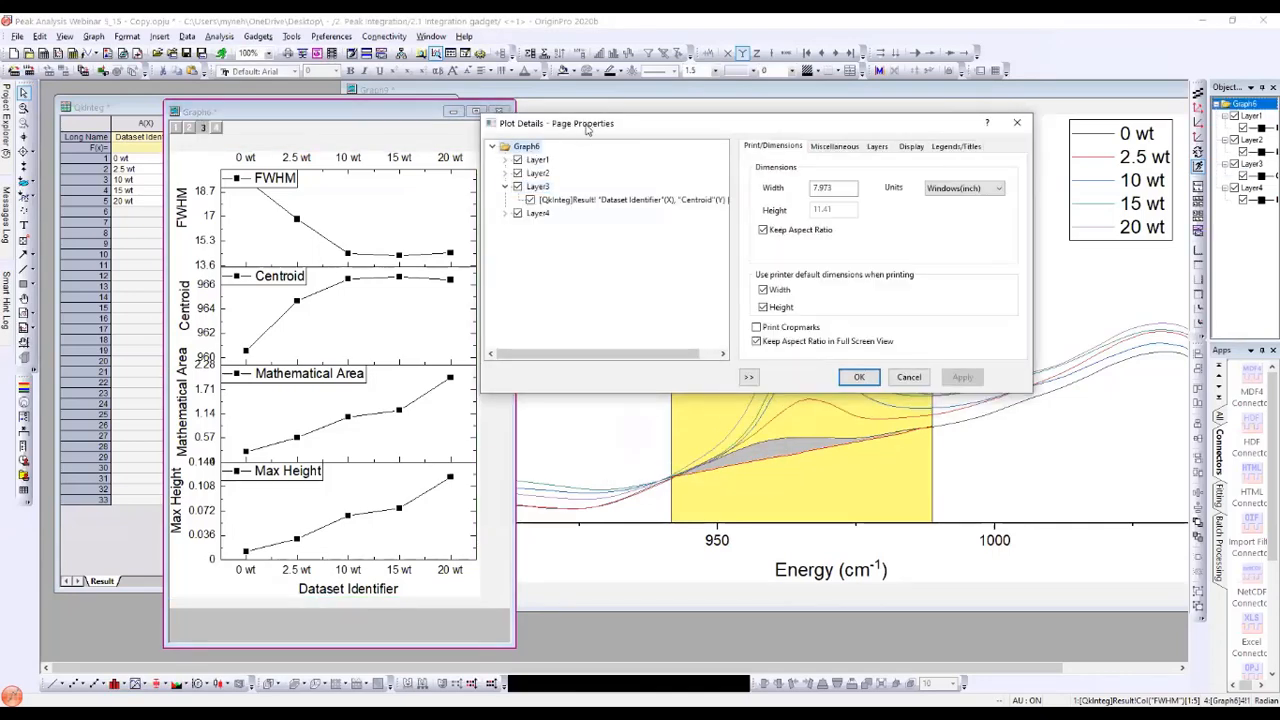
drag(587, 127, 632, 148)
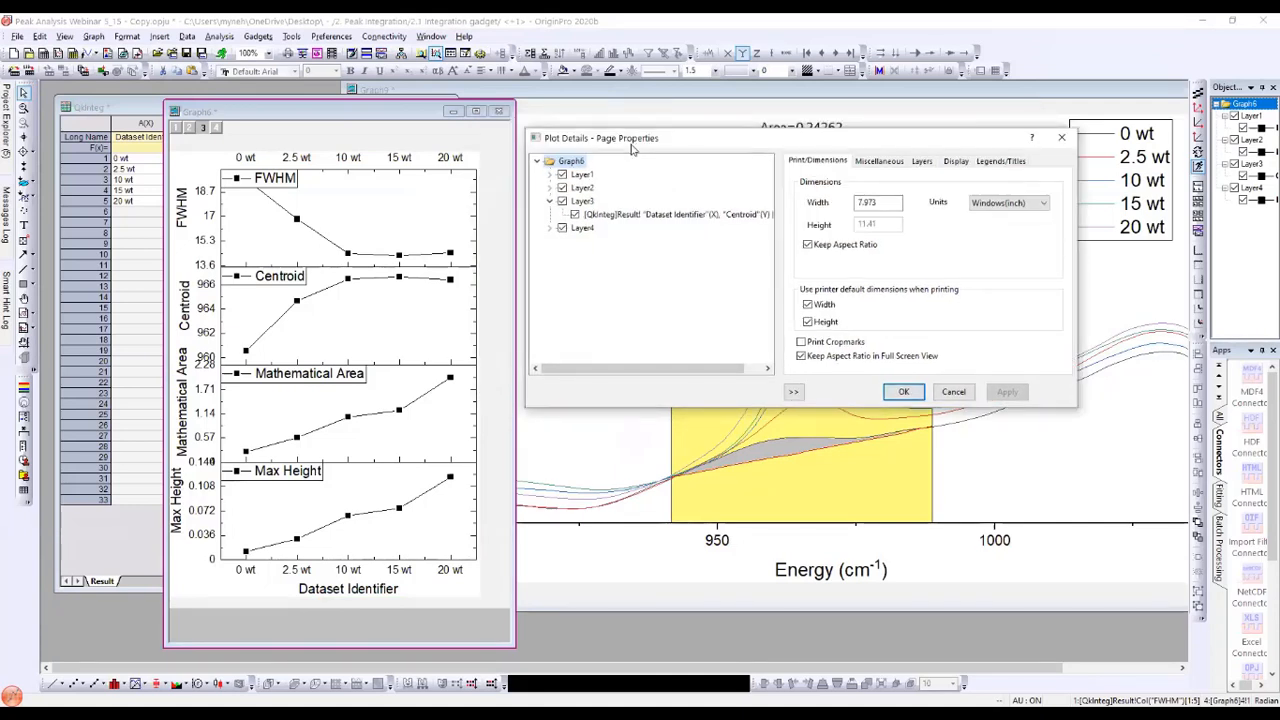
click(926, 160)
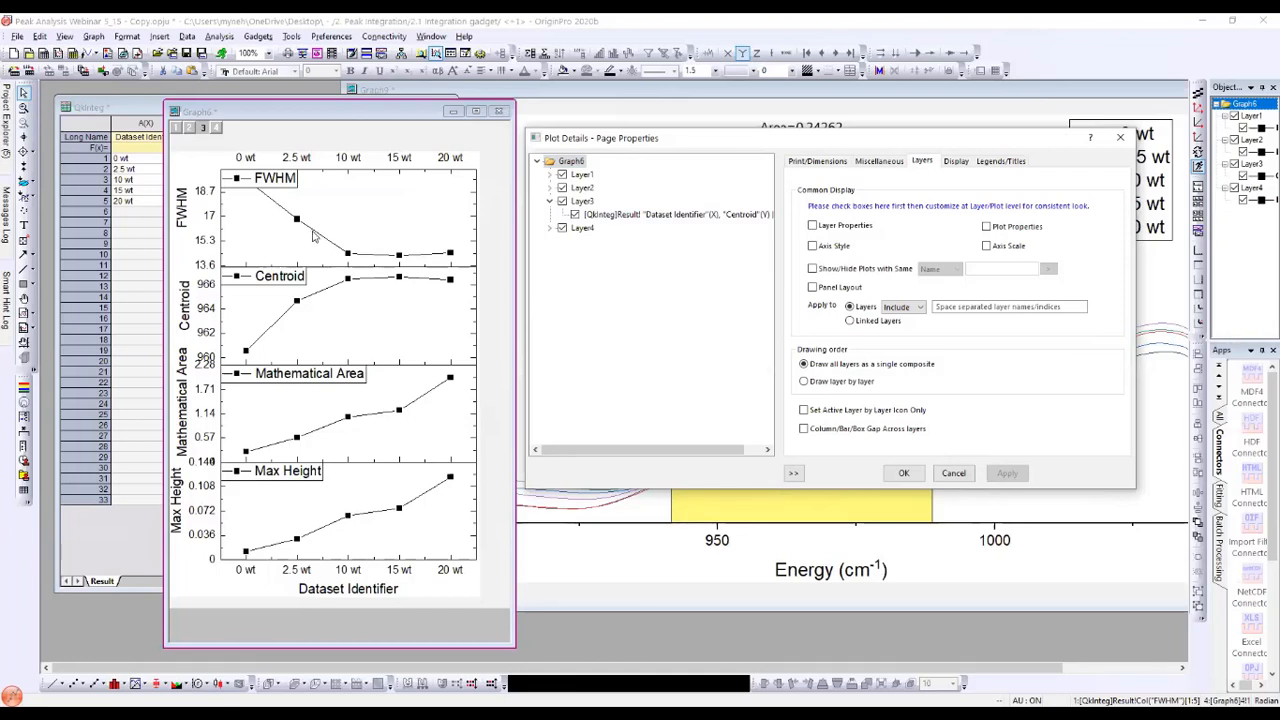
click(987, 227)
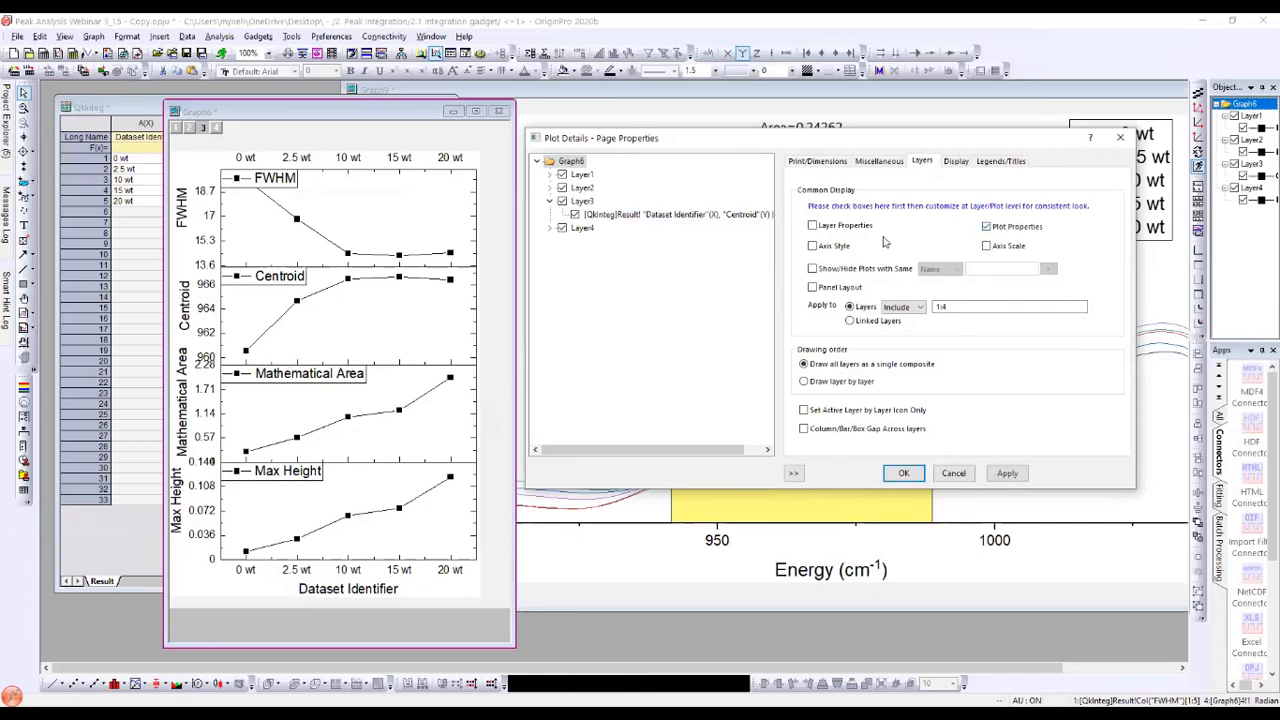
click(812, 248)
click(906, 474)
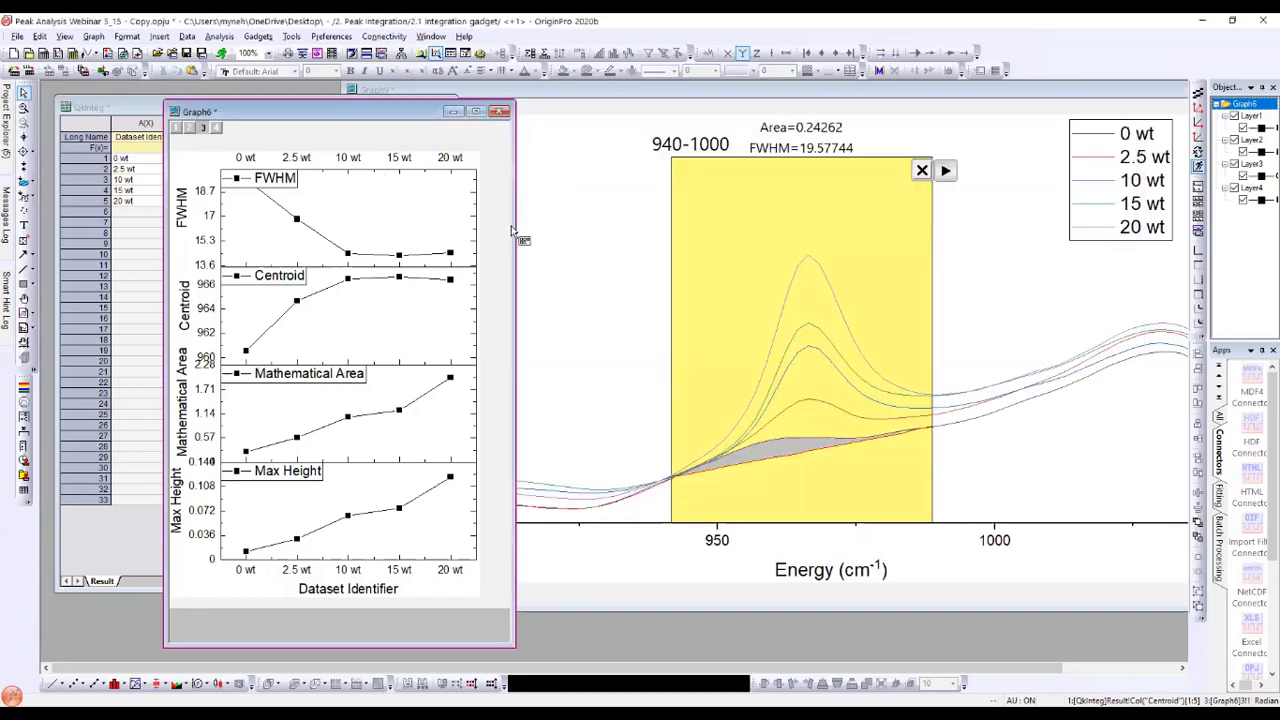
Step: Format the FWHM plot's symbols as red circles of size 11, shared across all four panels
click(296, 221)
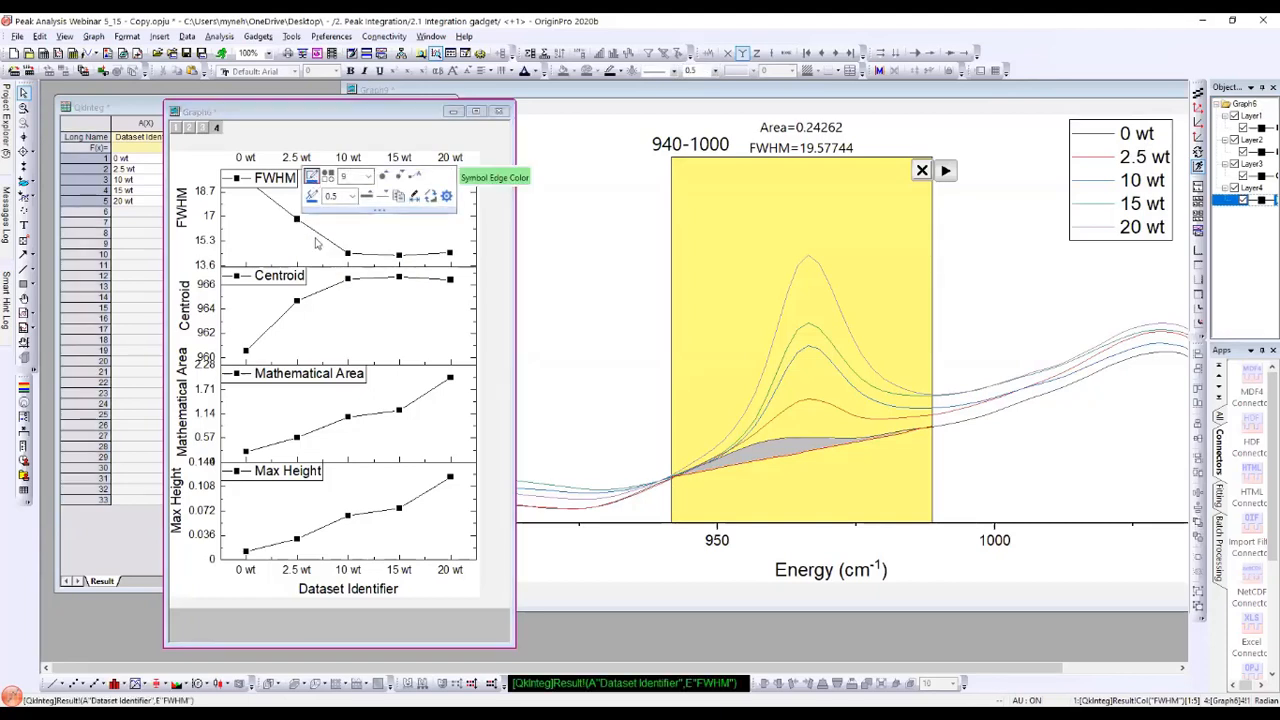
click(311, 176)
click(325, 237)
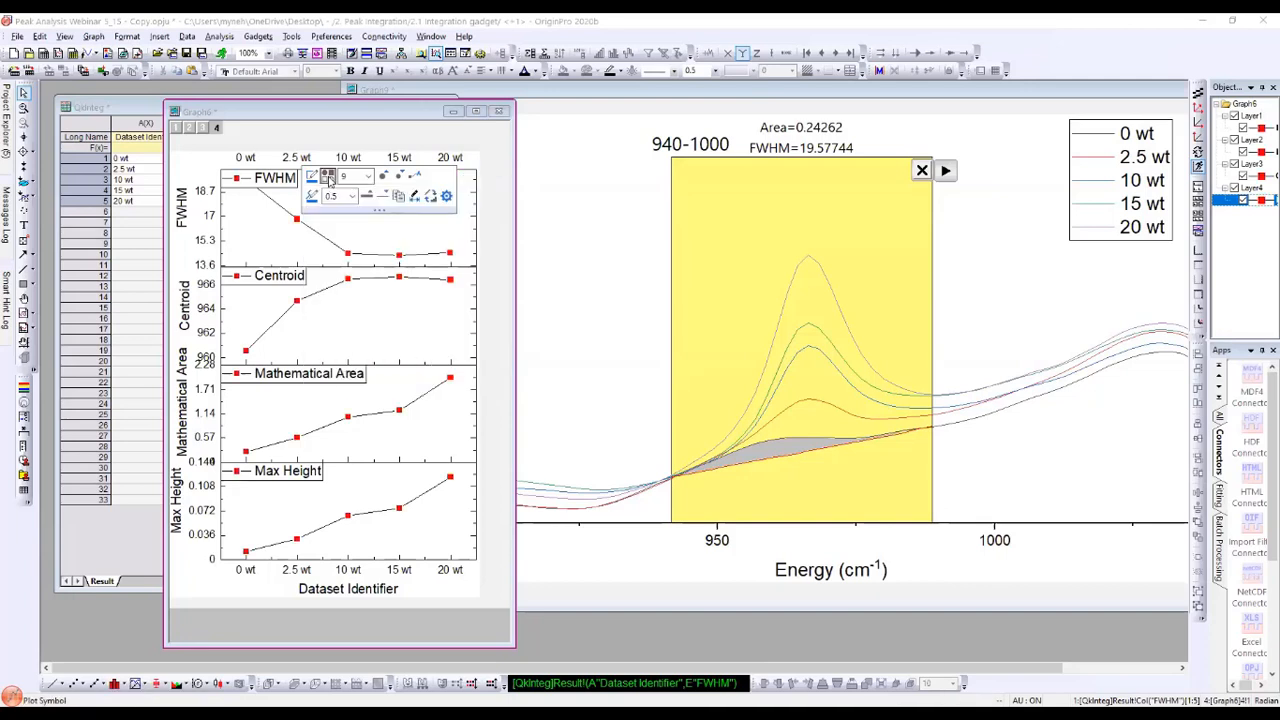
click(327, 177)
click(248, 210)
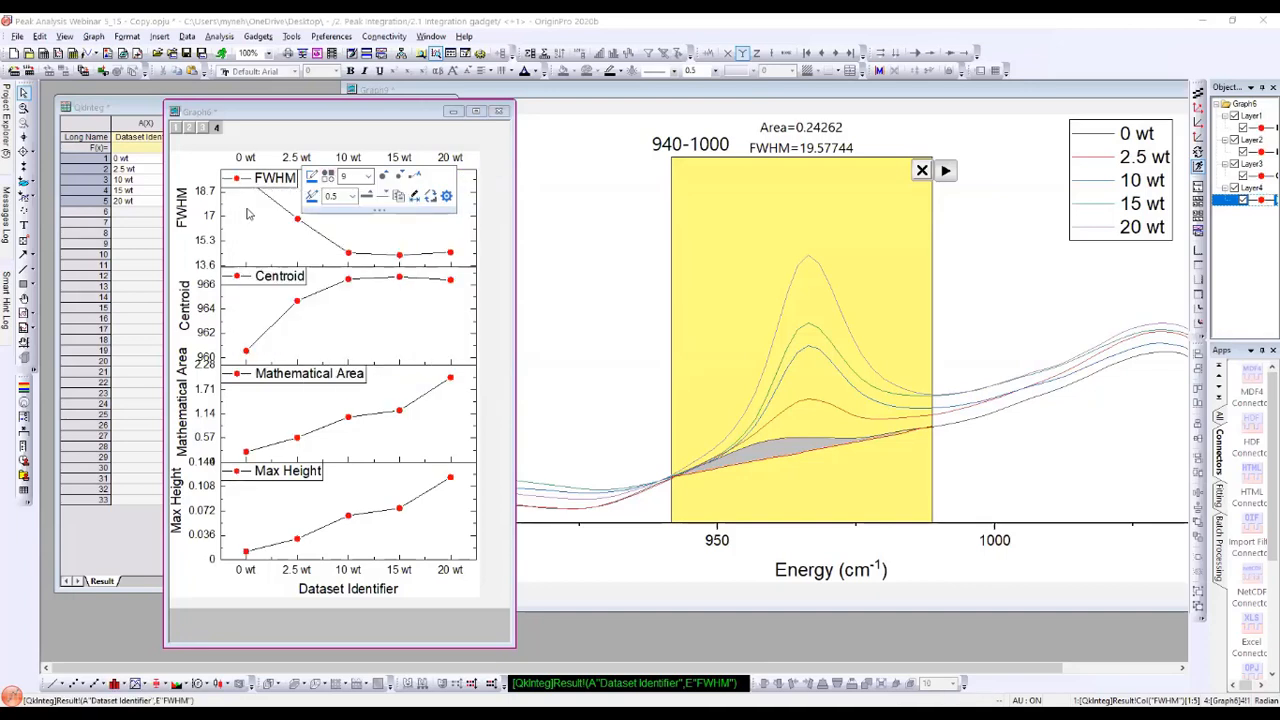
click(385, 178)
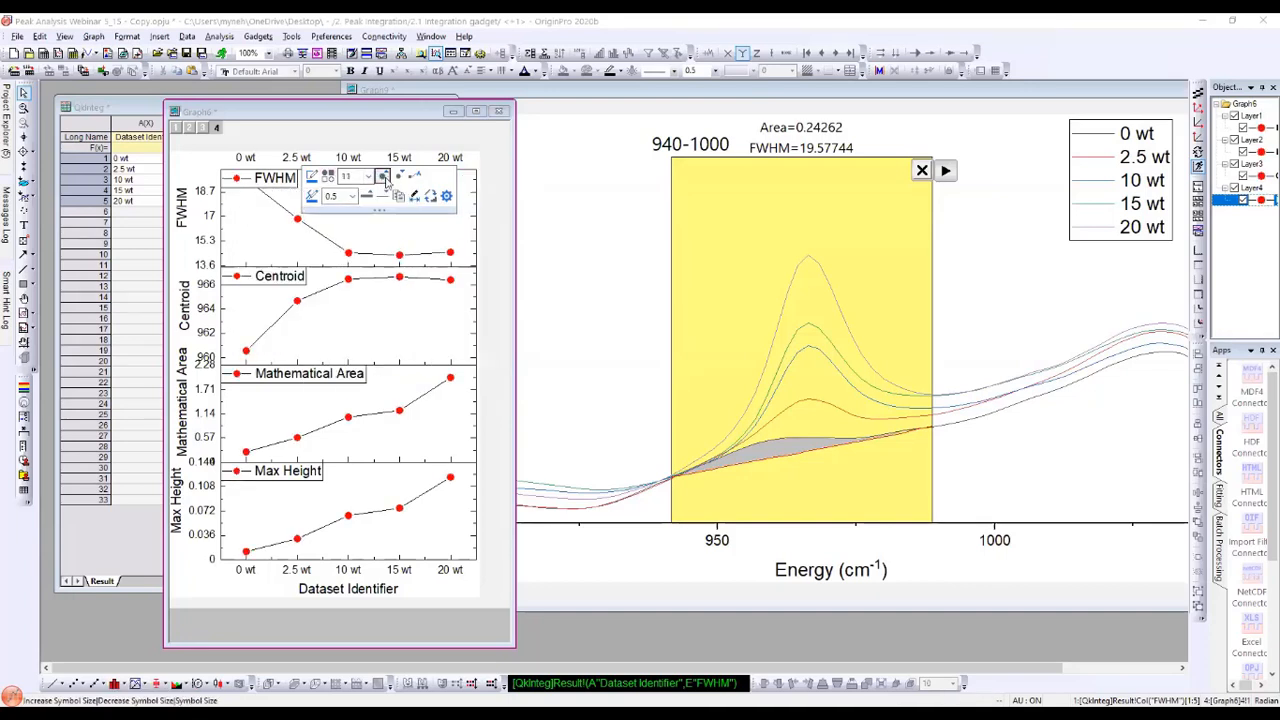
click(385, 178)
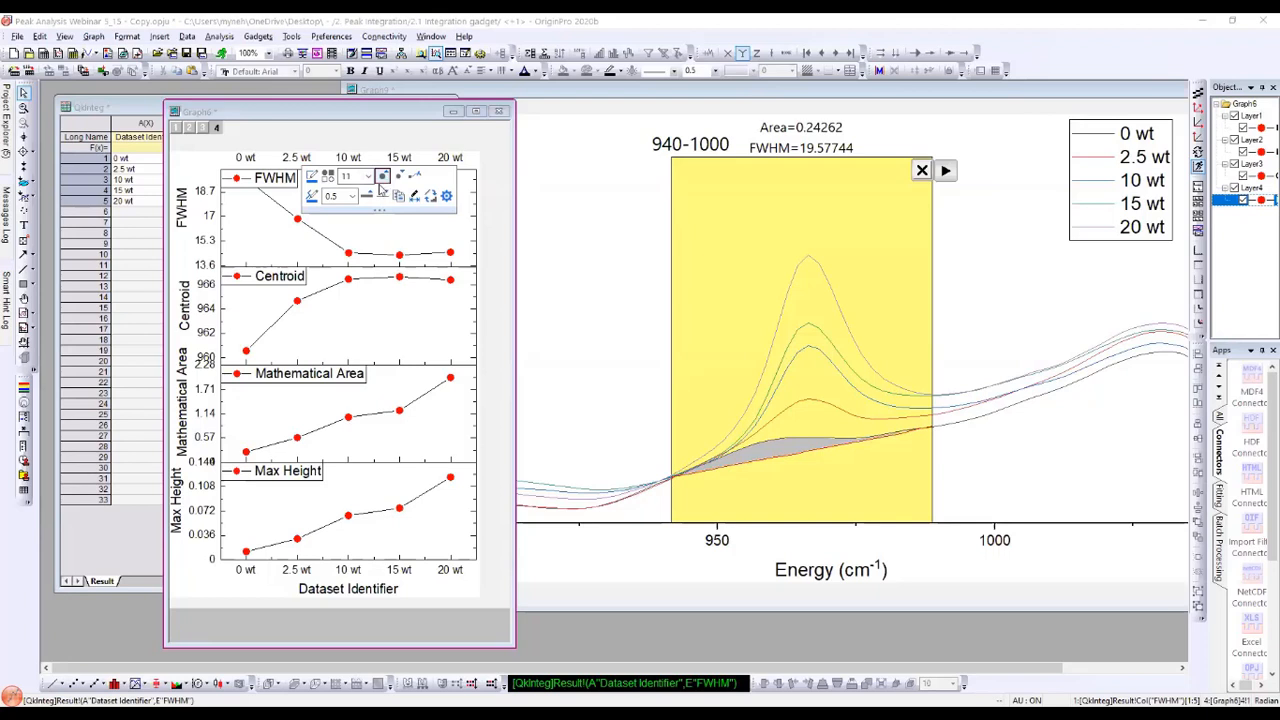
Step: Widen the stacked graph's window slightly and reduce the Y-axis tick labels to font size 13
click(479, 248)
drag(517, 261, 531, 261)
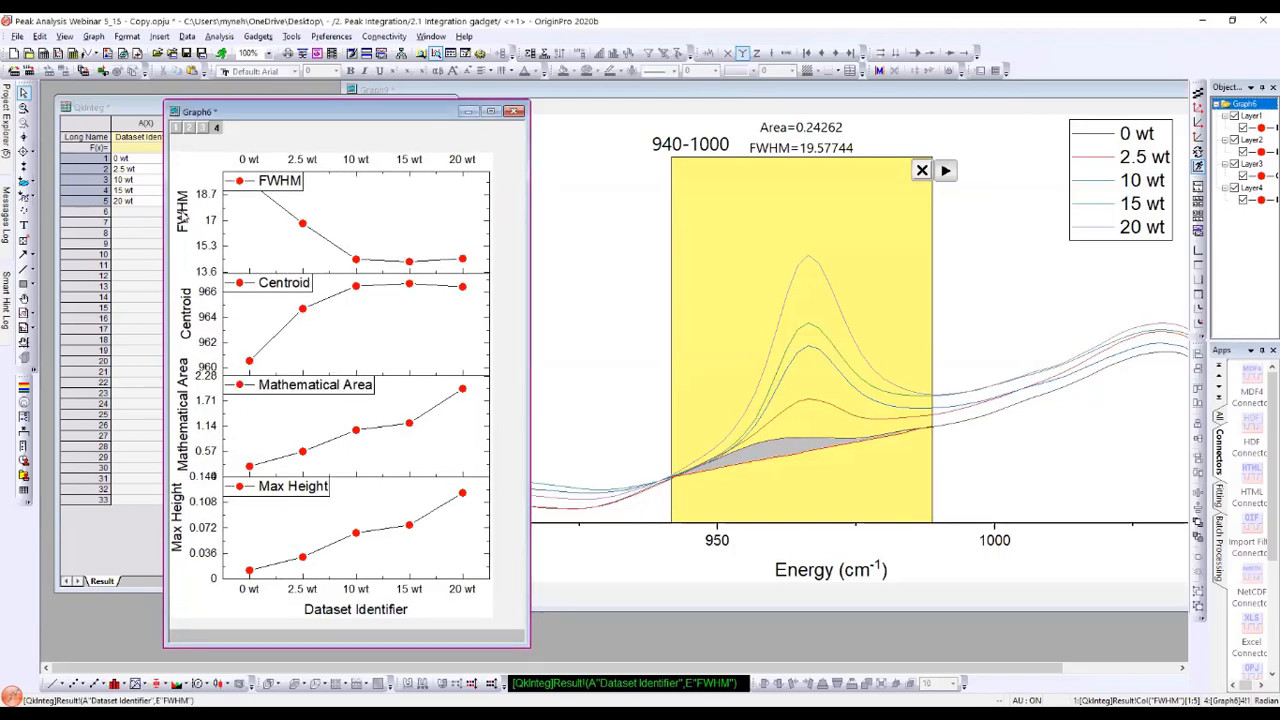
click(184, 215)
click(210, 193)
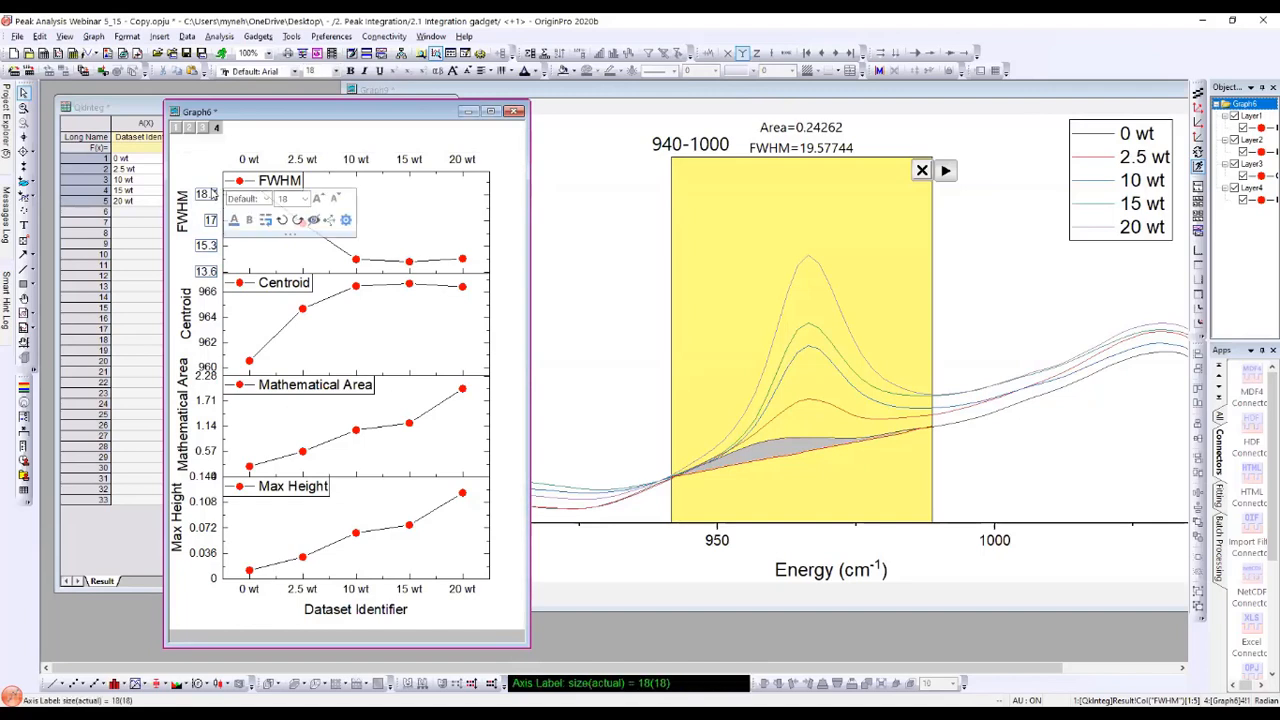
click(336, 199)
click(336, 199)
click(336, 199)
click(336, 199)
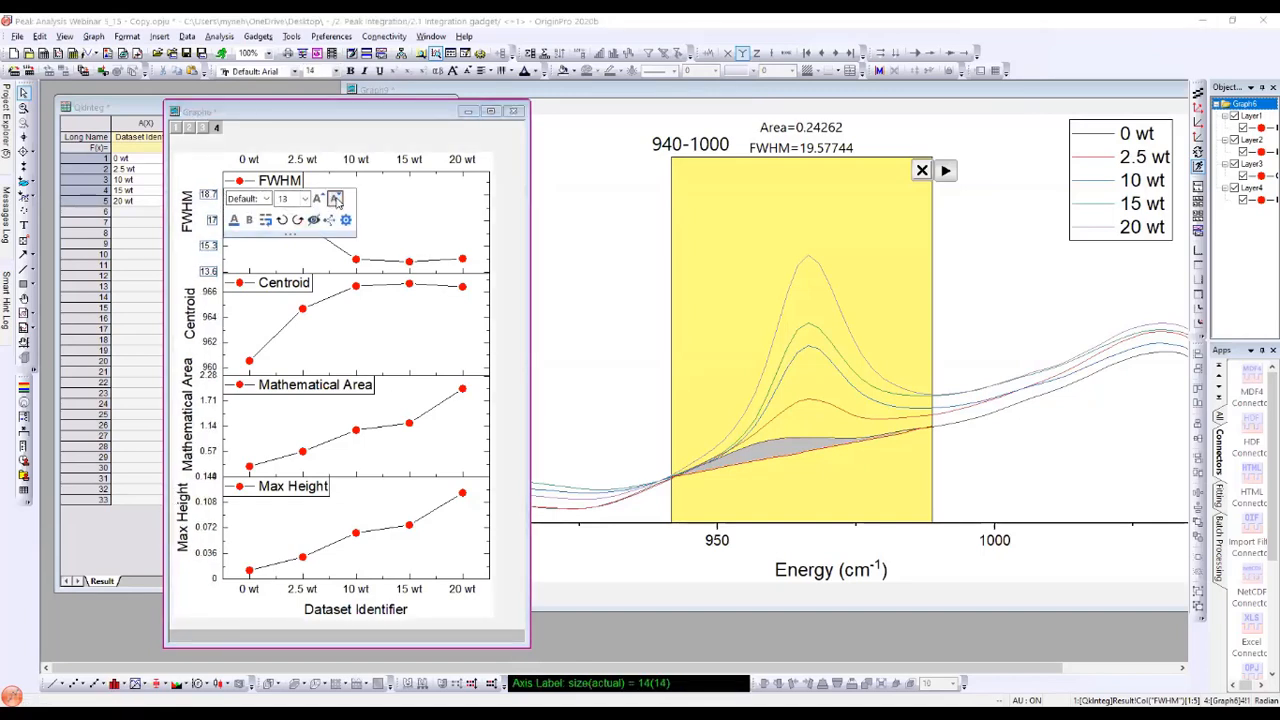
click(336, 199)
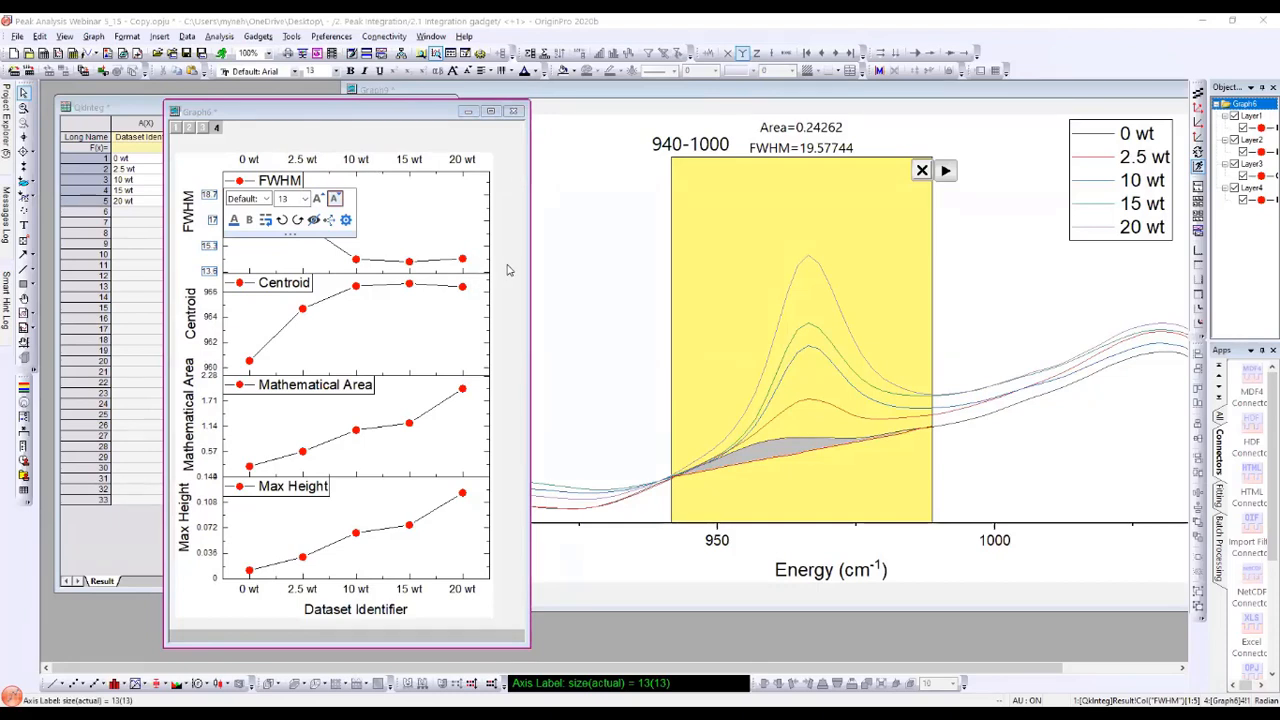
Step: Reduce the panels' Y-axis titles to font size 18, starting from the FWHM title
click(185, 215)
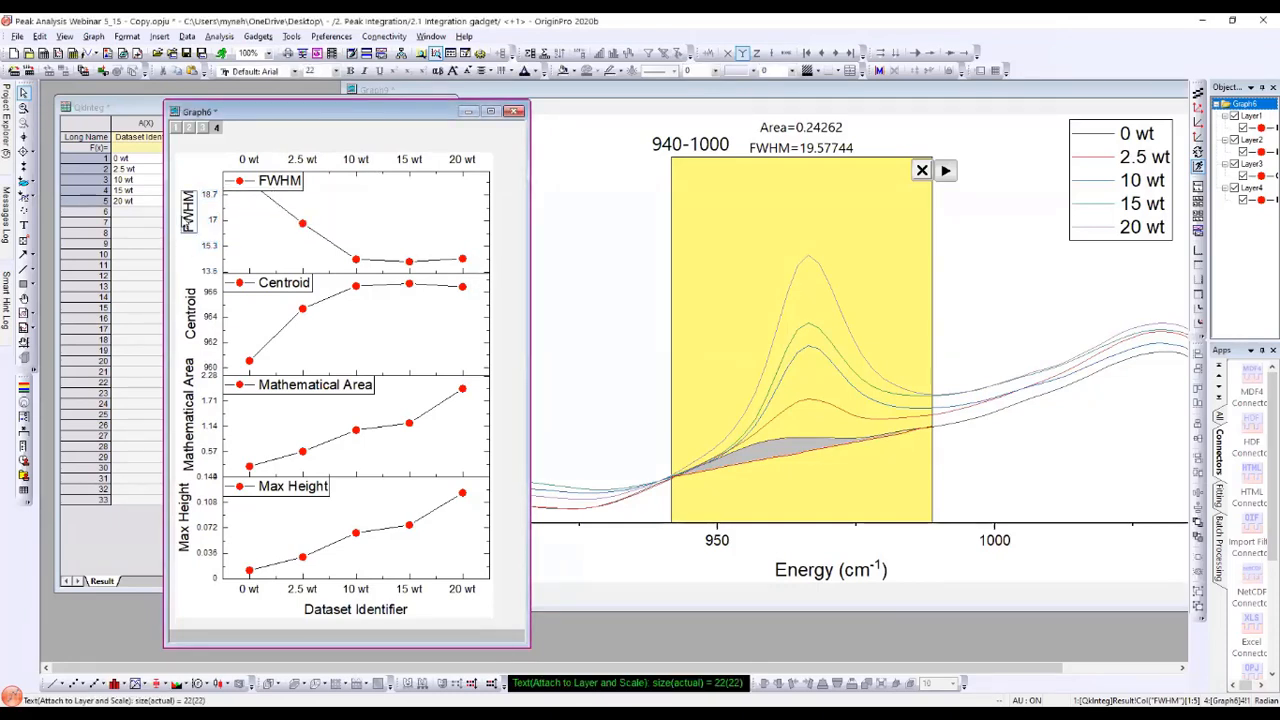
click(316, 202)
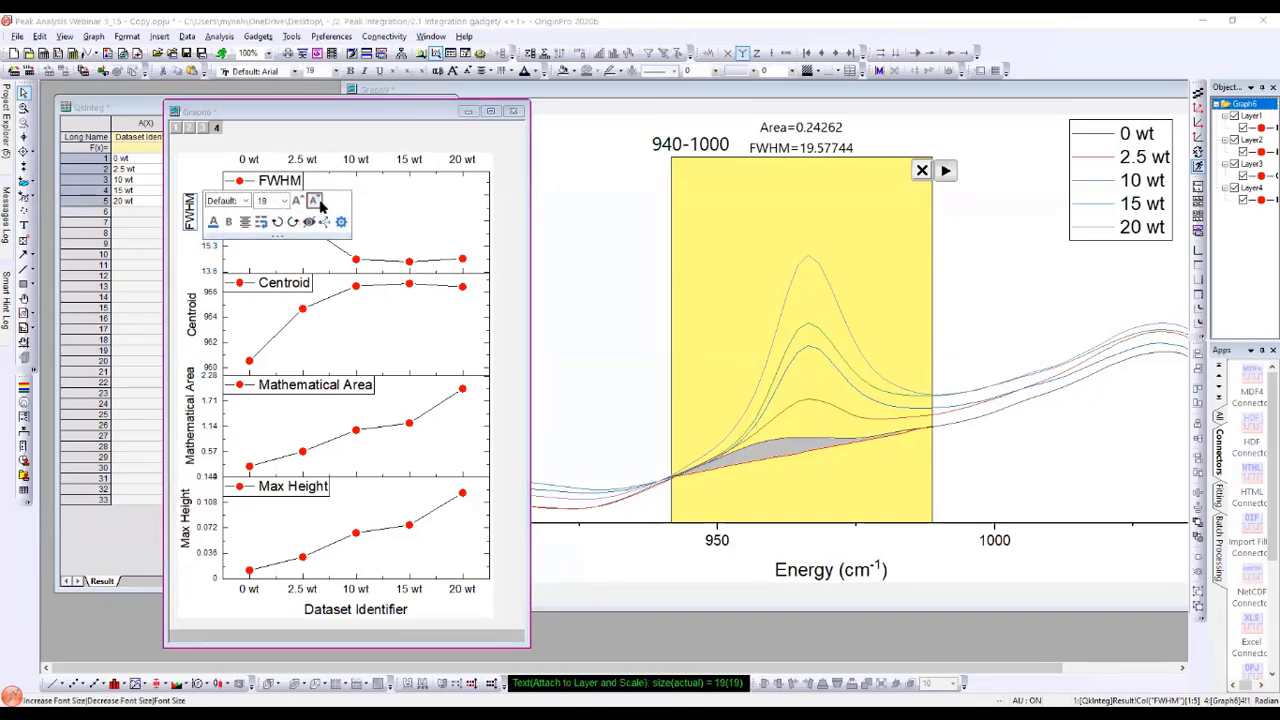
click(316, 202)
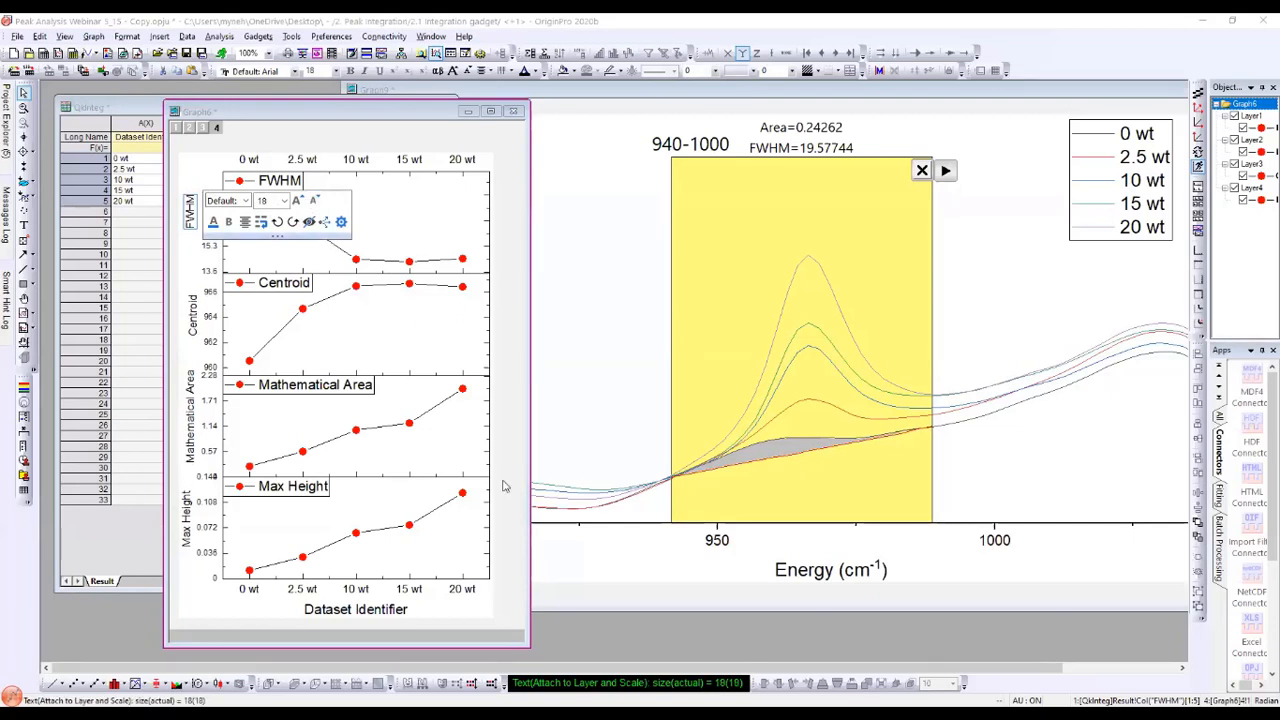
click(506, 486)
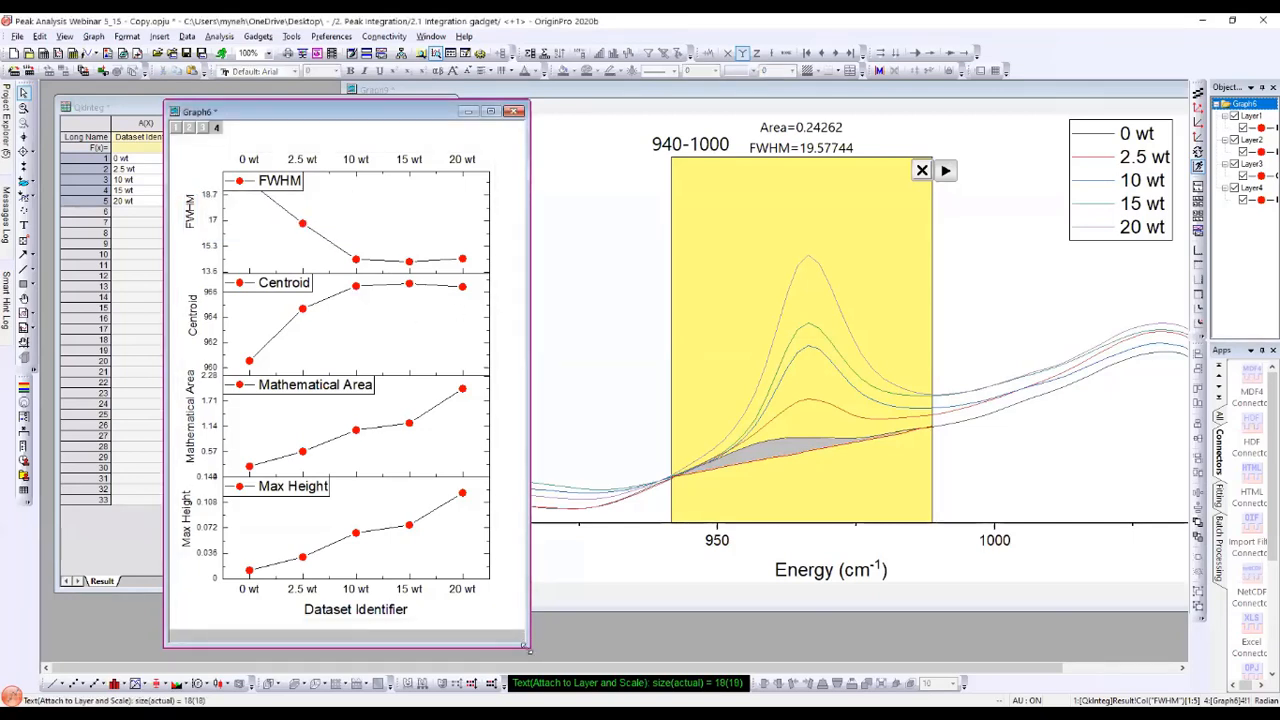
Step: Shrink the stacked graph's window, place it over the result sheet, and bring Graph9 forward with its Absorbance axis in view
drag(526, 647, 493, 566)
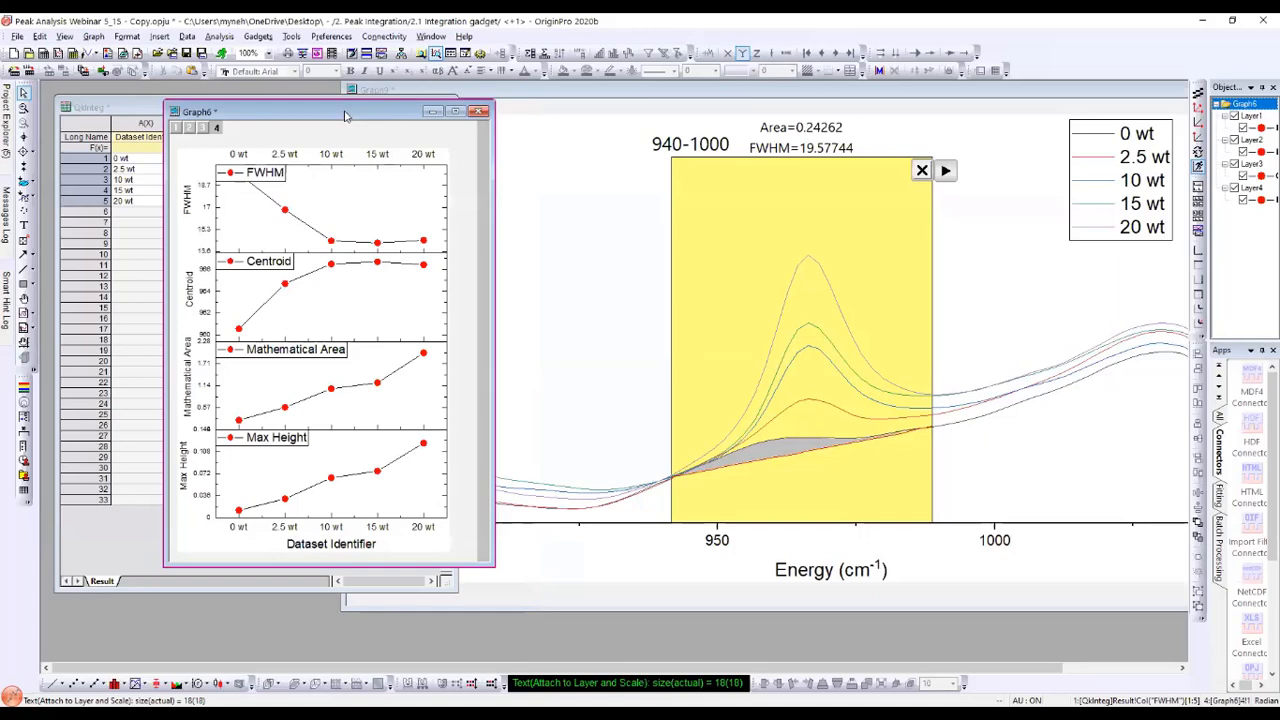
drag(344, 117, 254, 167)
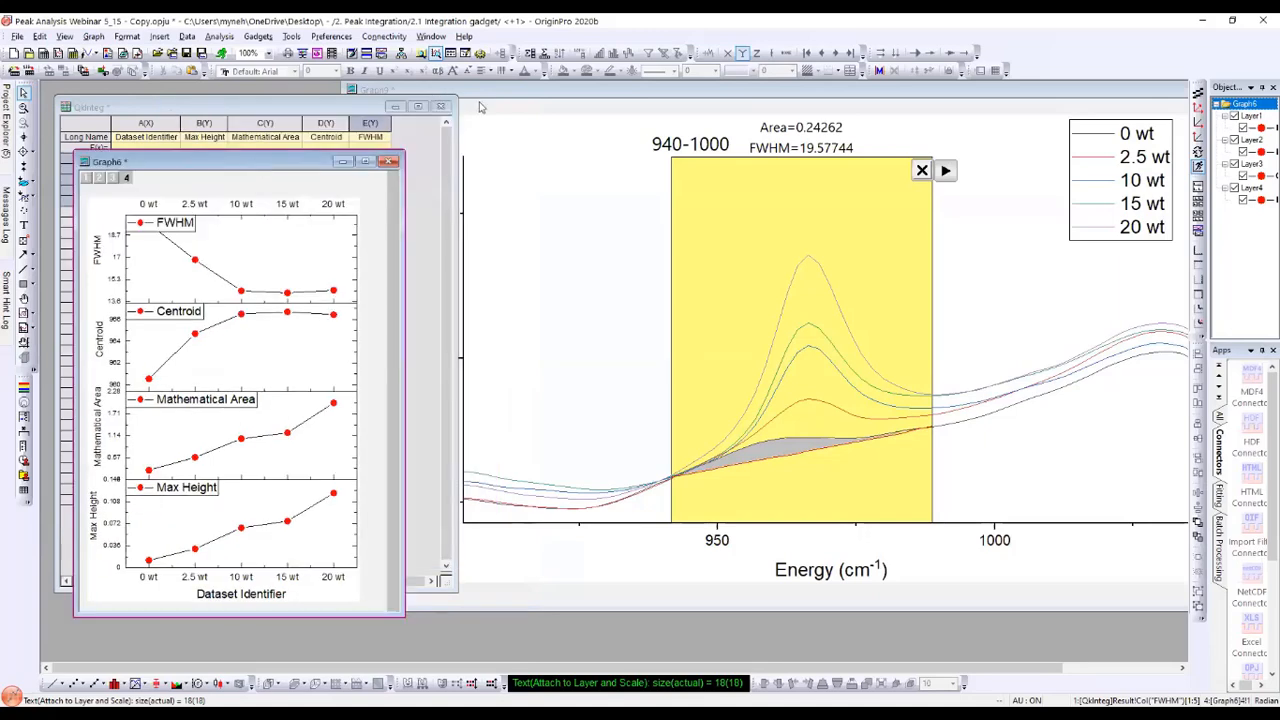
click(548, 100)
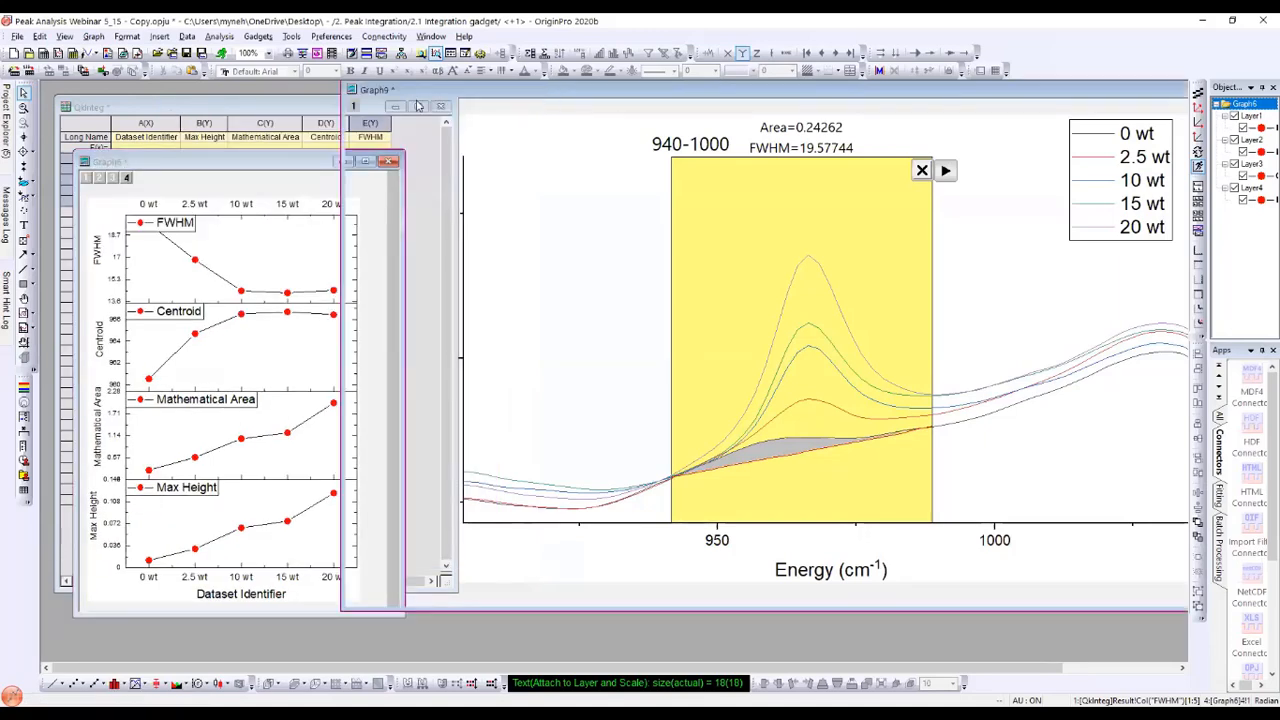
drag(548, 100, 377, 94)
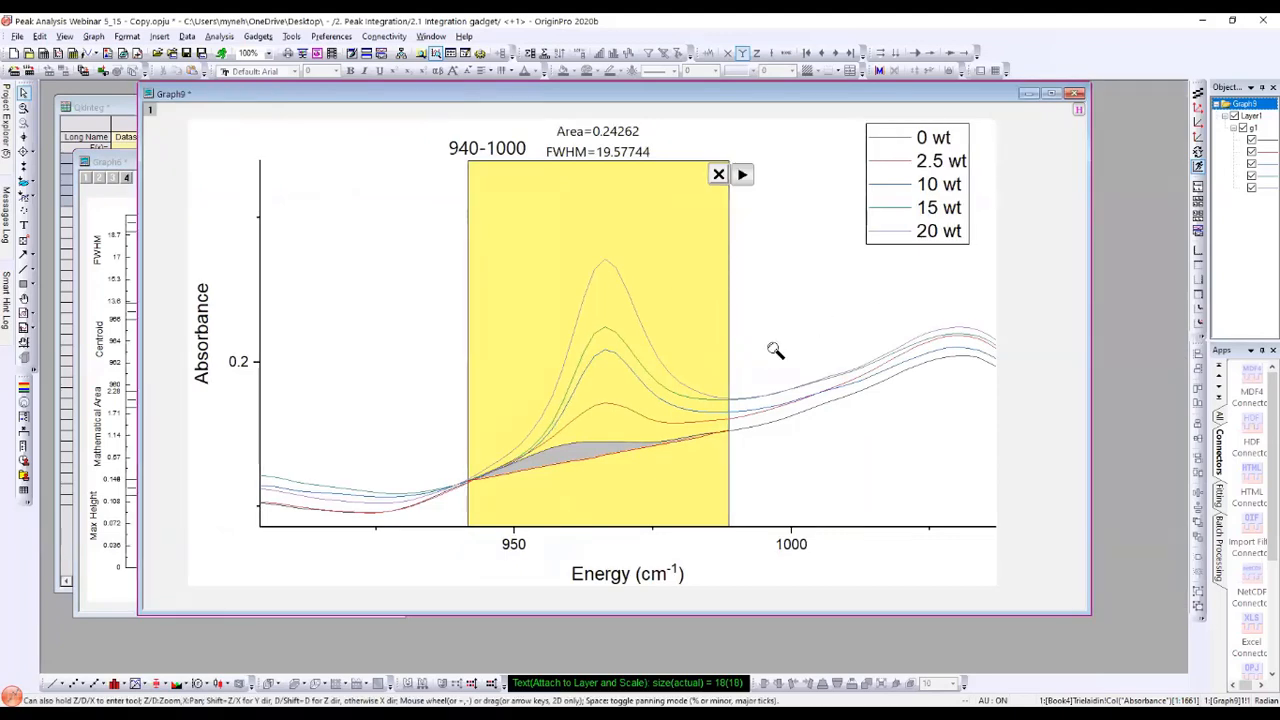
Step: Widen Graph9's energy range to about 845–1060 and fit the integration region around the second peak, about 1003 to 1046 cm⁻¹
scroll(775, 350, down, 2)
scroll(775, 350, down, 1)
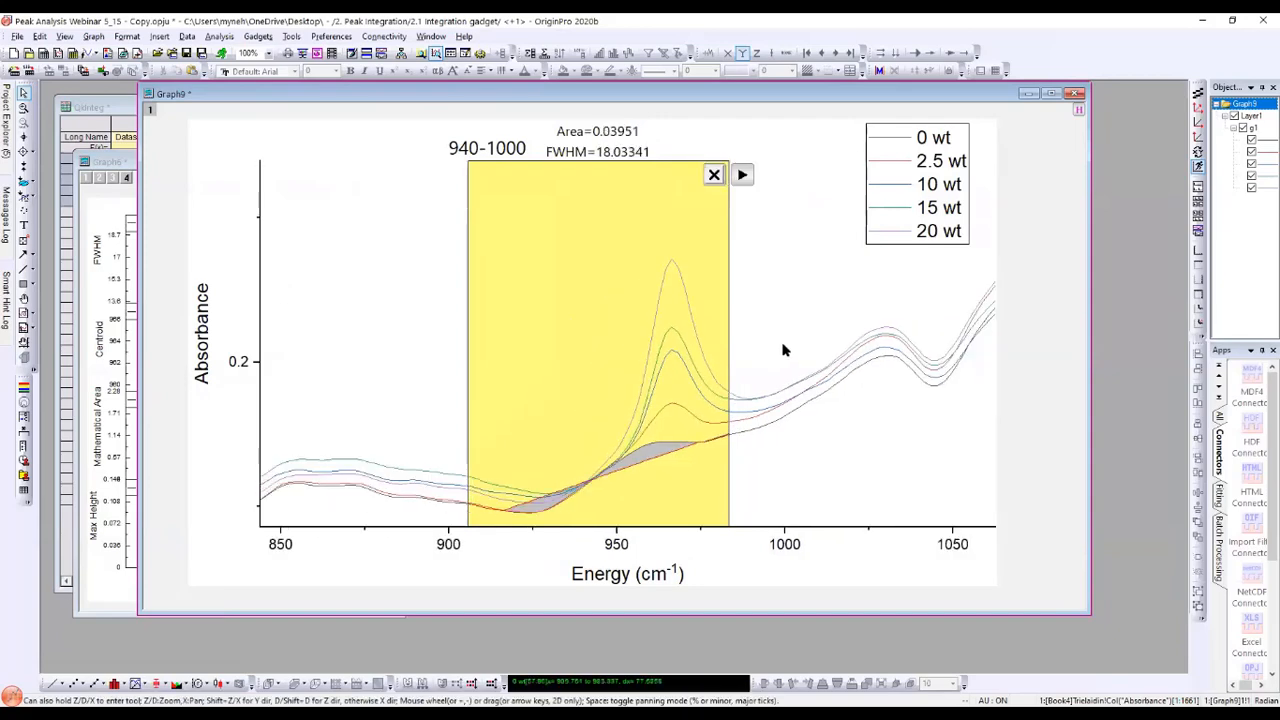
double_click(648, 267)
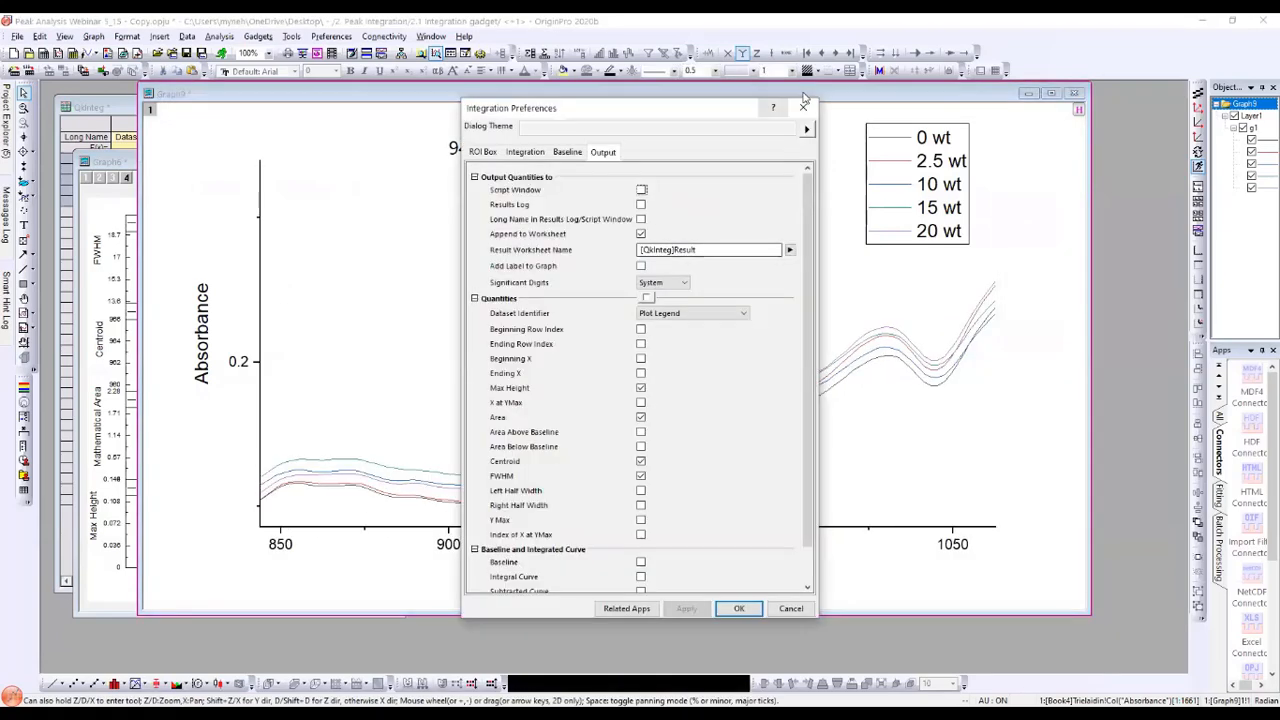
key(Escape)
drag(632, 250, 841, 256)
drag(680, 346, 795, 343)
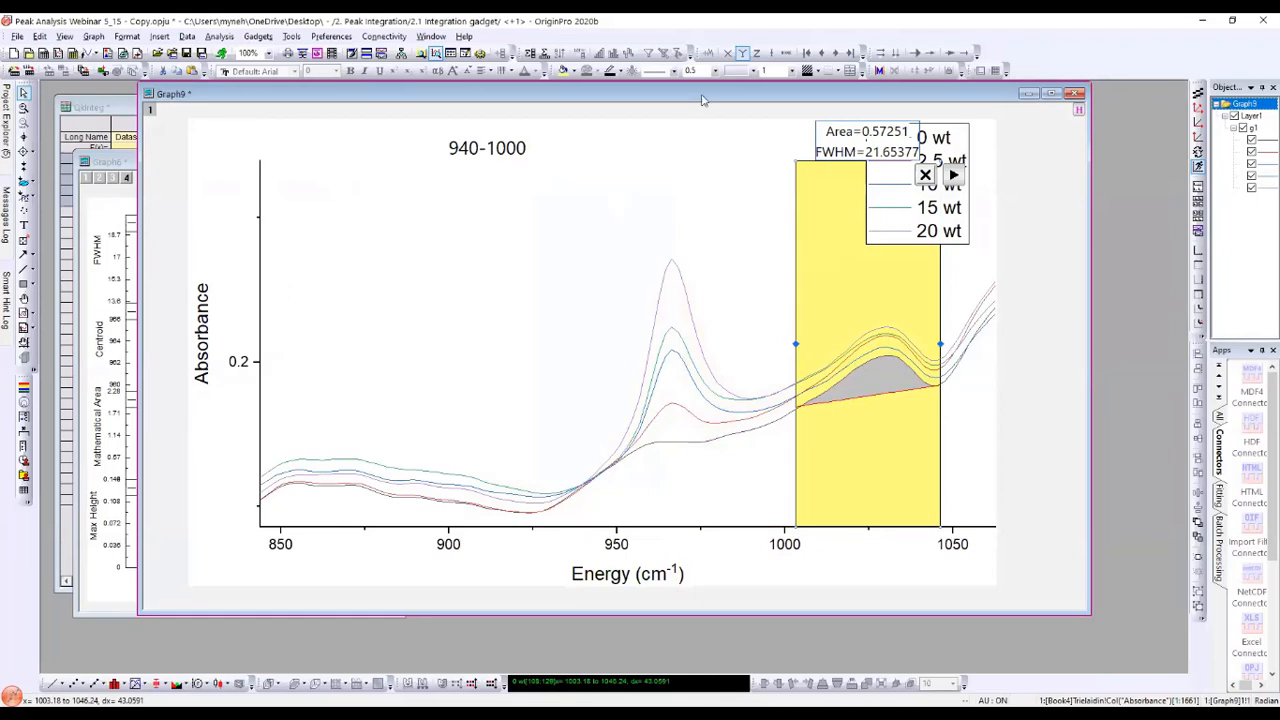
drag(706, 100, 786, 114)
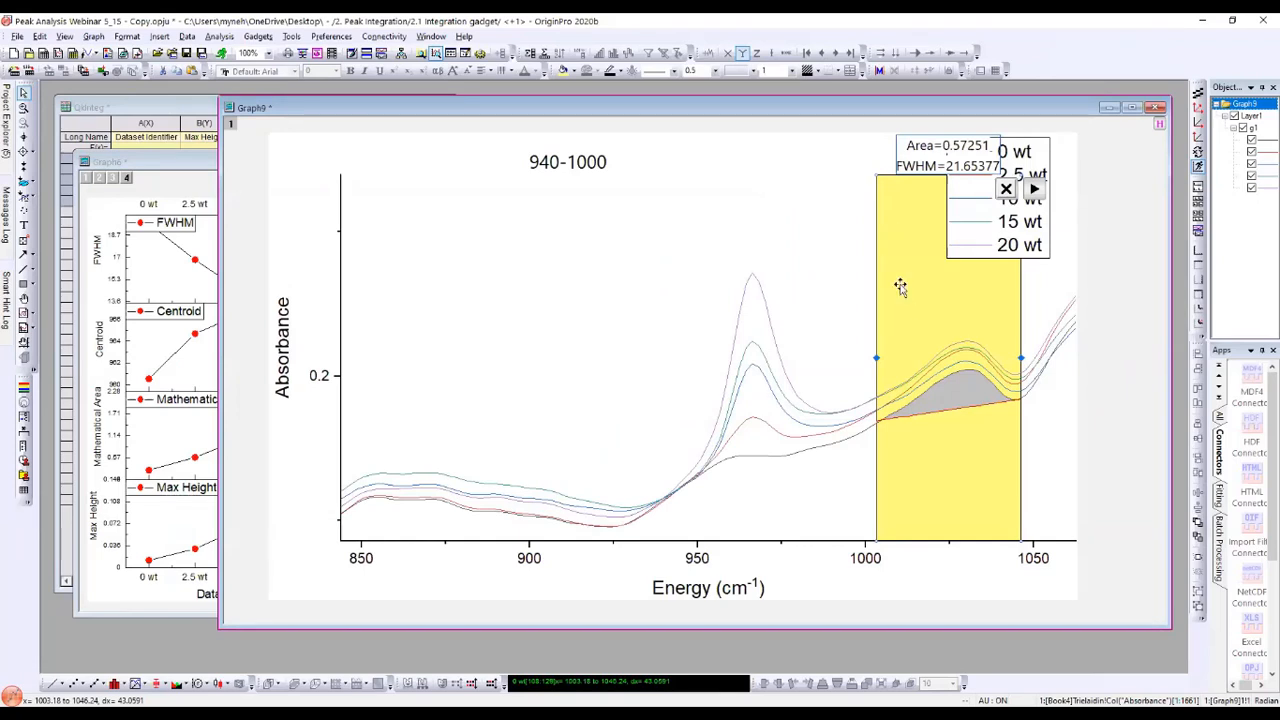
Step: Append the second peak's integration results for all curves to the QkInteg sheet and bring that sheet forward
click(148, 107)
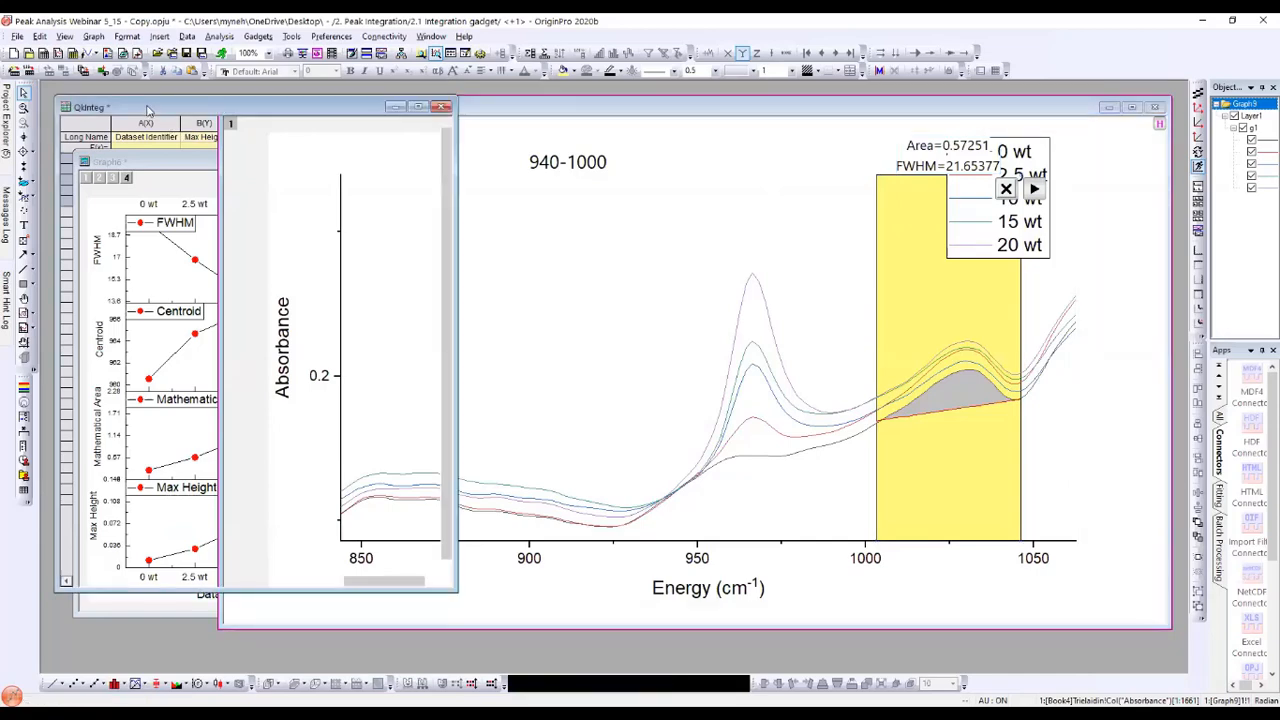
click(1034, 189)
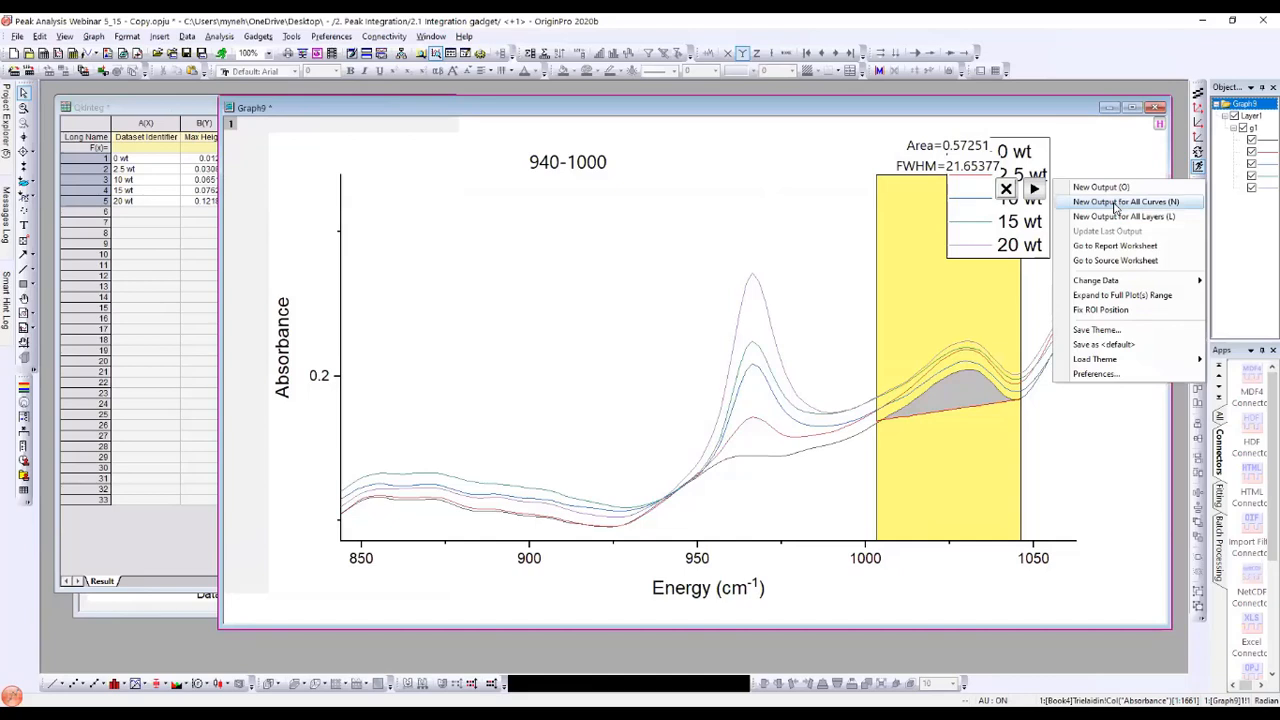
click(1115, 203)
click(175, 108)
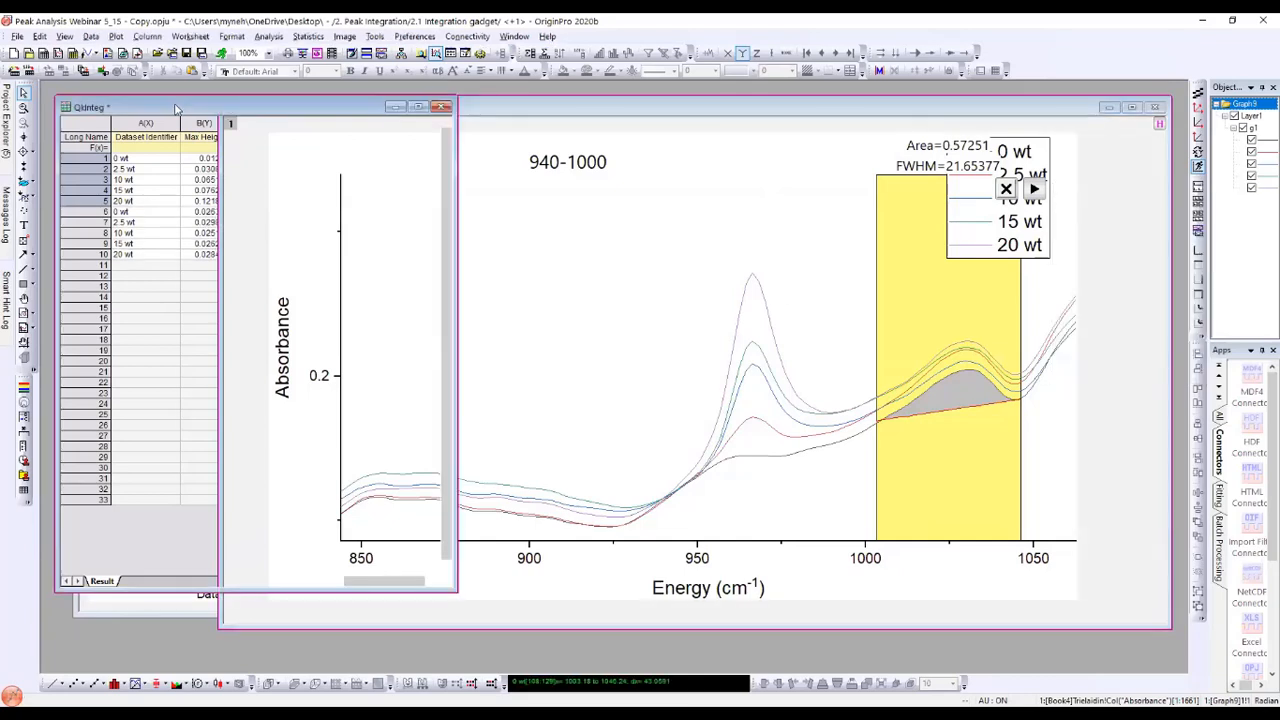
click(422, 212)
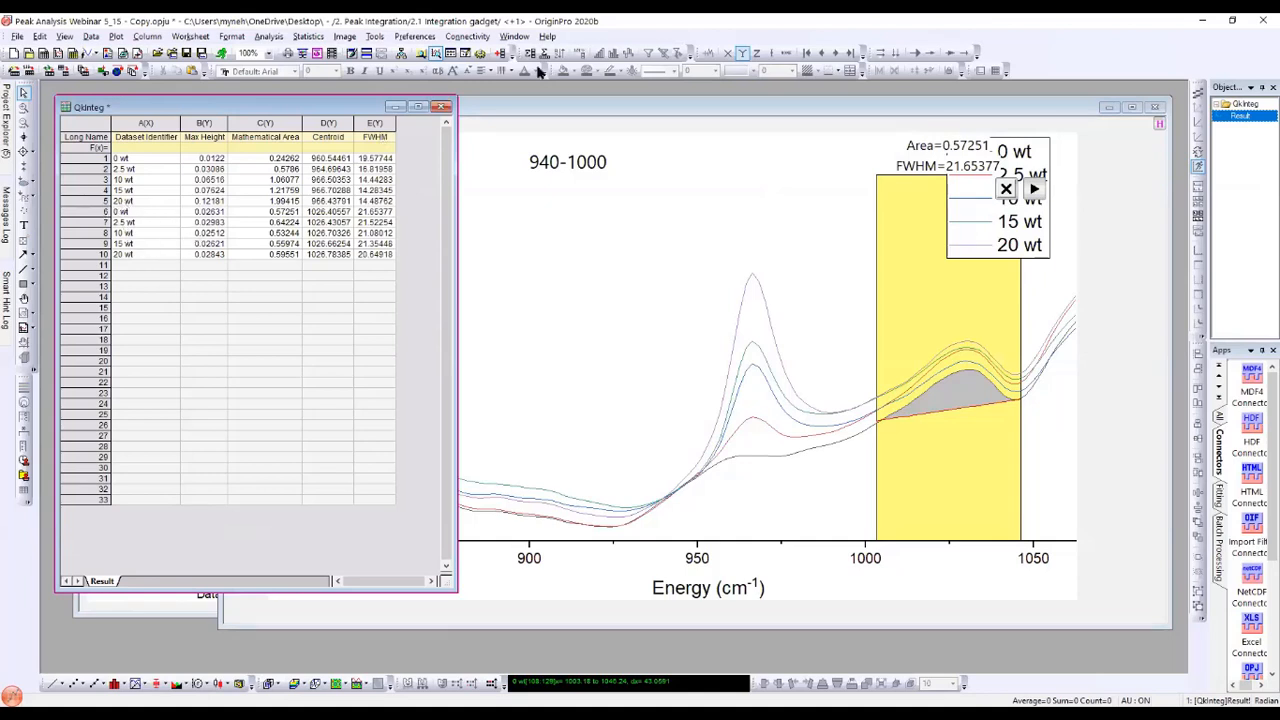
Step: Arrange the QkInteg result sheet, the stacked Graph6 and Graph9 side by side, keeping the second peak's region in view
click(520, 110)
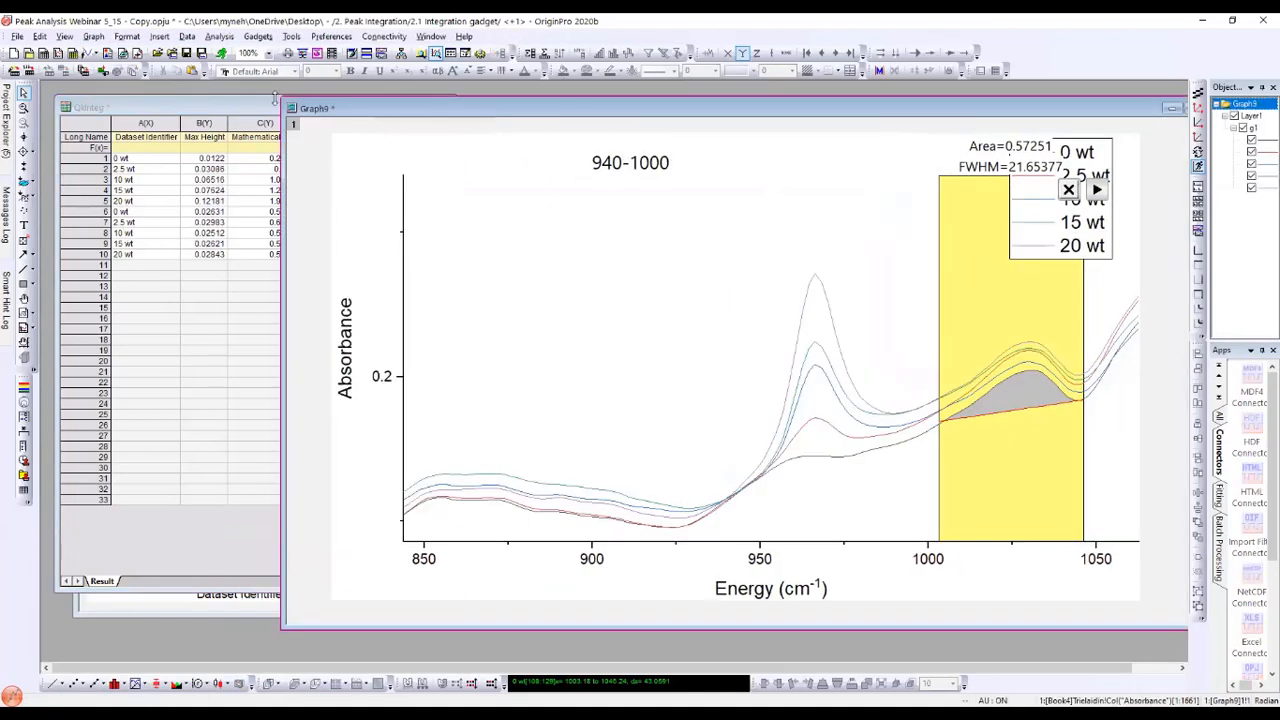
drag(281, 98, 602, 91)
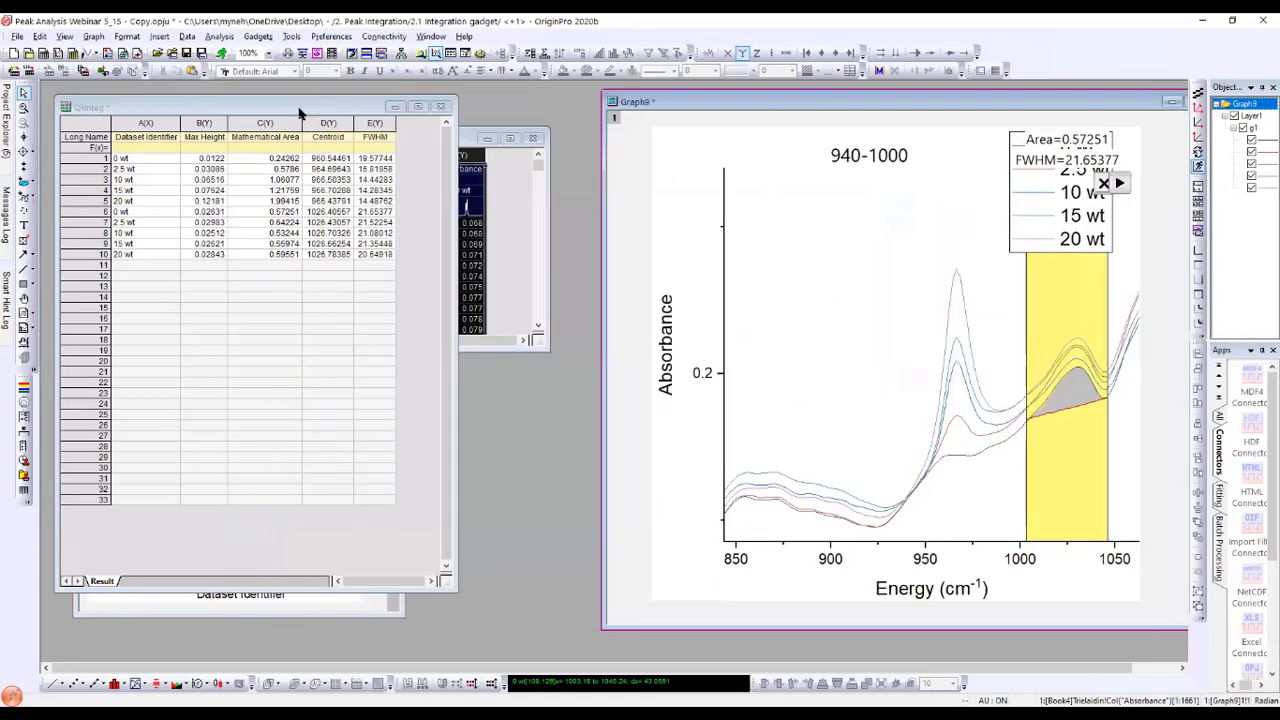
click(301, 110)
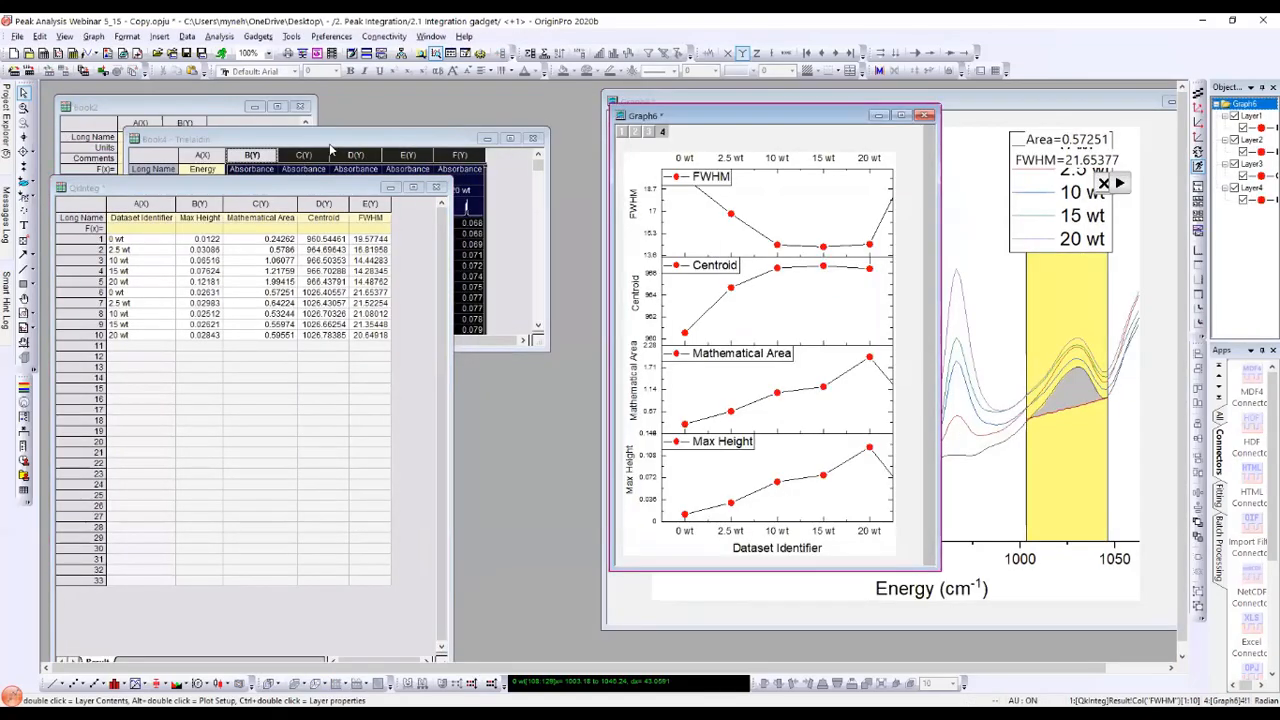
drag(302, 188, 347, 128)
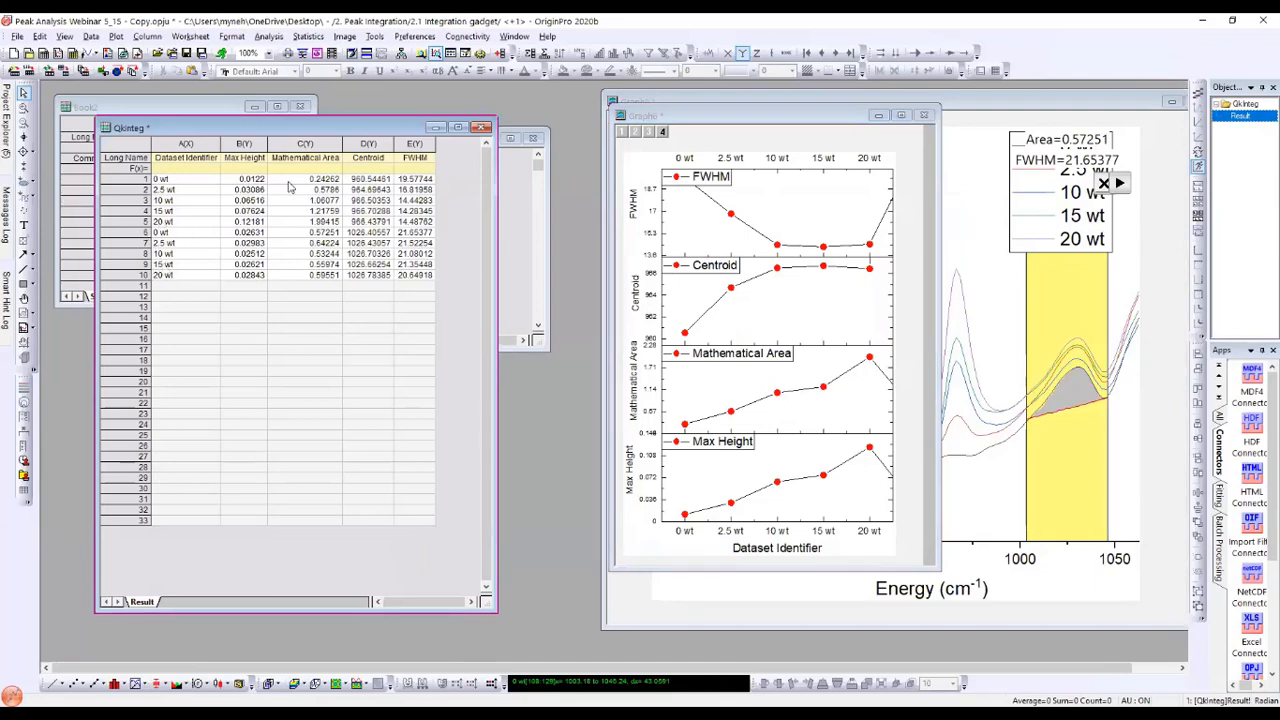
drag(719, 117, 700, 96)
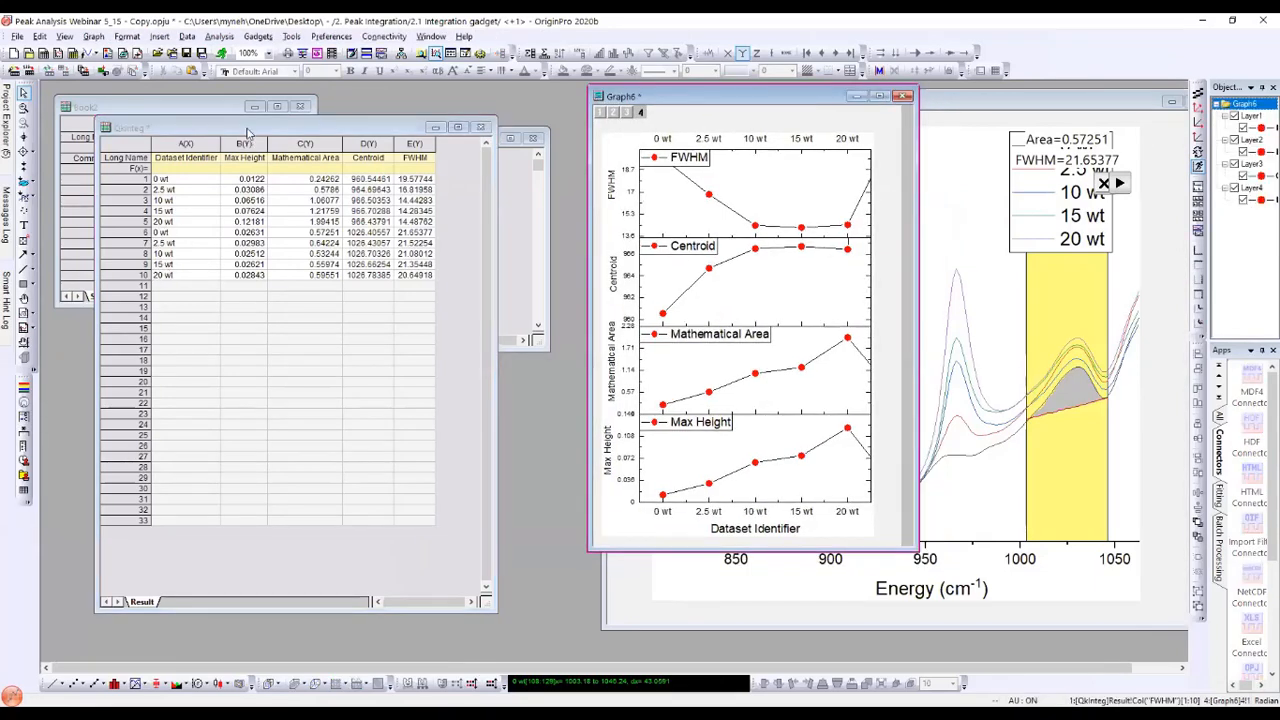
Step: Move the QkInteg result window up beside the stacked graph and duplicate its workbook with the data
click(249, 128)
drag(249, 128, 212, 115)
click(367, 55)
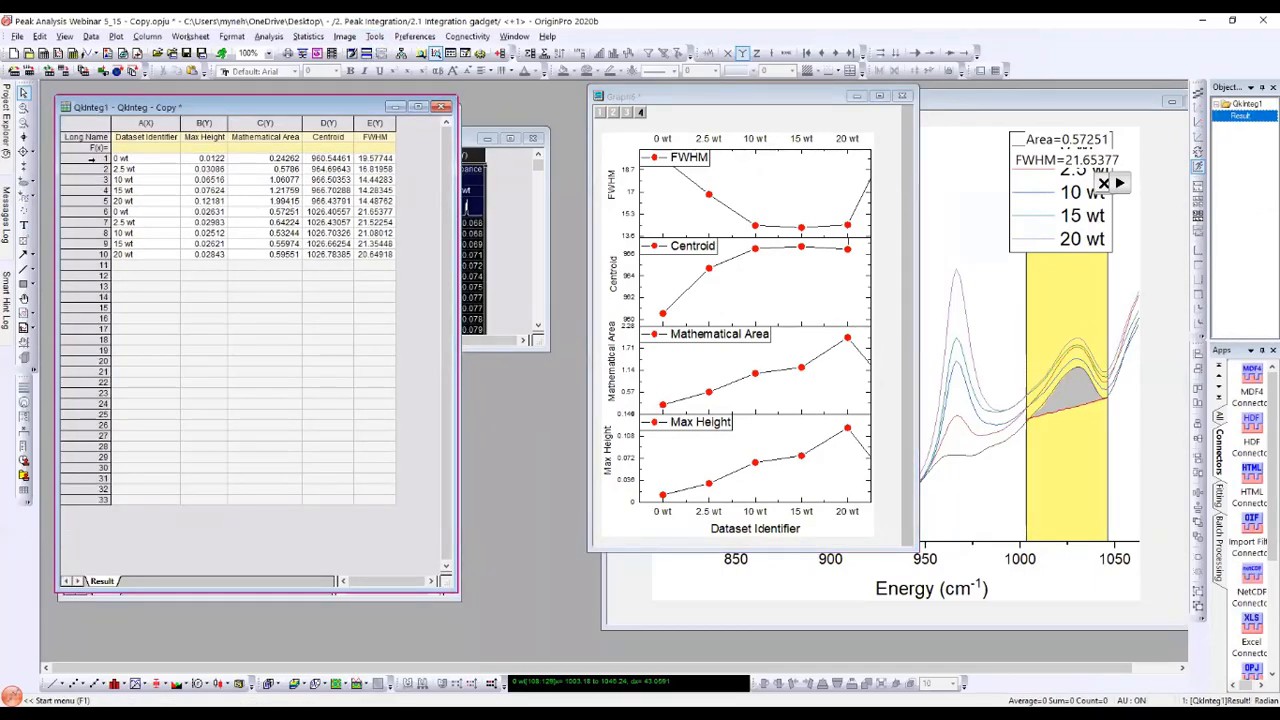
Step: Delete rows 1 to 5, the first peak's results, from the QkInteg copy and offset its window from the original
drag(91, 159, 87, 201)
right_click(165, 193)
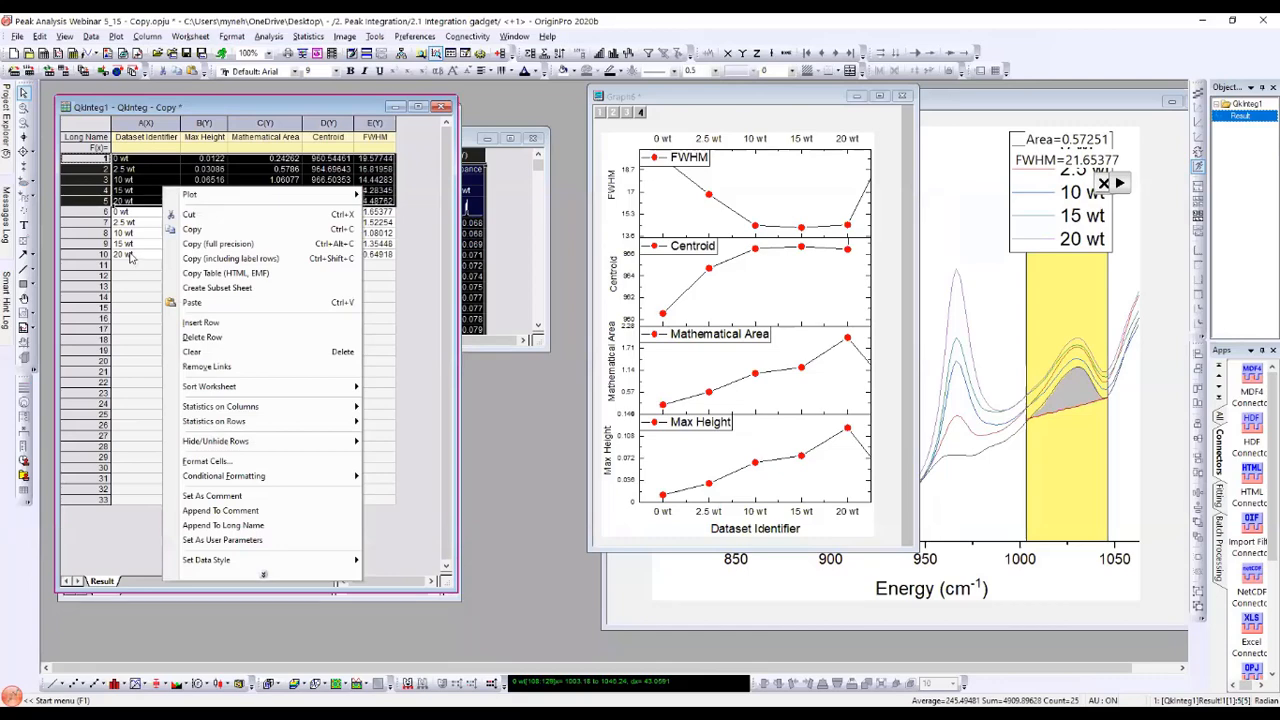
click(200, 338)
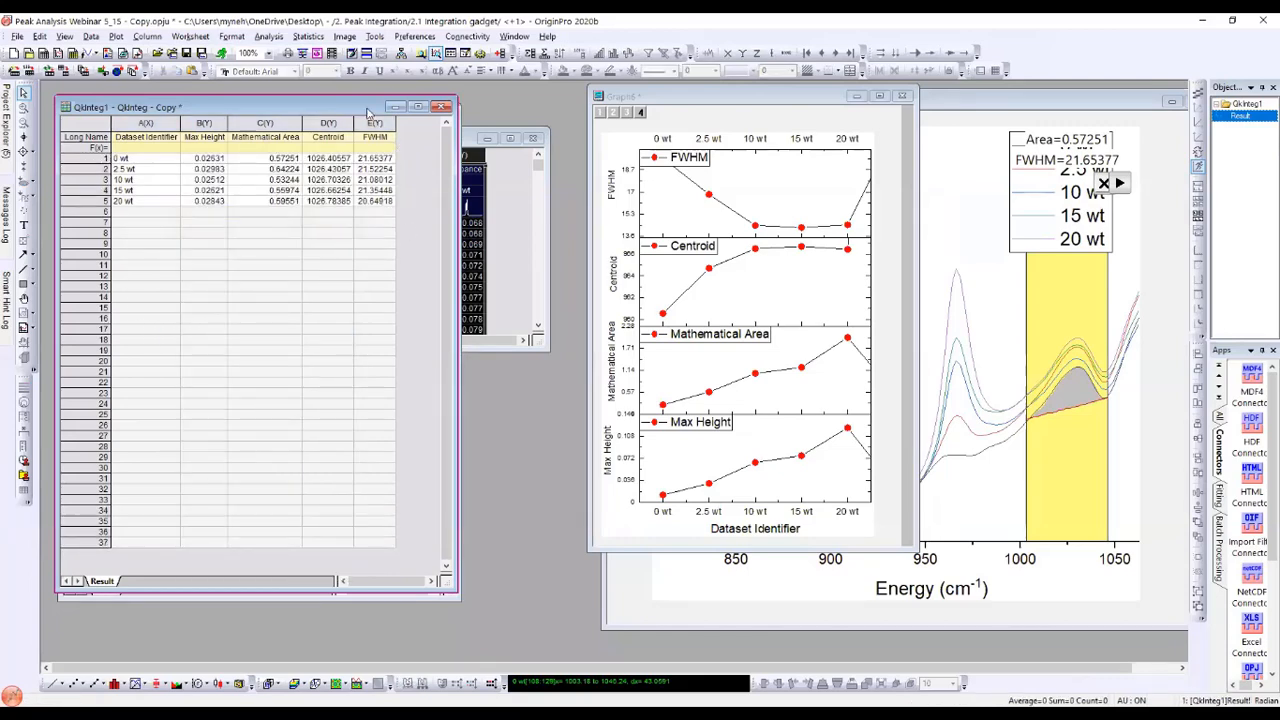
drag(368, 113, 422, 187)
Step: Duplicate Graph6 by batch plotting with the [QkInteg1 - QkInteg - Copy]Result sheet, matching columns by index and producing individual graphs
click(665, 104)
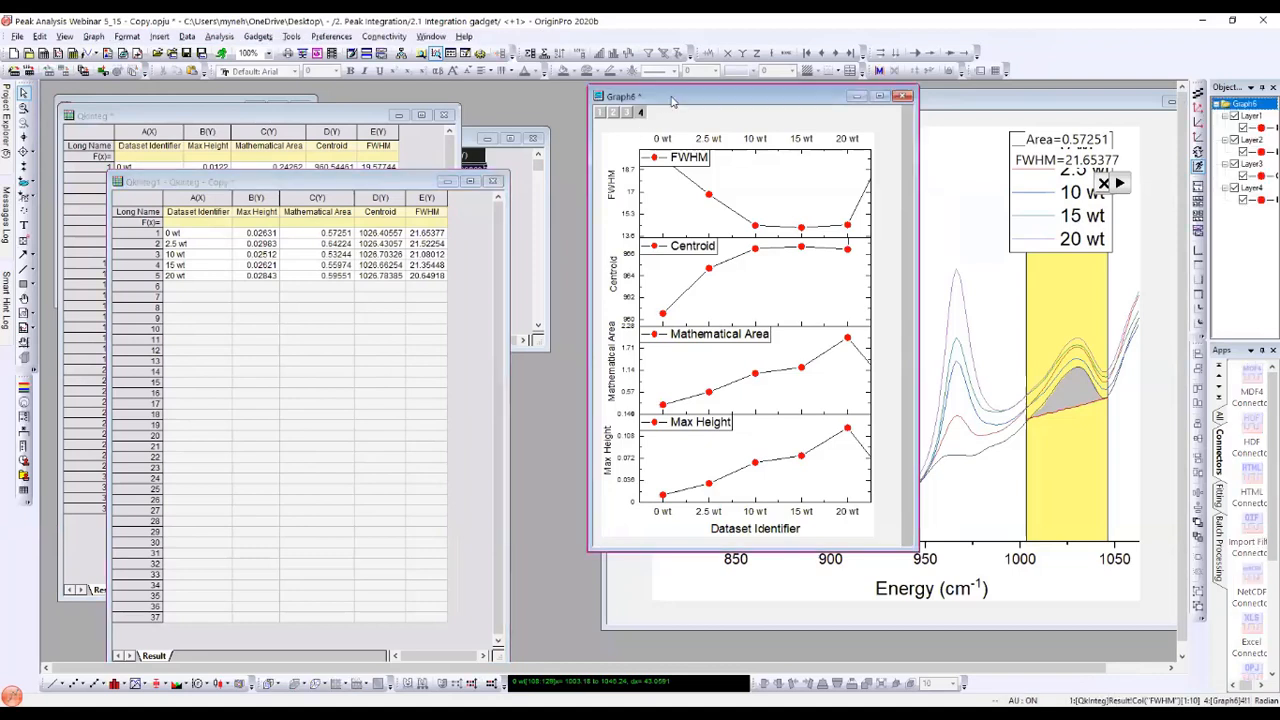
right_click(672, 100)
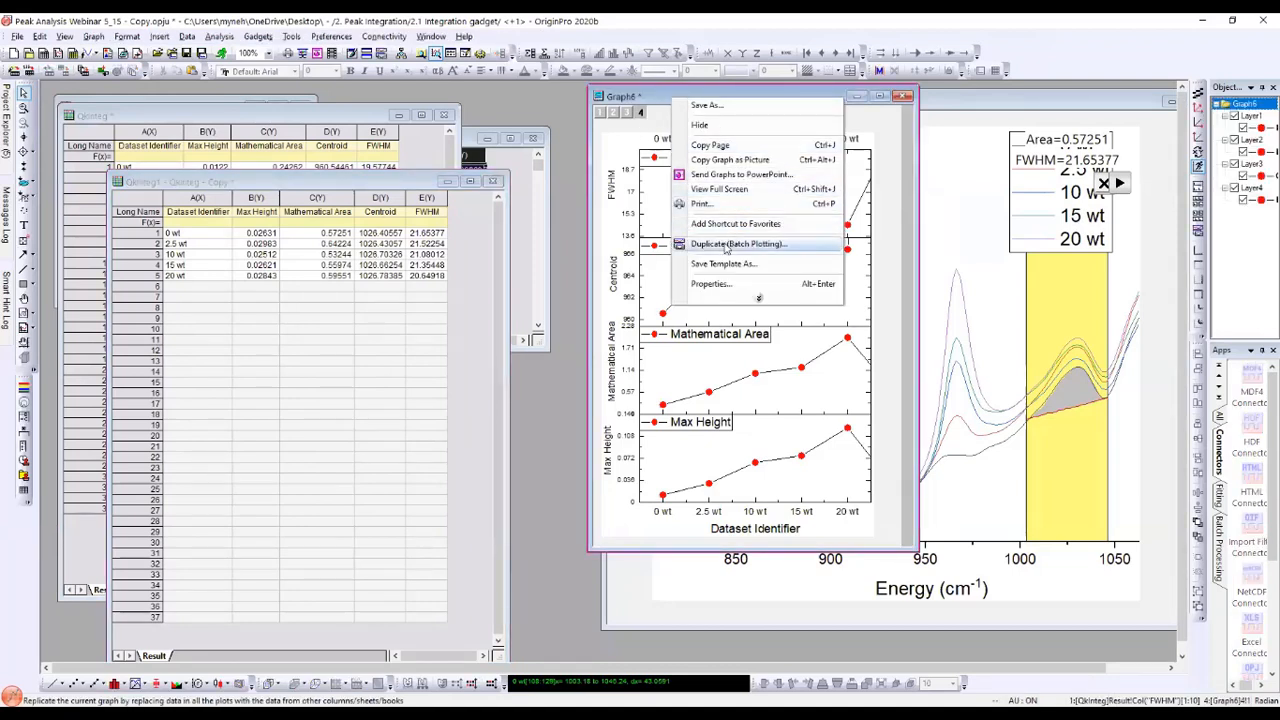
click(726, 246)
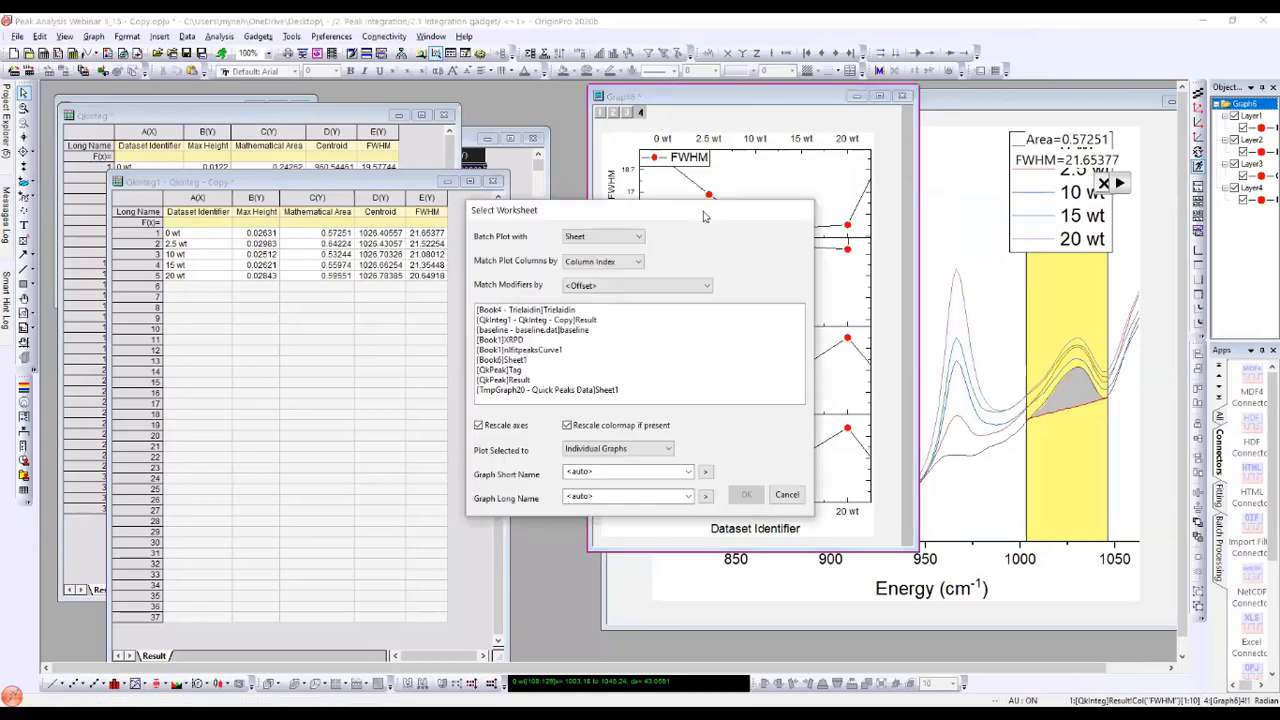
drag(702, 223, 567, 327)
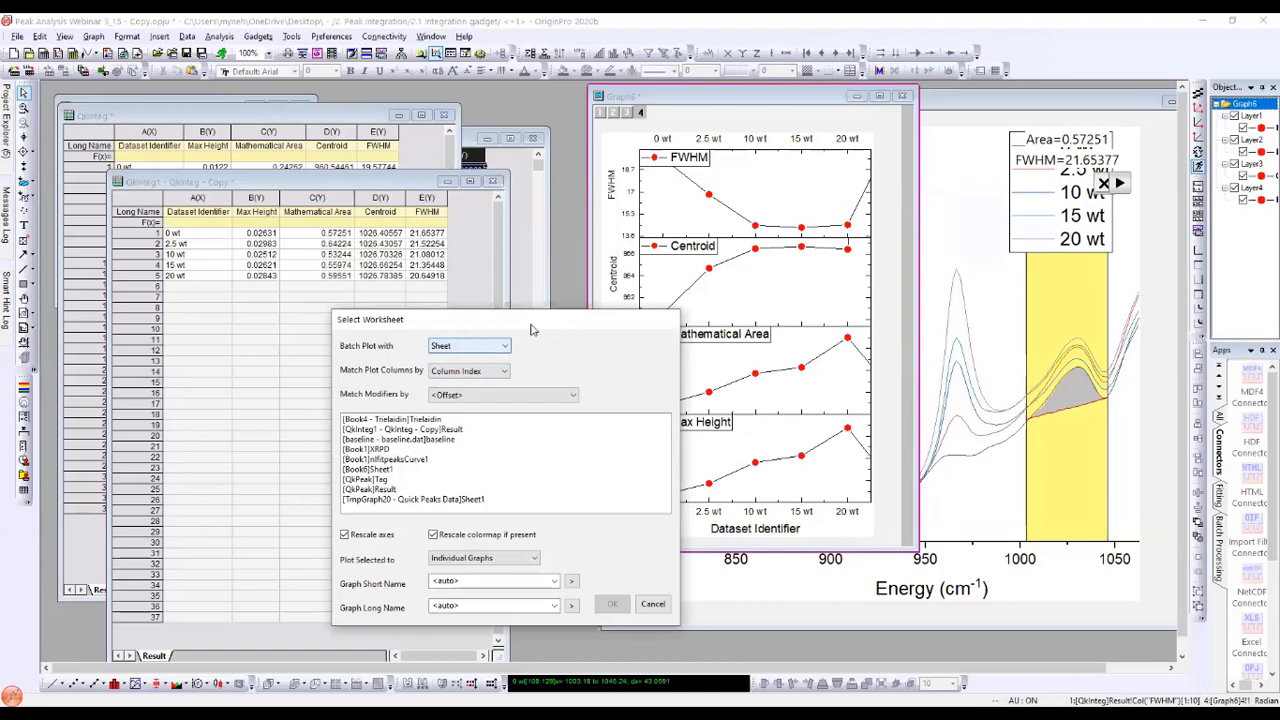
drag(535, 327, 544, 310)
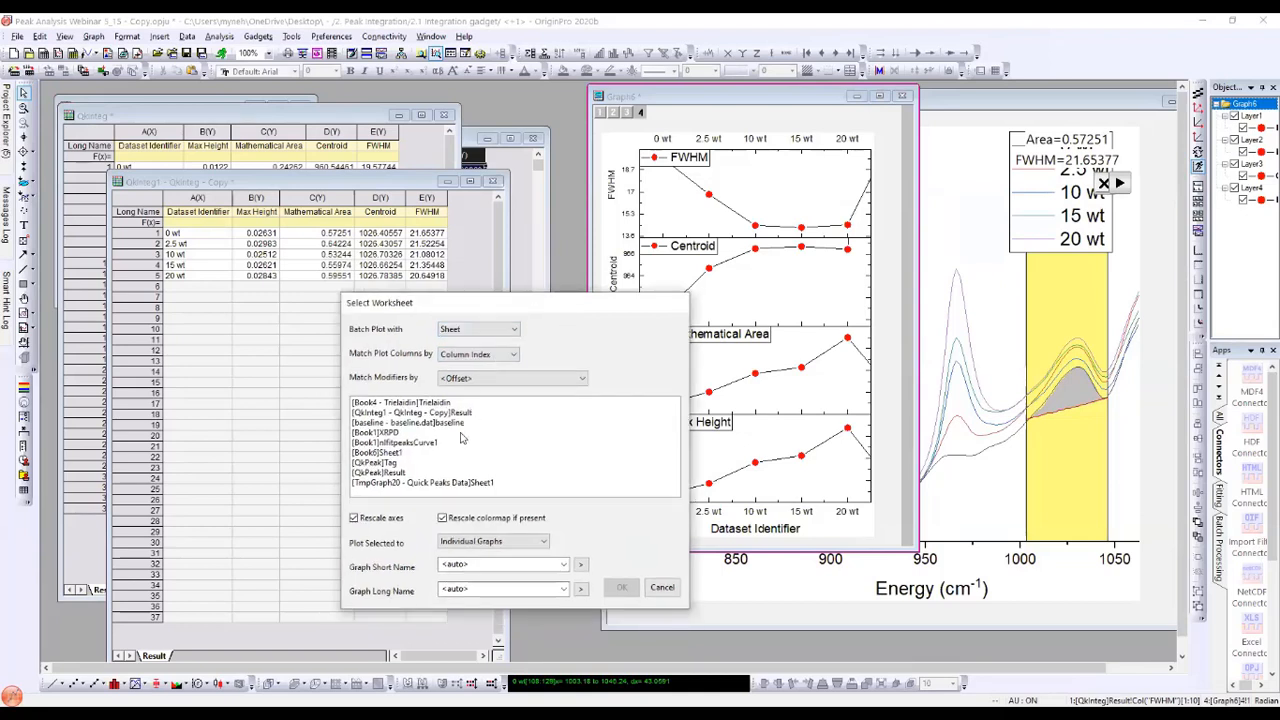
click(387, 414)
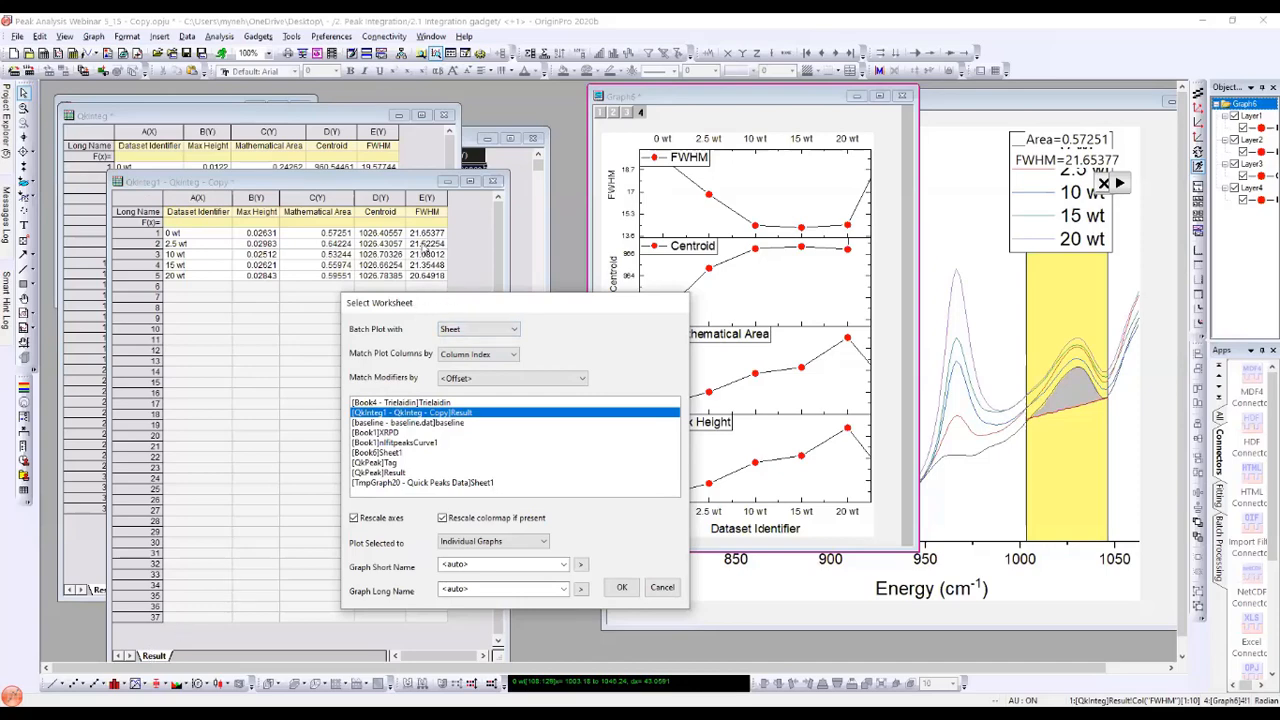
drag(400, 302, 378, 249)
click(597, 536)
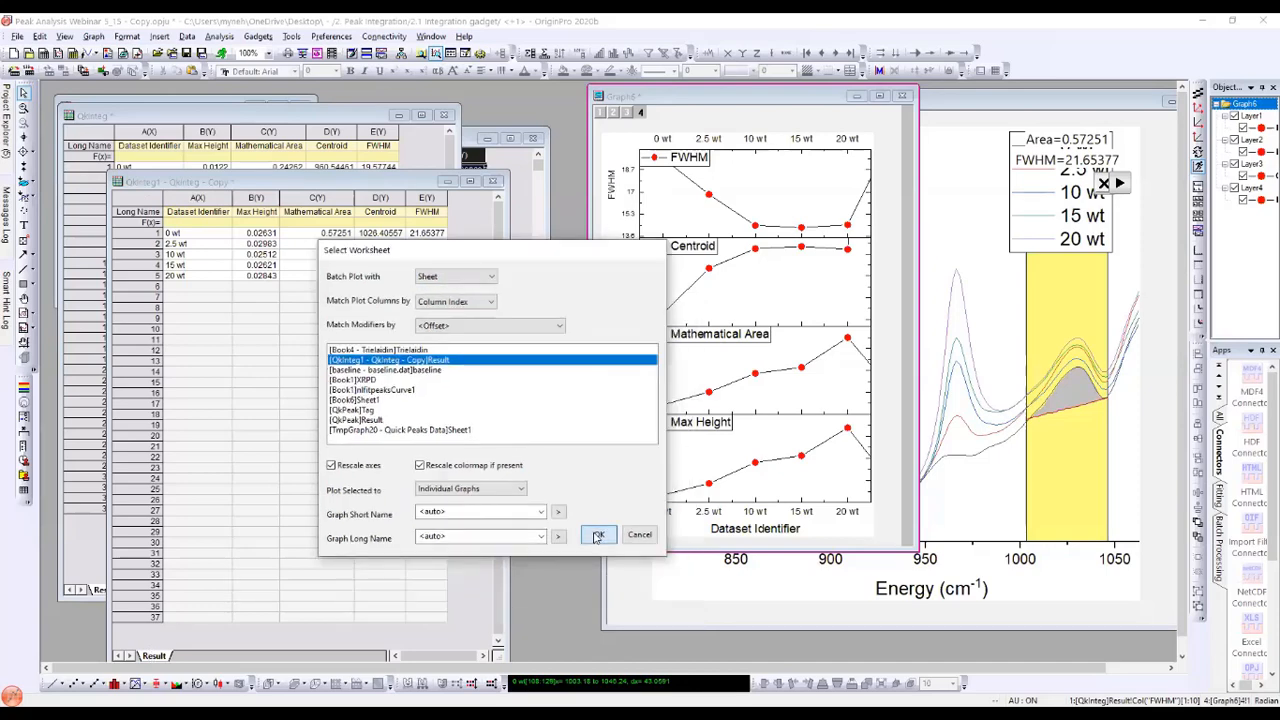
Step: Enlarge the duplicated stacked graph and arrange it, Graph6 and a narrowed Graph9 so the second peak's results can be compared
drag(313, 126, 446, 103)
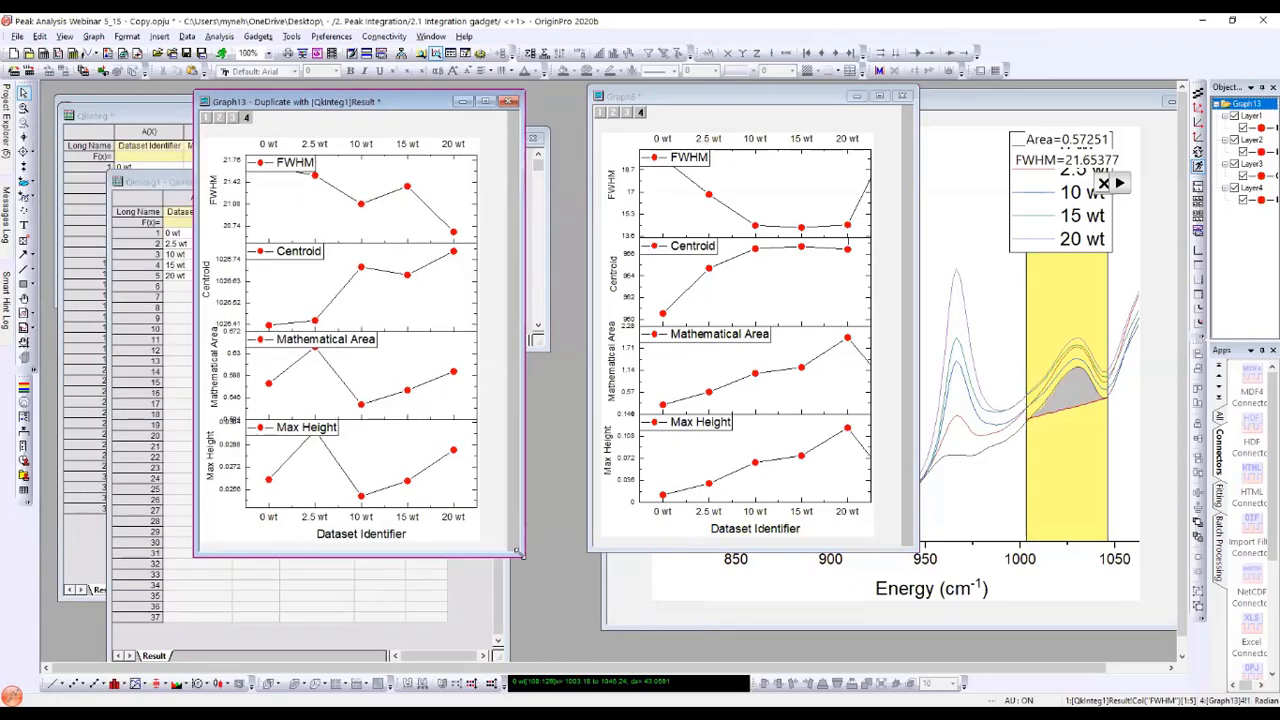
drag(517, 551, 547, 580)
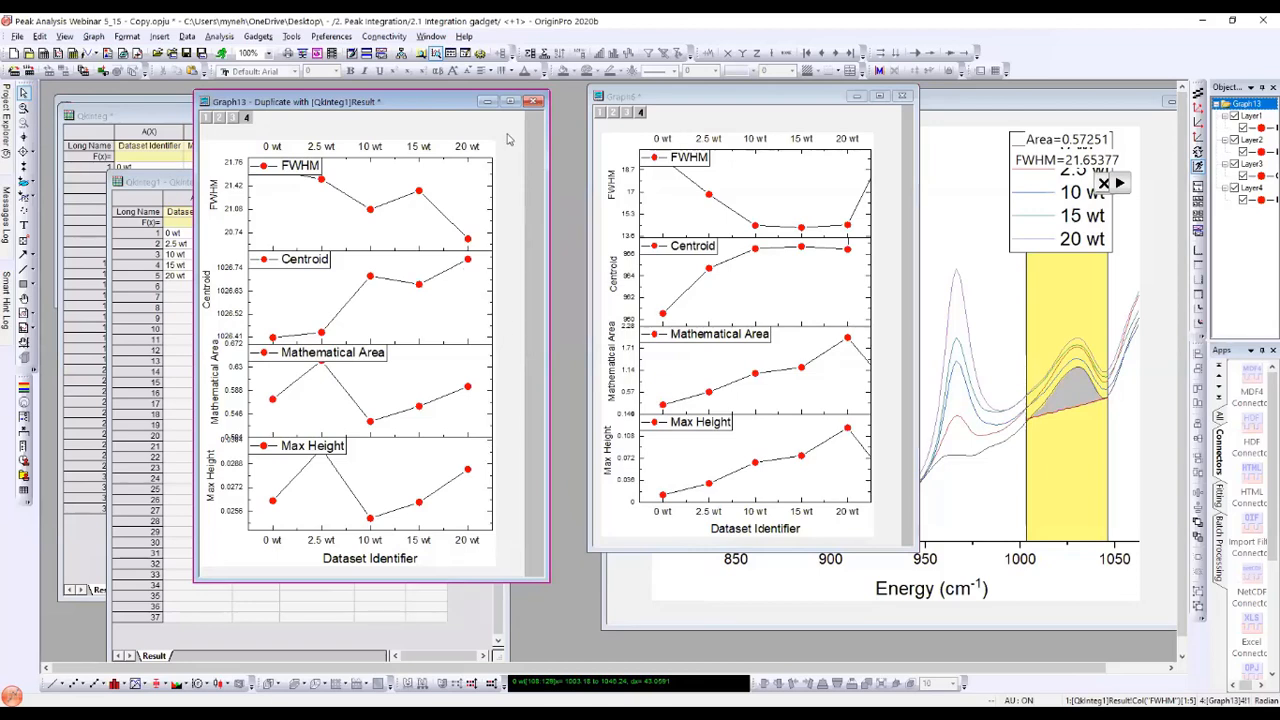
click(654, 101)
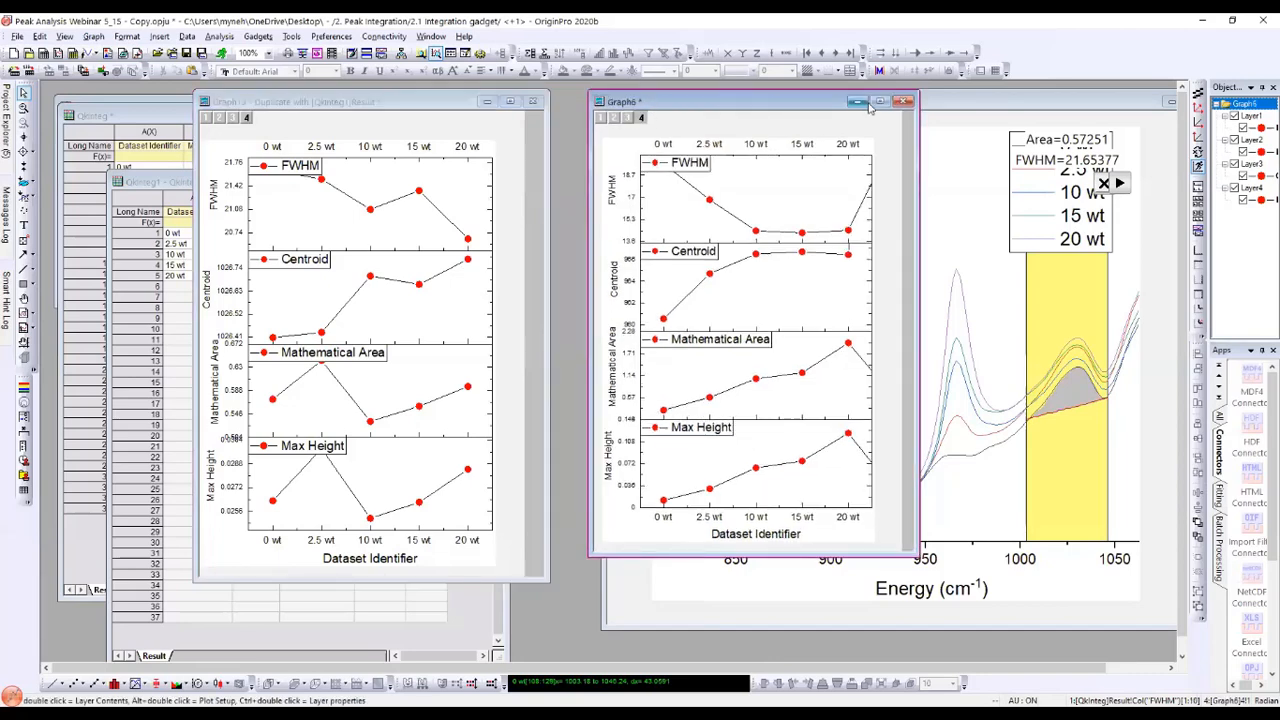
click(988, 101)
drag(988, 101, 838, 101)
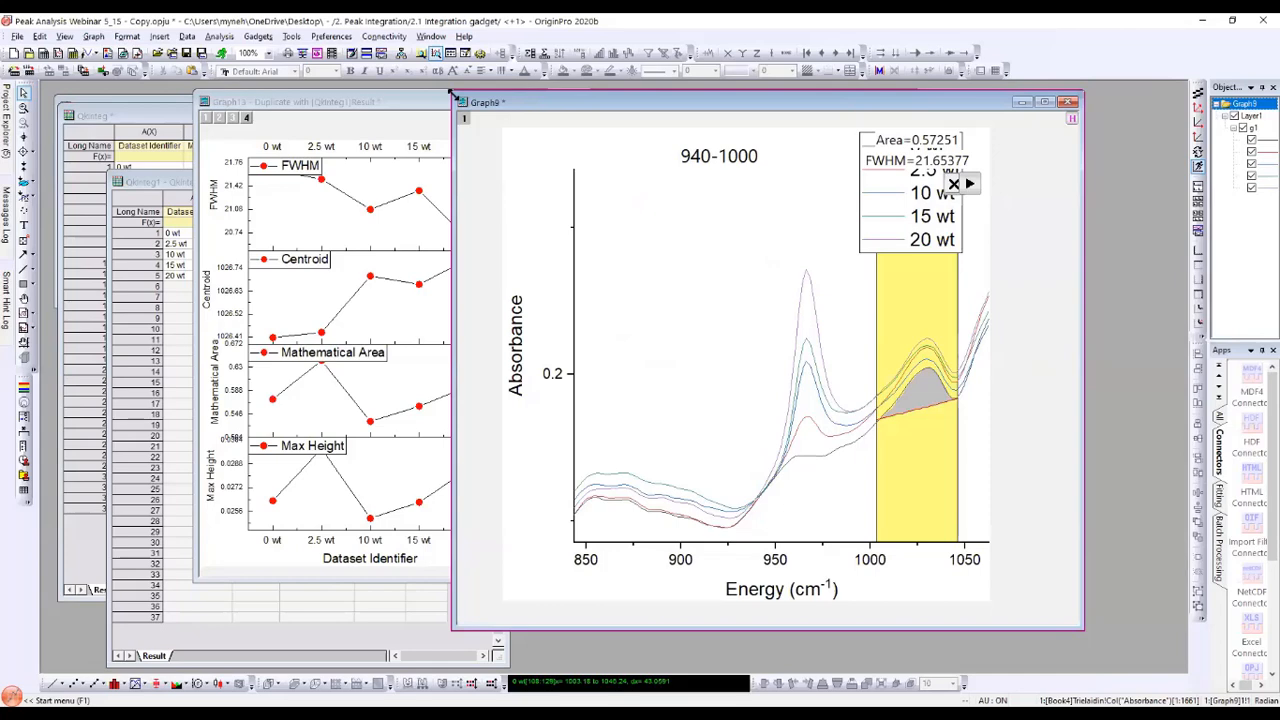
drag(451, 94, 583, 130)
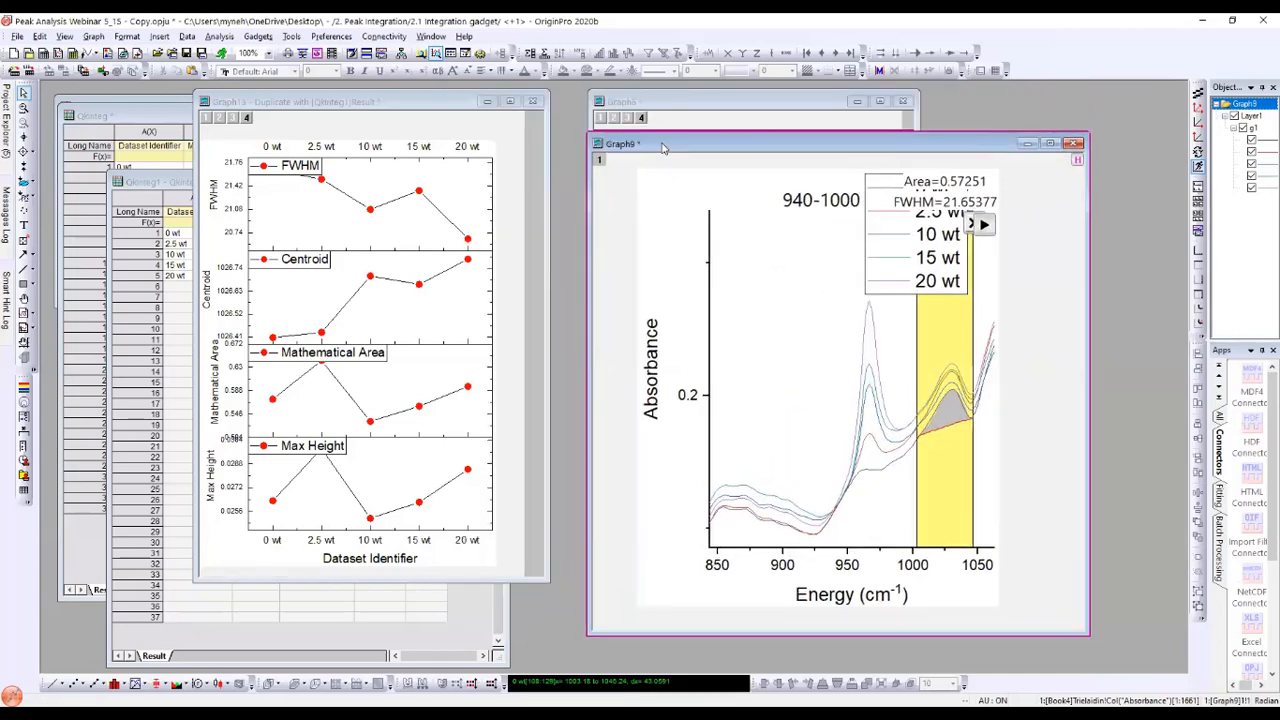
drag(661, 148, 676, 160)
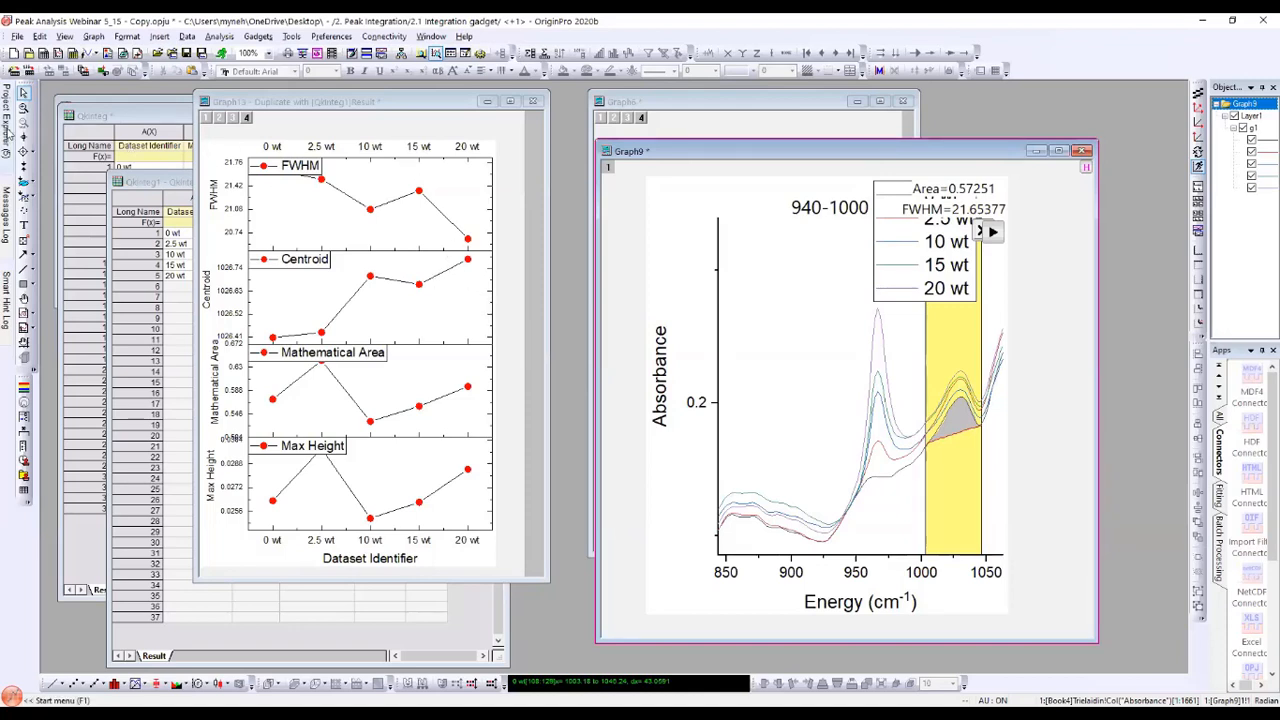
Step: Open the 2.2 Peak Intergration project folder and resize and position the Sample Pulses workbook with all its columns in view
mouse_move(8, 135)
click(78, 160)
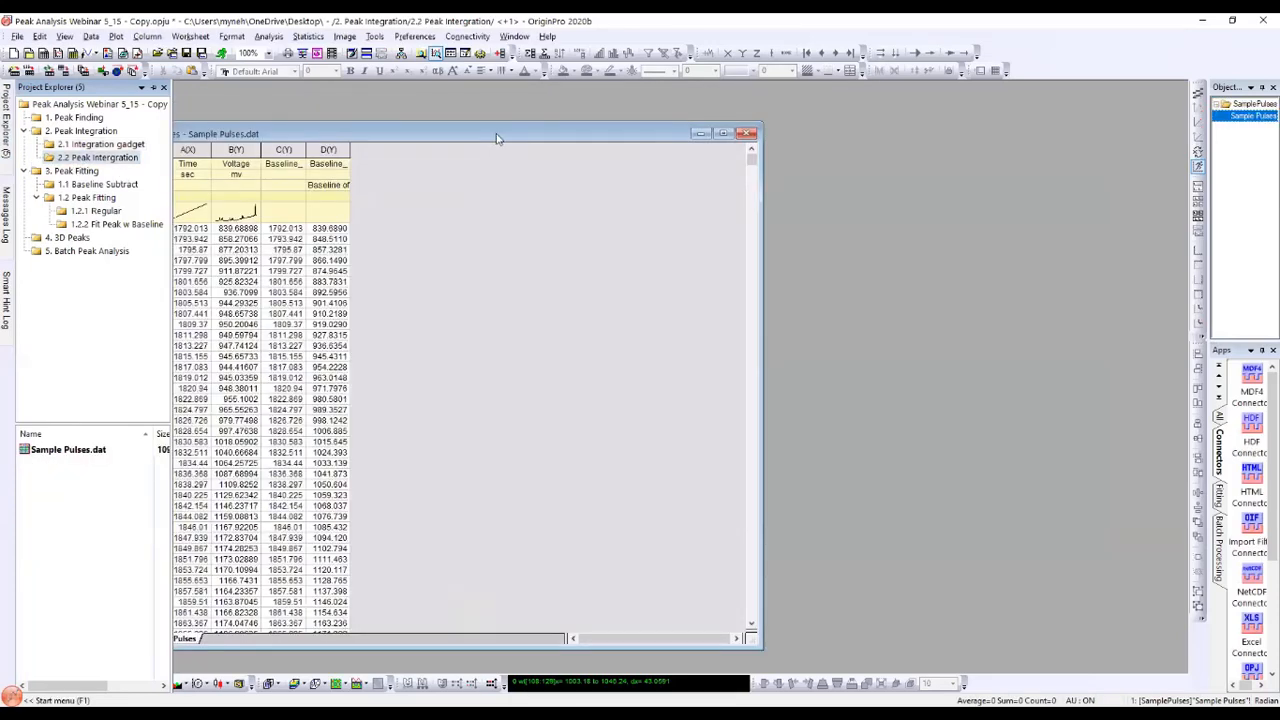
drag(496, 136, 599, 122)
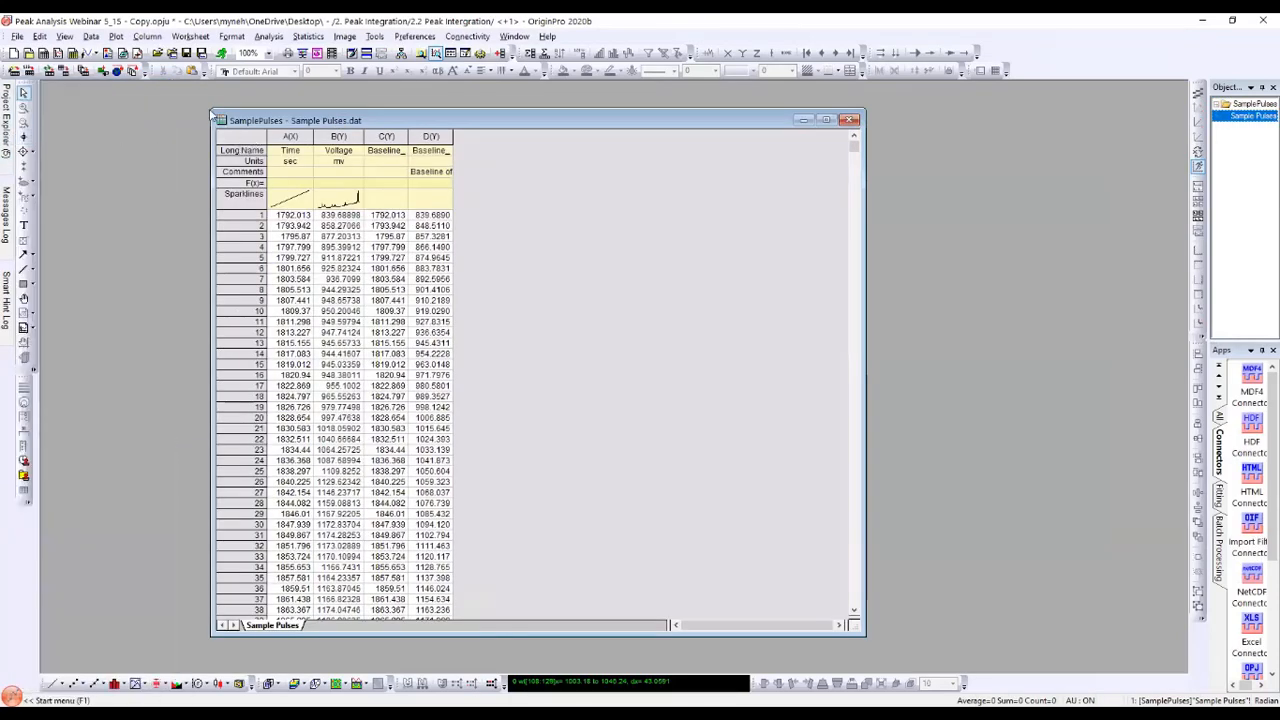
drag(210, 106, 240, 114)
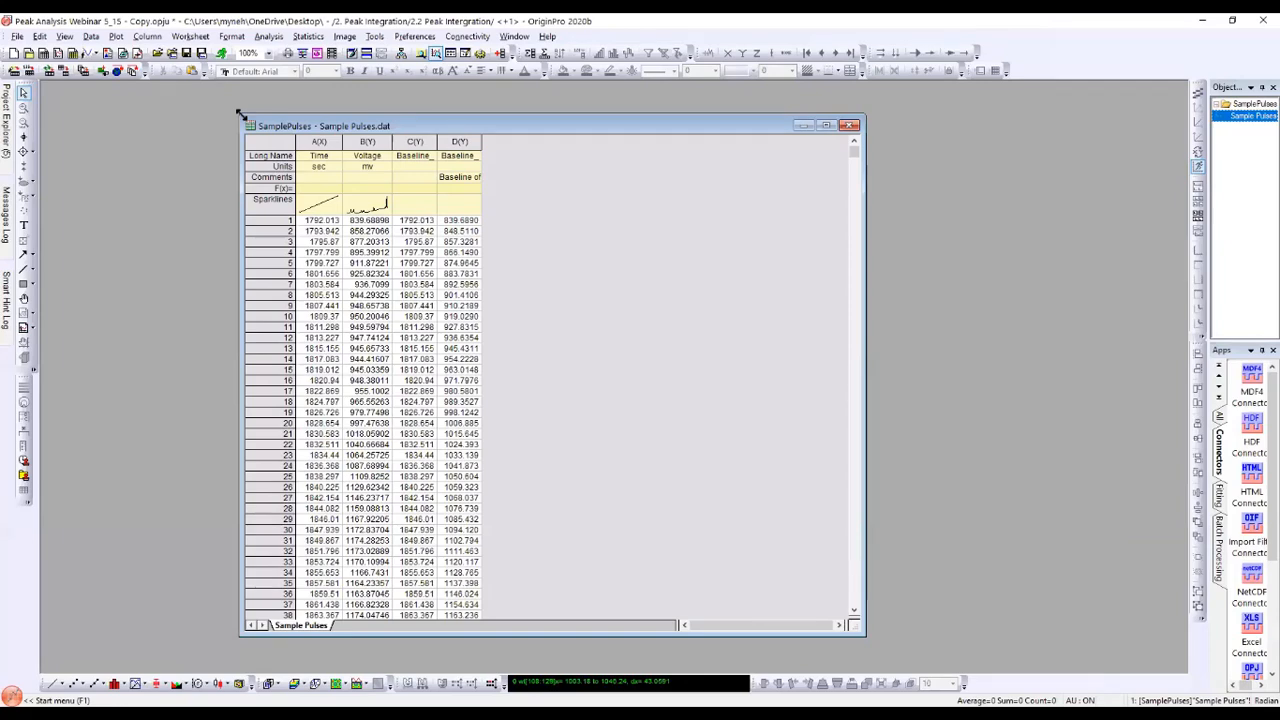
drag(304, 124, 223, 116)
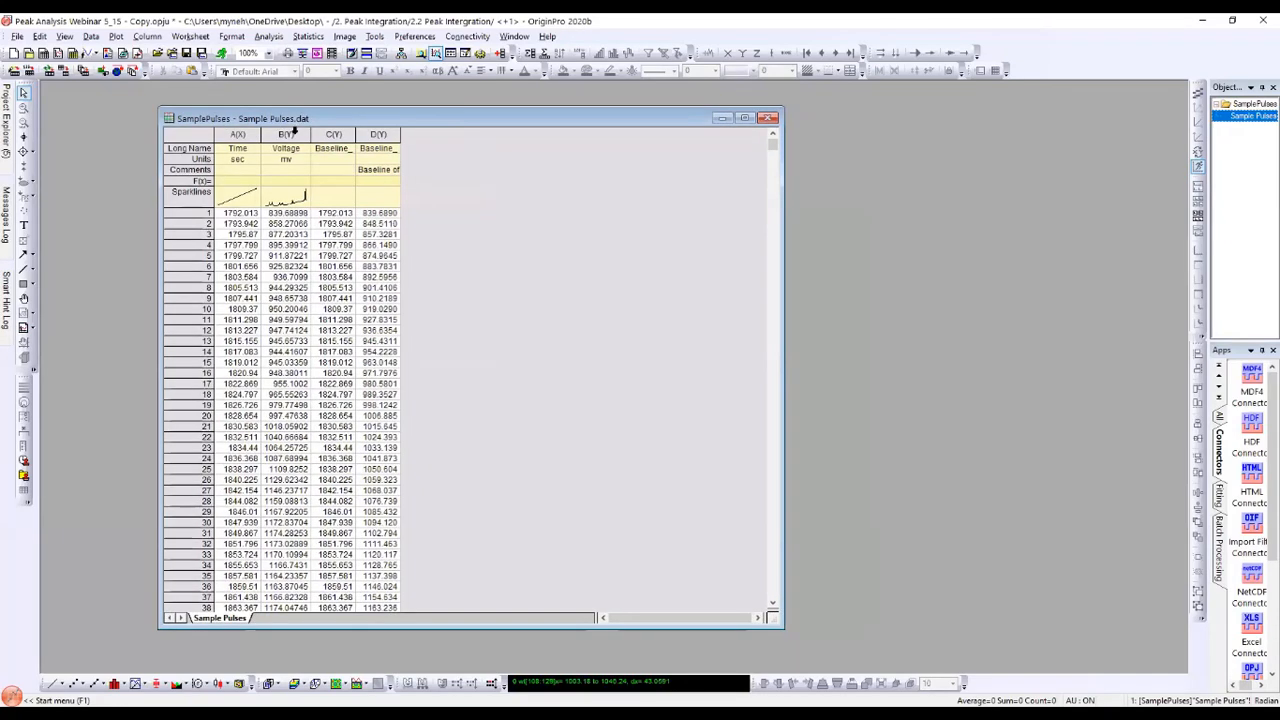
Step: Plot the Voltage column as a temporary enlarged line graph to examine its peaks and baseline, and delete that graph
click(291, 133)
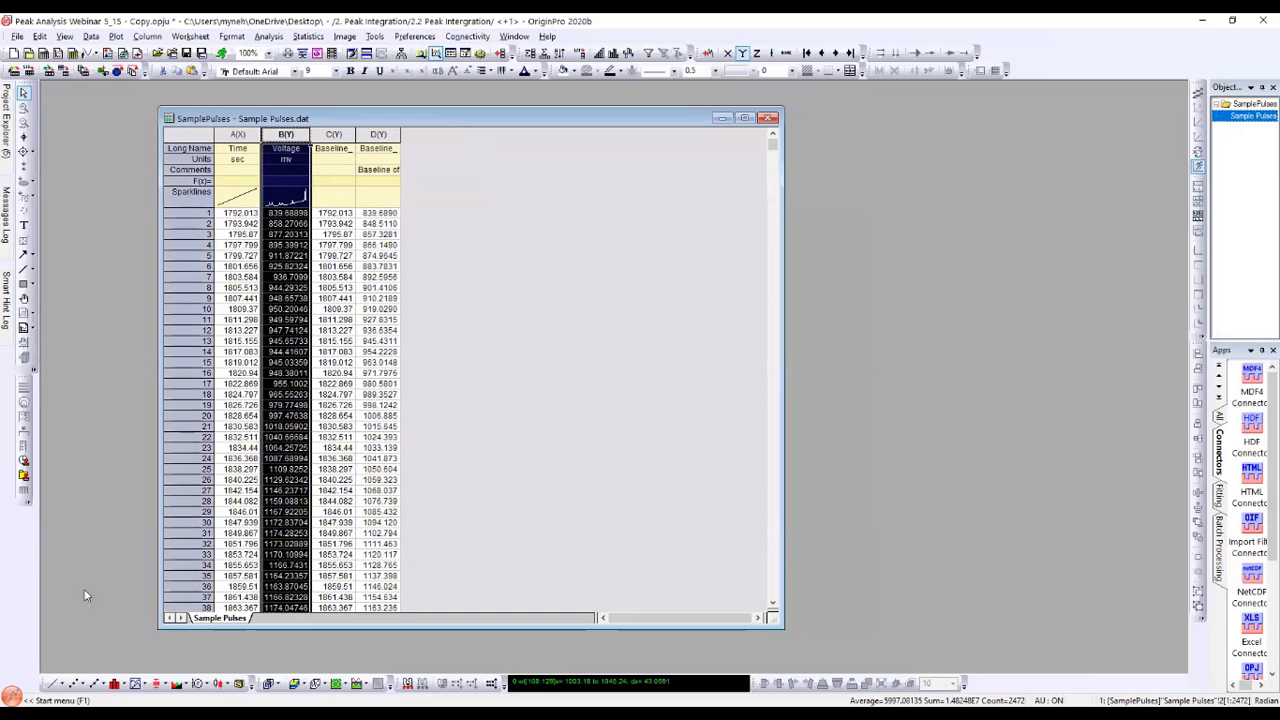
click(47, 684)
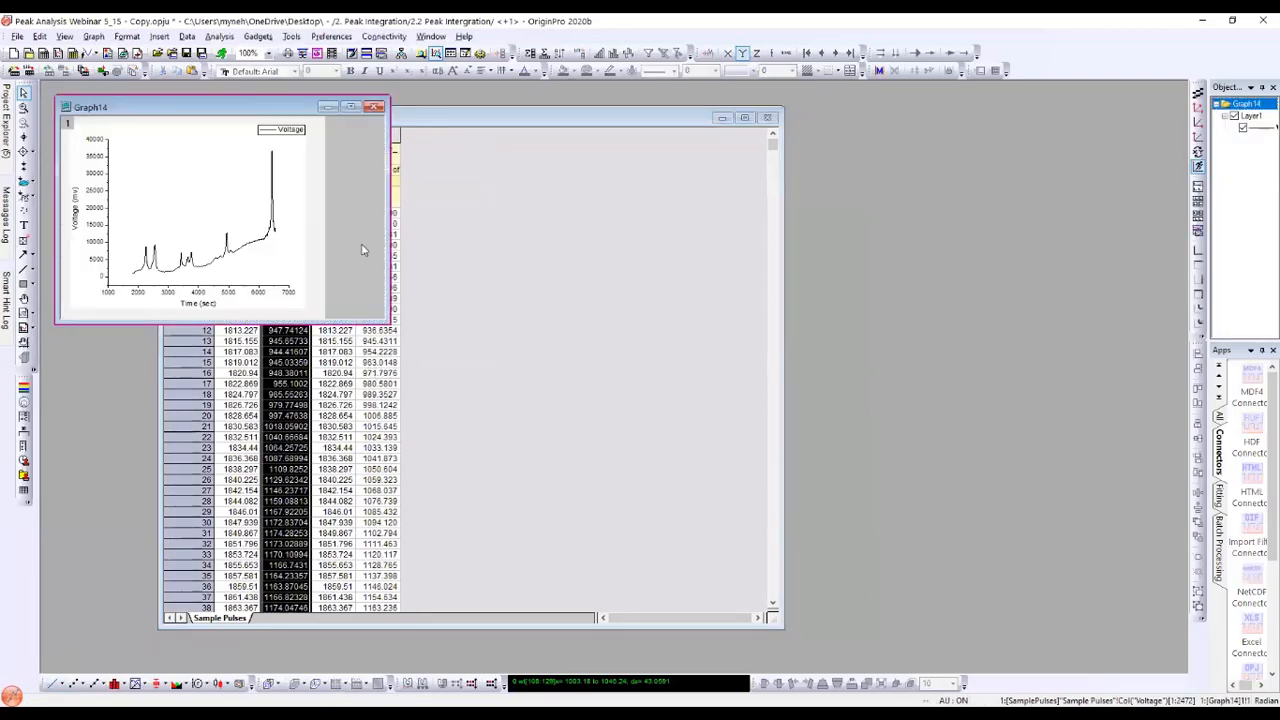
drag(280, 108, 710, 120)
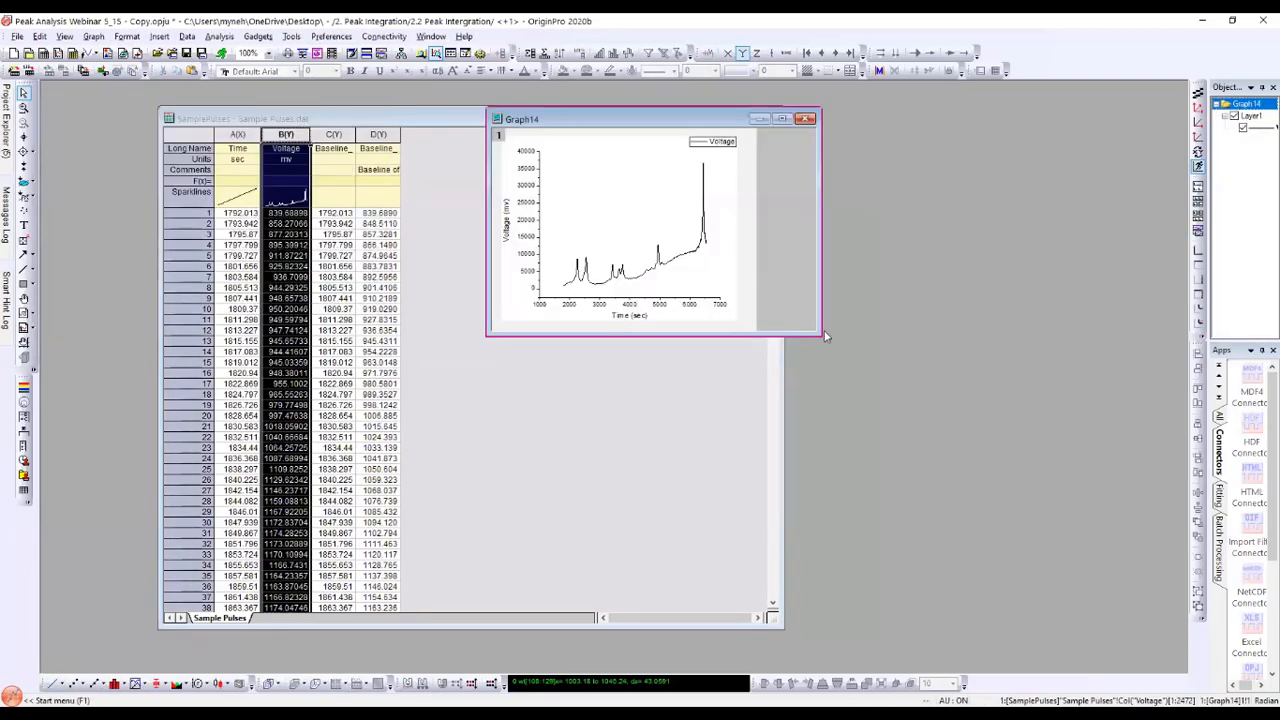
drag(822, 335, 1163, 571)
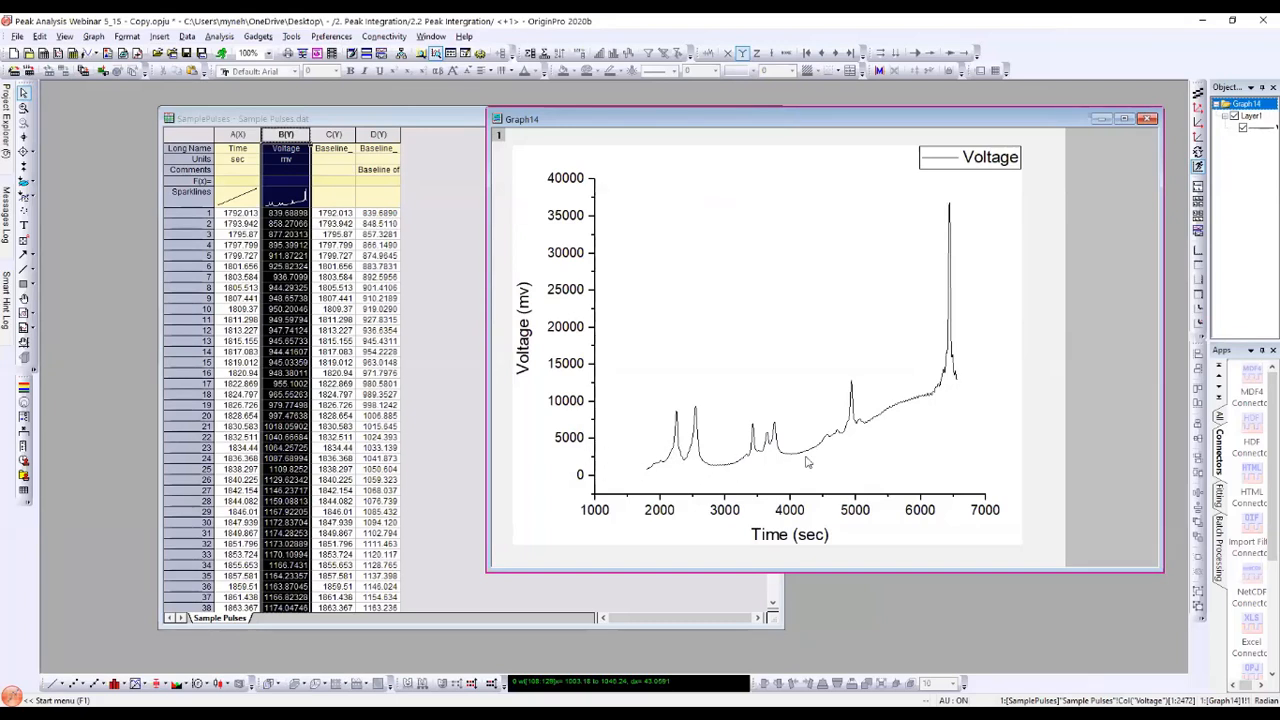
click(1148, 119)
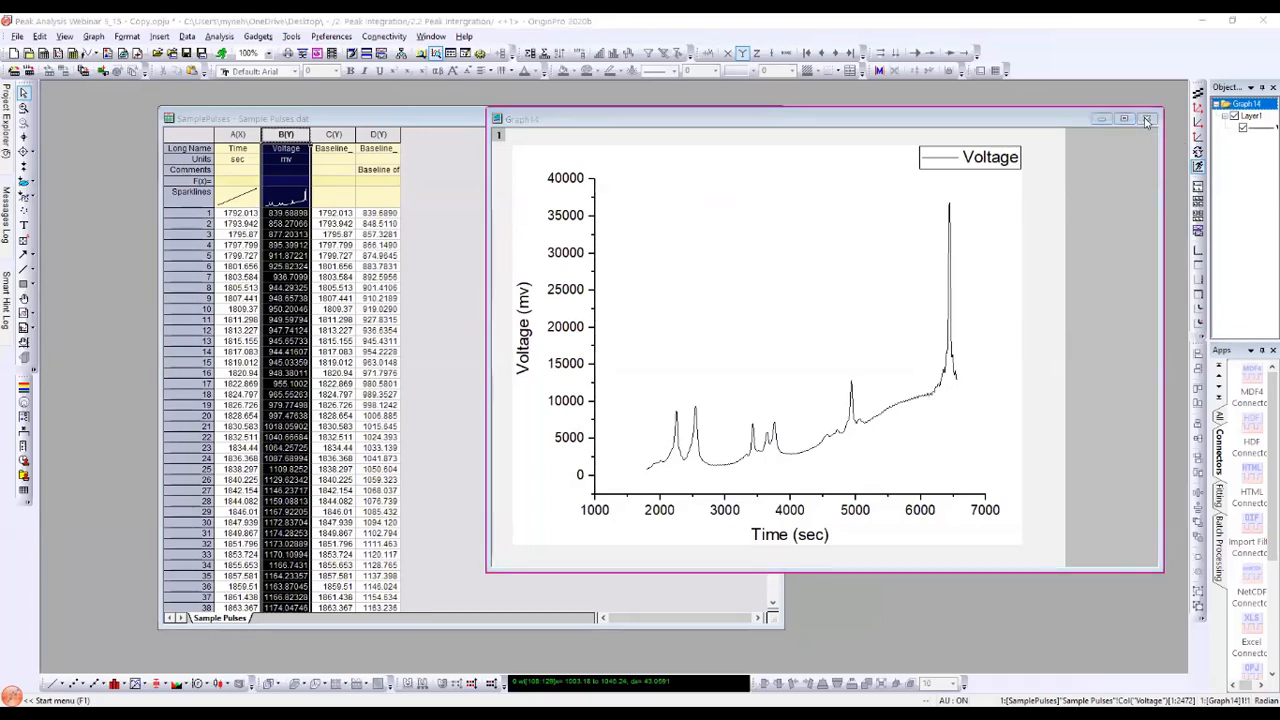
click(555, 396)
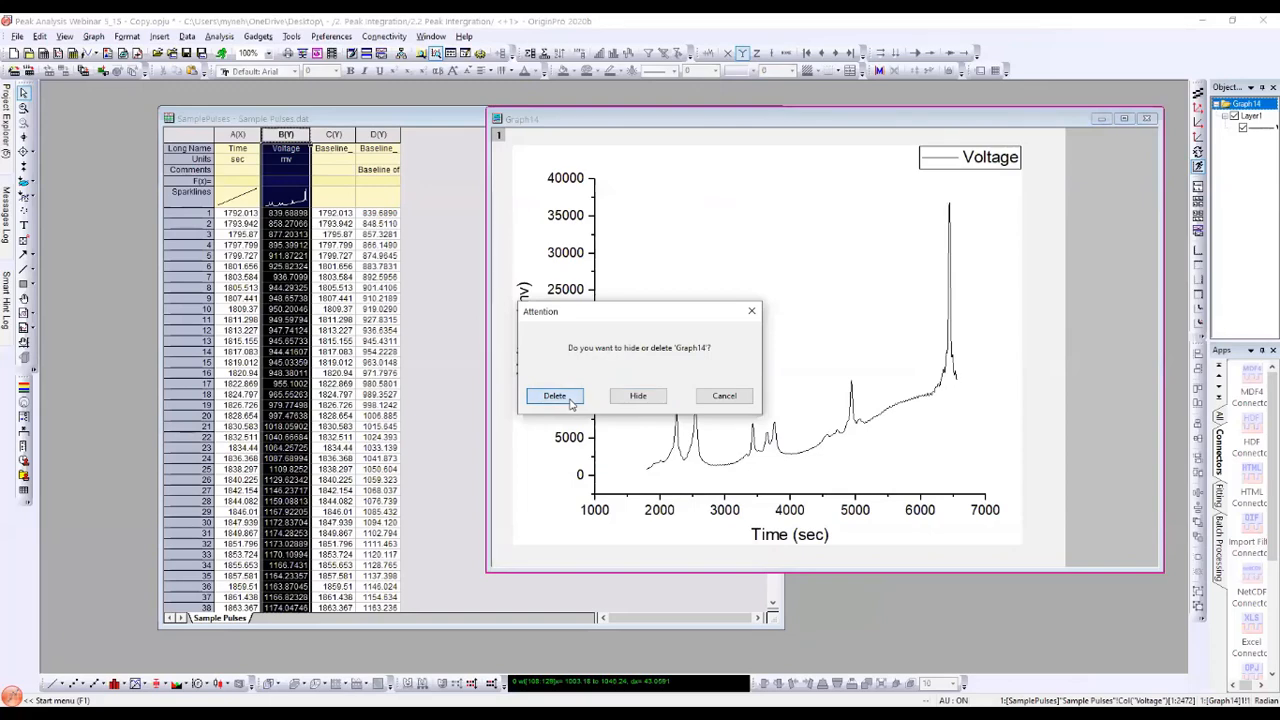
Step: Move the Sample Pulses workbook aside and open the Peak Analyzer dialog for its Voltage column
drag(372, 120, 300, 118)
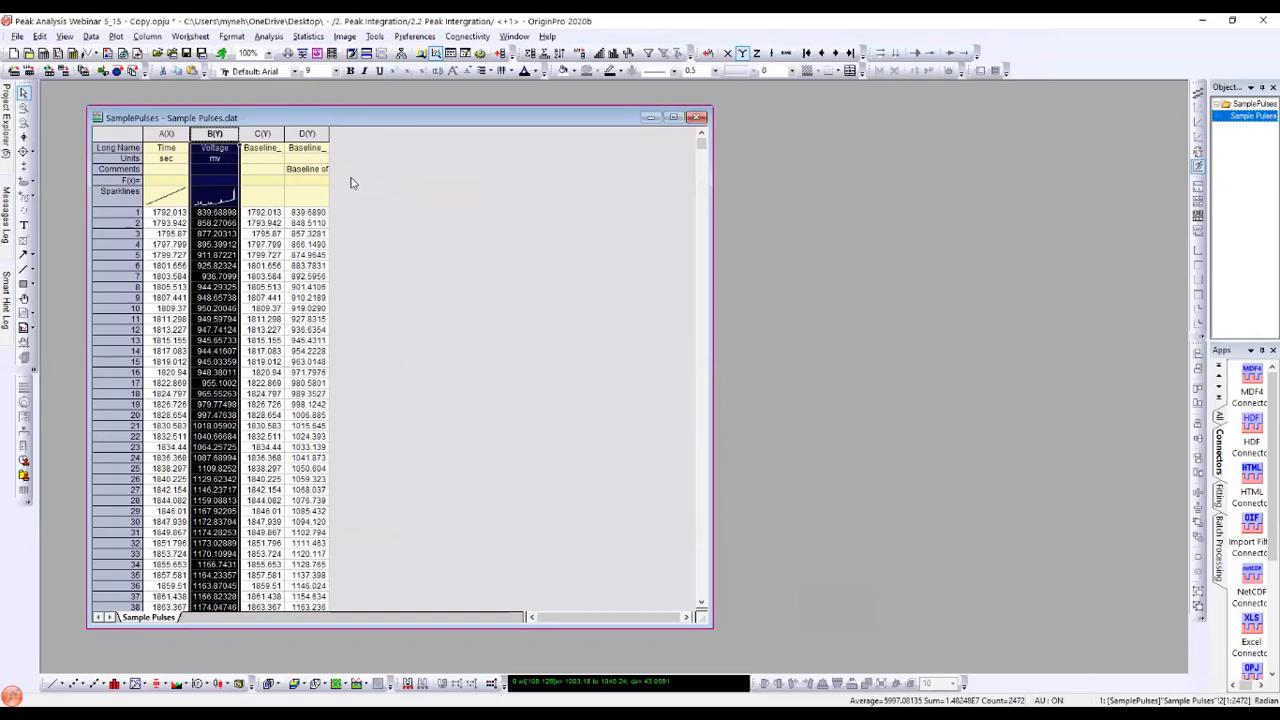
click(305, 134)
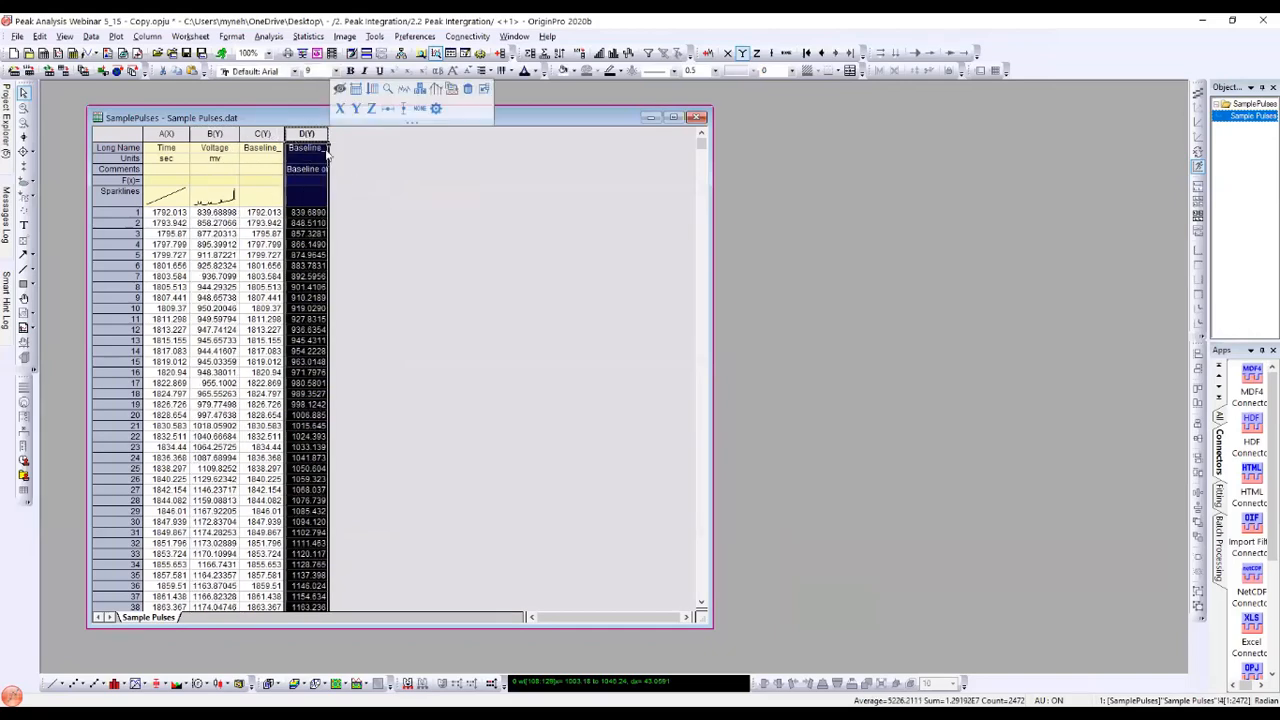
click(356, 178)
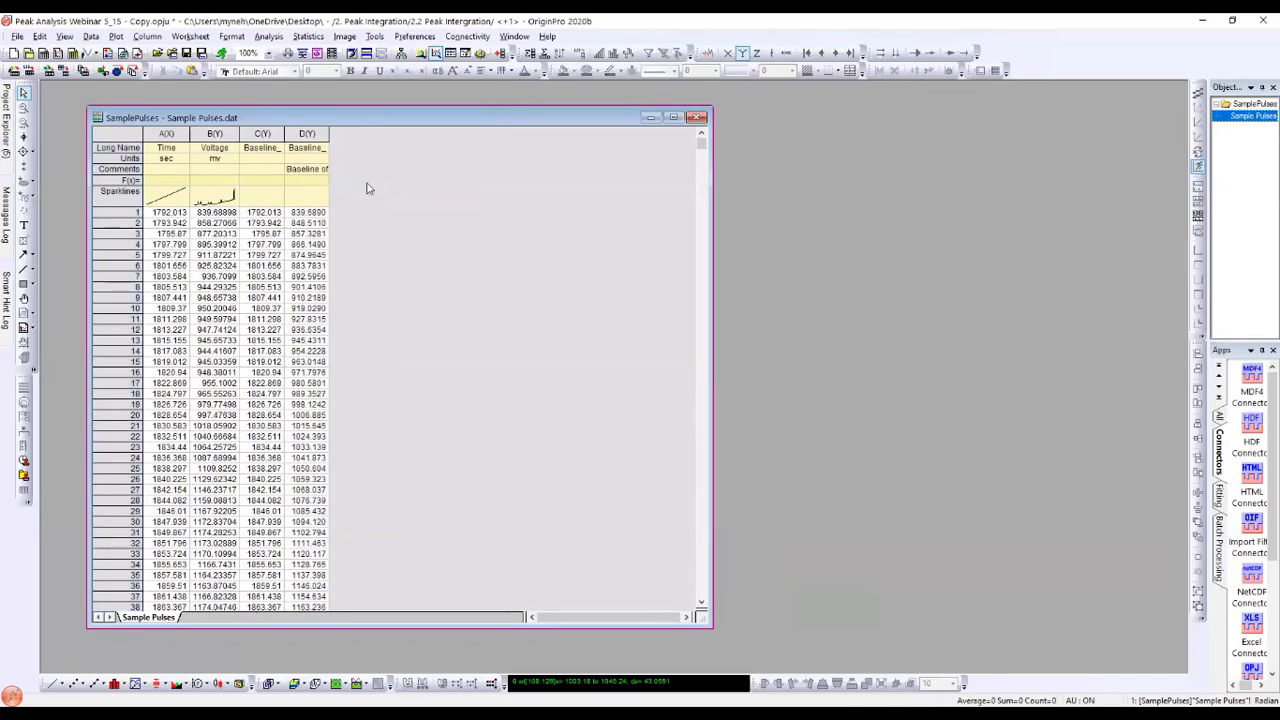
click(222, 131)
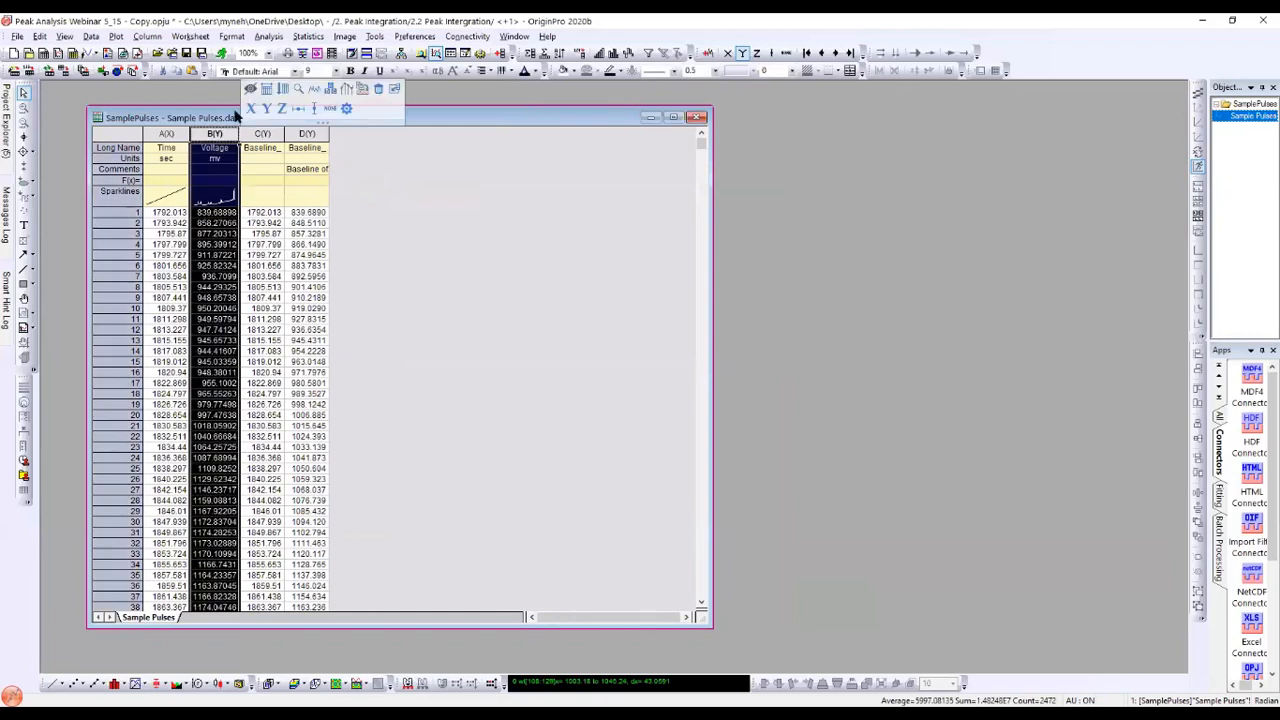
click(274, 36)
mouse_move(311, 115)
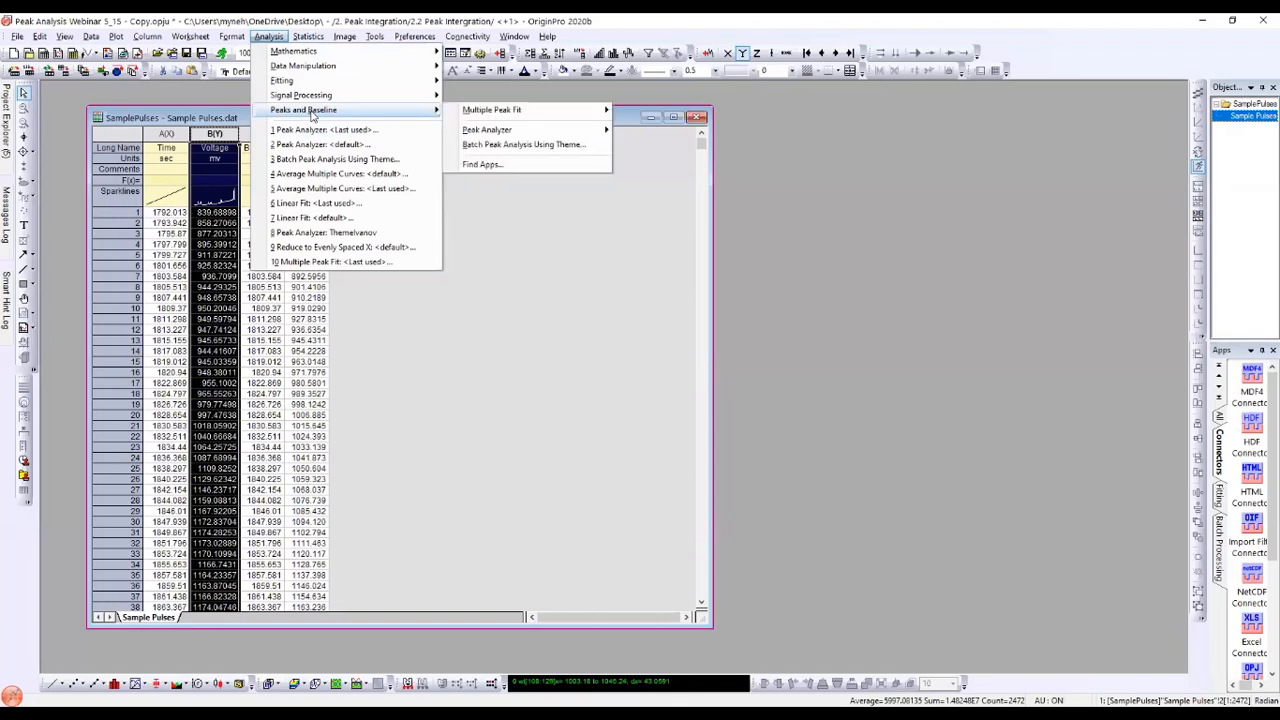
mouse_move(488, 132)
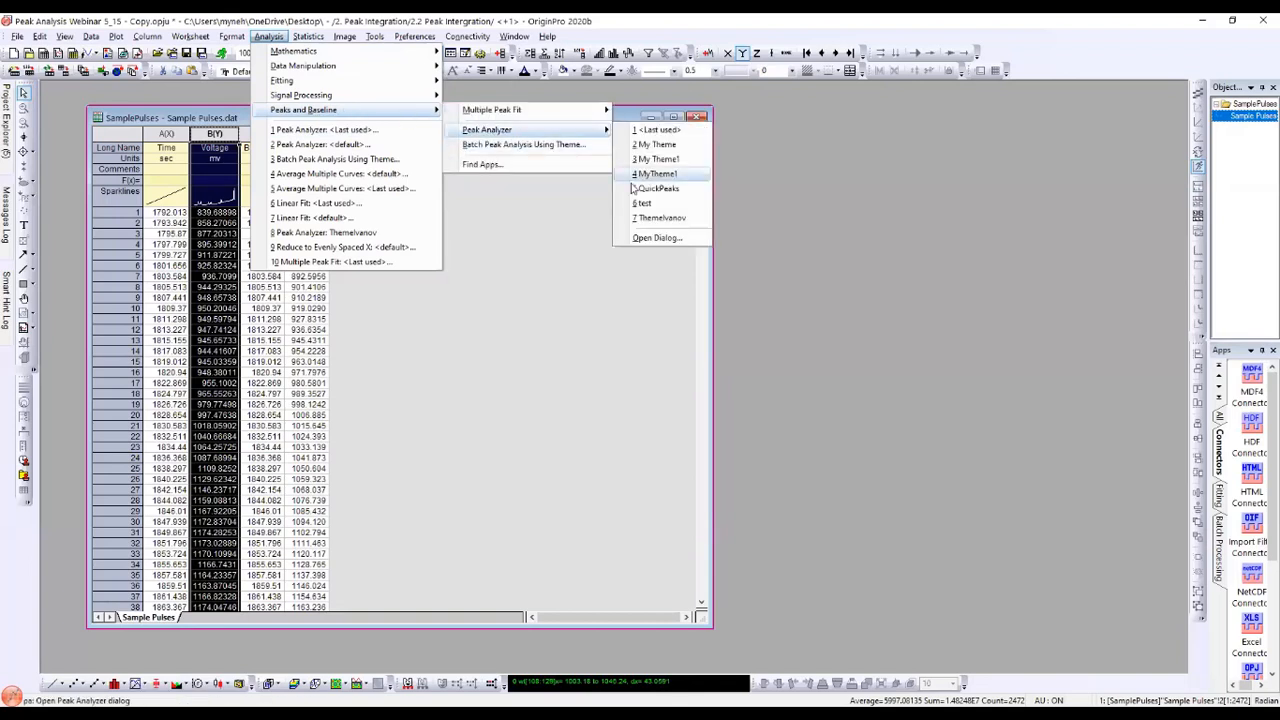
click(650, 239)
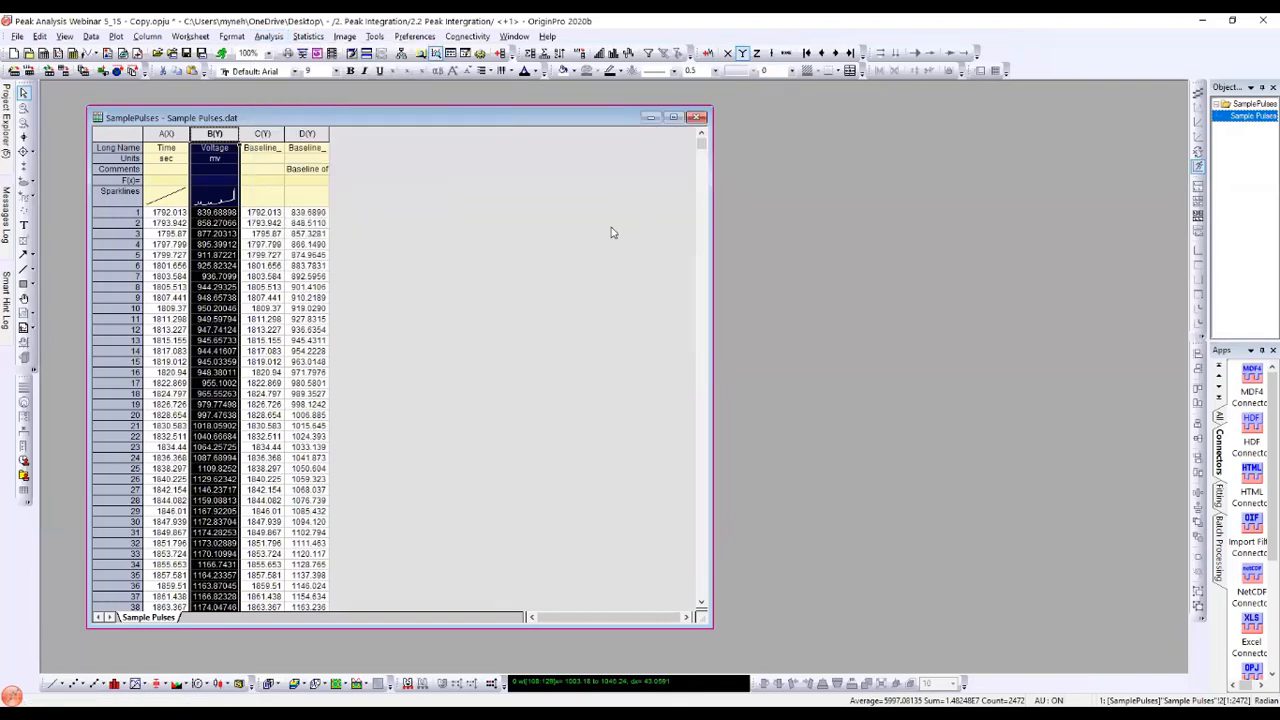
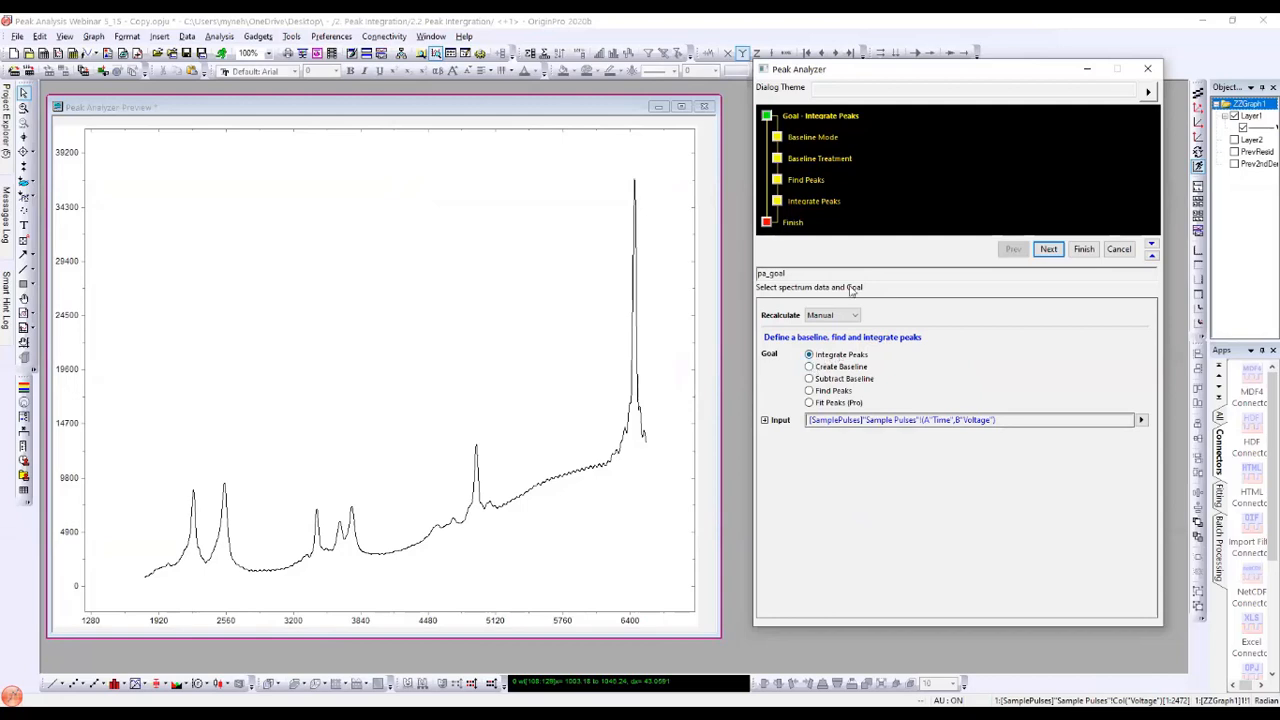
Step: Look through the Create Baseline, Subtract Baseline and Find Peaks goals, keep Integrate Peaks as the goal and continue to the baseline mode
click(810, 367)
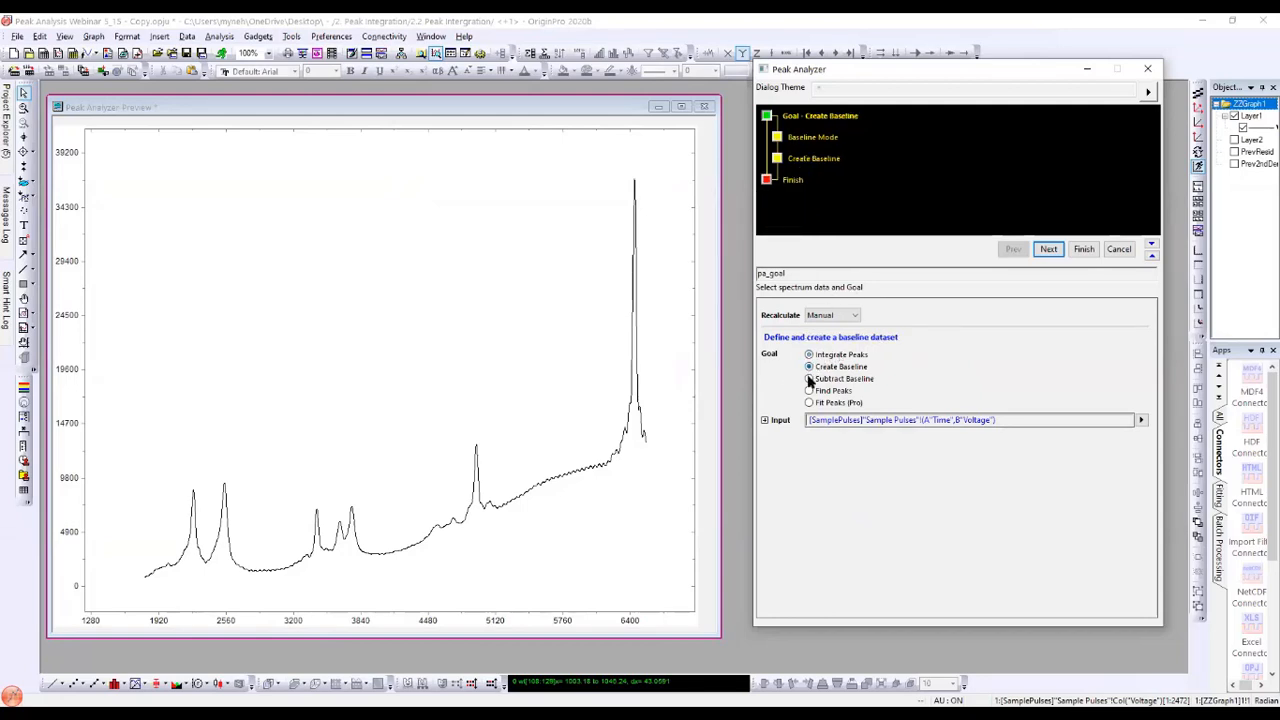
click(810, 379)
click(810, 390)
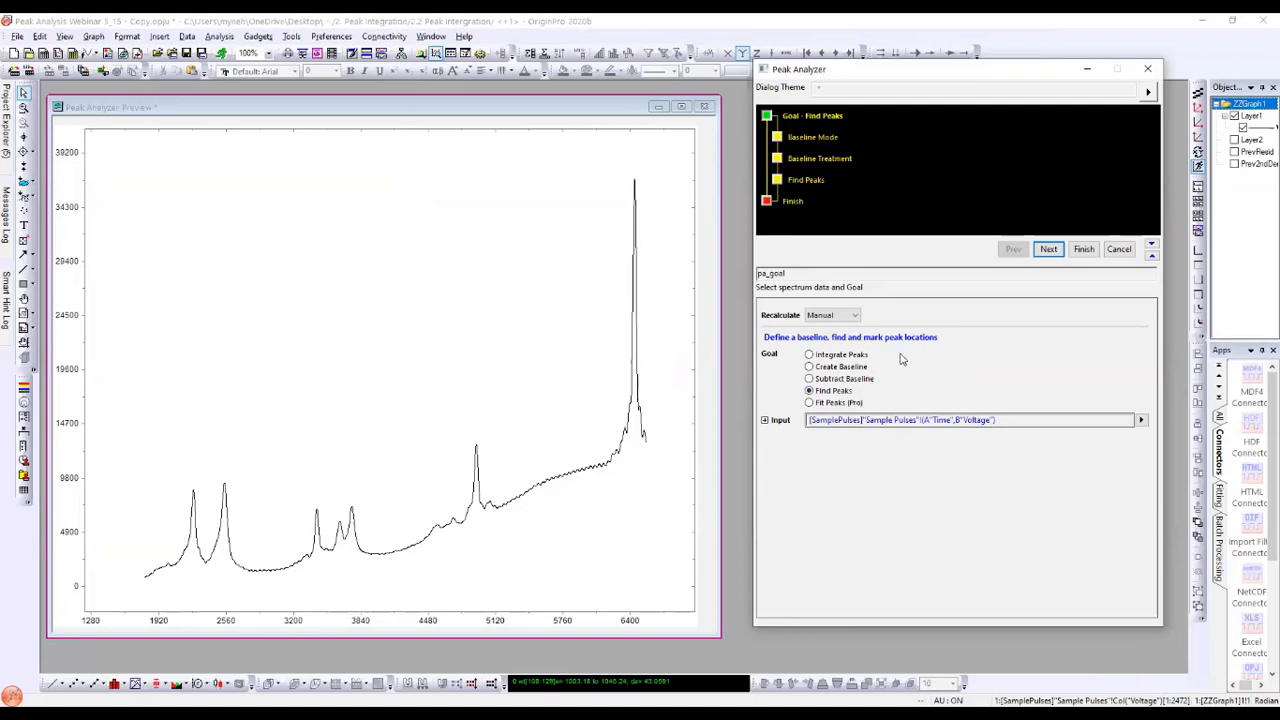
click(810, 355)
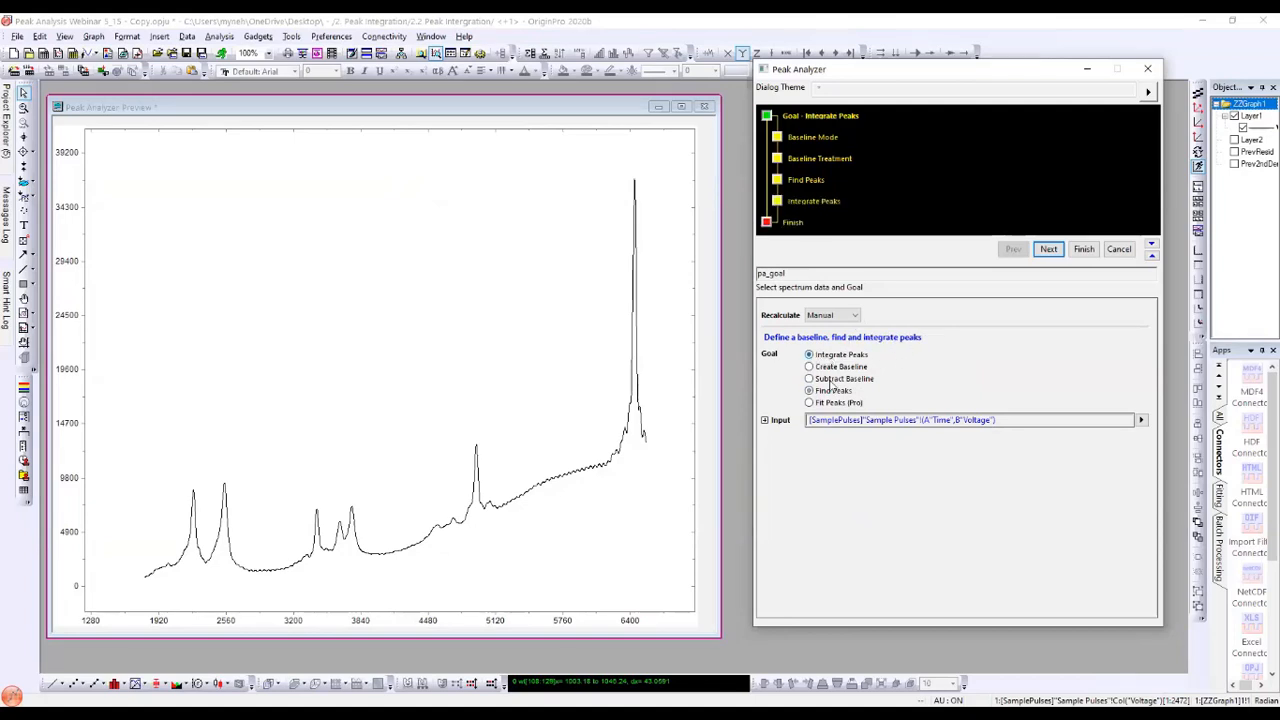
click(1048, 249)
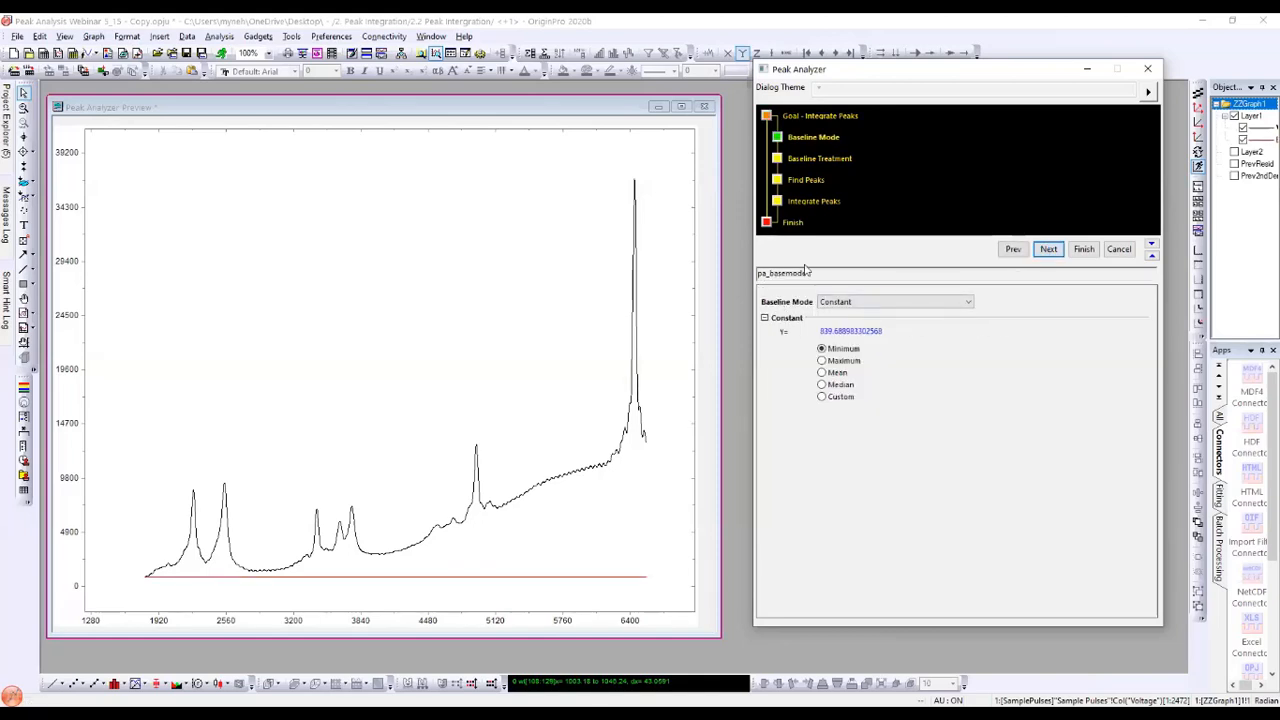
Step: Use the existing dataset Baseline_Data Y1 from the Sample Pulses sheet as the baseline and continue to the baseline treatment
click(880, 303)
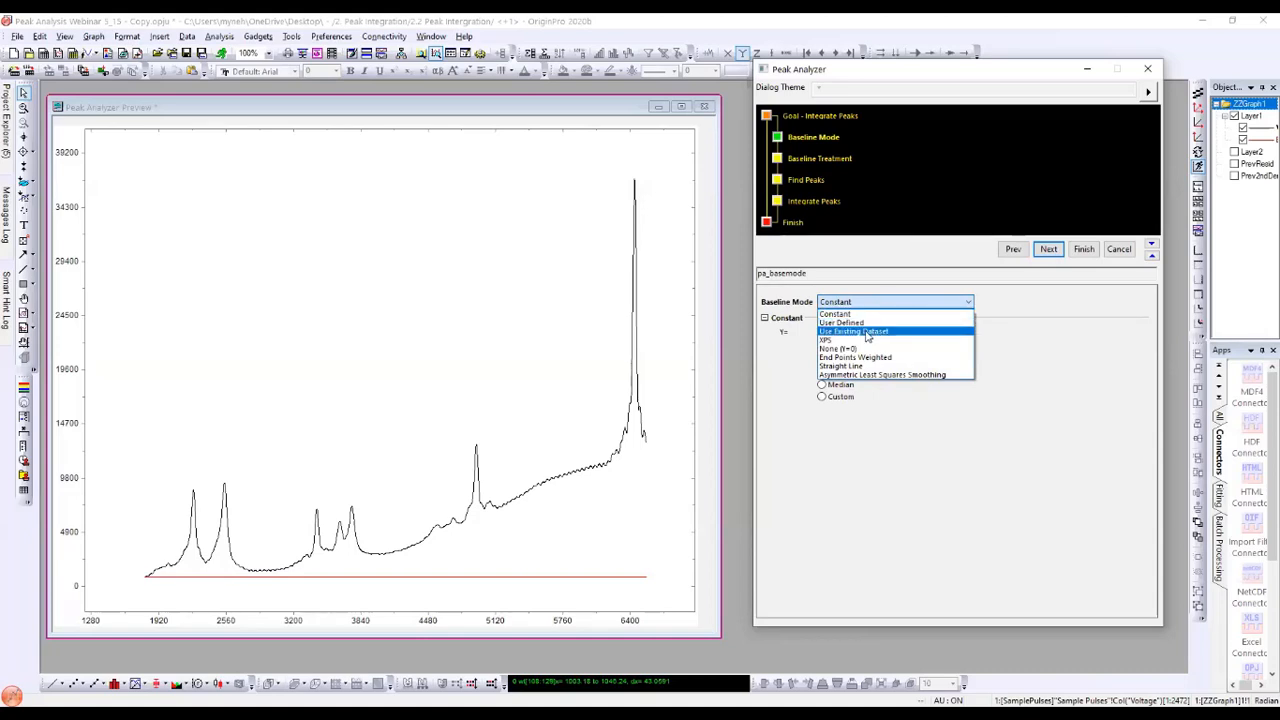
click(882, 334)
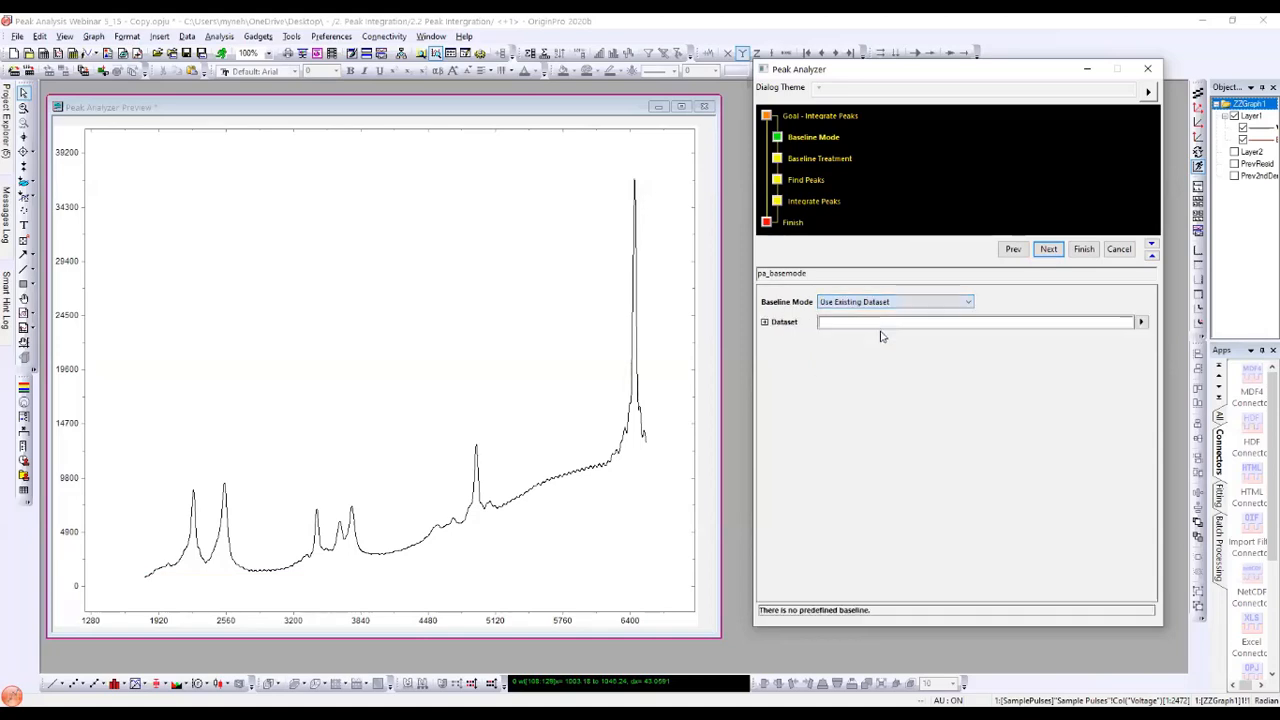
click(1142, 323)
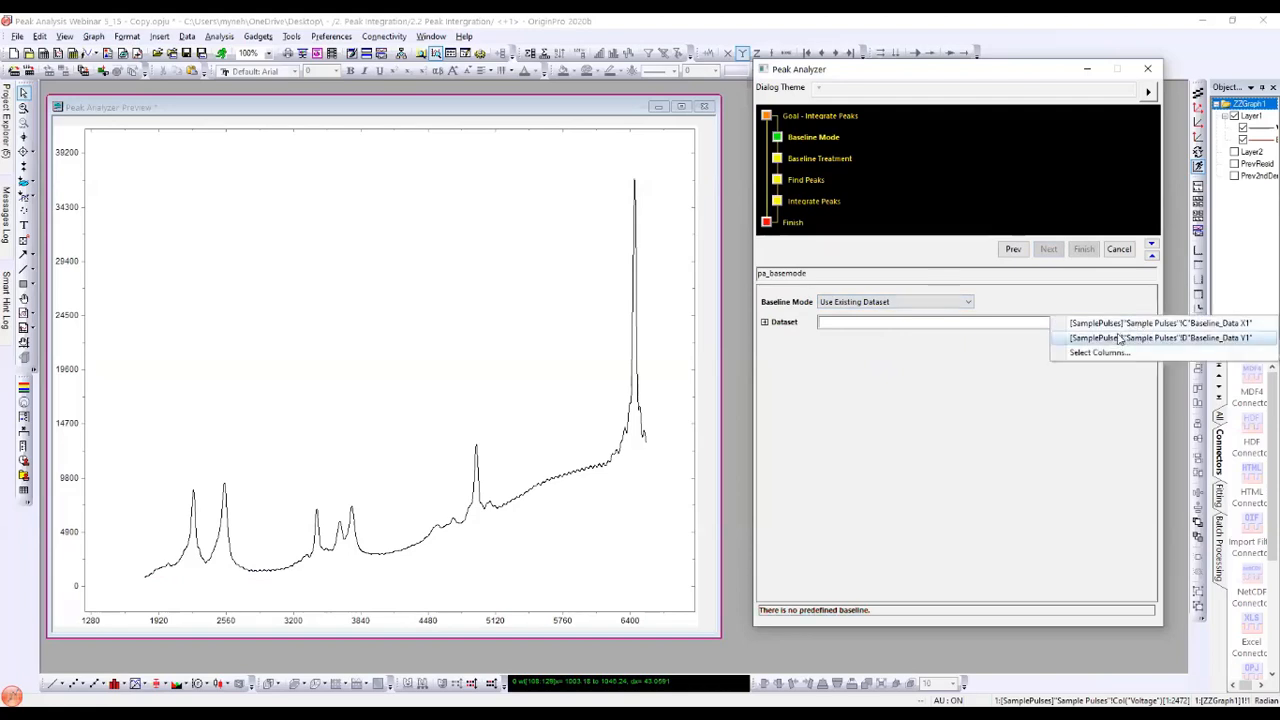
click(1120, 339)
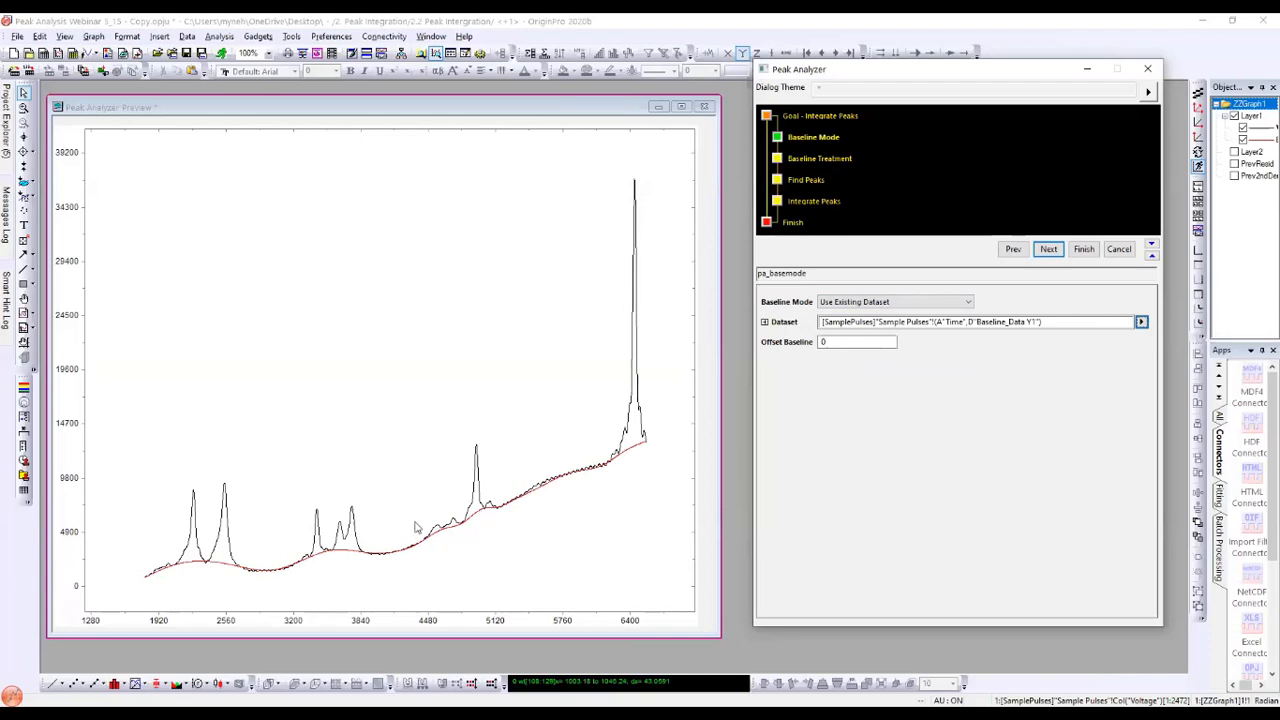
click(1045, 250)
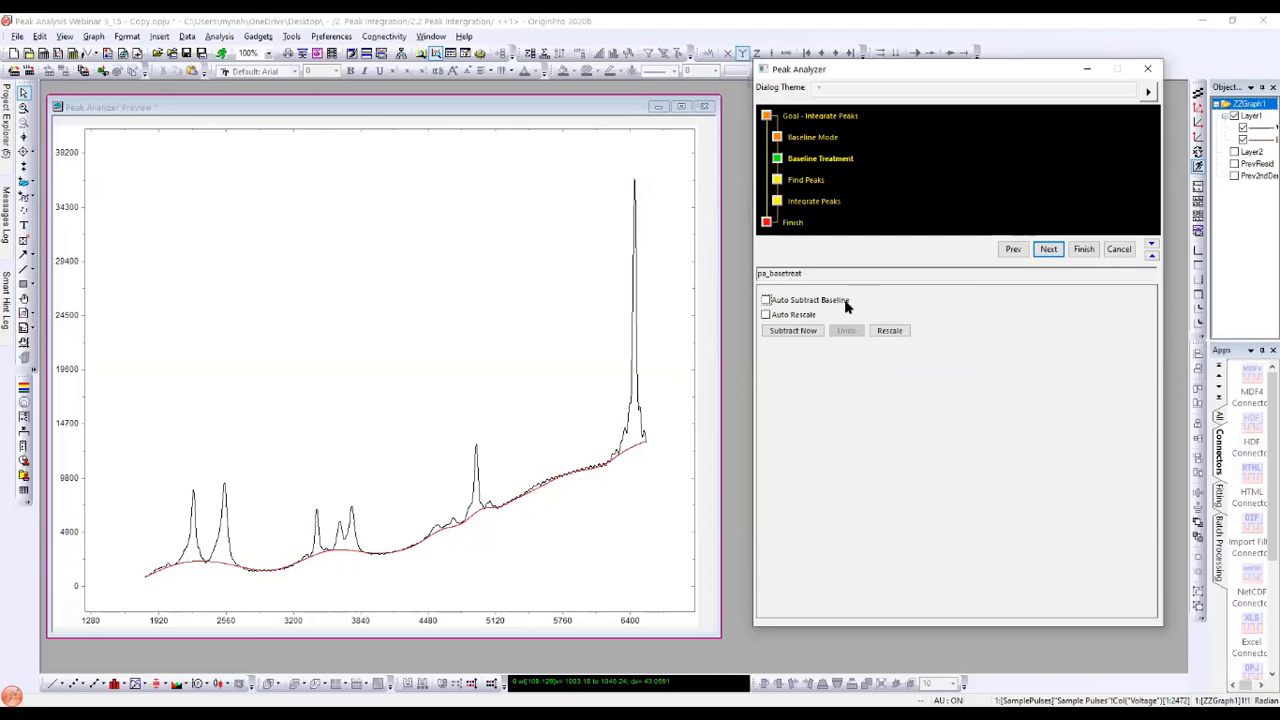
Step: Subtract the baseline from the voltage data, rescale the preview graph and continue to finding peaks
click(790, 331)
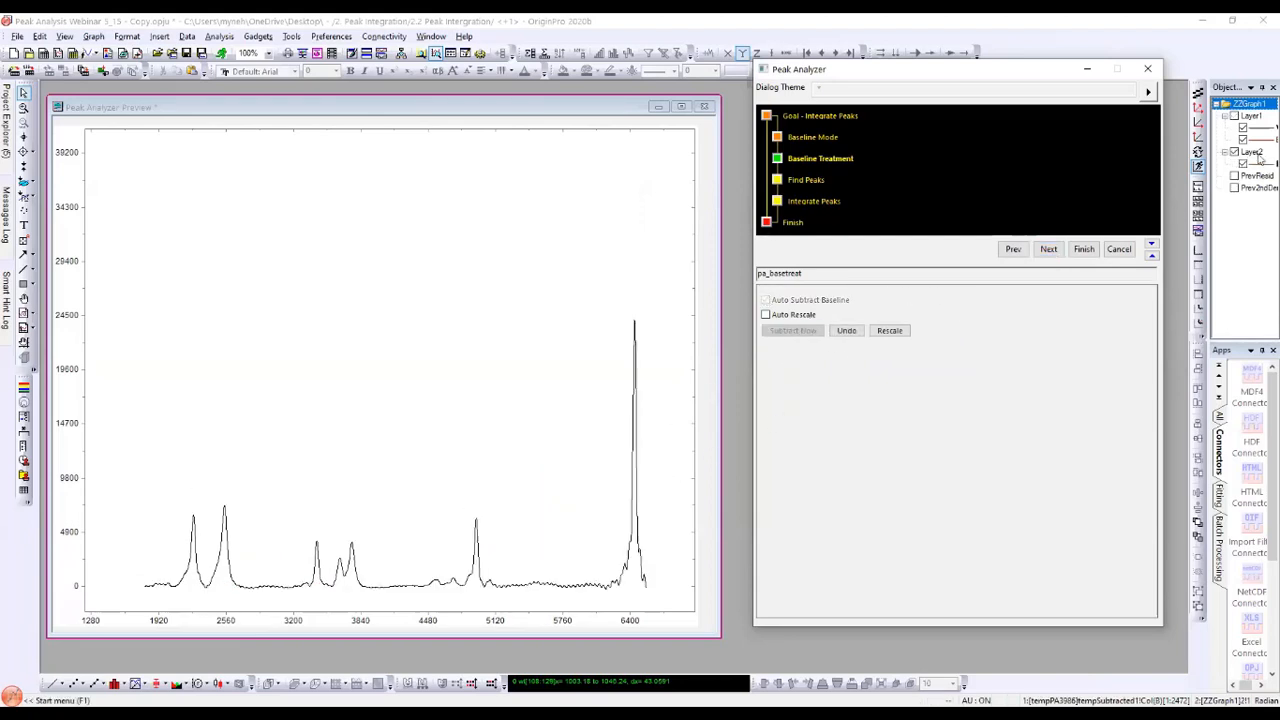
click(1198, 138)
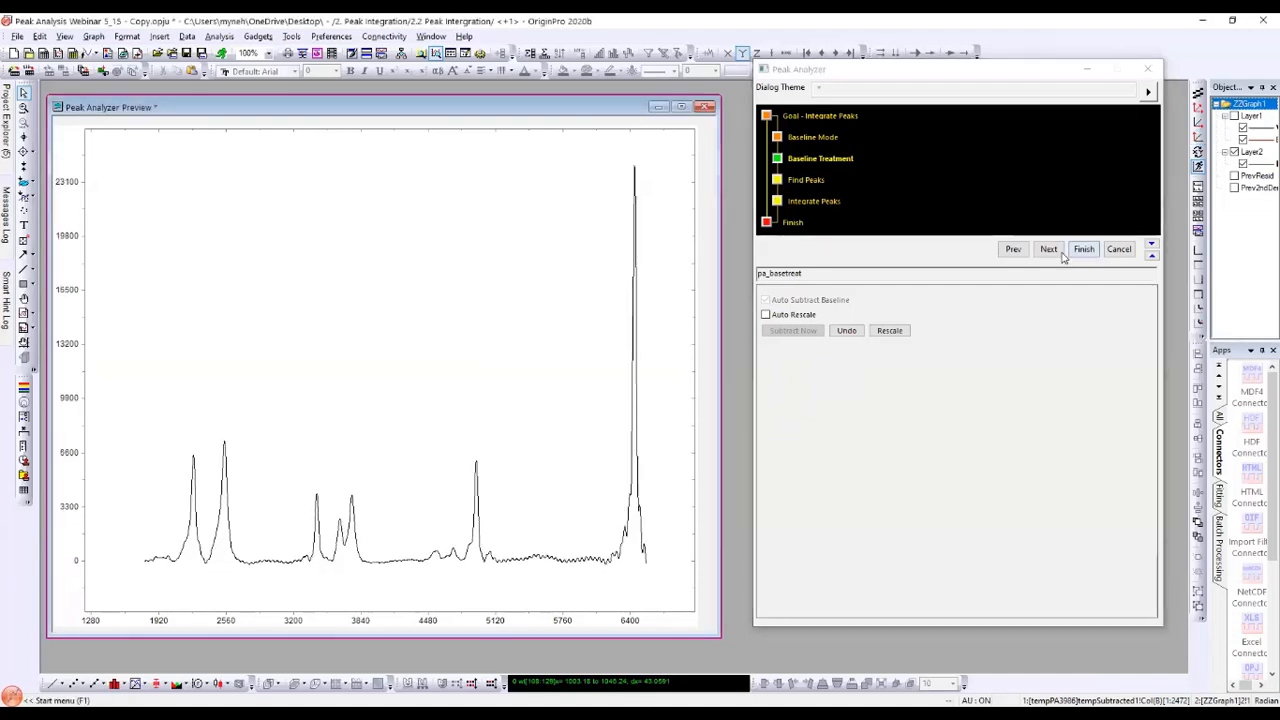
click(1049, 249)
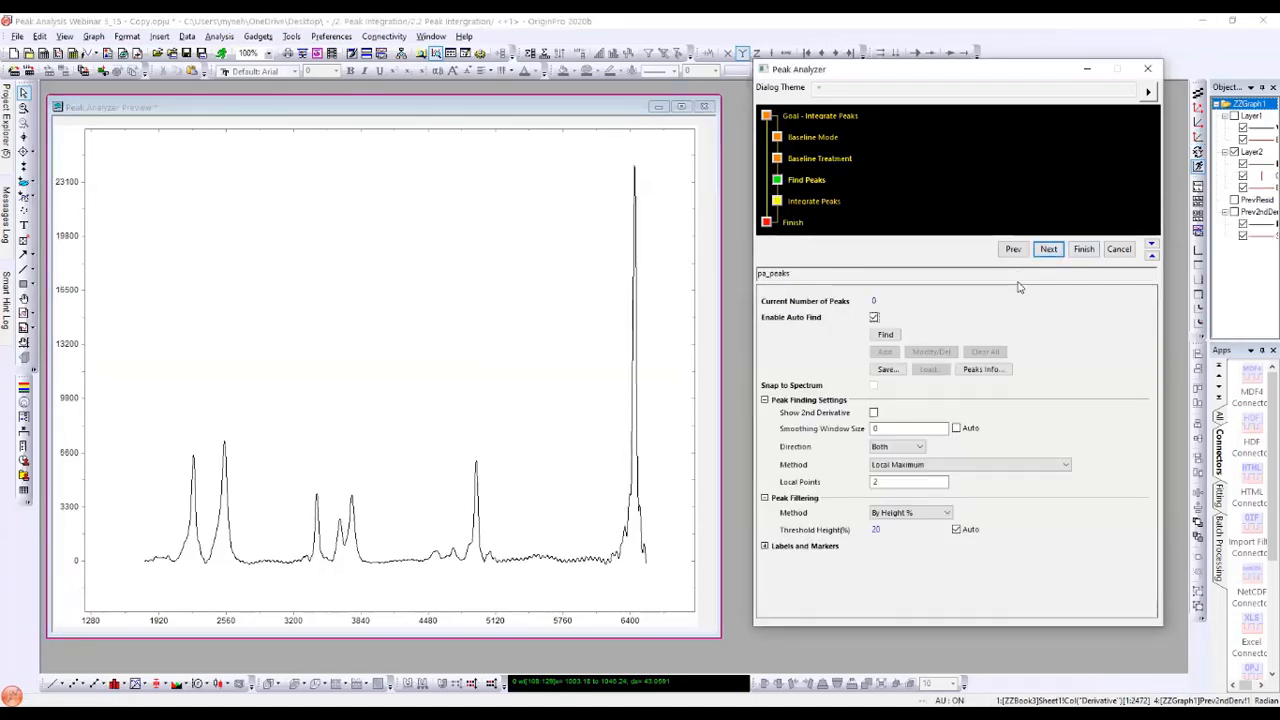
Step: Find peaks automatically with the default settings, and find them again with the threshold height set to 10%
click(885, 338)
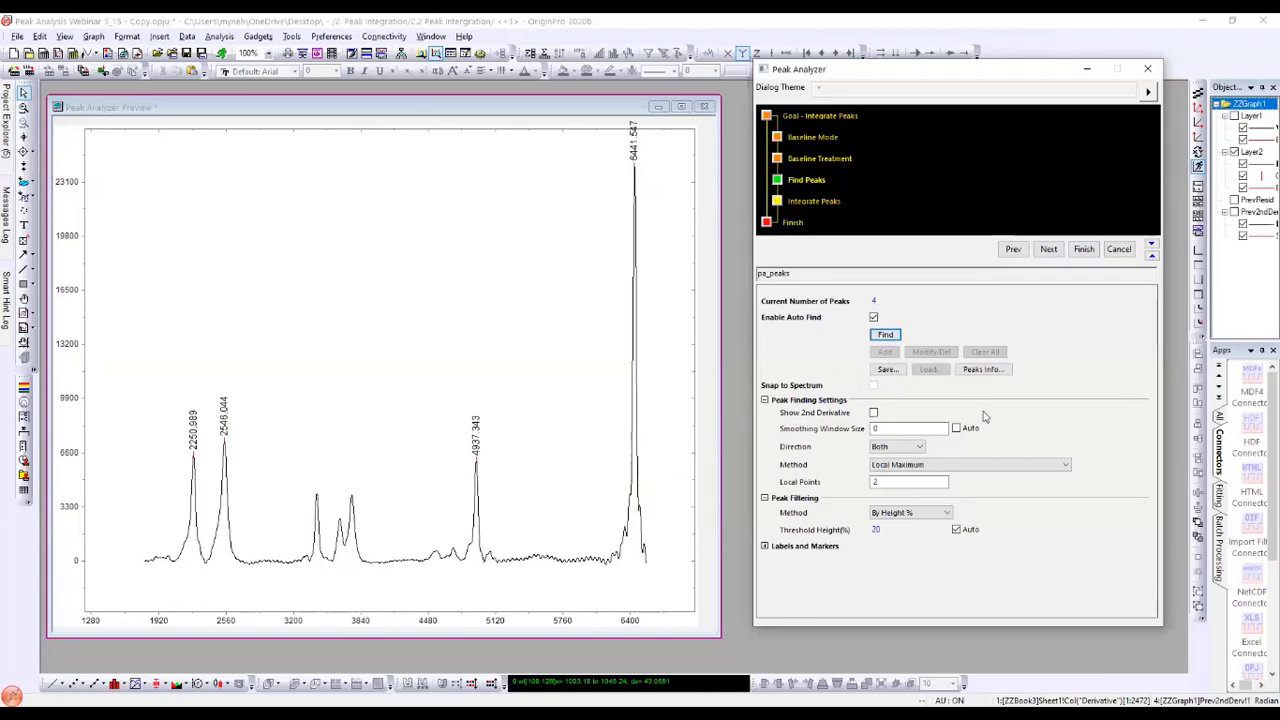
click(922, 535)
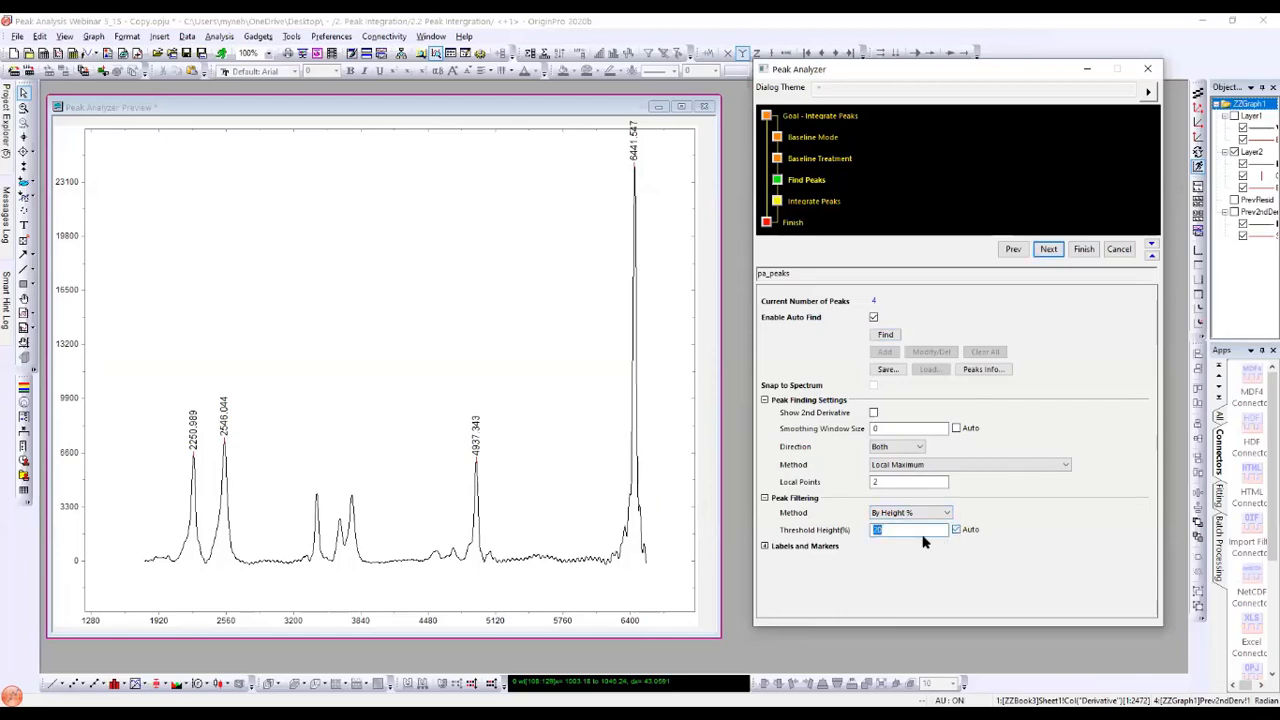
text(10)
click(892, 337)
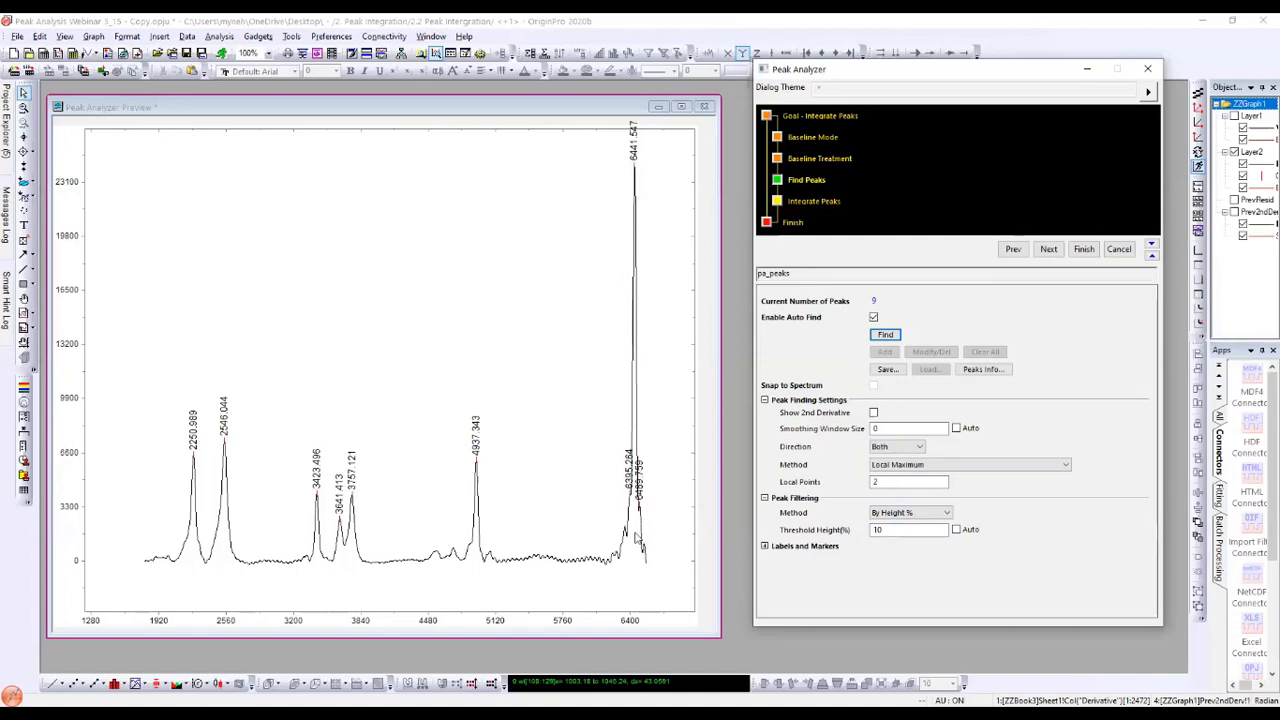
Step: Disable Auto Find and delete the two shoulder peaks marked on either side of the tallest peak
click(874, 318)
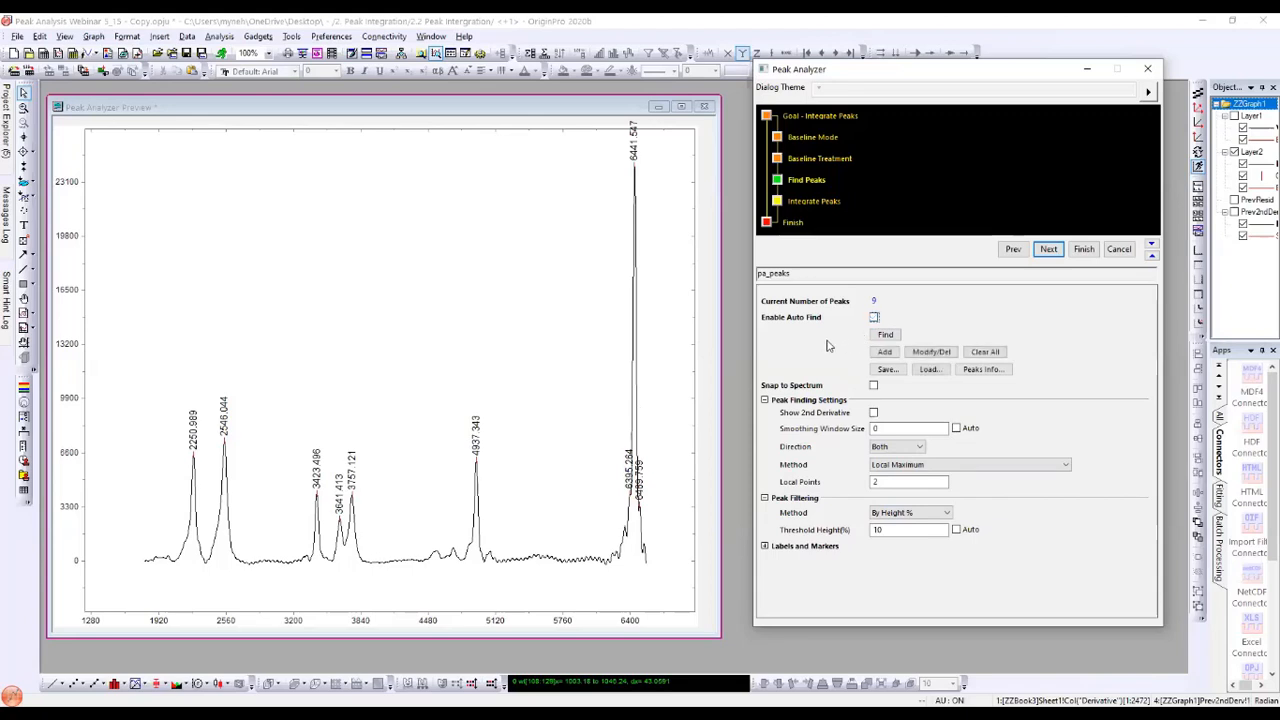
click(926, 357)
click(928, 353)
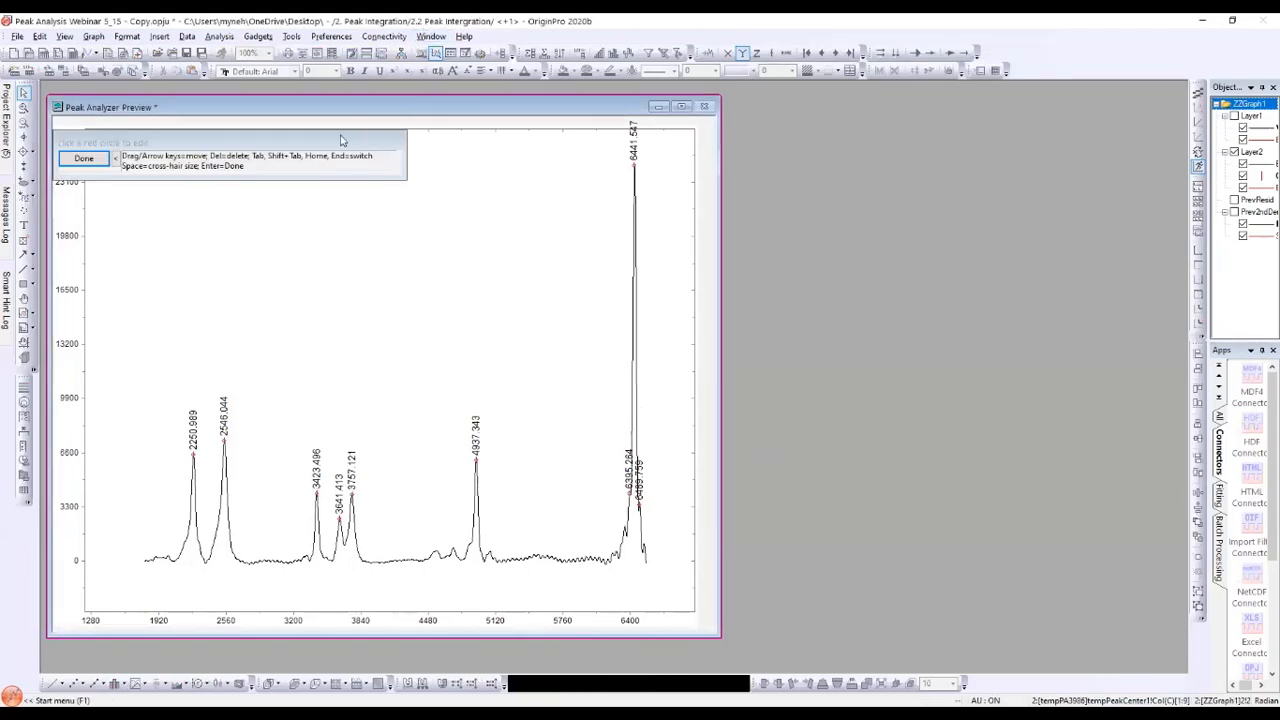
drag(343, 140, 420, 172)
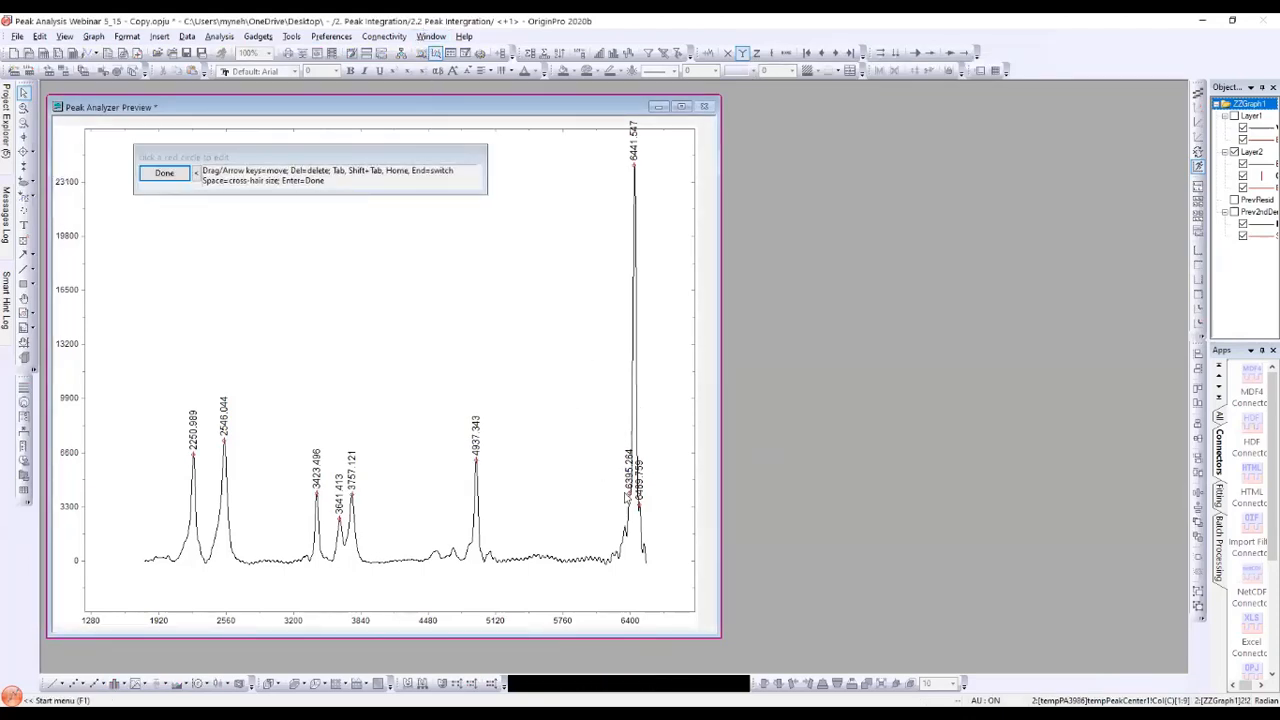
click(631, 496)
click(630, 495)
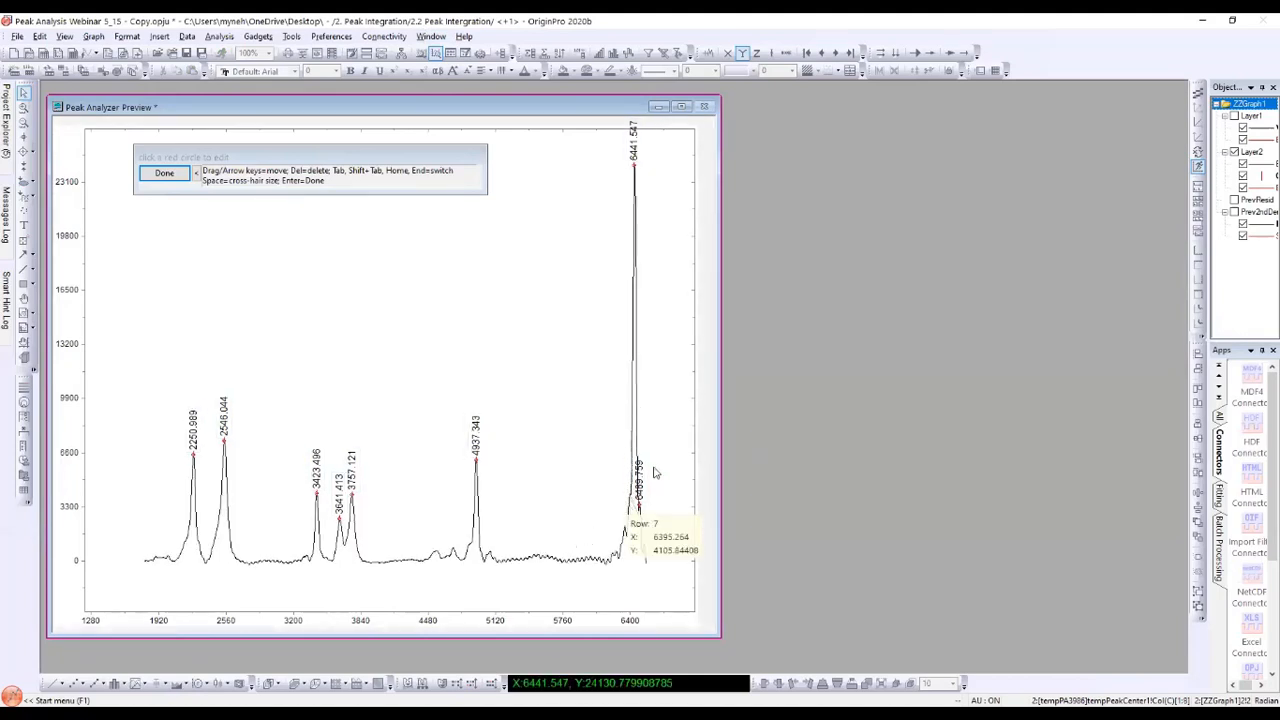
key(Delete)
click(640, 510)
key(Delete)
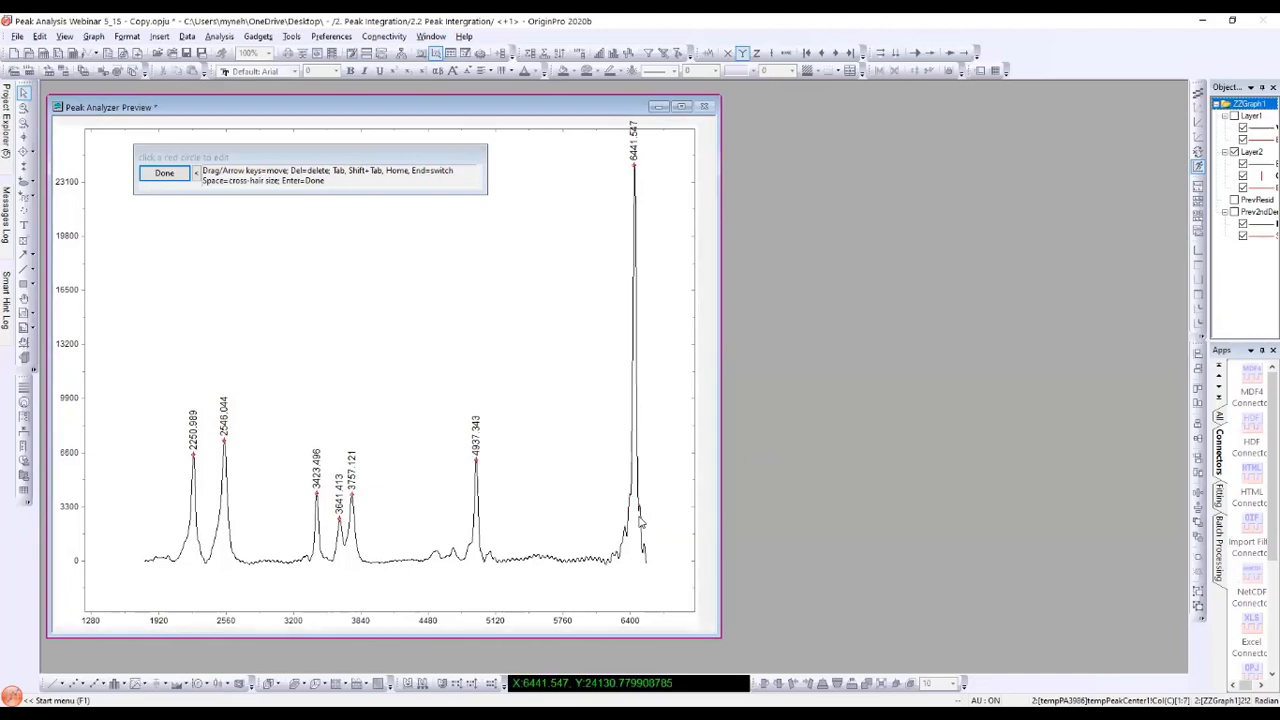
click(164, 175)
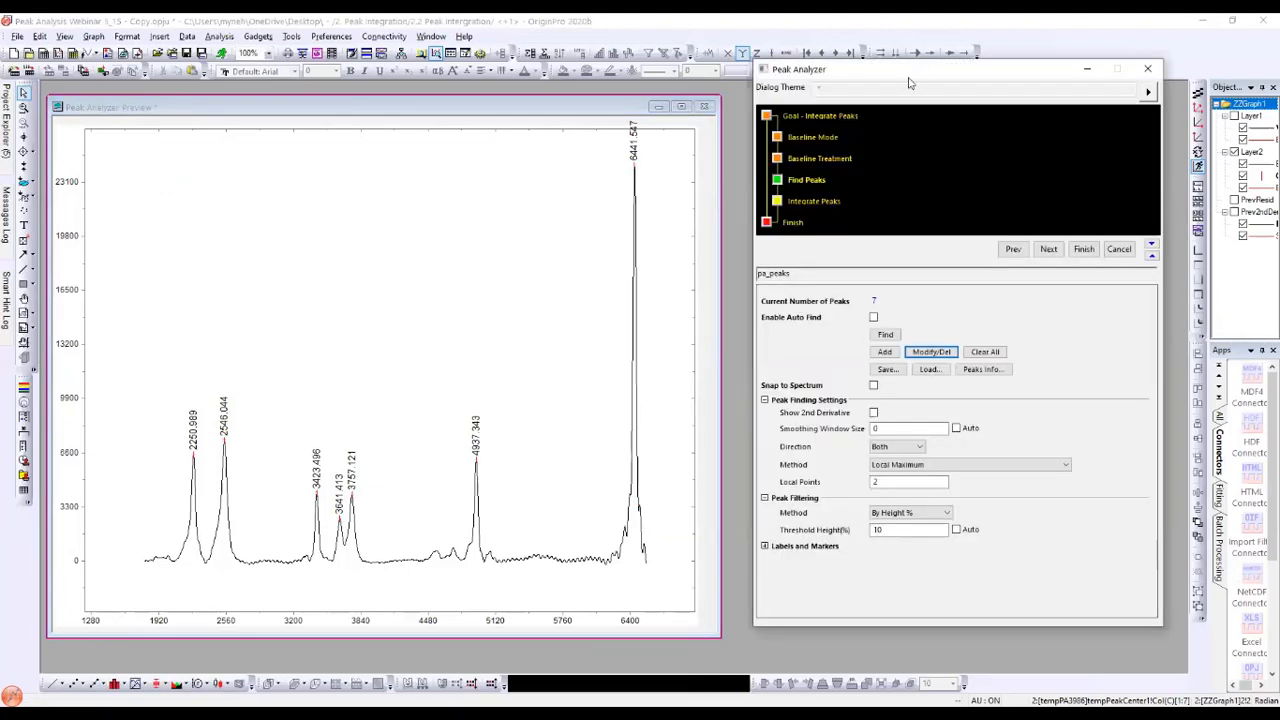
Step: Add three small peaks by hand on the preview graph, at about 4551, 4710 and 5071
drag(910, 77, 902, 98)
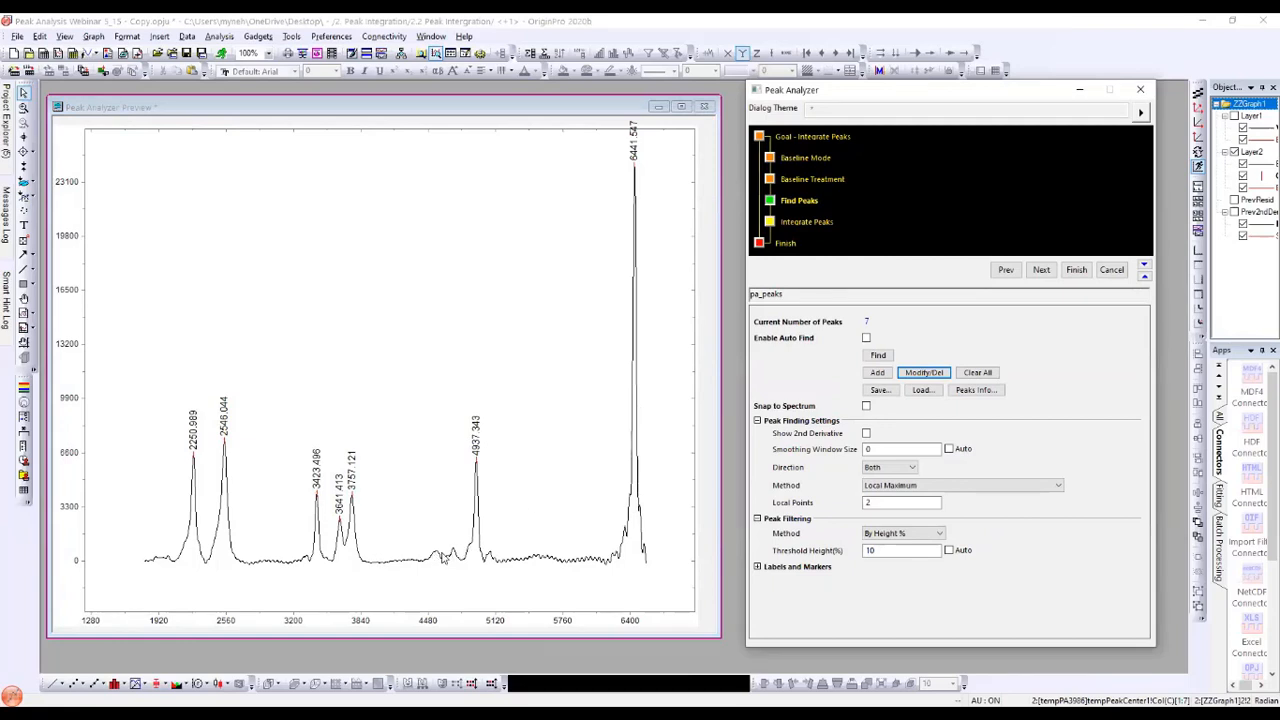
click(878, 372)
click(436, 549)
click(452, 550)
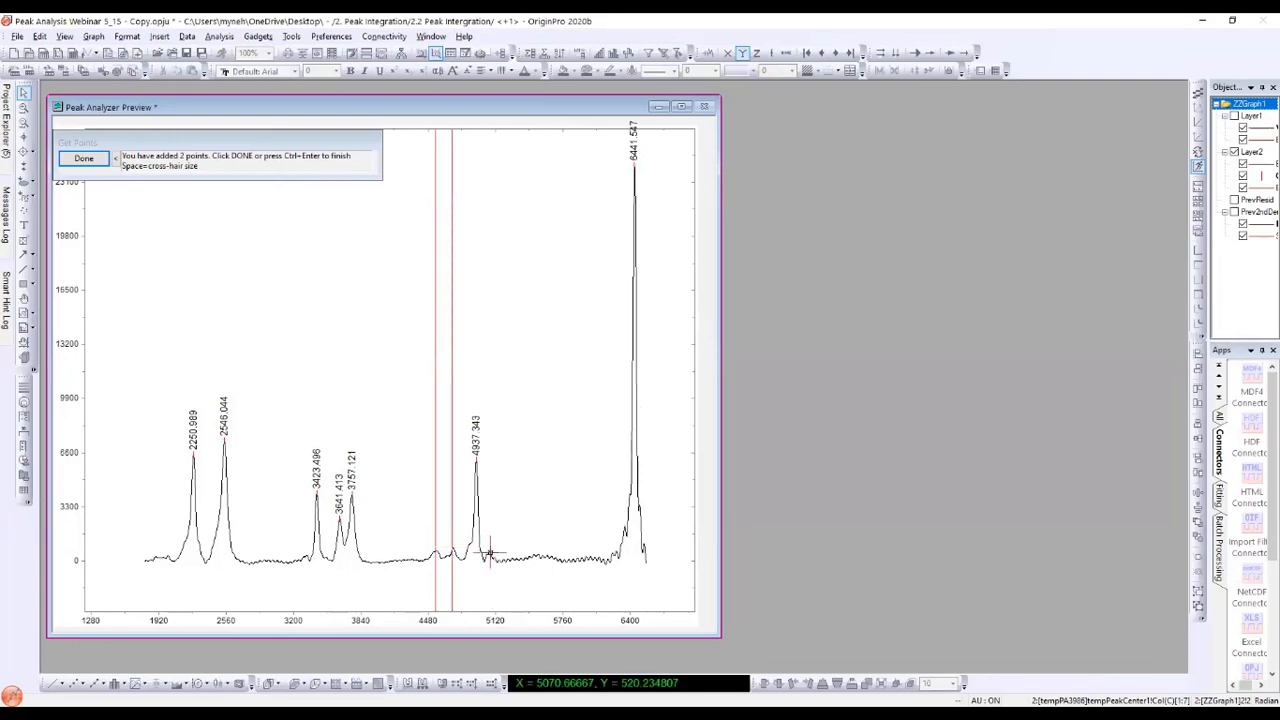
click(490, 553)
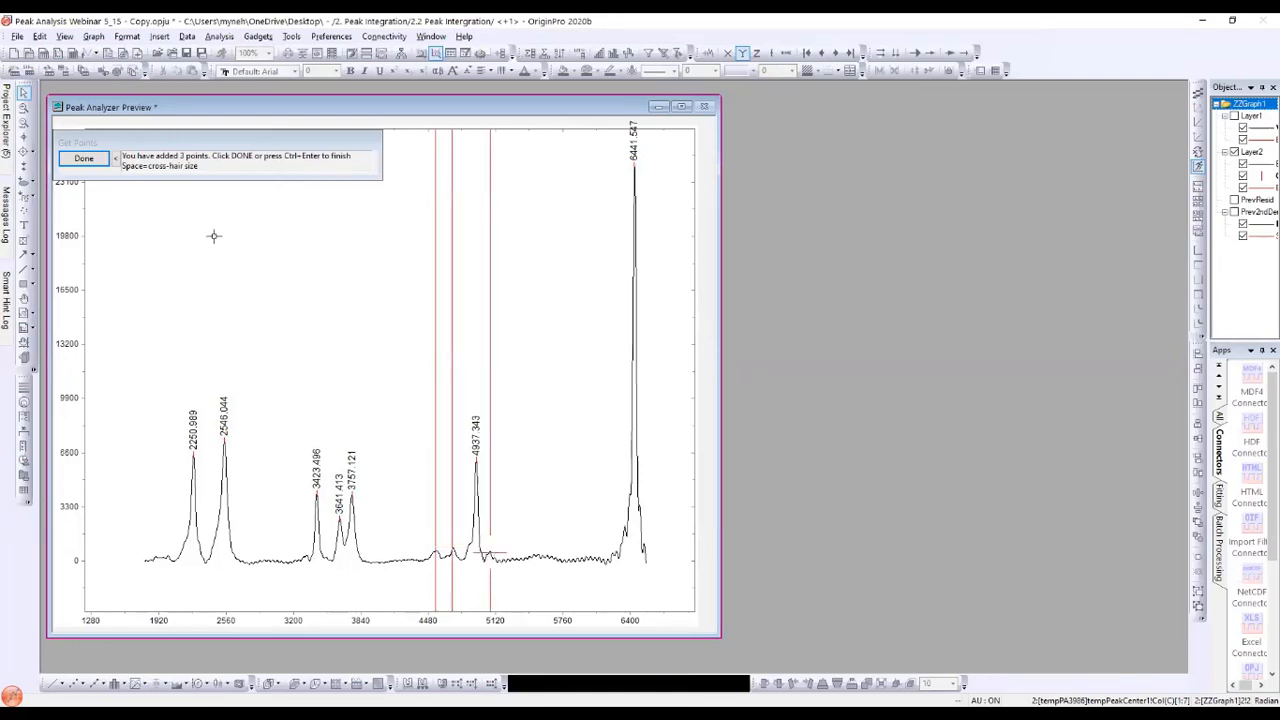
click(84, 160)
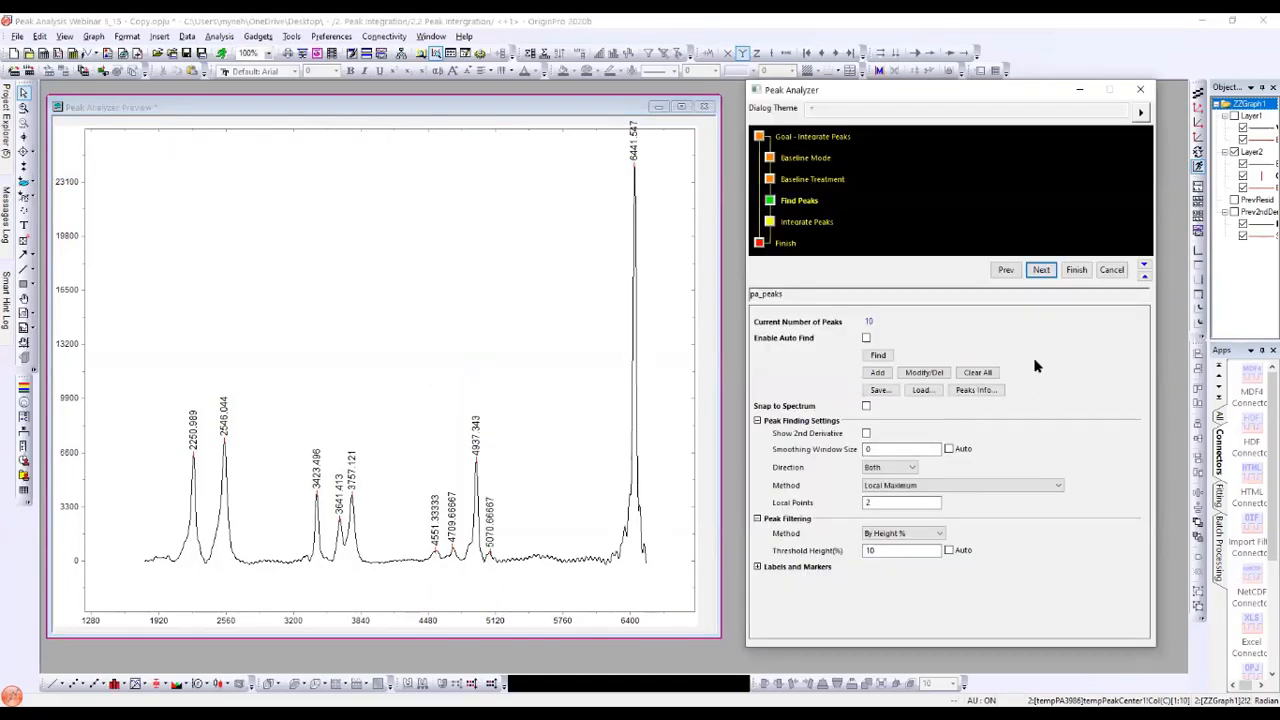
Step: Continue to the Integrate Peaks page, and move and widen the Peak Analyzer dialog beside the preview graph
click(1041, 270)
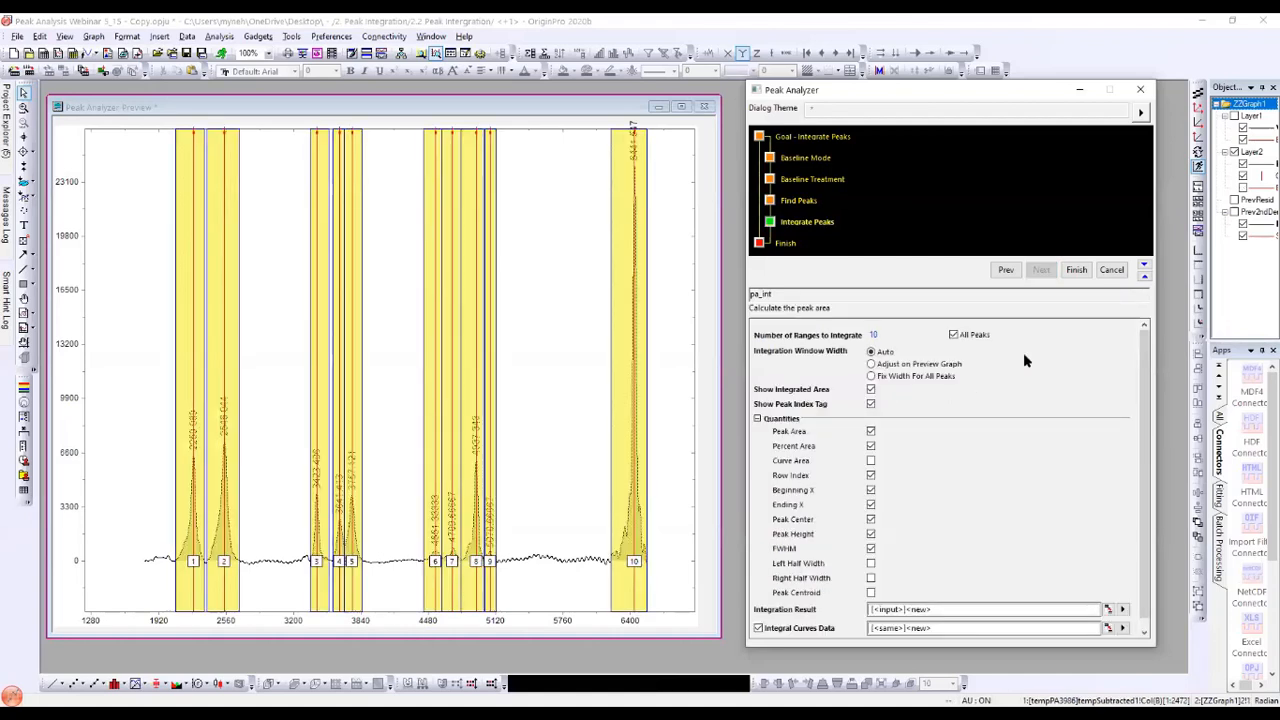
drag(1008, 93, 1088, 89)
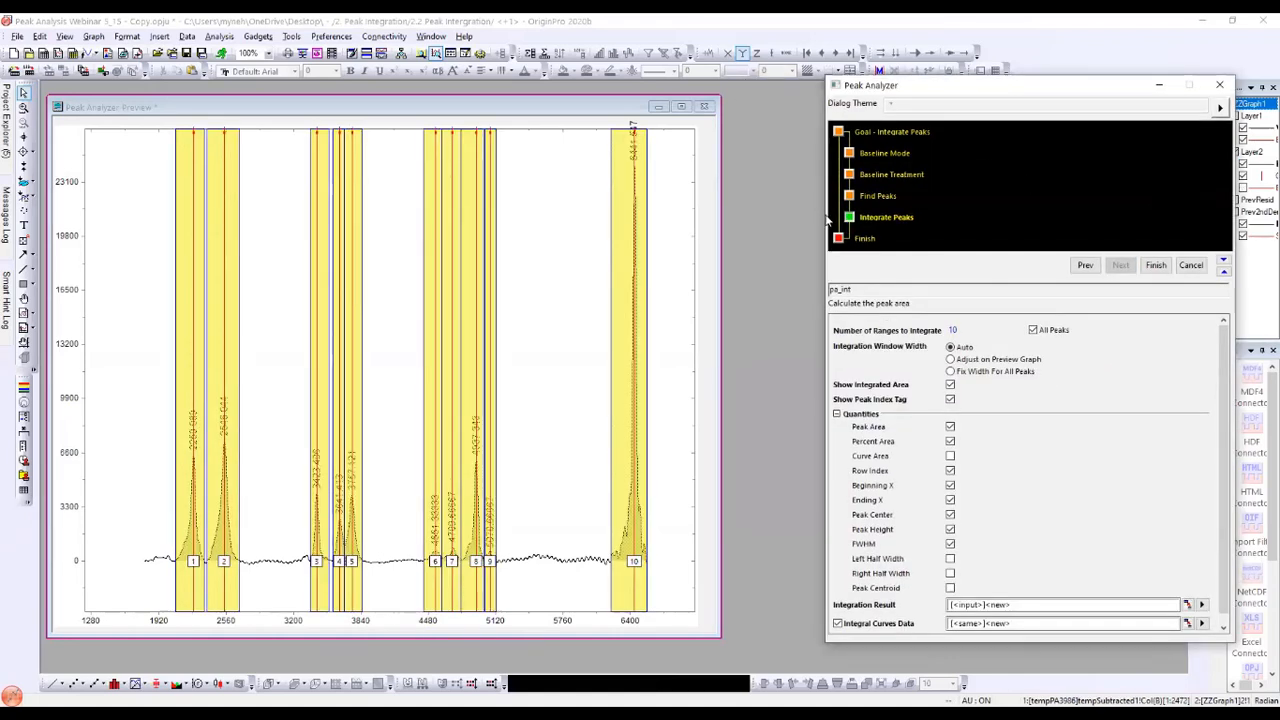
drag(826, 216, 774, 220)
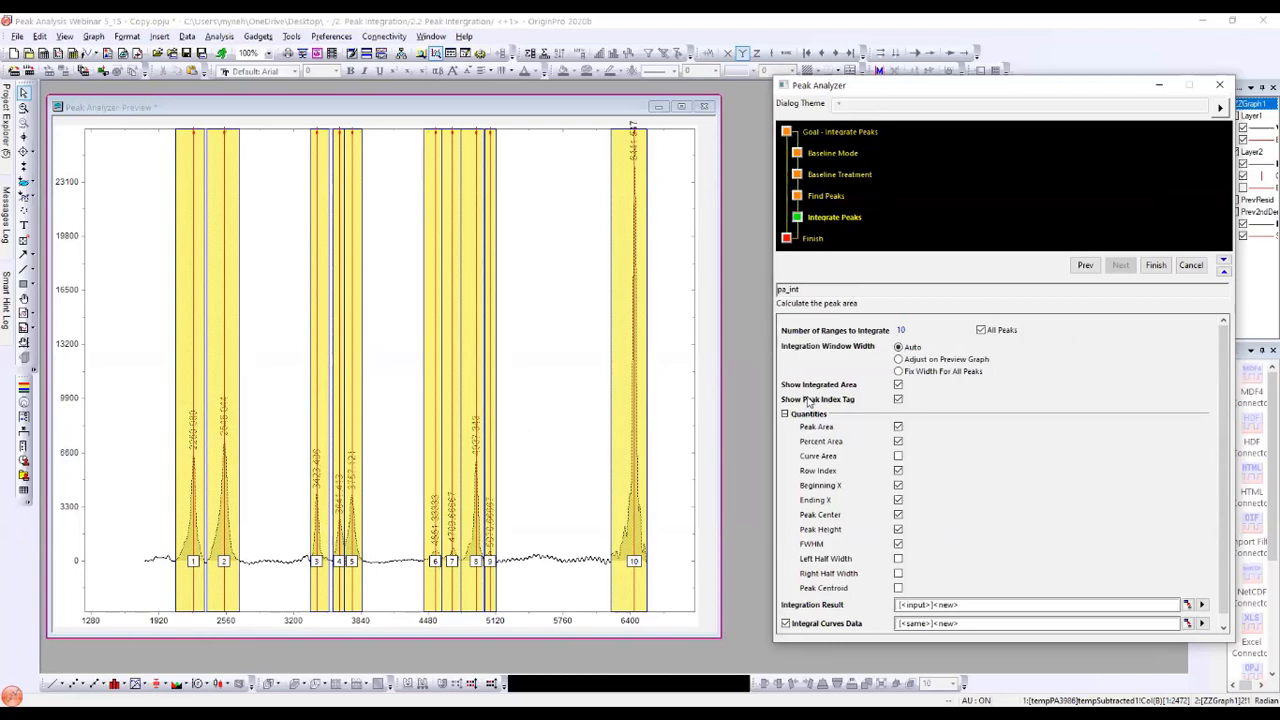
Step: Set the integration window width to Adjust on Preview Graph and widen peak 10's window to span about 6128 to 6557
click(899, 360)
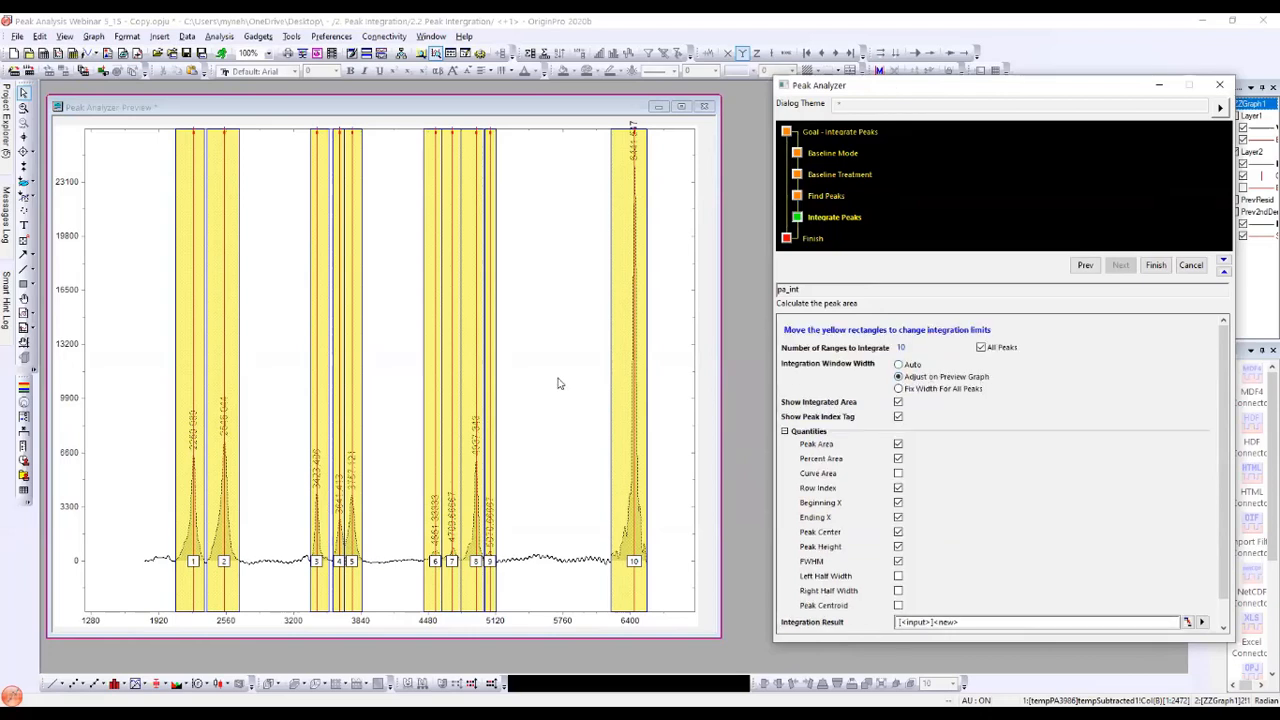
click(618, 360)
drag(611, 369, 654, 369)
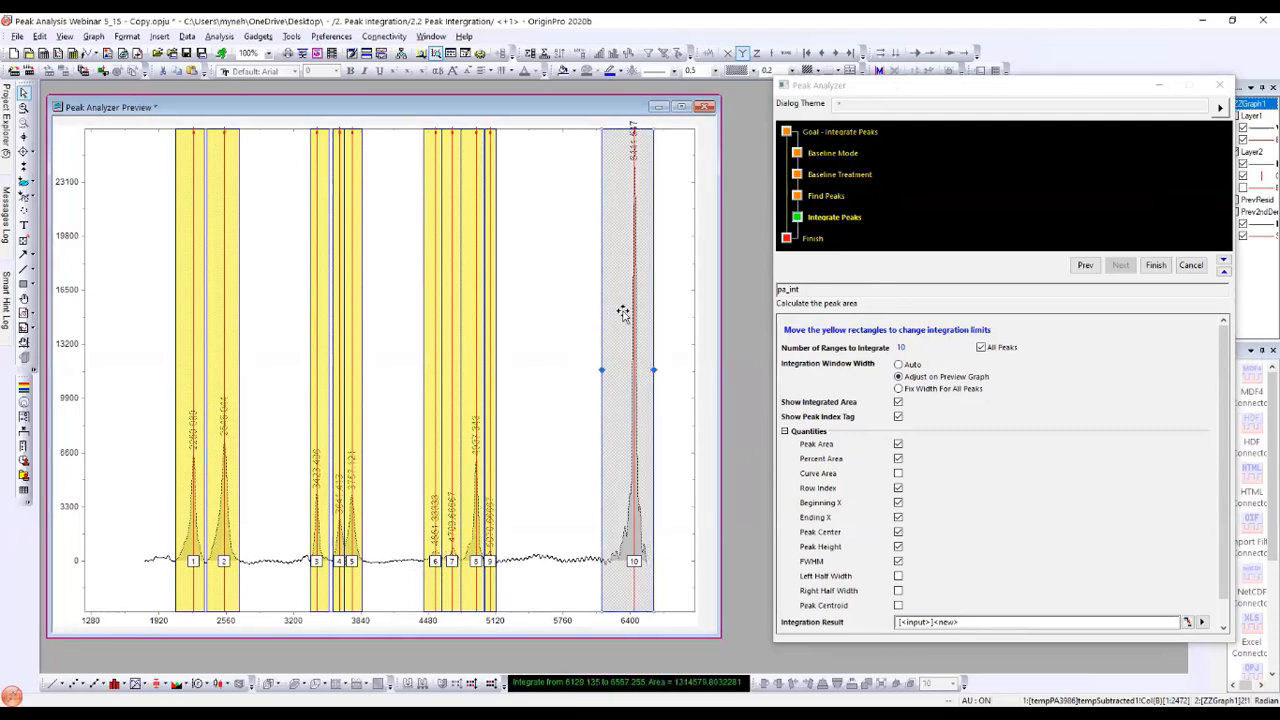
click(672, 310)
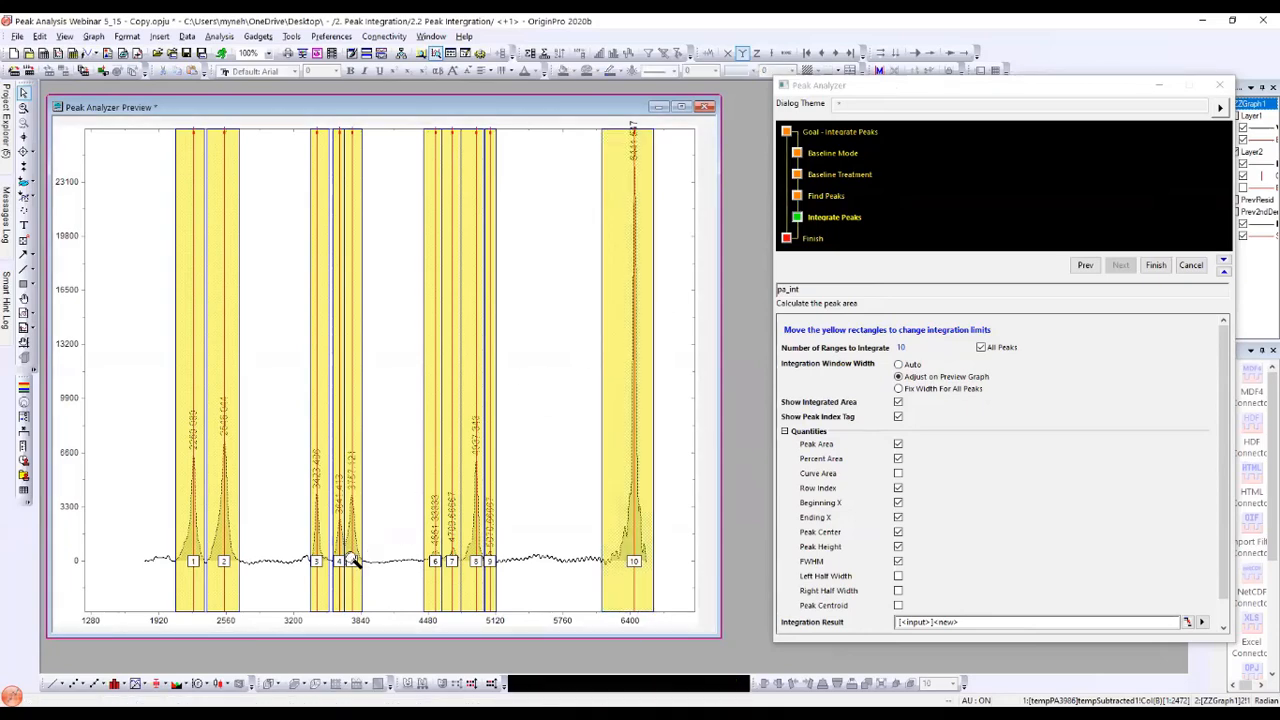
Step: Select peak 3's integration window on the preview graph and adjust its limits to about 3360 and 3537
scroll(349, 562, up, 3)
scroll(349, 562, up, 1)
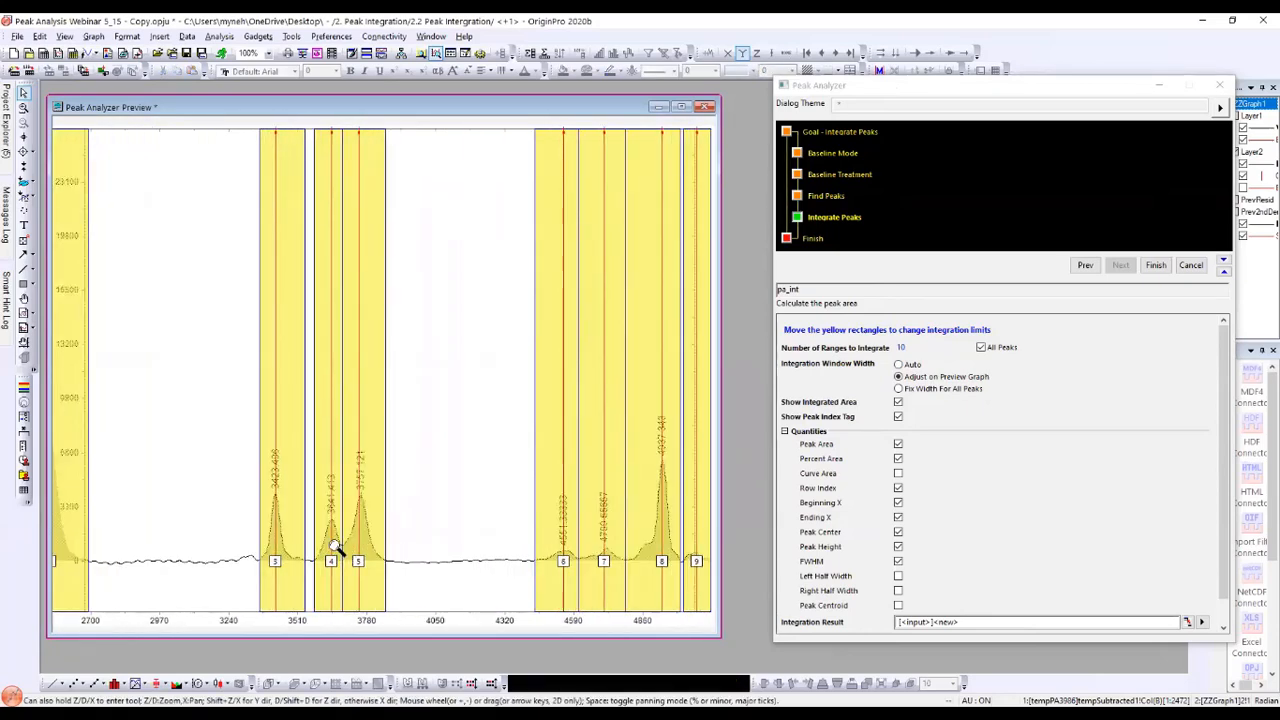
scroll(338, 546, up, 1)
scroll(338, 546, up, 1)
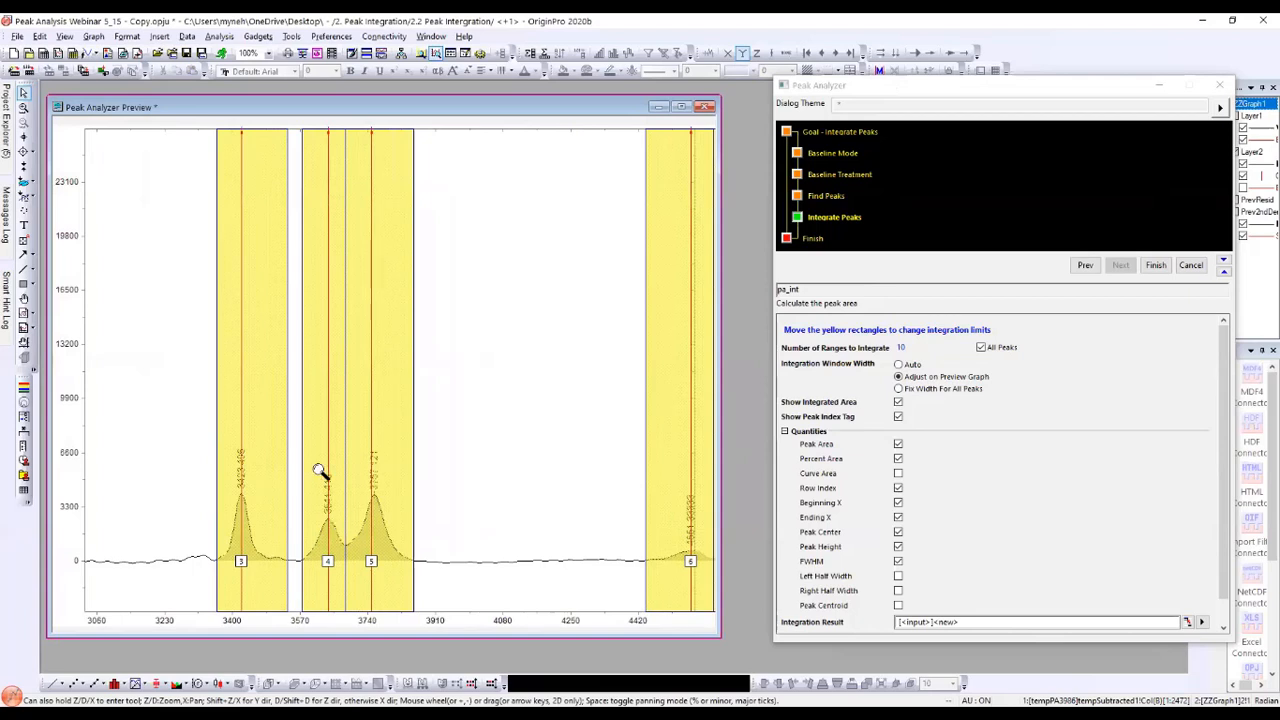
scroll(316, 466, up, 1)
click(245, 389)
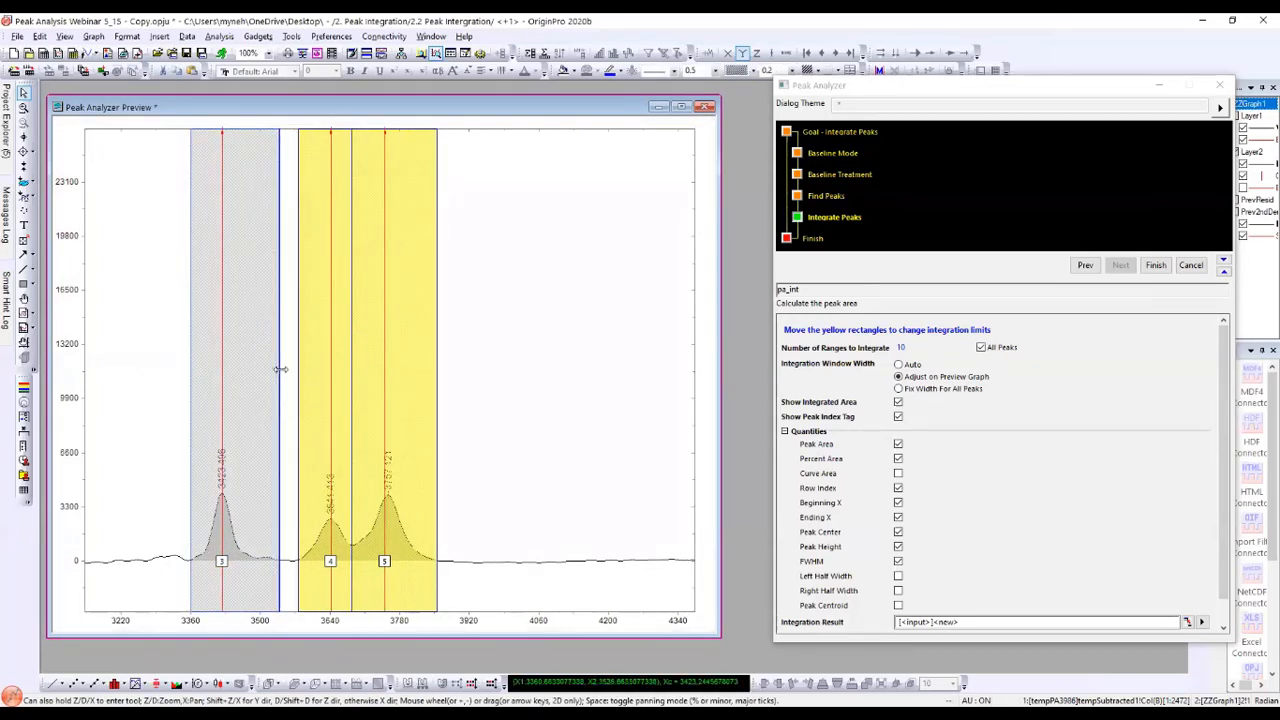
click(281, 369)
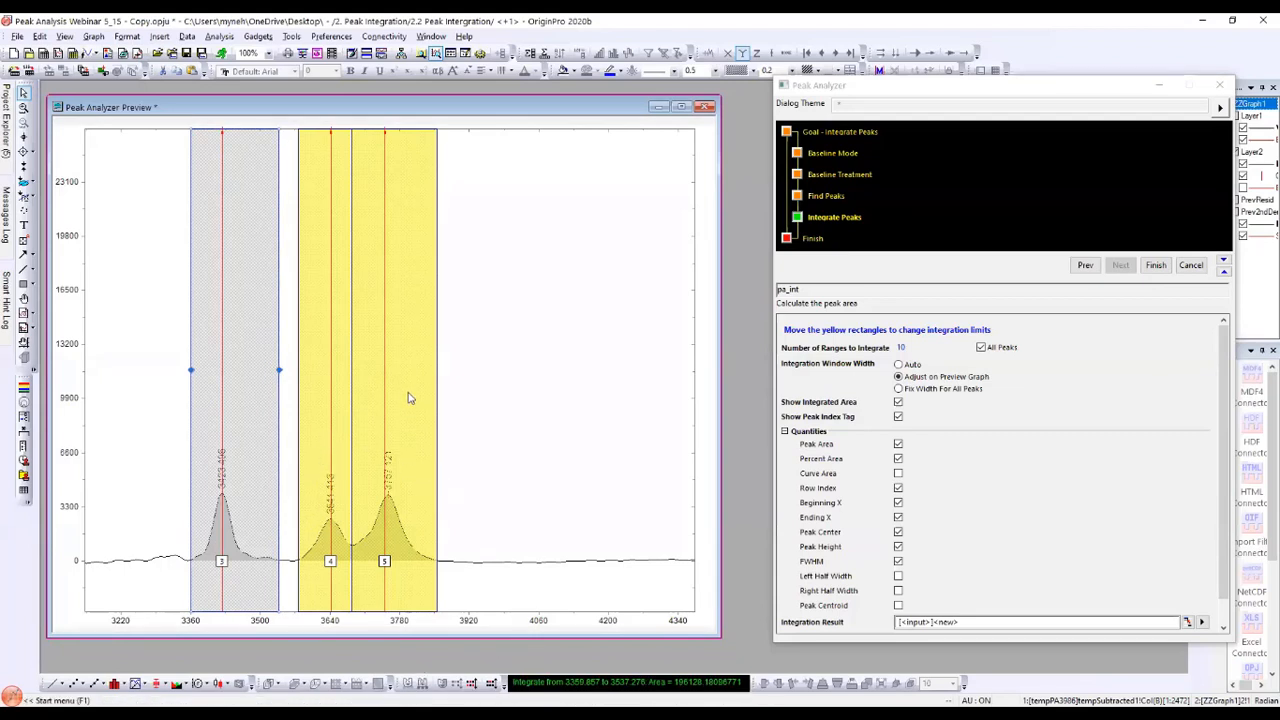
Step: Examine all ten integration windows across the full spectrum on the preview graph, with the Peak Analyzer dialog moved closer to it
scroll(350, 450, down, 3)
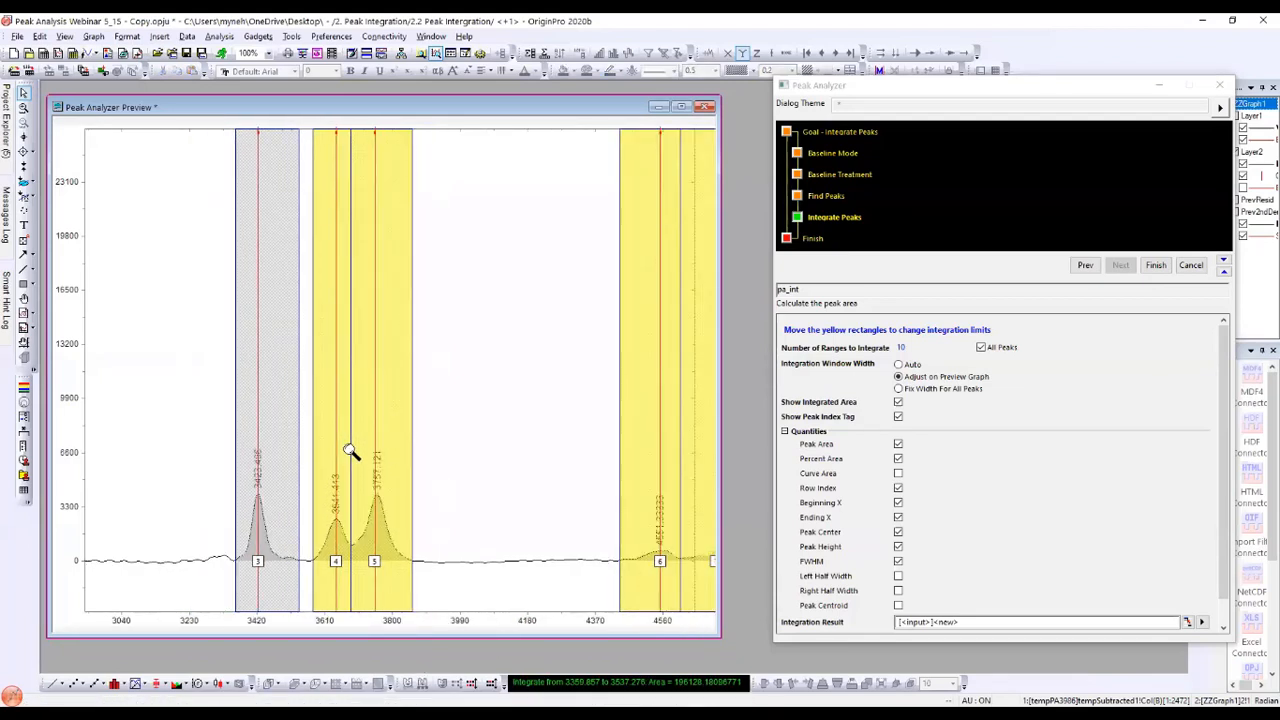
scroll(350, 450, down, 3)
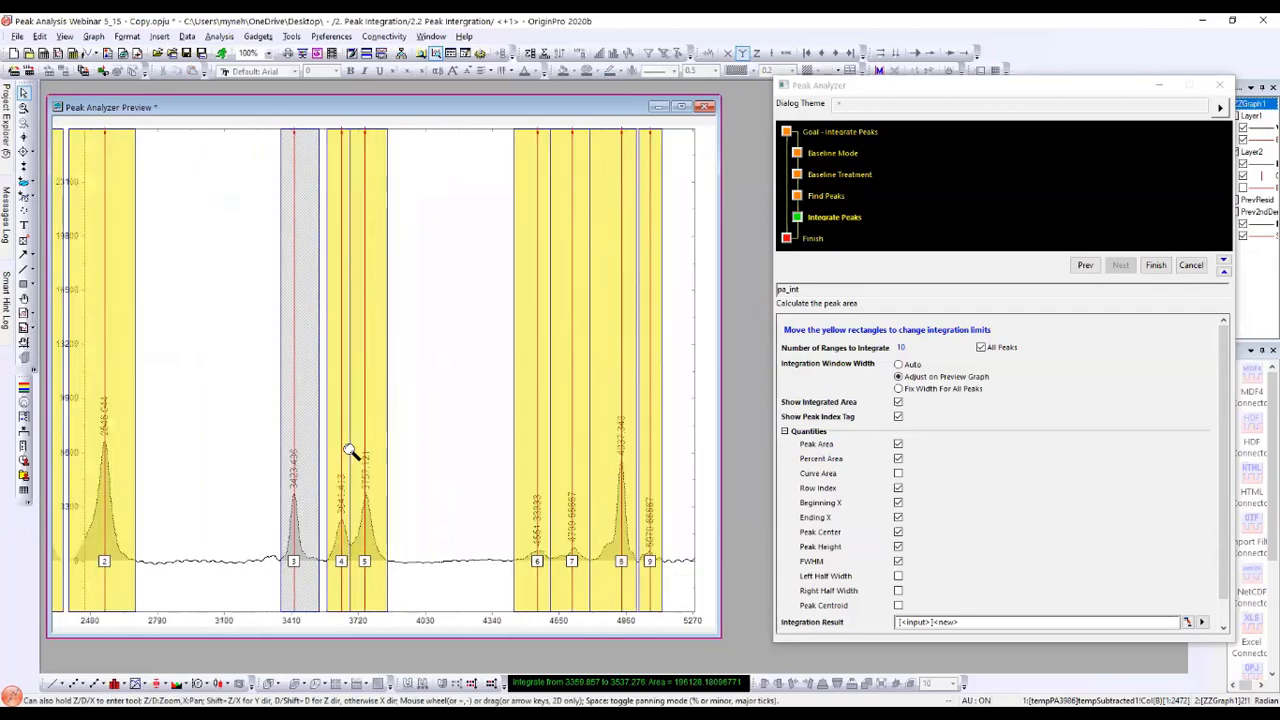
scroll(350, 450, down, 1)
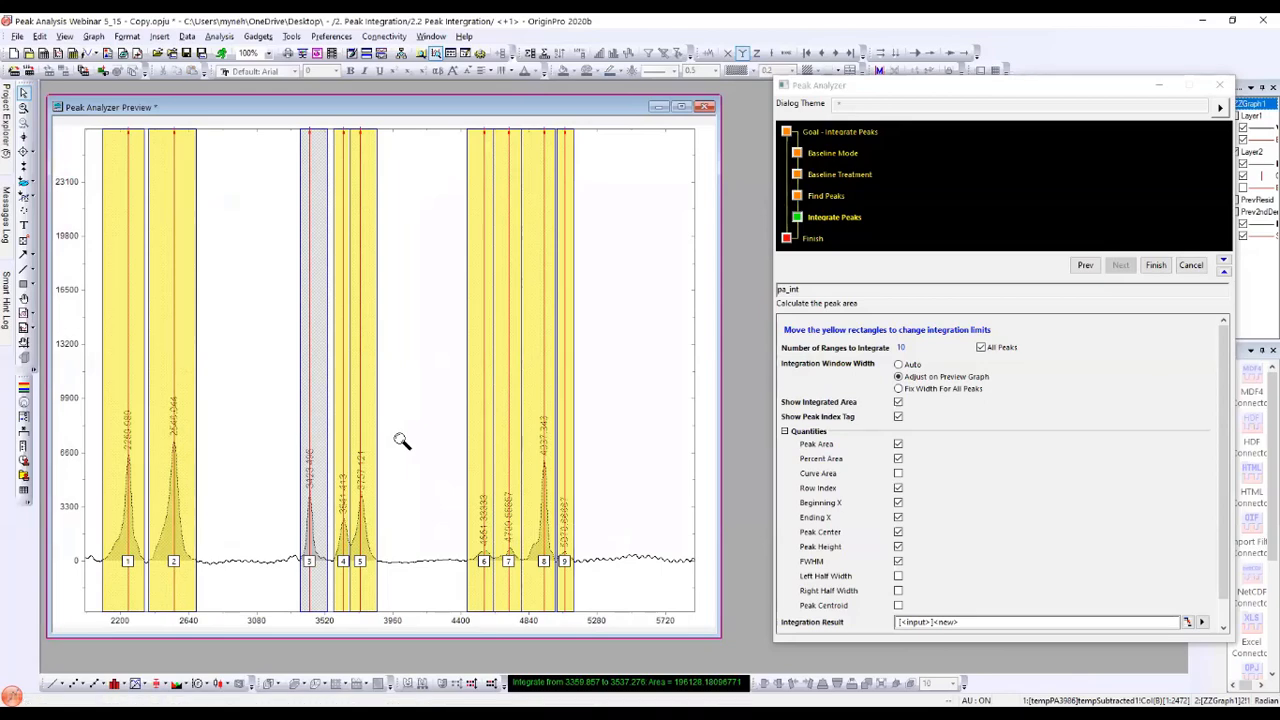
scroll(400, 440, down, 1)
scroll(400, 440, down, 1)
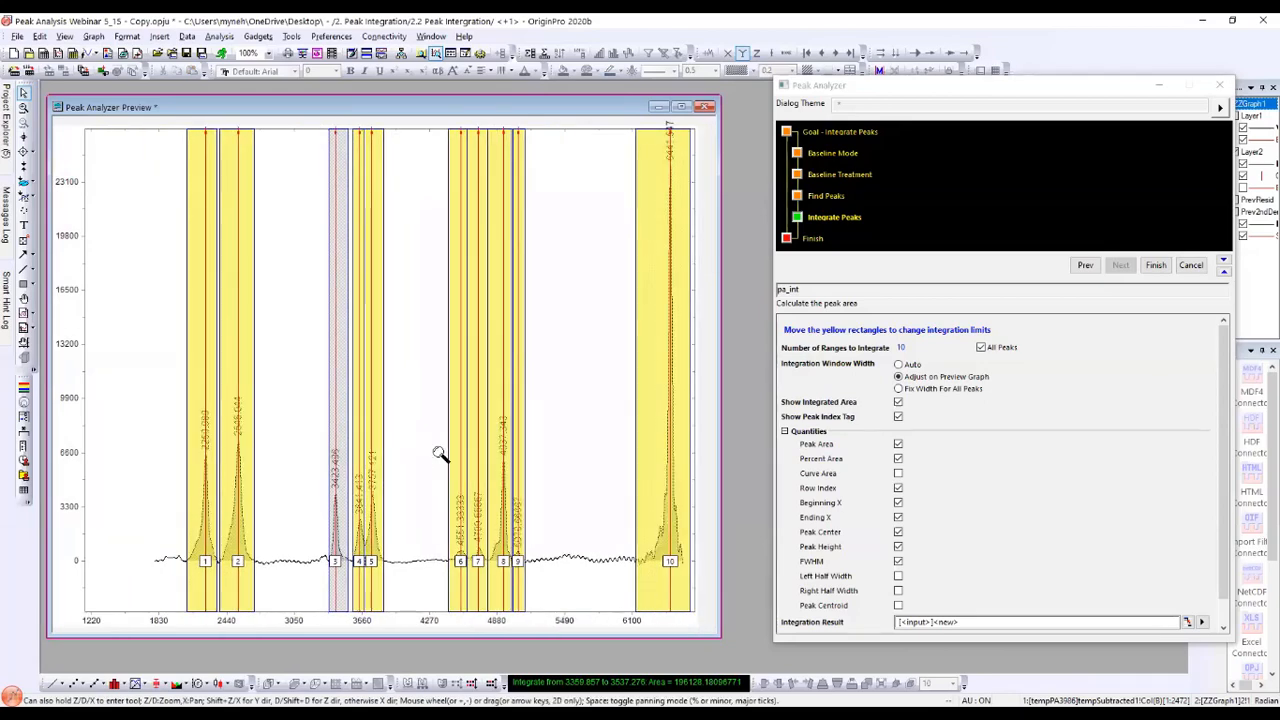
scroll(438, 455, down, 1)
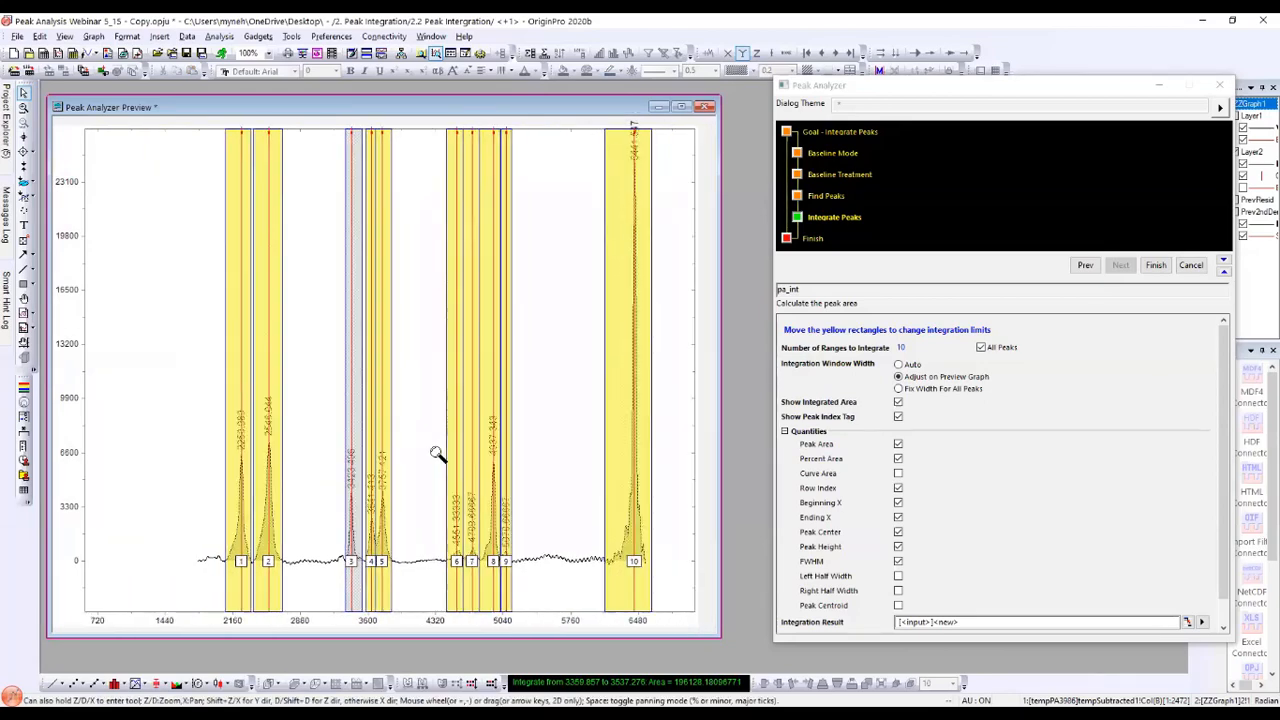
drag(1112, 90, 1040, 95)
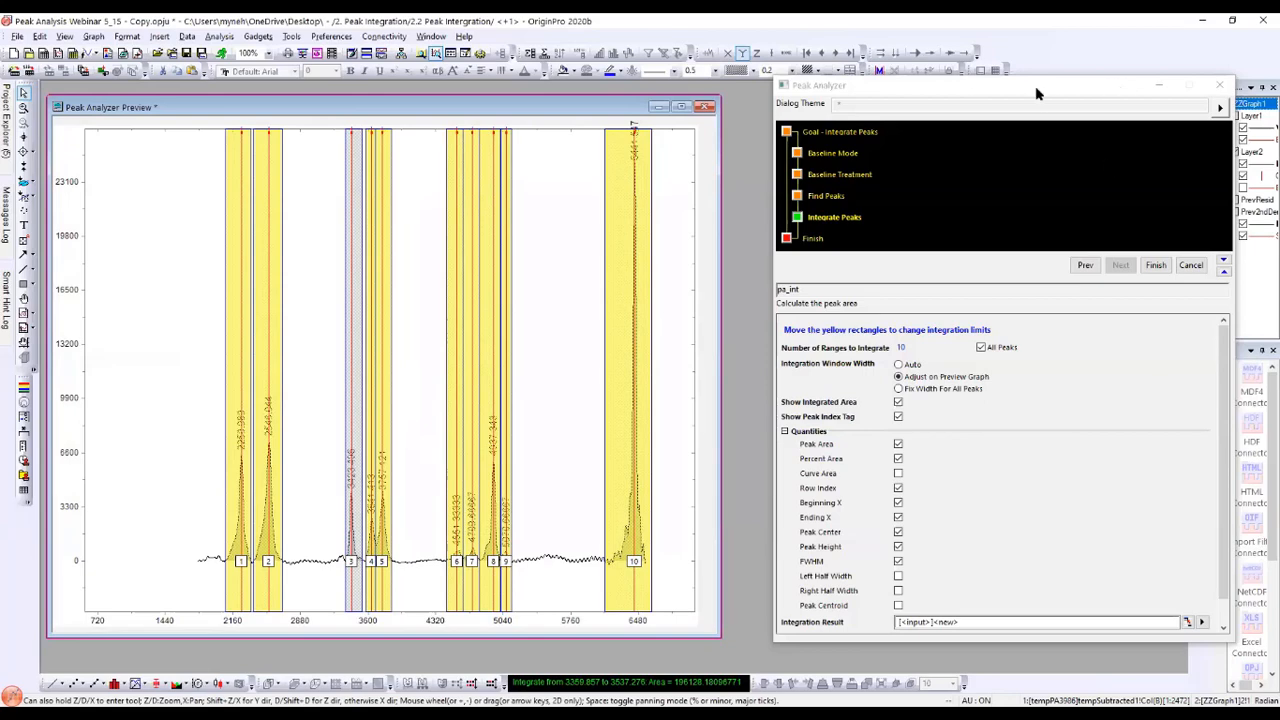
click(1198, 117)
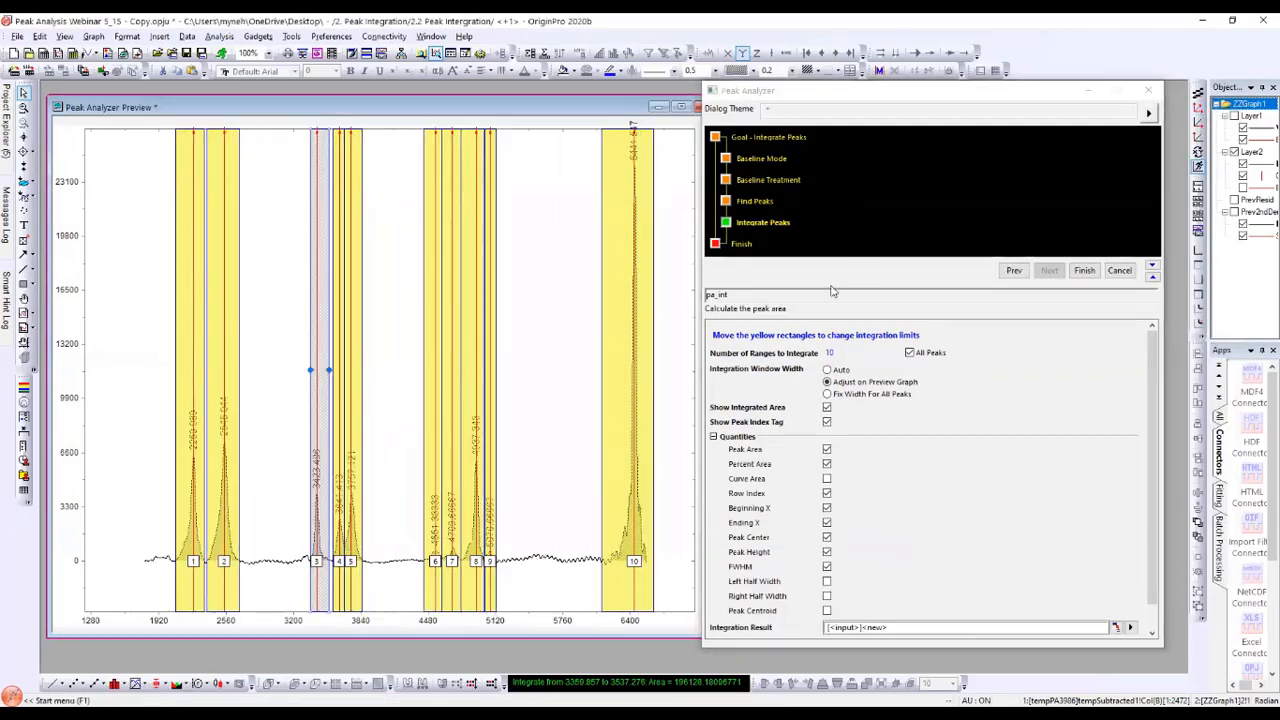
drag(924, 97, 941, 97)
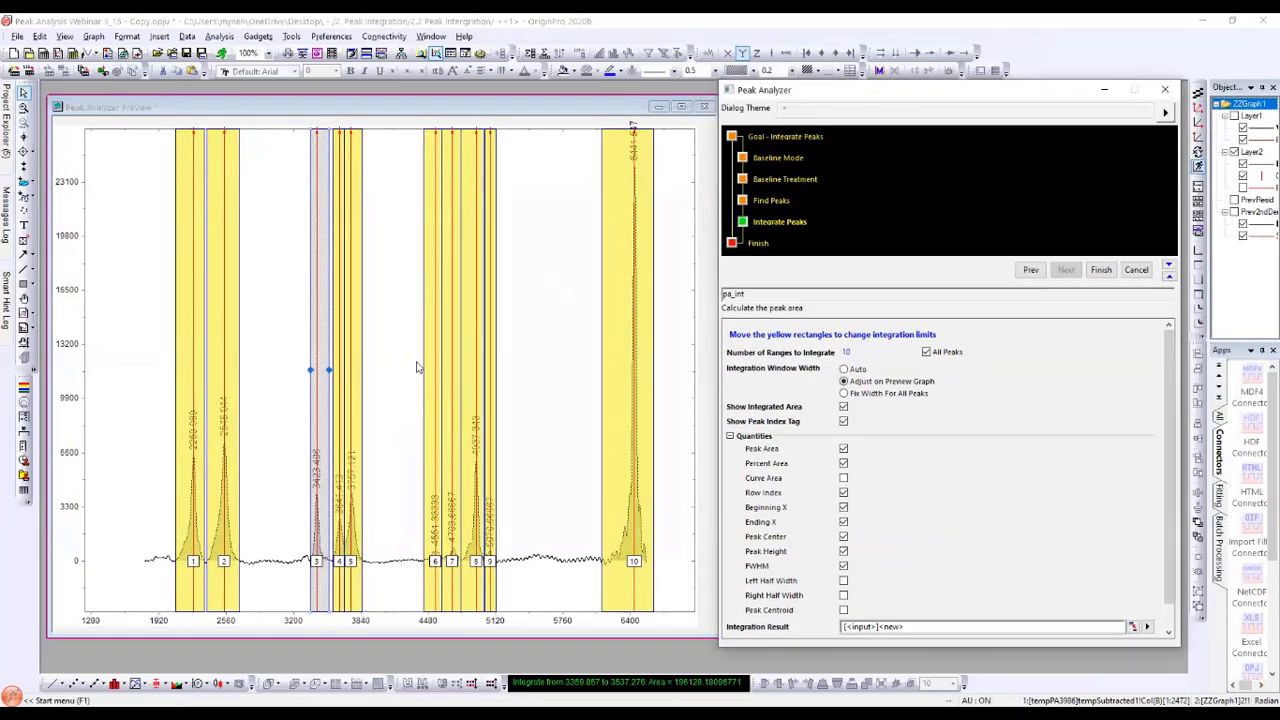
click(293, 470)
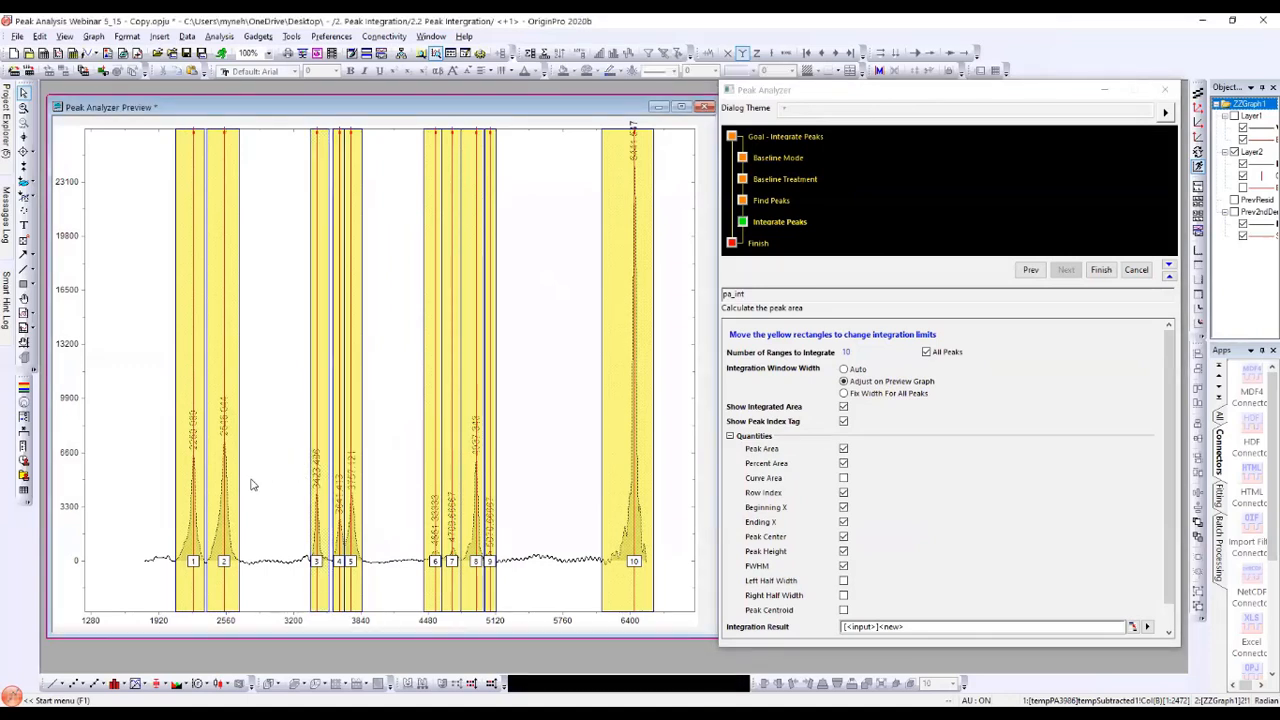
Step: Review the integration quantities and output settings, and finish the analysis to generate the integration results
click(915, 456)
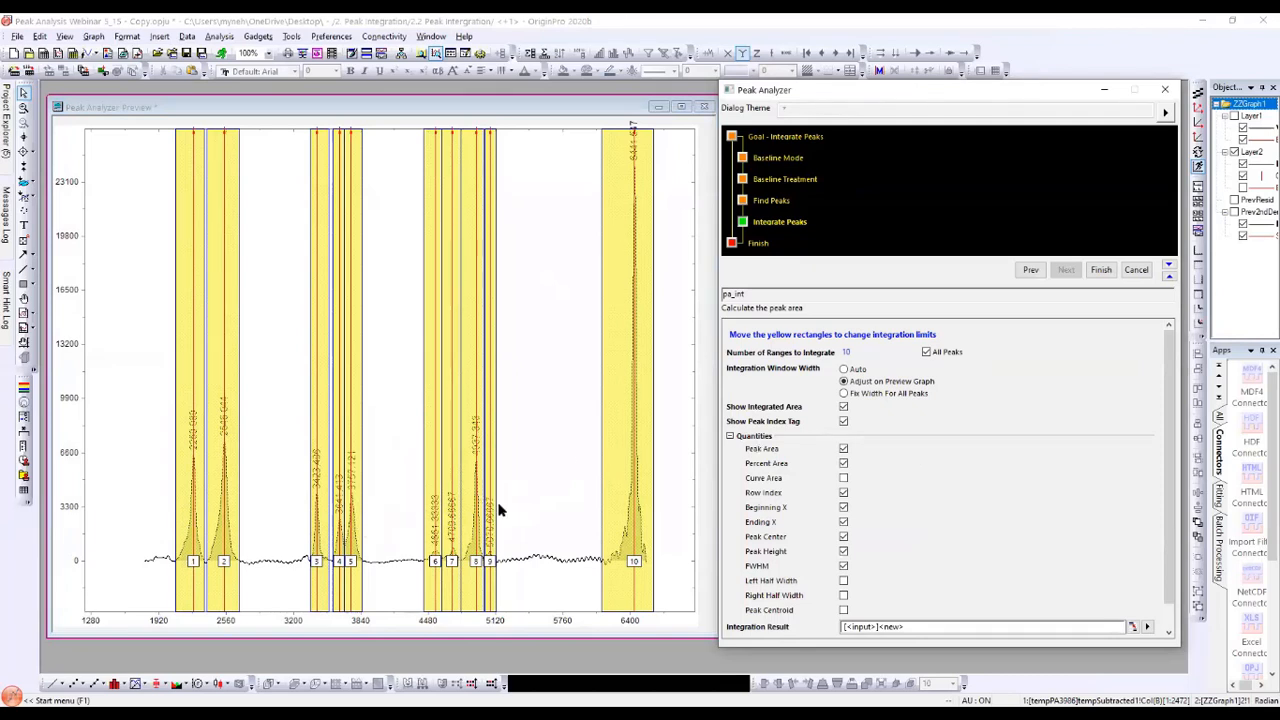
scroll(938, 438, down, 1)
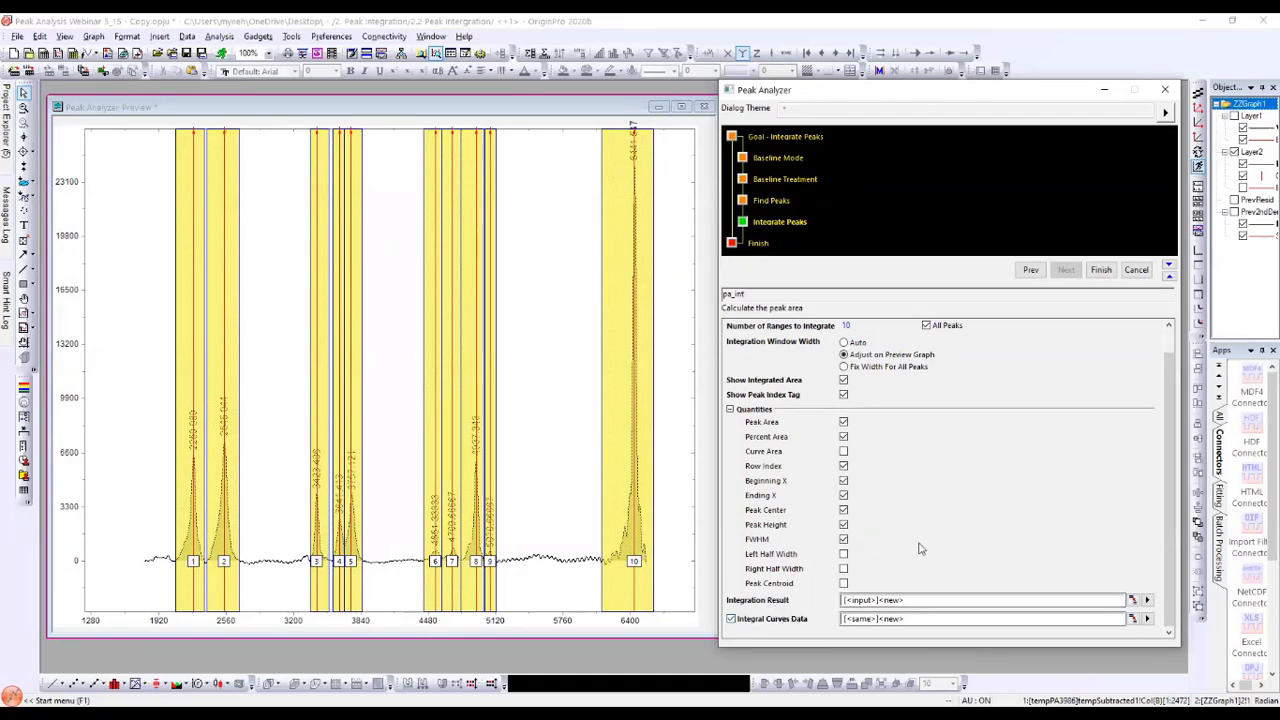
scroll(928, 540, up, 1)
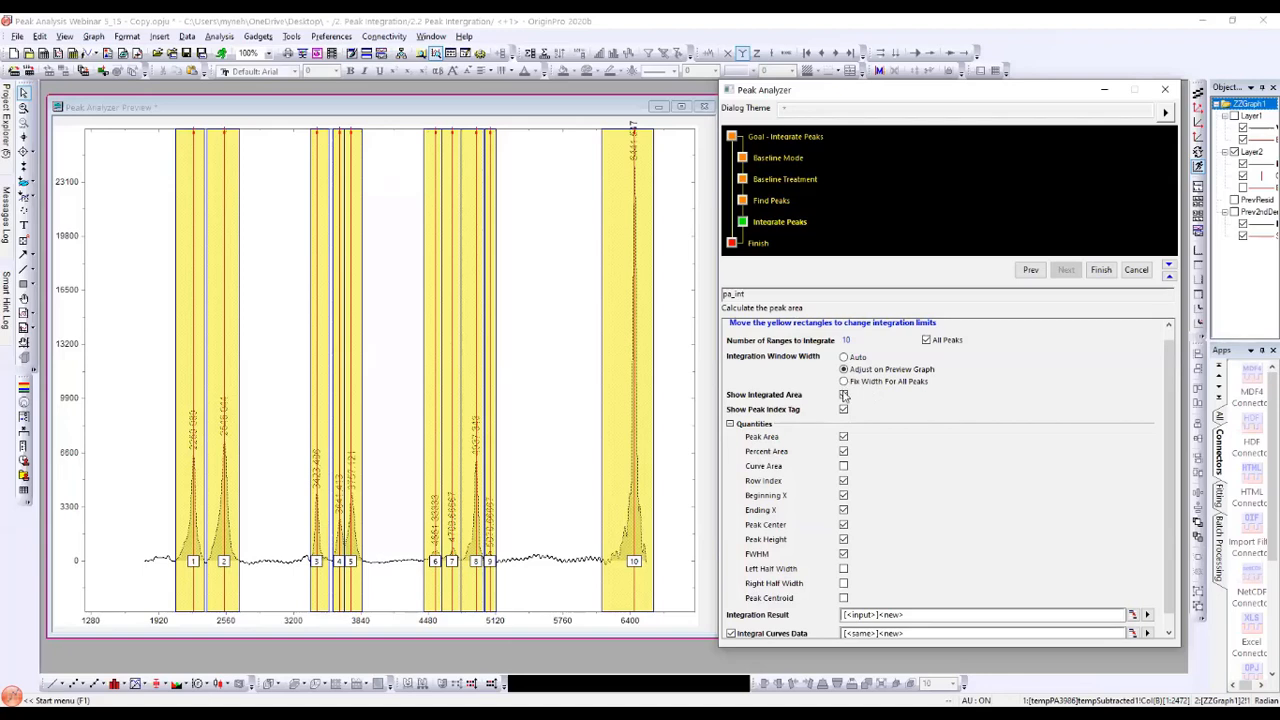
scroll(970, 472, down, 1)
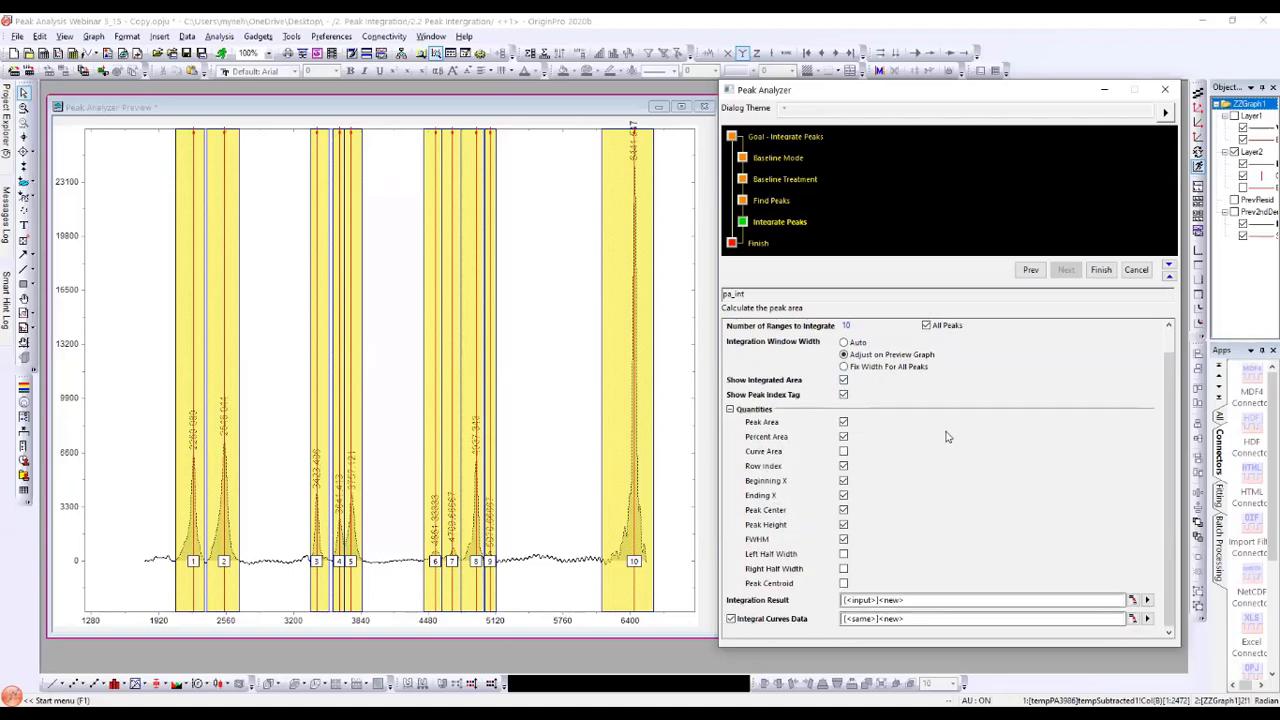
click(1102, 272)
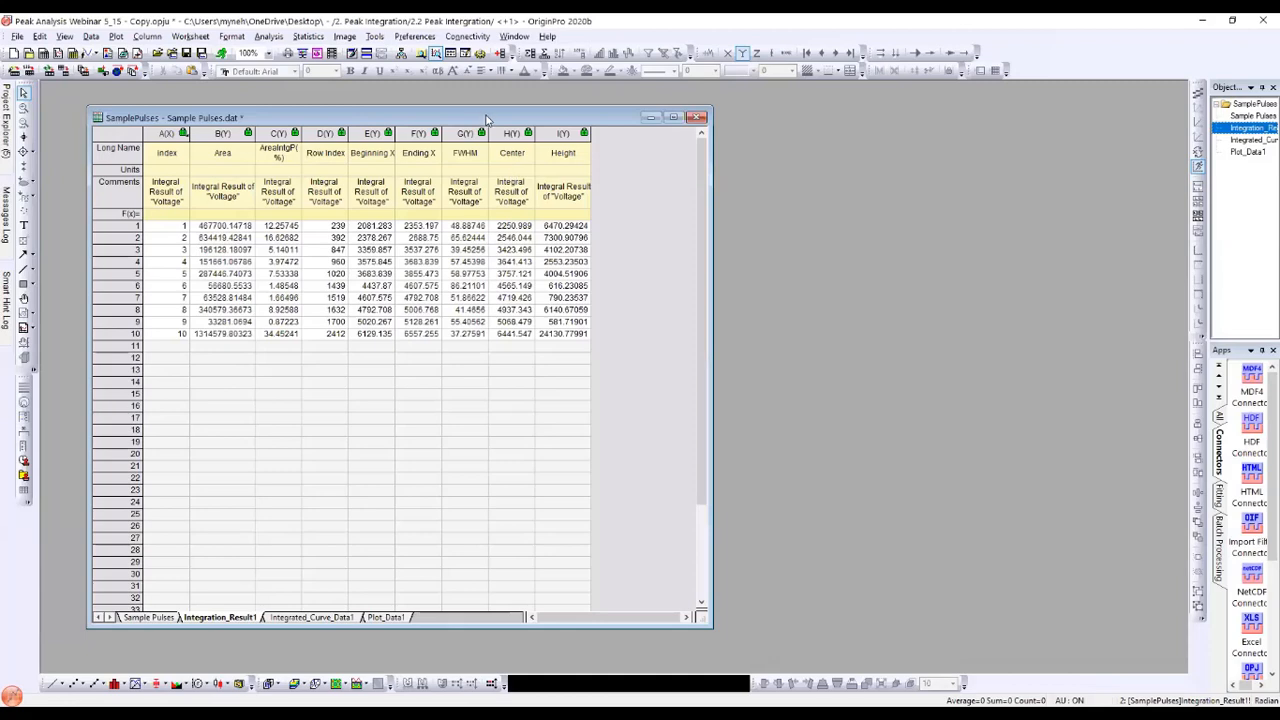
Step: Move the SamplePulses workbook and look through its Plot_Data1, Integrated_Curve_Data1 and Integration_Result1 sheets
drag(498, 118, 545, 109)
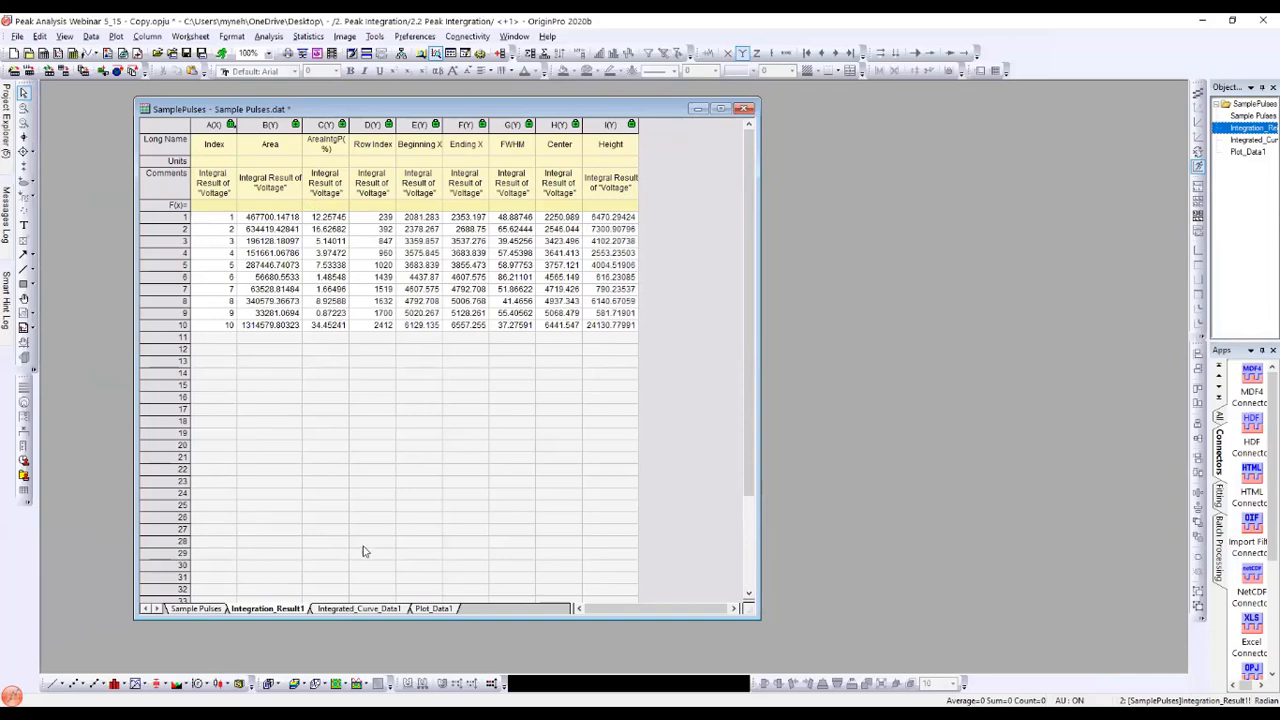
click(434, 608)
click(358, 608)
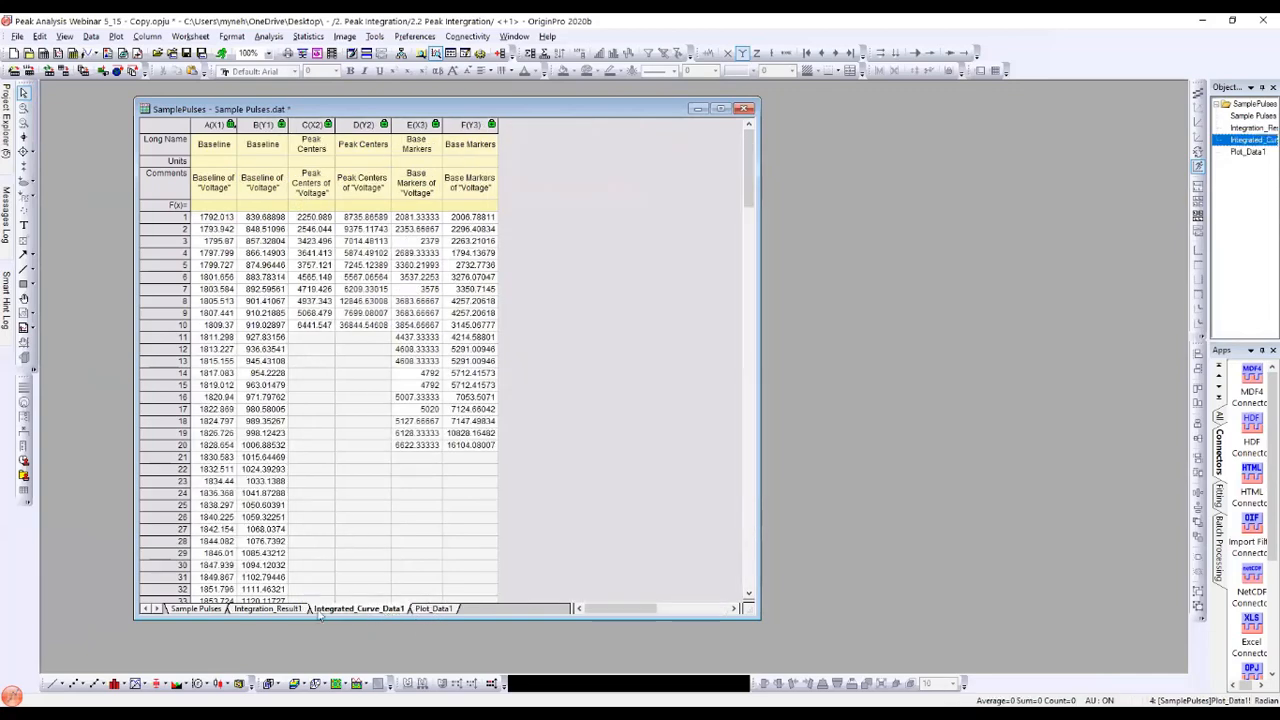
click(287, 609)
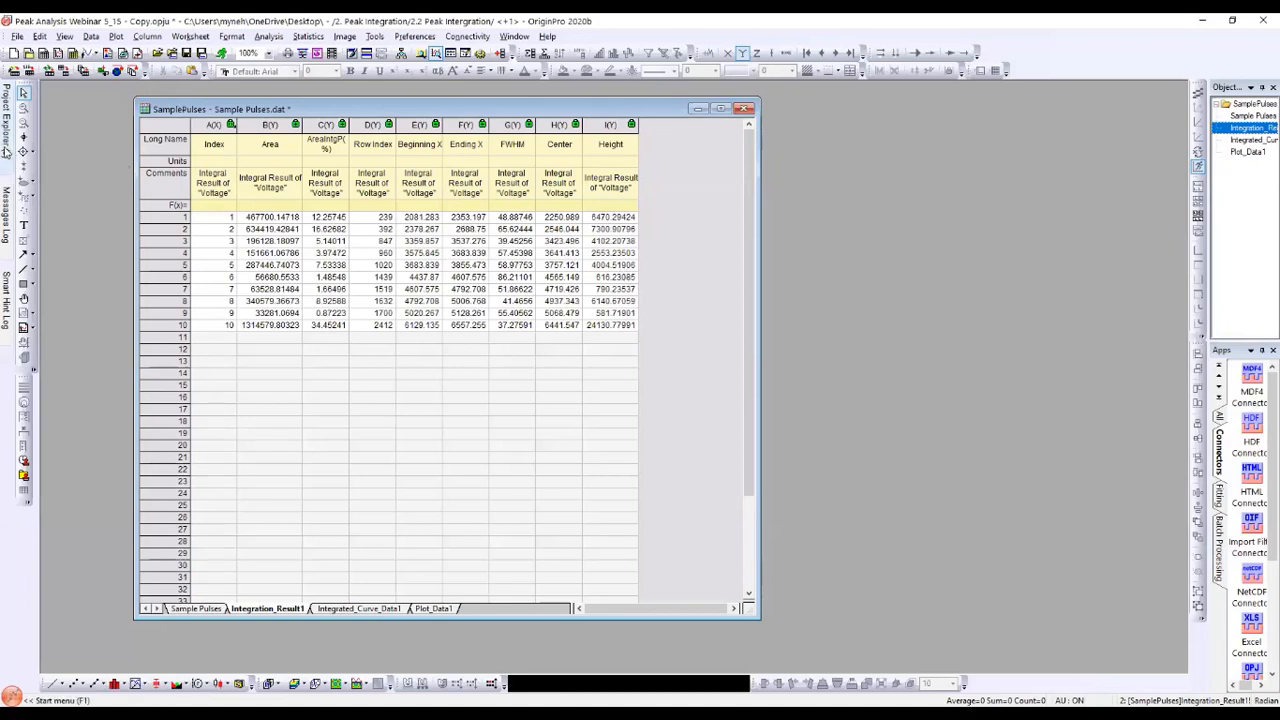
Step: Open the project folder 1.1 Baseline Subtract, and enlarge and reposition the graph of intensity against wavenumber
mouse_move(7, 151)
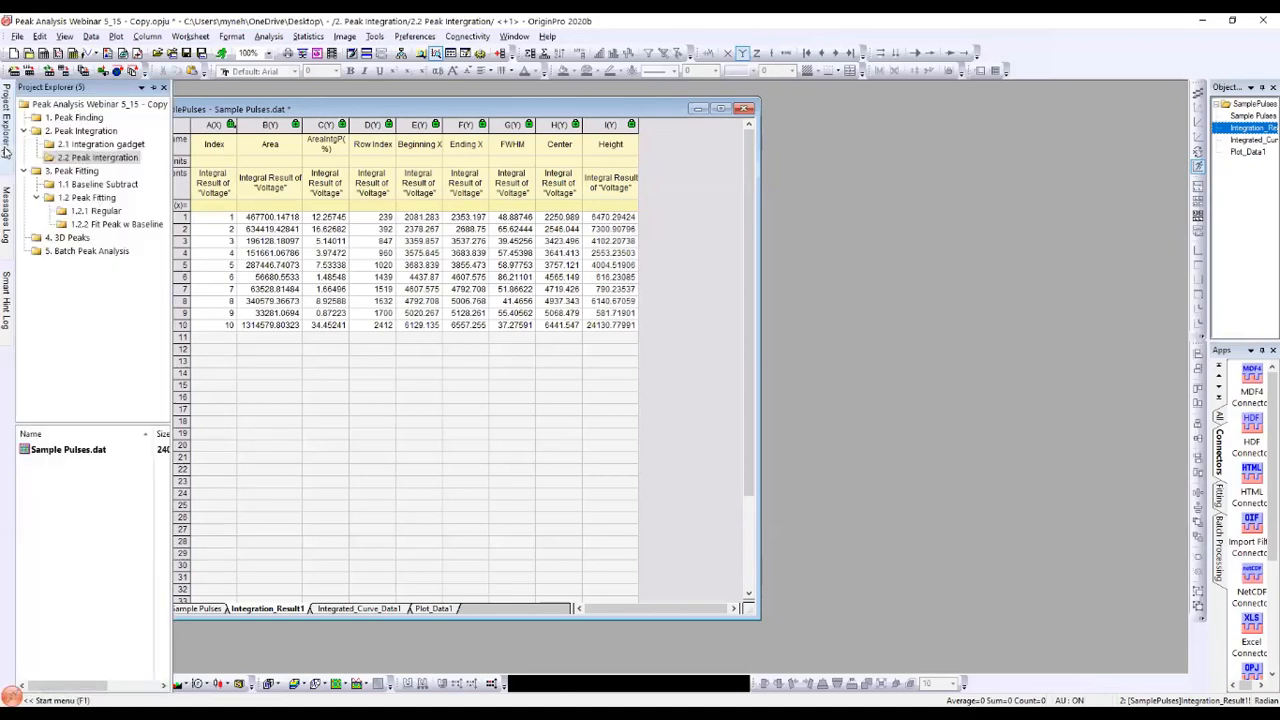
click(85, 185)
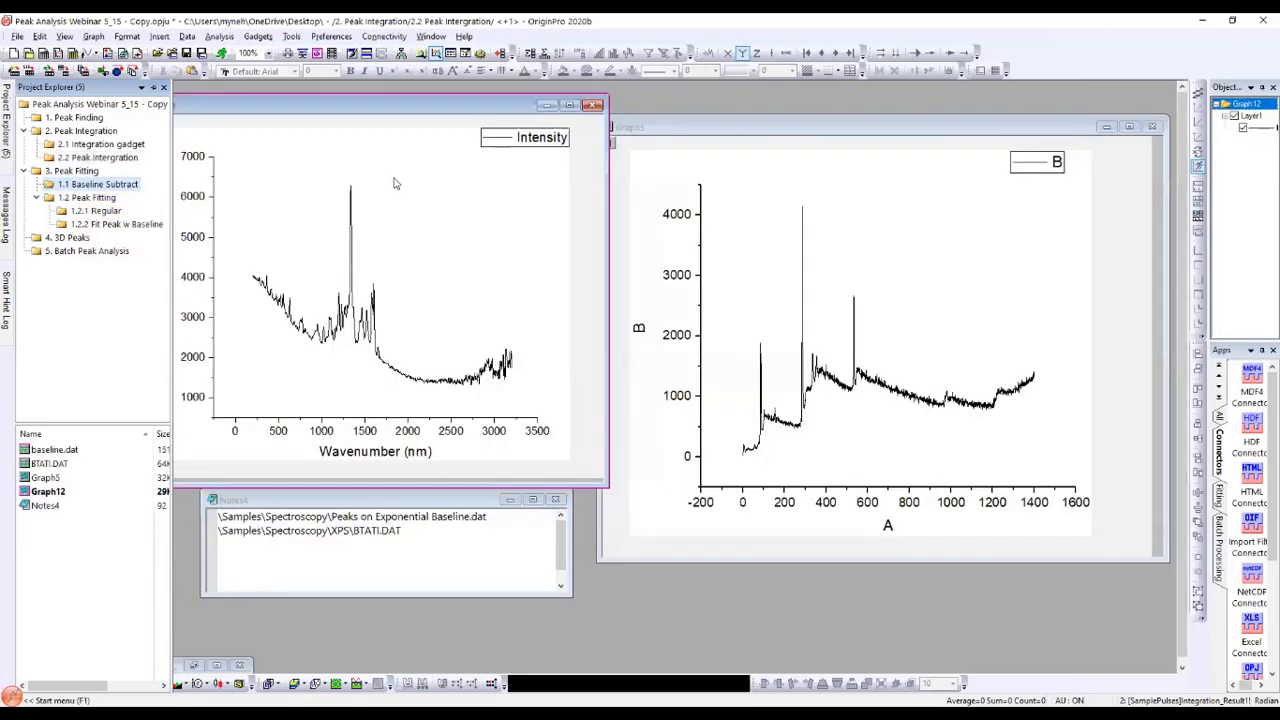
drag(492, 107, 525, 106)
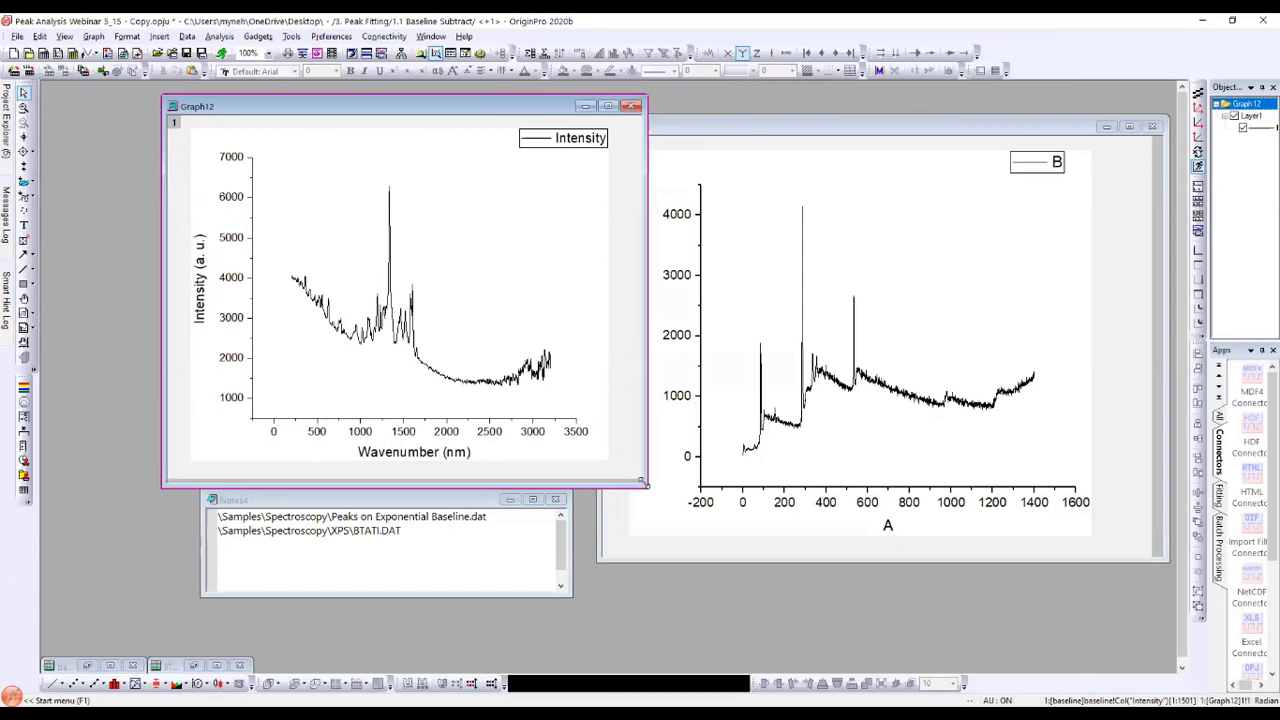
drag(644, 483, 746, 558)
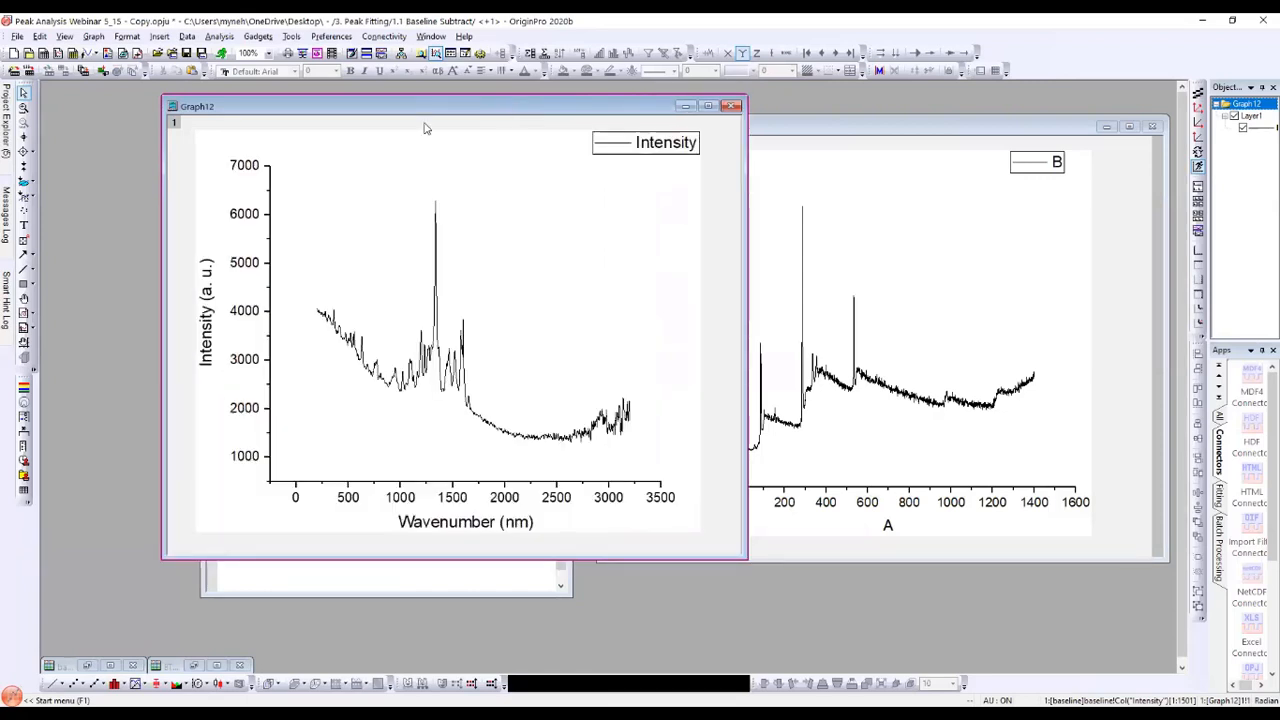
drag(424, 128, 417, 145)
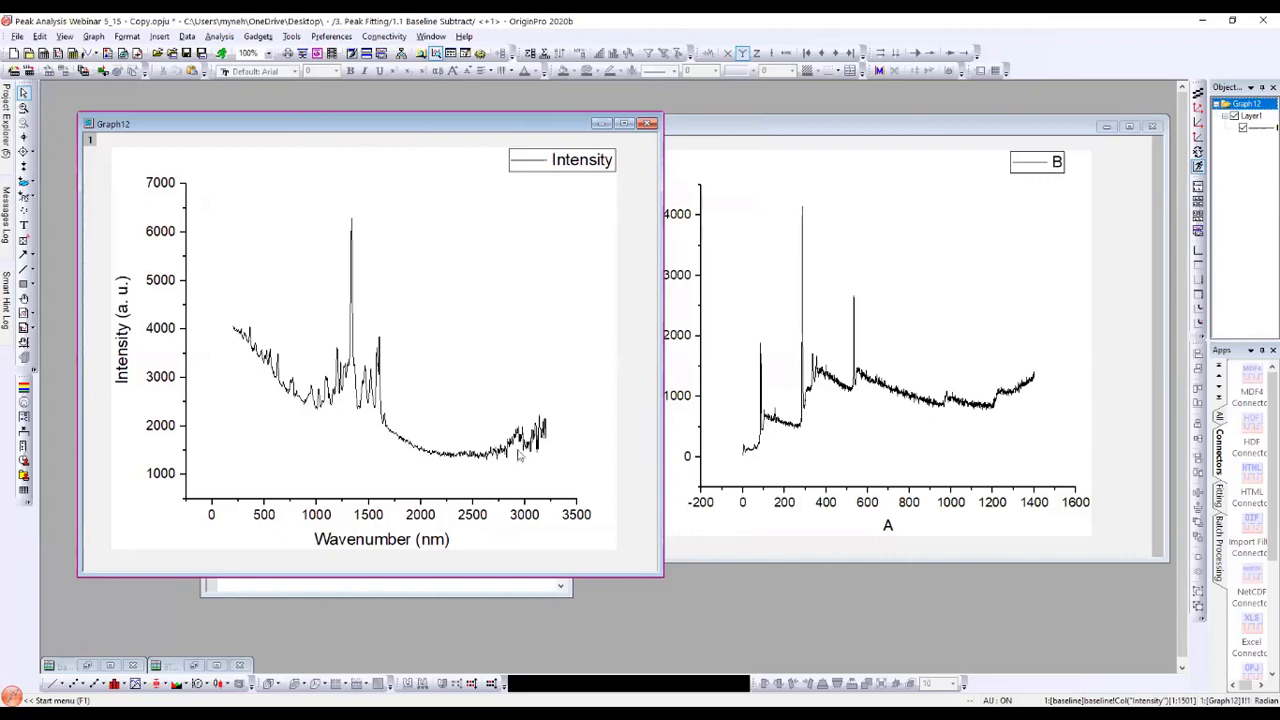
drag(295, 123, 278, 116)
Step: Open the Peak Analyzer dialog for the Intensity curve, and arrange the dialog beside an enlarged preview graph
click(218, 38)
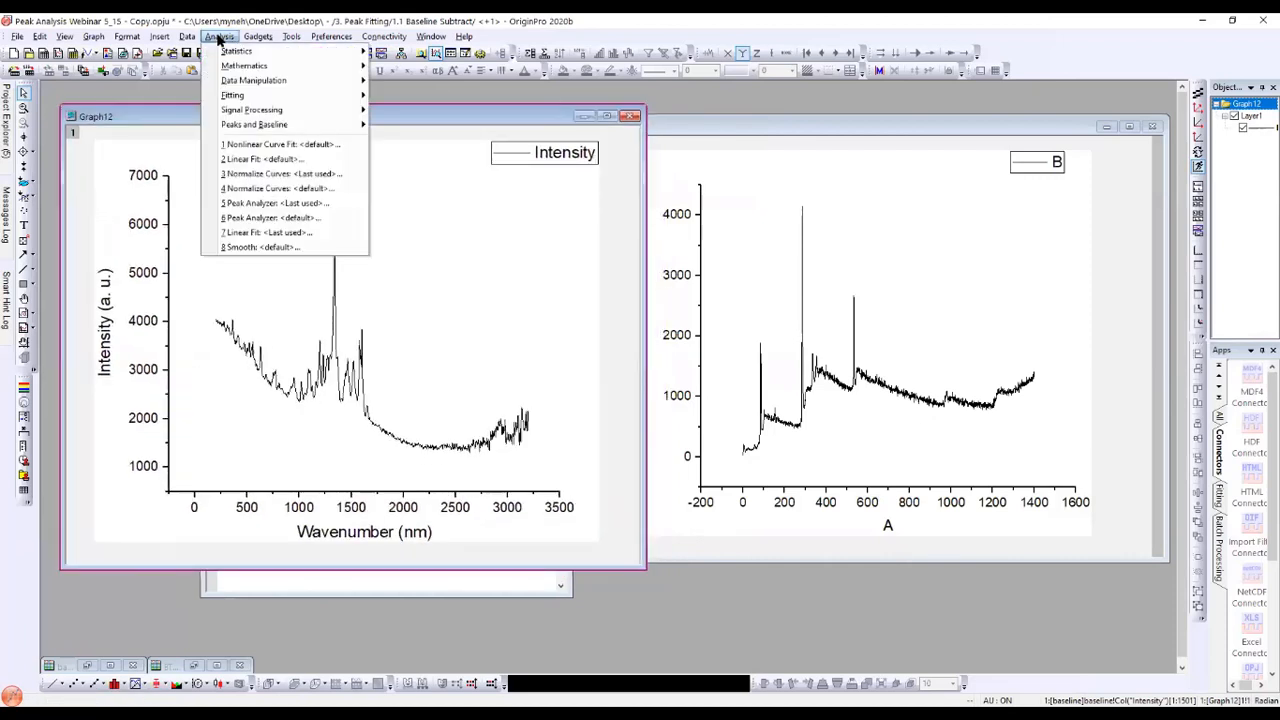
mouse_move(240, 128)
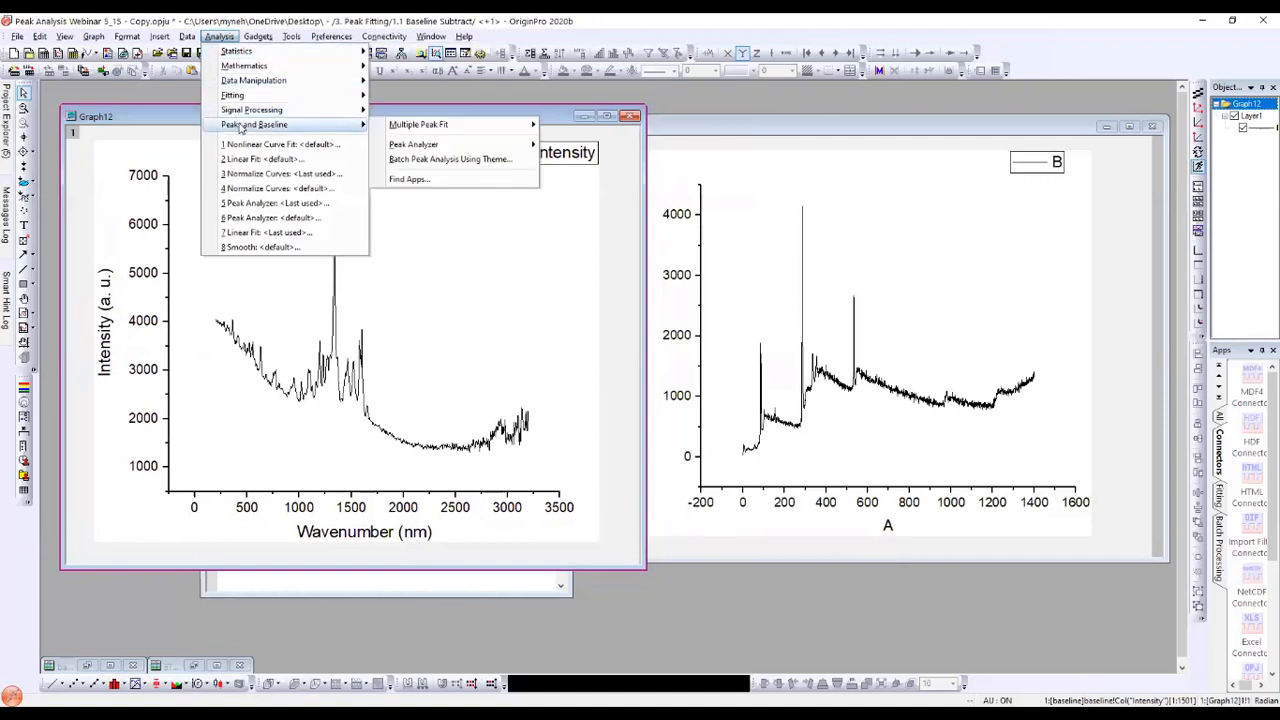
mouse_move(421, 146)
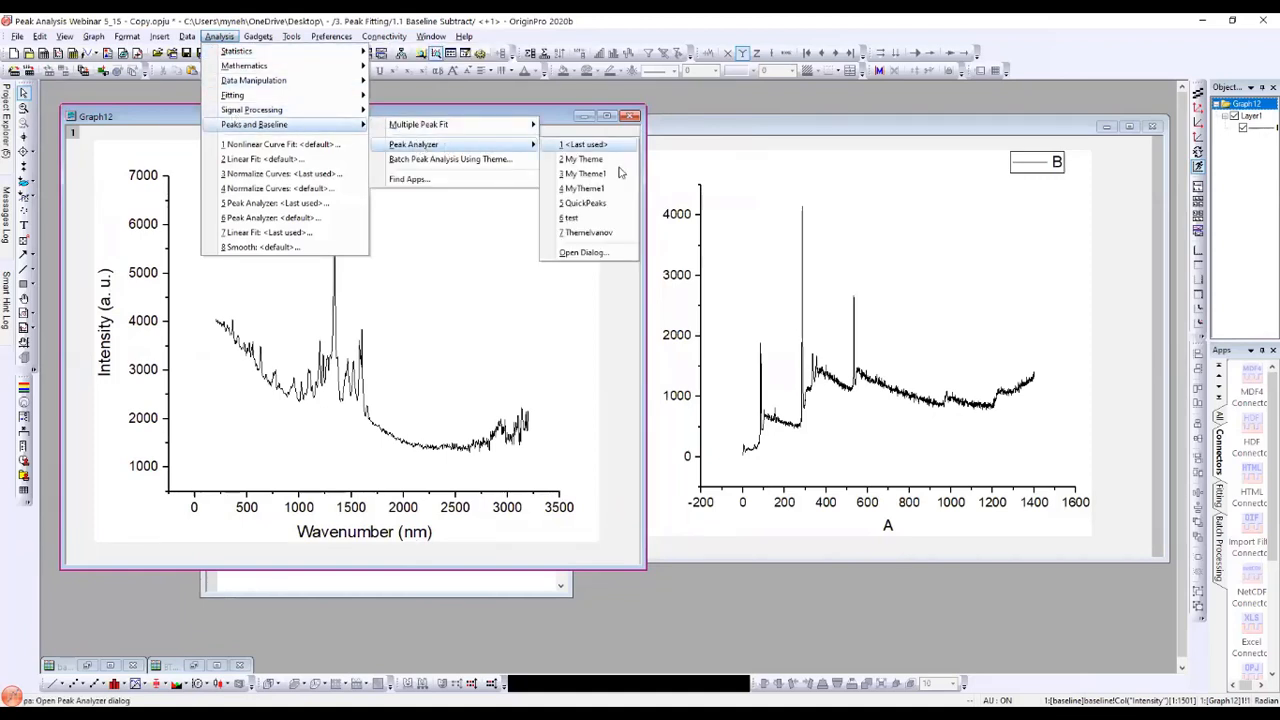
click(582, 253)
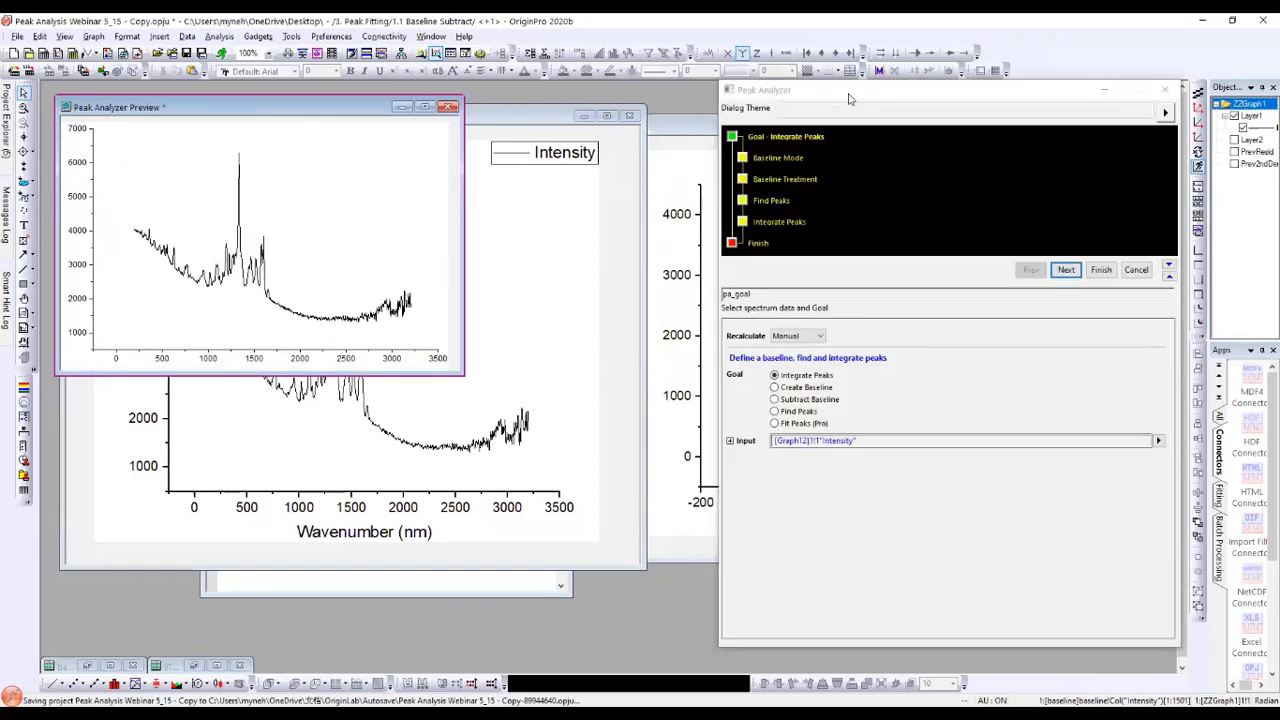
drag(849, 94, 800, 82)
drag(341, 109, 356, 106)
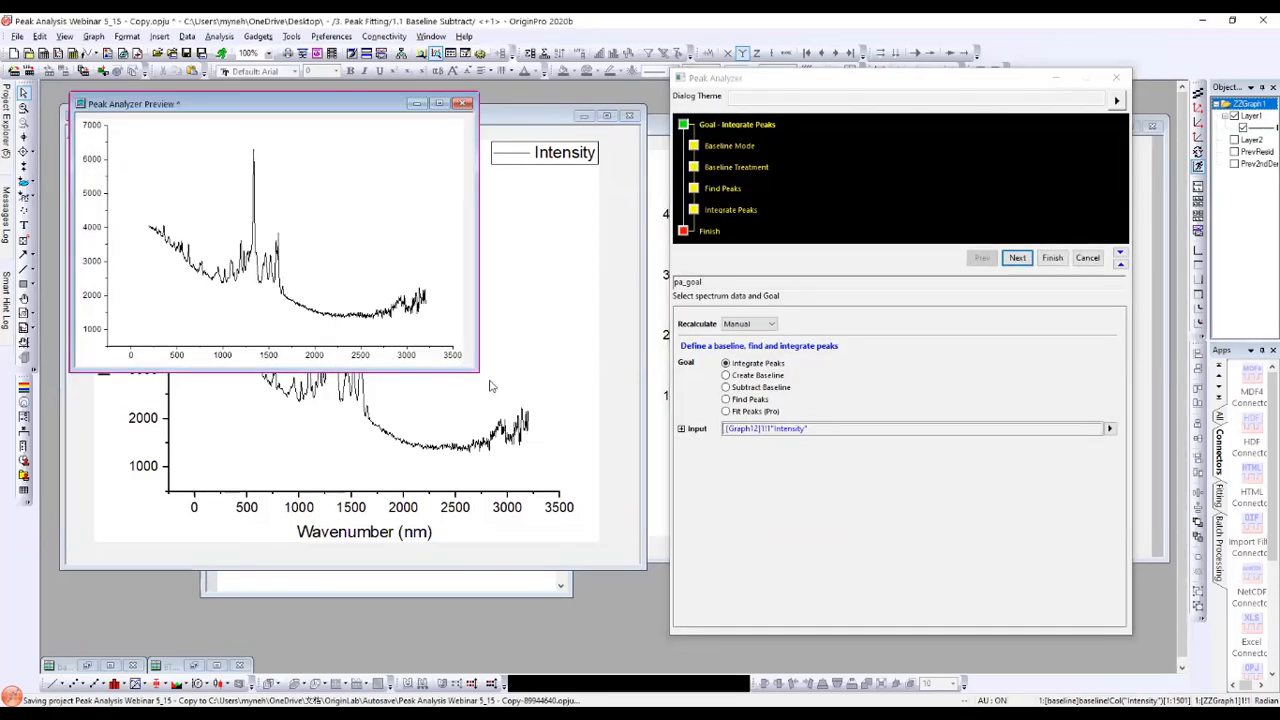
drag(479, 372, 664, 541)
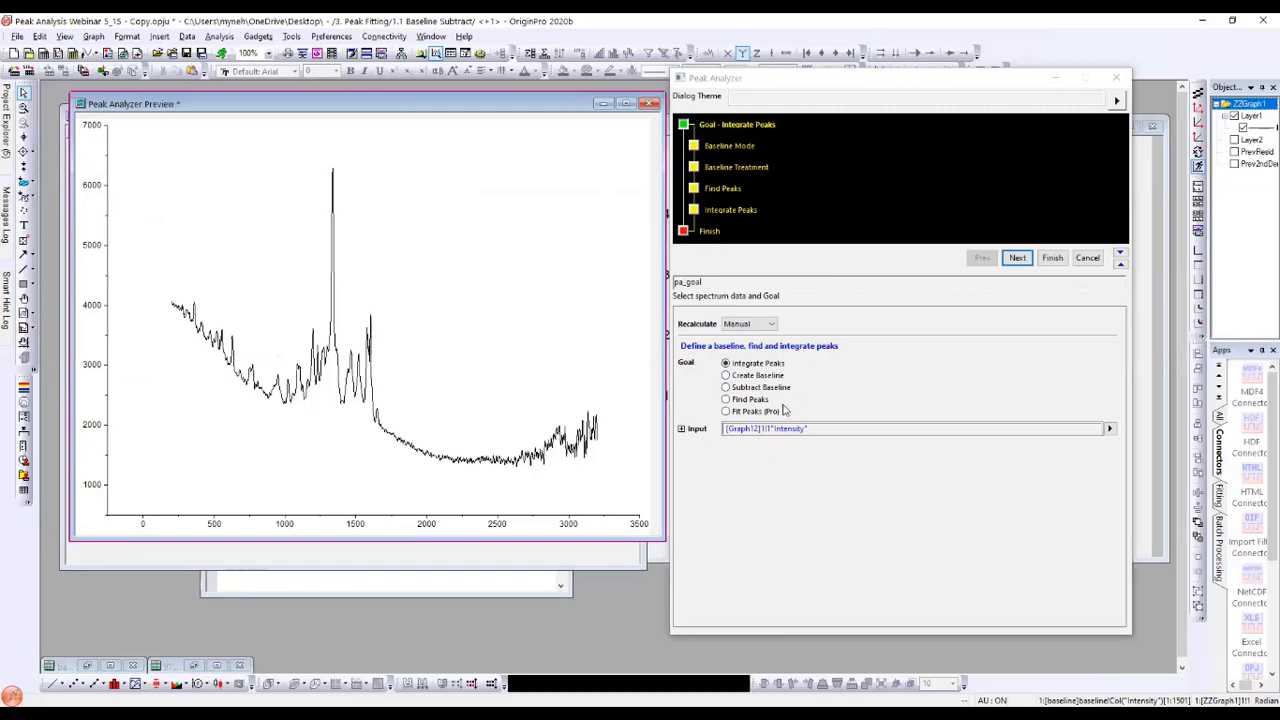
Step: Set the analysis goal to Create Baseline and continue to the Baseline Mode page, moving the dialog clear of the preview
click(725, 375)
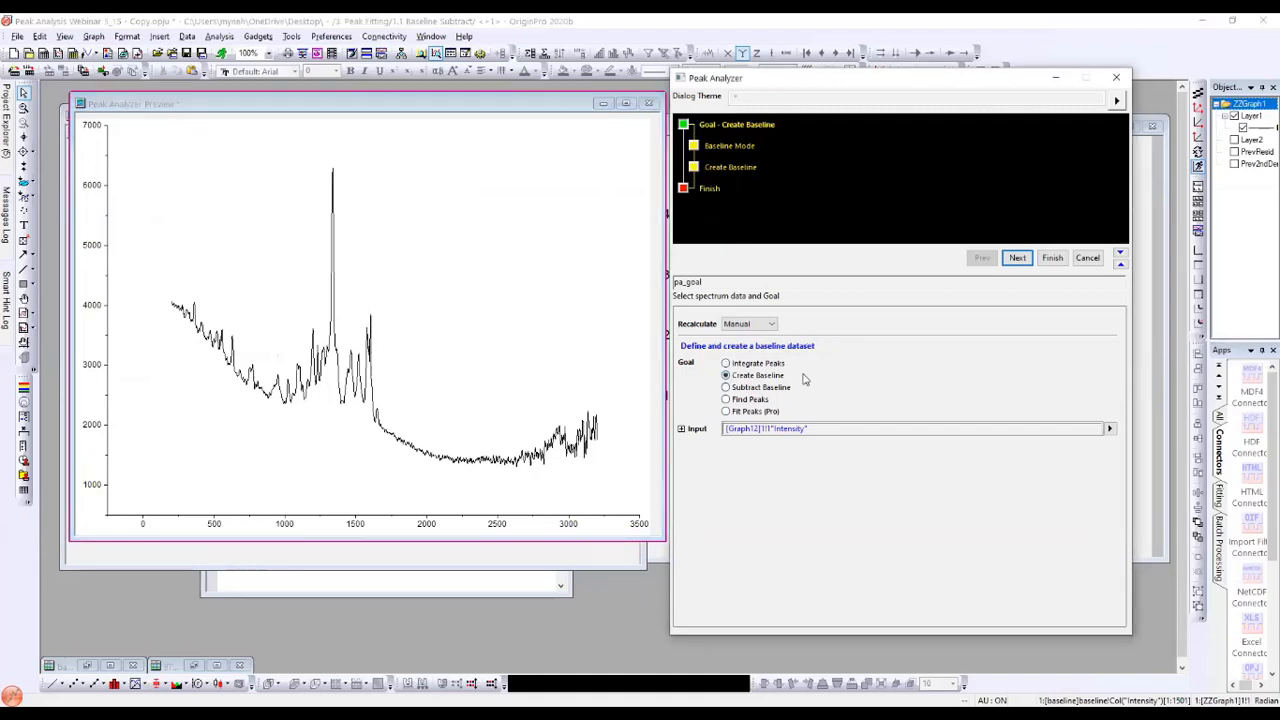
click(1020, 256)
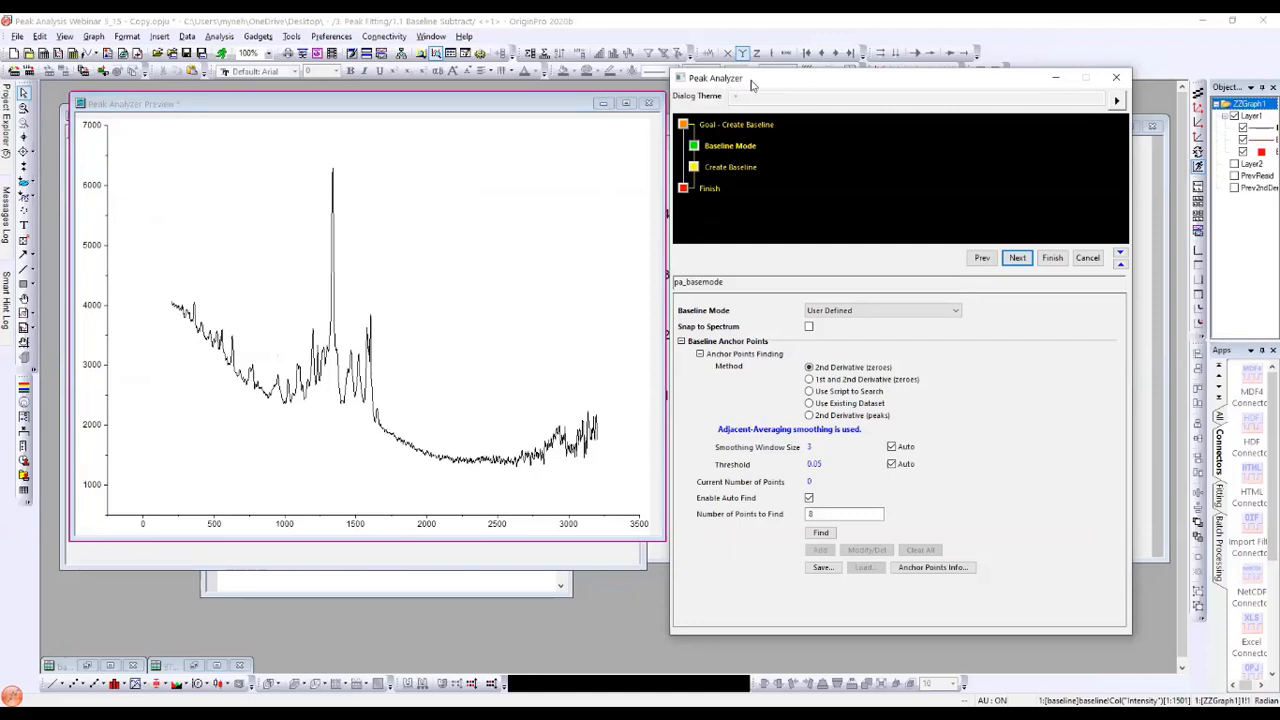
drag(752, 85, 774, 91)
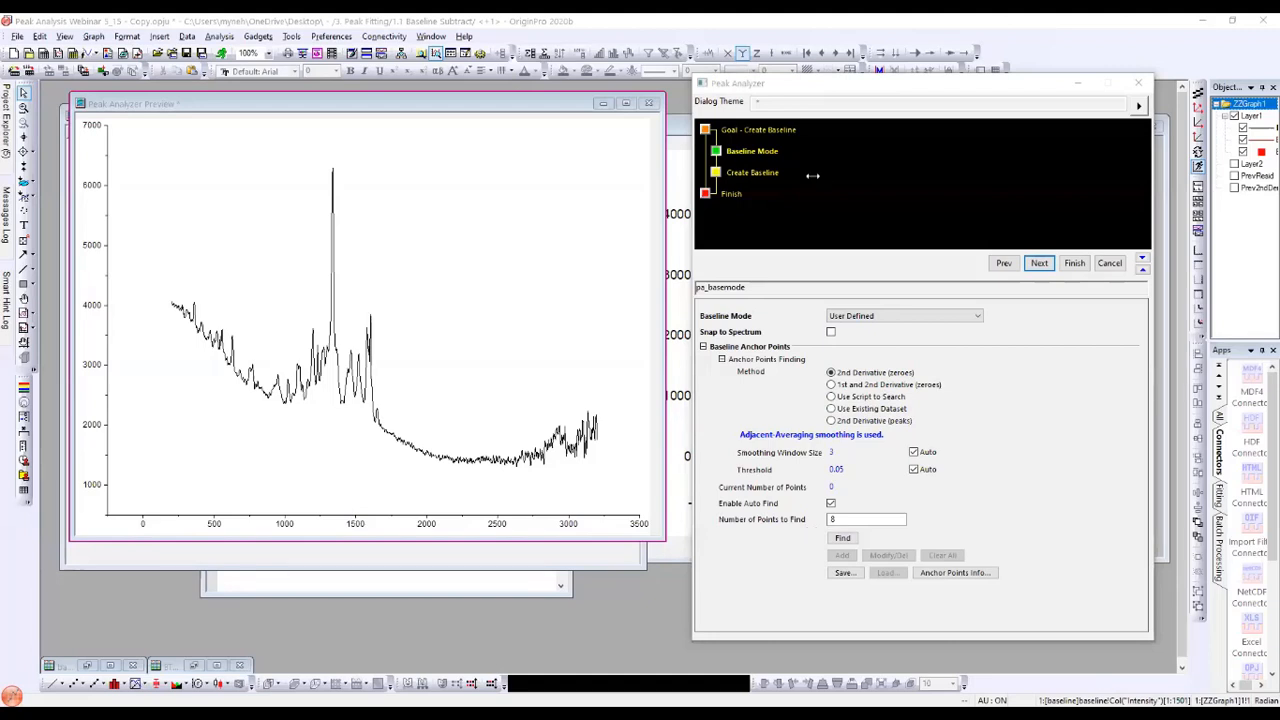
Step: Examine the spectrum and the anchor point finding methods on the Baseline Mode page, and widen the Peak Analyzer dialog
click(988, 388)
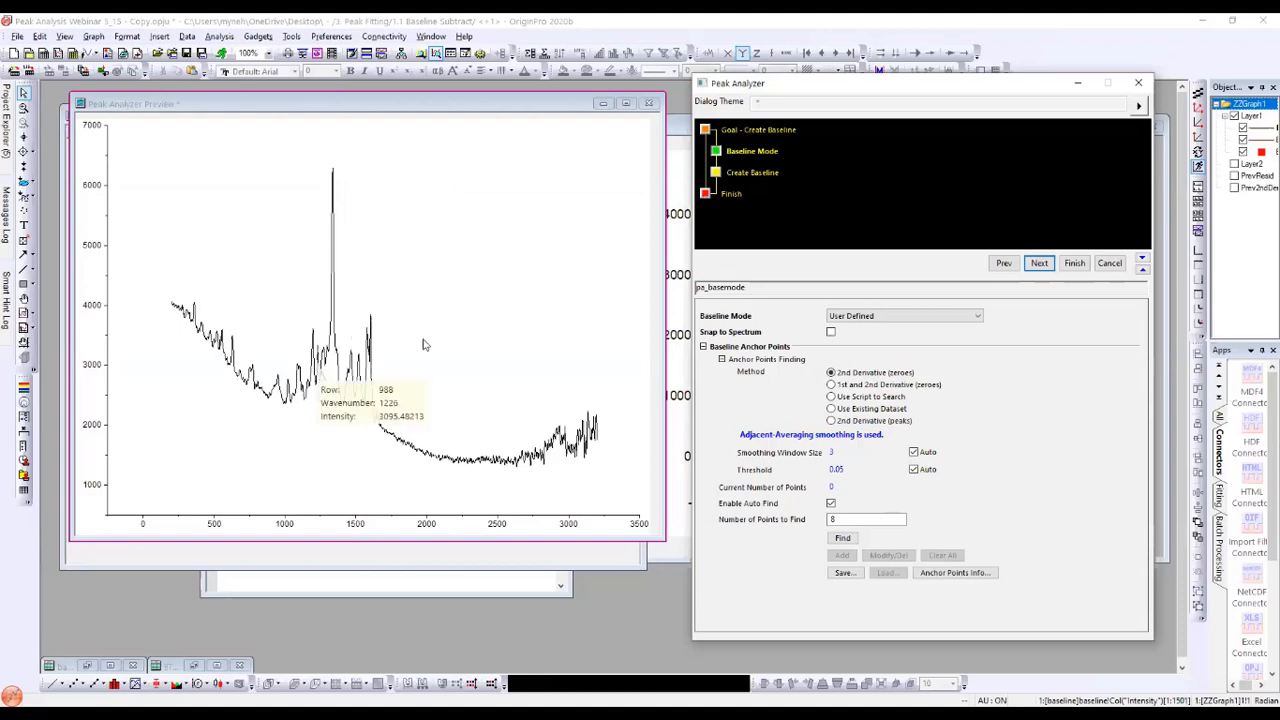
click(617, 326)
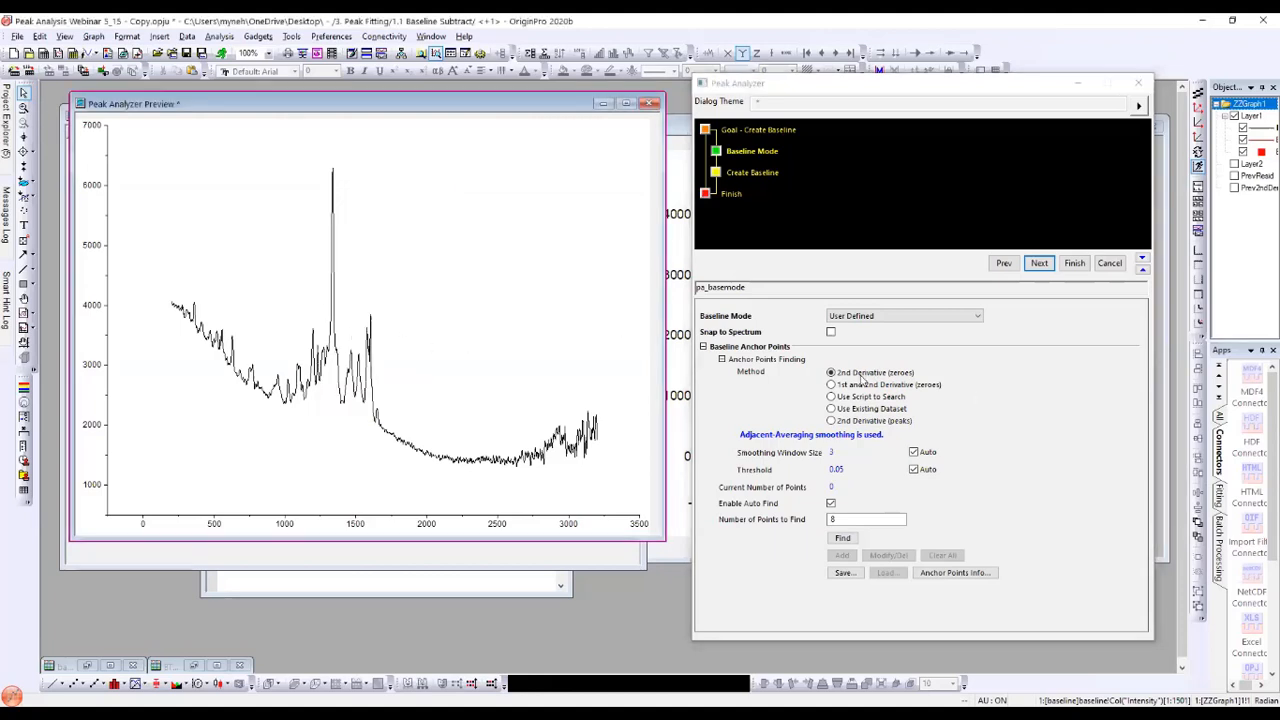
click(864, 384)
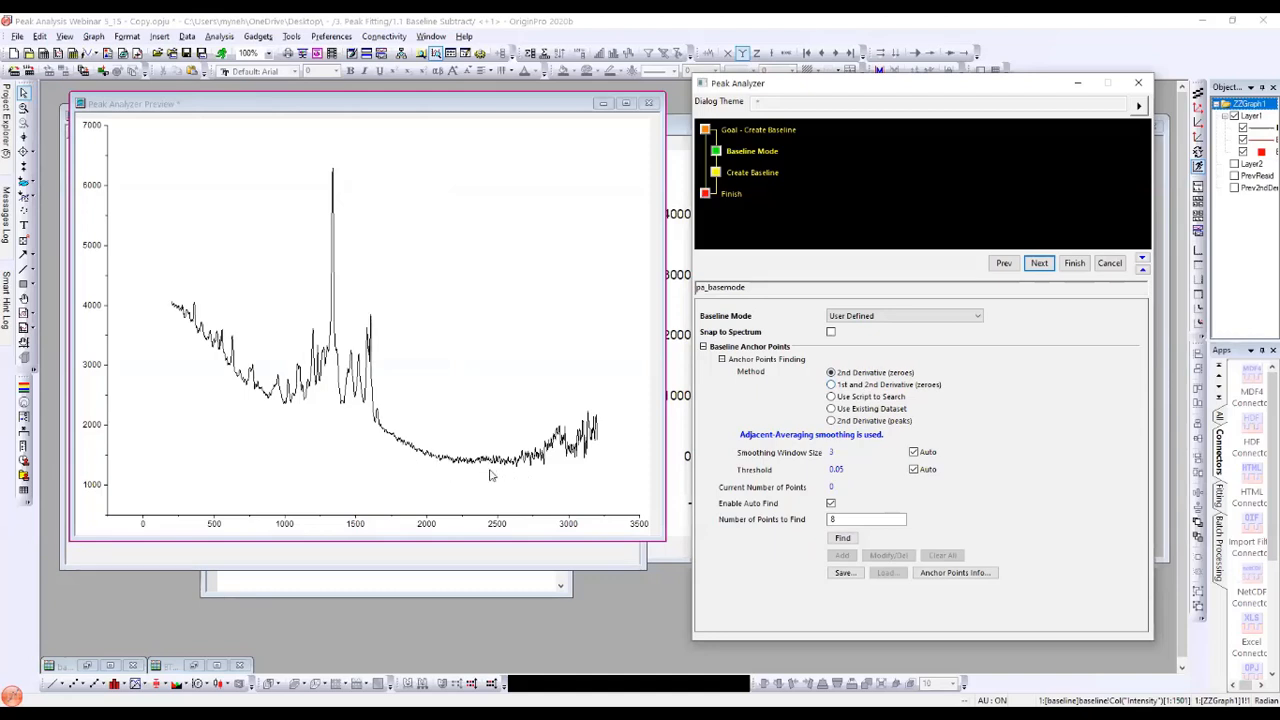
mouse_move(433, 460)
drag(690, 643, 665, 645)
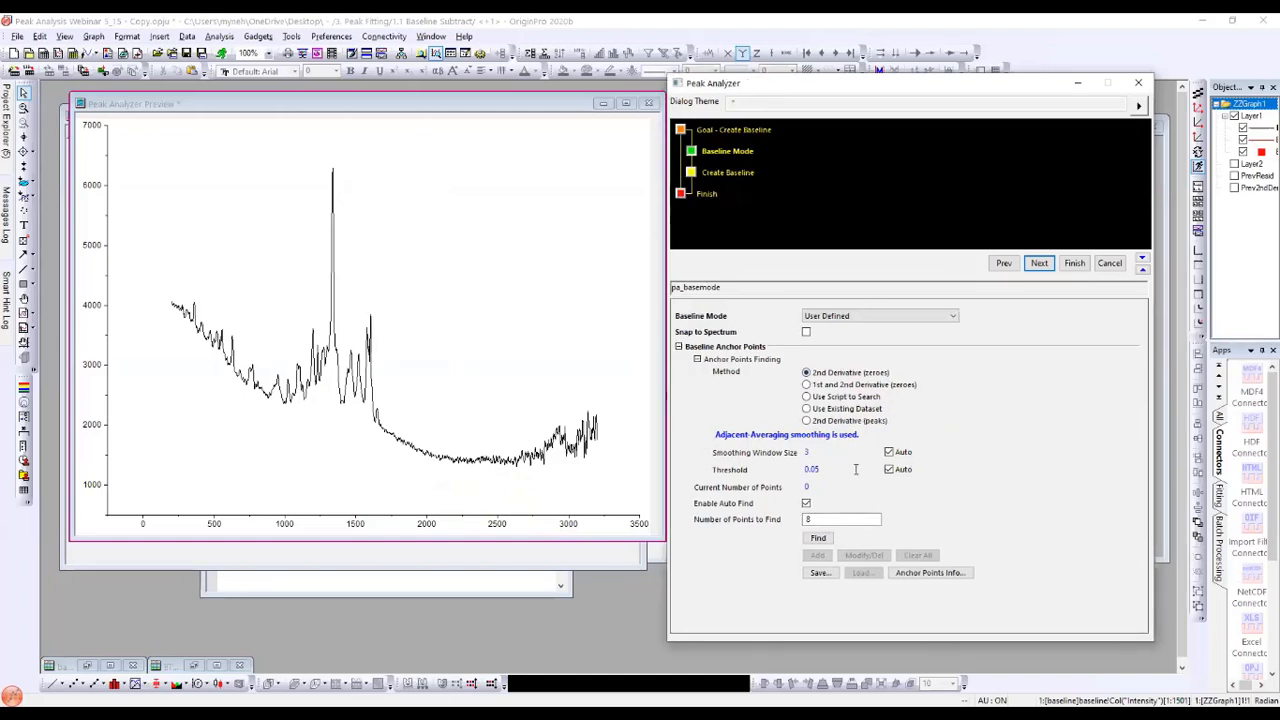
Step: Find the baseline anchor points with the default settings, and search again with a manual smoothing window size of 10
click(820, 540)
click(820, 540)
click(834, 451)
text(1)
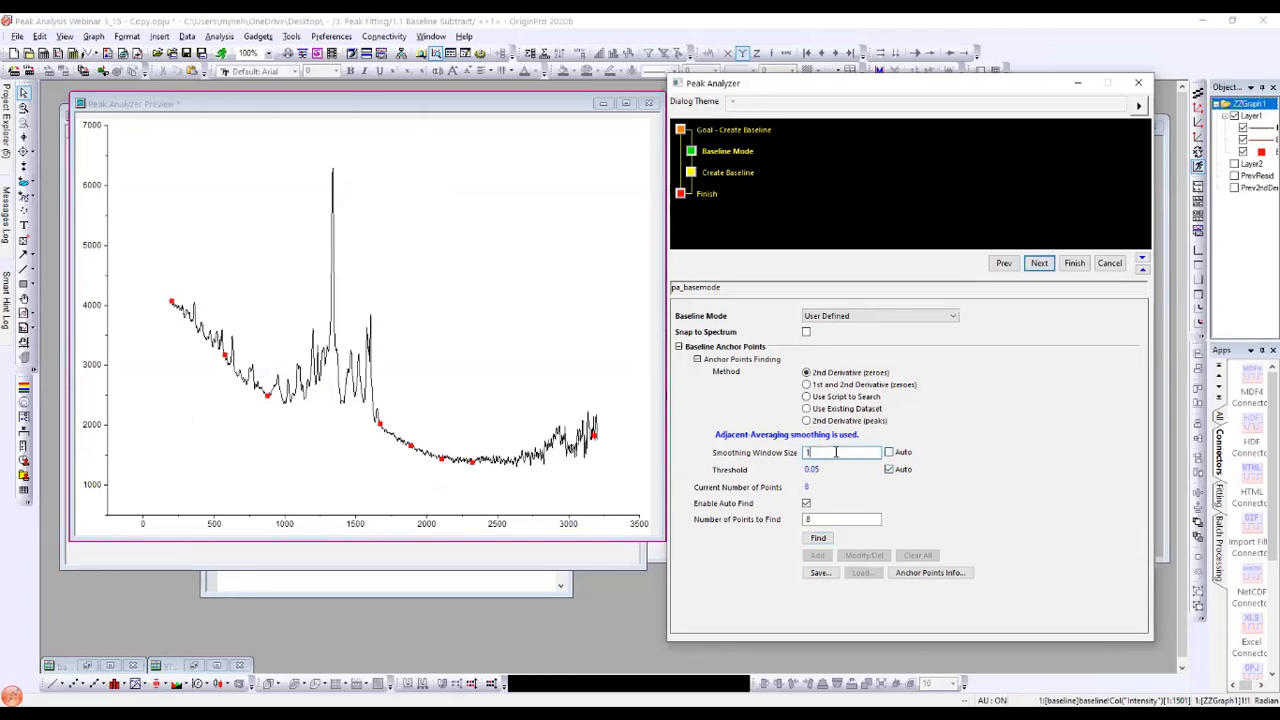
text(0)
click(818, 538)
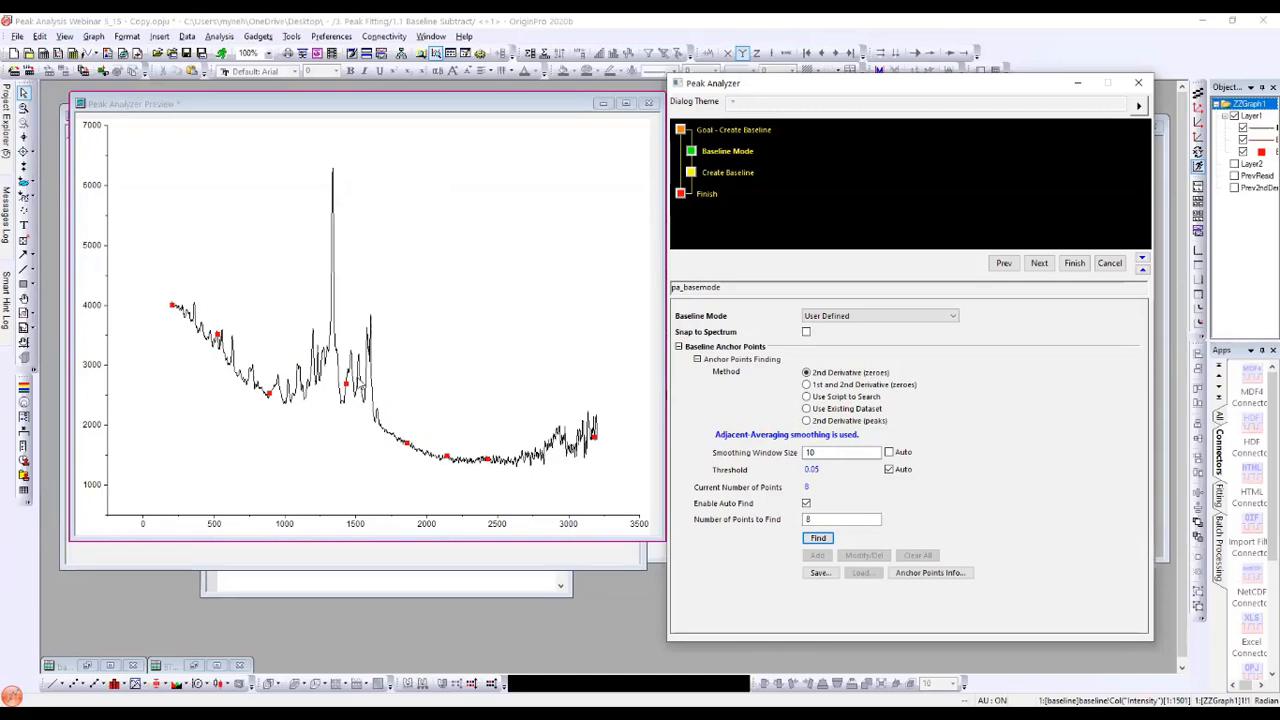
Step: Try smoothing window sizes of 5 and 1, finding the baseline anchor points with each size
double_click(824, 454)
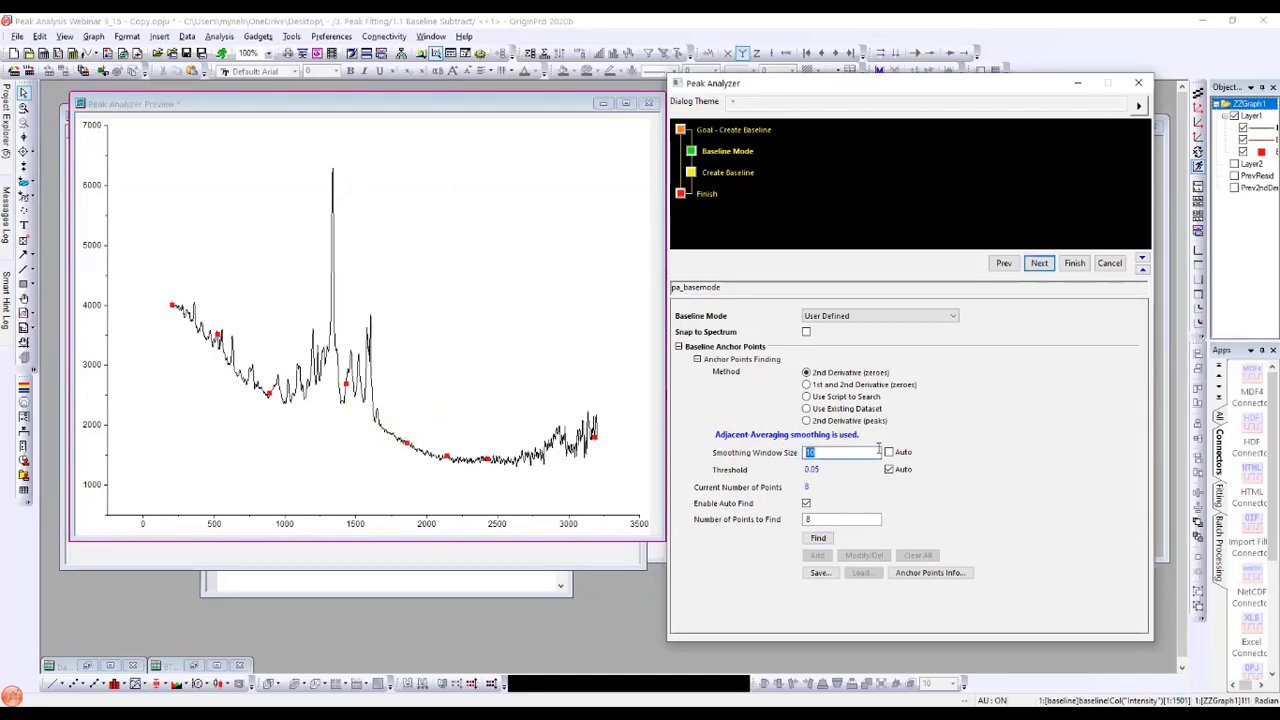
text(5)
click(819, 539)
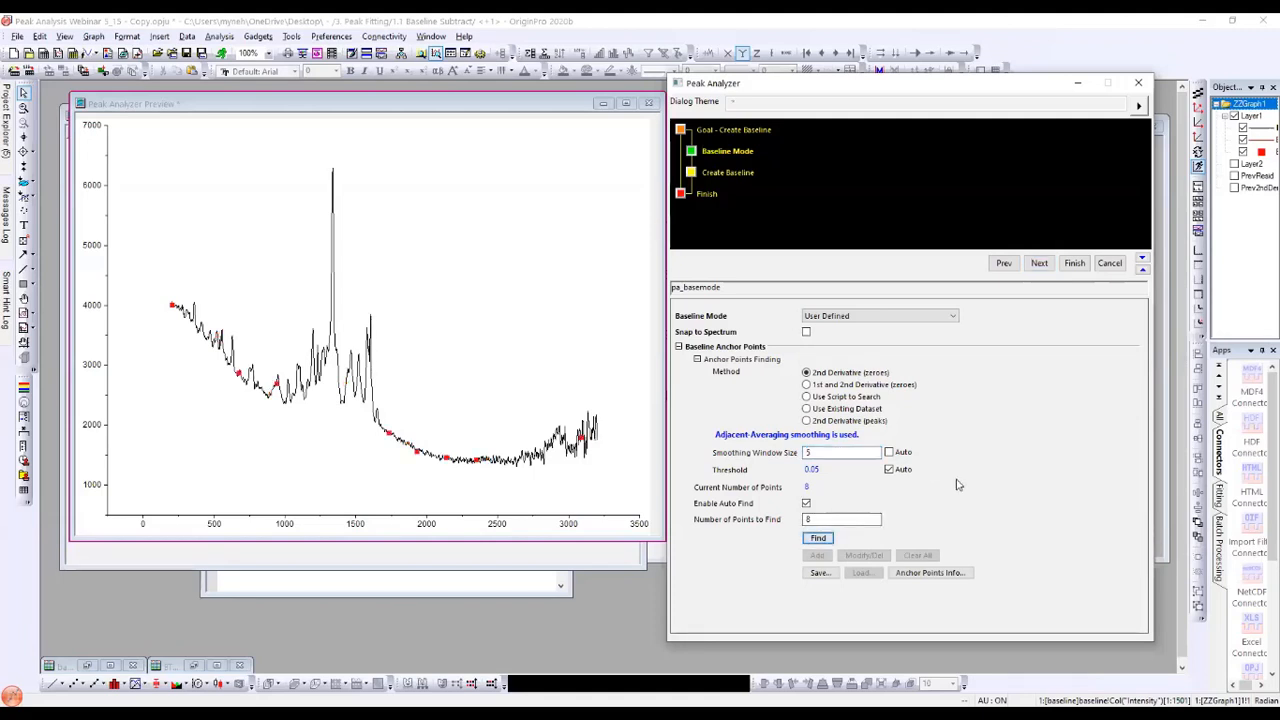
double_click(808, 454)
text(1)
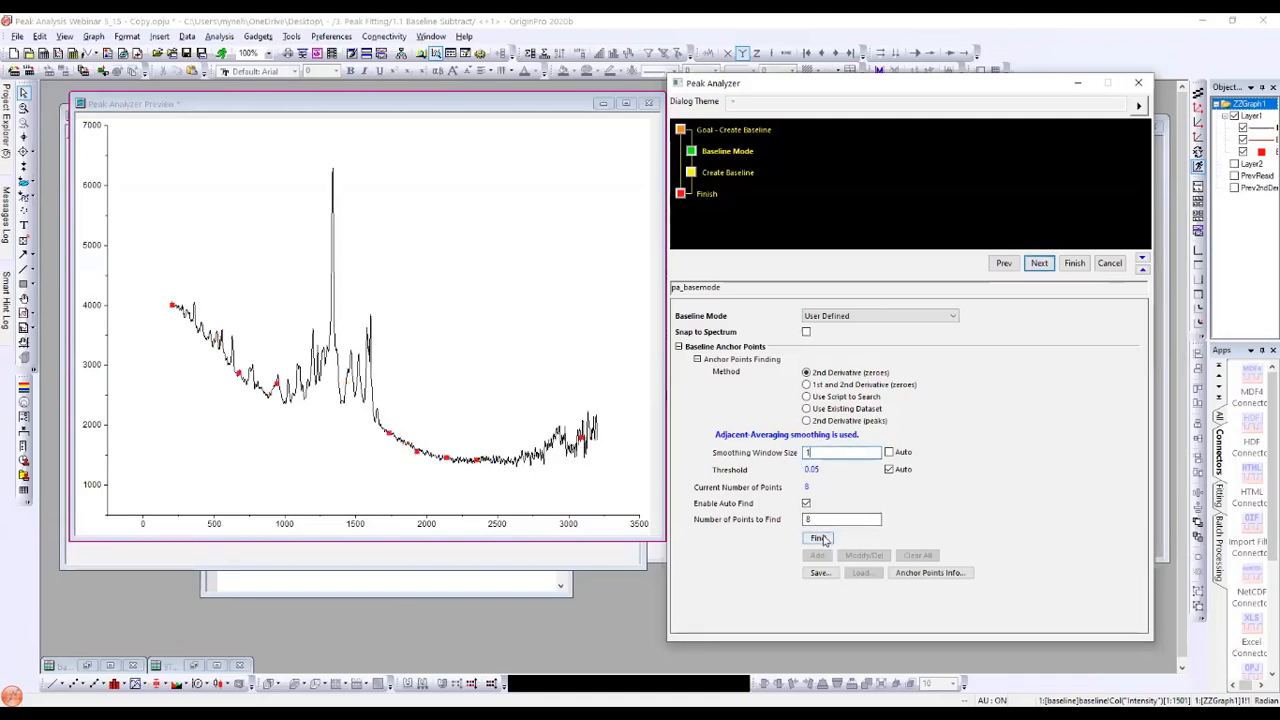
click(818, 538)
Step: Set the smoothing window size to 2 and find the baseline anchor points with it
double_click(805, 455)
text(2)
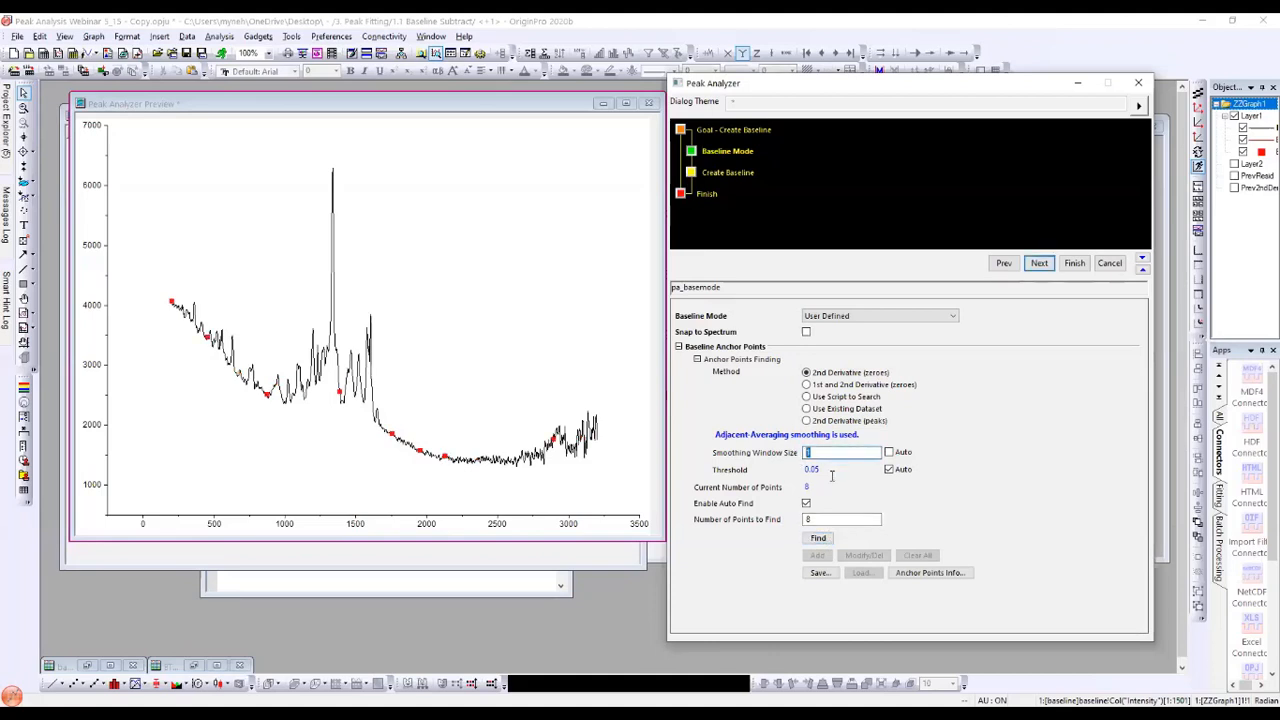
click(824, 538)
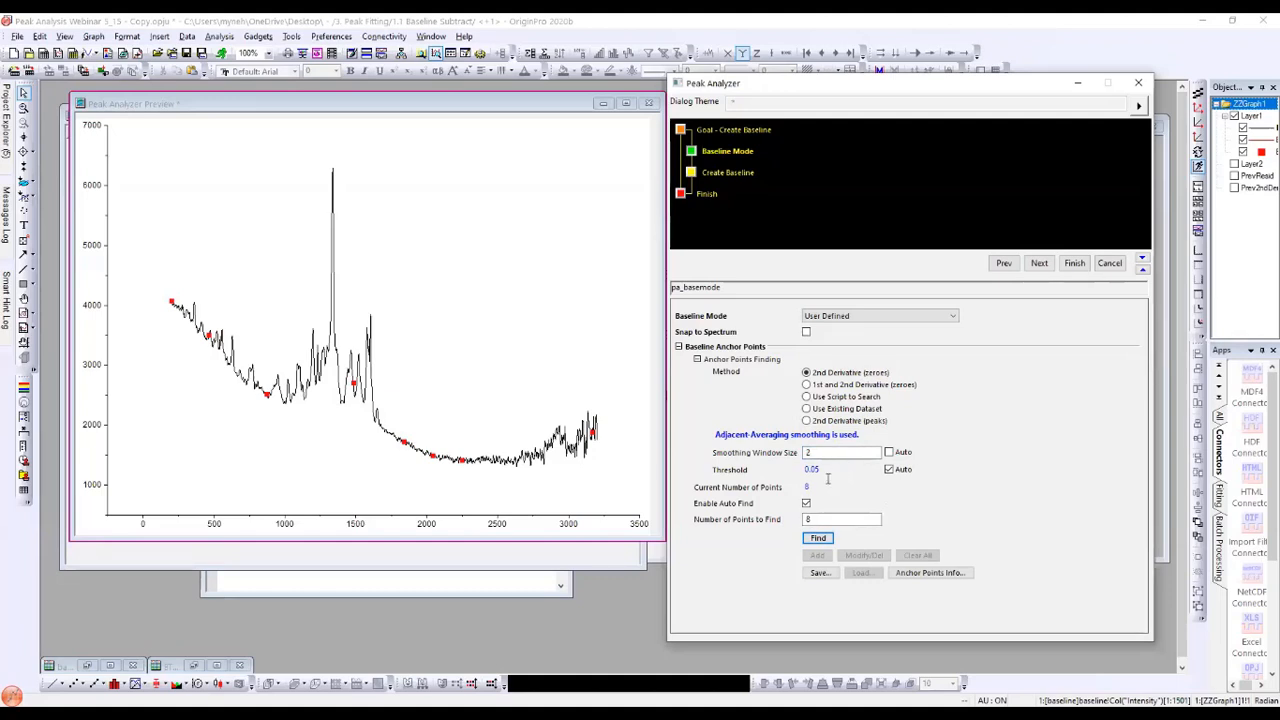
Step: Disable Auto Find for the anchor points and delete the point lying among the peaks near x = 1500
click(807, 504)
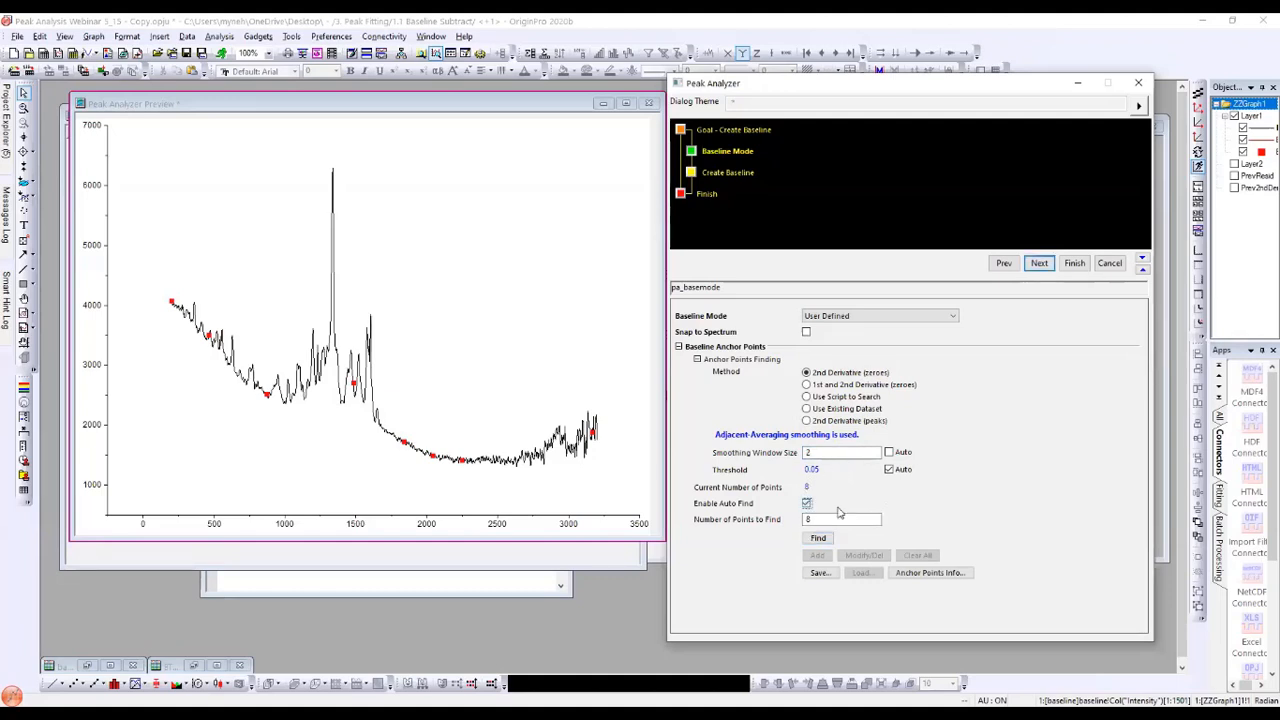
click(857, 559)
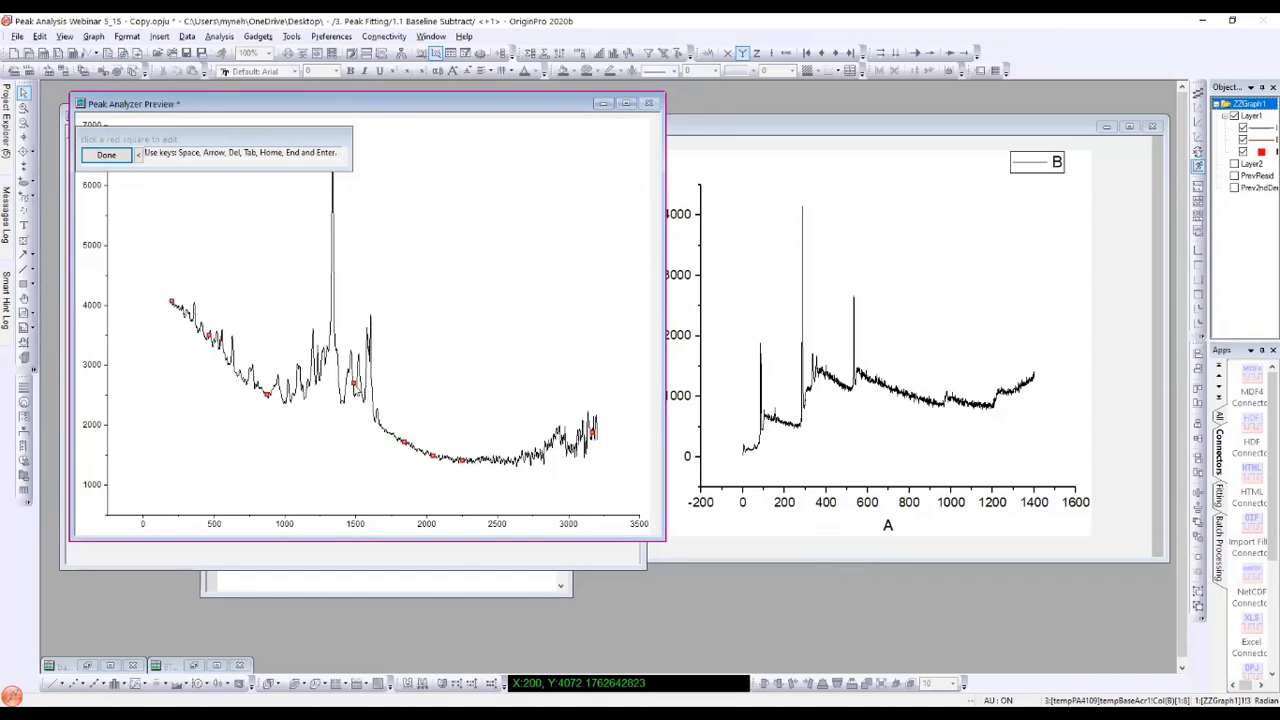
click(353, 383)
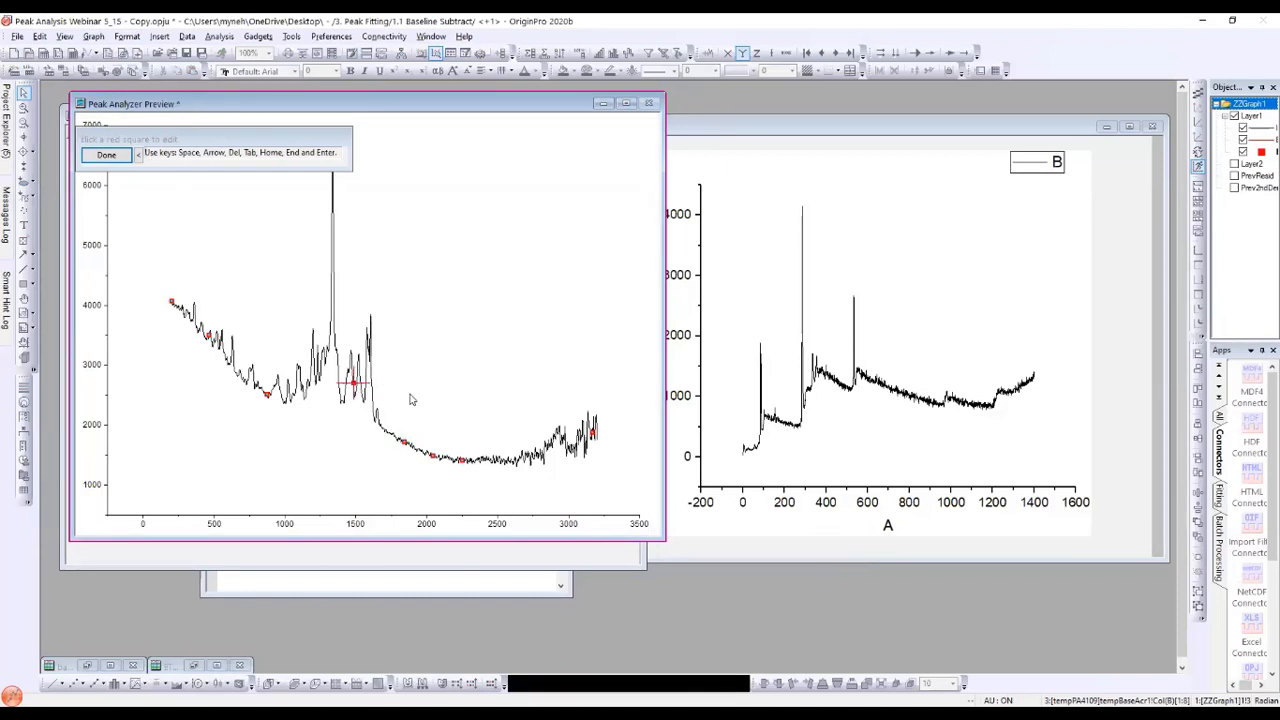
key(Delete)
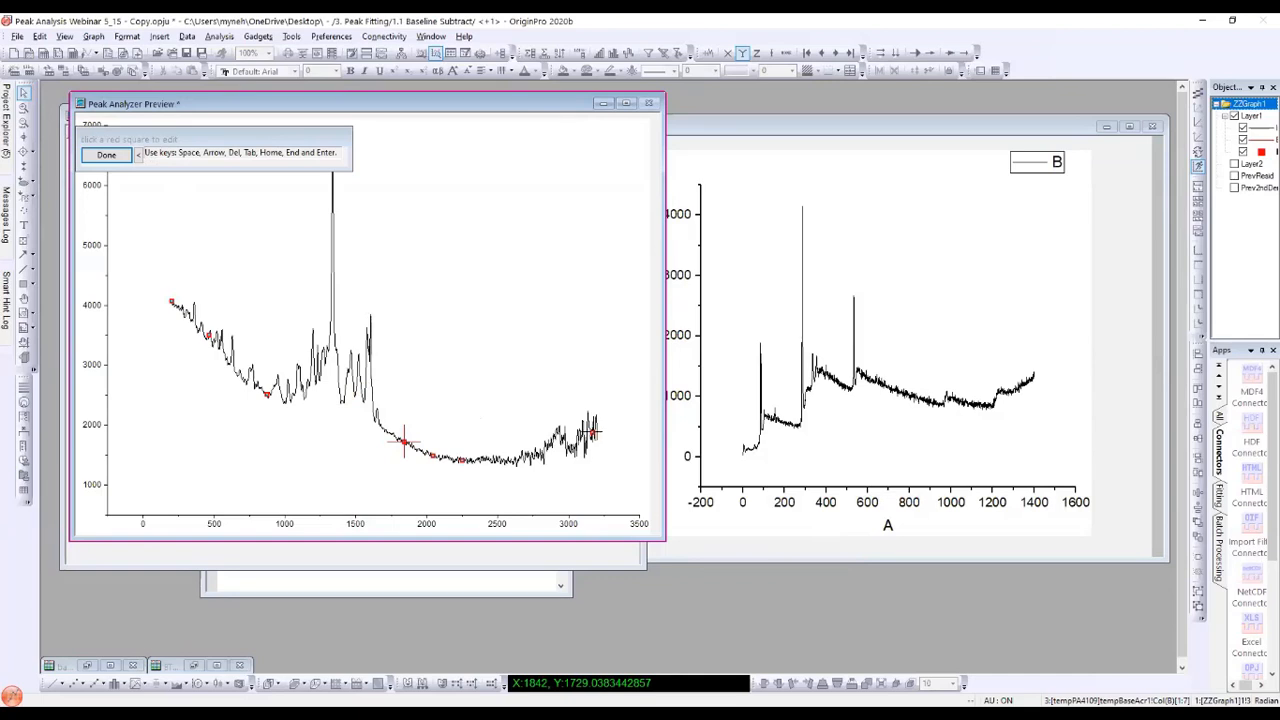
Step: Lower the last anchor point, near x = 3171, to about y = 1758 and finish modifying the points
key(End)
drag(592, 432, 593, 439)
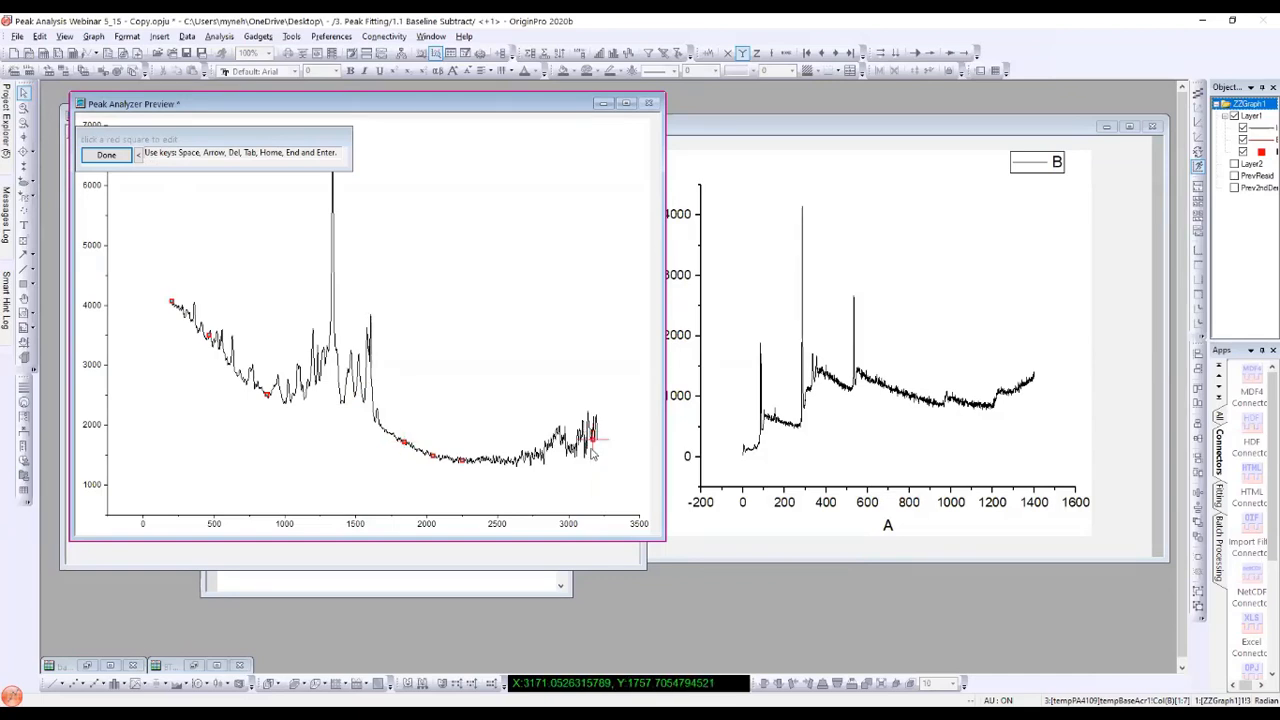
click(108, 160)
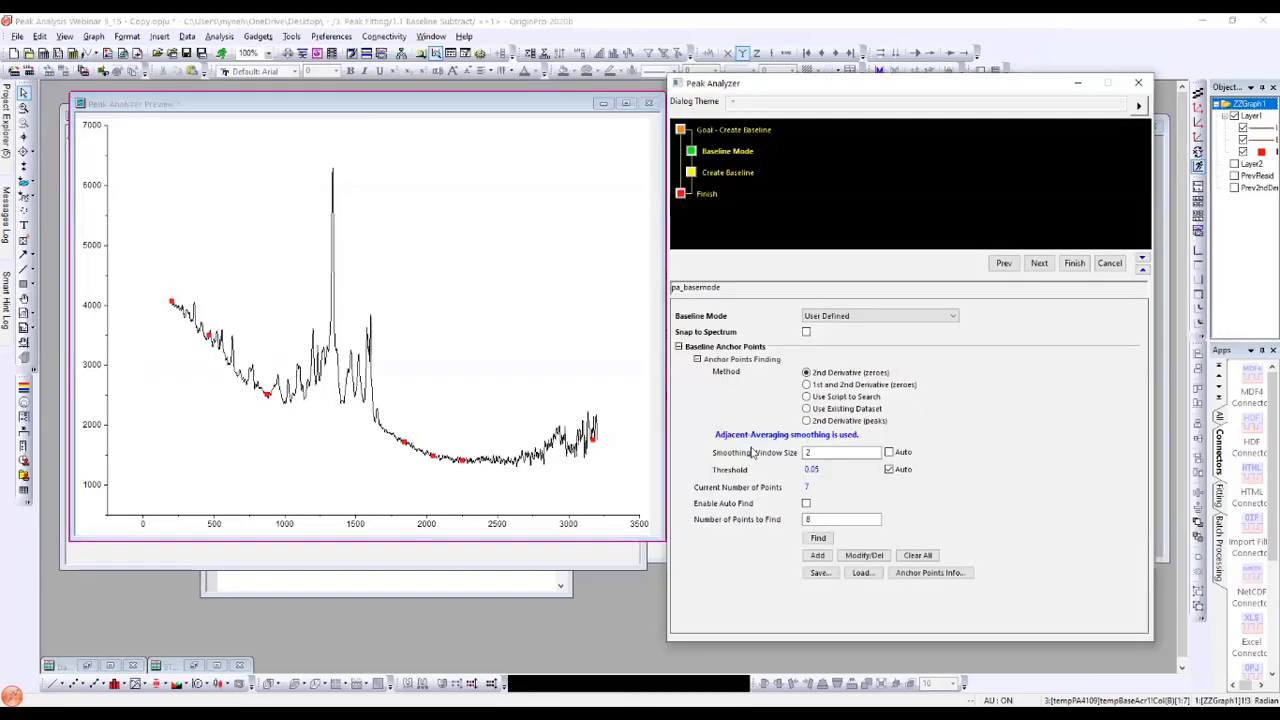
Step: Add baseline anchor points on the flat part of the spectrum, at about x = 2480 and x = 2640
click(818, 556)
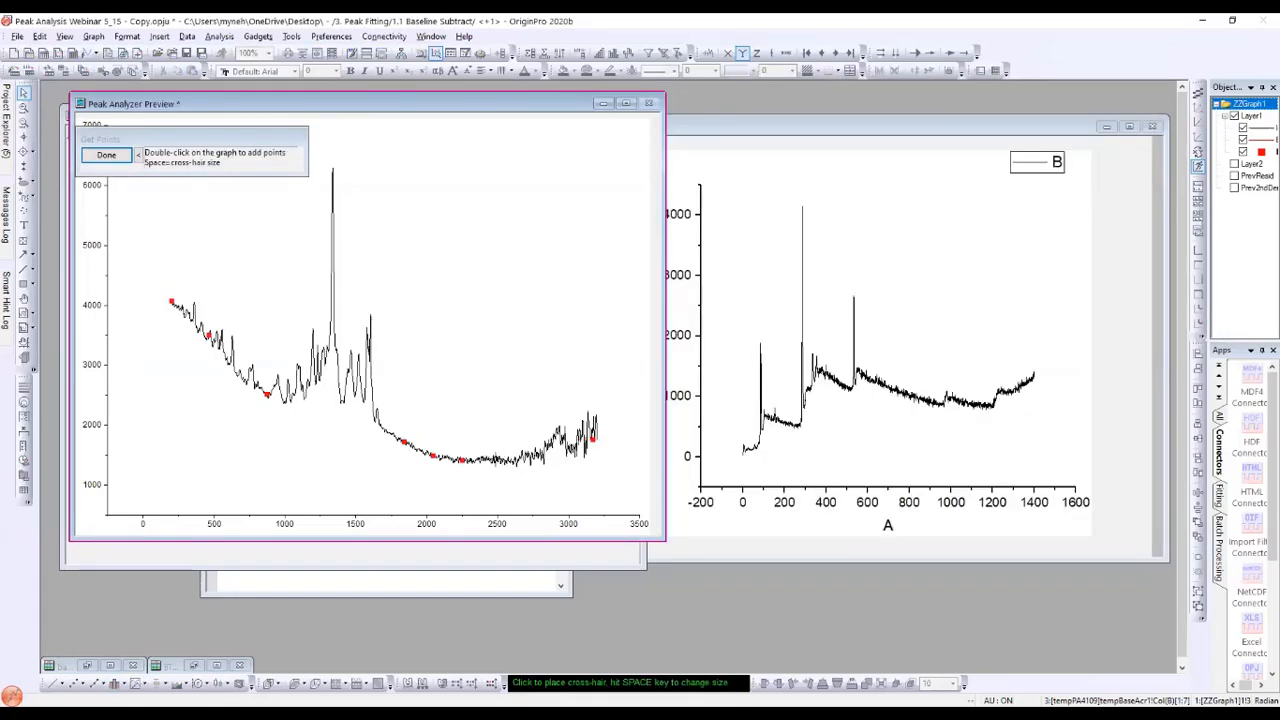
double_click(494, 460)
double_click(516, 460)
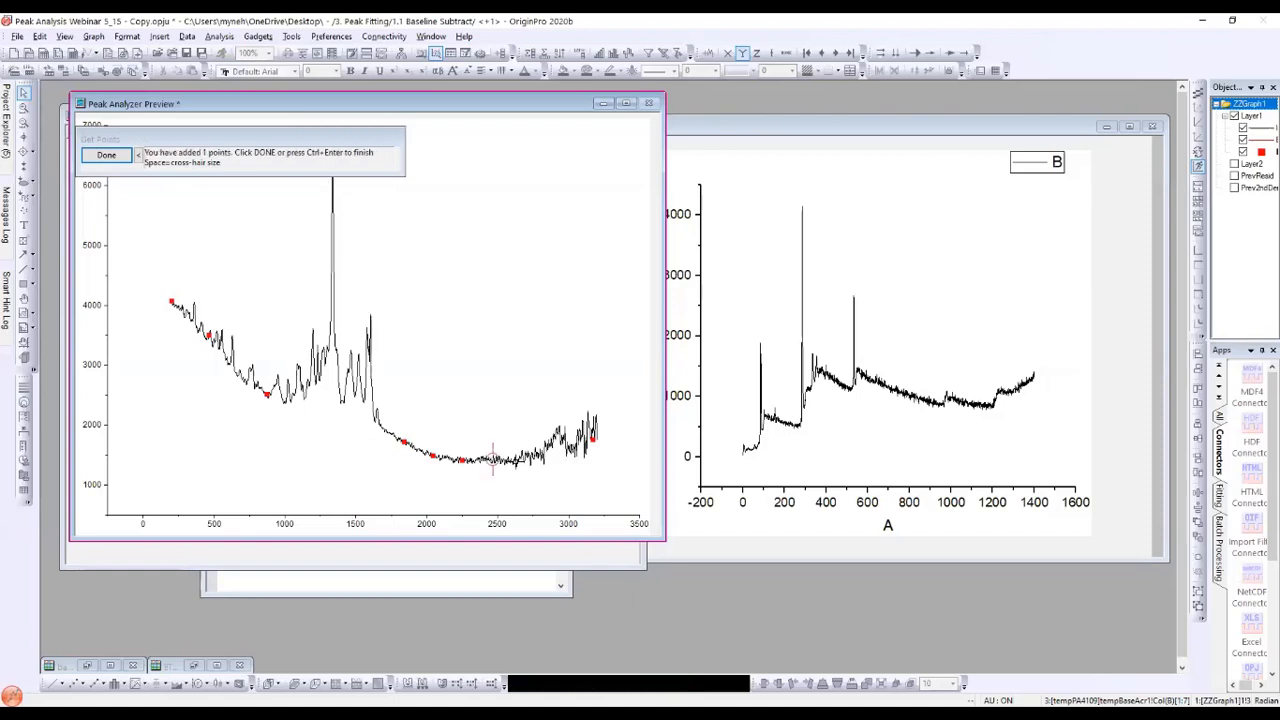
Step: Add eight baseline anchor points on the spectrum at wavenumbers of about 600, 730, 990, 1660, 2640, 2740, 2820 and 3020
double_click(531, 461)
double_click(543, 461)
double_click(568, 455)
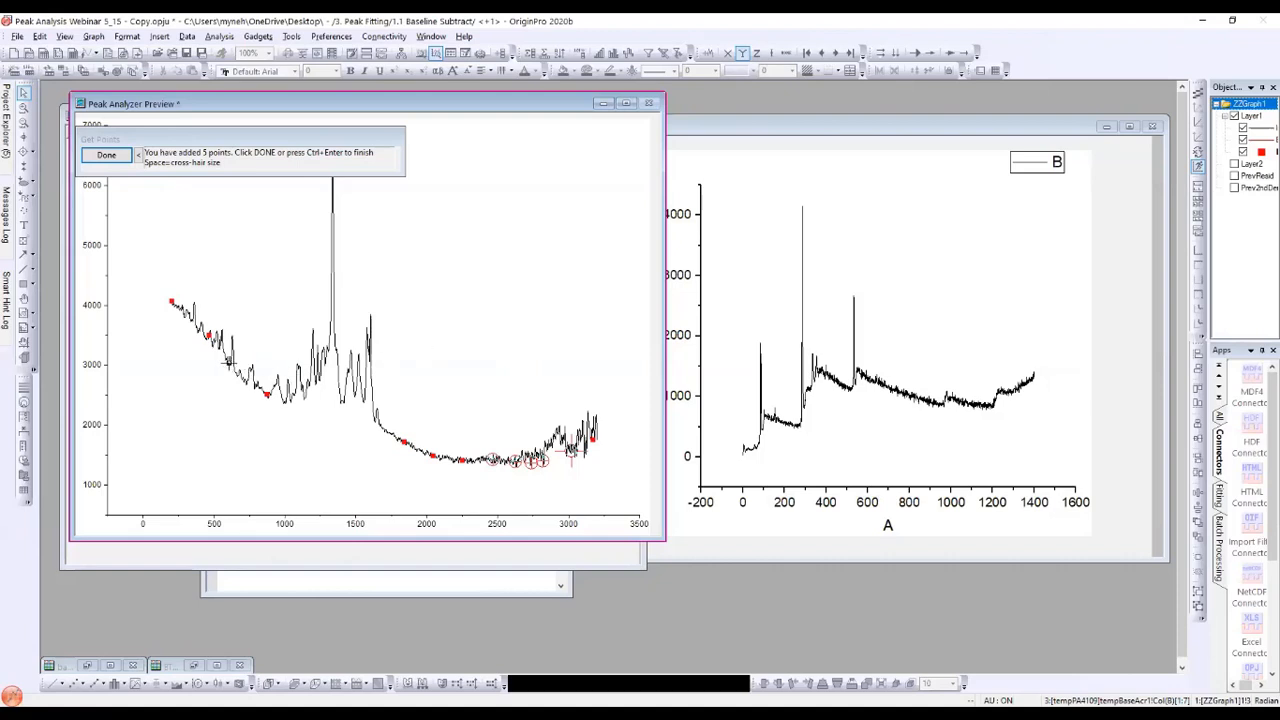
click(571, 452)
click(245, 381)
click(284, 398)
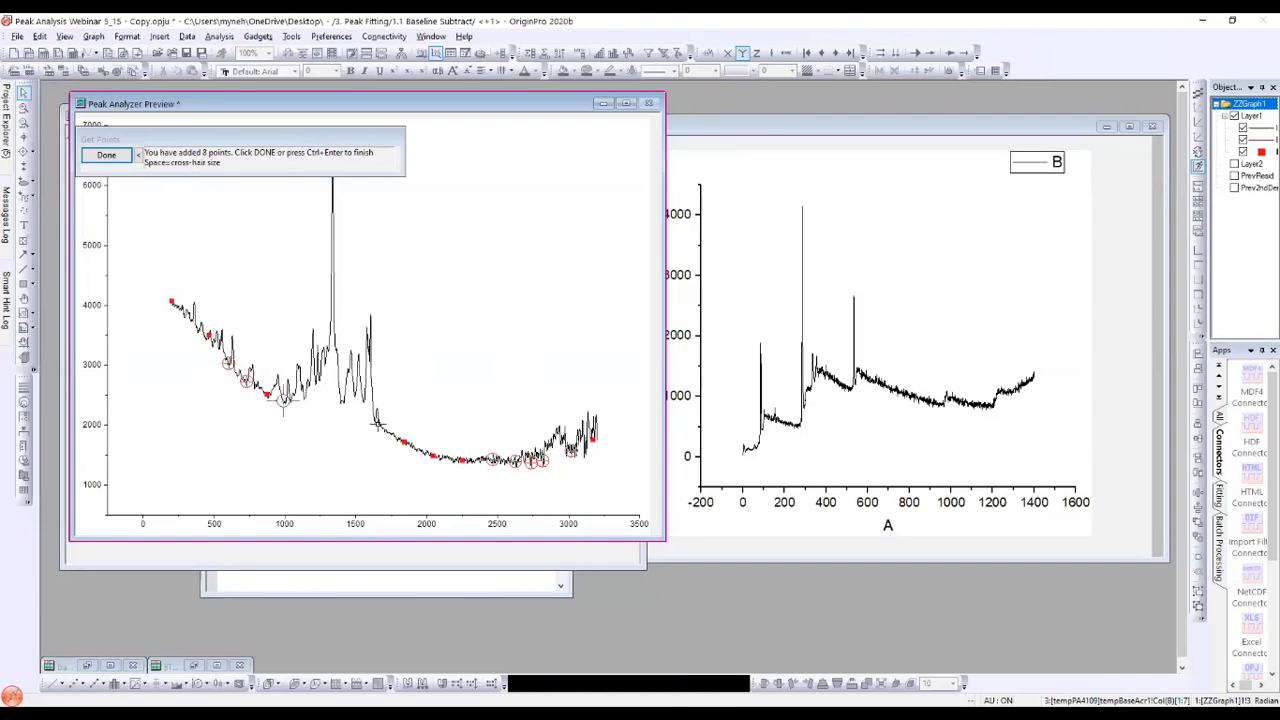
click(377, 424)
click(107, 157)
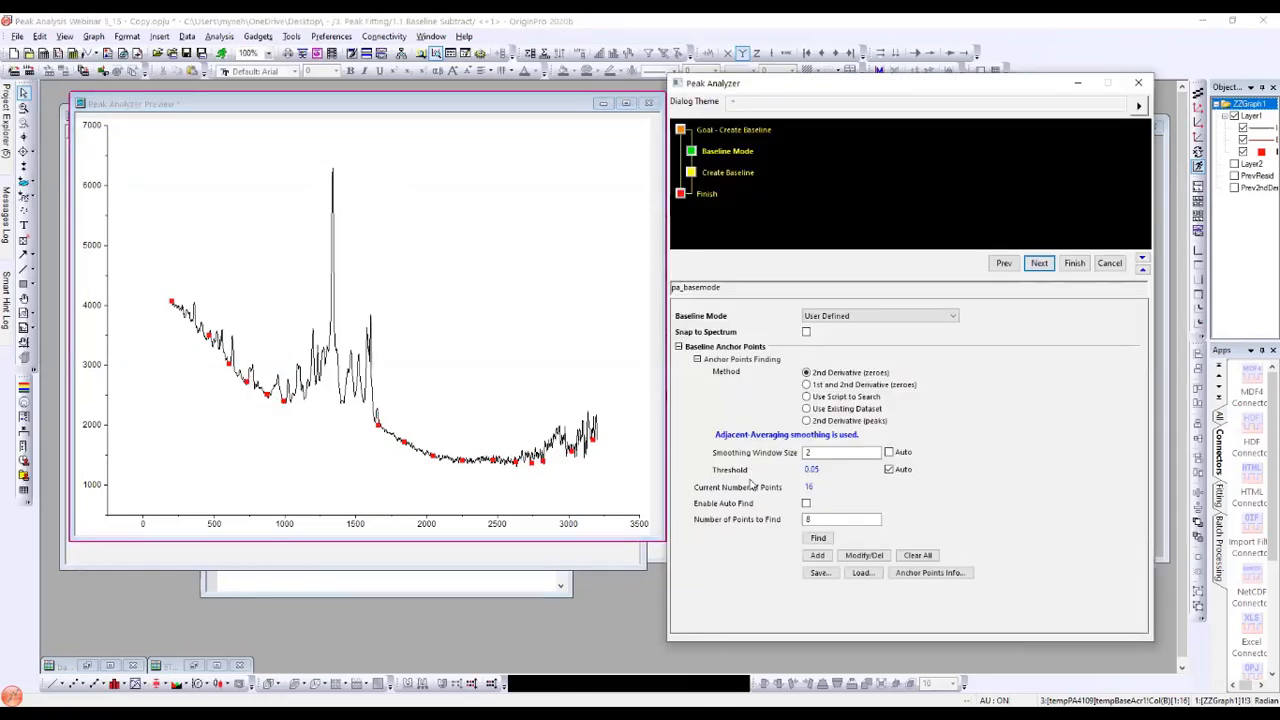
Step: Proceed to baseline creation and move the anchor point near wavenumber 460 slightly down to an intensity of about 3400
mouse_move(383, 434)
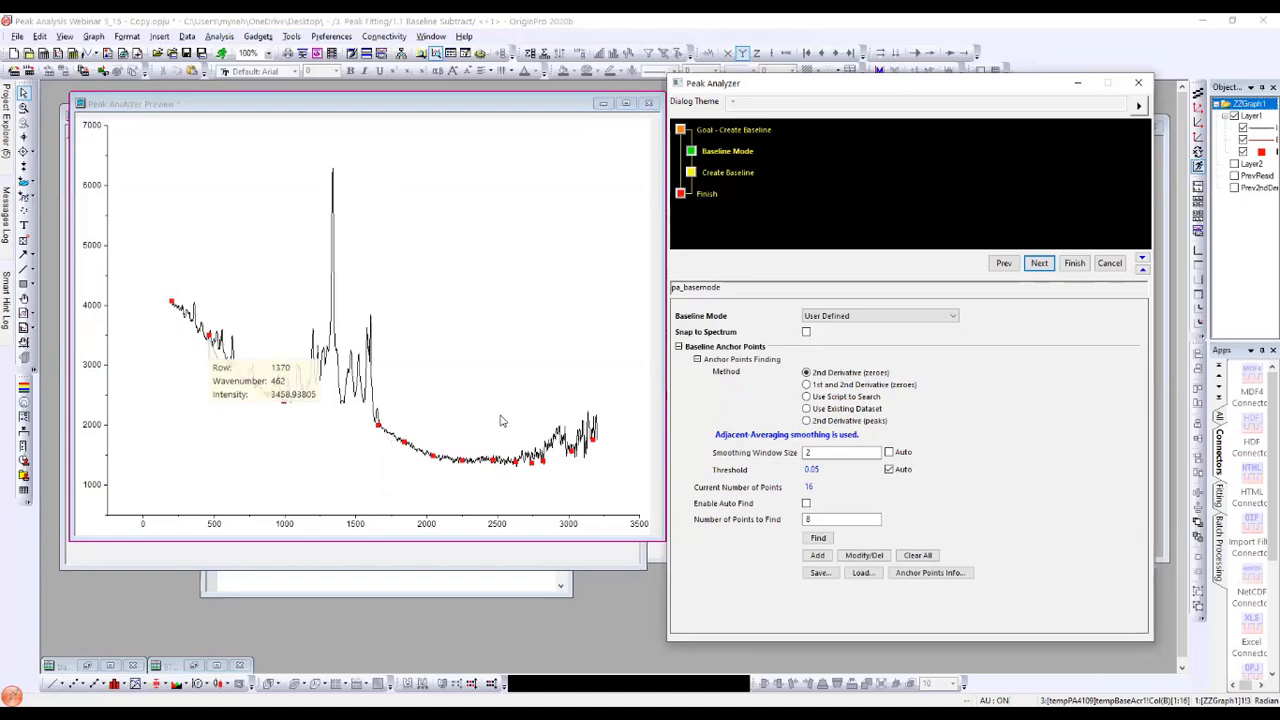
click(1037, 265)
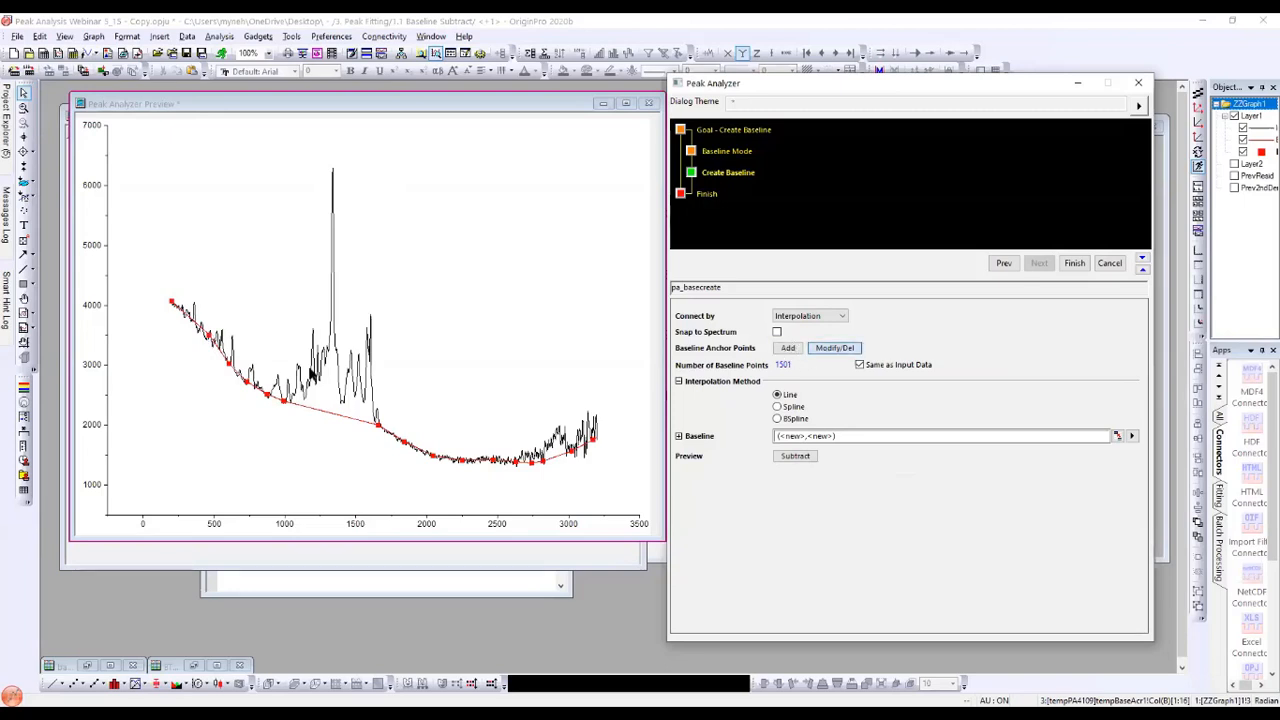
click(833, 349)
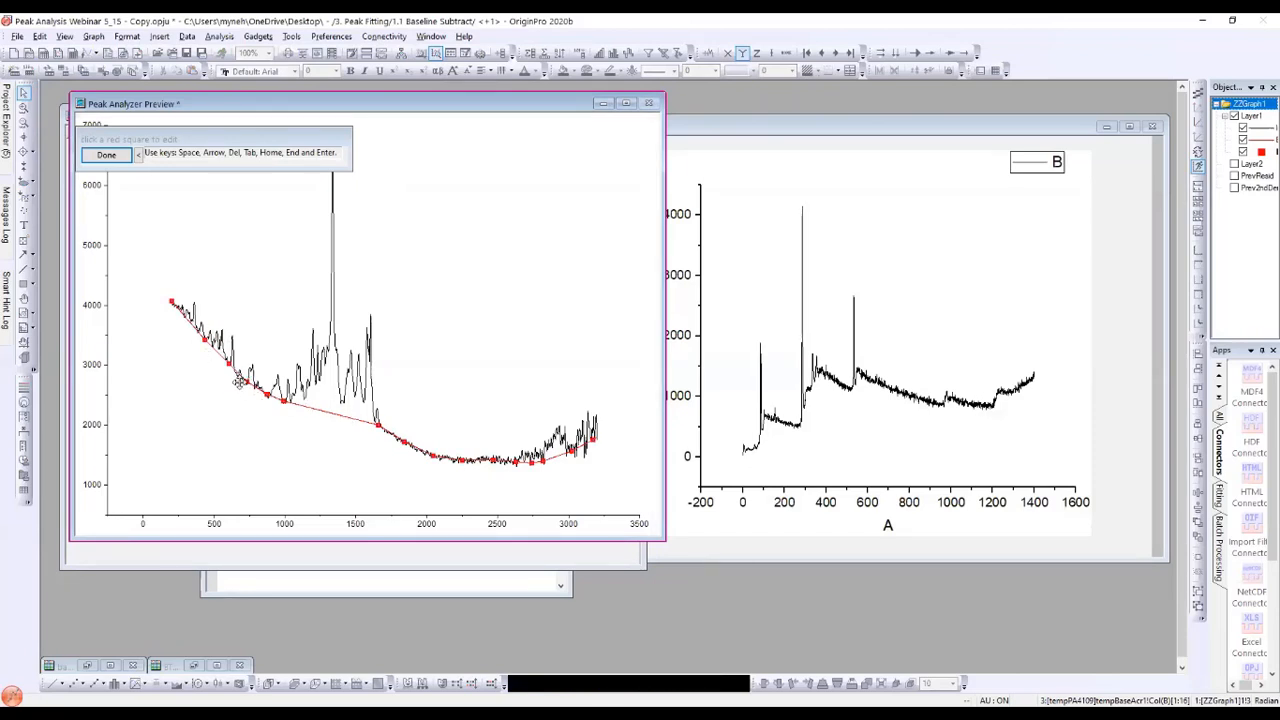
click(108, 157)
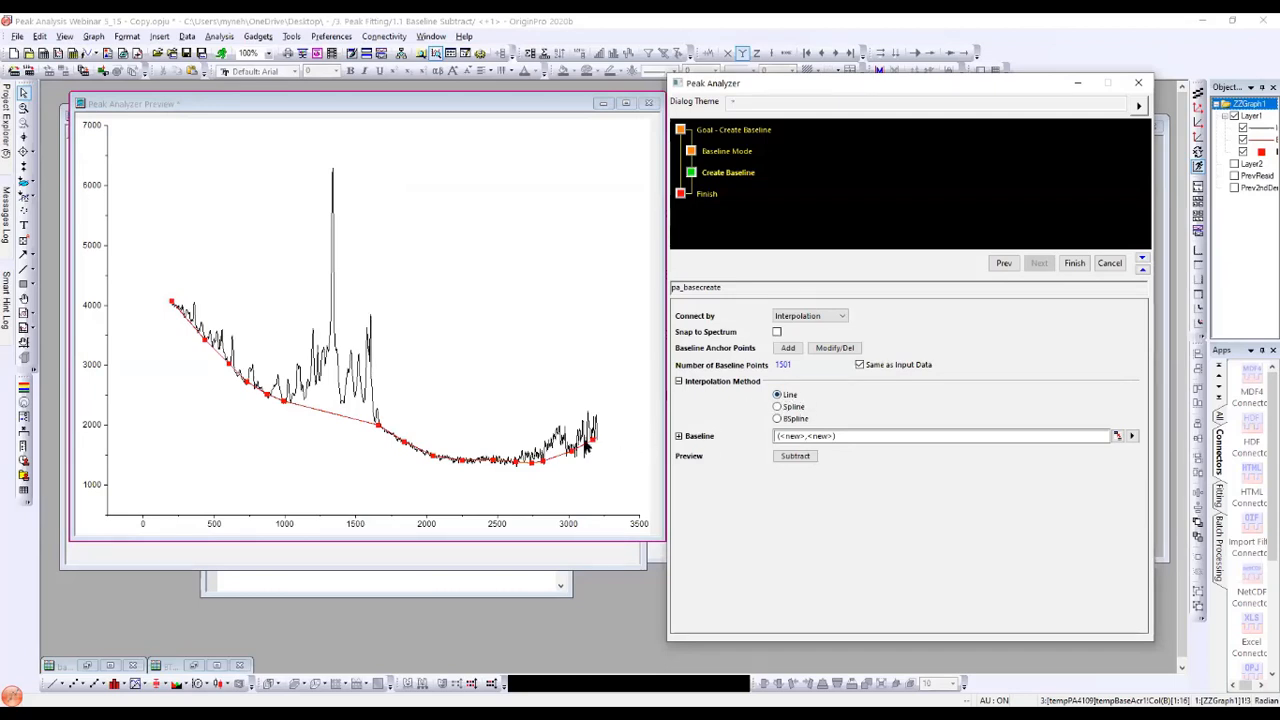
Step: Set the interpolation method to Spline, preview the rescaled subtracted spectrum and finish creating the baseline
click(781, 409)
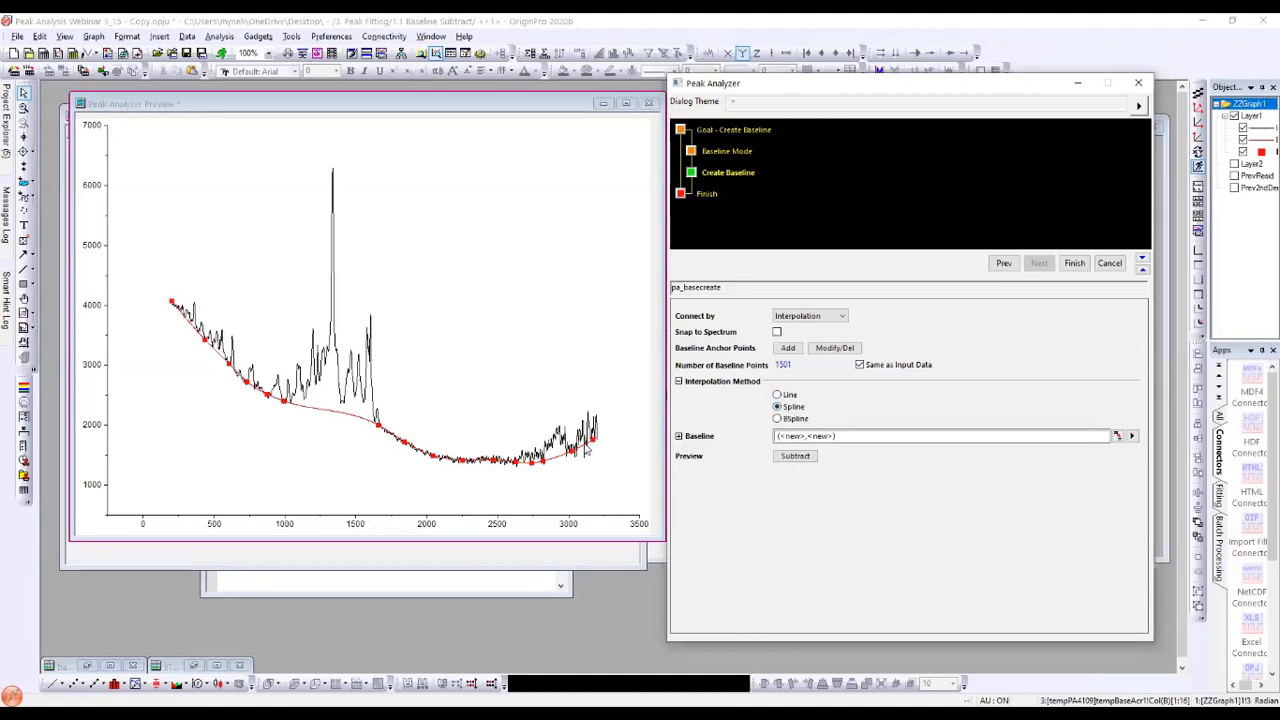
mouse_move(588, 452)
click(795, 456)
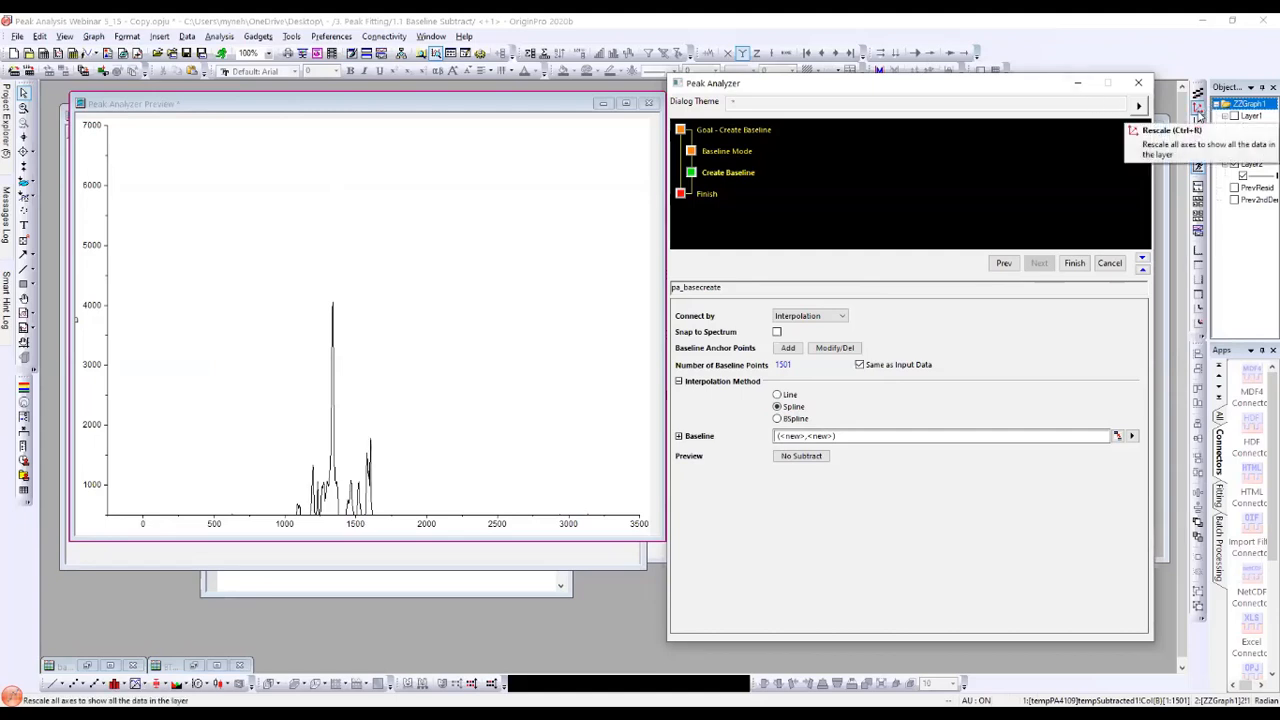
click(1198, 108)
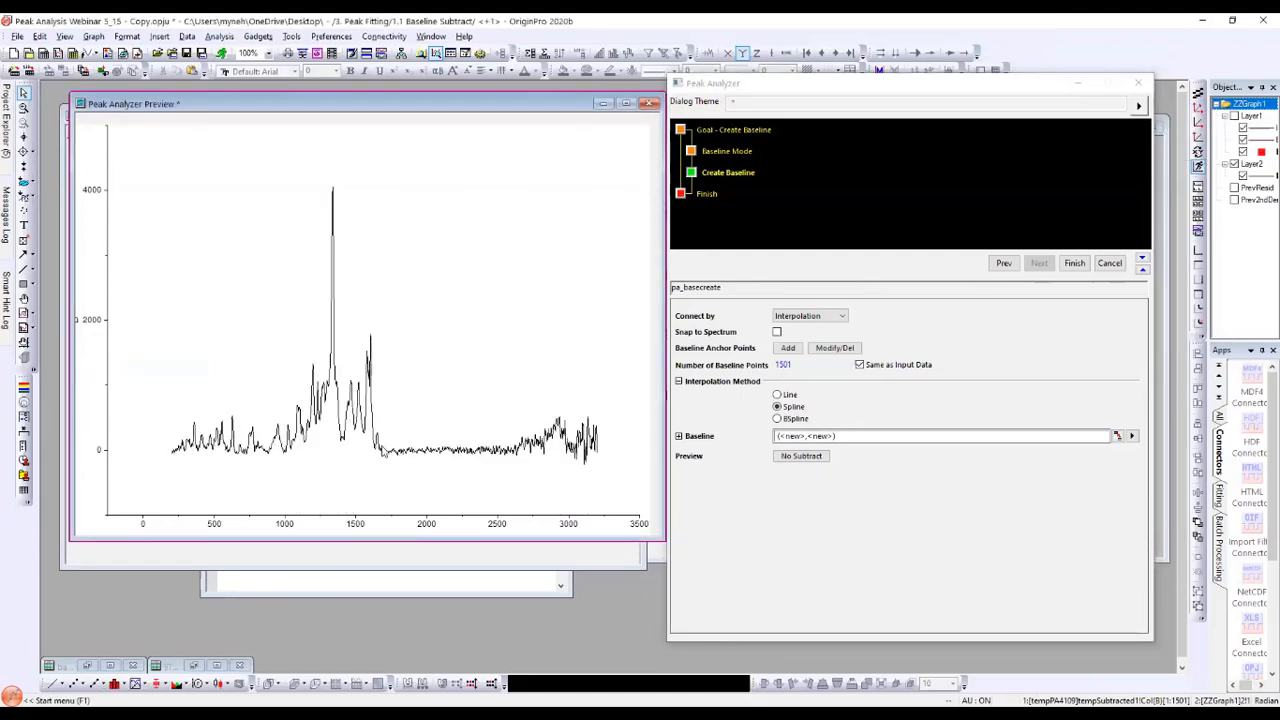
click(803, 458)
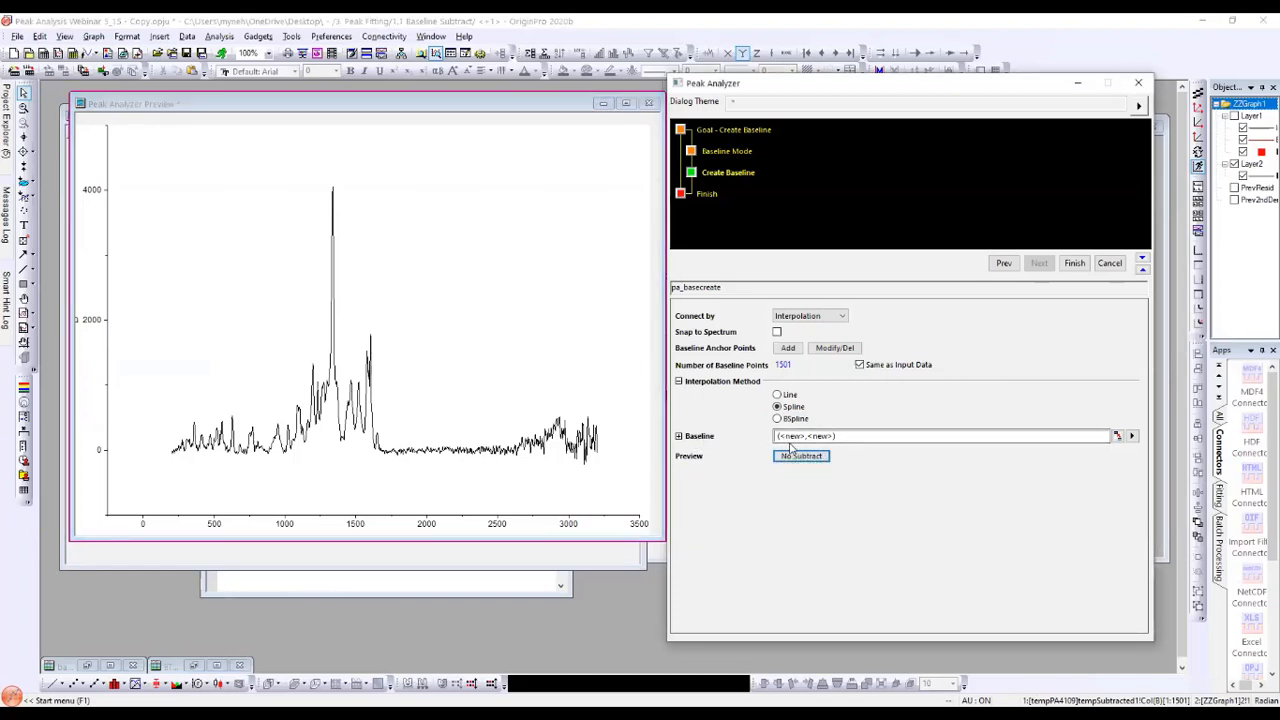
click(1075, 264)
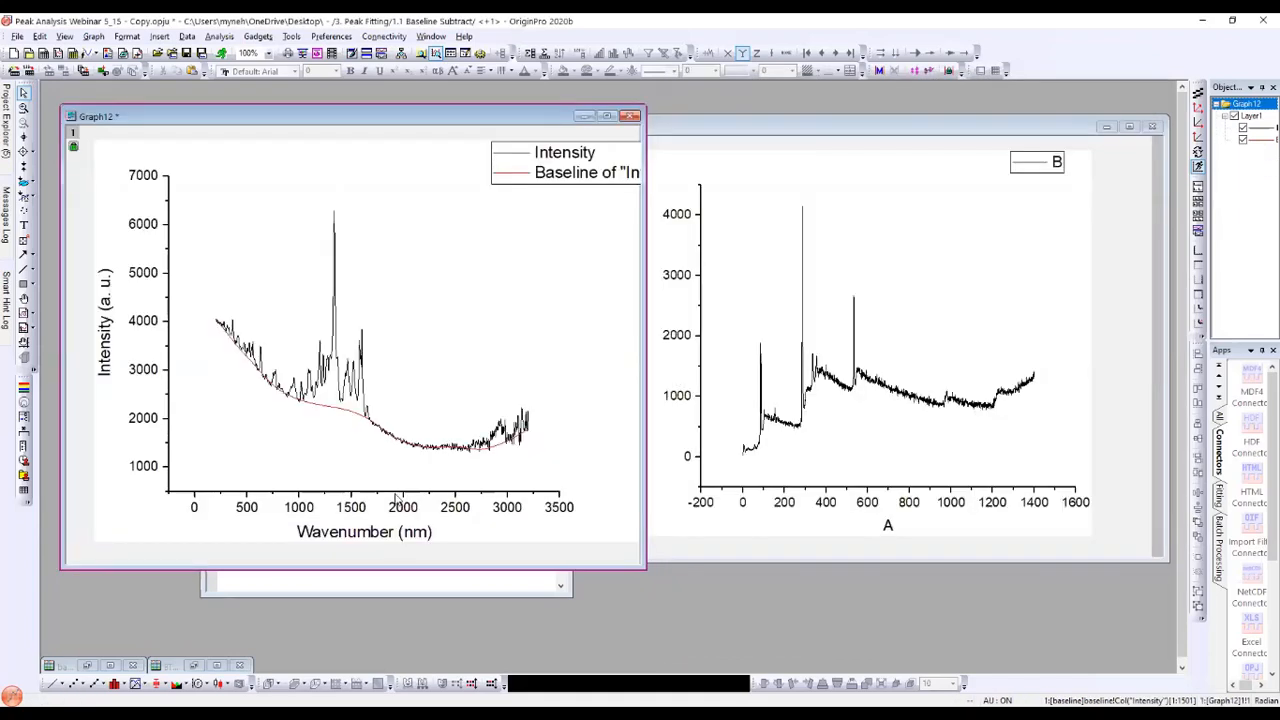
Step: Delete columns C(X2) to H(Y4), the older baseline and subtraction results, from the baseline worksheet and minimize it
double_click(85, 665)
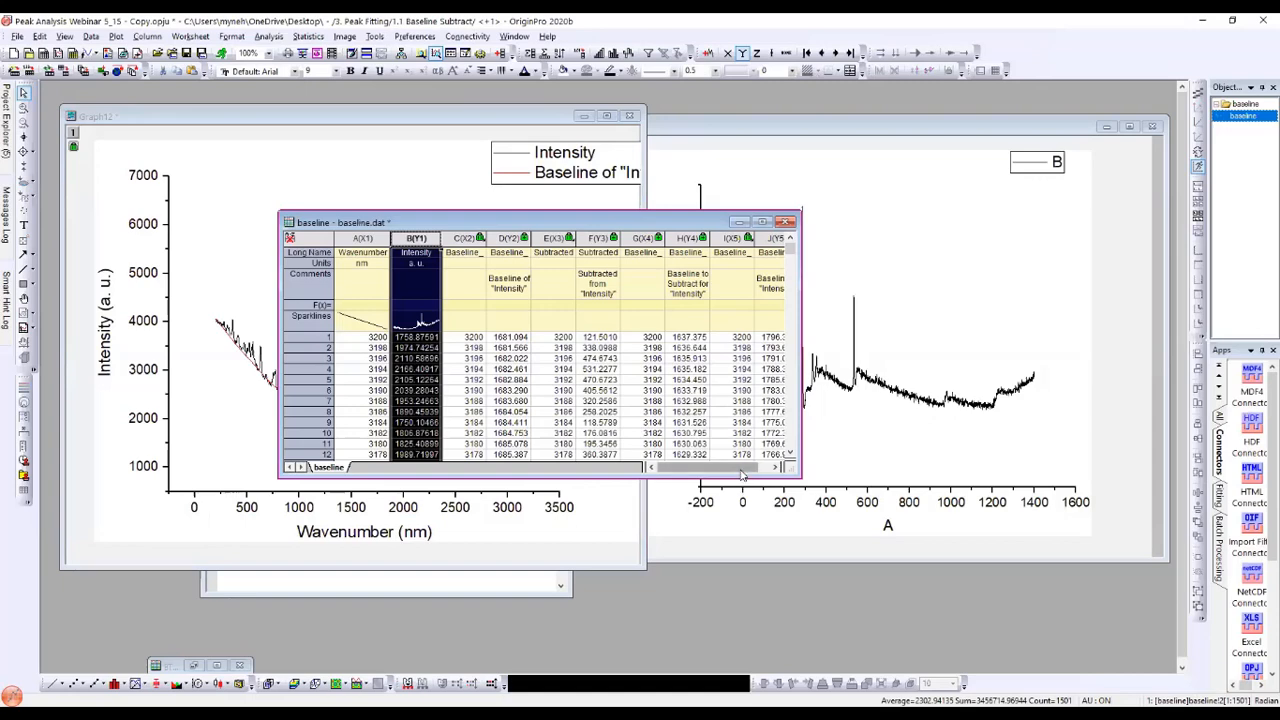
drag(746, 468, 818, 634)
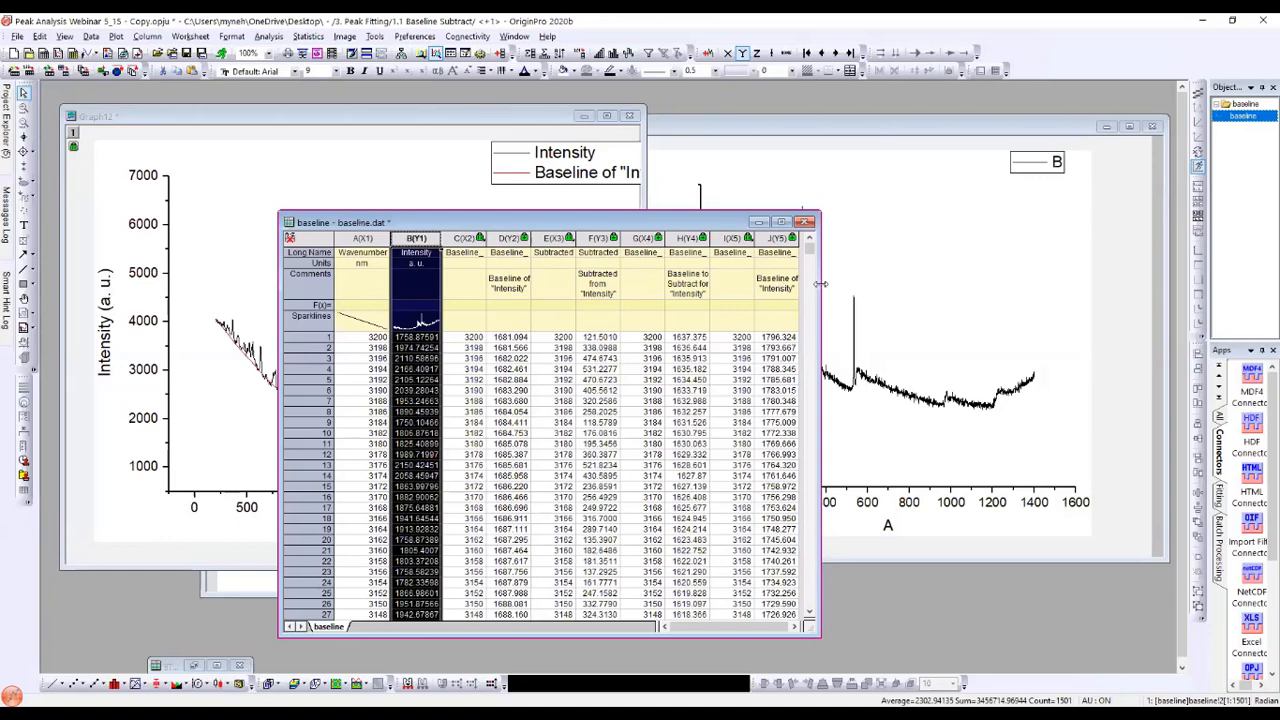
drag(820, 284, 830, 287)
drag(466, 238, 700, 250)
right_click(641, 283)
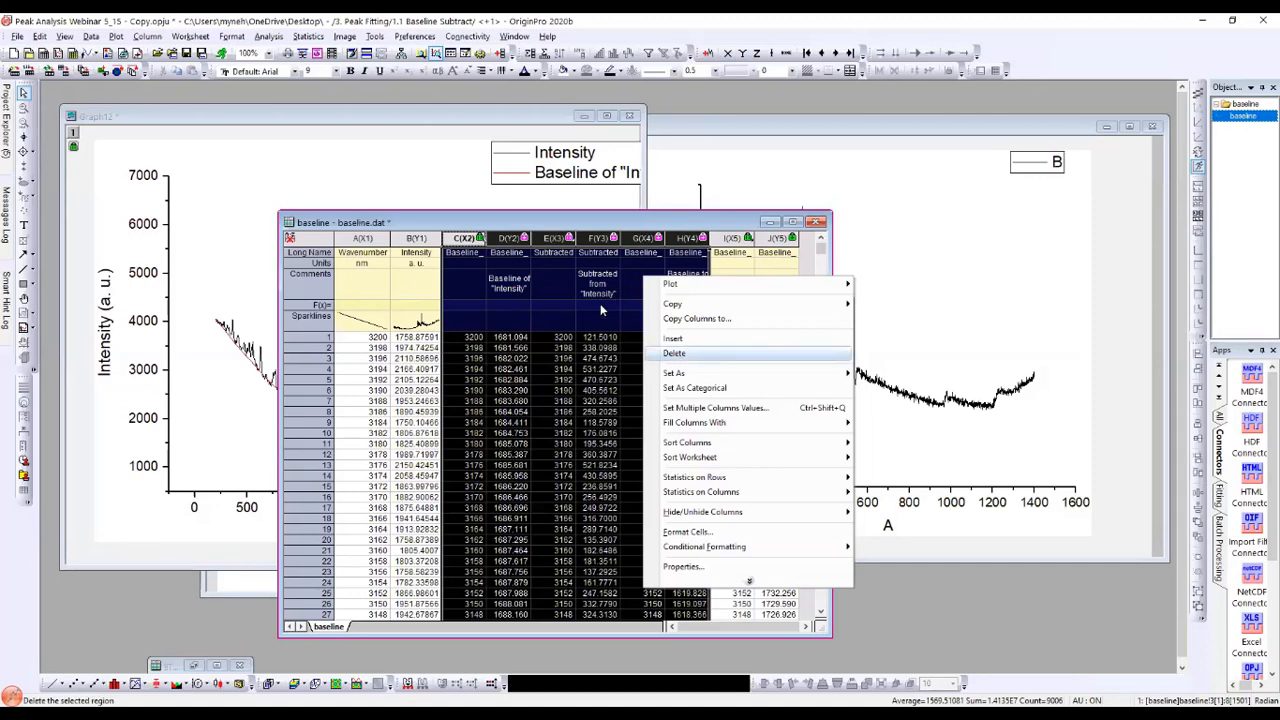
click(679, 356)
drag(614, 220, 546, 195)
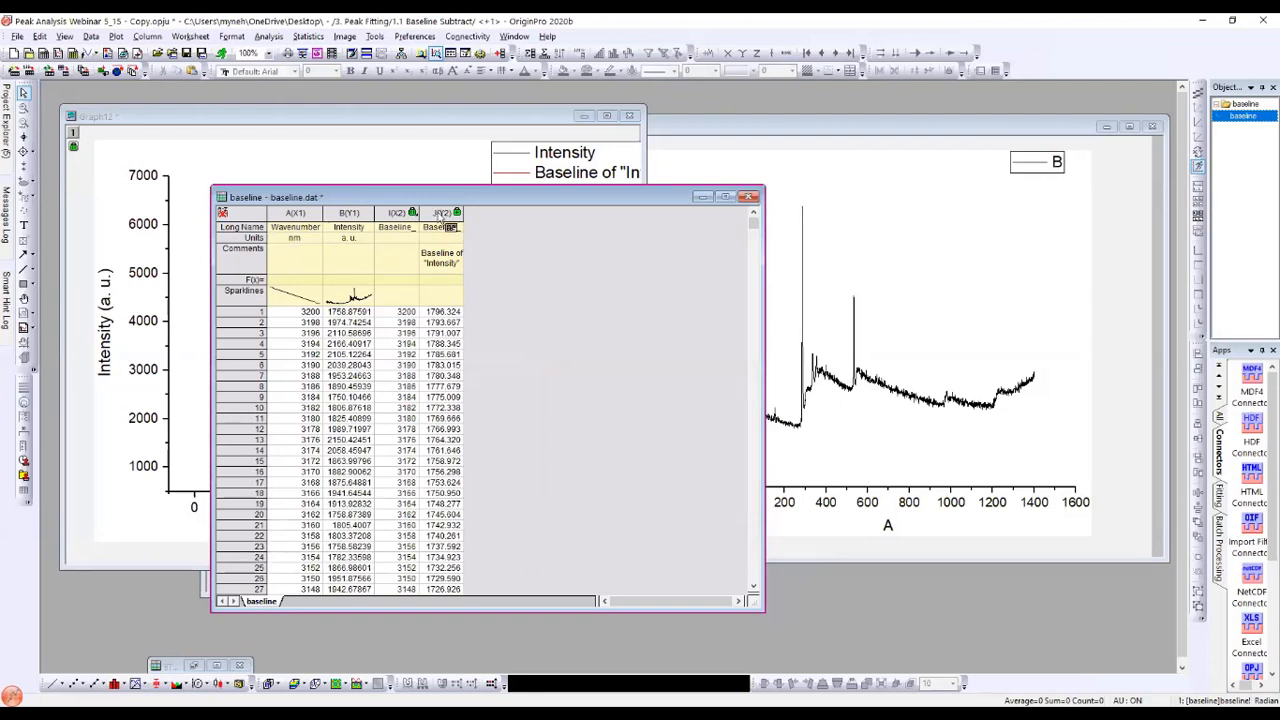
click(703, 197)
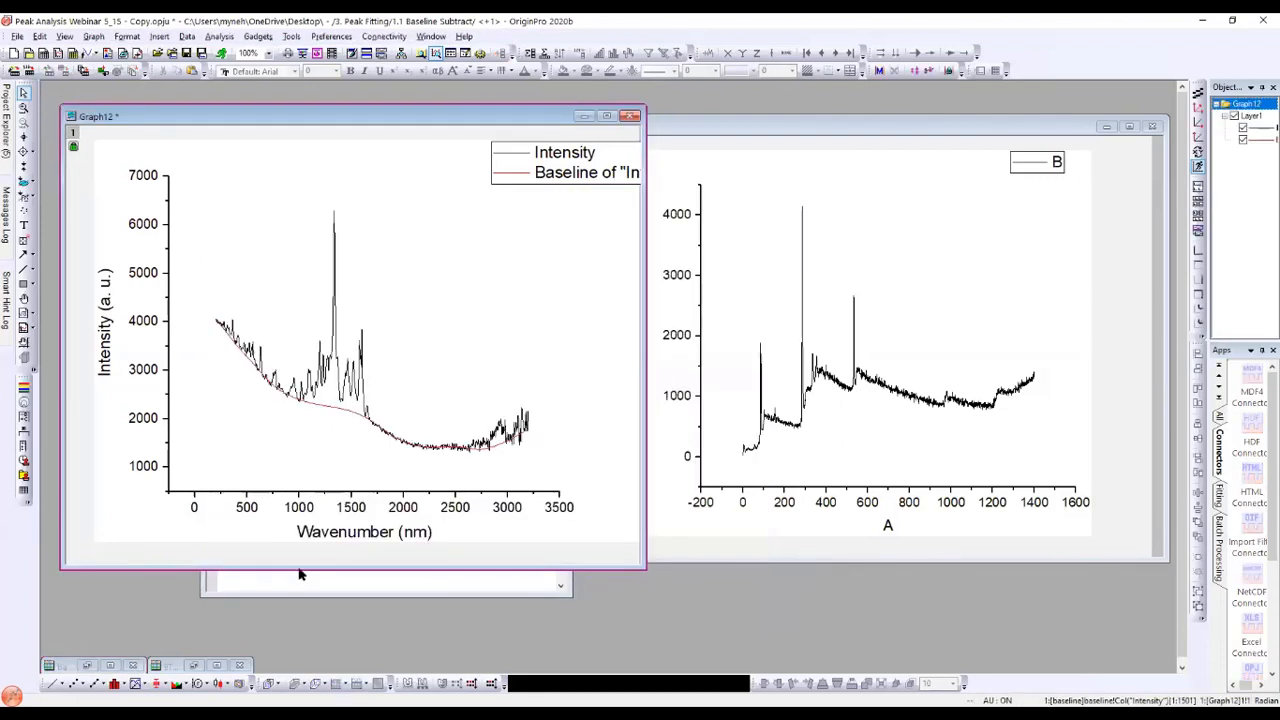
Step: Bring the Graph5 window to the front and enlarge it to show the whole B-versus-A spectrum
click(678, 531)
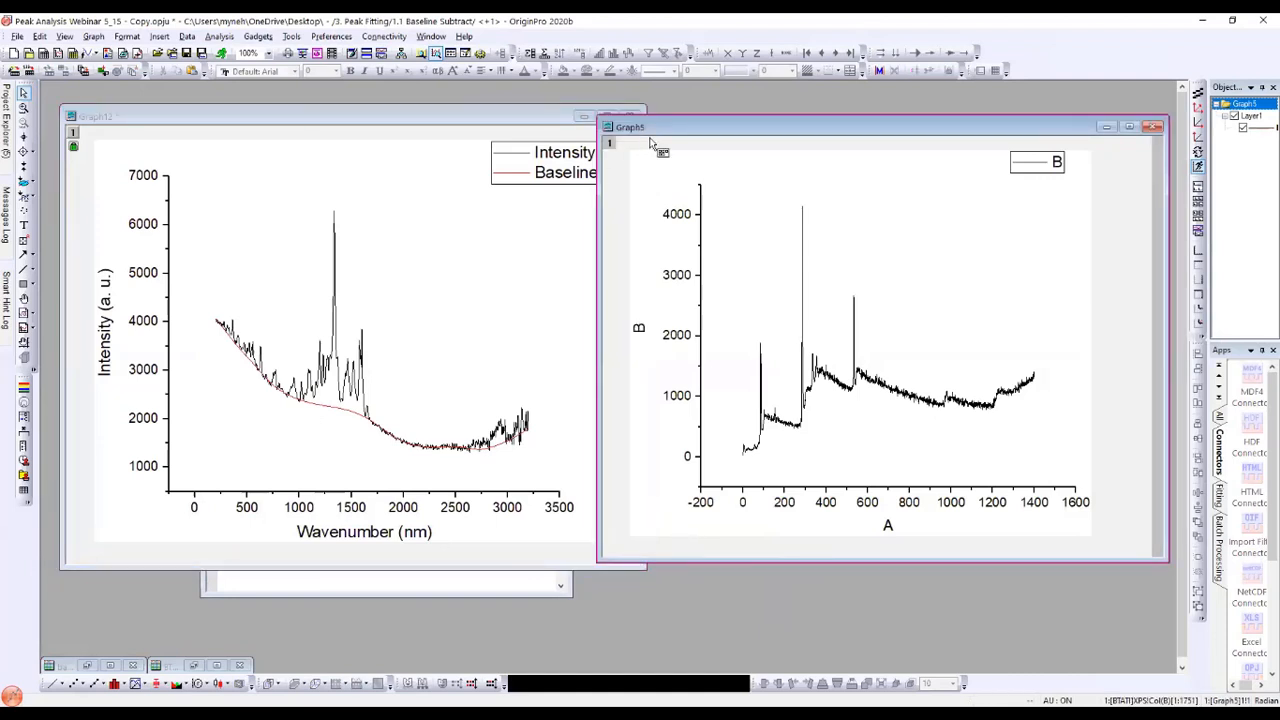
drag(670, 124, 662, 114)
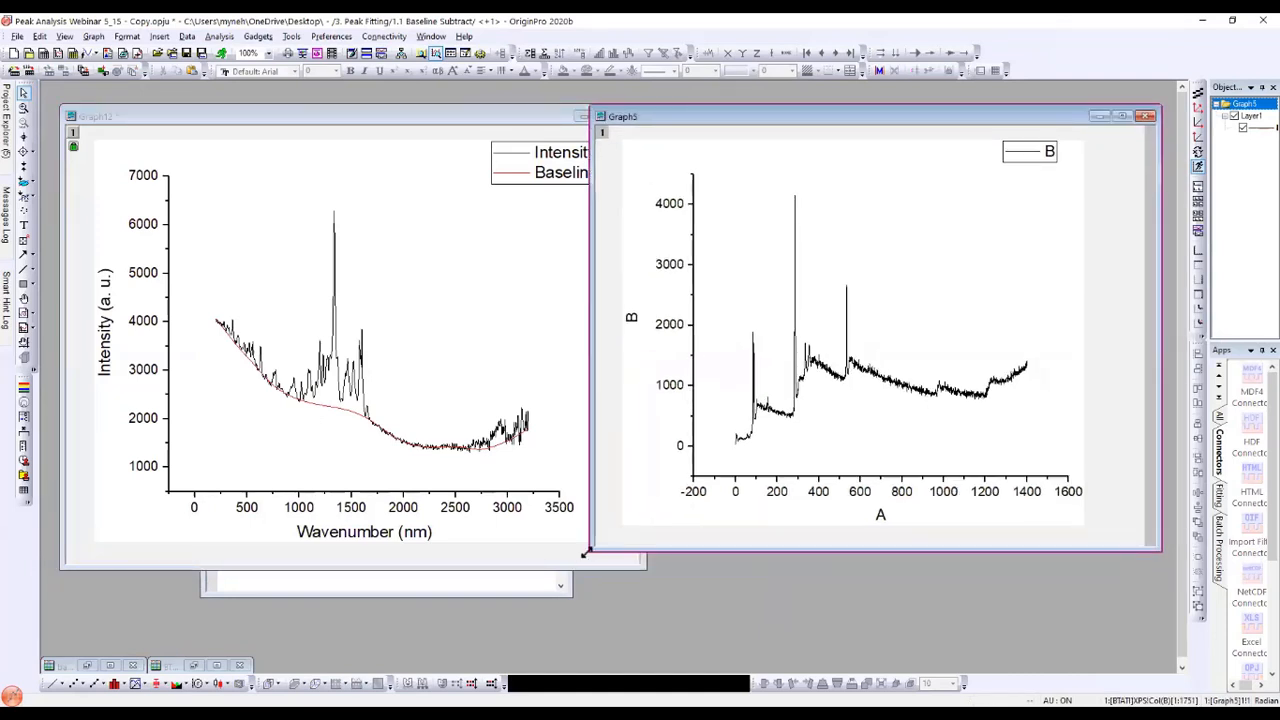
drag(587, 552, 250, 628)
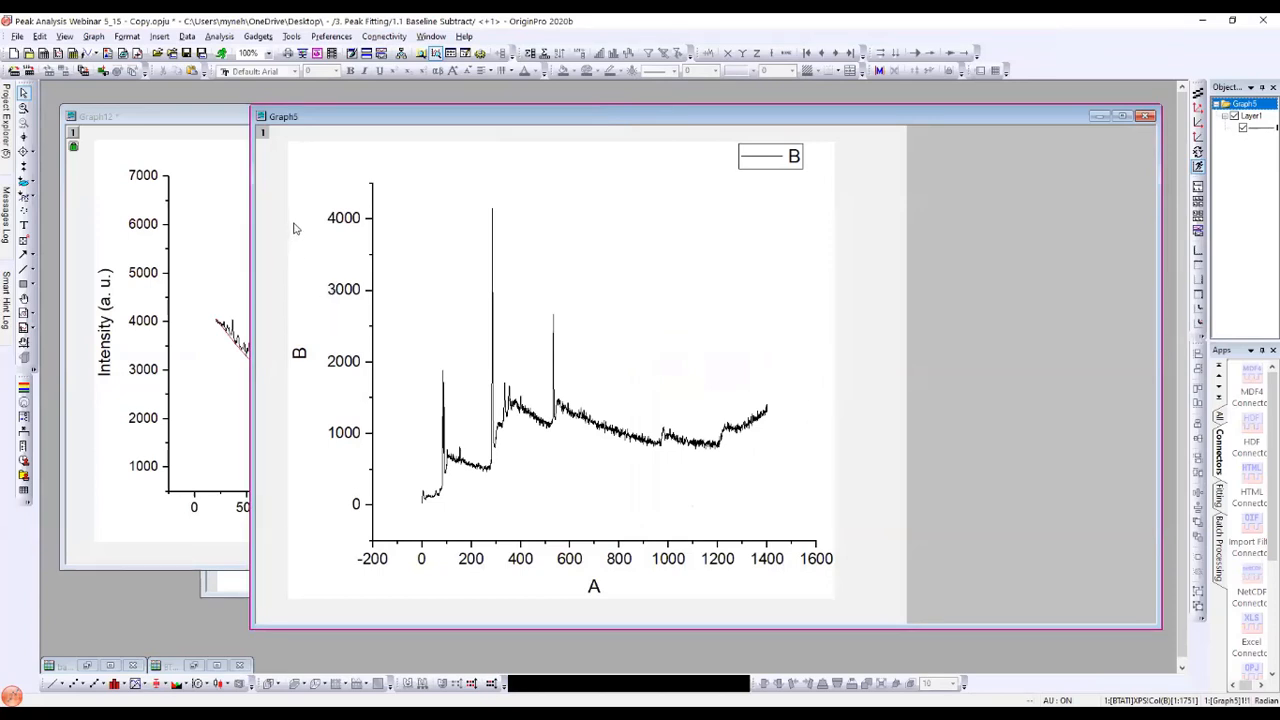
mouse_move(437, 500)
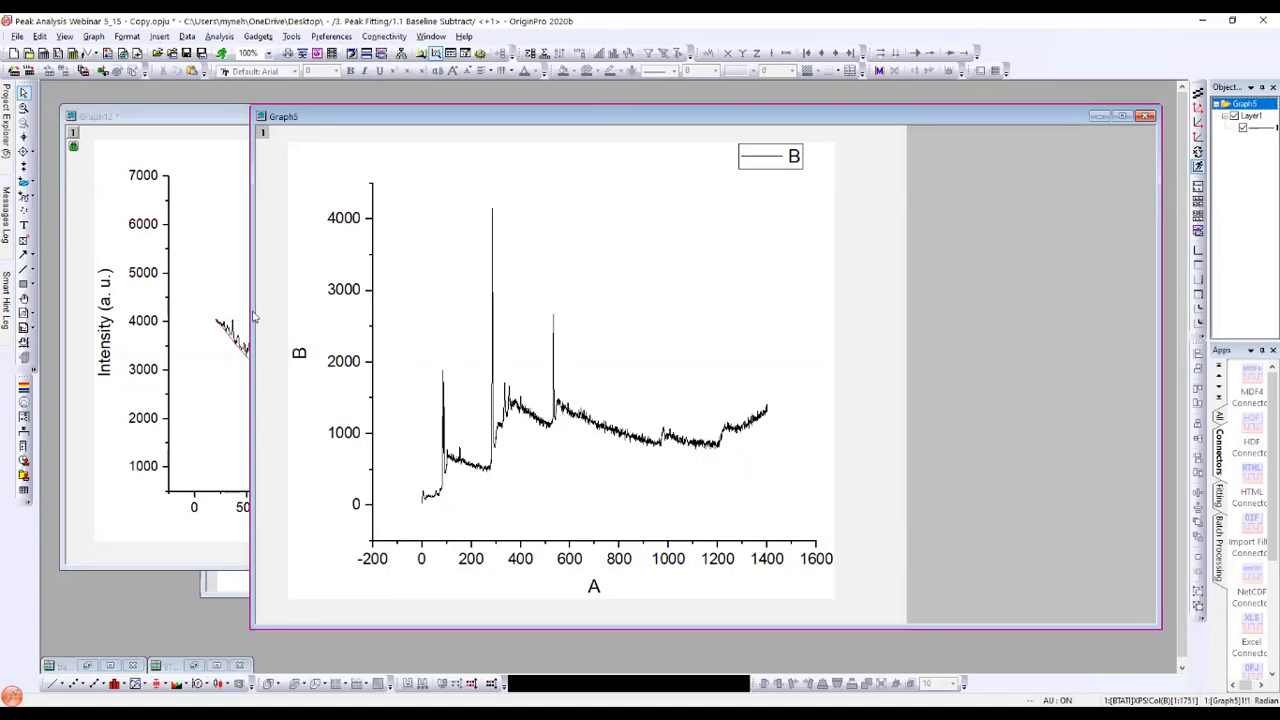
drag(252, 318, 124, 318)
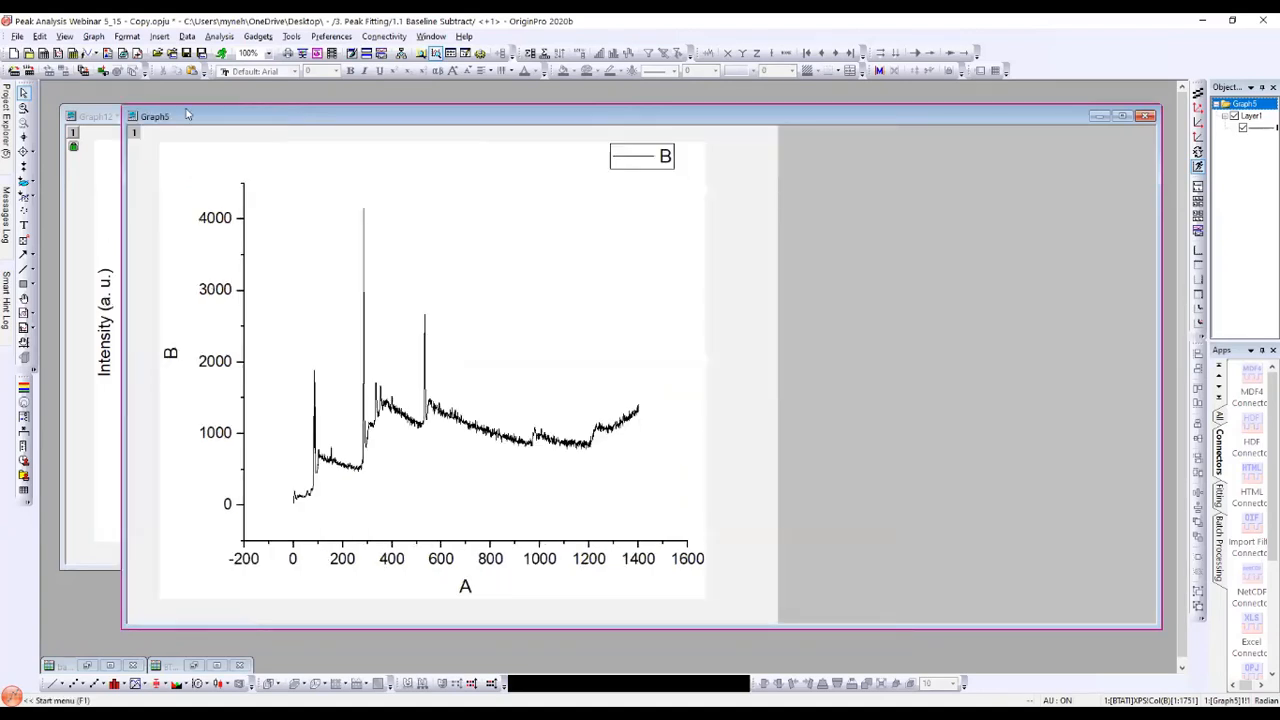
Step: Start the Peak Analyzer on Graph5, enlarge its preview and proceed with Subtract Baseline as the goal
click(219, 37)
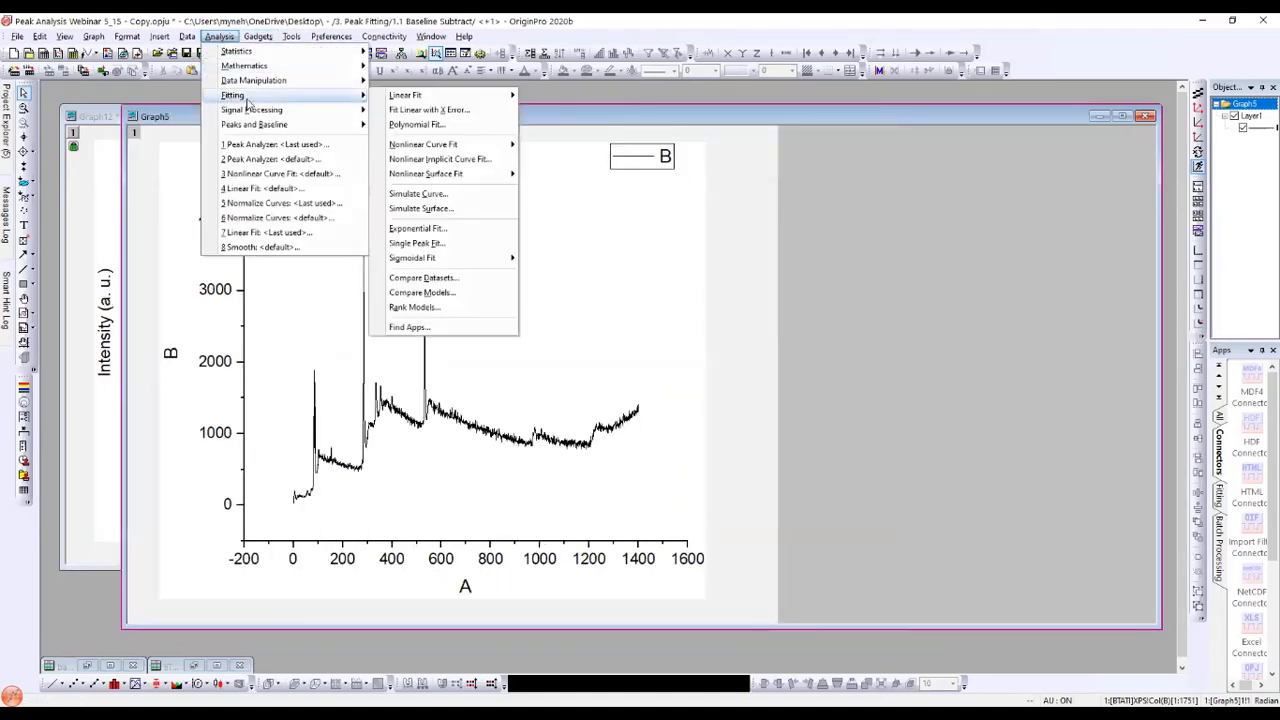
mouse_move(248, 127)
mouse_move(420, 145)
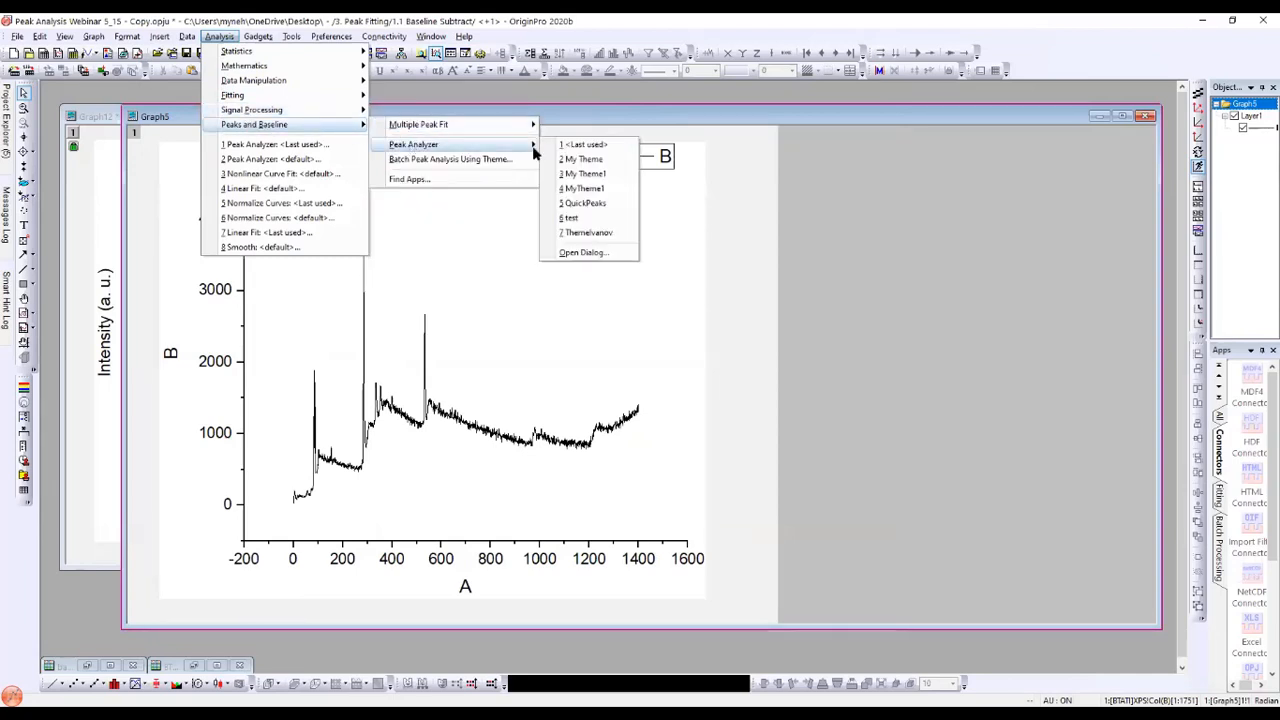
click(584, 253)
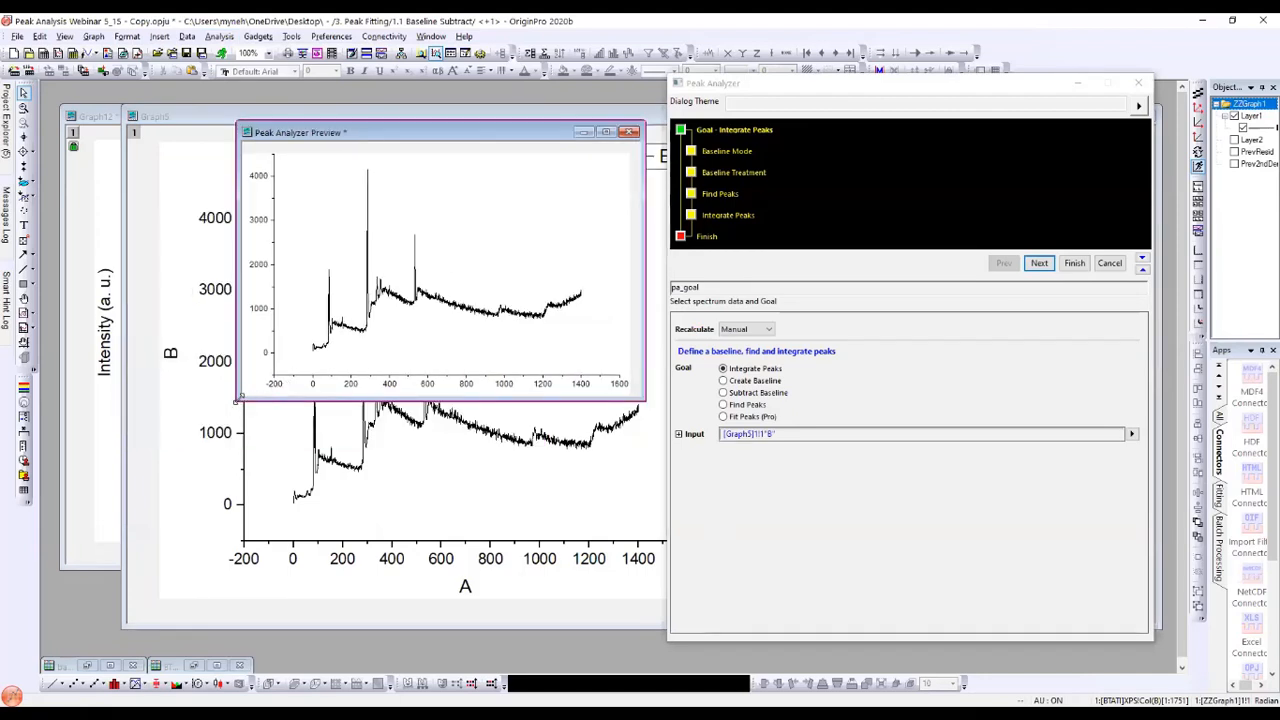
drag(238, 398, 62, 548)
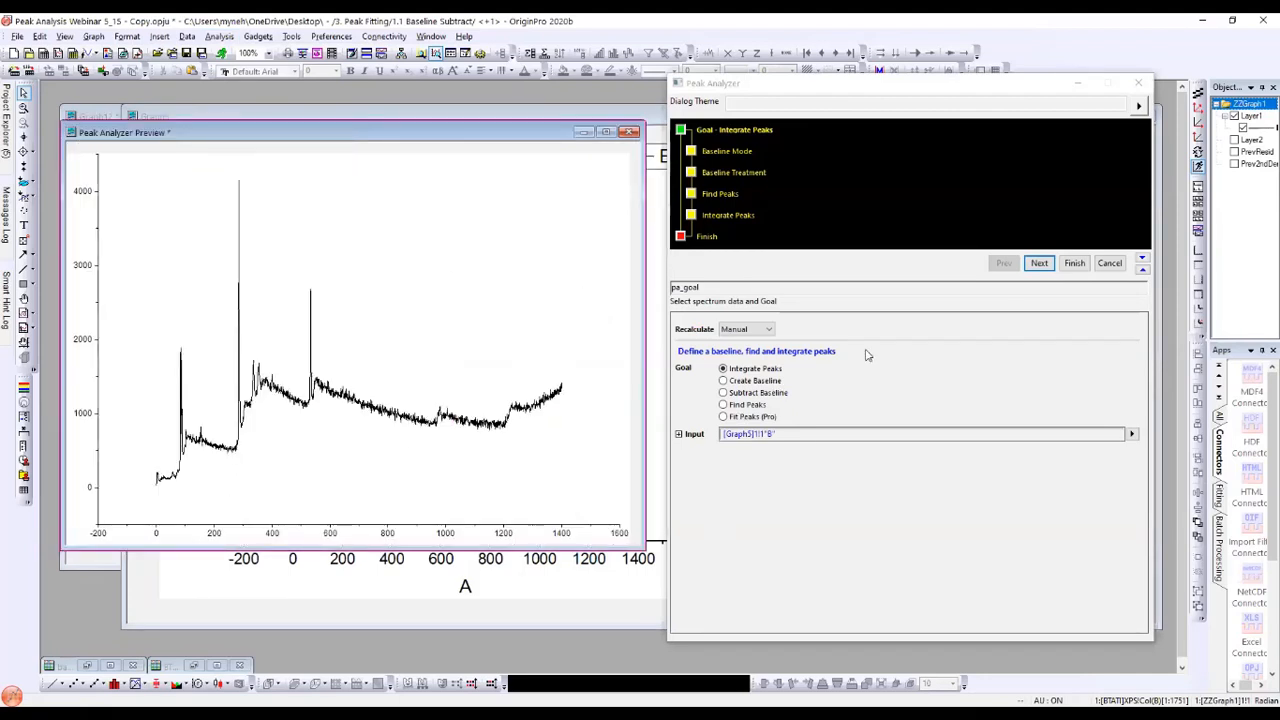
click(749, 394)
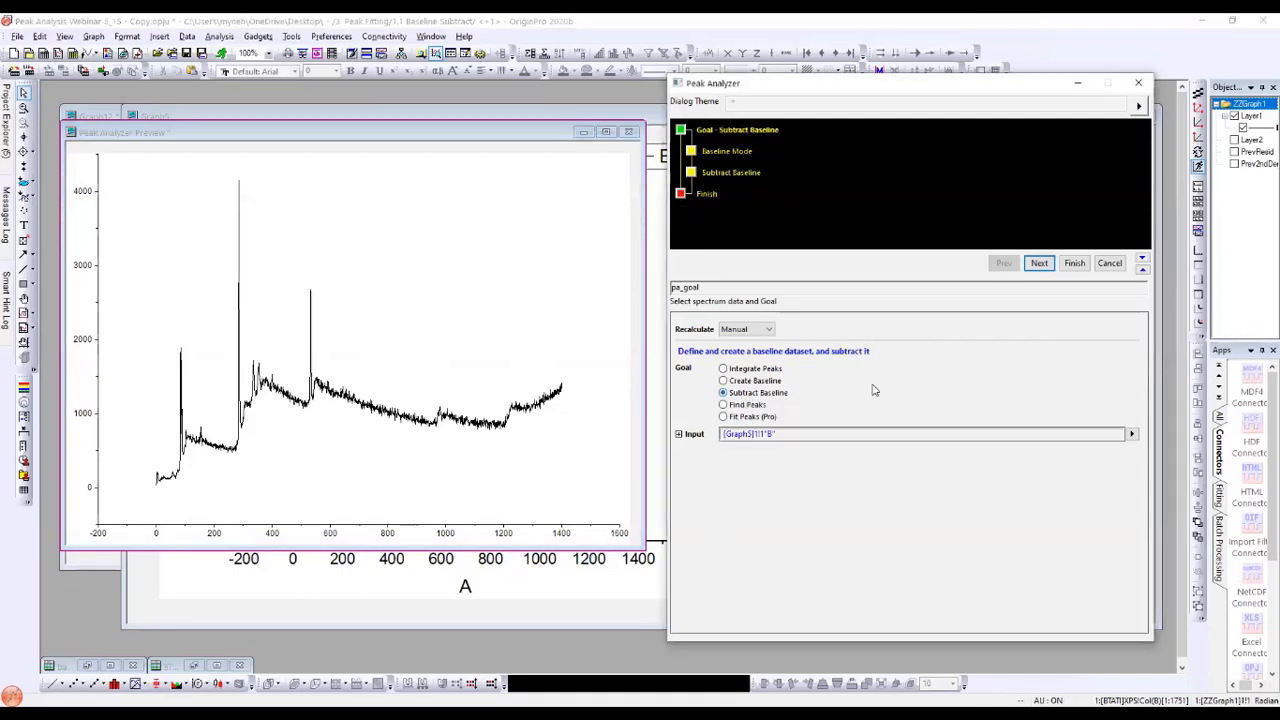
click(1039, 263)
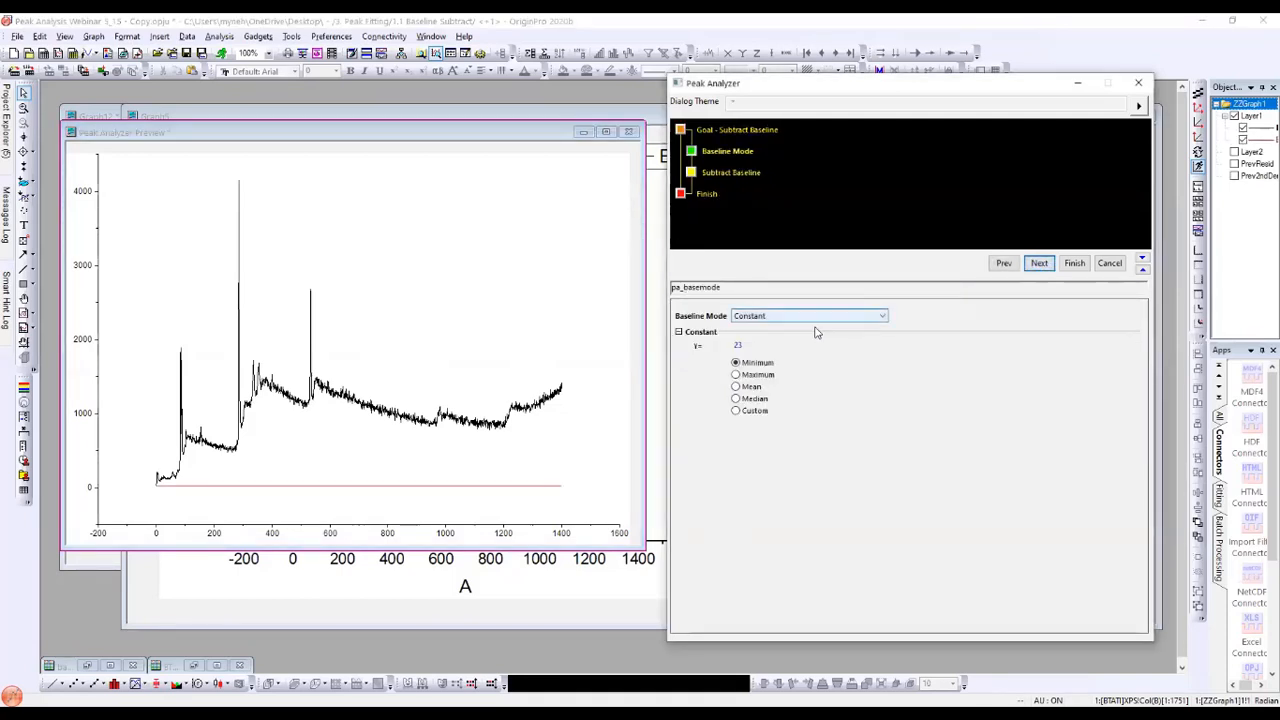
Step: Set the baseline mode to Asymmetric Least Squares Smoothing, proceed to its settings and rearrange the dialog and preview windows
click(826, 318)
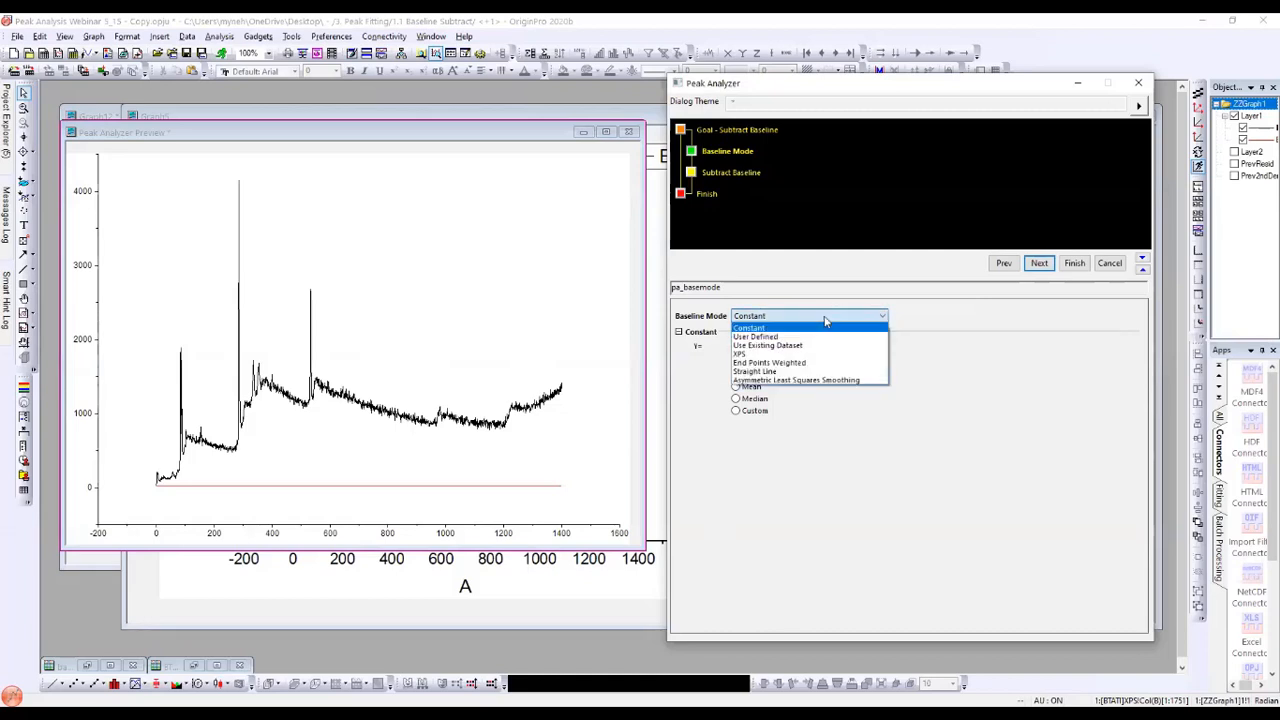
click(773, 381)
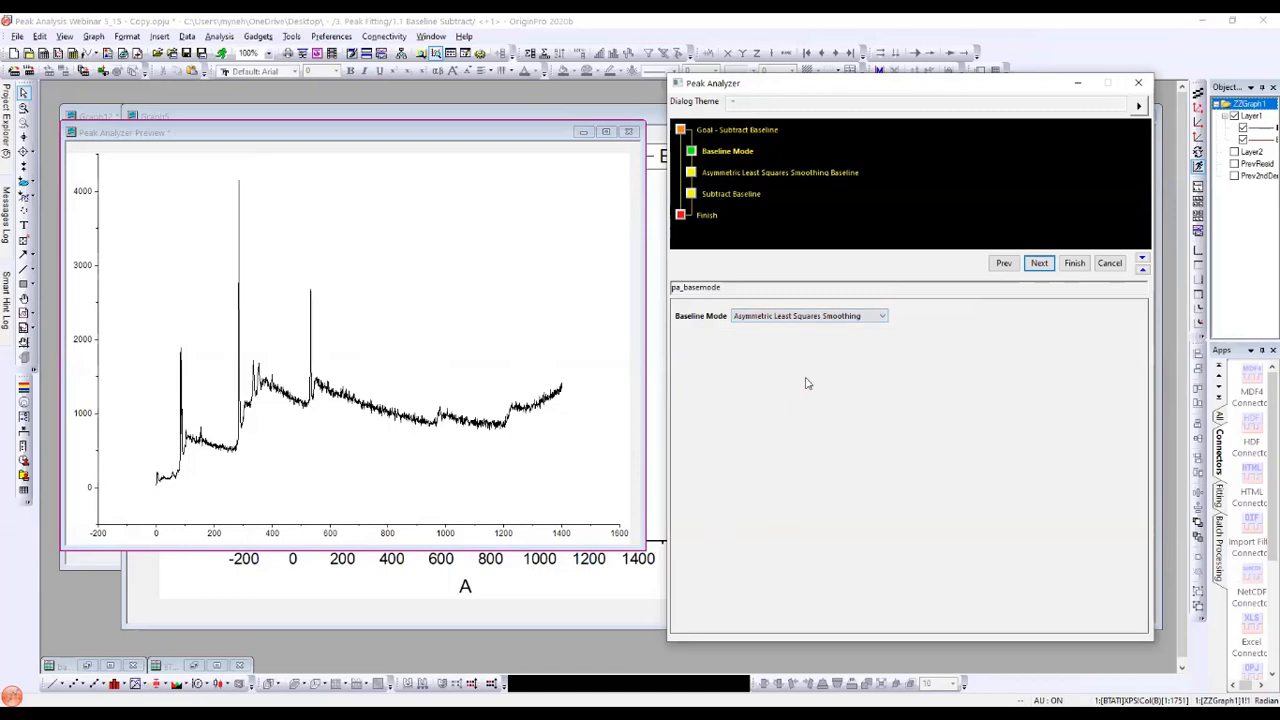
click(782, 316)
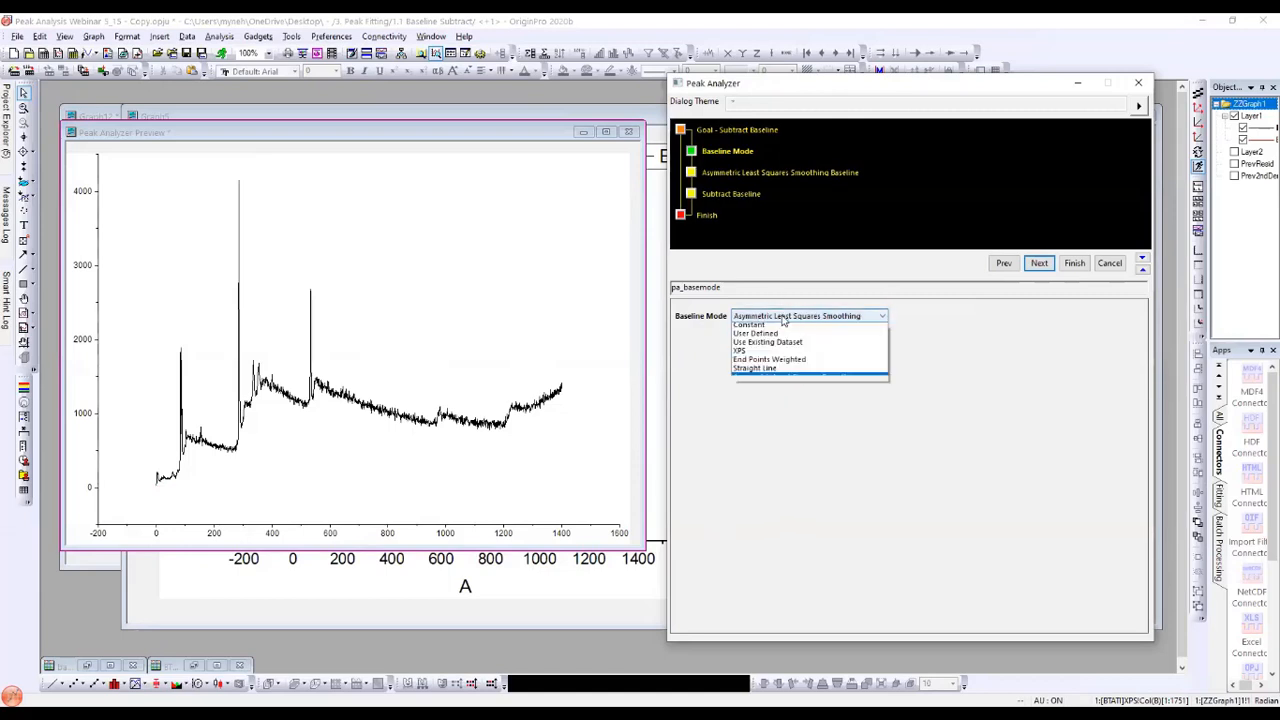
click(924, 307)
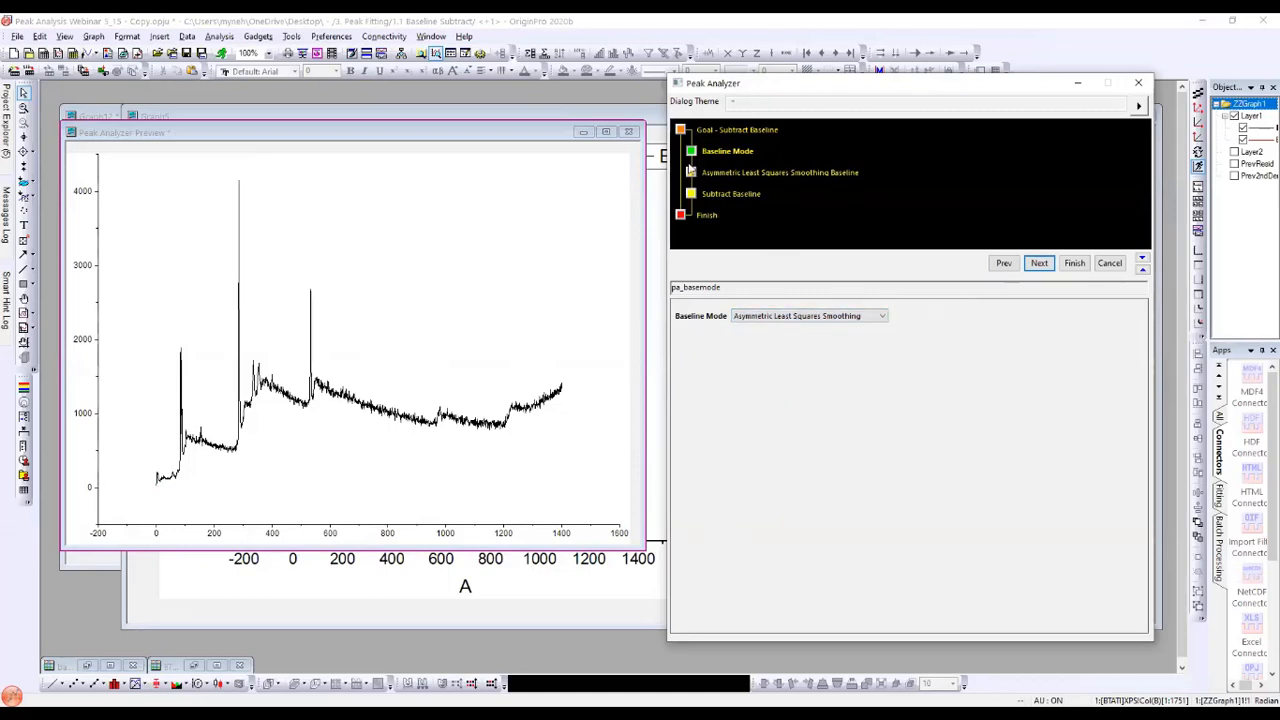
click(1040, 263)
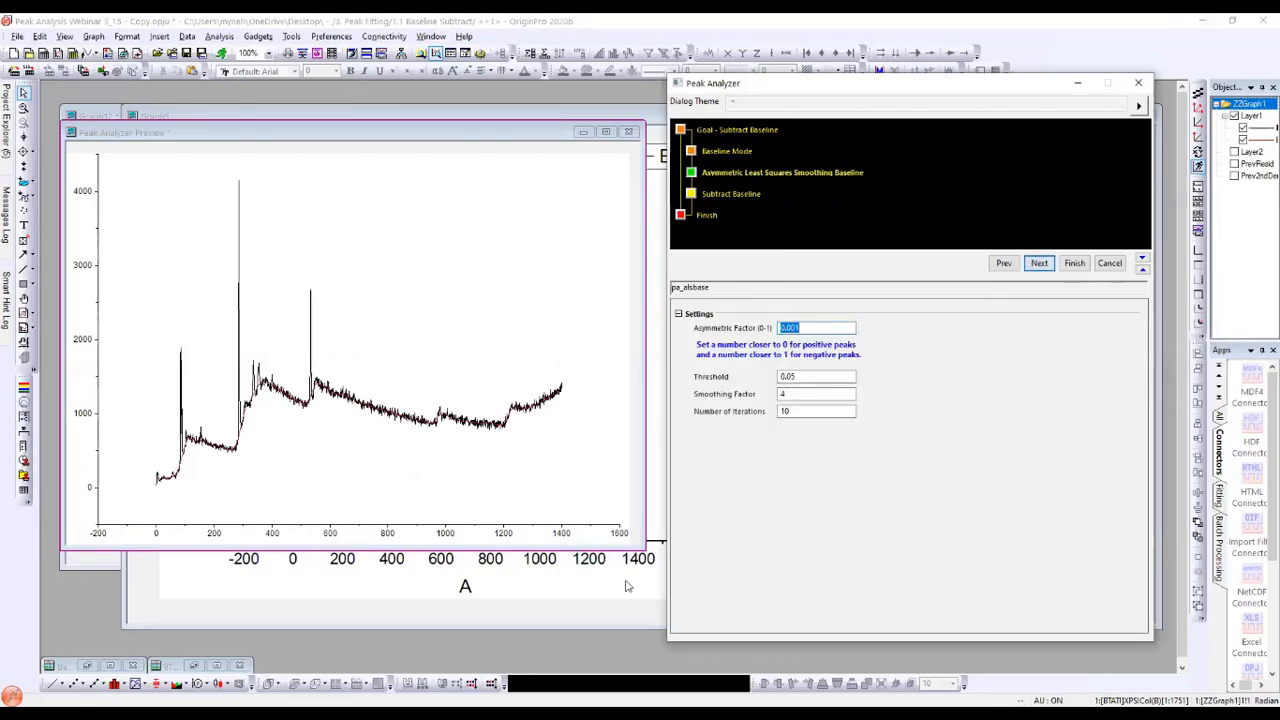
drag(667, 643, 665, 642)
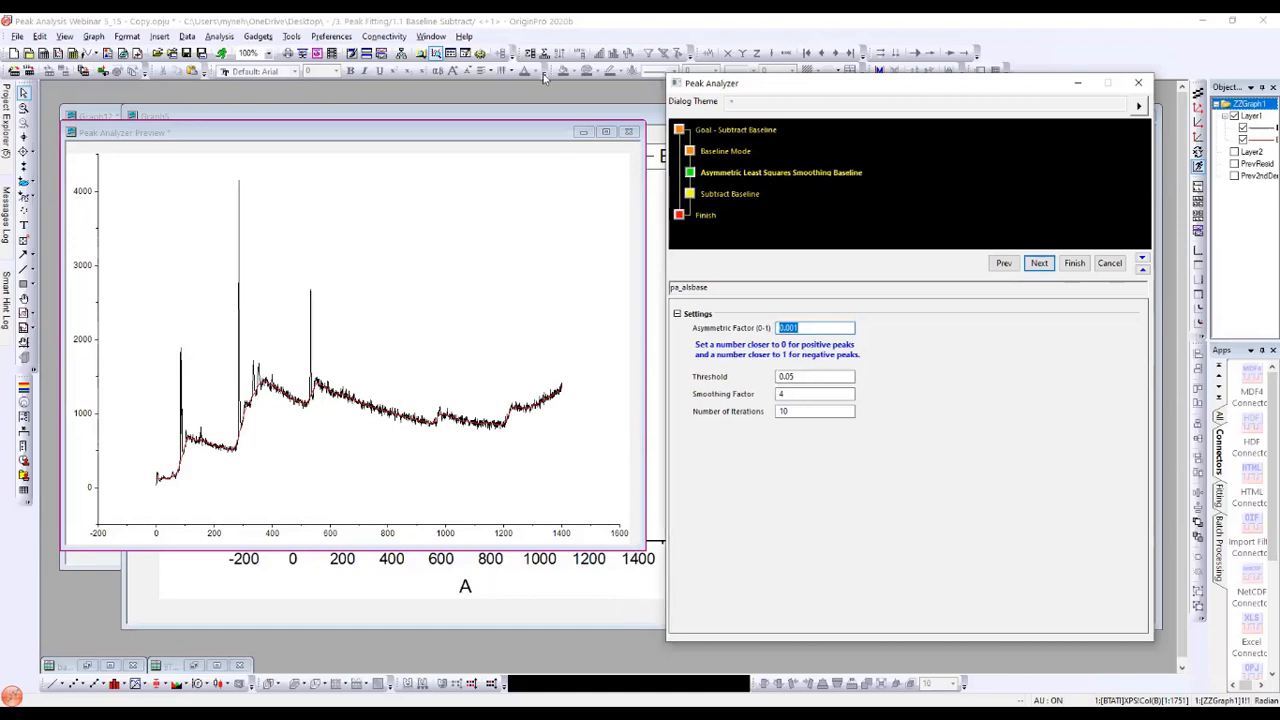
drag(501, 133, 501, 113)
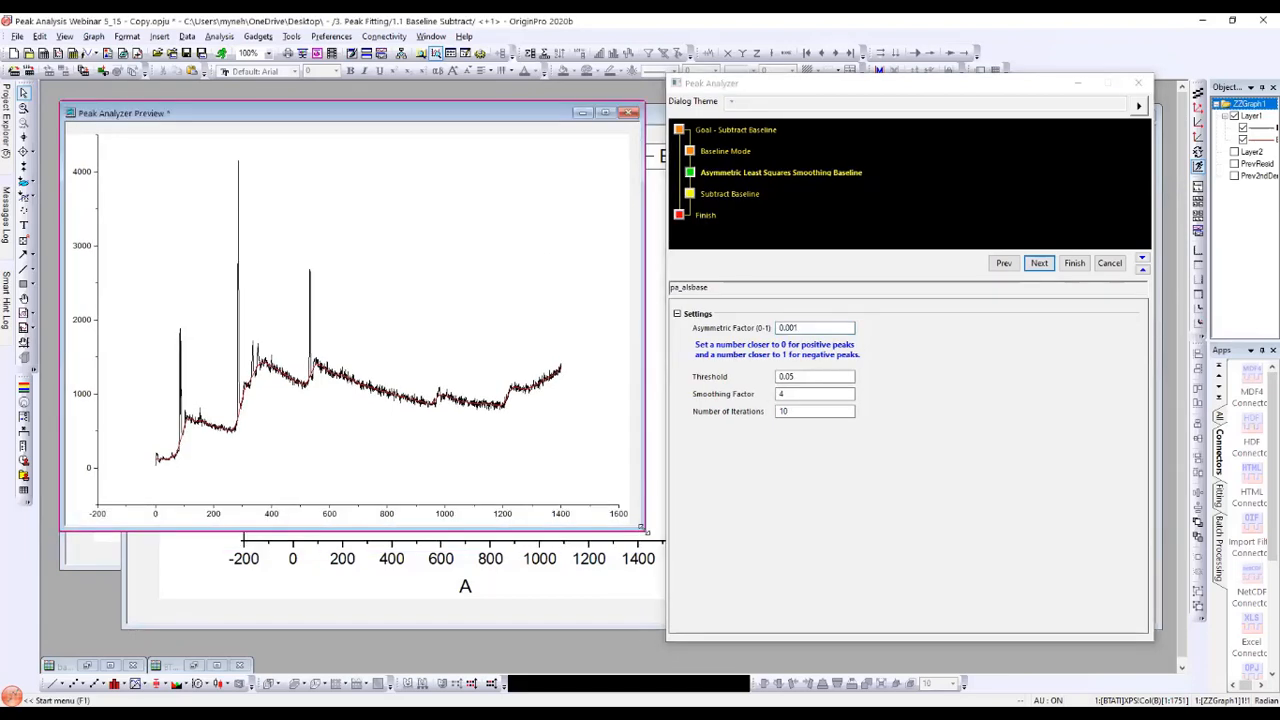
Step: Enlarge the Peak Analyzer preview and move the dialog aside so the whole spectrum with its baseline is shown
drag(644, 530, 717, 610)
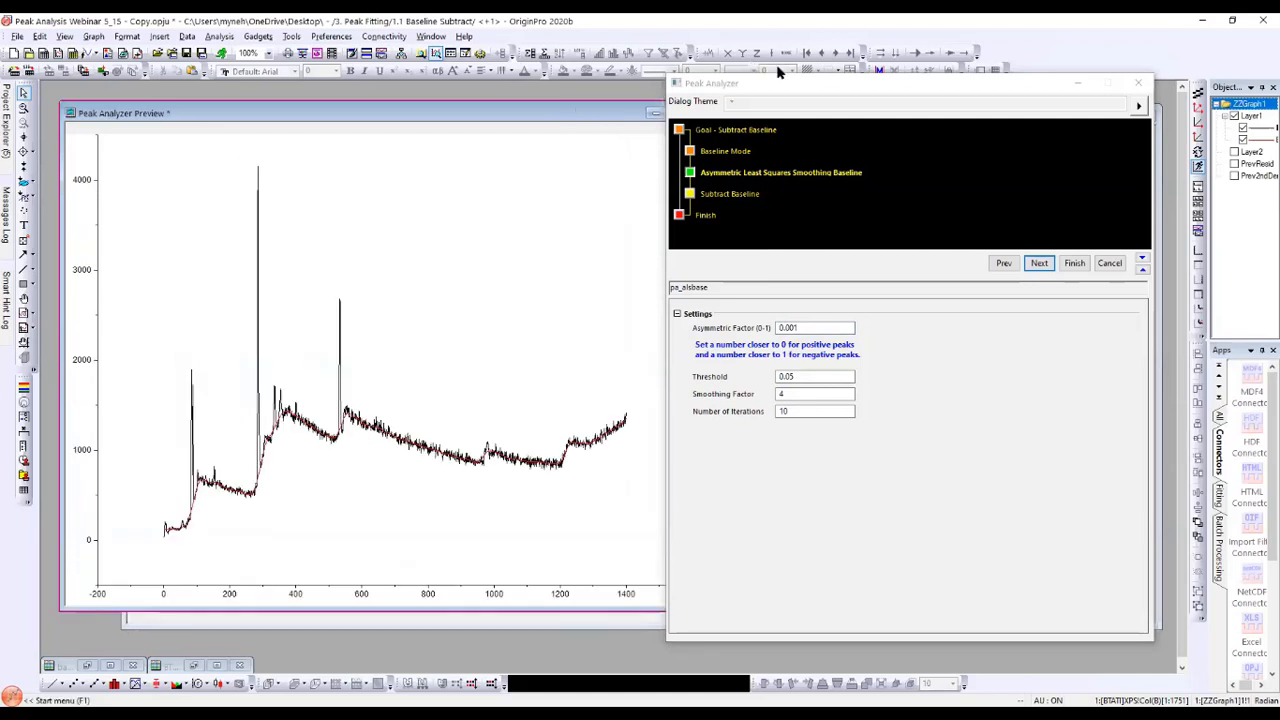
drag(780, 87, 851, 96)
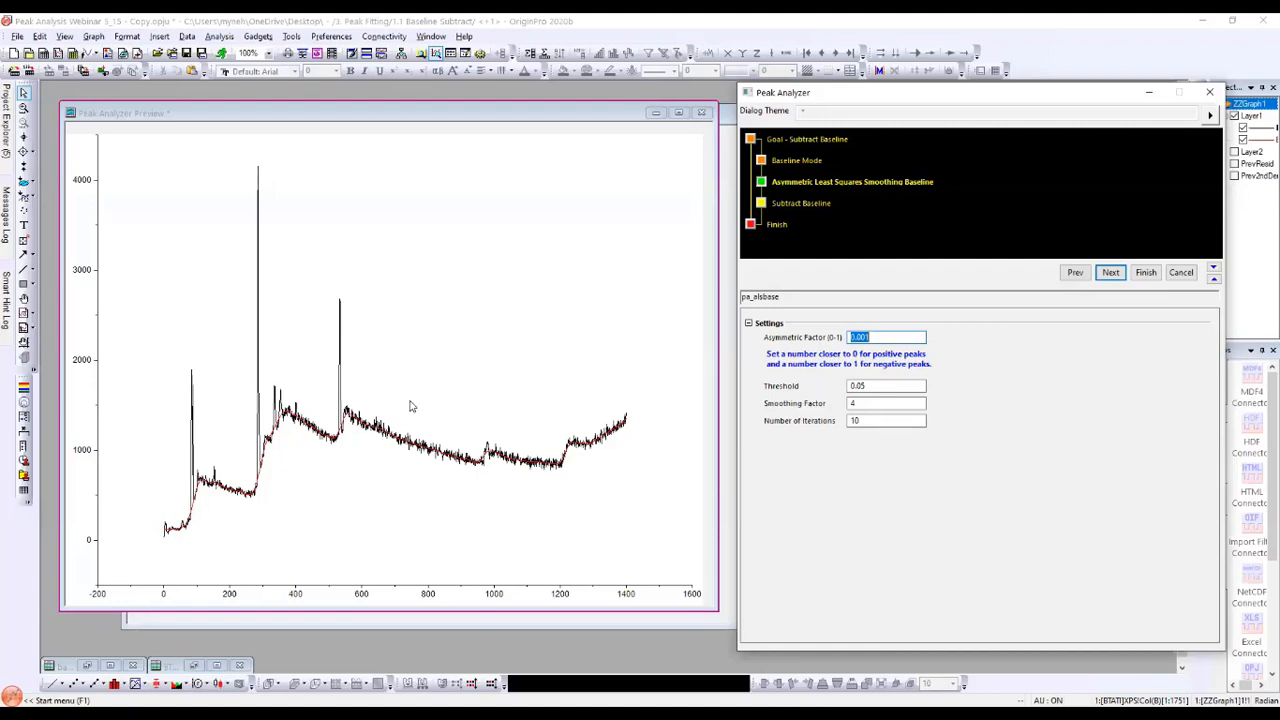
click(839, 479)
drag(764, 626, 874, 631)
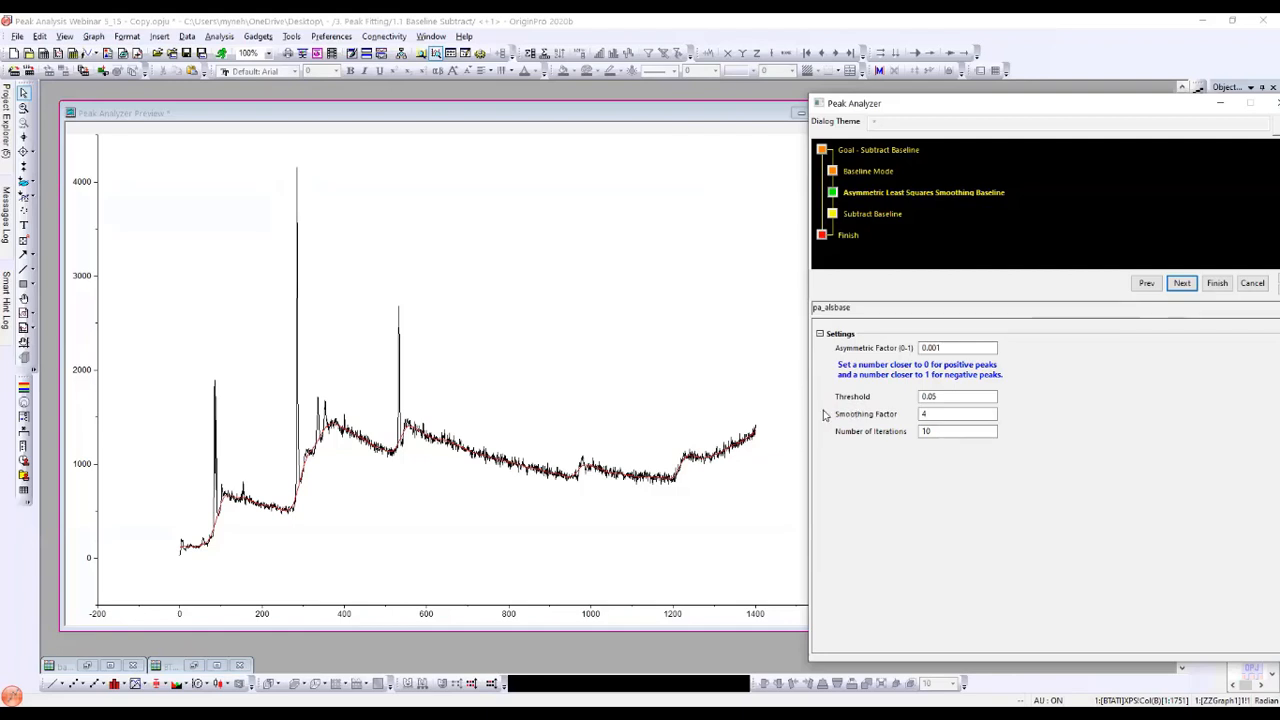
drag(804, 417, 830, 417)
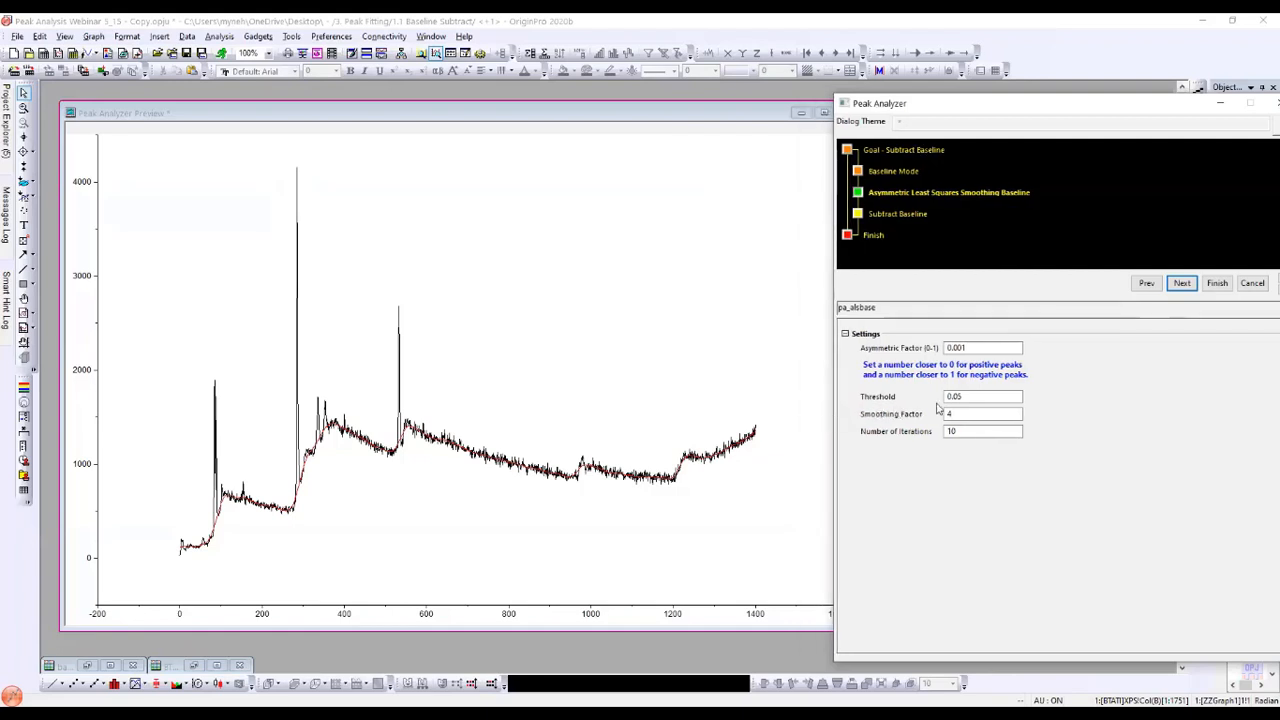
Step: Set the smoothing baseline's Threshold to 0.01 and check the fit around the peaks between about 200 and 800
drag(957, 396, 961, 397)
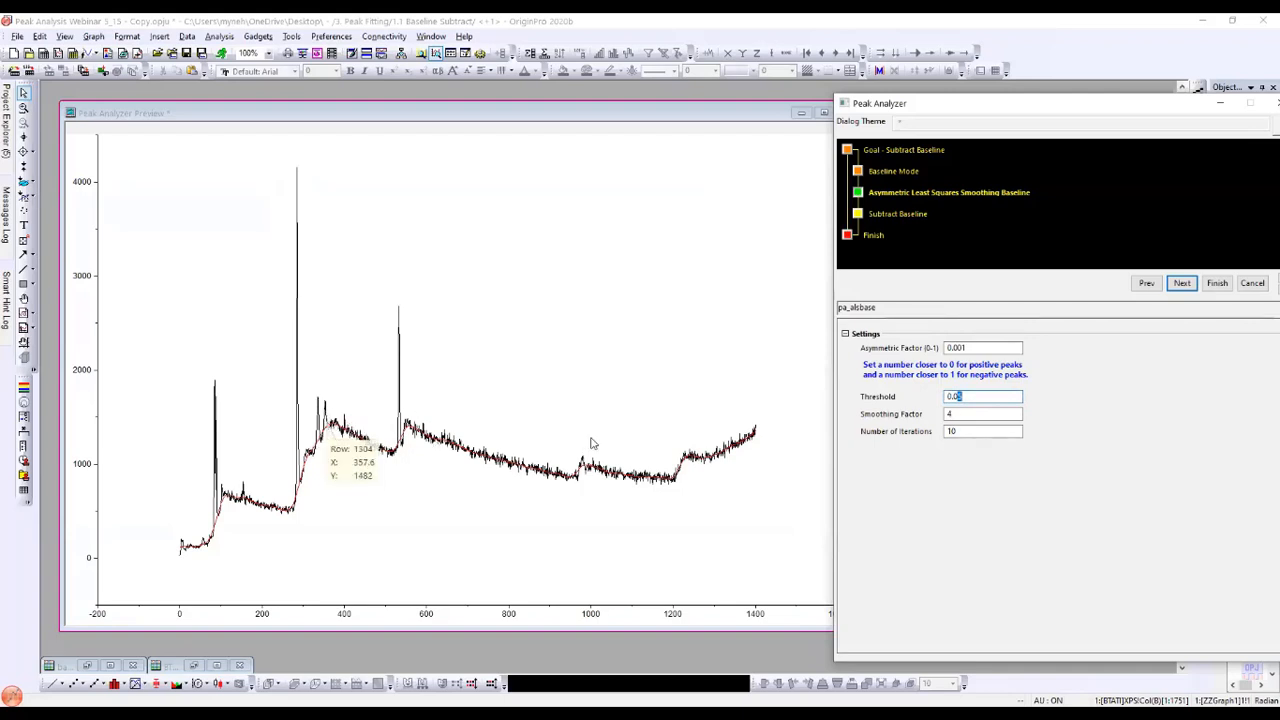
click(403, 450)
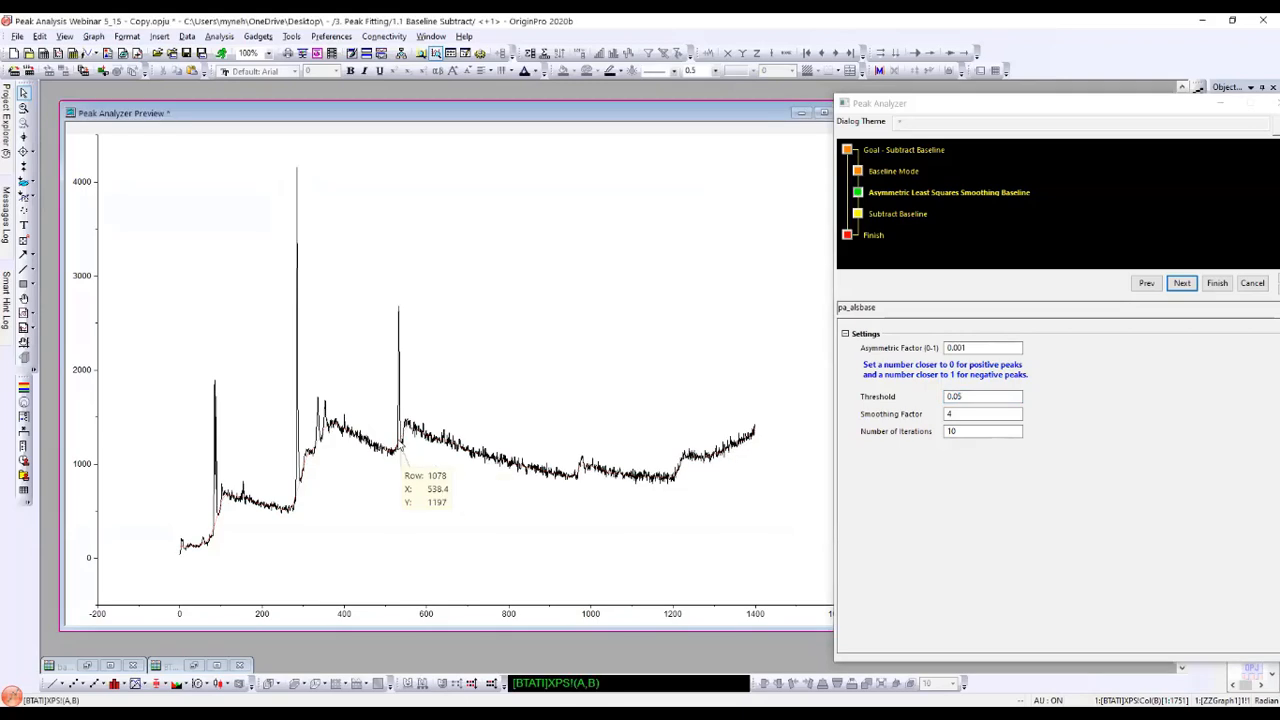
click(342, 442)
scroll(338, 441, up, 2)
scroll(340, 445, up, 2)
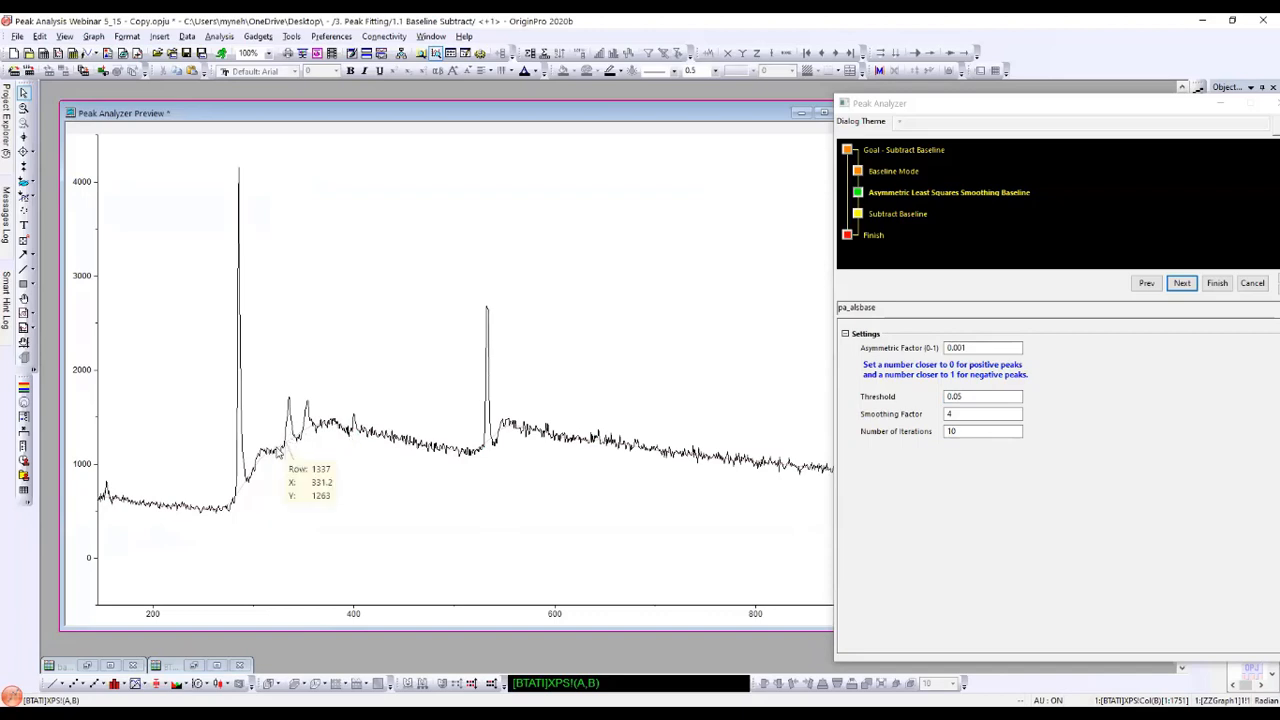
click(958, 397)
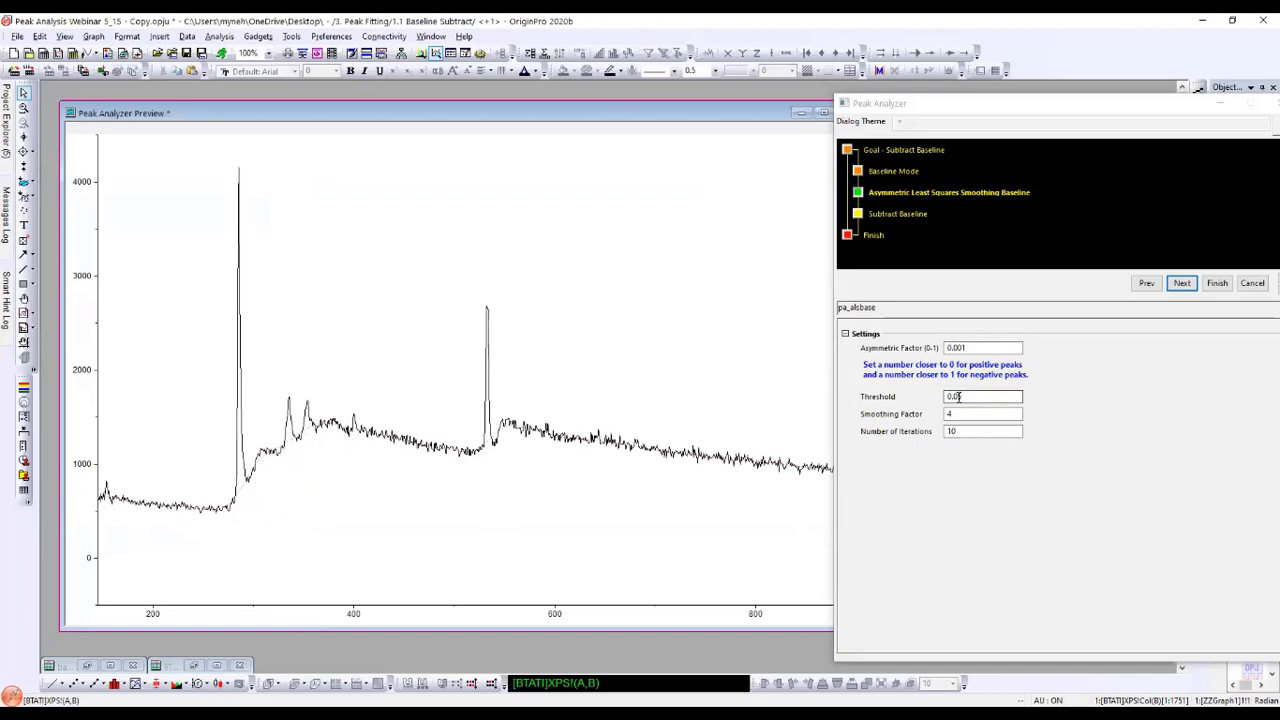
click(1004, 396)
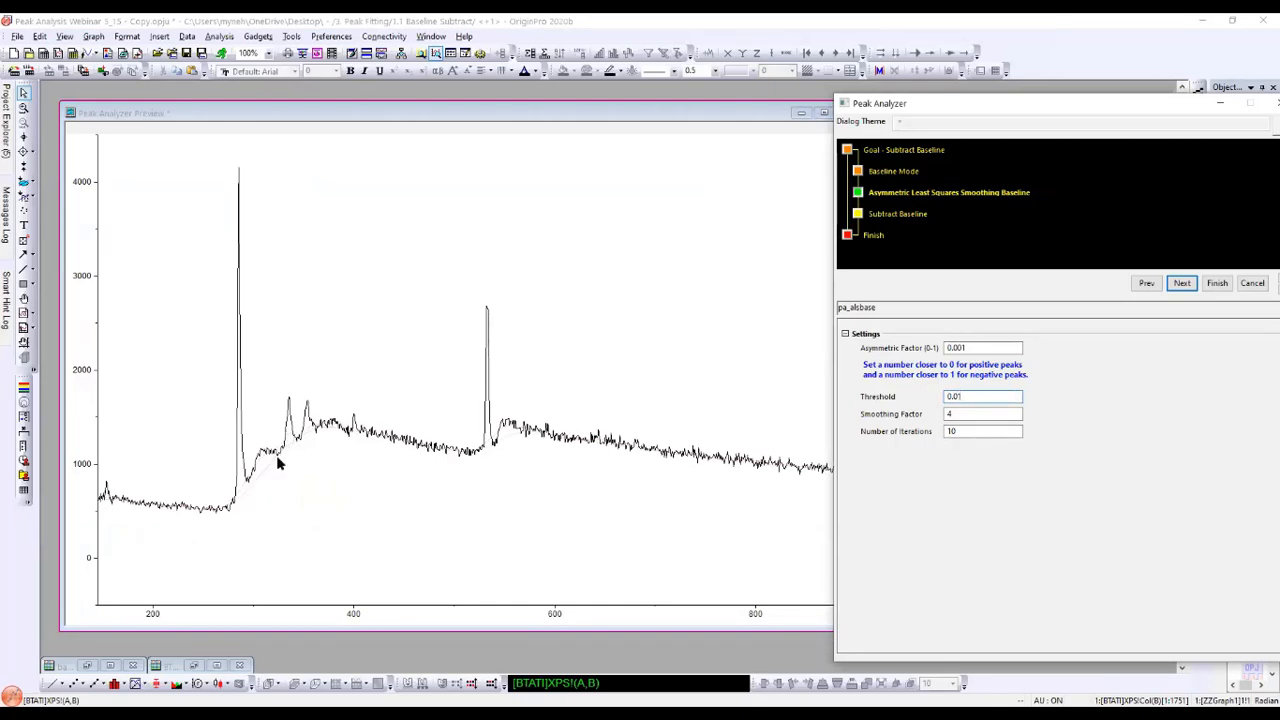
mouse_move(278, 461)
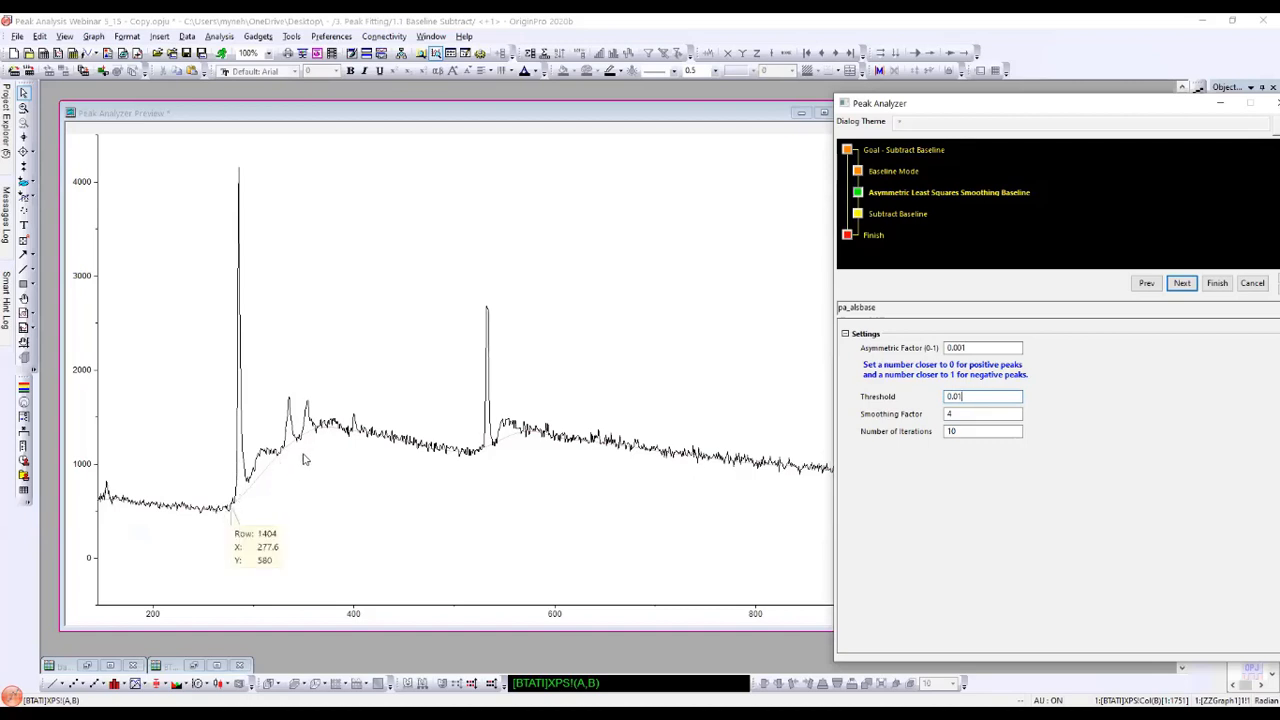
mouse_move(375, 448)
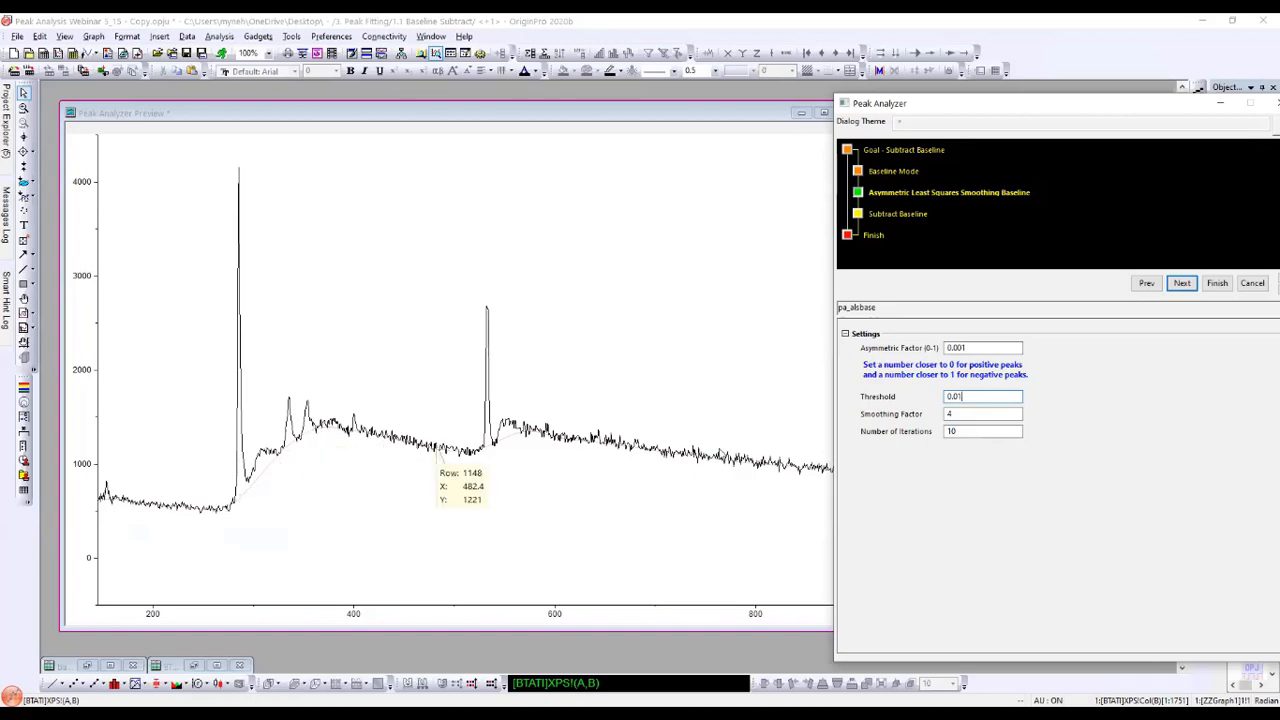
click(657, 498)
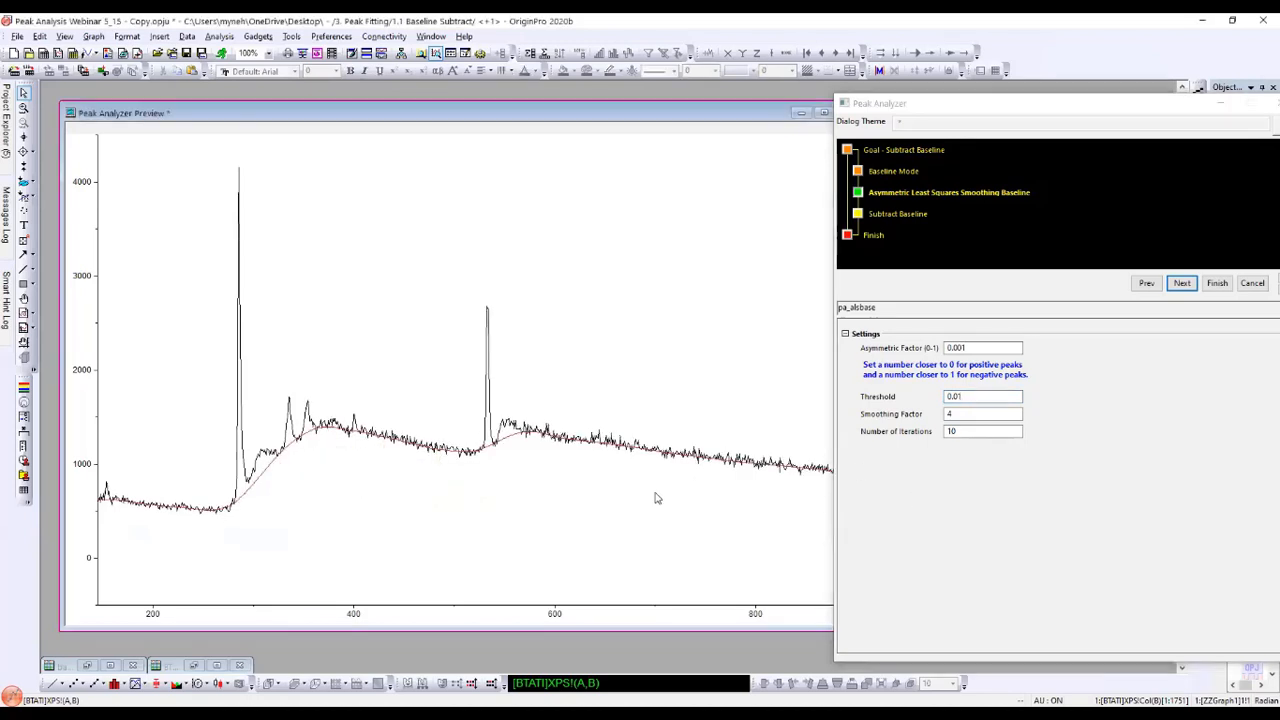
Step: Proceed to Subtract Baseline, subtract the smoothing baseline from the spectrum and finish the analysis with new output columns
drag(1102, 97, 922, 91)
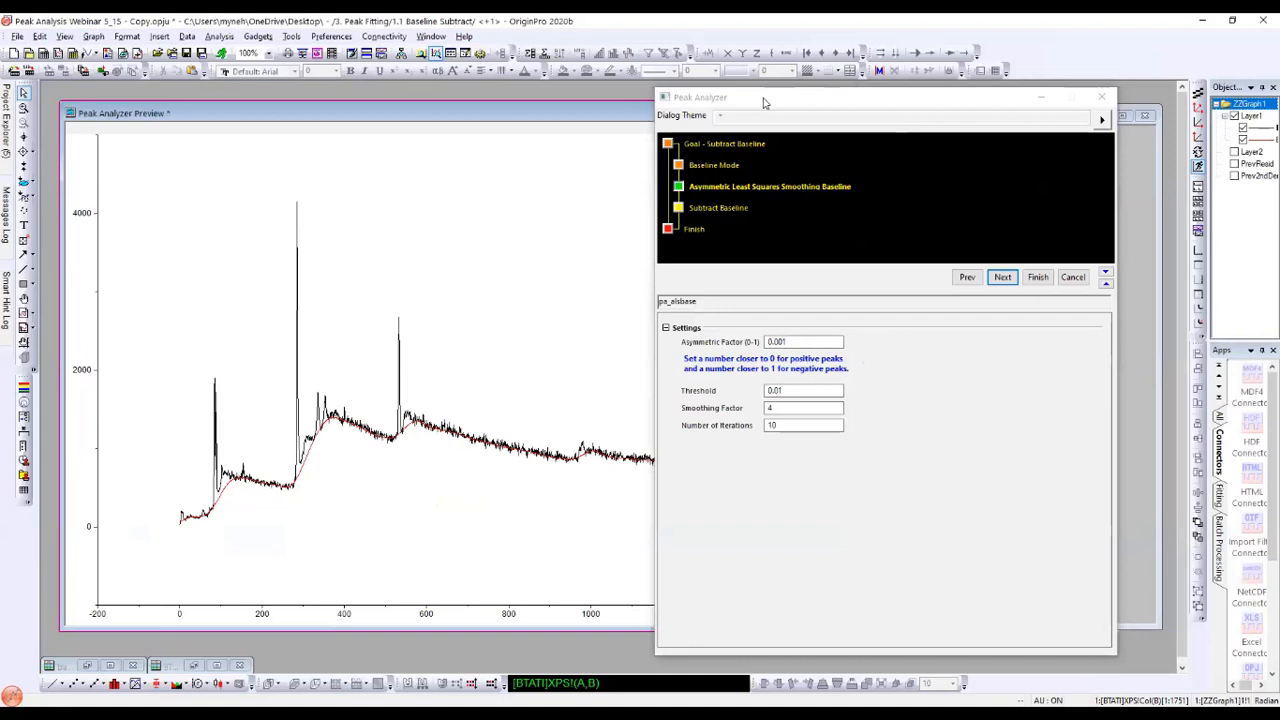
drag(763, 102, 846, 99)
click(1086, 275)
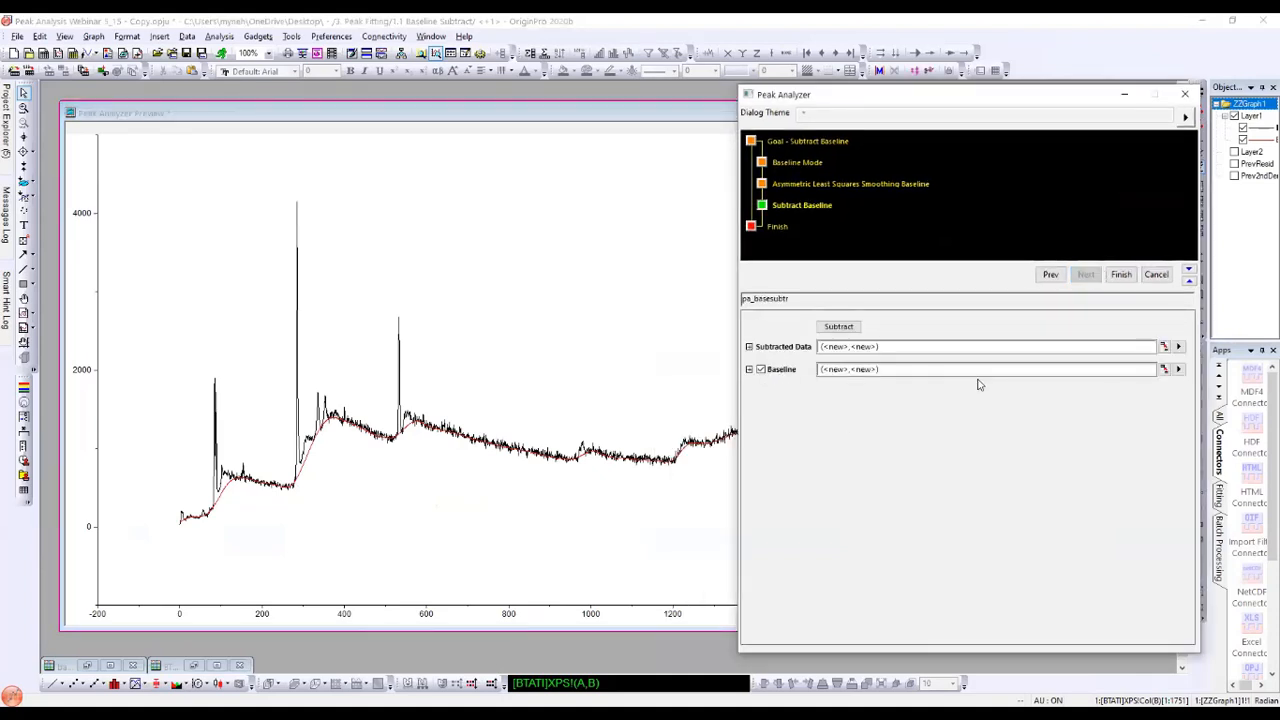
drag(917, 96, 953, 94)
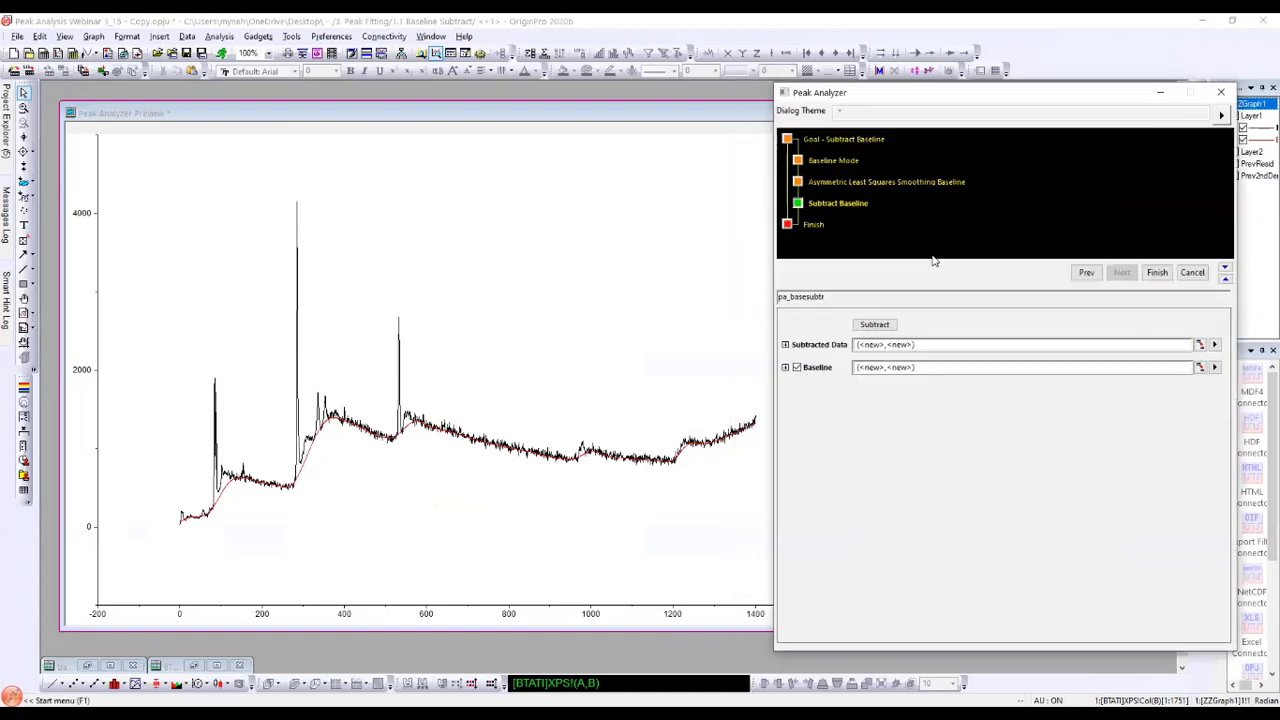
click(872, 325)
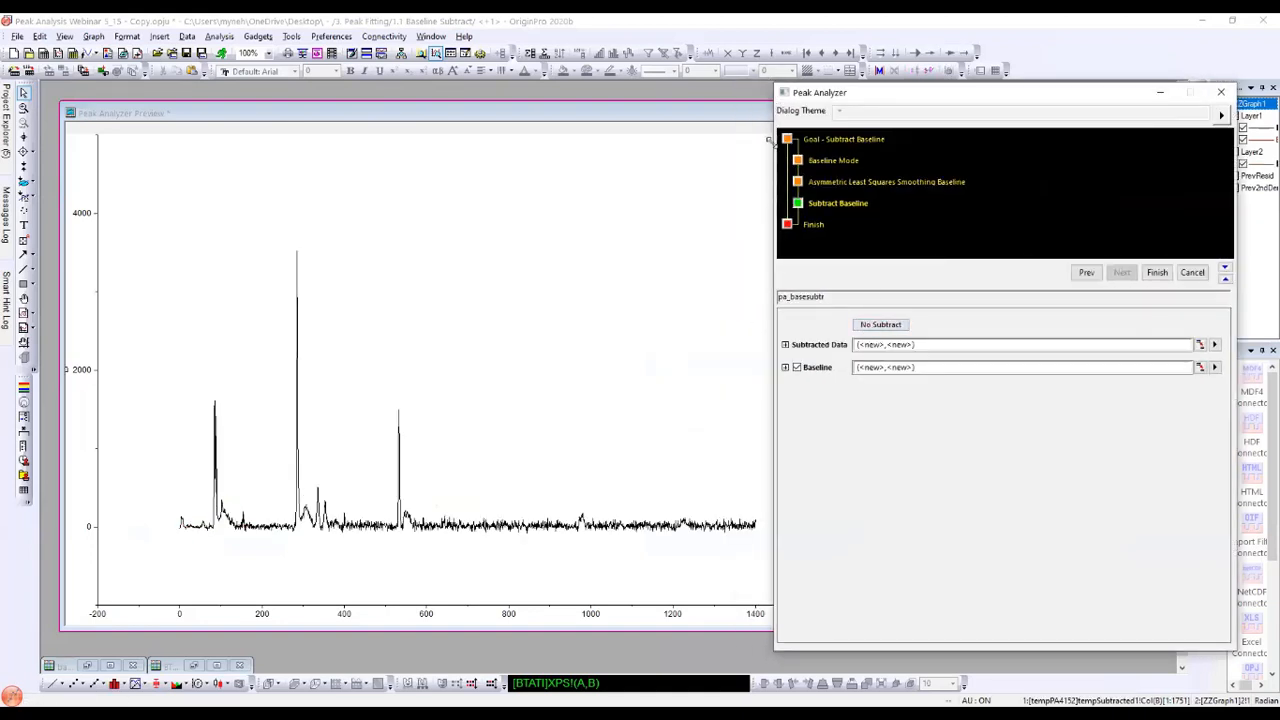
drag(774, 84, 770, 142)
drag(870, 154, 829, 115)
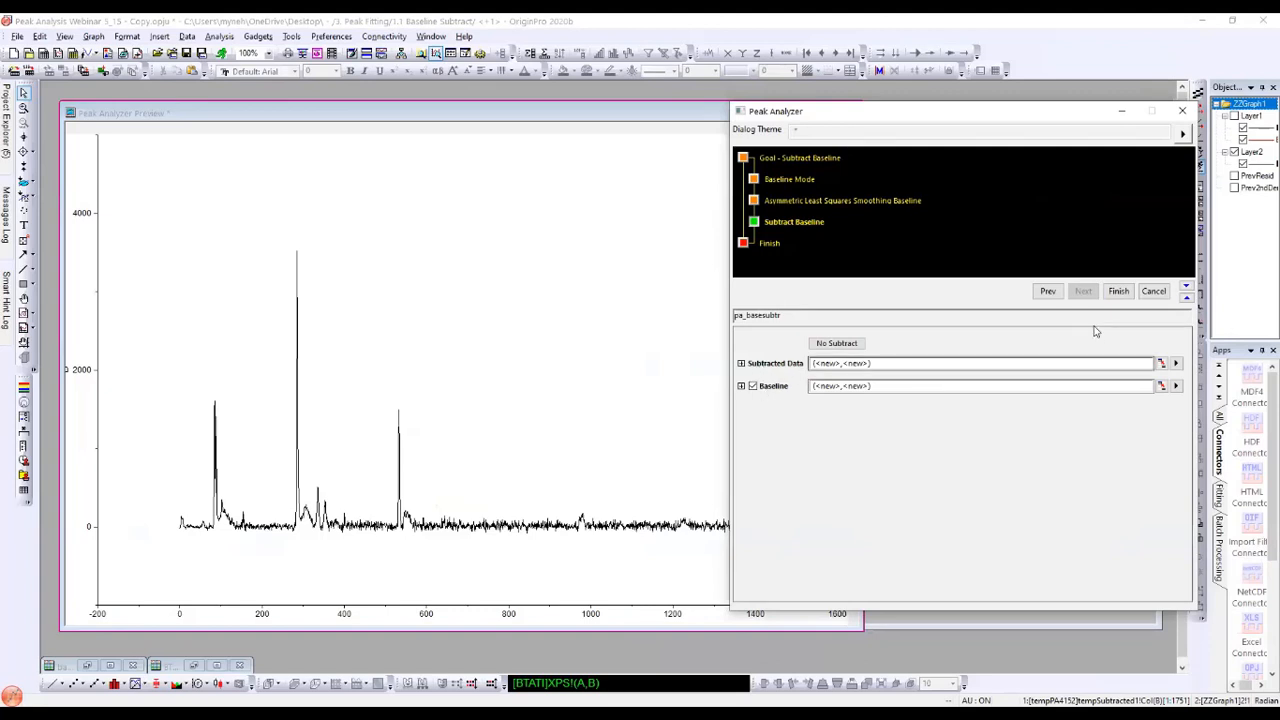
click(1117, 291)
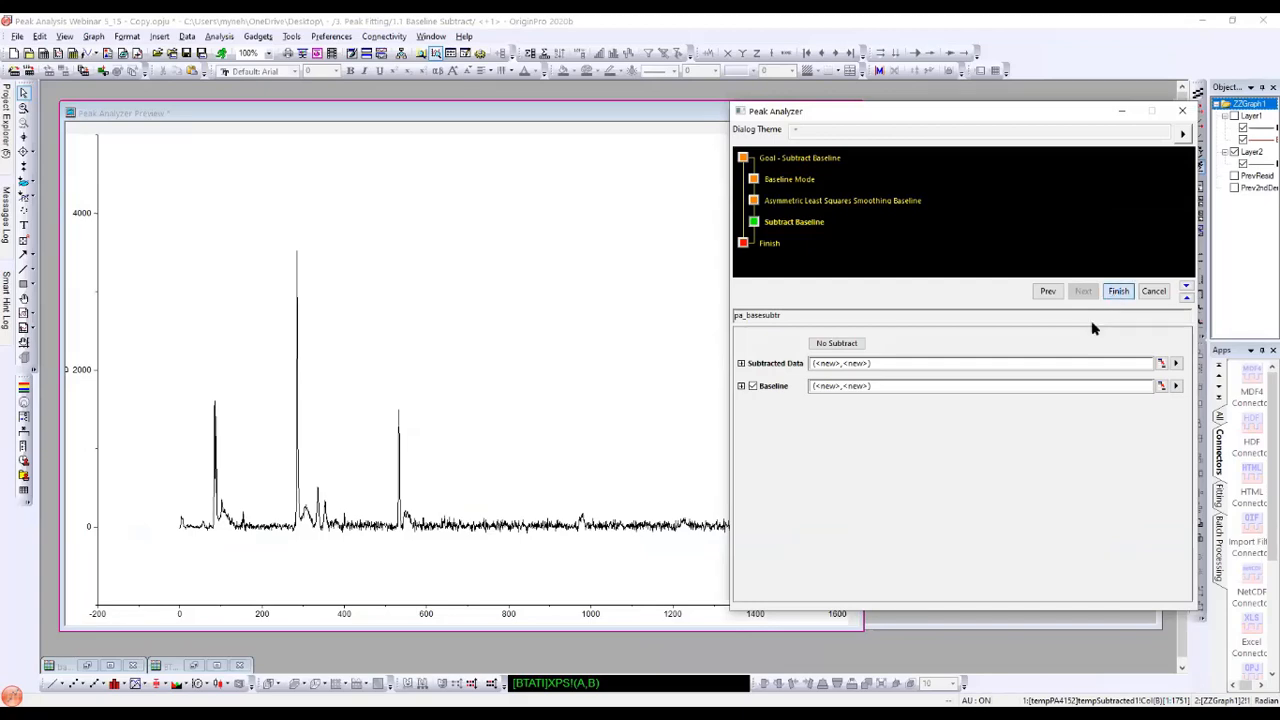
Step: Restore the BTATI worksheet and examine the baseline column F(Y3) and the subtracted data column D(Y2)
click(195, 667)
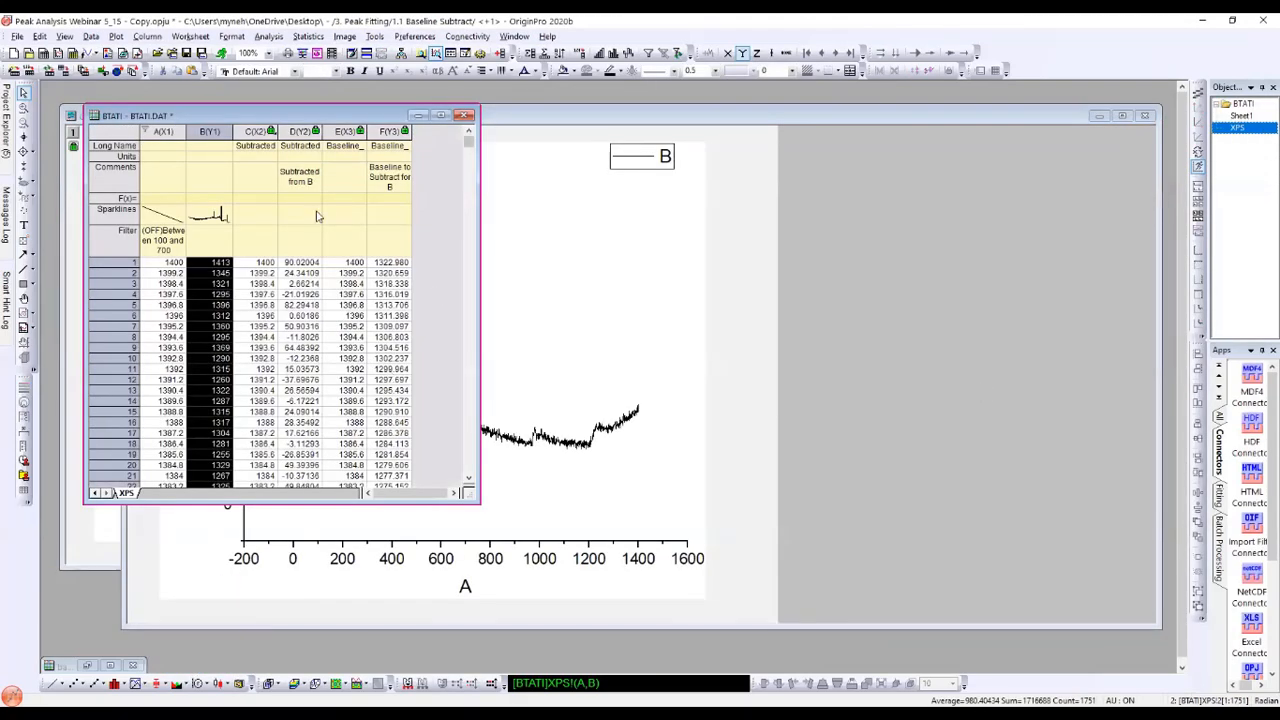
click(381, 130)
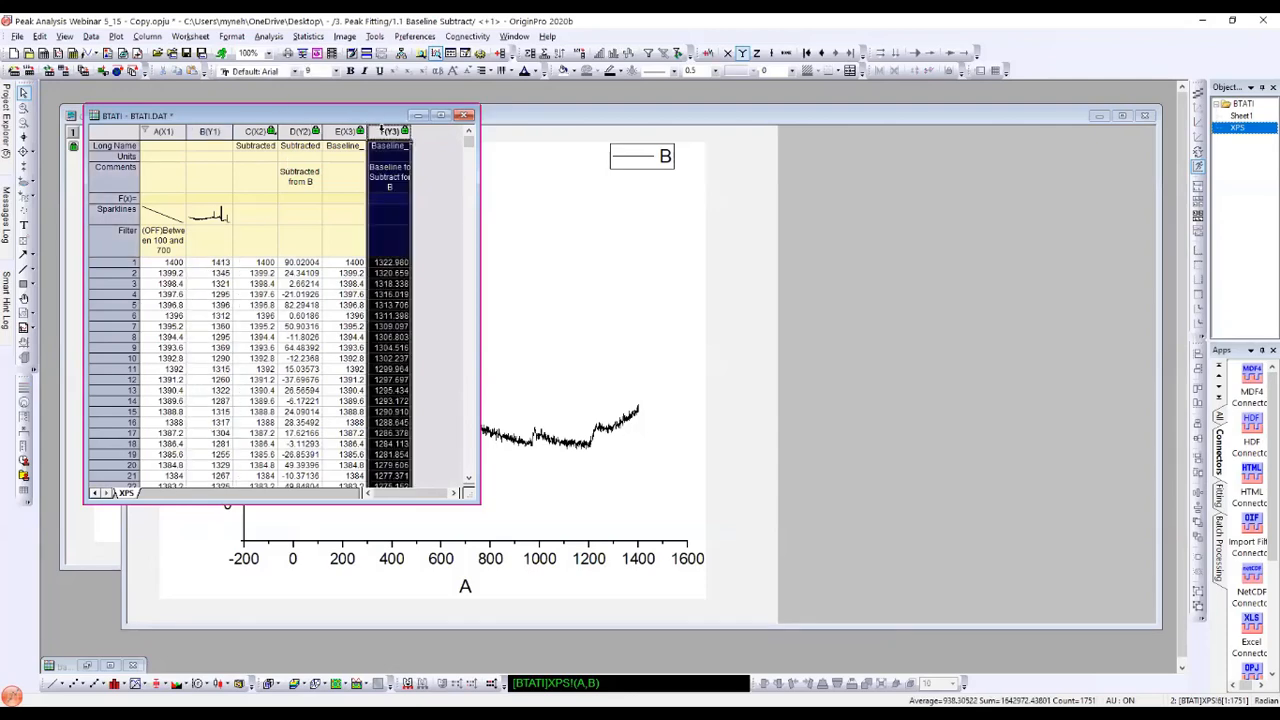
click(320, 130)
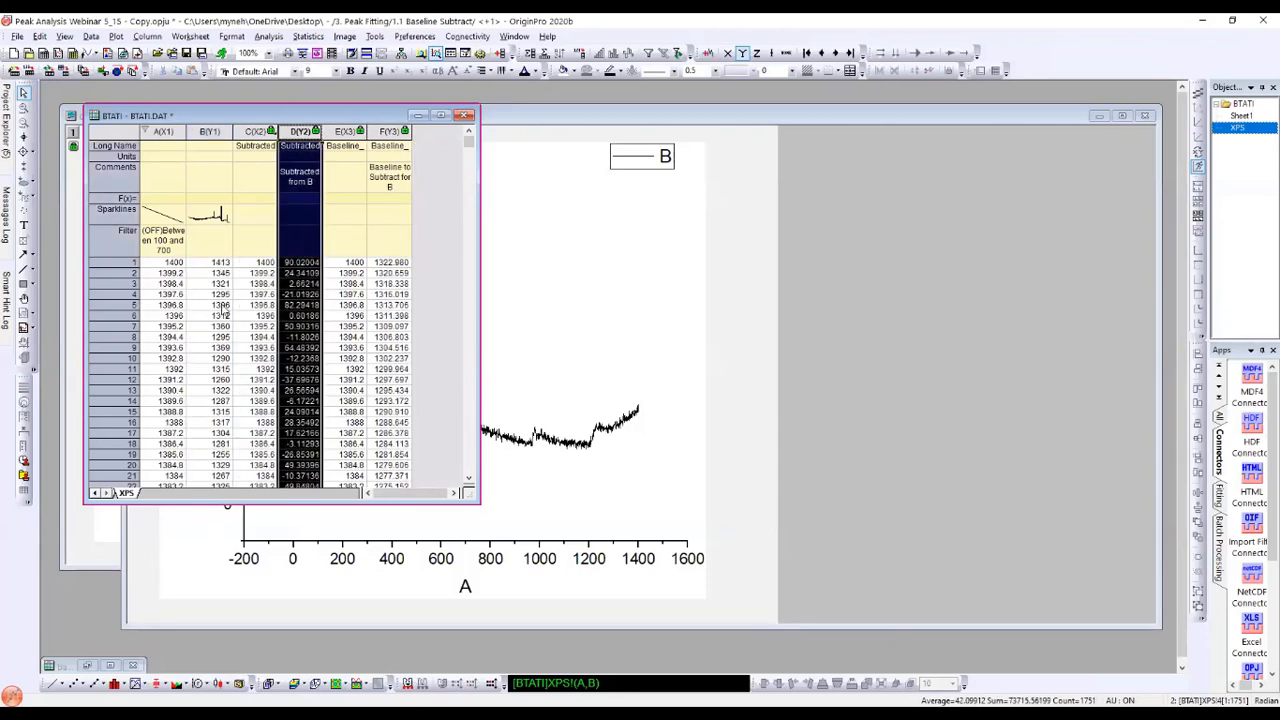
Step: Restore the graph of the baseline-subtracted data, place it beside the worksheet columns and enlarge it
click(56, 685)
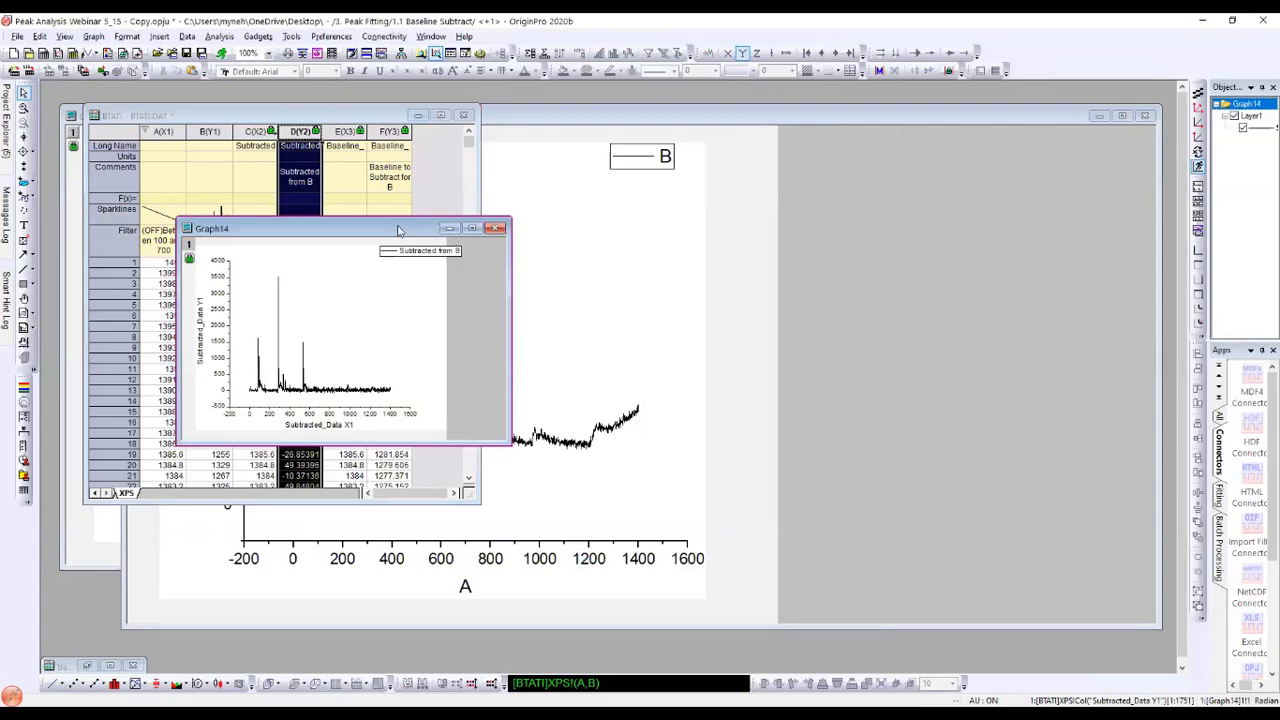
drag(418, 229, 653, 143)
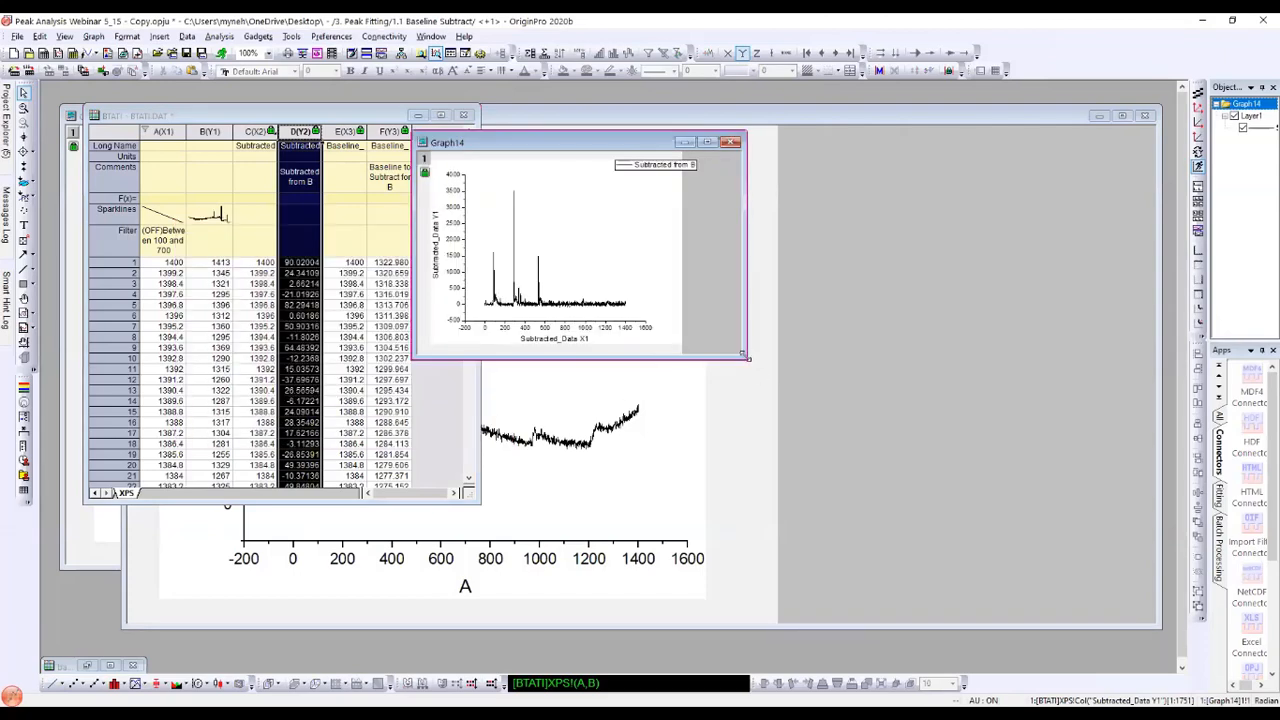
drag(745, 357, 1094, 621)
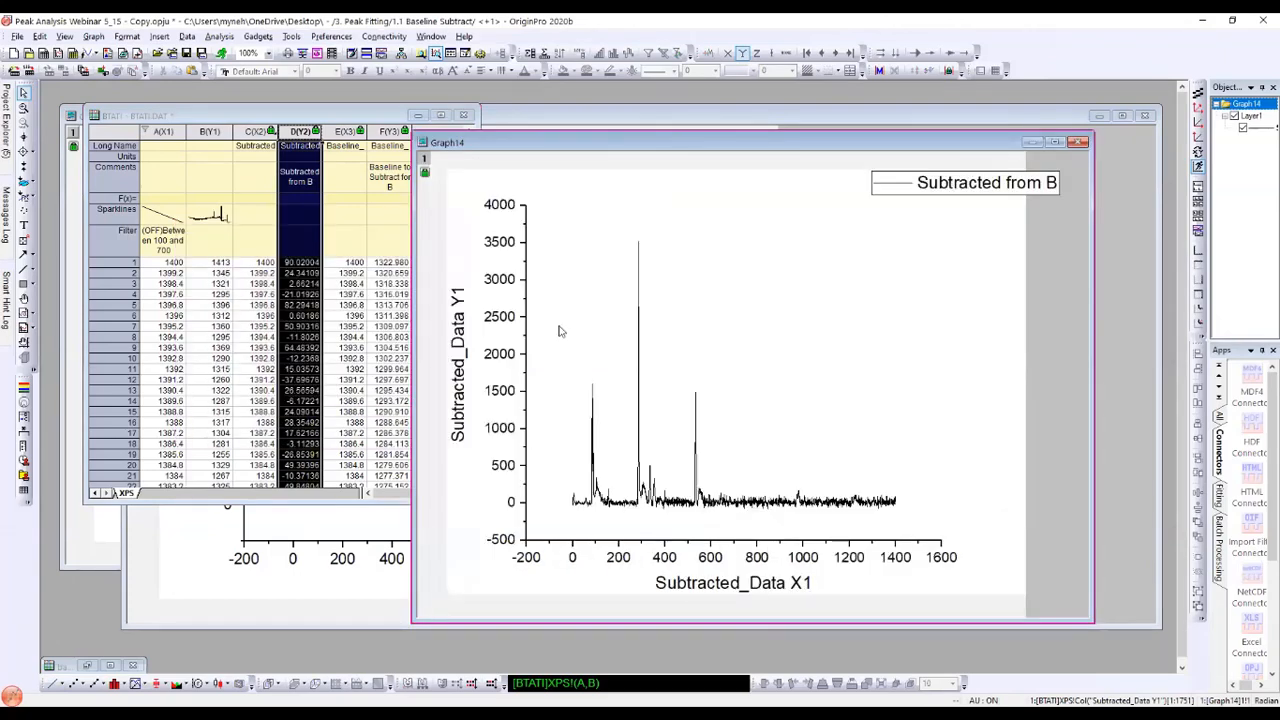
Step: Switch to the project folder 1.2.1 Regular and arrange the enlarged ODEPR Signal graph beside its worksheet
mouse_move(10, 126)
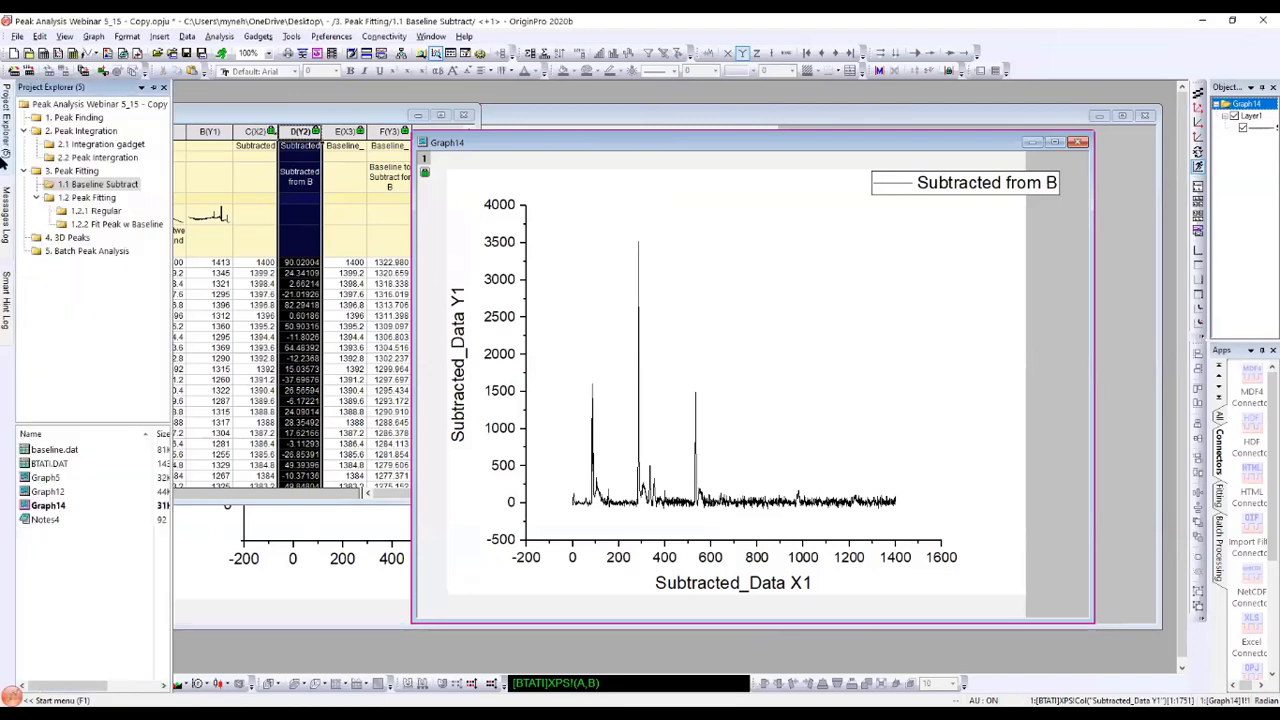
click(90, 212)
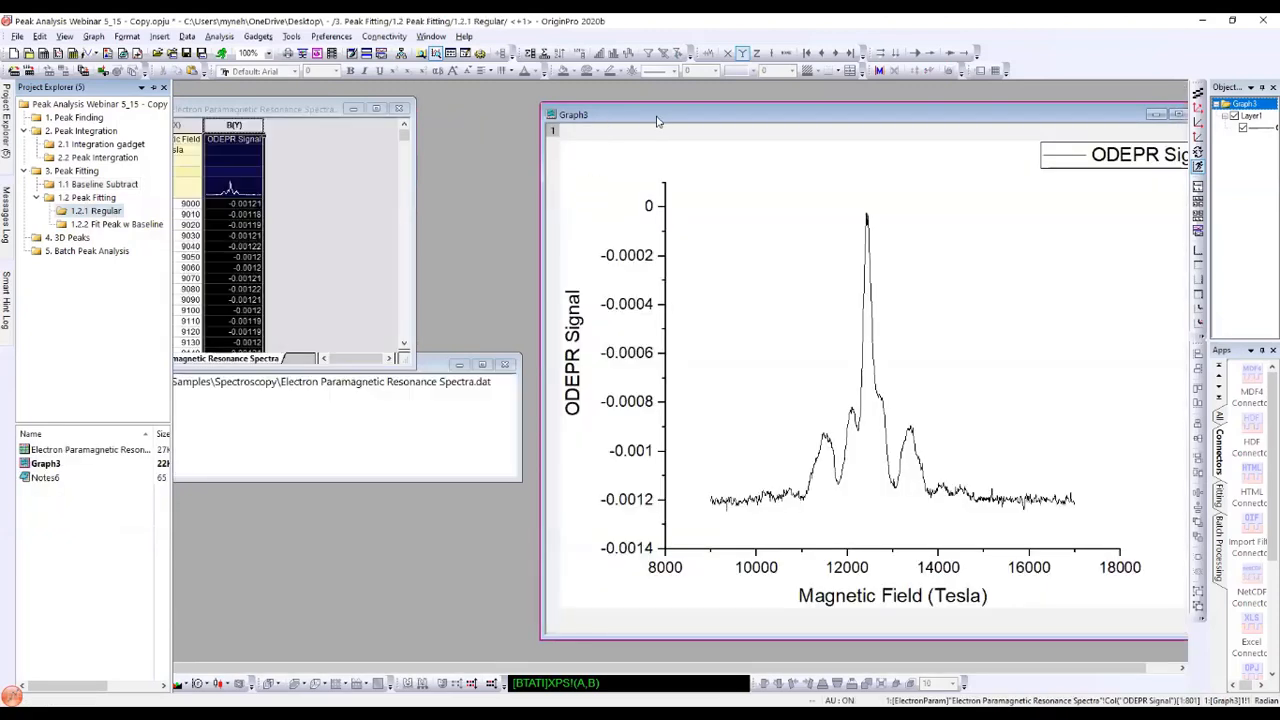
drag(657, 121, 580, 109)
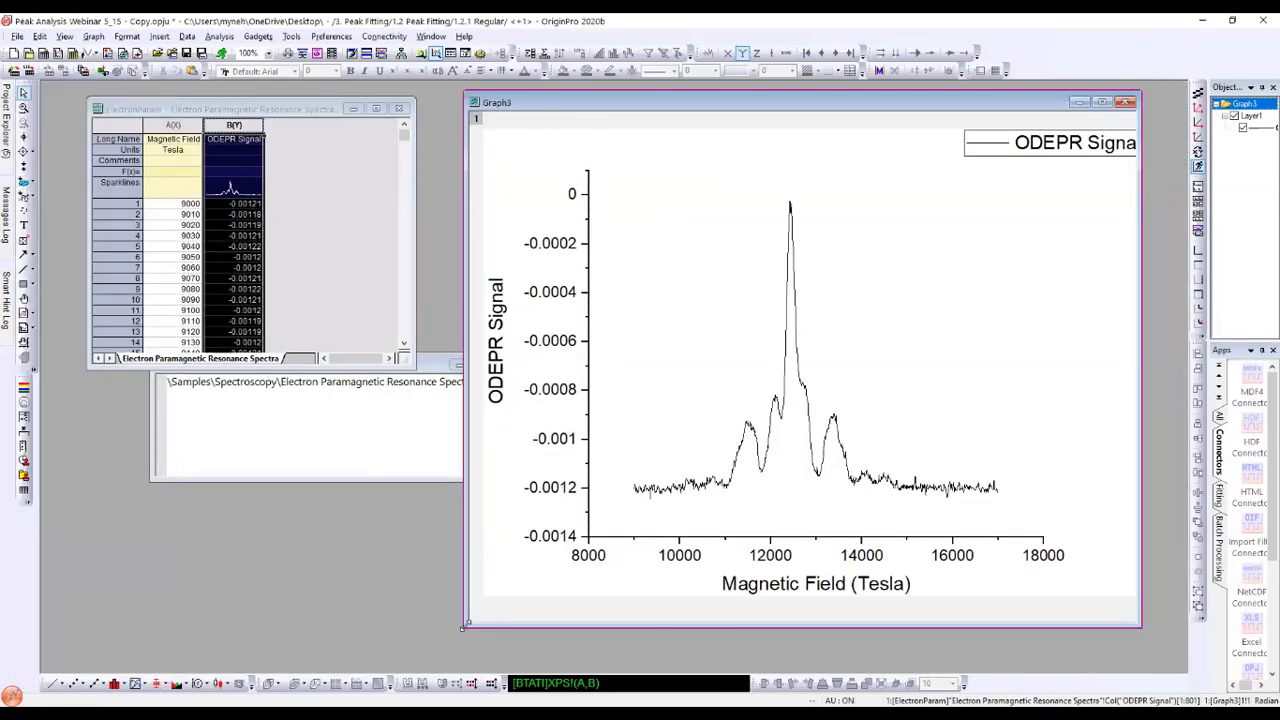
drag(463, 628, 433, 639)
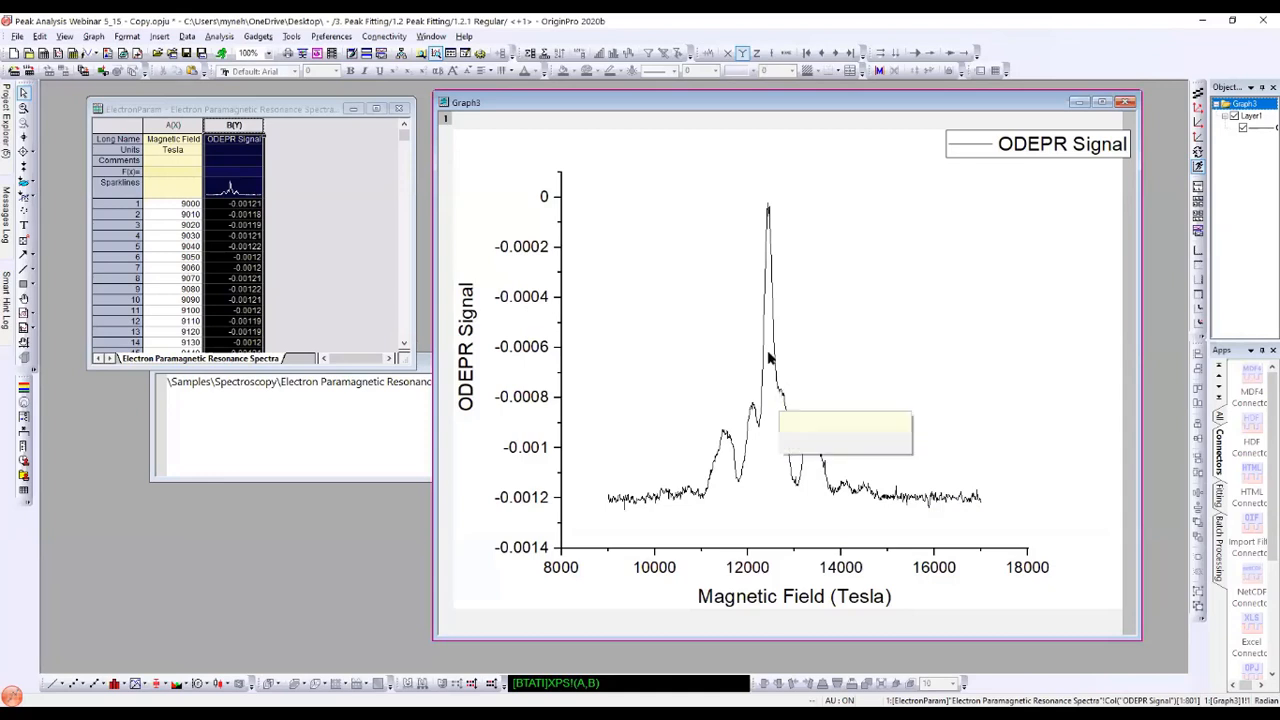
click(813, 515)
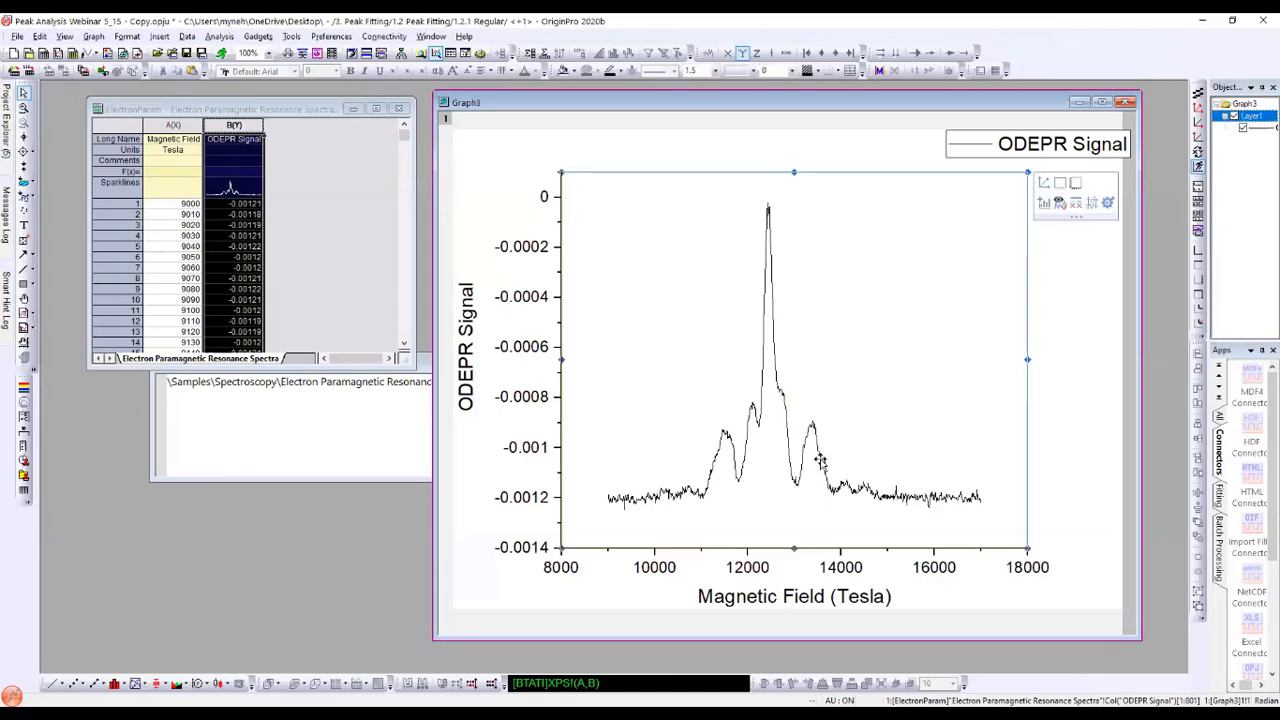
click(1068, 412)
drag(938, 109, 958, 109)
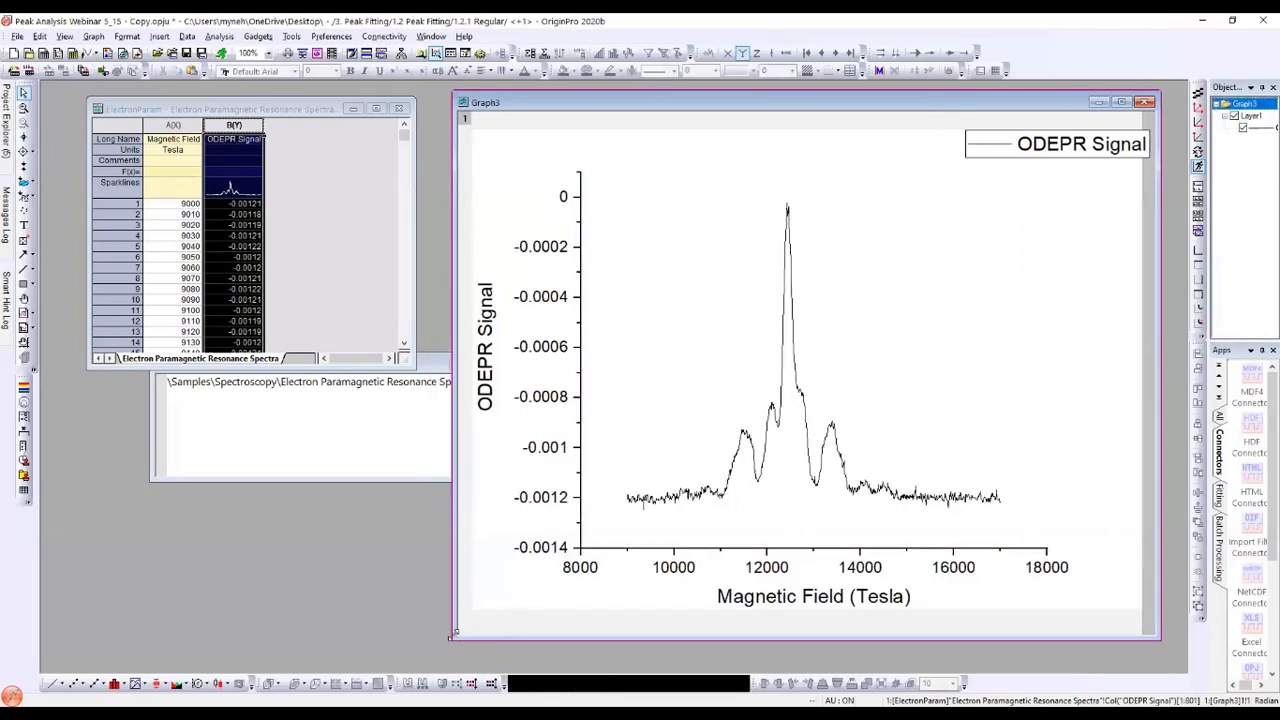
drag(413, 640, 412, 643)
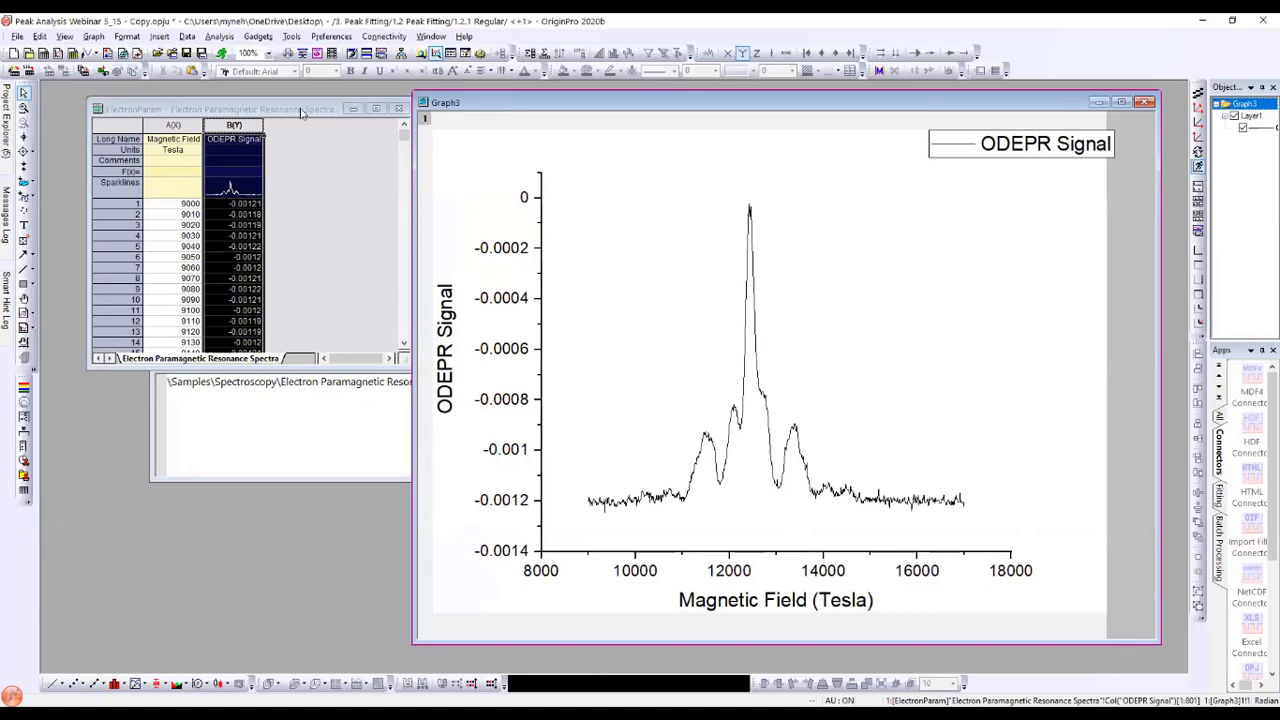
Step: Open the Peak Analyzer dialog for the ODEPR Signal graph and enlarge its preview window
click(219, 36)
mouse_move(265, 132)
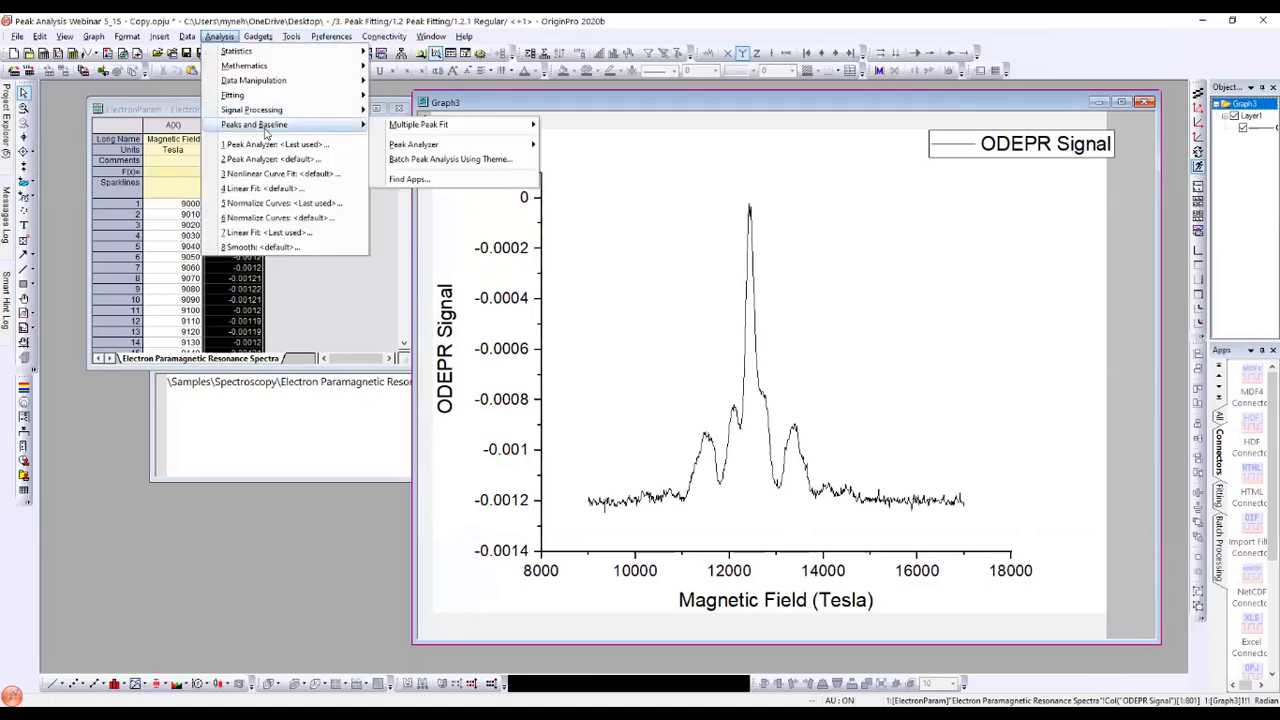
mouse_move(462, 146)
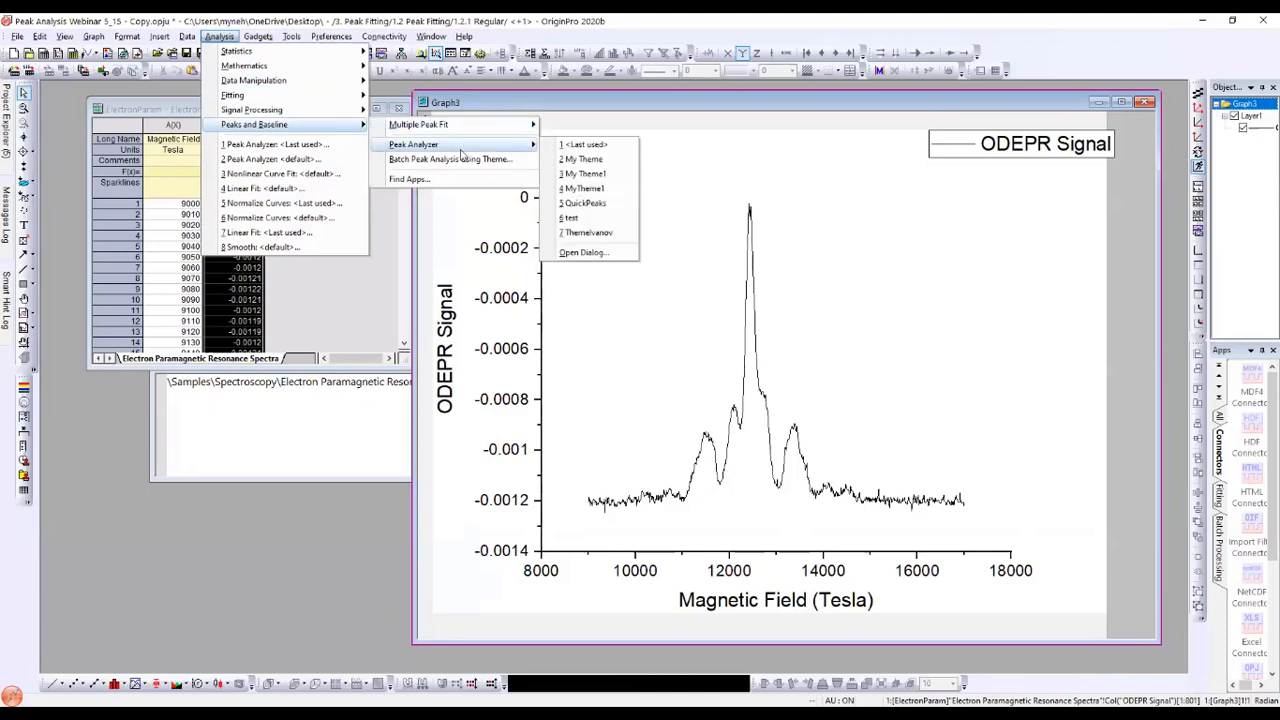
click(614, 259)
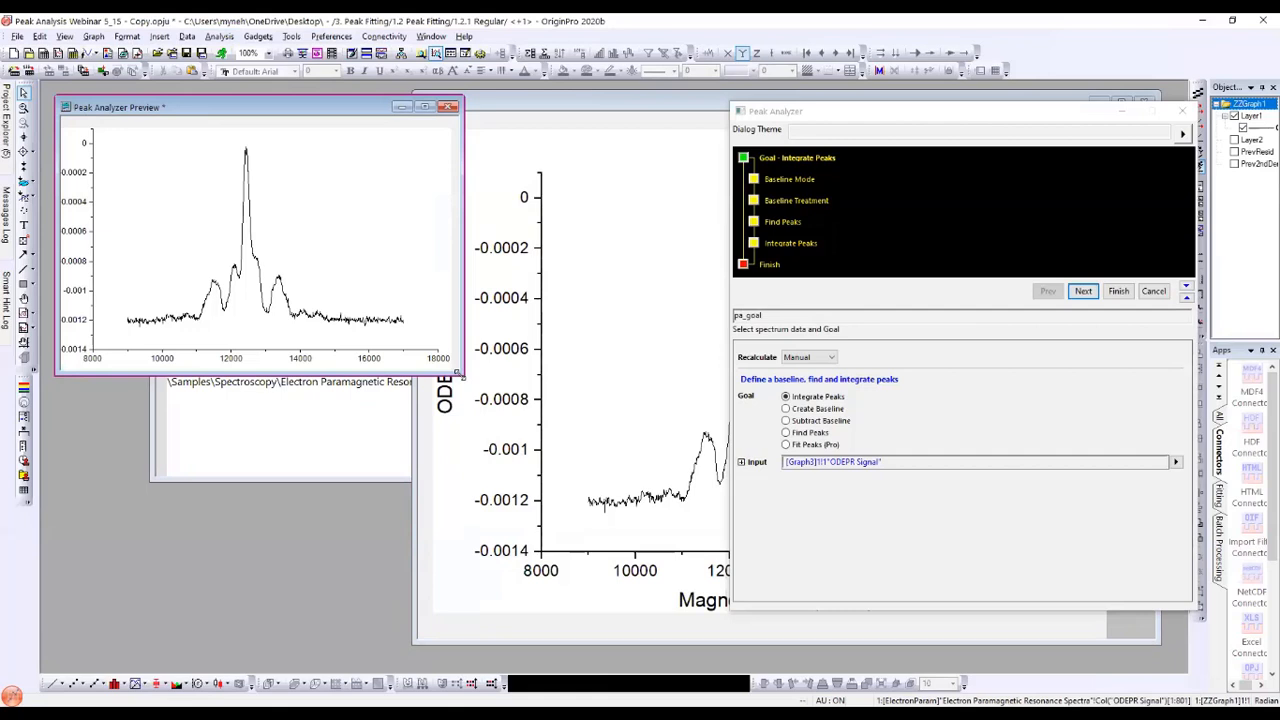
drag(458, 372, 707, 606)
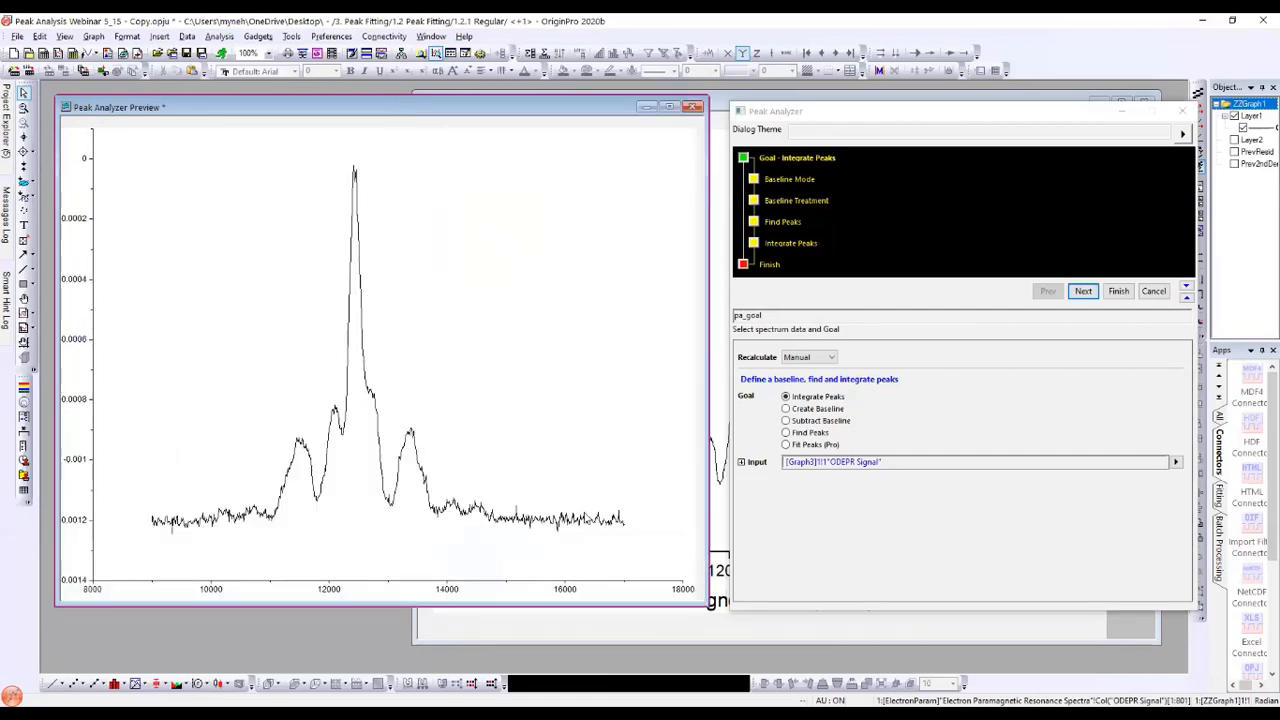
Step: Set the analysis goal to Fit Peaks (Pro) and the baseline mode to End Points Weighted, then go to the end points settings
click(786, 444)
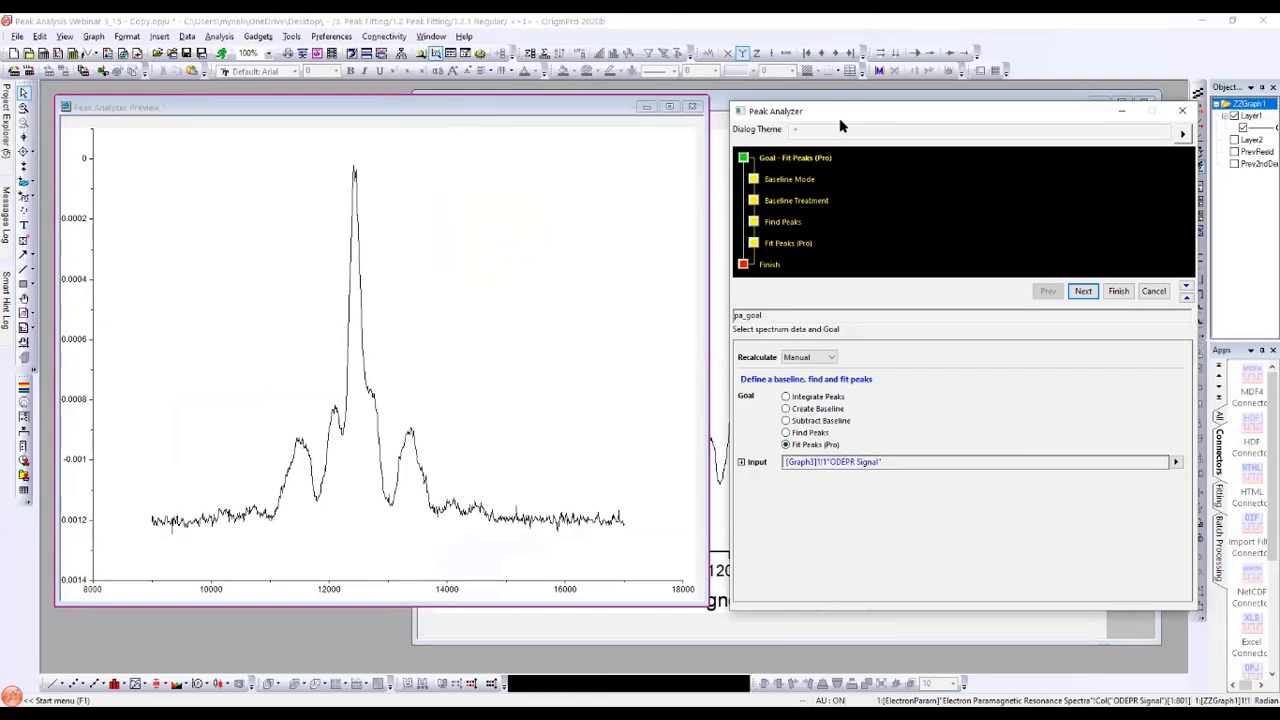
drag(840, 118, 814, 112)
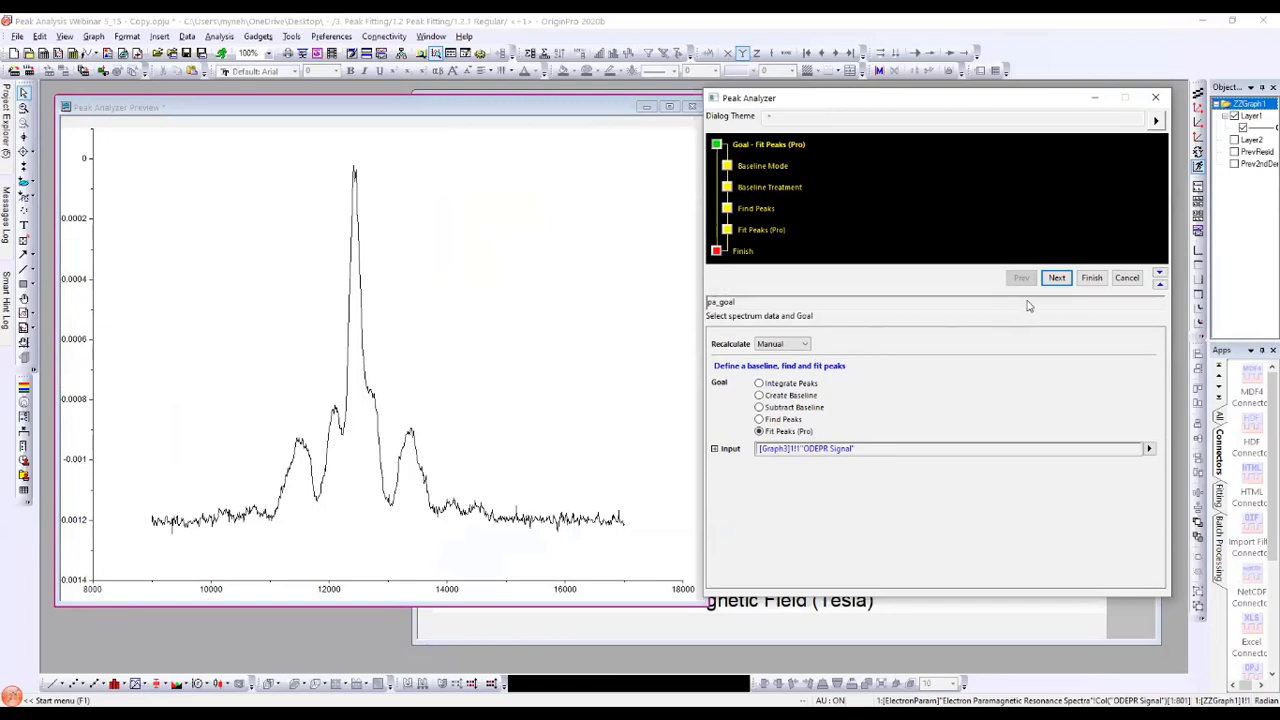
click(1055, 279)
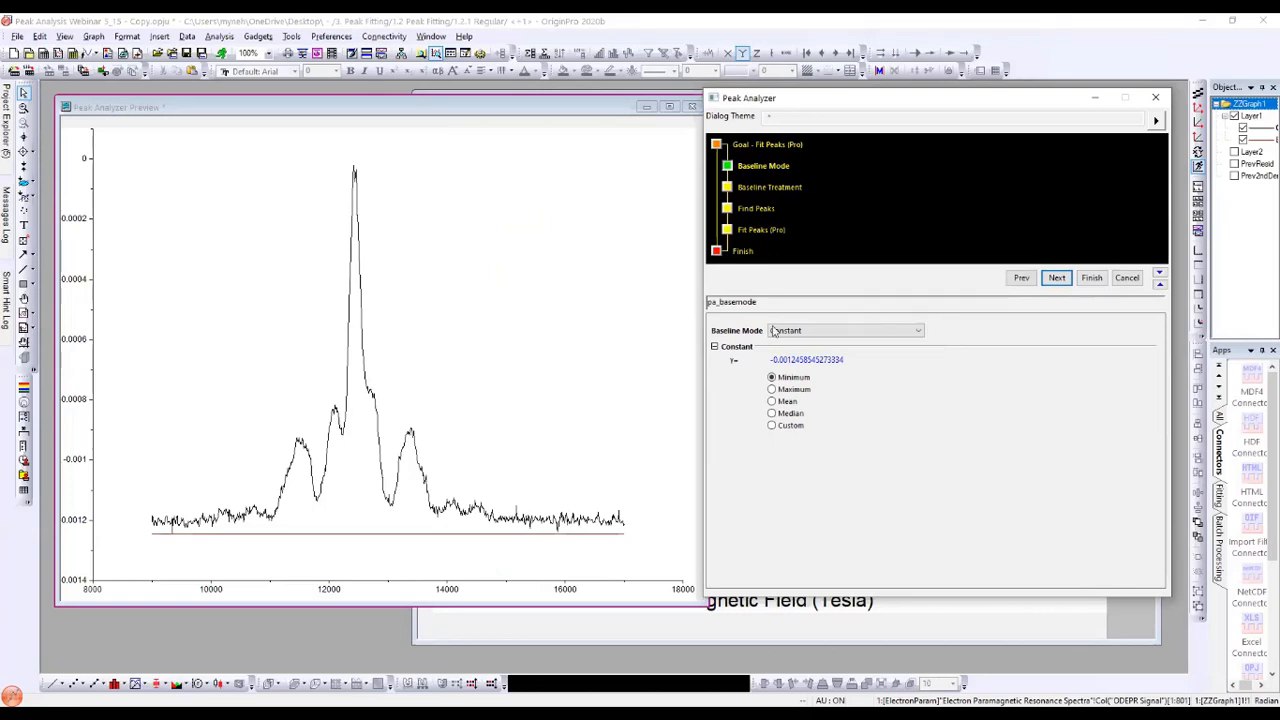
click(855, 333)
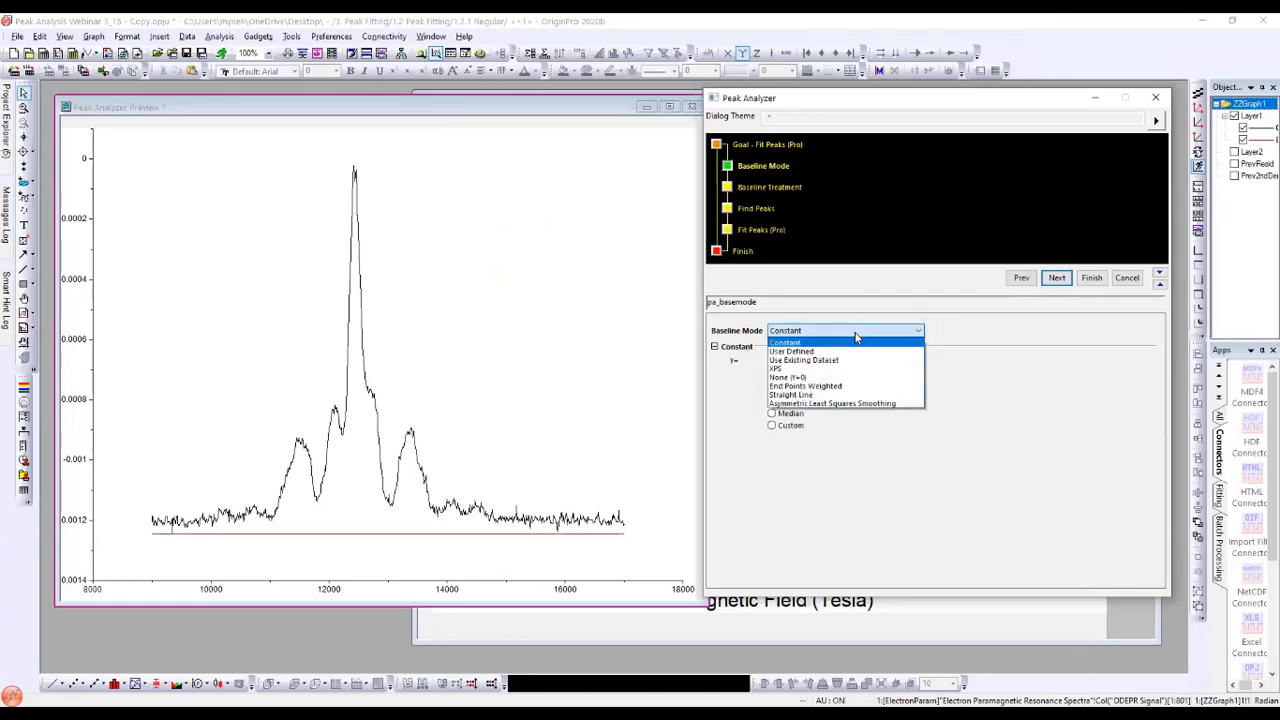
click(812, 388)
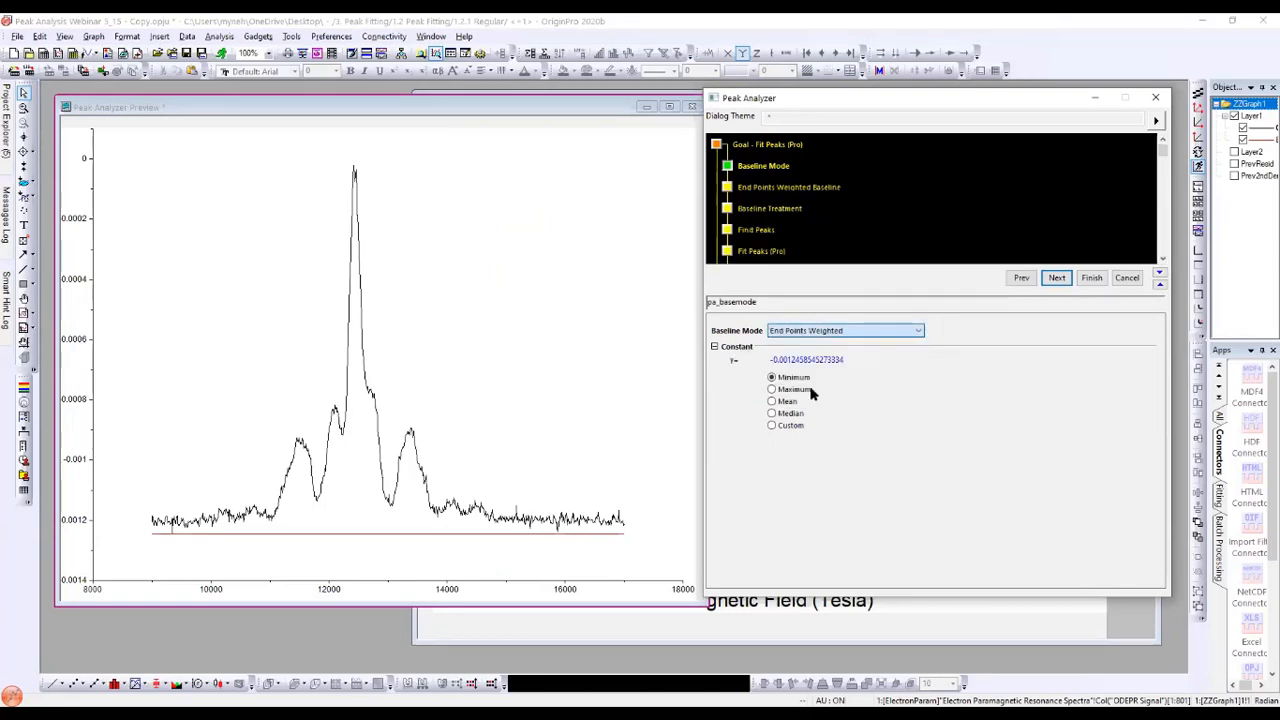
click(1056, 279)
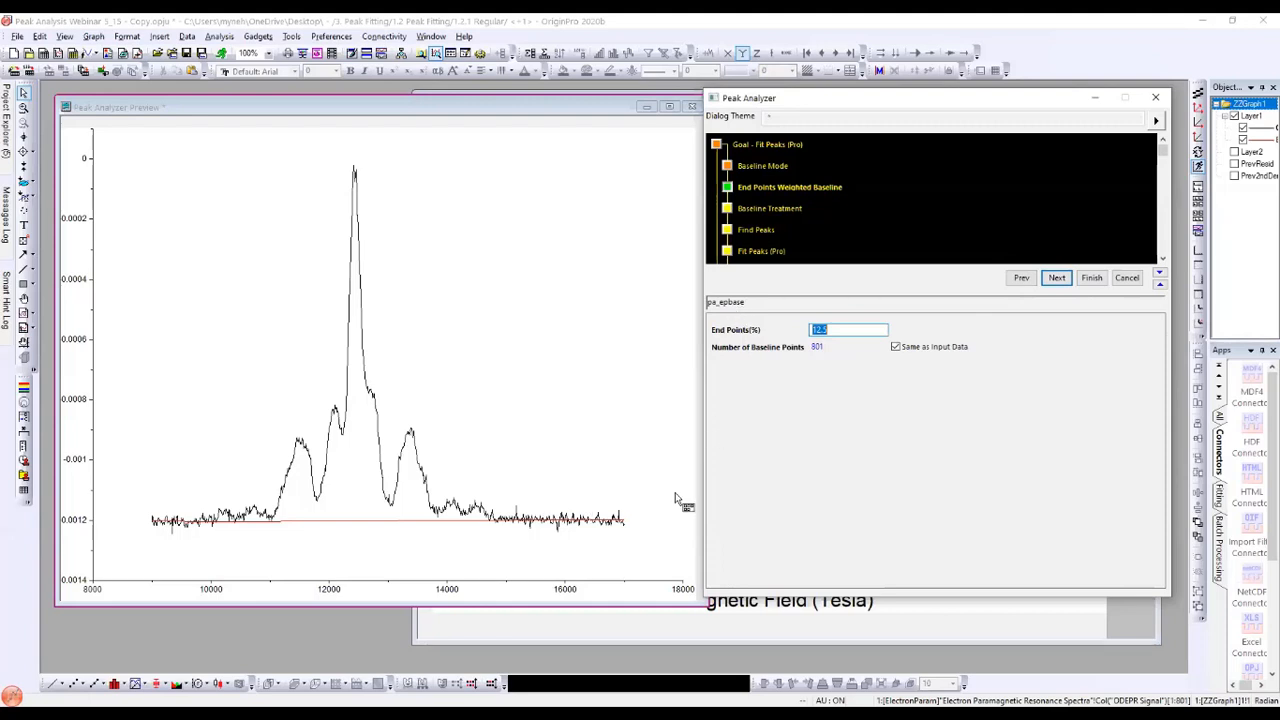
Step: Subtract the end points weighted baseline from the spectrum and proceed to the Find Peaks stage
click(1058, 279)
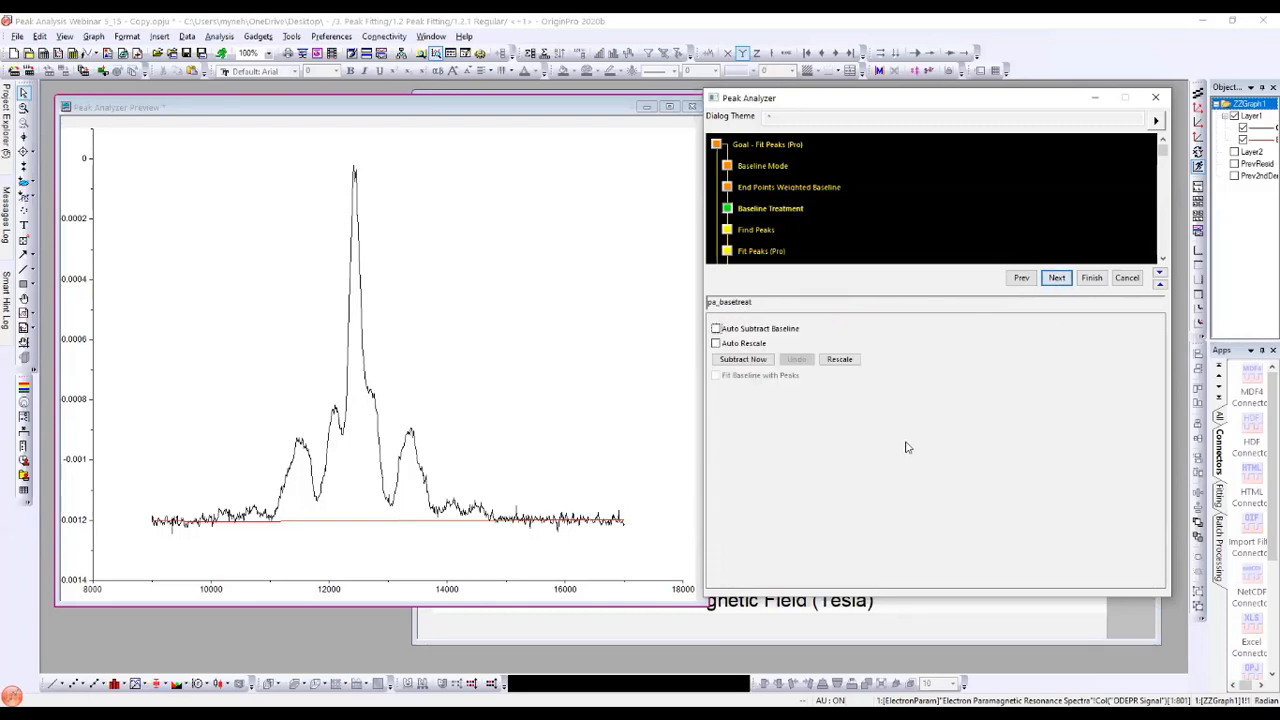
click(745, 360)
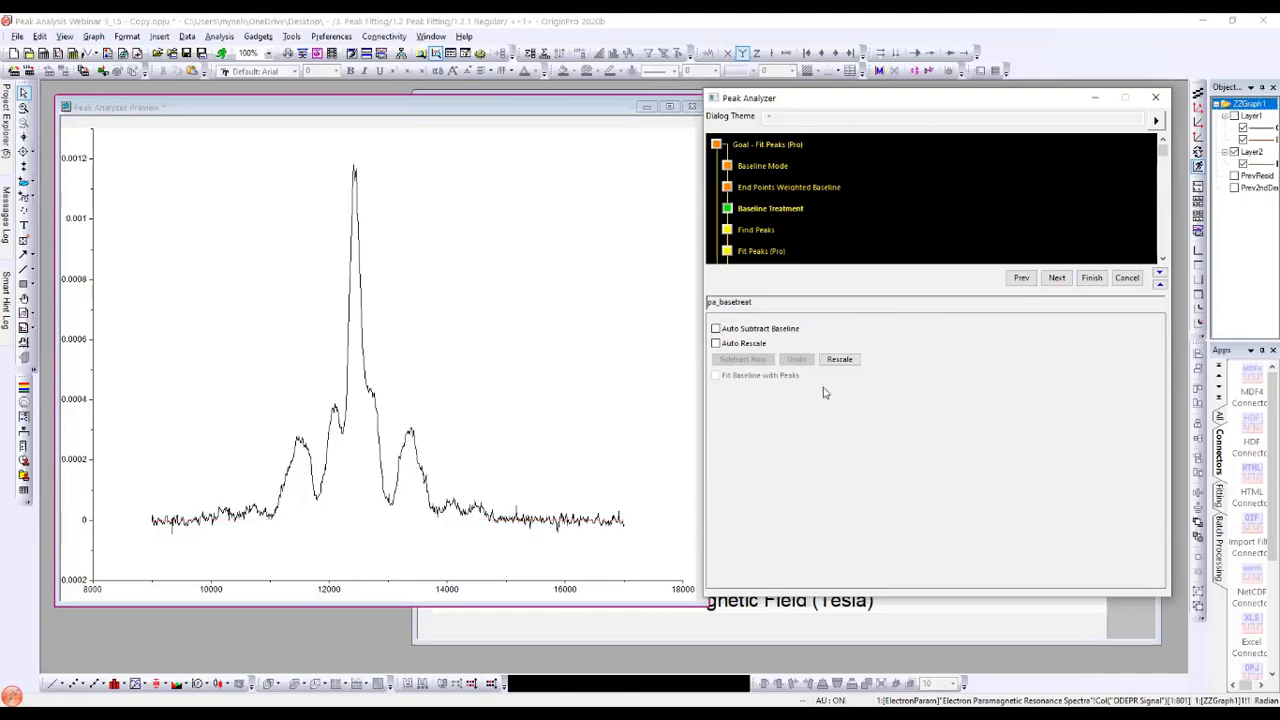
click(1055, 280)
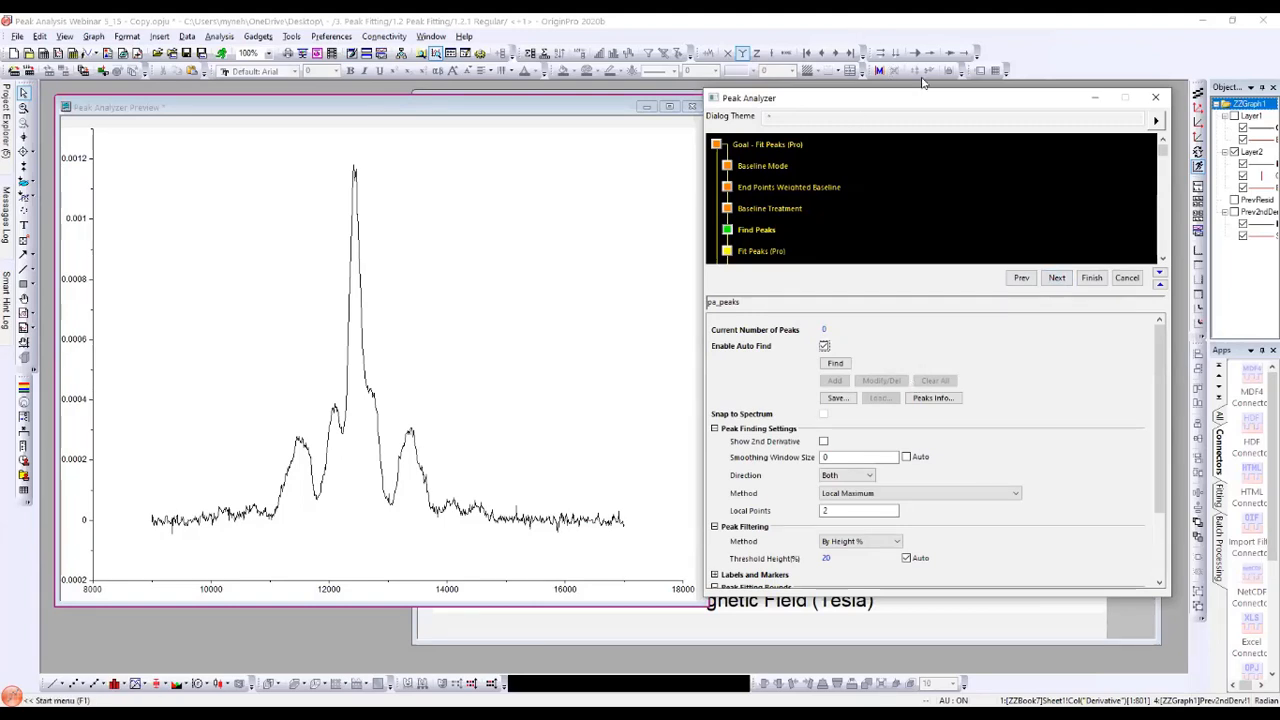
Step: Enlarge the Peak Analyzer dialog and find peaks using the current Local Maximum settings
drag(883, 98, 901, 64)
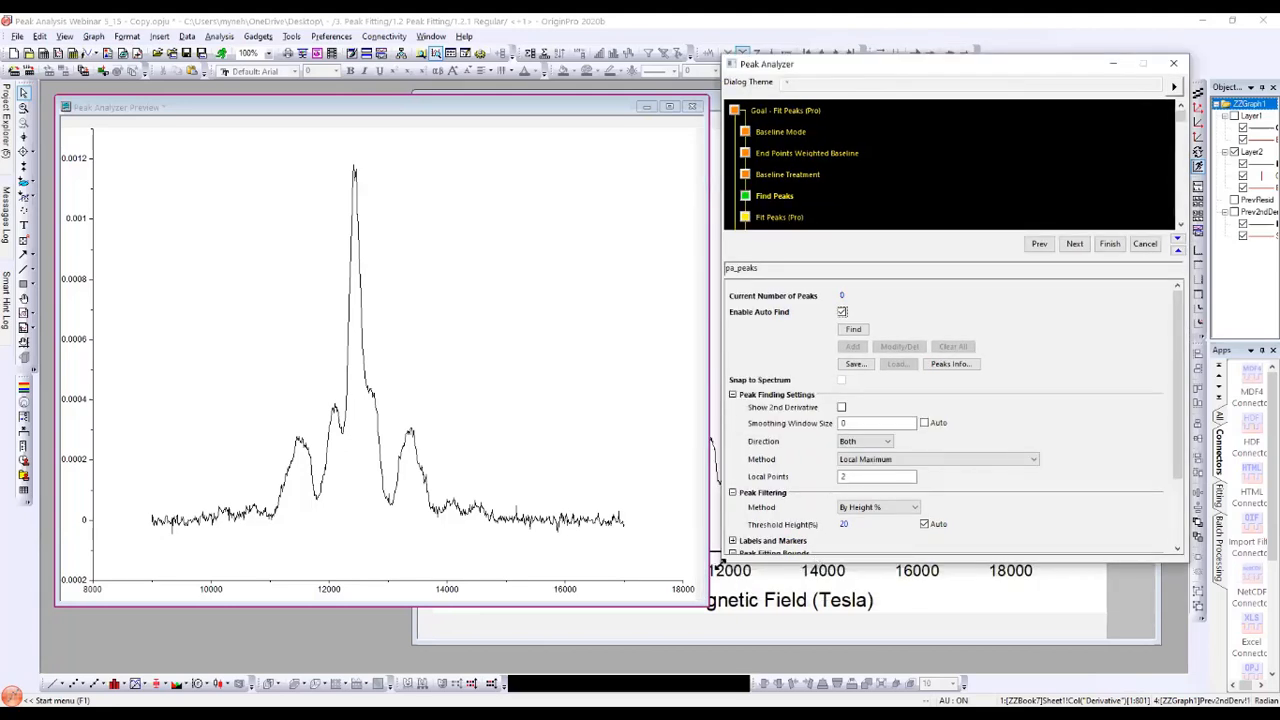
drag(719, 564, 636, 618)
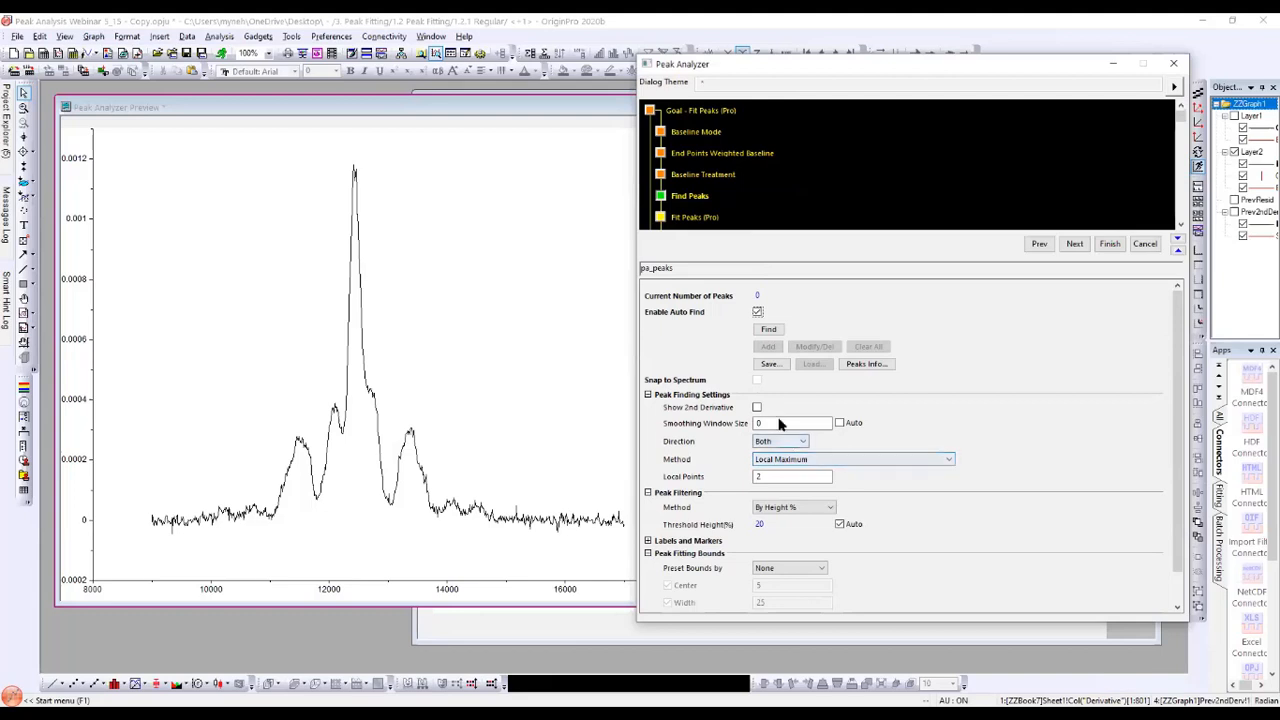
click(768, 331)
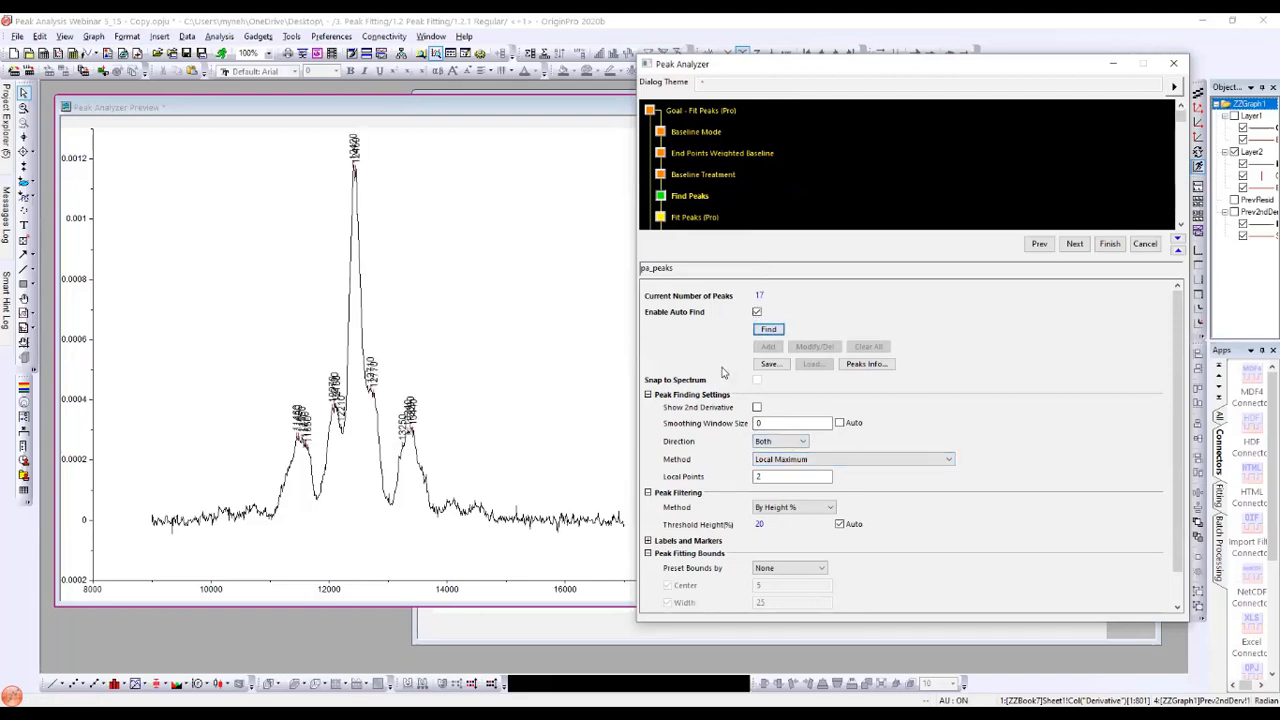
Step: Set the peak finding smoothing window size to 20 and find the peaks again
click(768, 424)
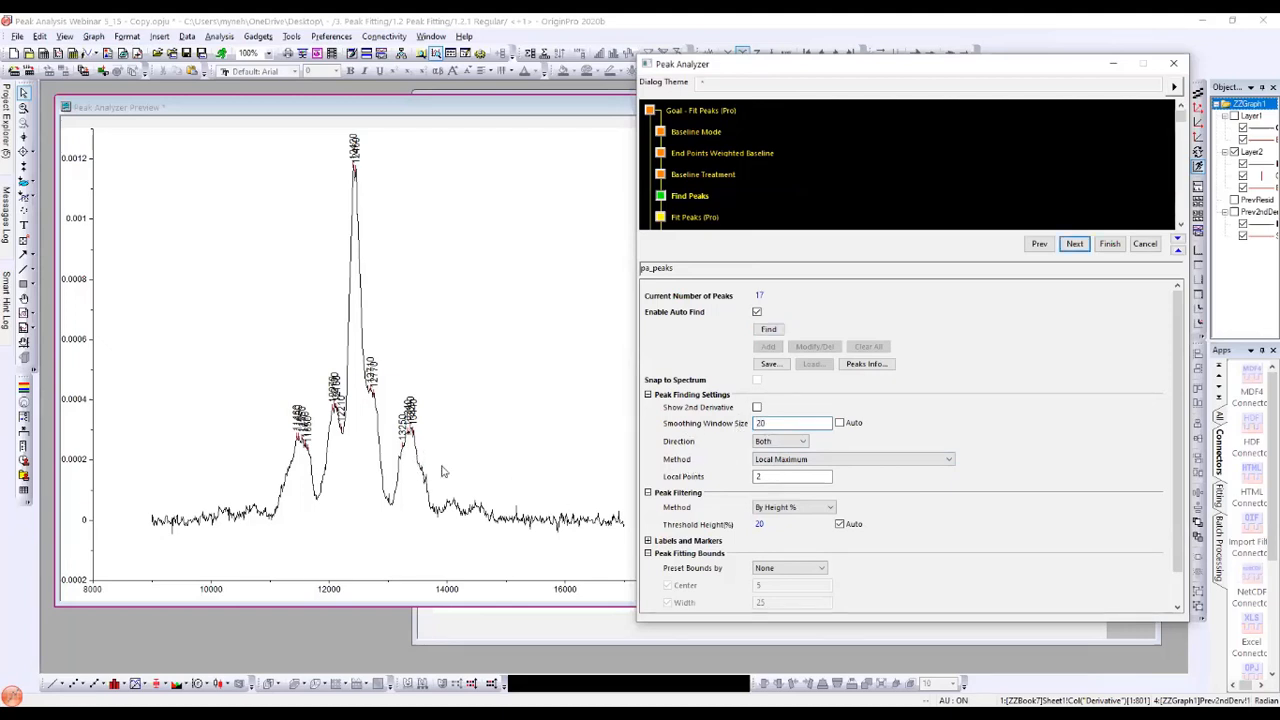
click(770, 331)
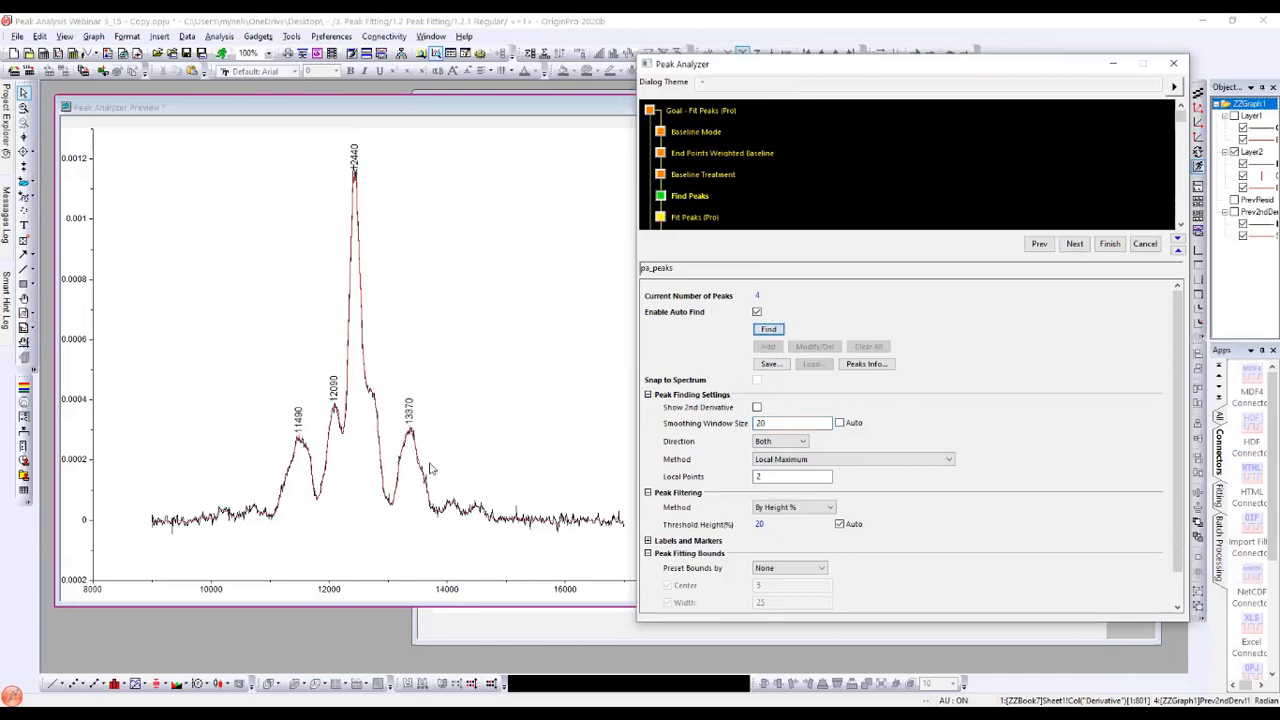
mouse_move(420, 466)
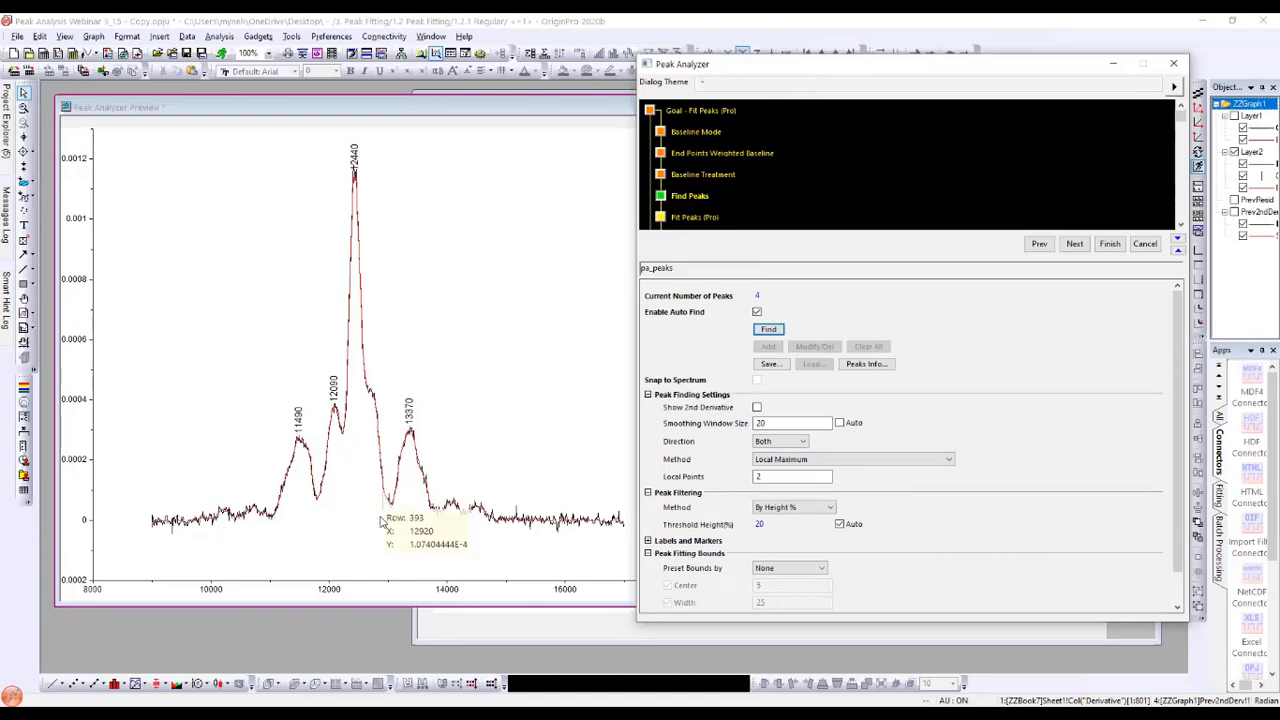
mouse_move(241, 534)
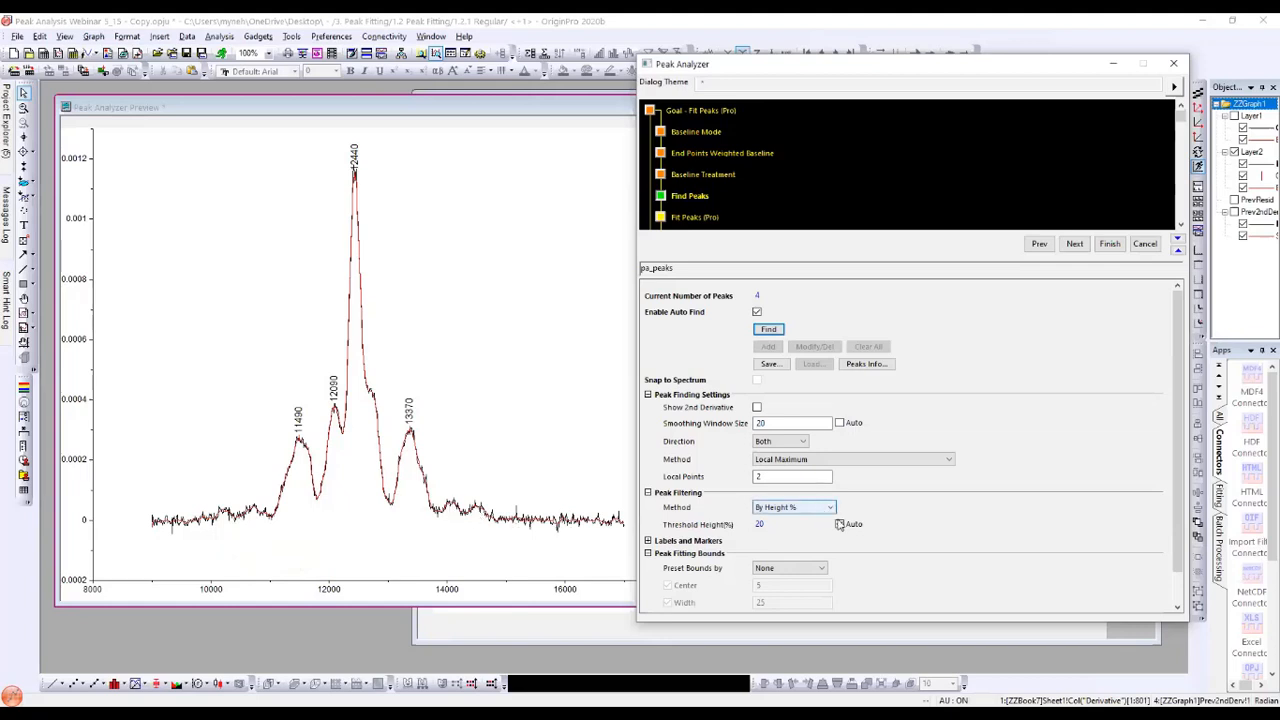
Step: Turn off the automatic threshold height, set it to 3% and find the peaks again
double_click(796, 524)
text(3)
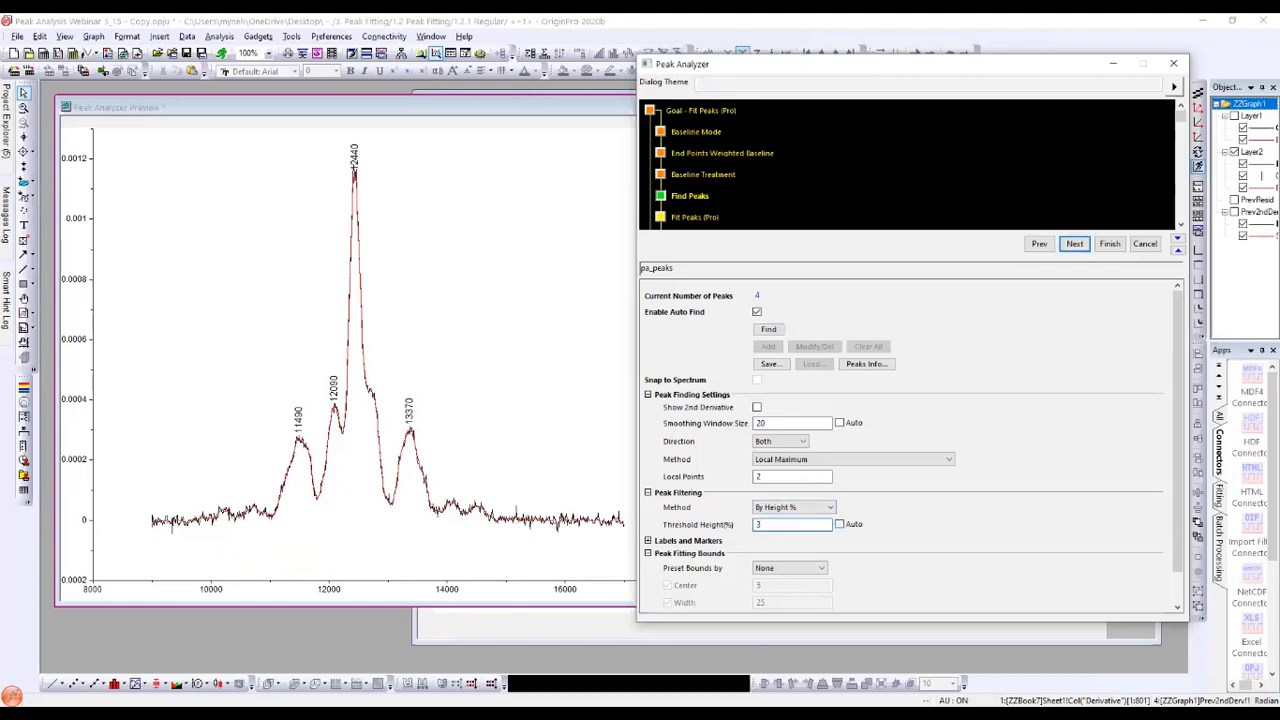
click(769, 331)
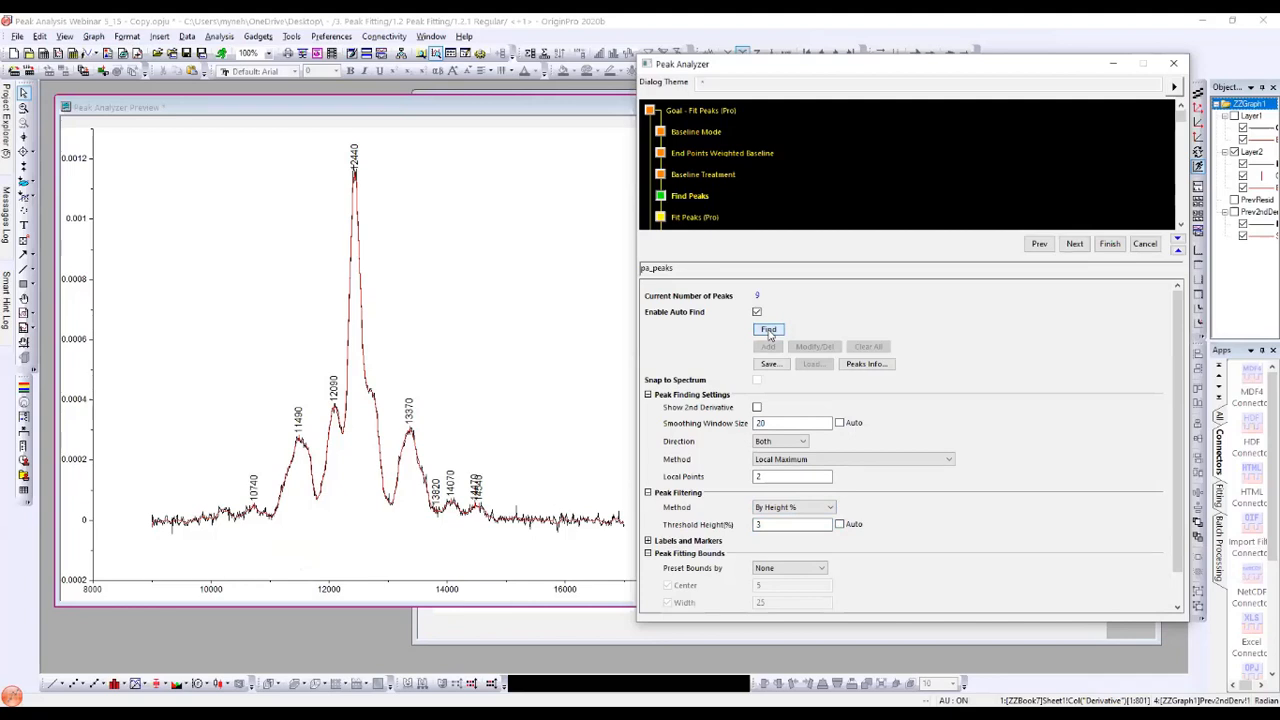
Step: Try peak filtering threshold heights of 4% and 5%, then return to 3% and find the peaks again
double_click(796, 524)
text(4)
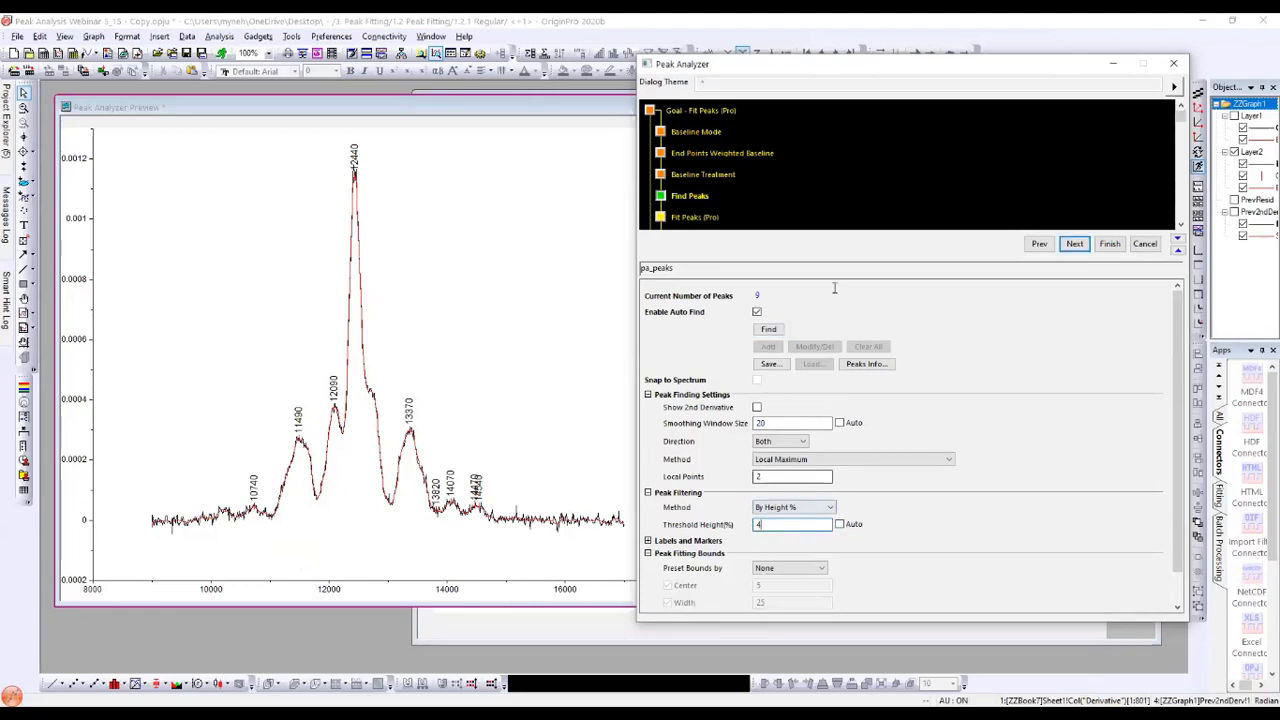
click(782, 331)
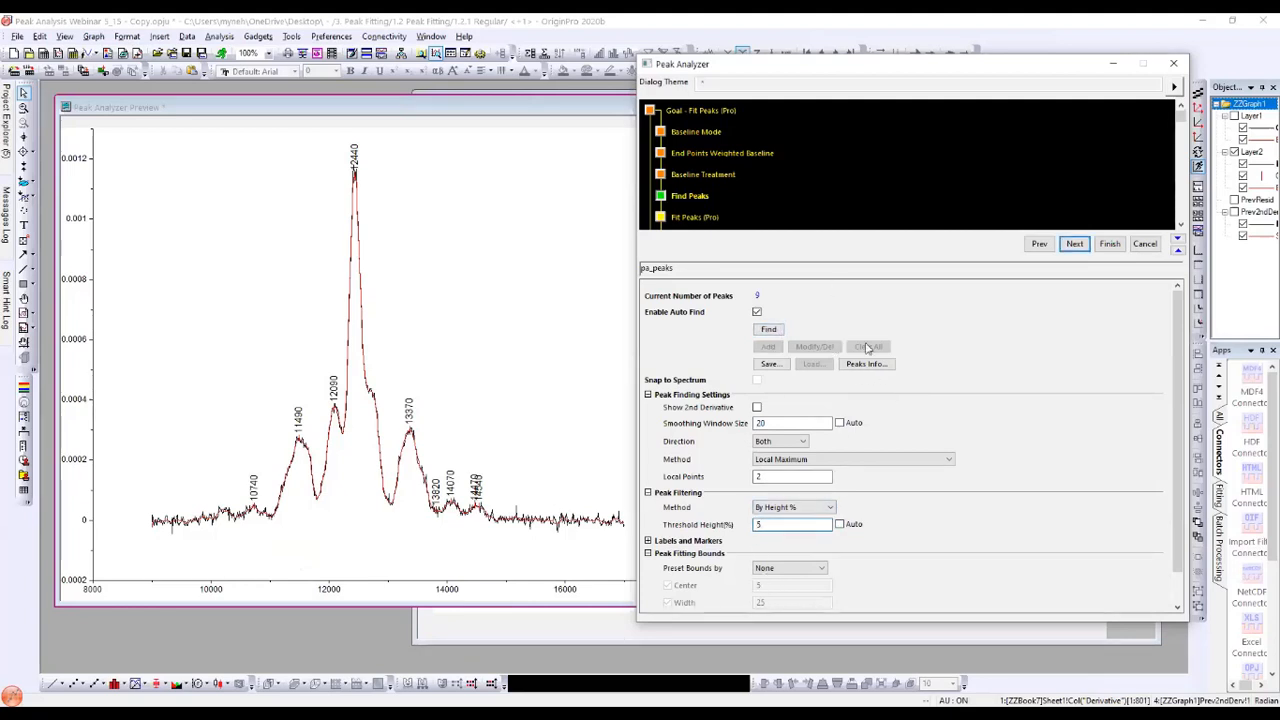
click(769, 331)
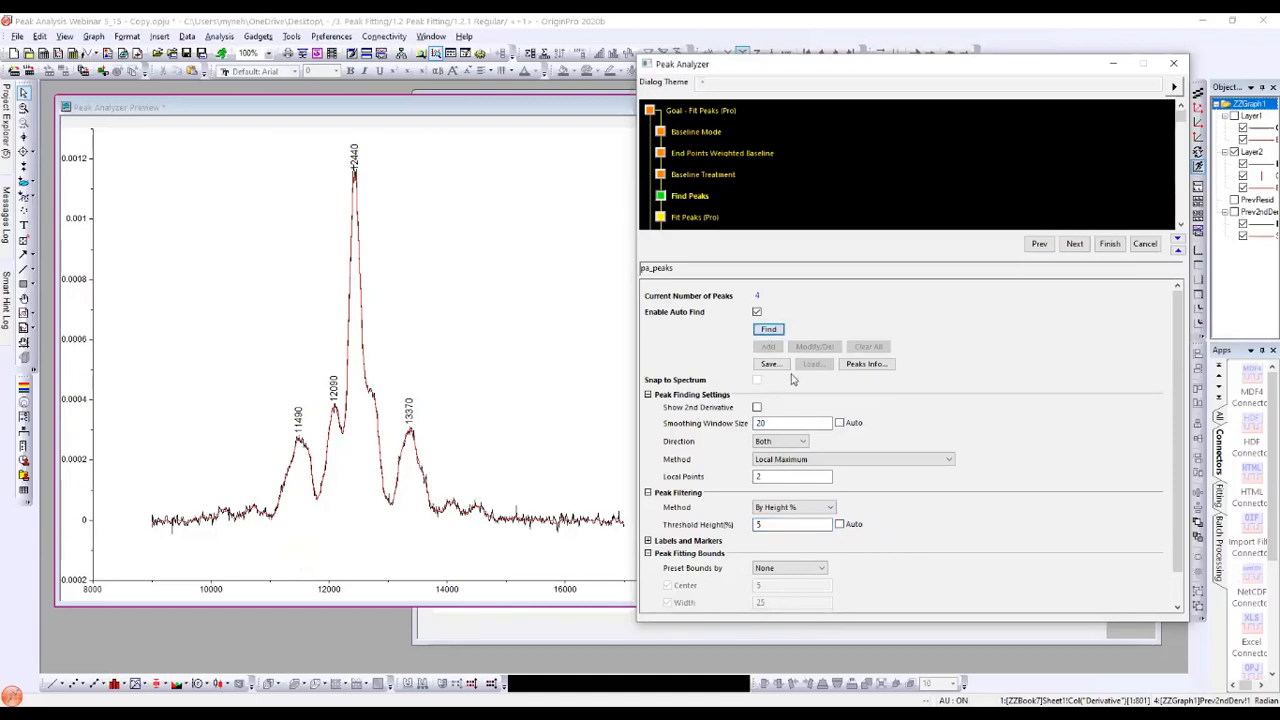
double_click(769, 524)
text(3)
click(769, 331)
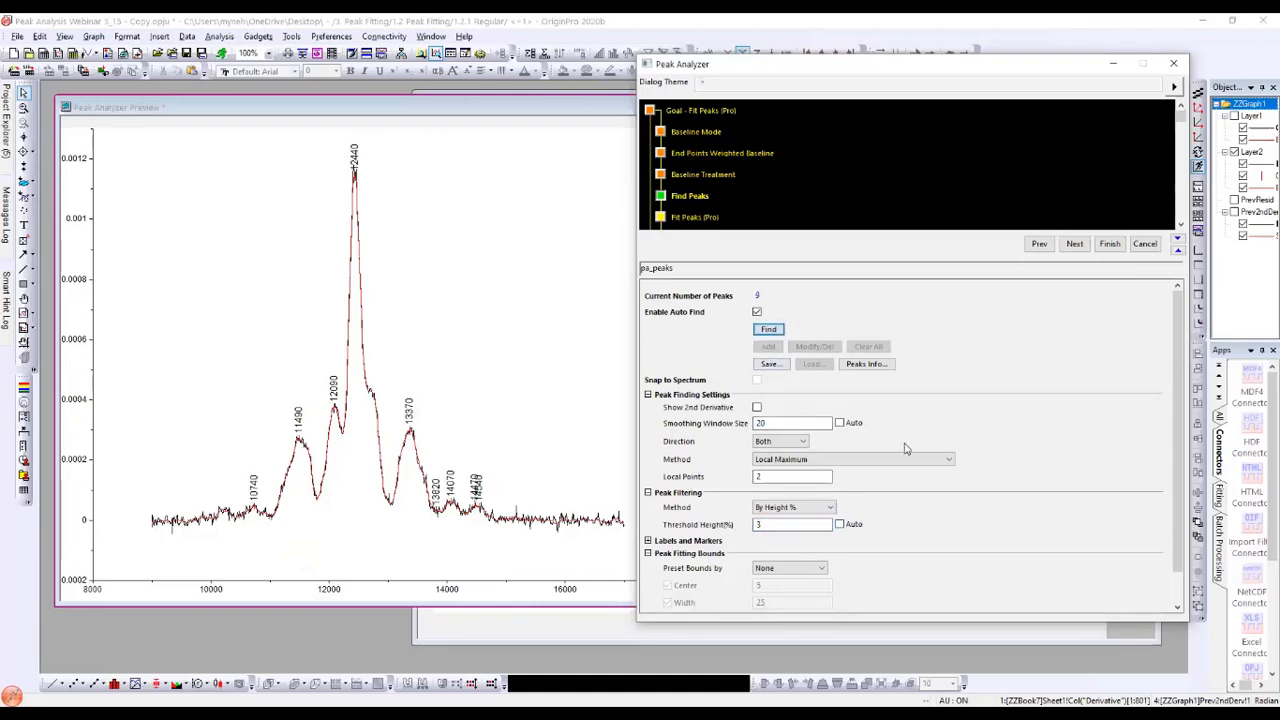
Step: Change the peak finding method to 2nd Derivative (search Hidden peaks) and show the 2nd derivative in the uncovered preview
click(780, 459)
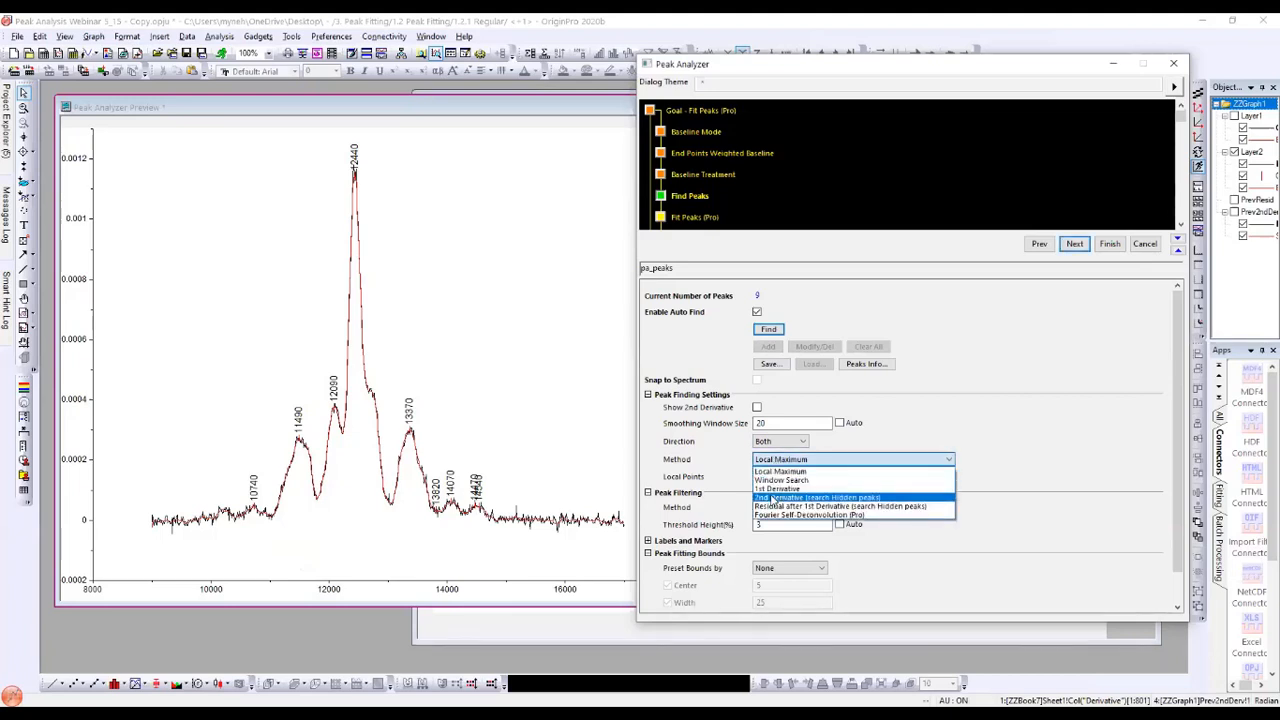
click(782, 498)
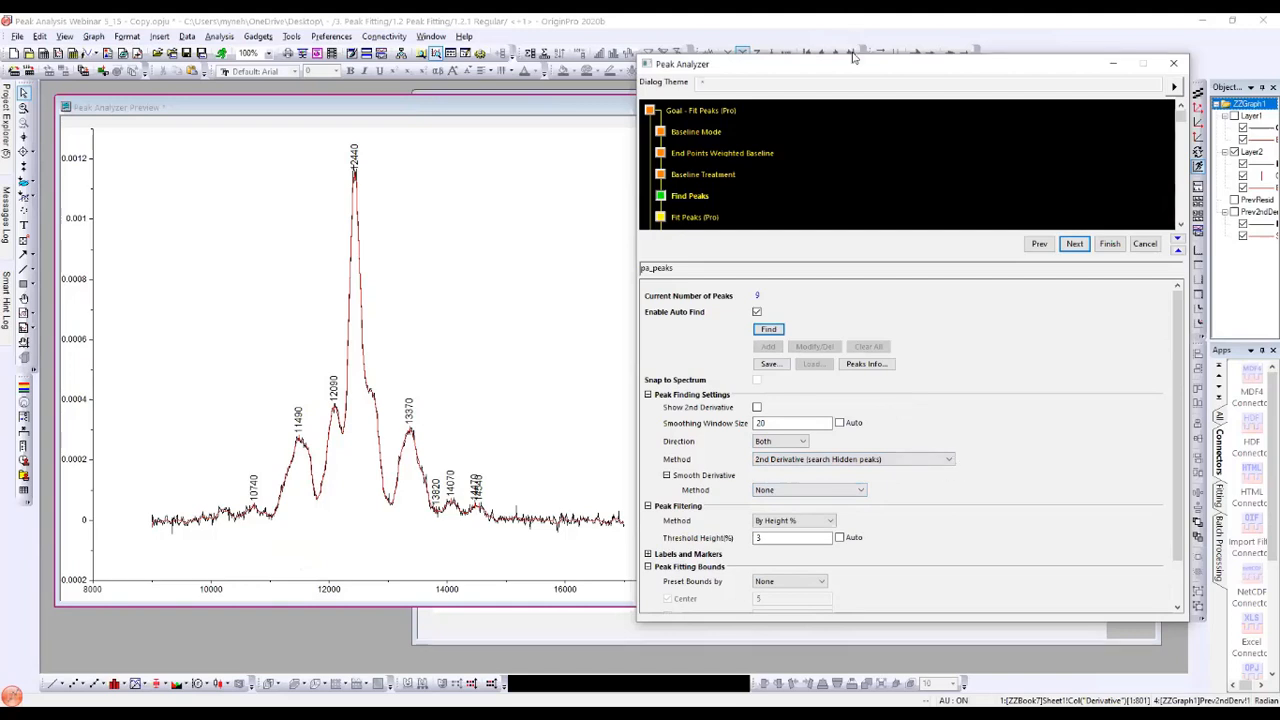
drag(855, 70, 886, 68)
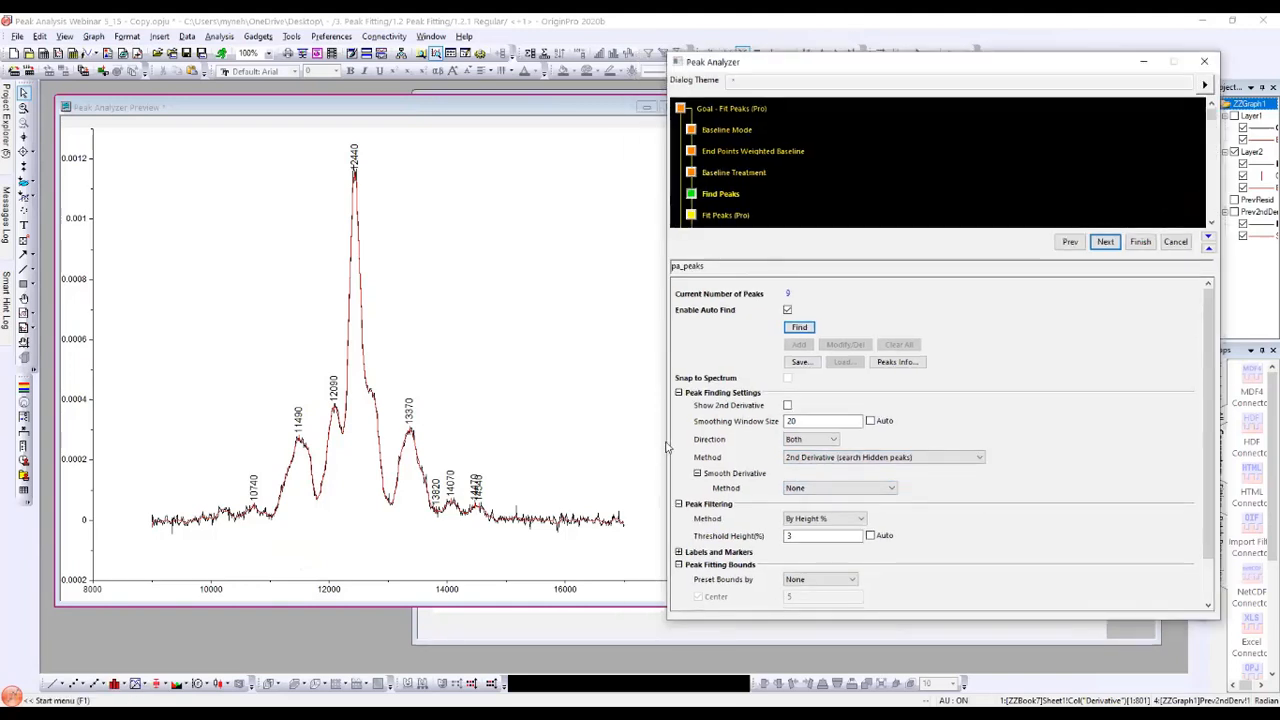
drag(668, 620, 728, 584)
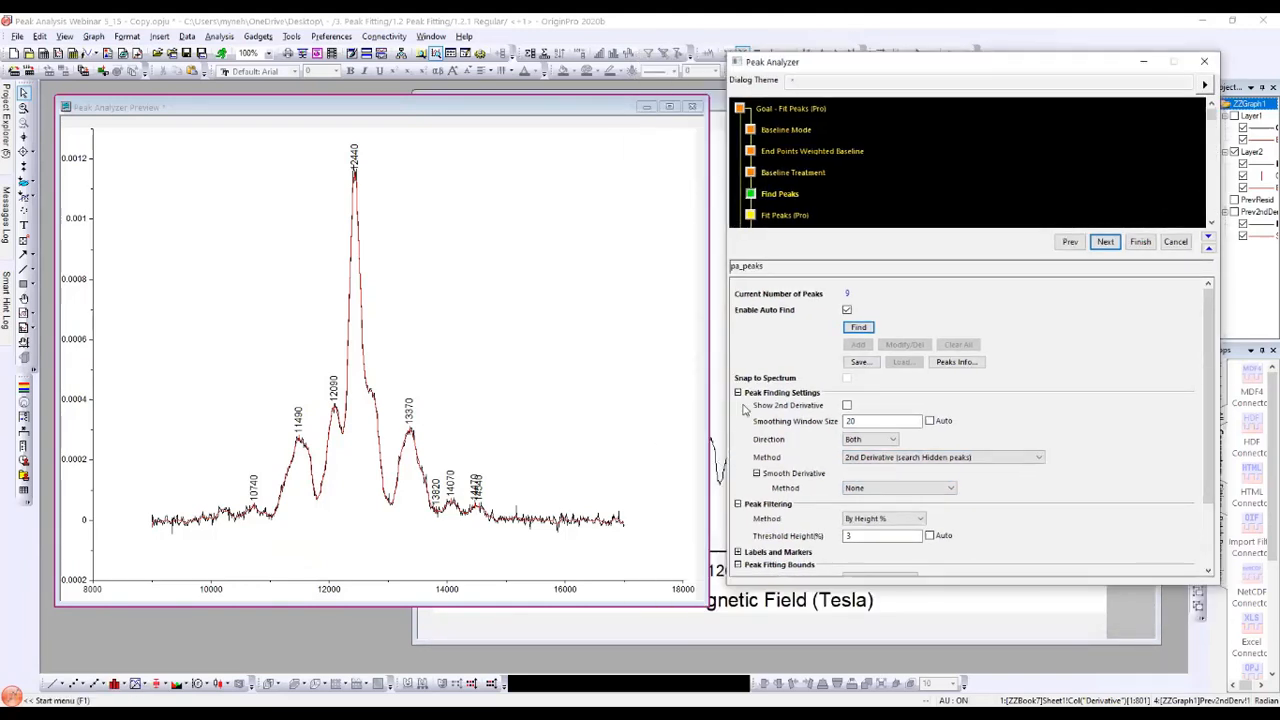
click(847, 406)
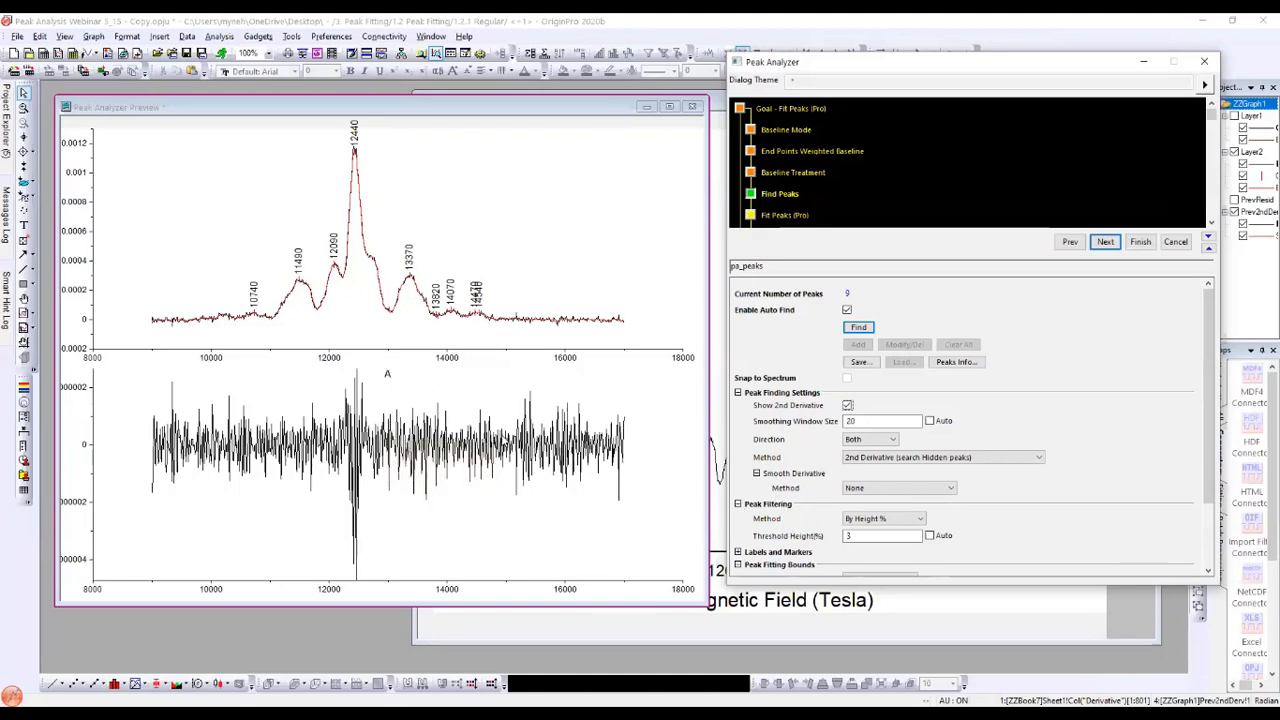
Step: Smooth the derivative with the Adjacent-Averaging method and find the peaks again
click(874, 488)
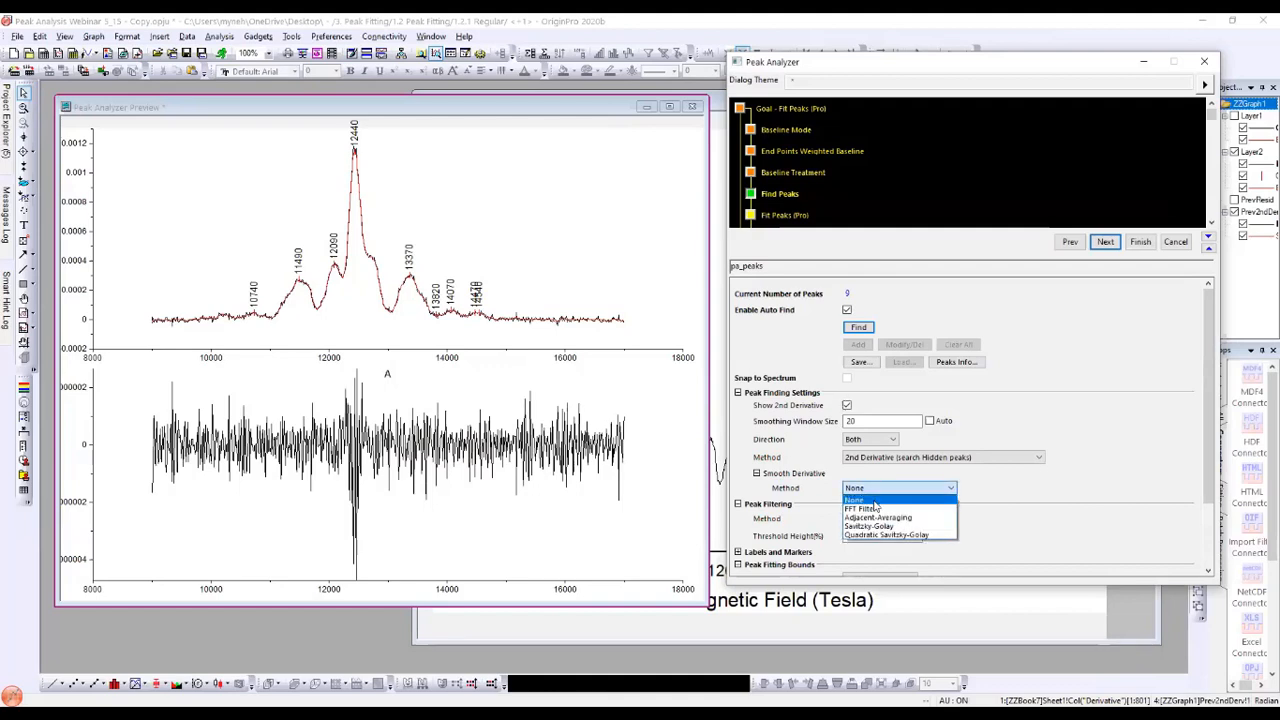
click(874, 518)
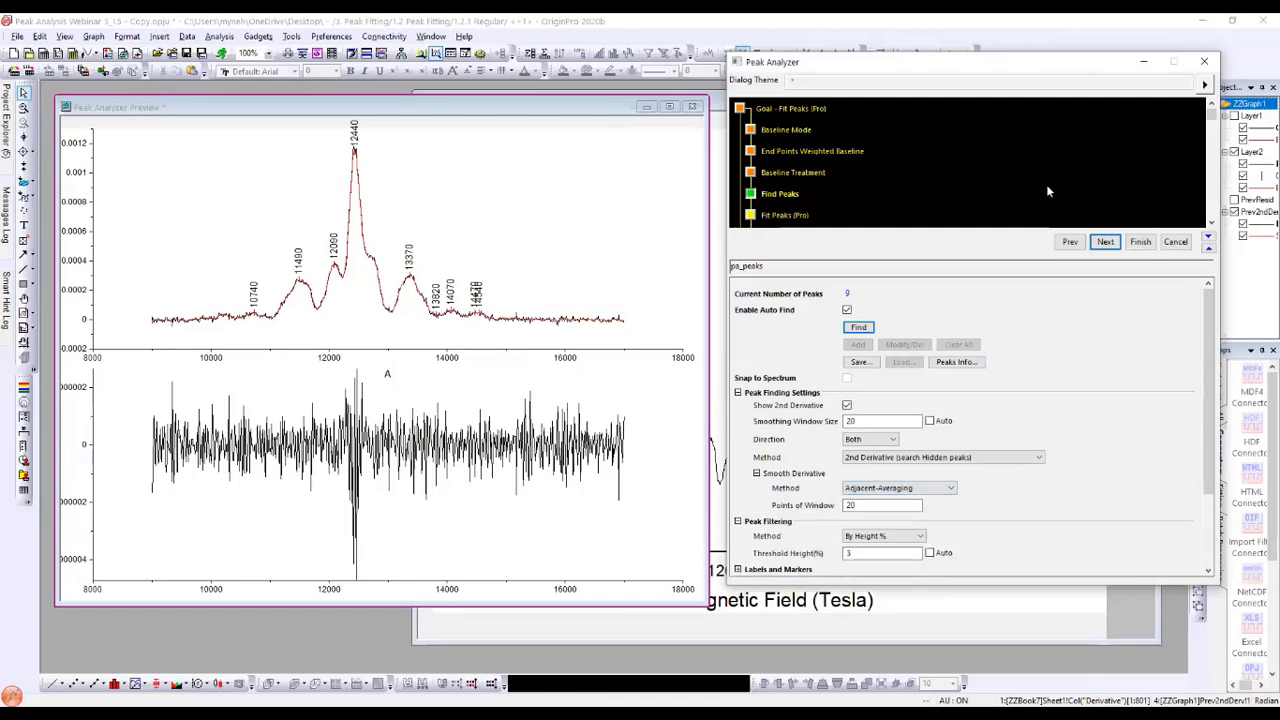
click(859, 328)
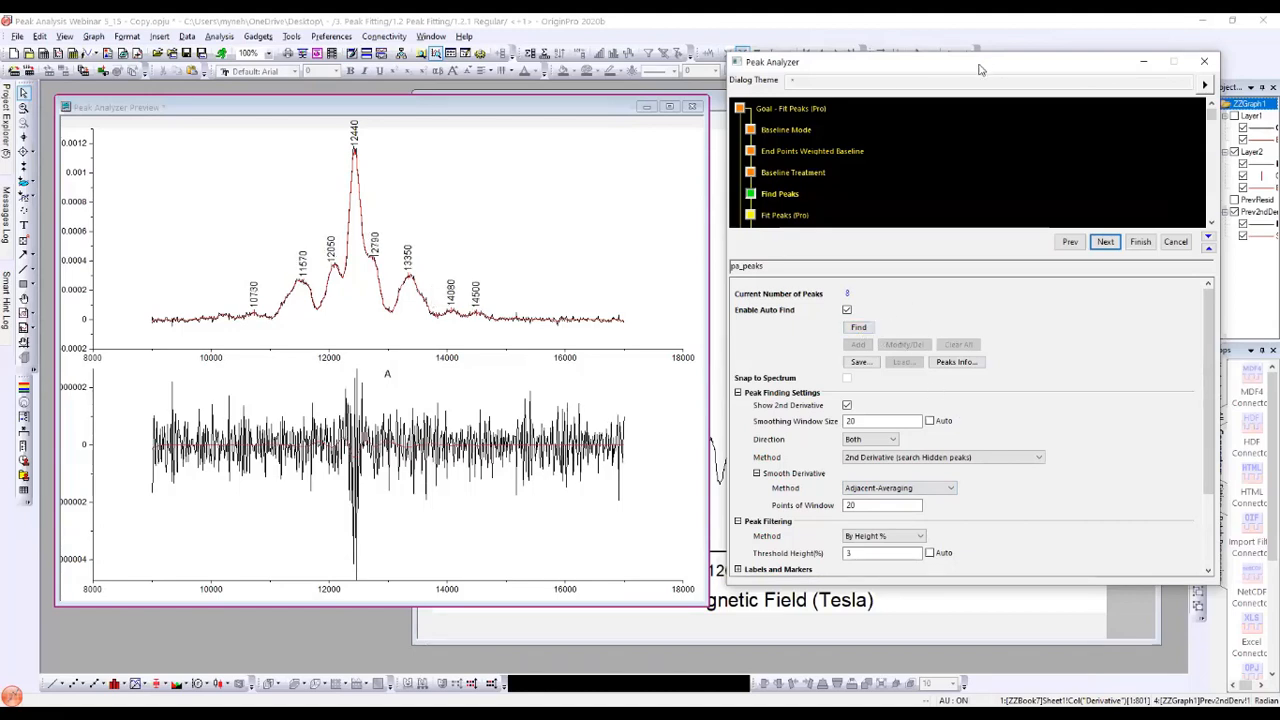
Step: Widen the Object Manager, hide the raw Derivative plot in the Prev2ndDerv layer and rescale the smoothed derivative
drag(980, 69, 906, 78)
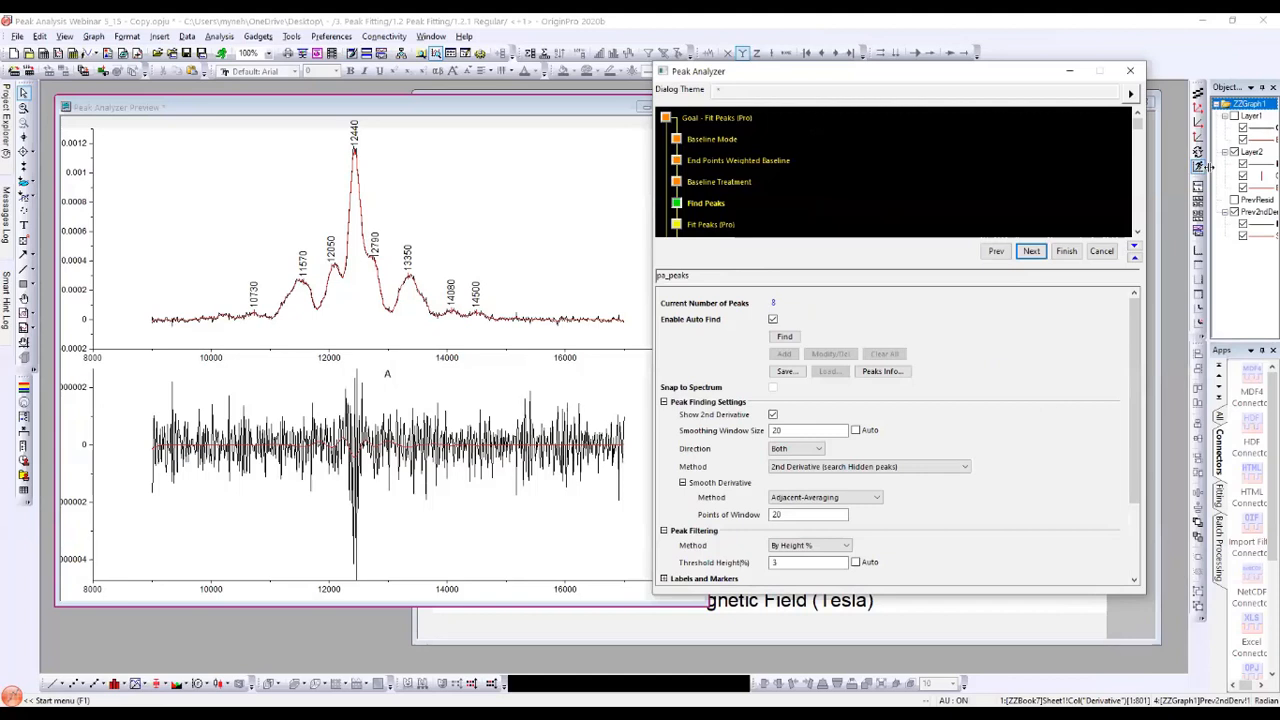
drag(1207, 192, 1143, 192)
click(1180, 224)
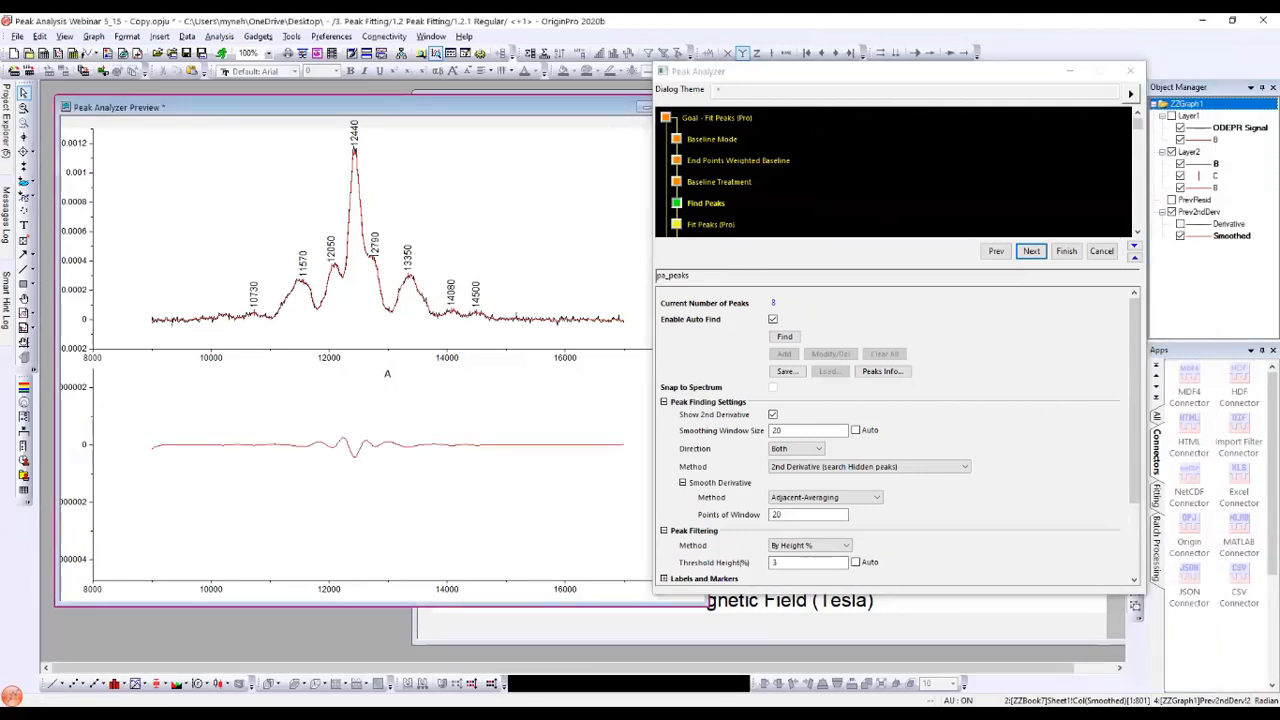
drag(1022, 76, 948, 81)
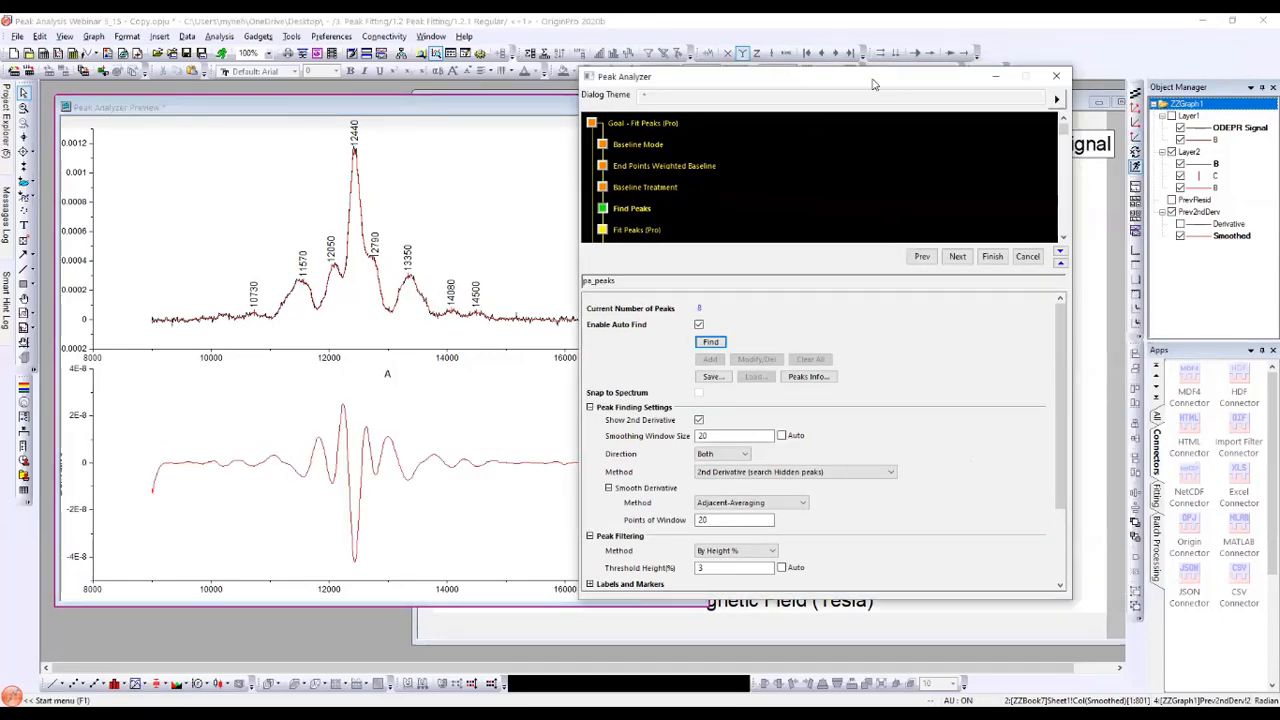
Step: Uncover the preview and draw a vertical reference line at about 13000 across the spectrum and the smoothed 2nd derivative
drag(872, 84, 991, 87)
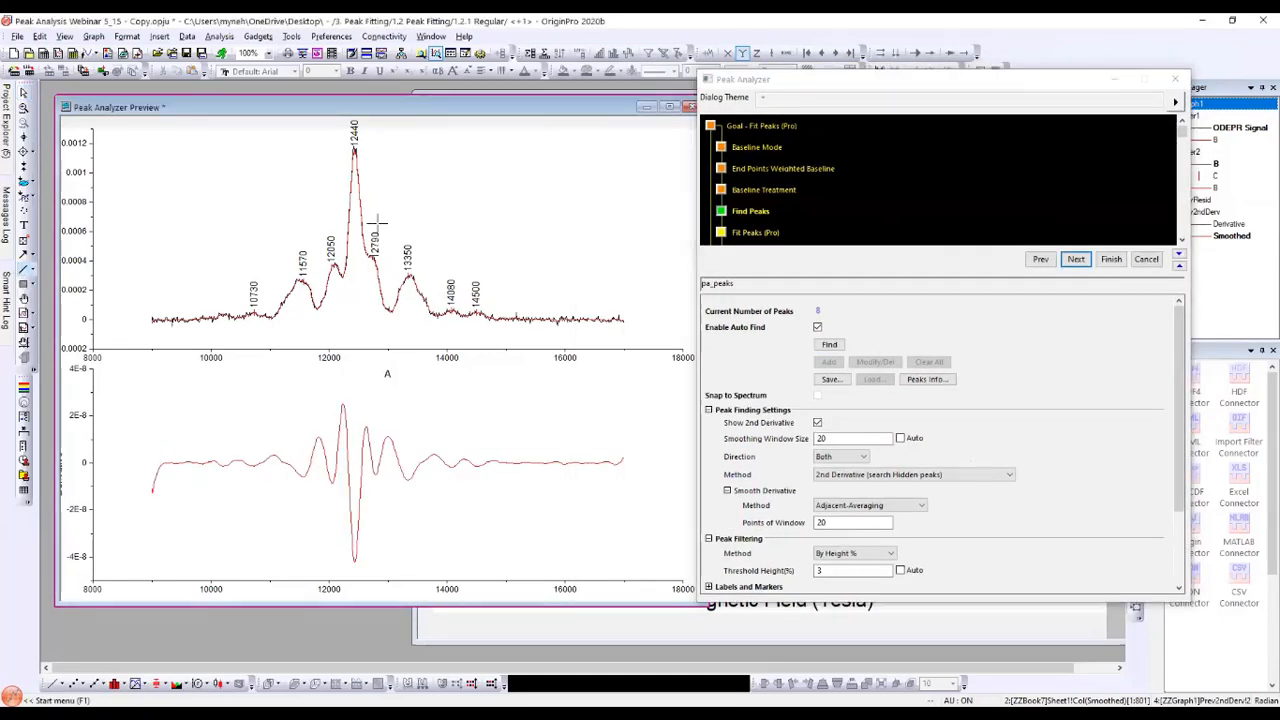
mouse_move(389, 165)
mouse_down()
mouse_move(449, 435)
mouse_move(454, 520)
mouse_up()
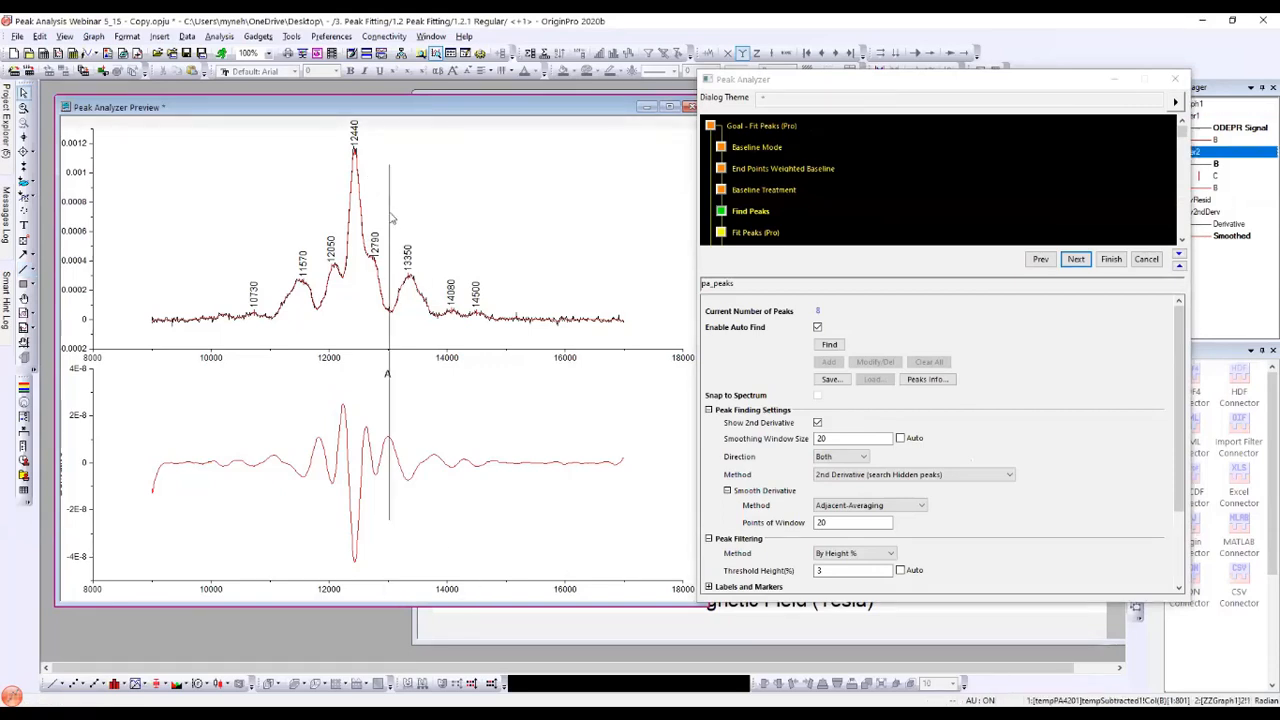
Step: Move the vertical reference line onto the peak labelled 12790 to compare it with the smoothed 2nd derivative
drag(390, 218, 378, 210)
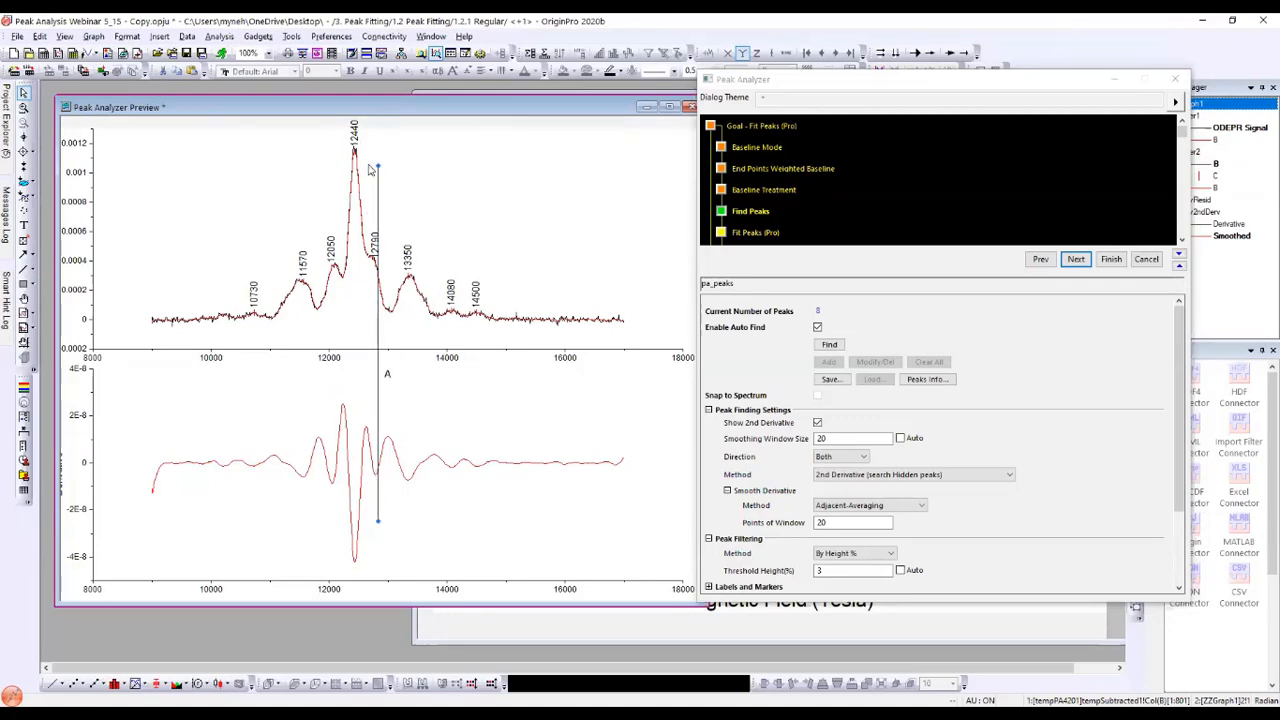
drag(375, 170, 375, 166)
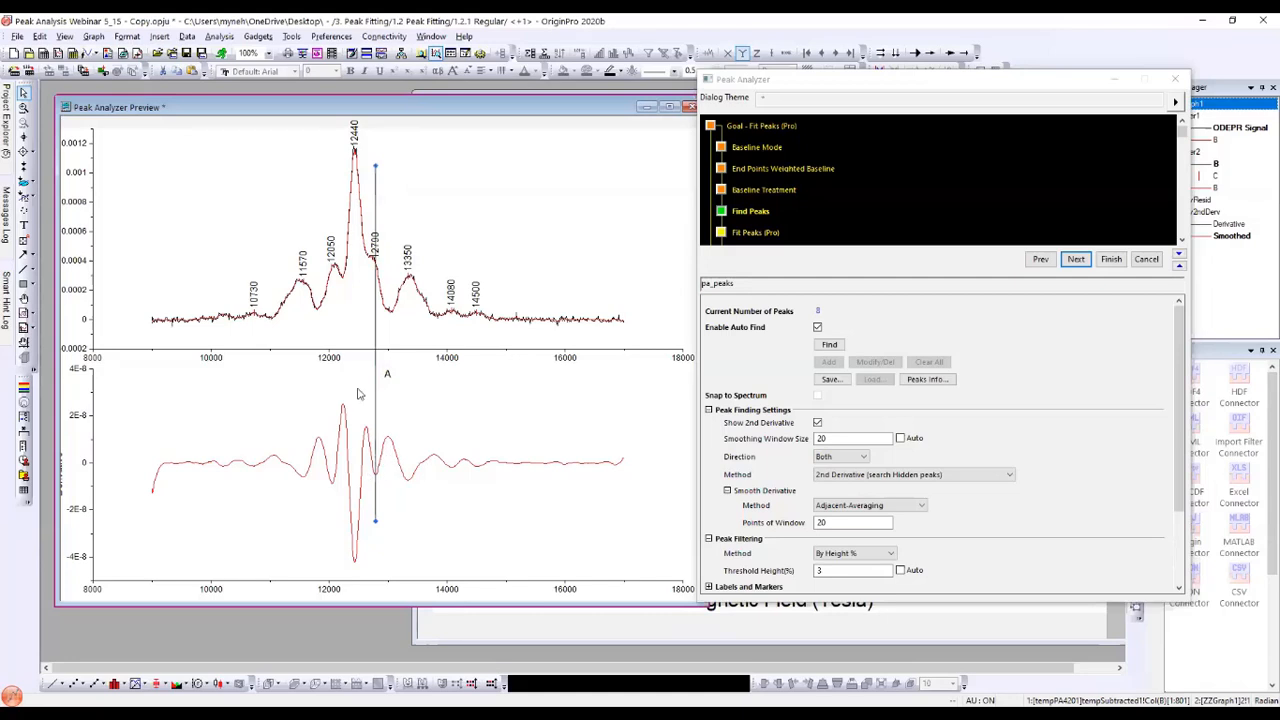
Step: Enlarge the Peak Analyzer dialog, delete the vertical reference line and arrange the preview window beside the dialog
drag(751, 79, 791, 51)
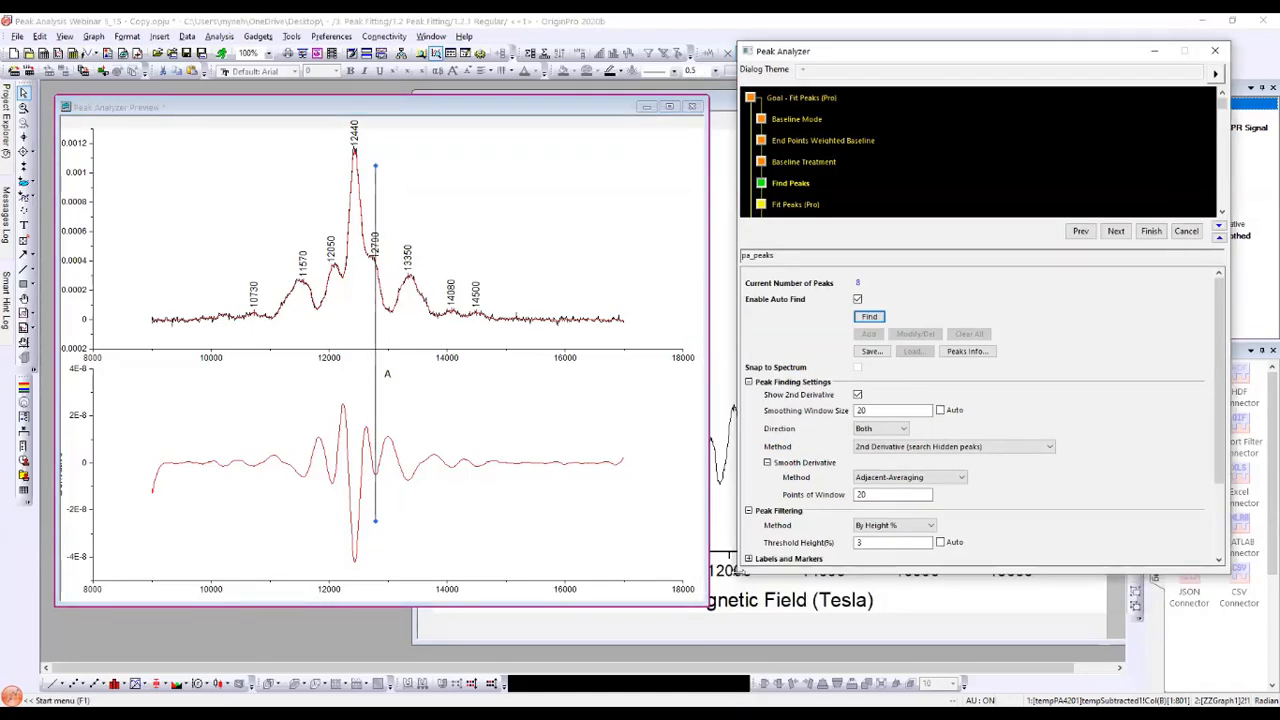
drag(737, 573, 588, 658)
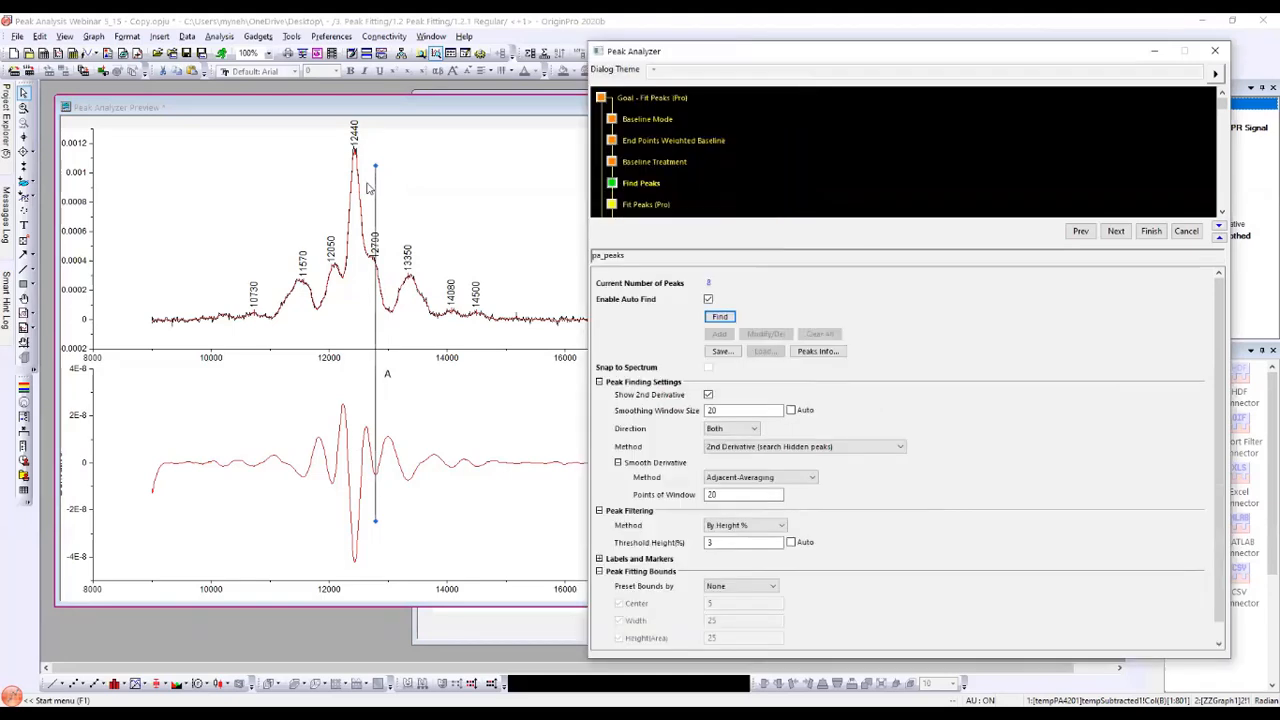
click(373, 172)
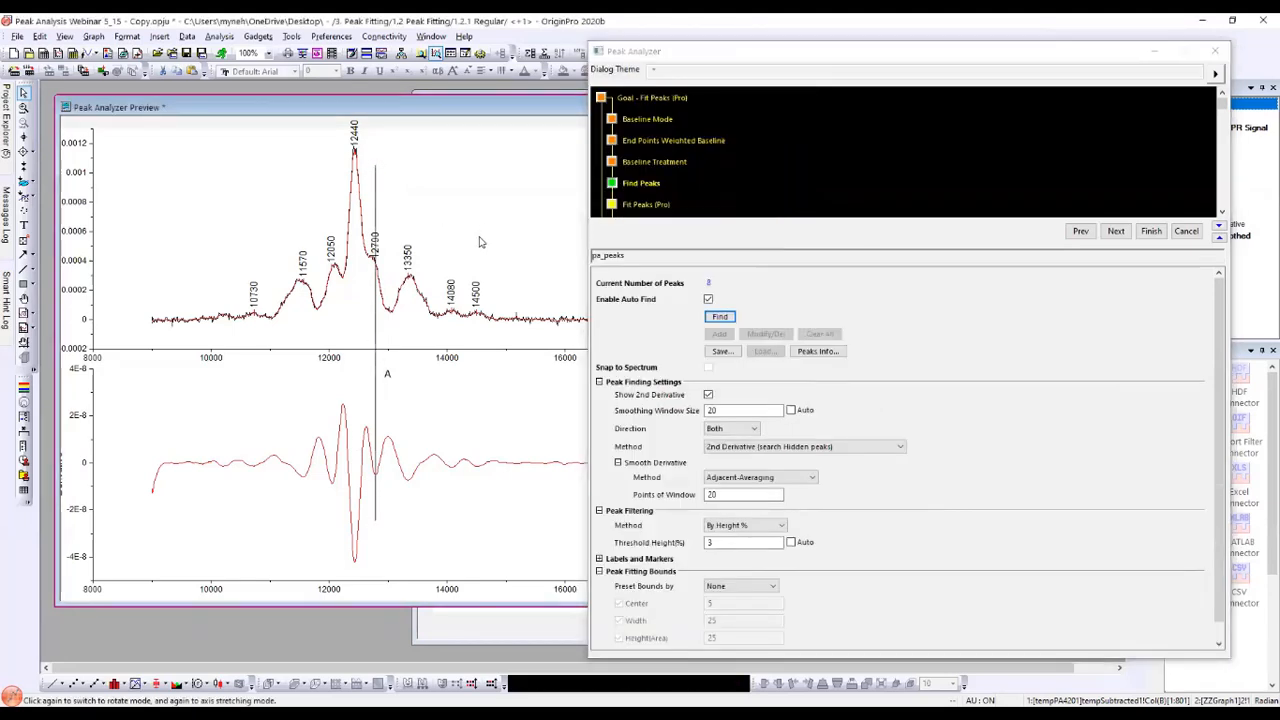
drag(214, 106, 240, 105)
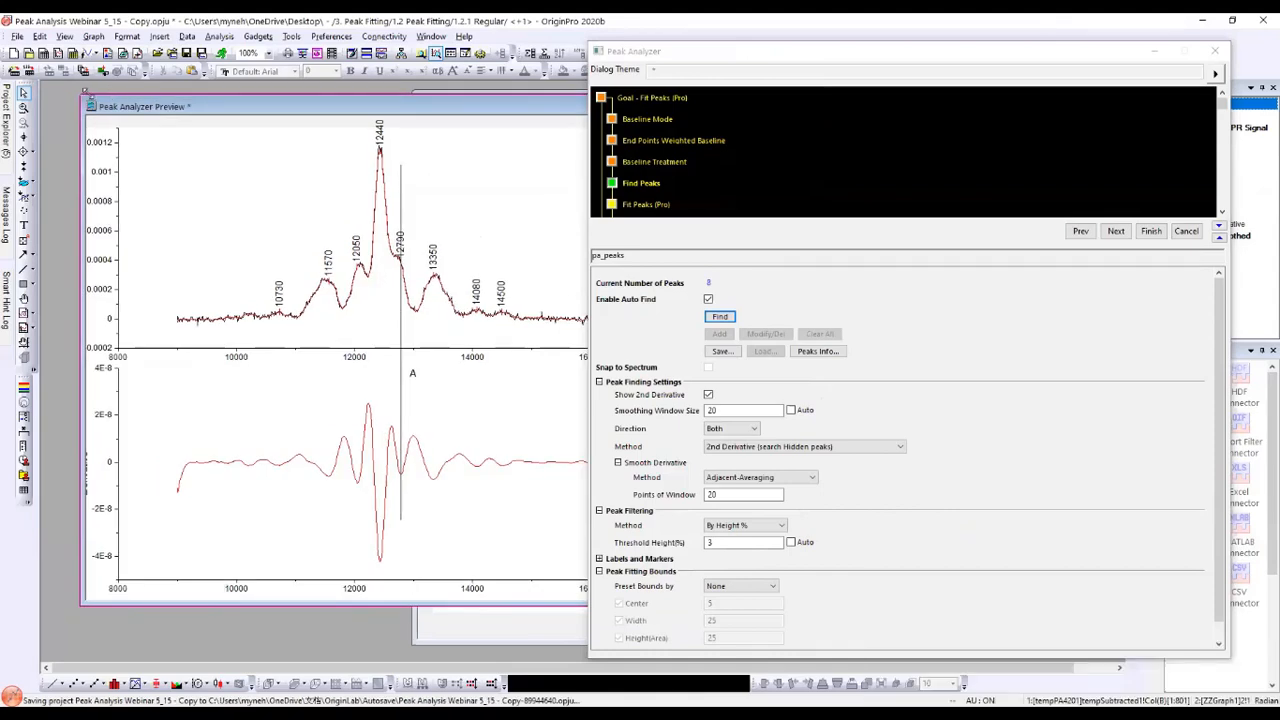
drag(80, 95, 61, 94)
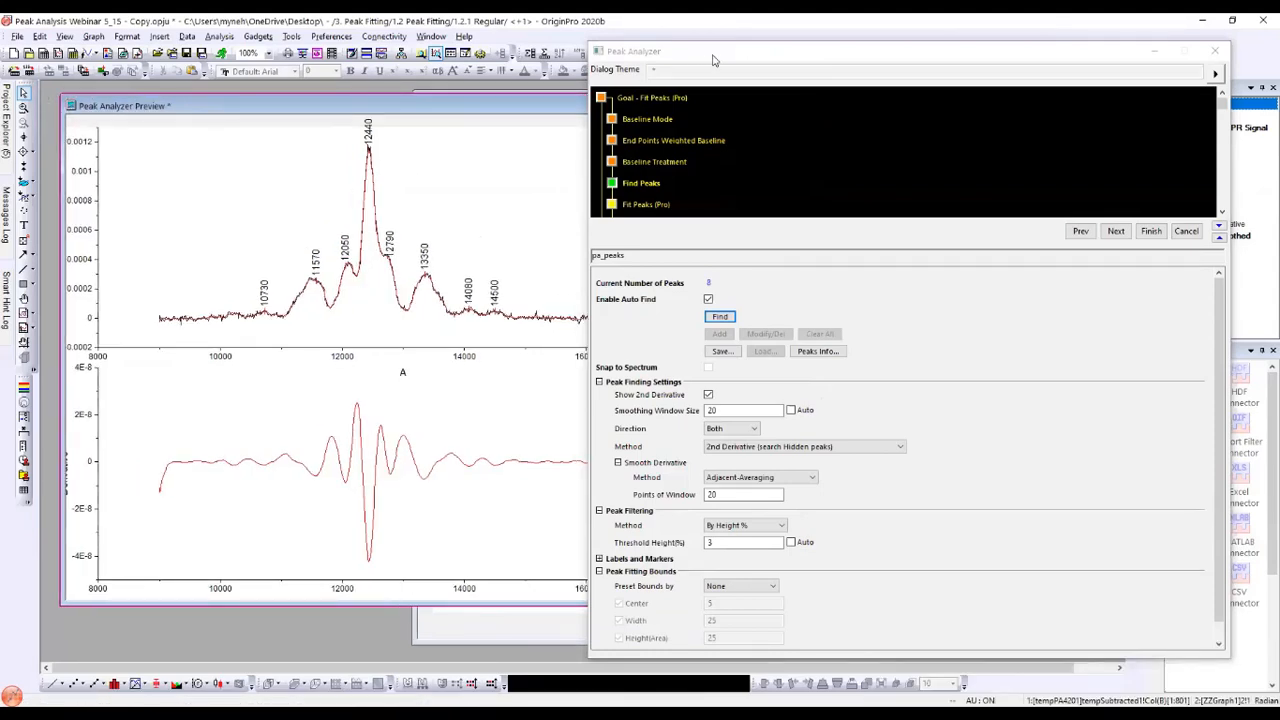
drag(820, 51, 881, 46)
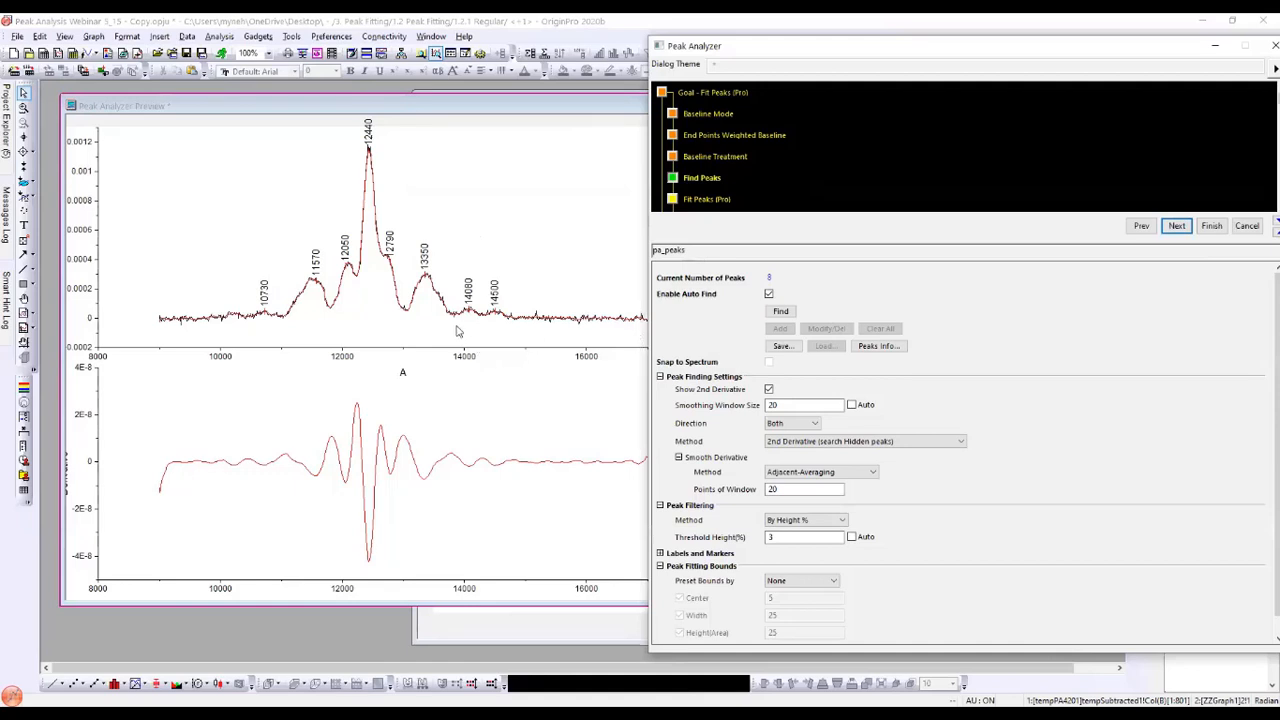
Step: Disable automatic peak finding and manually add two peaks to the spectrum at about 10208 and 13541
mouse_move(434, 298)
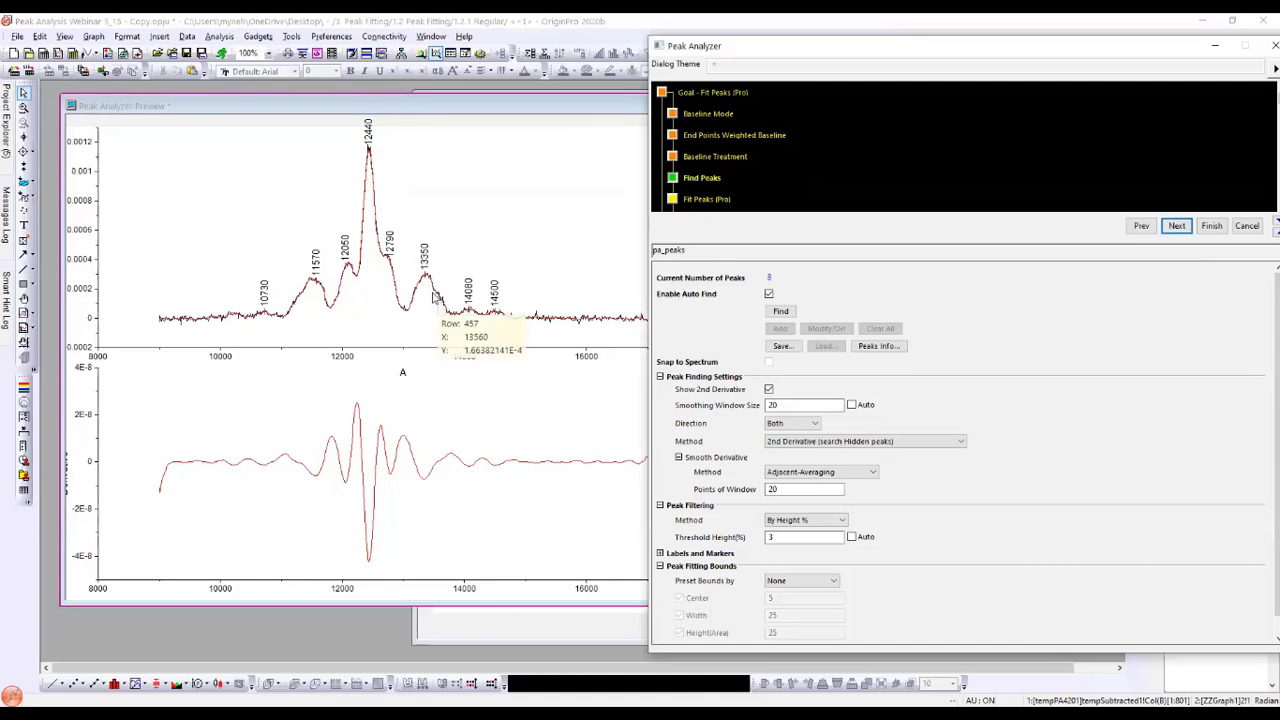
click(769, 294)
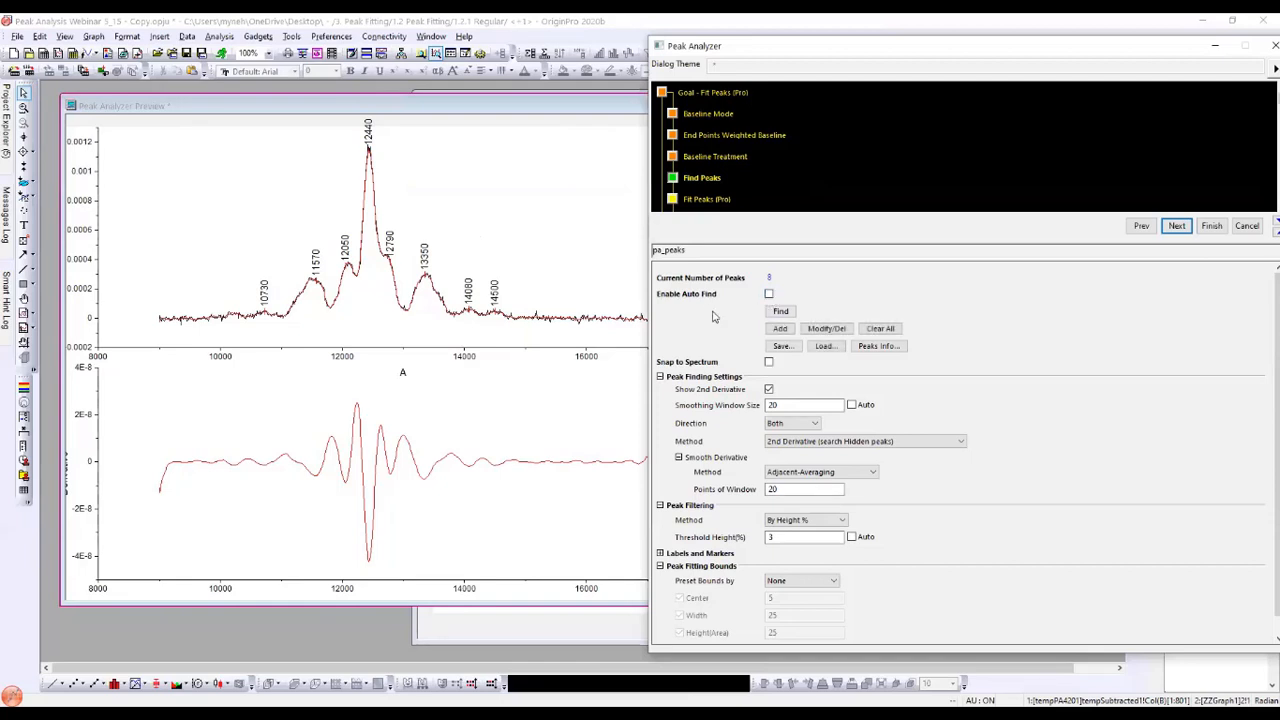
click(779, 330)
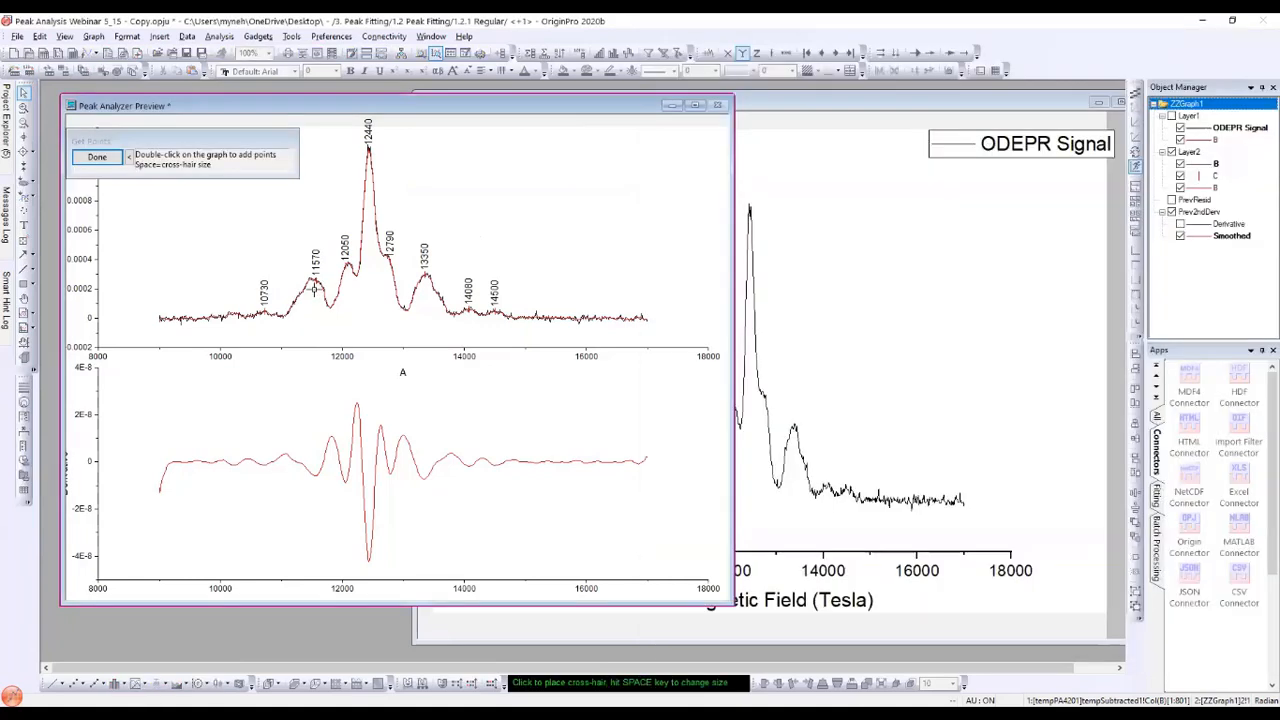
double_click(233, 312)
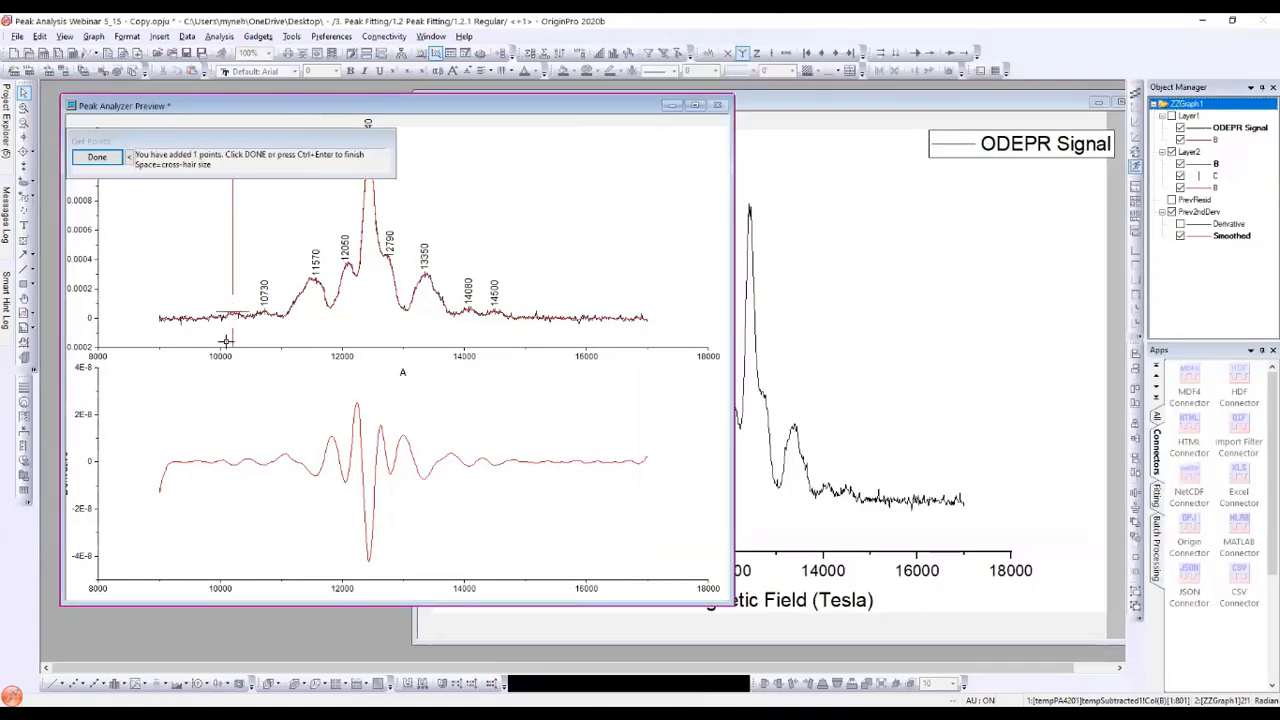
double_click(436, 290)
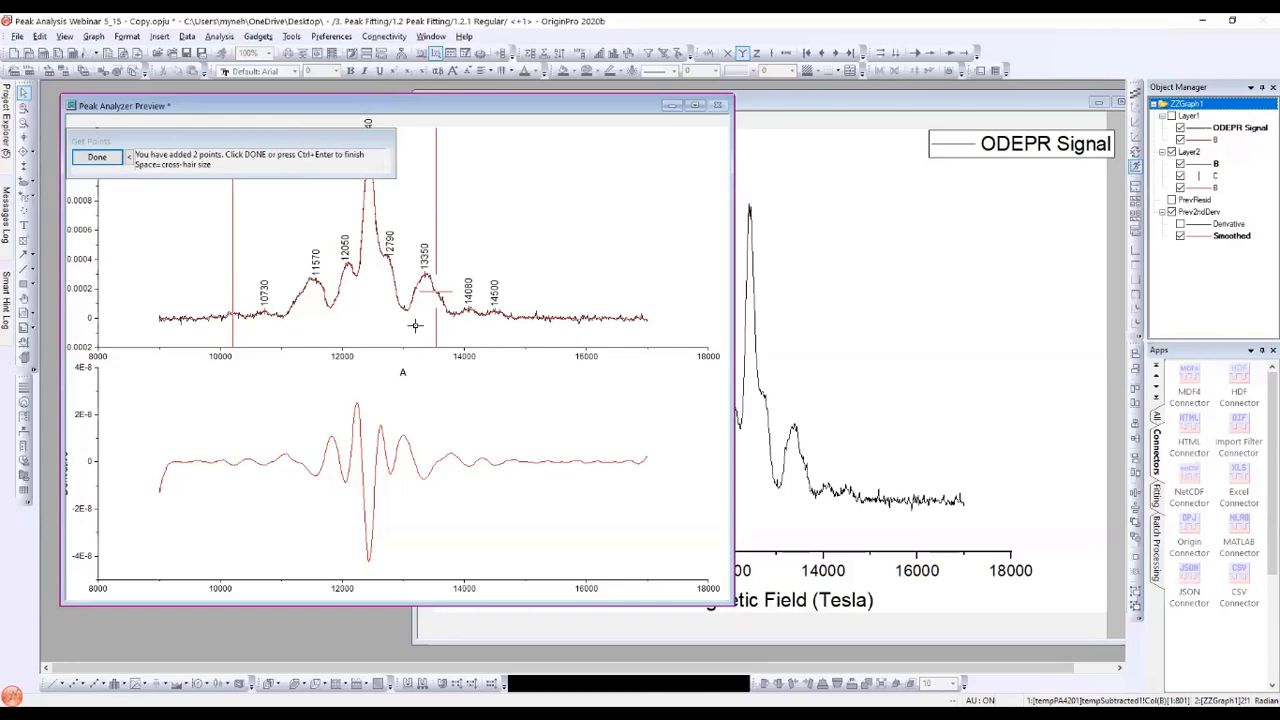
click(108, 160)
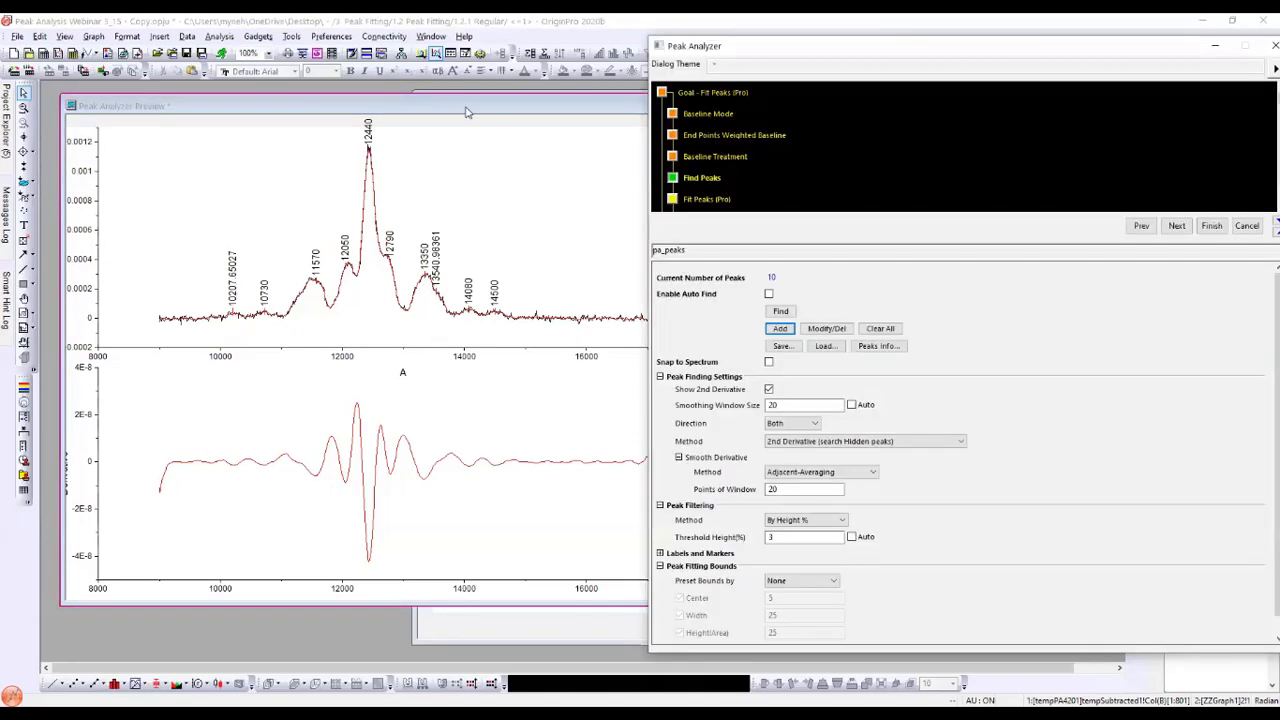
Step: Check the preset peak fitting bounds options, keep None and continue to the Fit Peaks (Pro) page
drag(466, 108, 460, 97)
drag(745, 51, 761, 40)
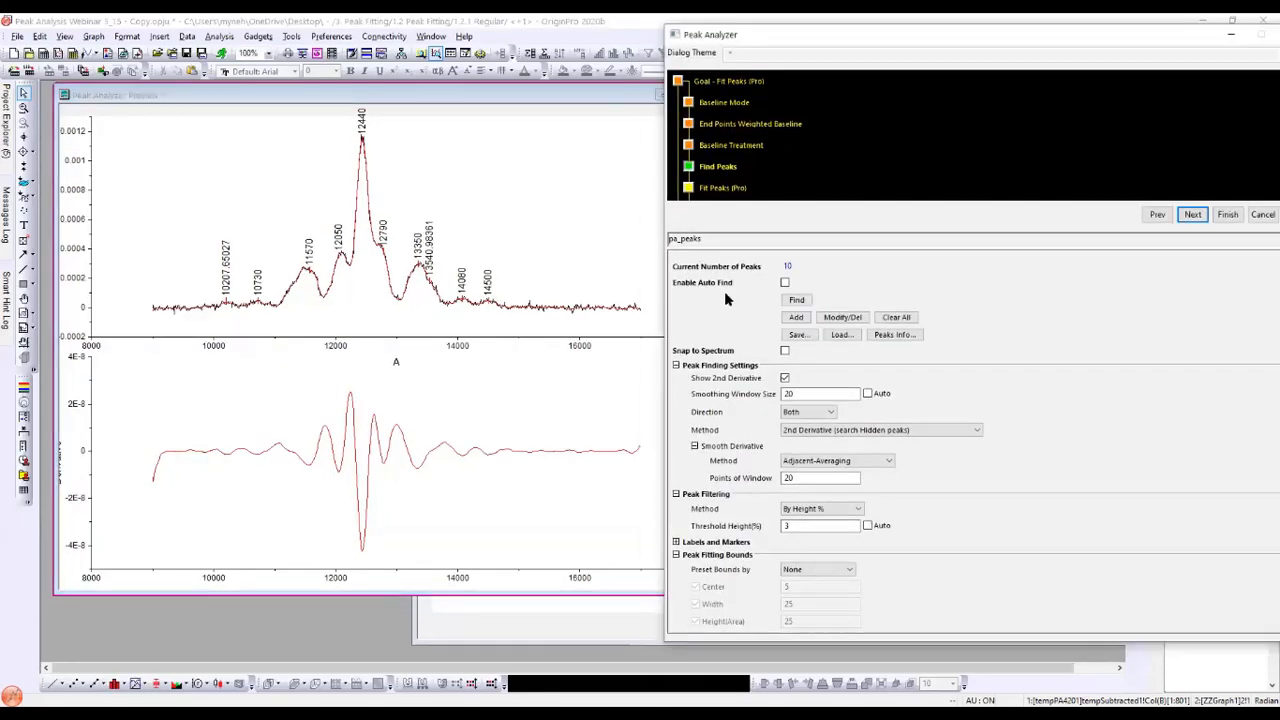
scroll(728, 447, down, 1)
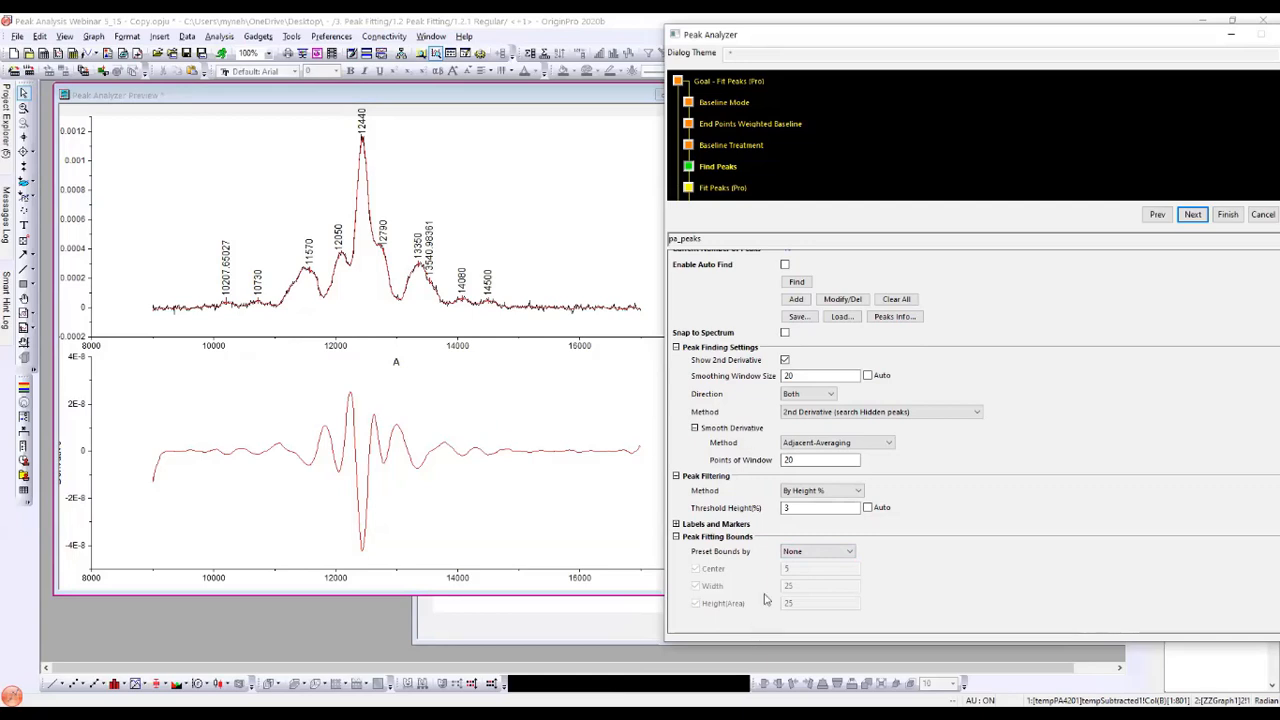
click(803, 554)
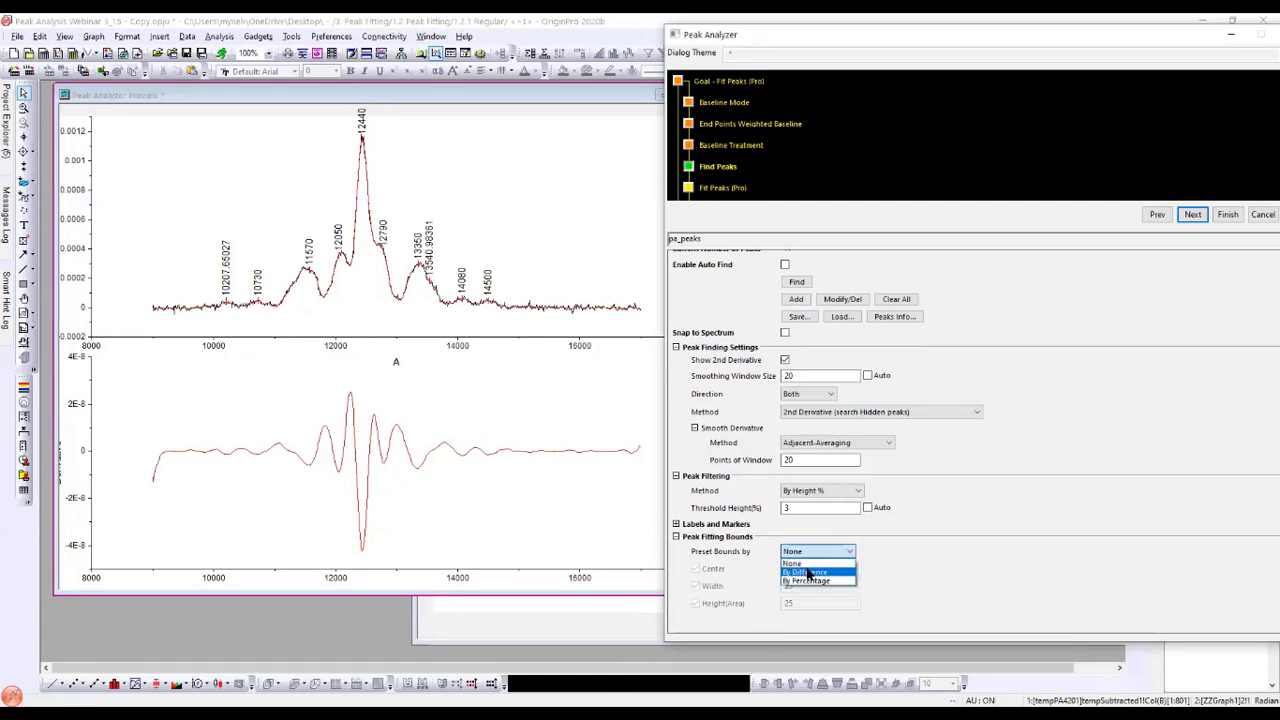
click(724, 585)
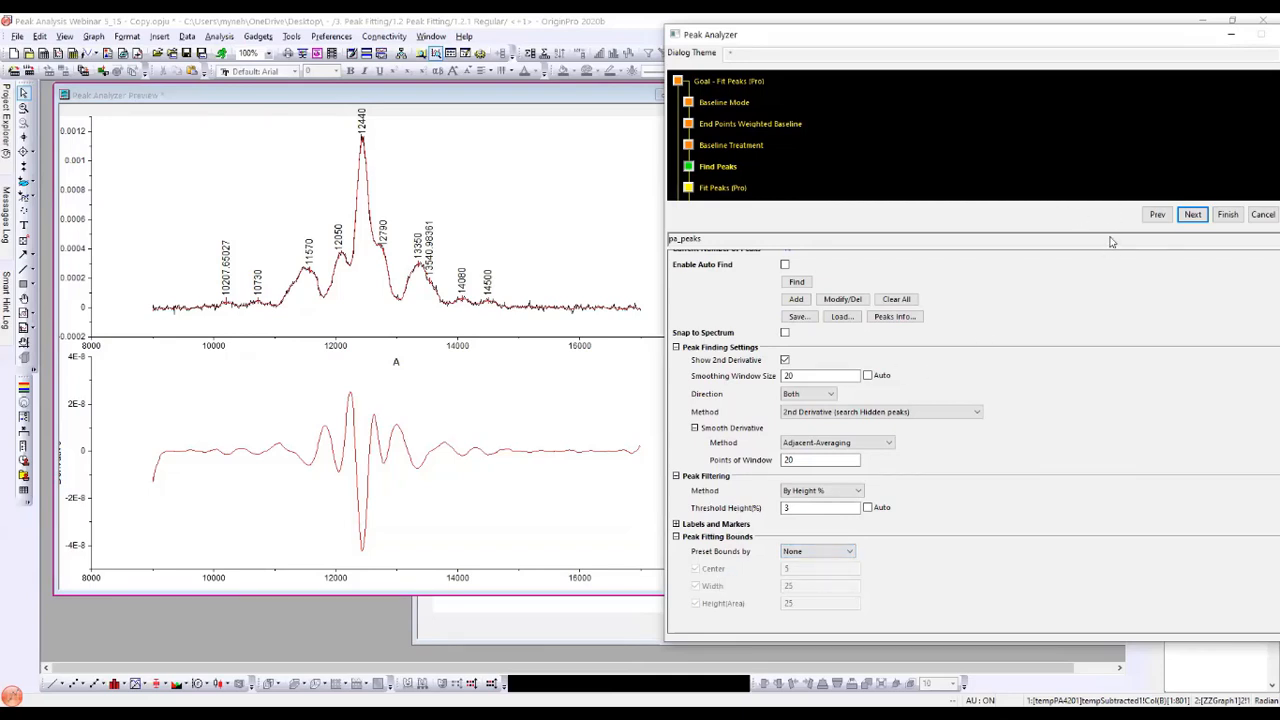
click(1188, 216)
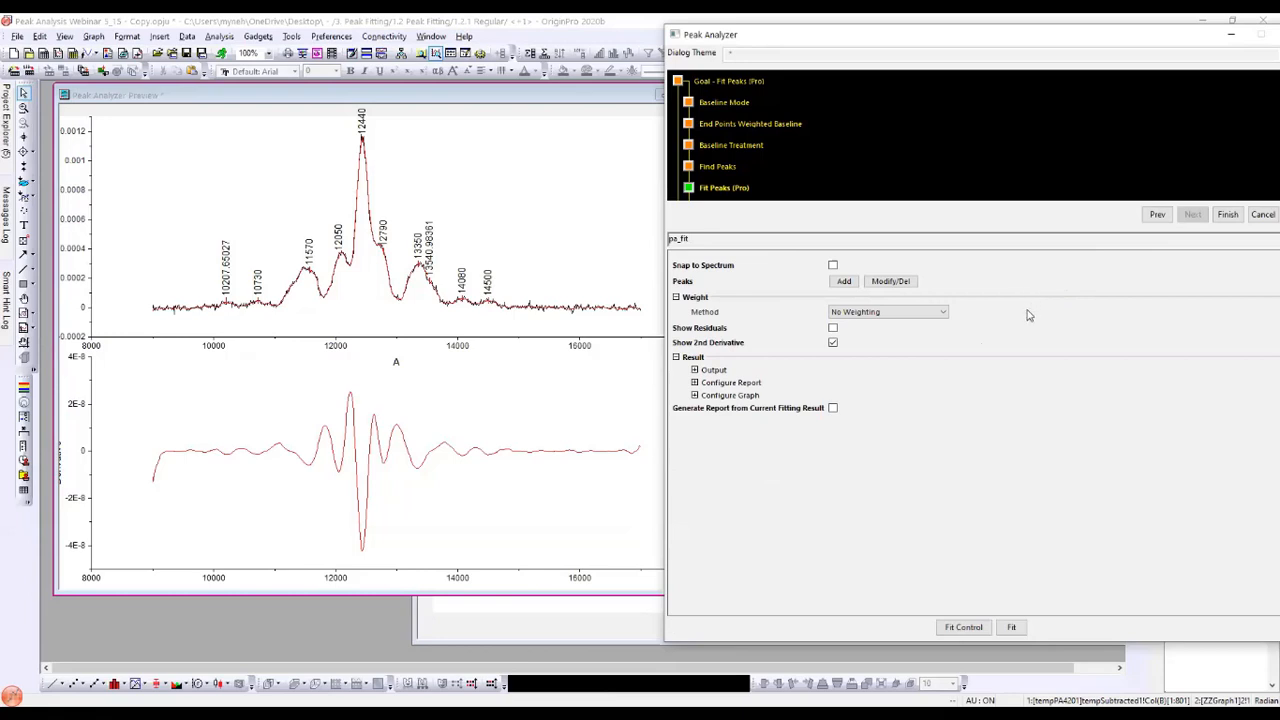
drag(881, 41, 869, 41)
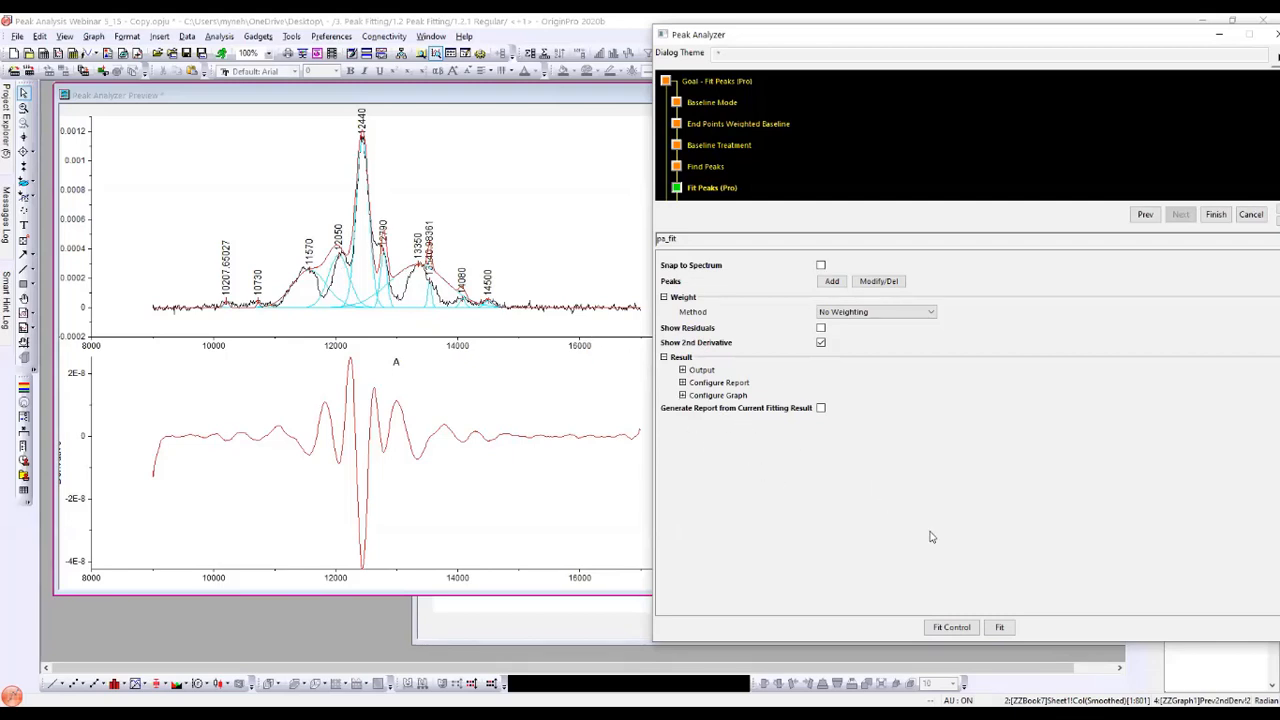
Step: Open the Peak Fit Parameters dialog, shorten its parameter list, expand the Messages pane and enlarge the dialog beside the preview
click(950, 627)
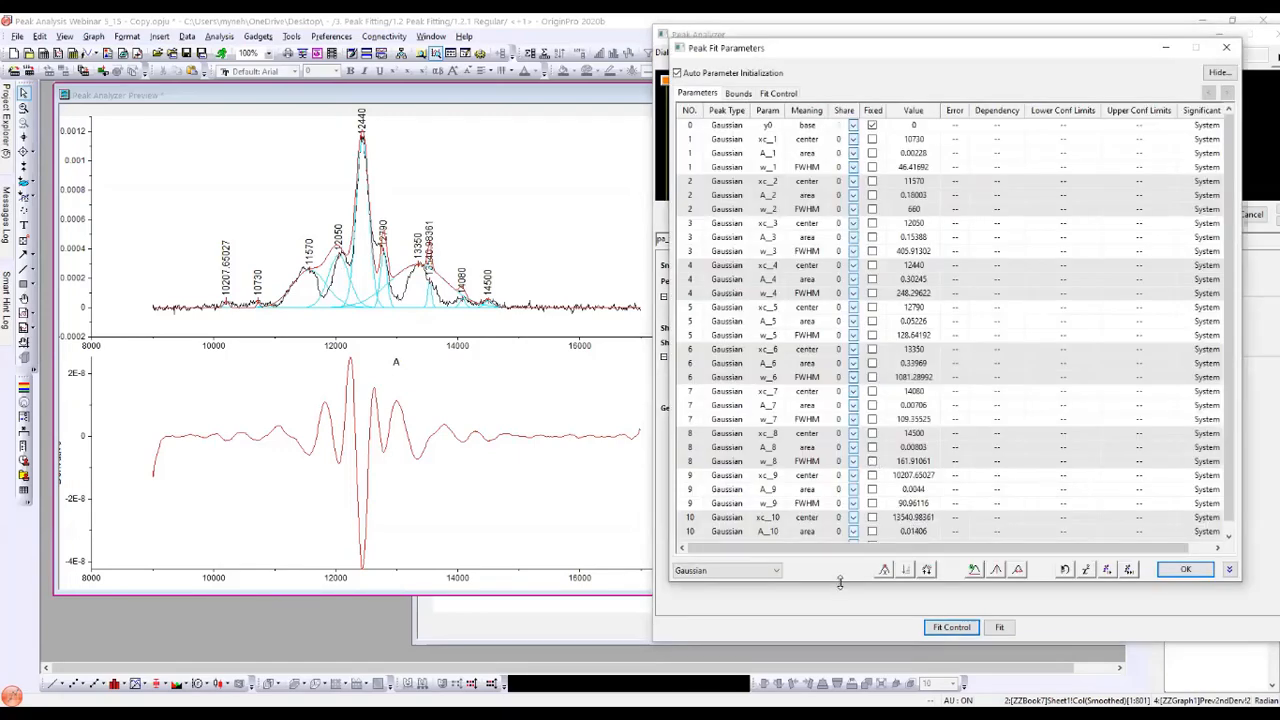
drag(840, 583, 840, 345)
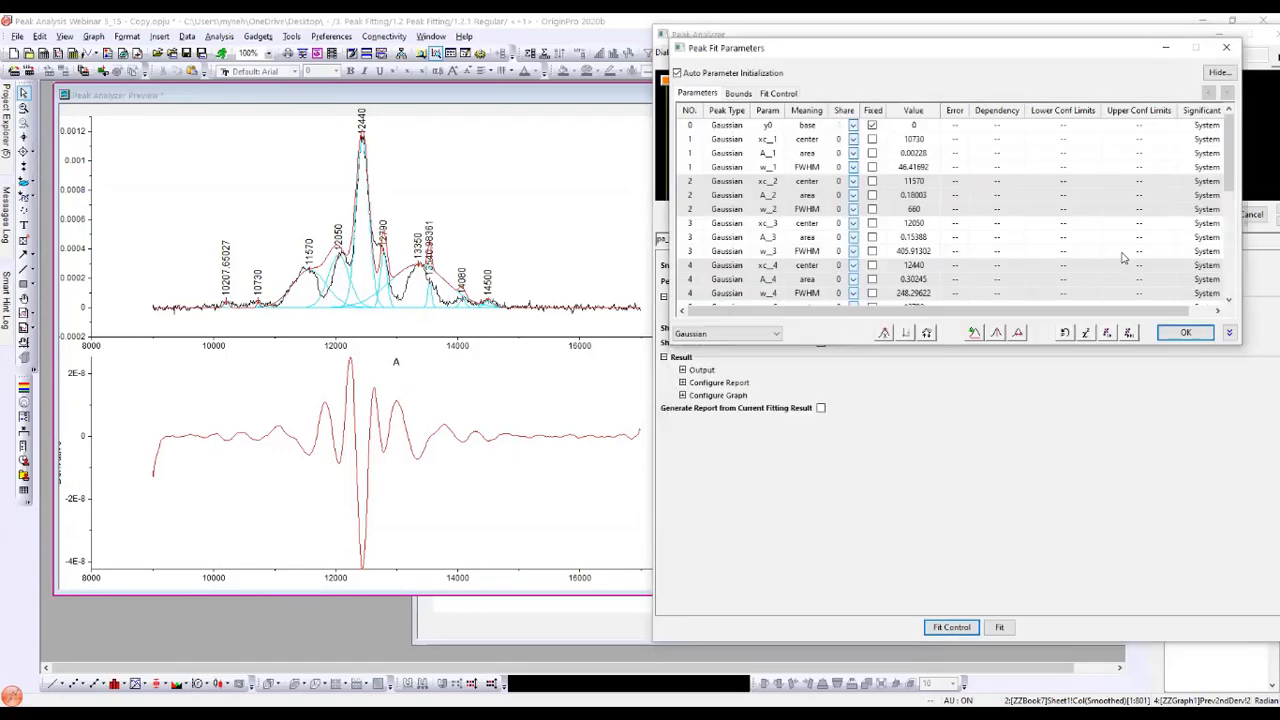
click(1229, 333)
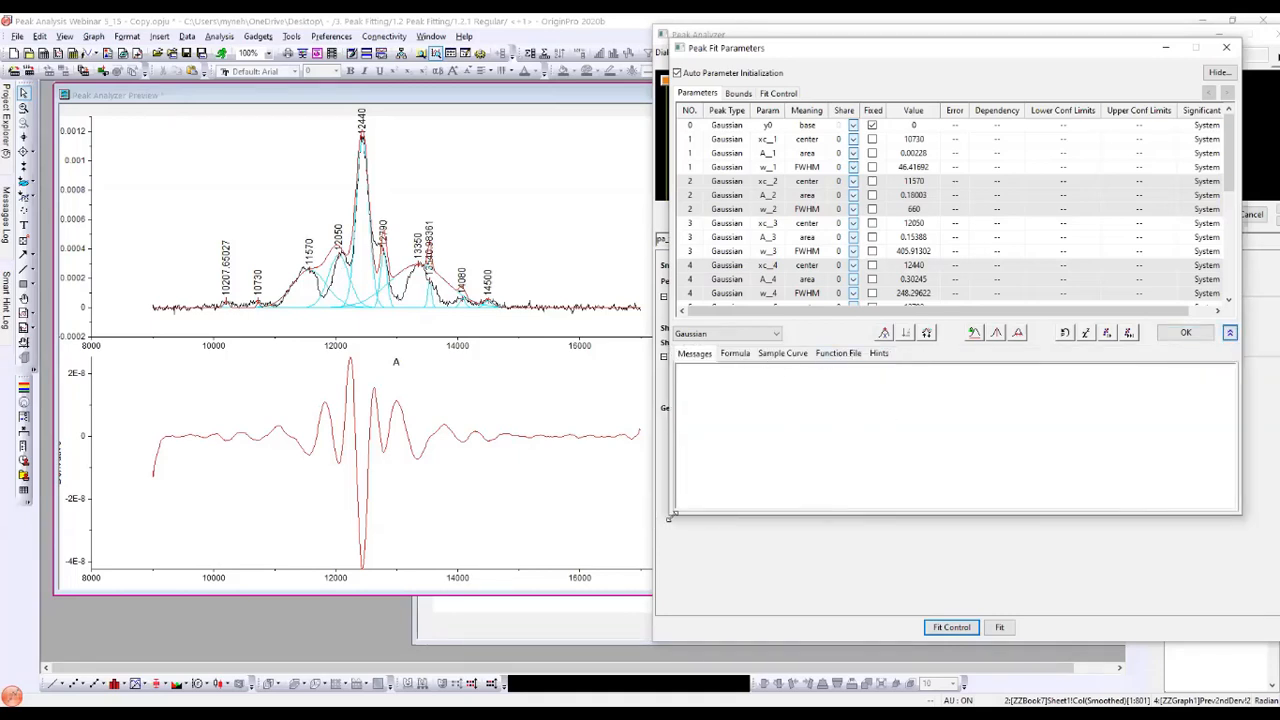
drag(672, 516, 653, 668)
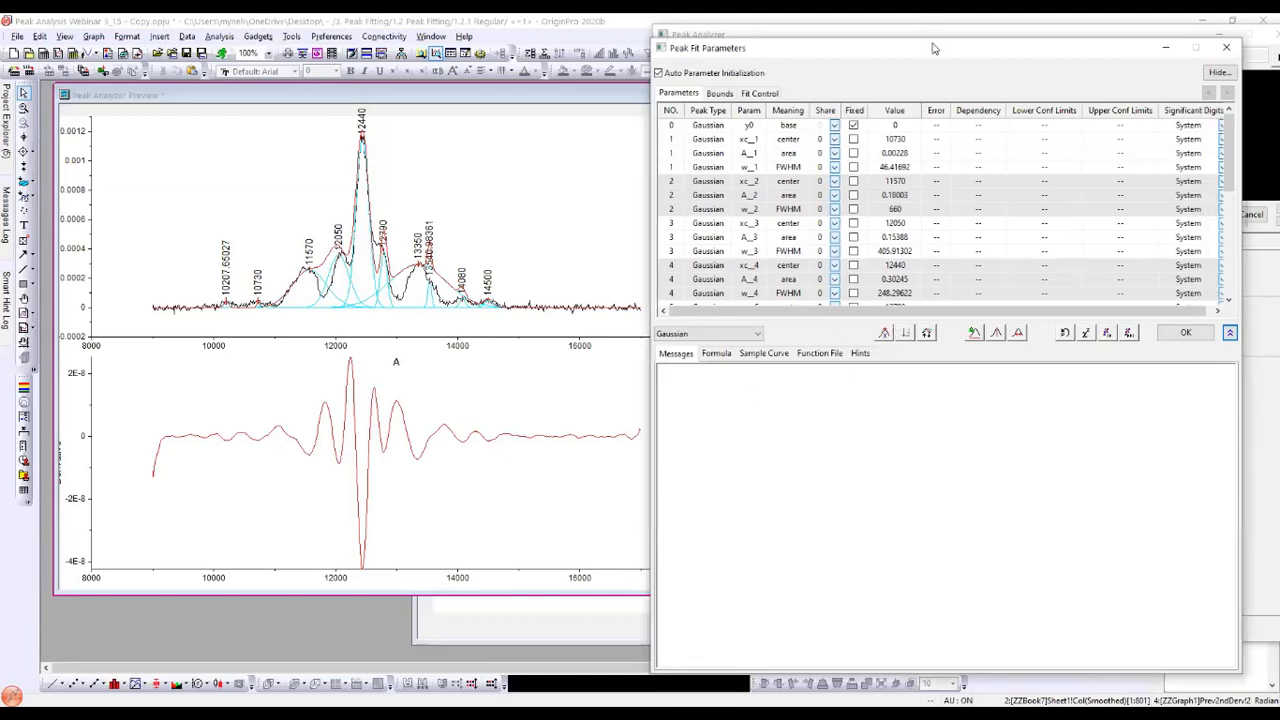
drag(938, 51, 952, 52)
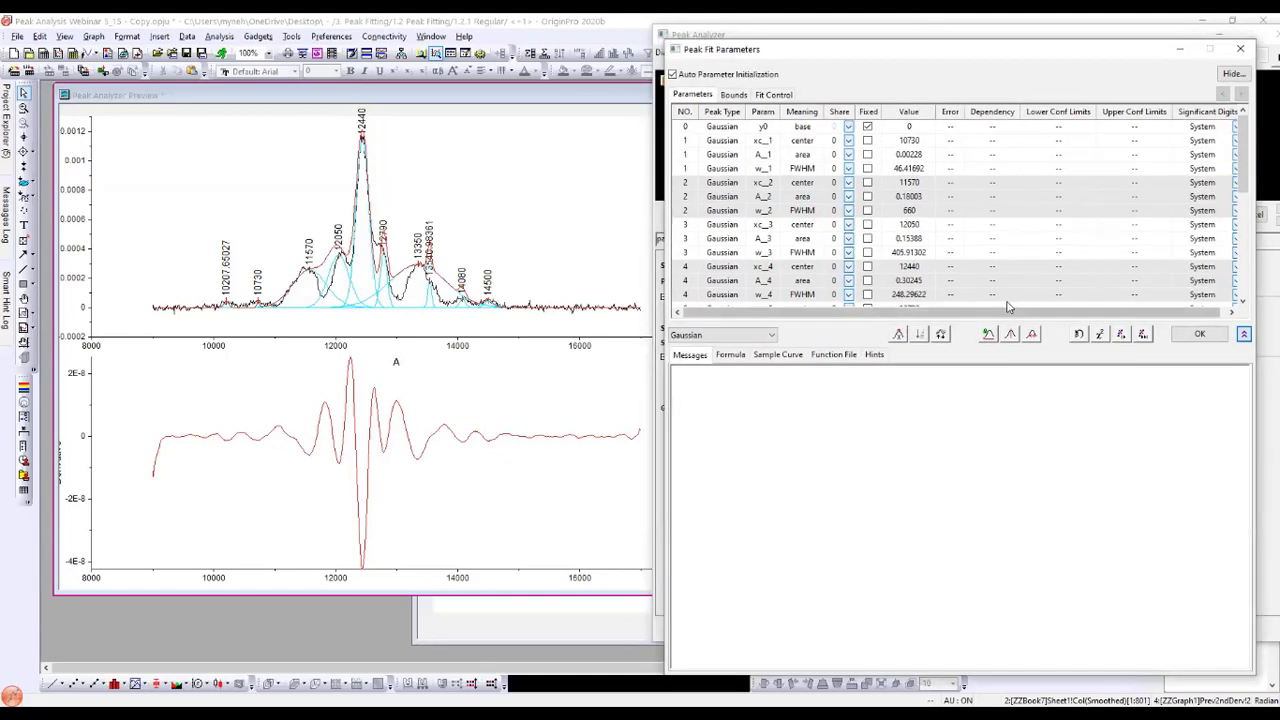
Step: Switch the preview's peak labels to peak numbers and sort all peaks by Center in Ascending order
click(898, 336)
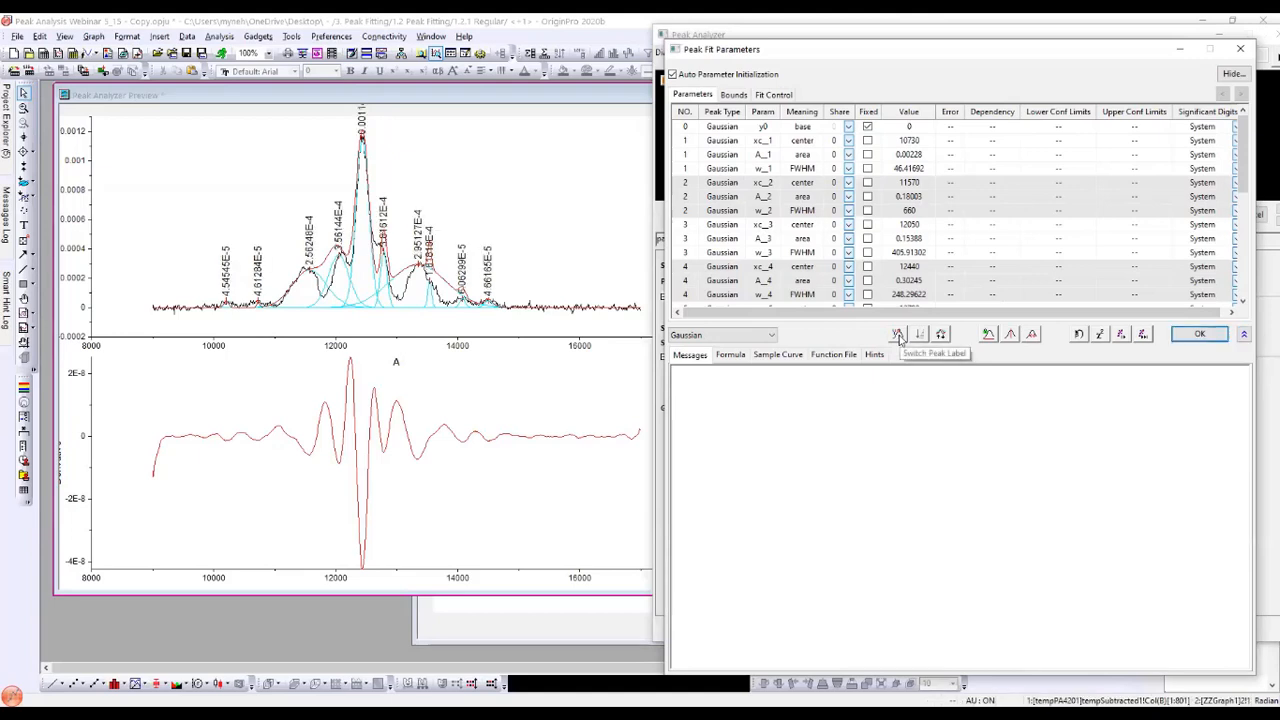
click(898, 336)
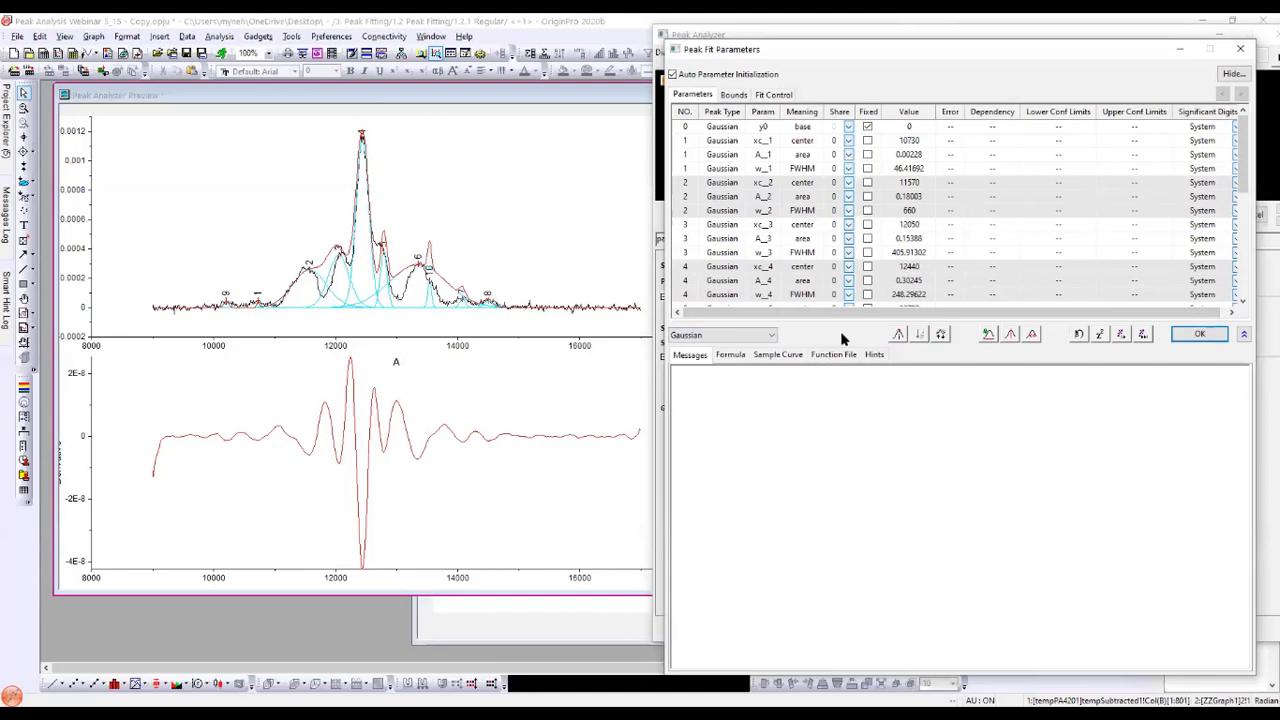
click(941, 338)
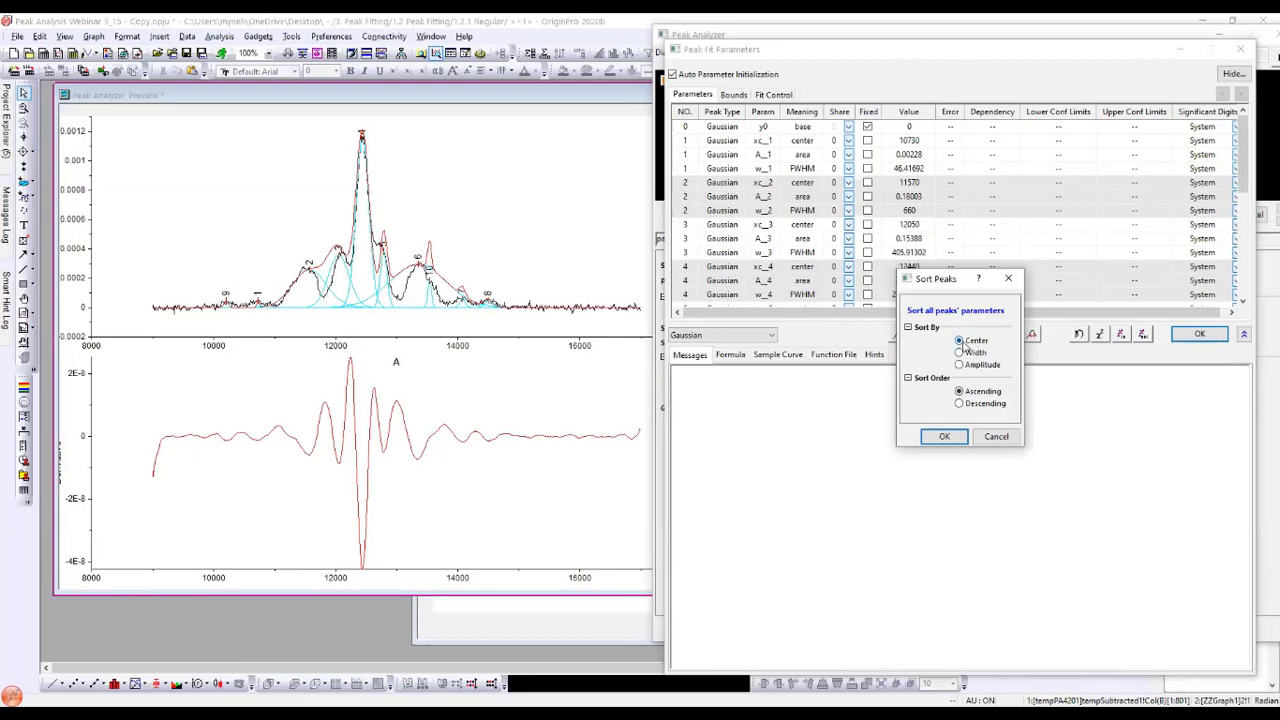
click(946, 437)
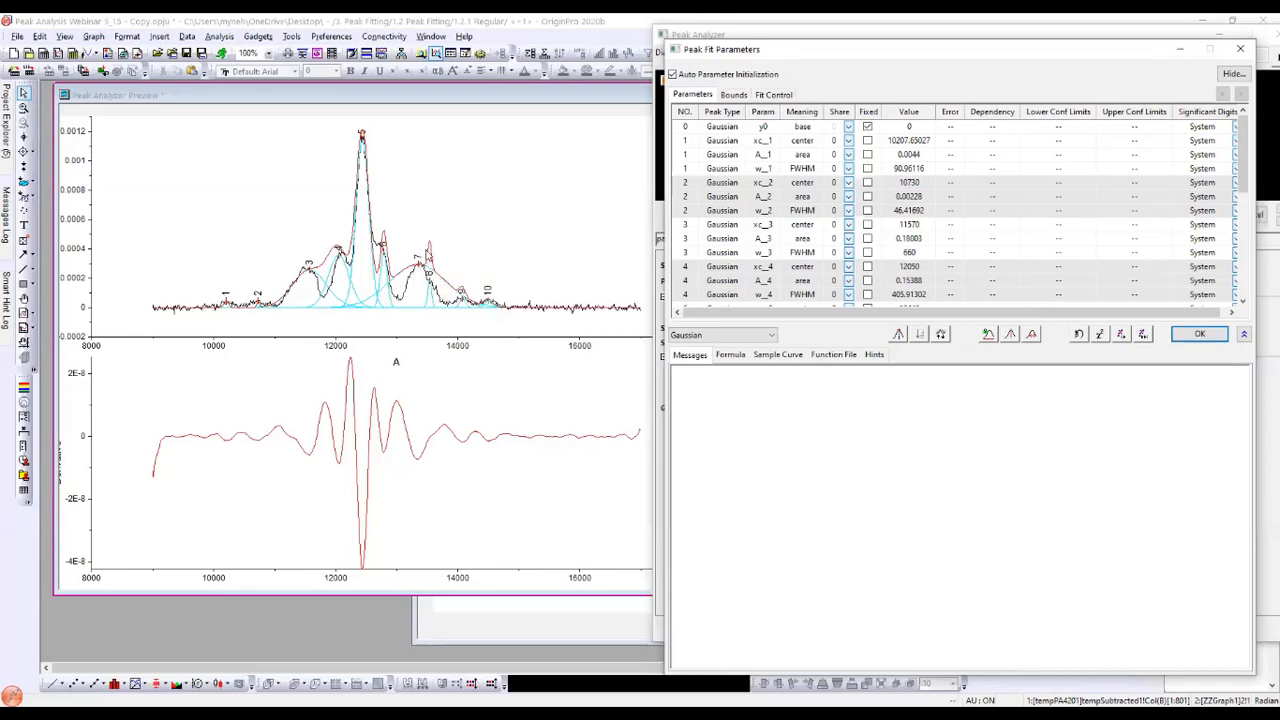
Step: Collapse the Messages pane, enlarge the parameter list and set the area of peak 7 to 0.16
click(1244, 334)
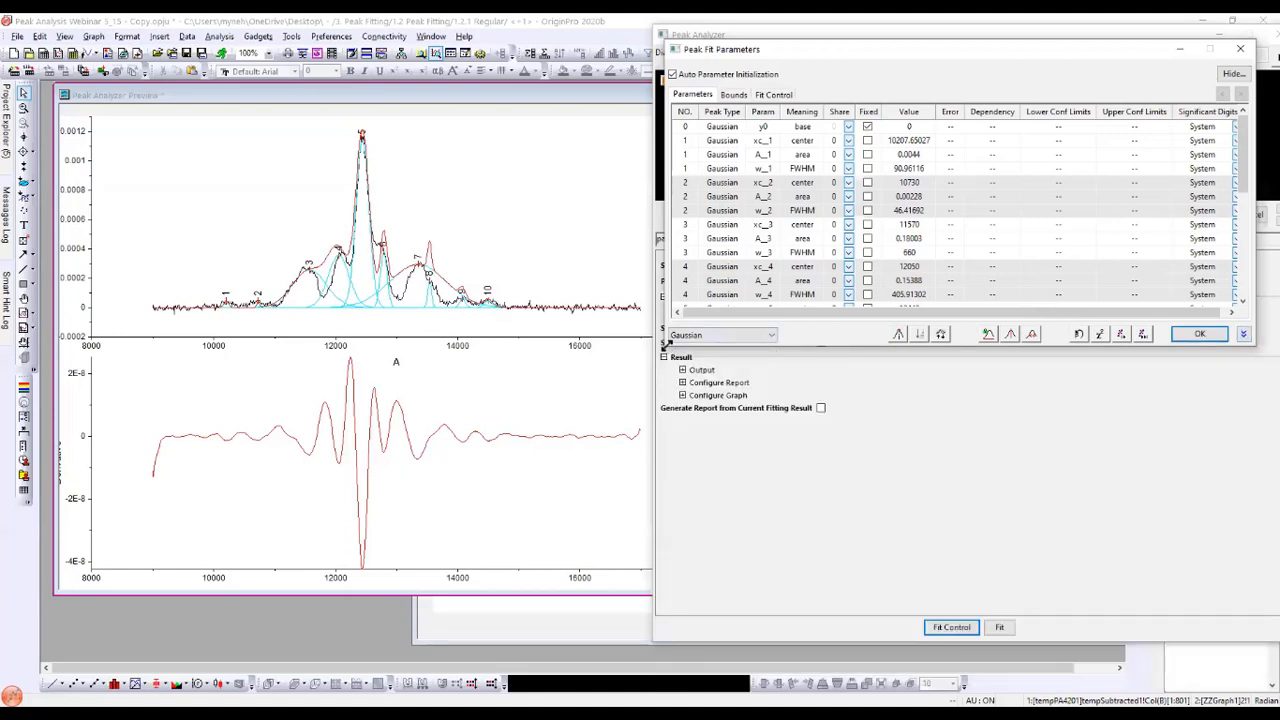
drag(667, 345, 641, 490)
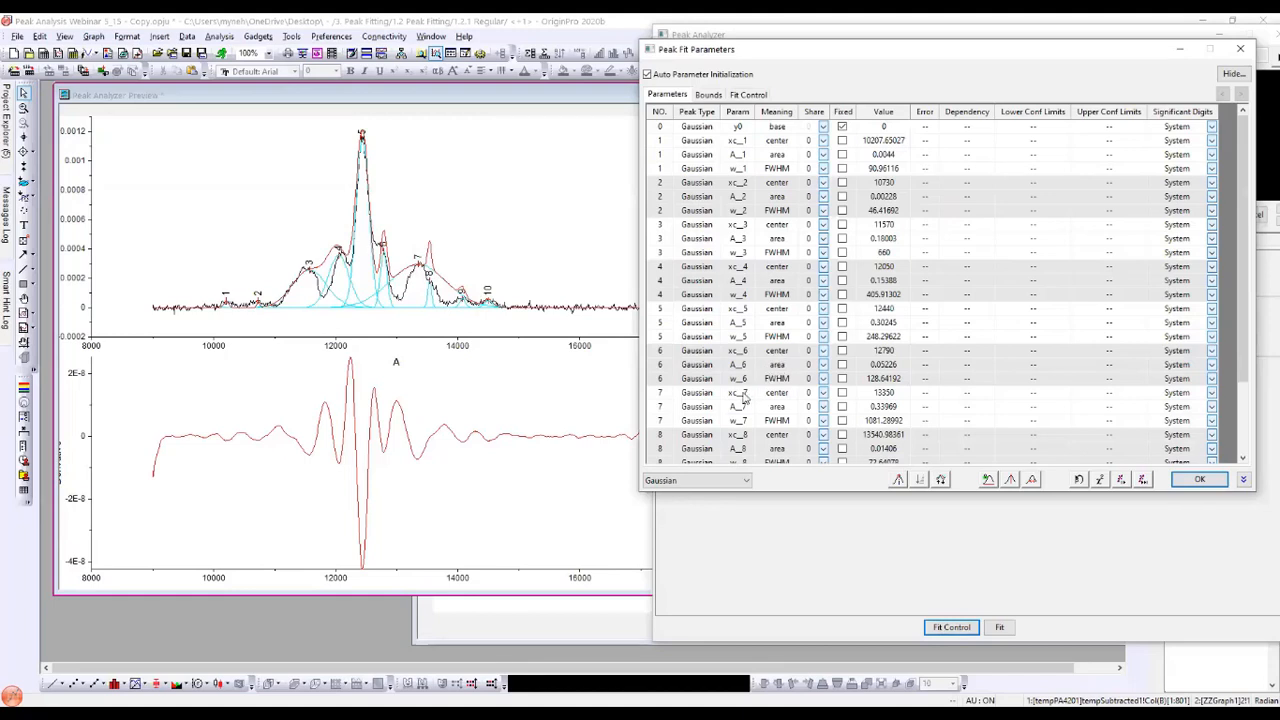
scroll(762, 368, down, 1)
scroll(762, 368, down, 1)
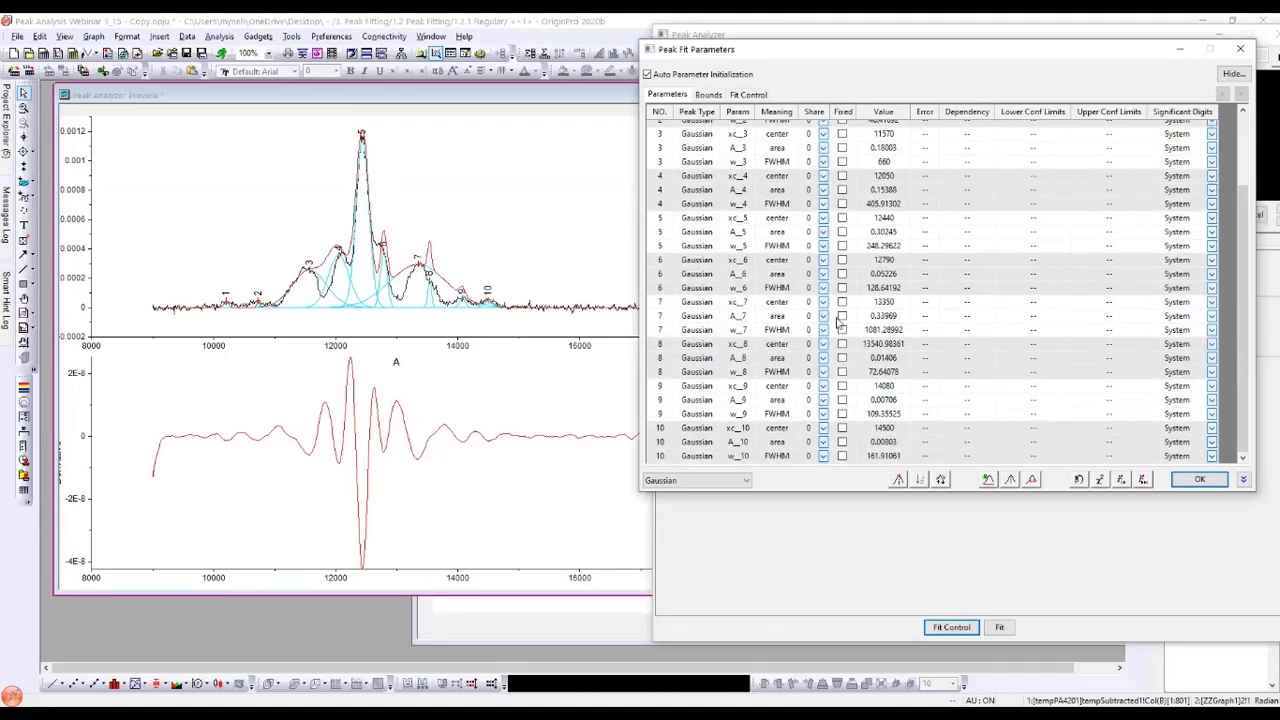
click(884, 318)
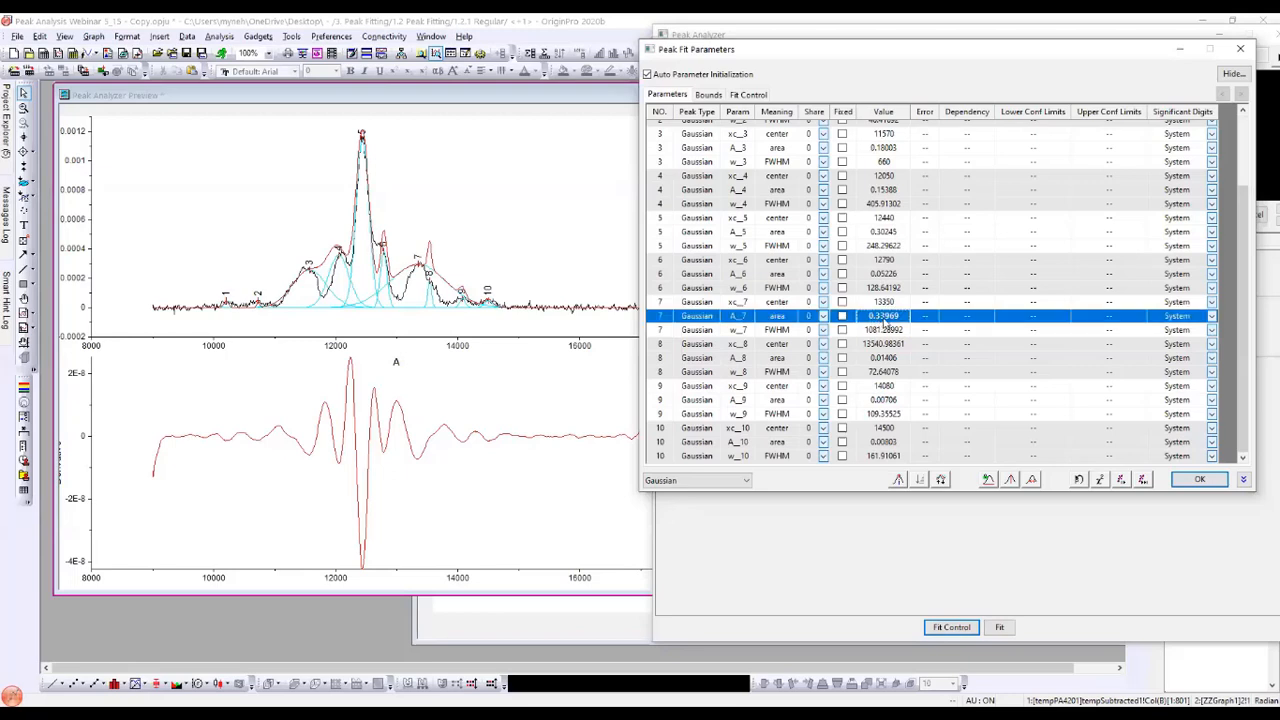
click(876, 318)
drag(868, 318, 898, 318)
text(16)
click(878, 345)
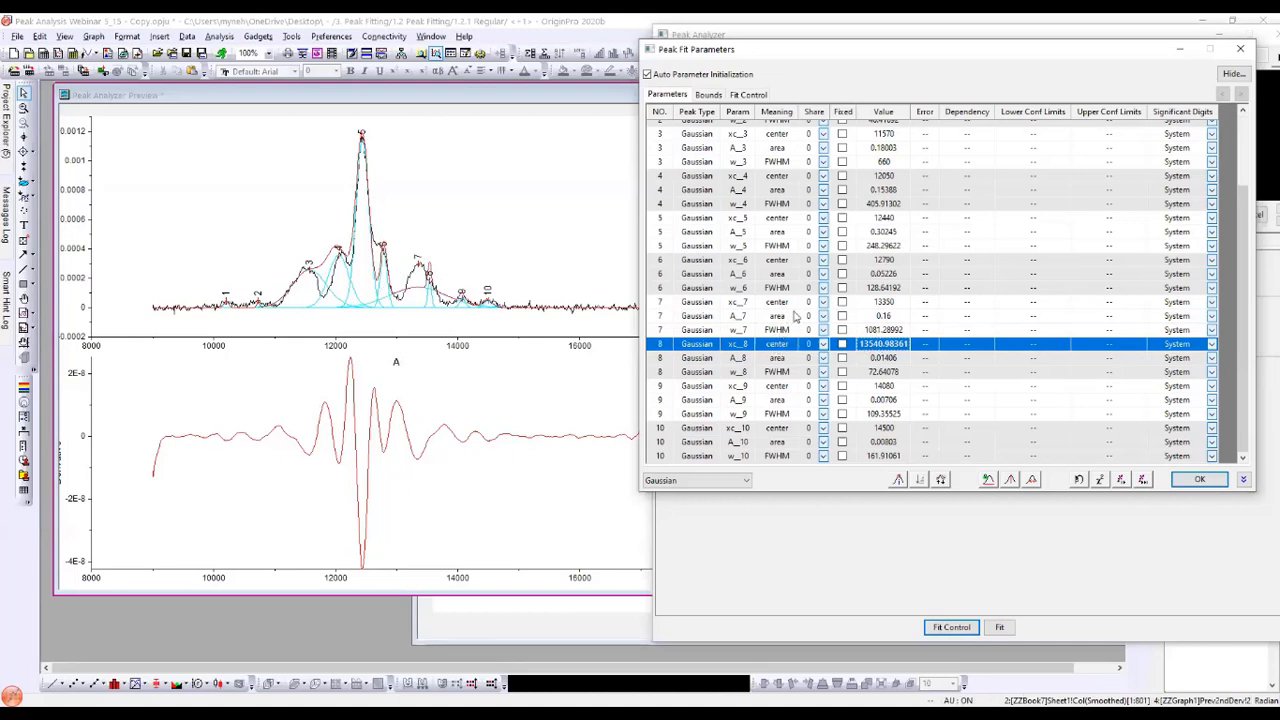
Step: Set the FWHM of peak 7 to 500 in the parameter list
click(879, 330)
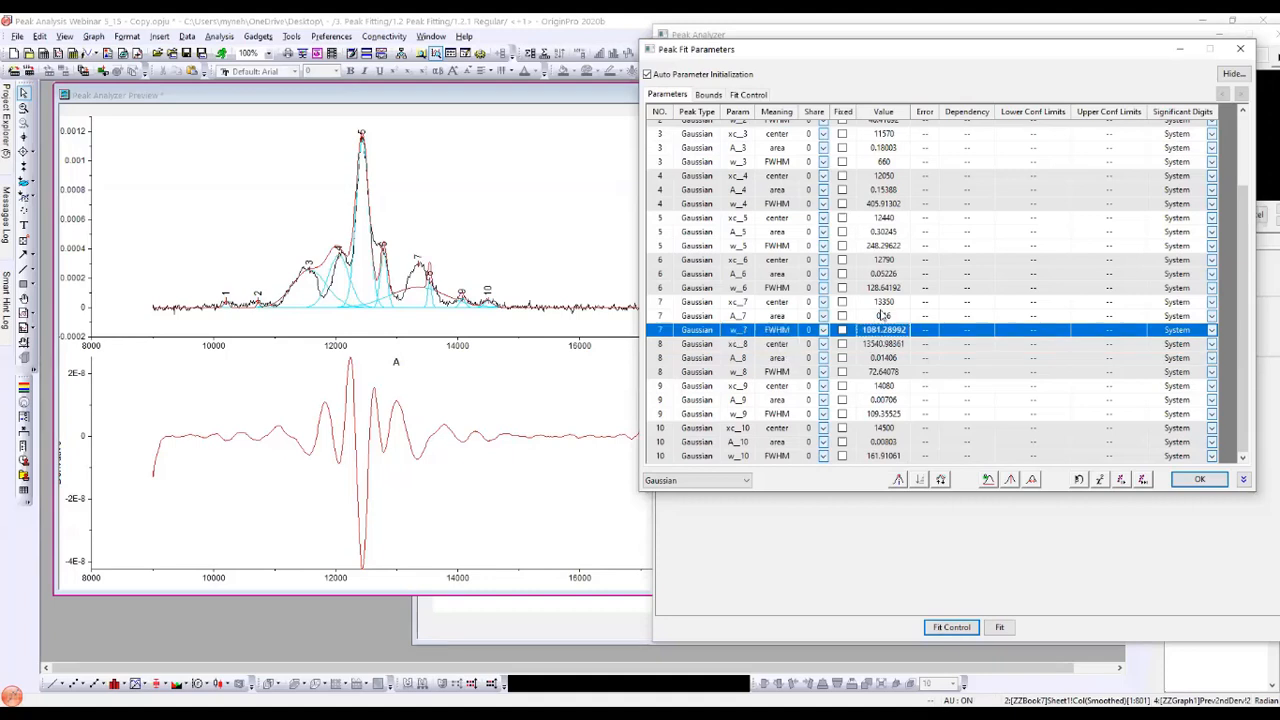
click(886, 316)
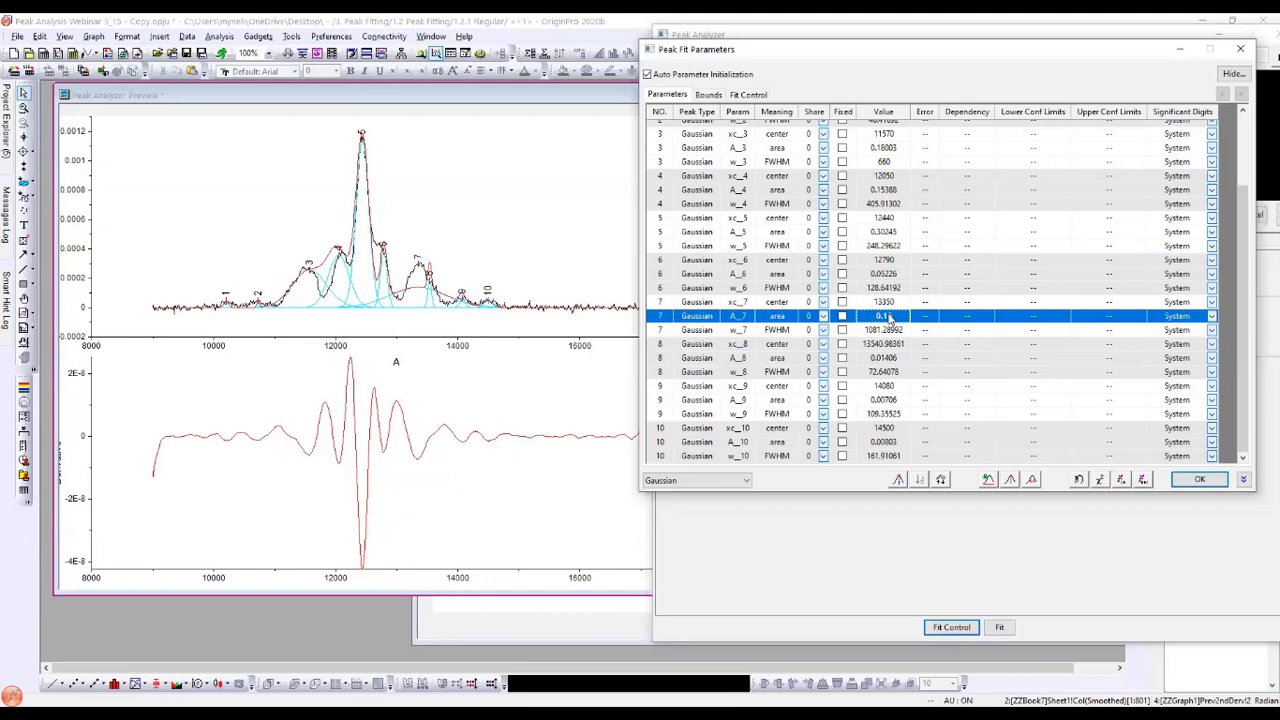
double_click(882, 329)
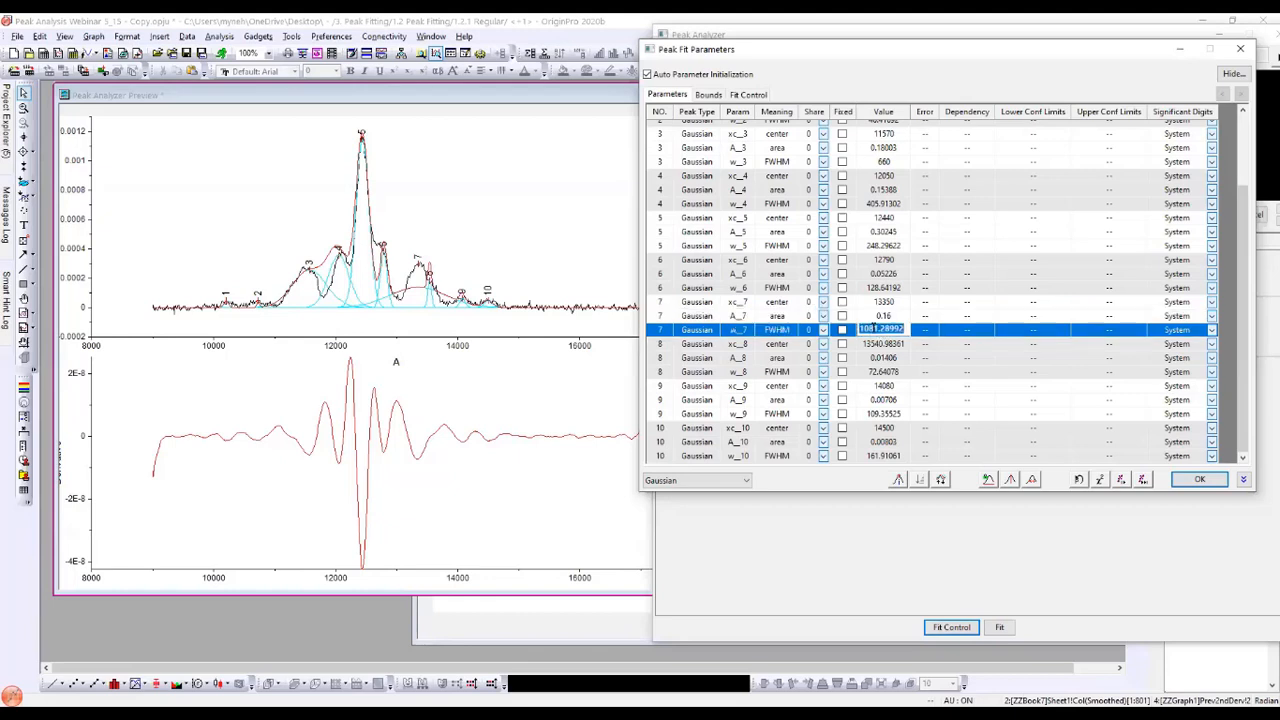
text(500)
click(878, 350)
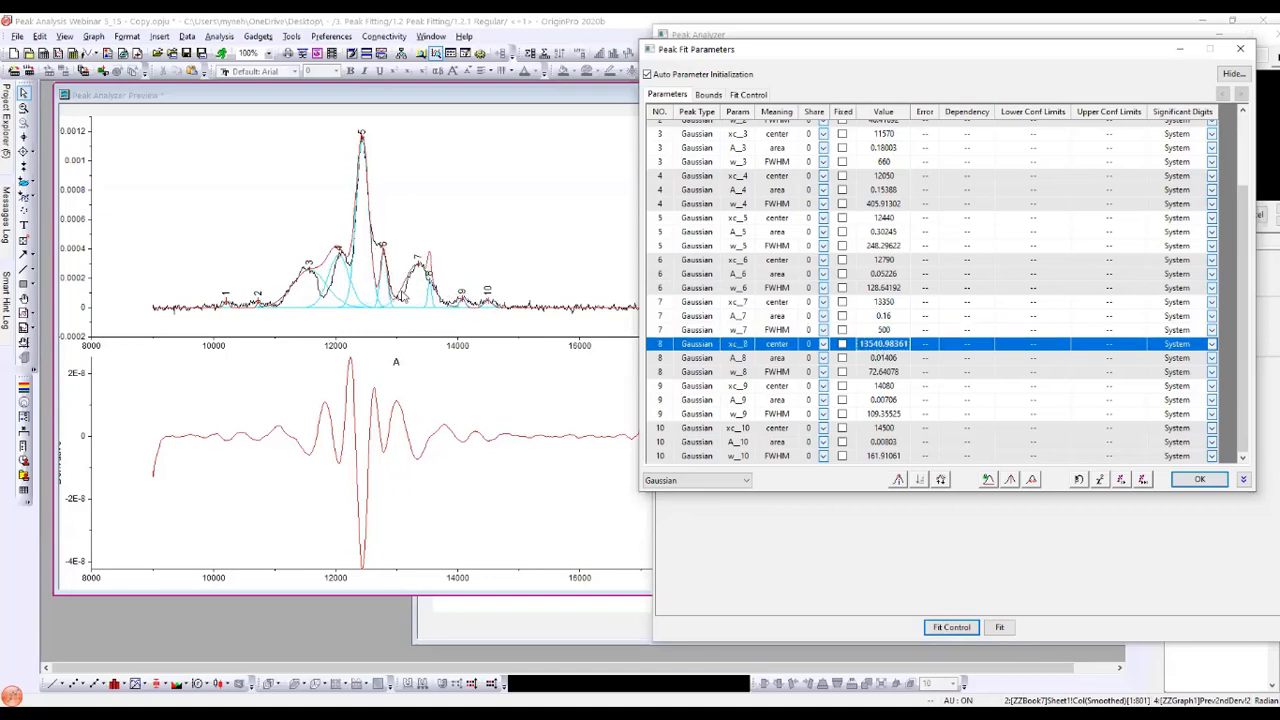
mouse_move(438, 303)
Step: Set the area of peak 8 to 0.007 in the parameter list
click(884, 374)
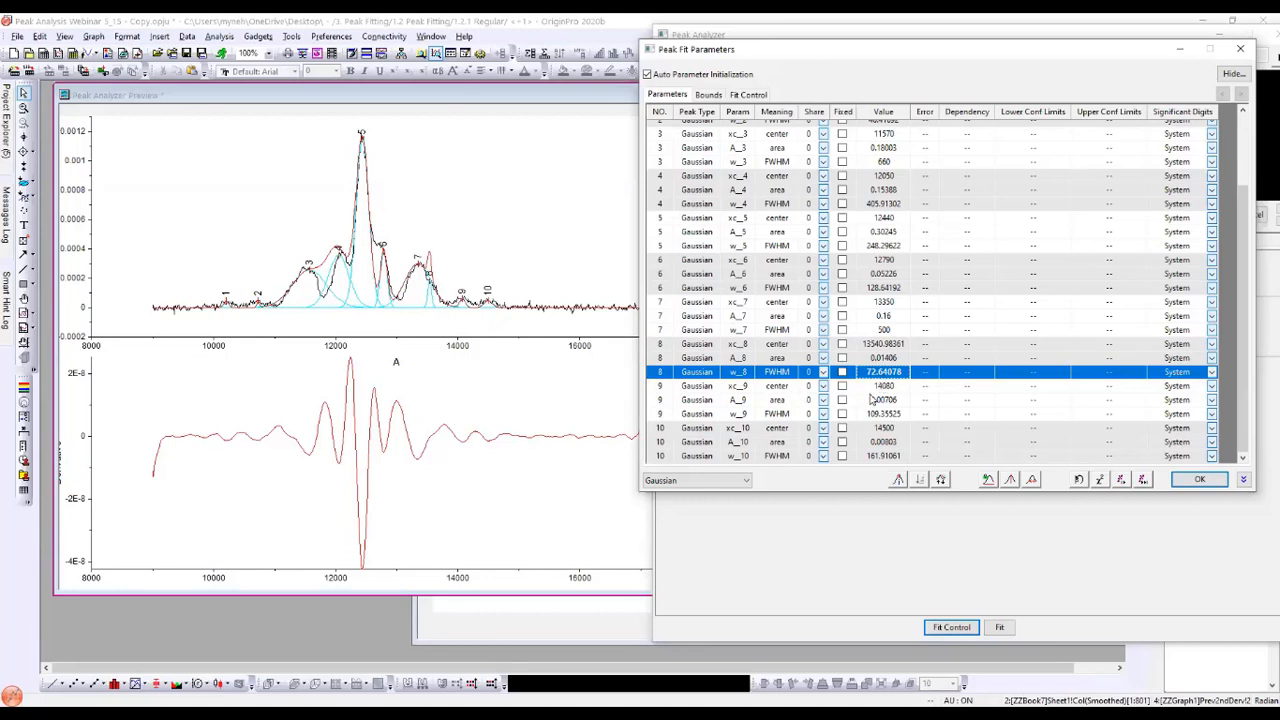
click(886, 359)
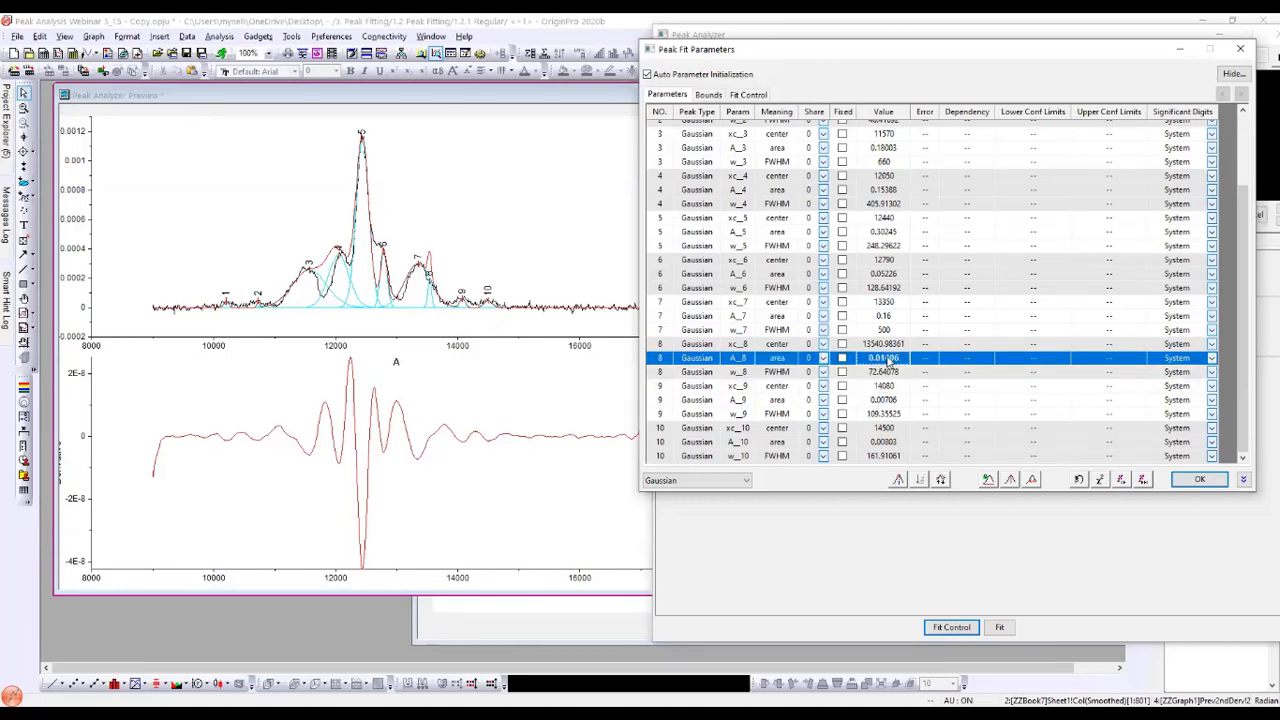
text(0.07)
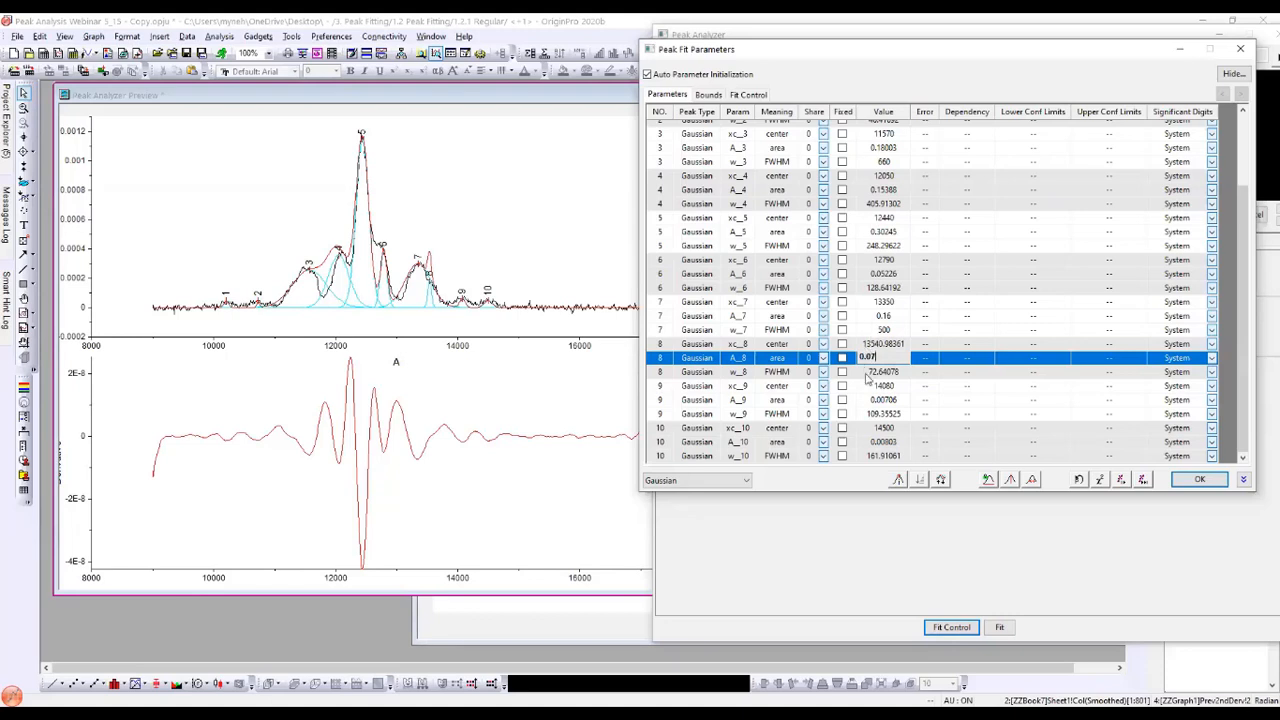
click(880, 373)
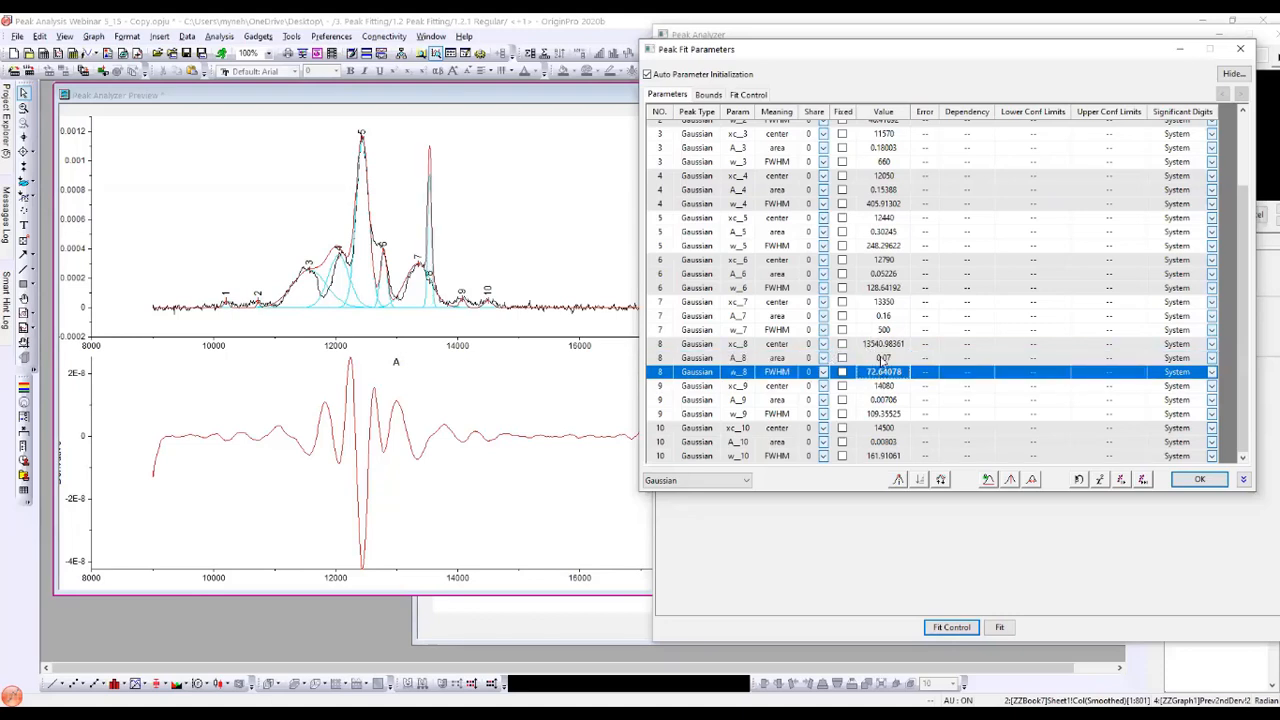
click(882, 358)
text(0)
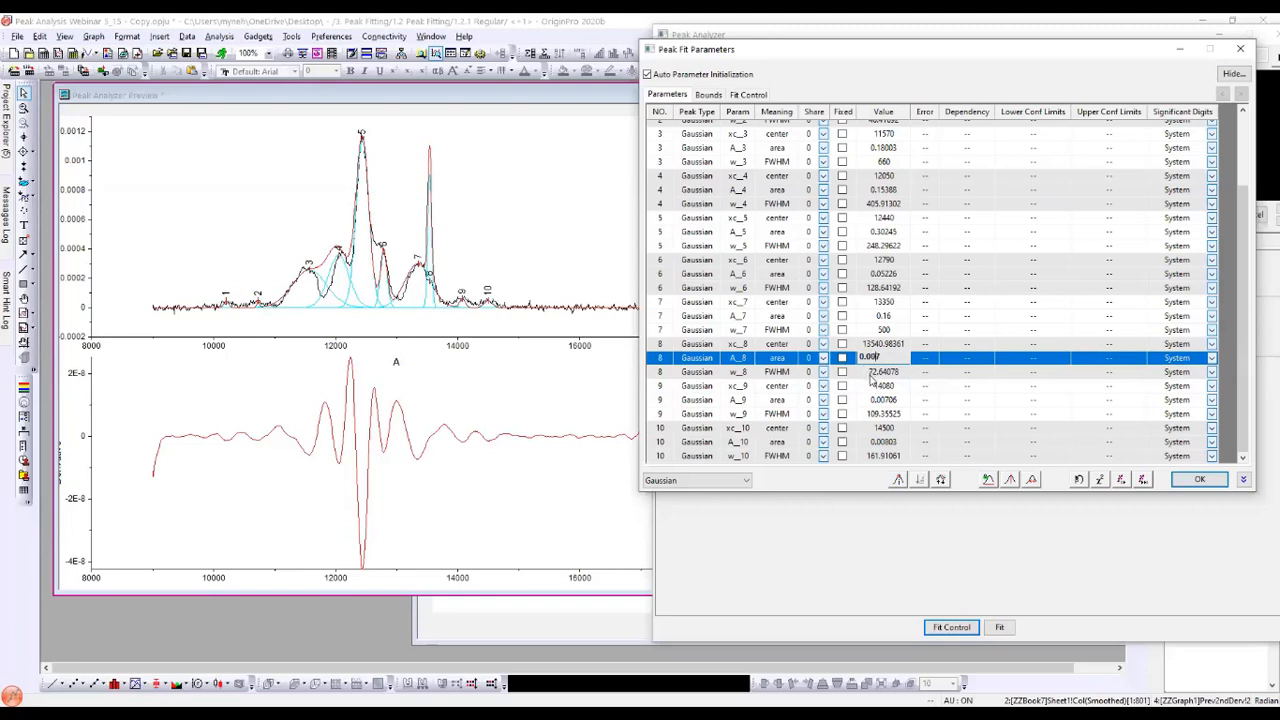
click(877, 374)
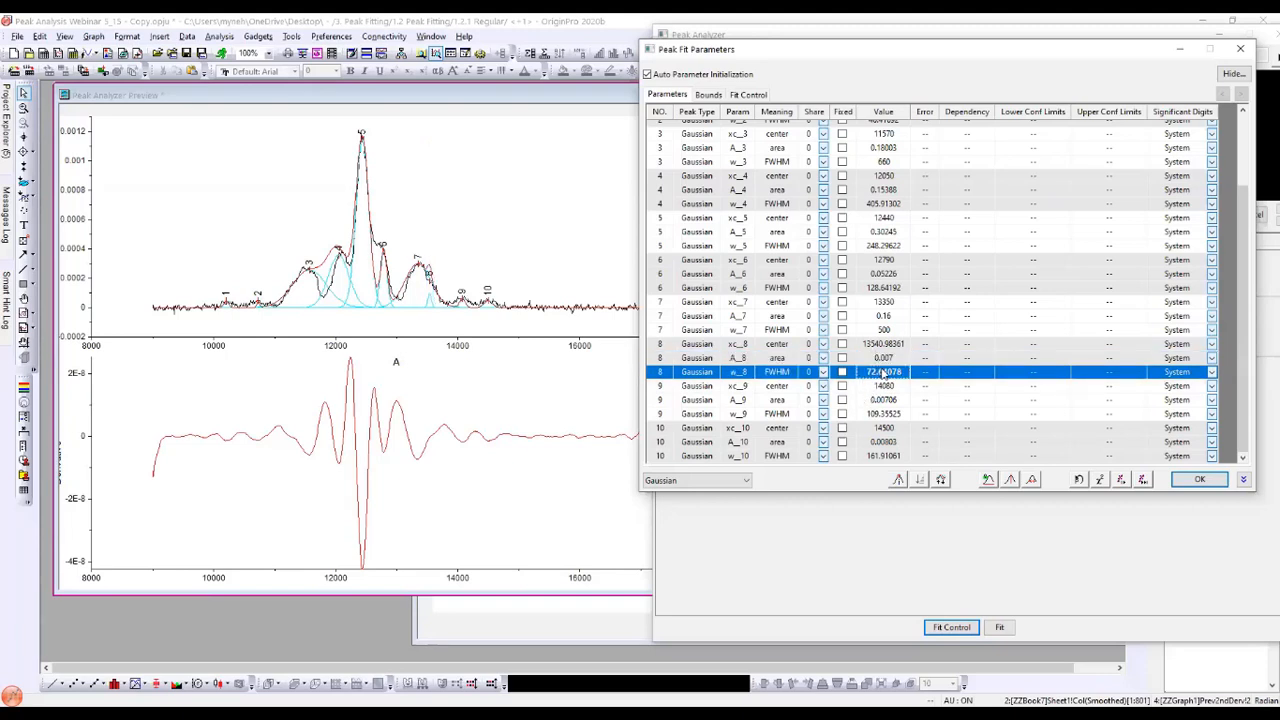
click(885, 387)
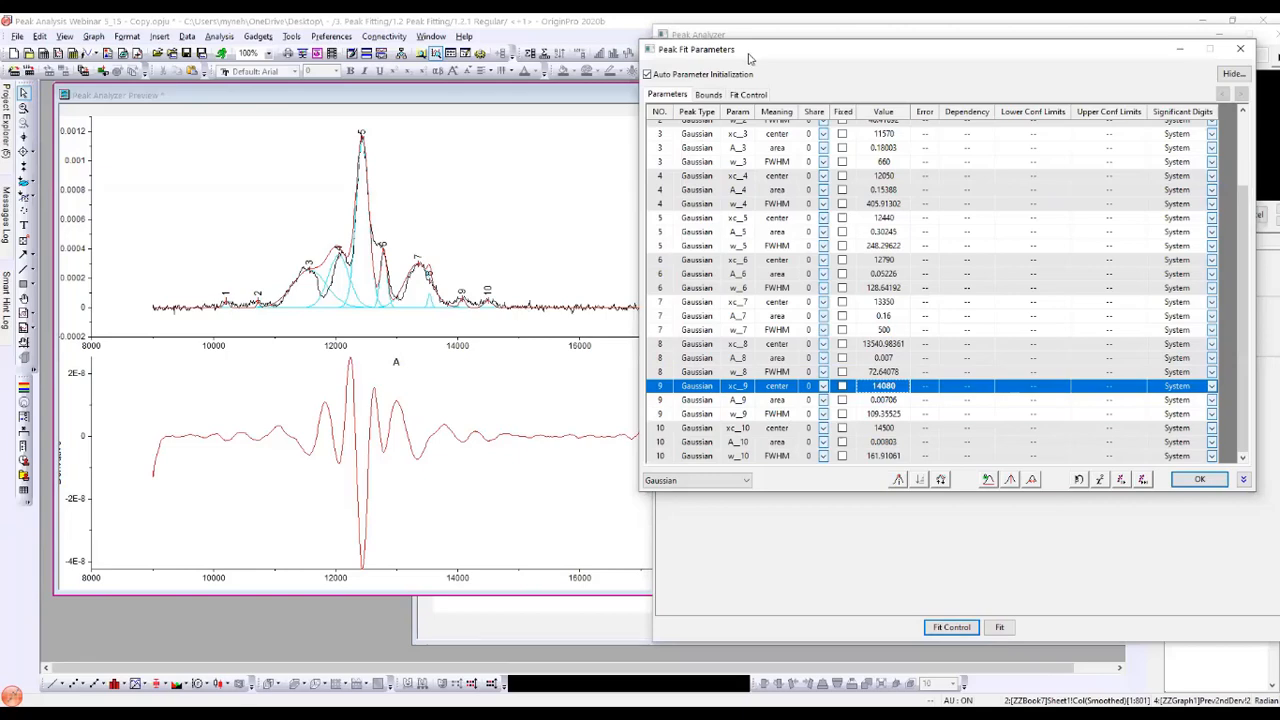
Step: Reposition the Peak Fit Parameters dialog and enlarge it until the parameters of all ten peaks fit without scrolling
drag(757, 56, 759, 61)
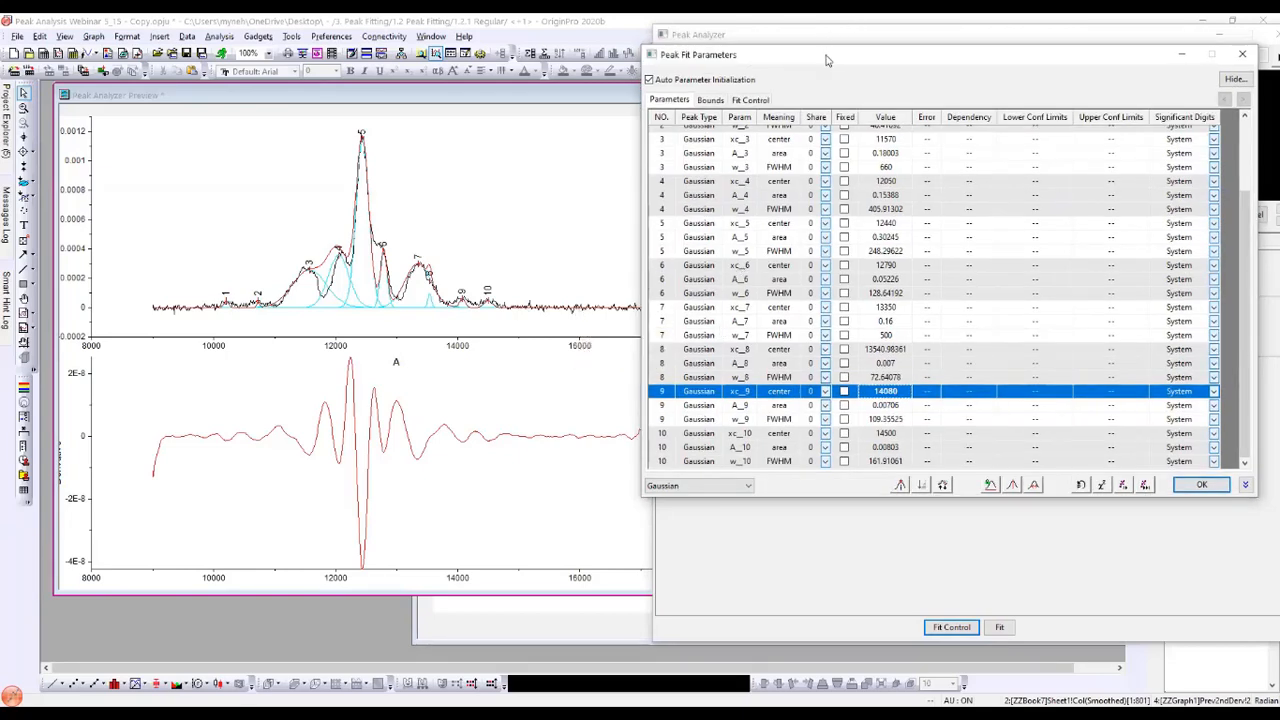
drag(826, 61, 840, 39)
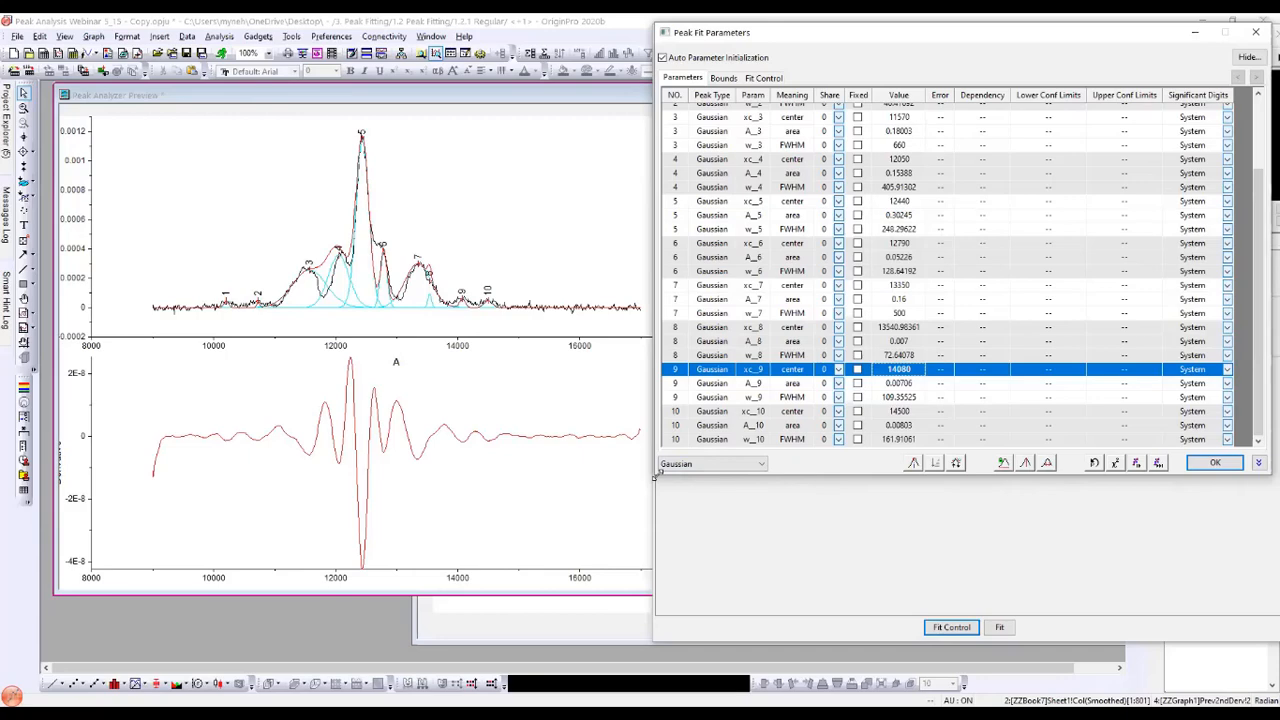
drag(657, 477, 630, 608)
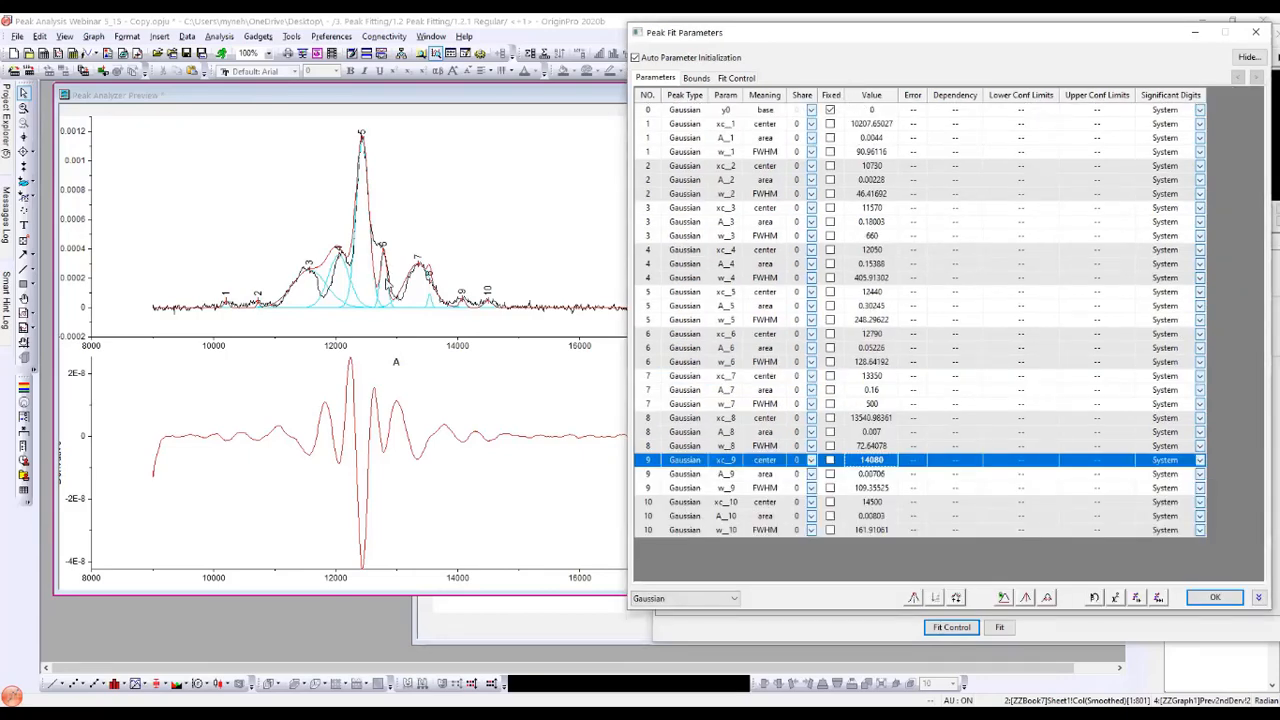
Step: Check the Share options for peak 1's FWHM and the peak functions available for peak 1, keeping the current choices
click(811, 152)
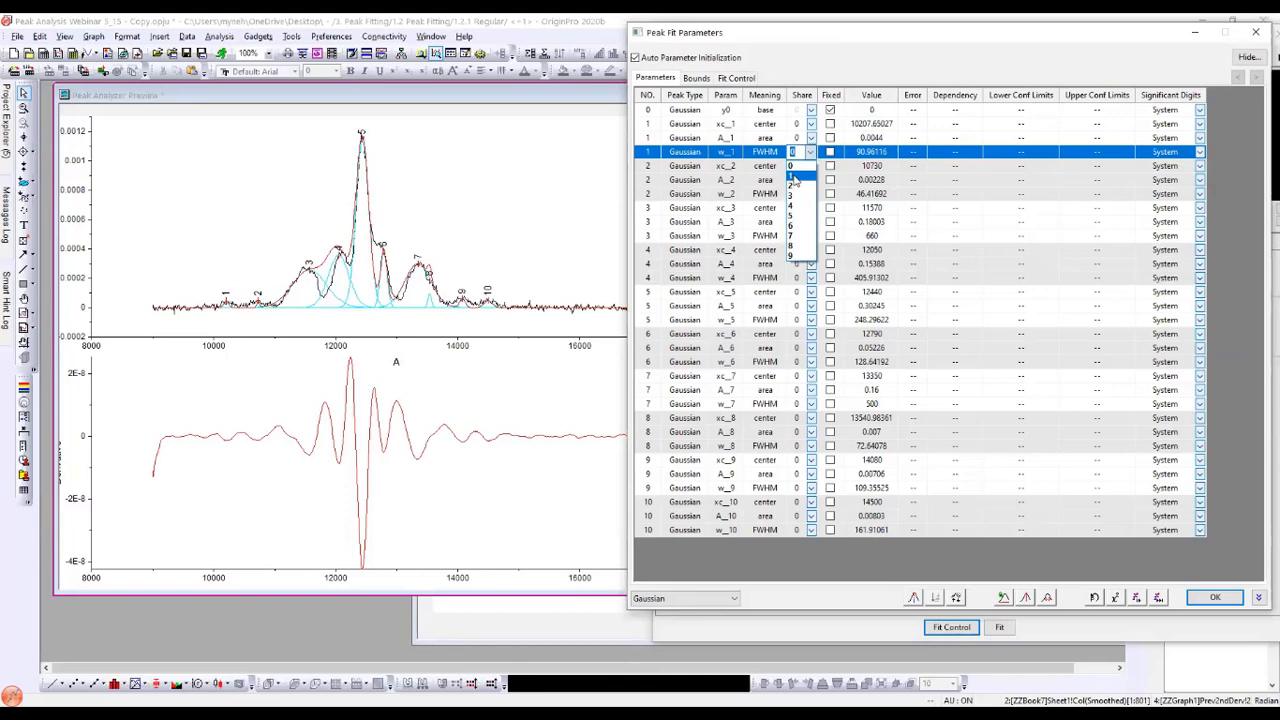
click(765, 157)
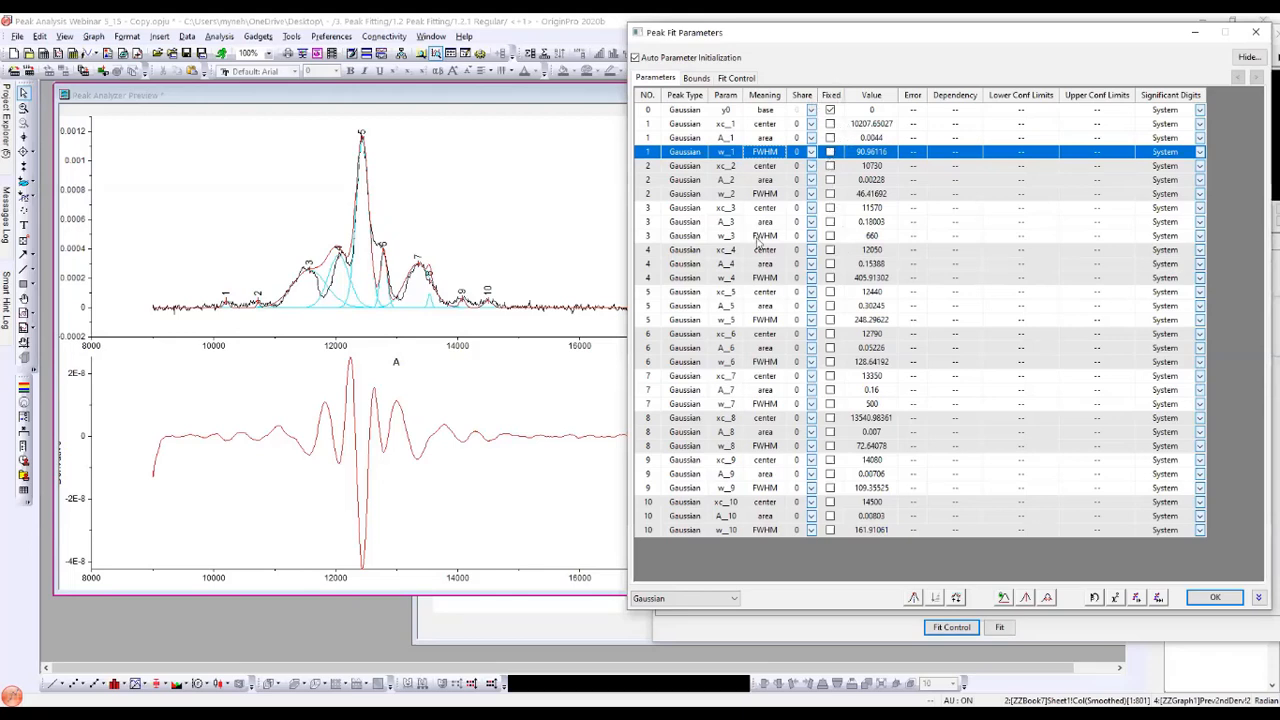
click(691, 181)
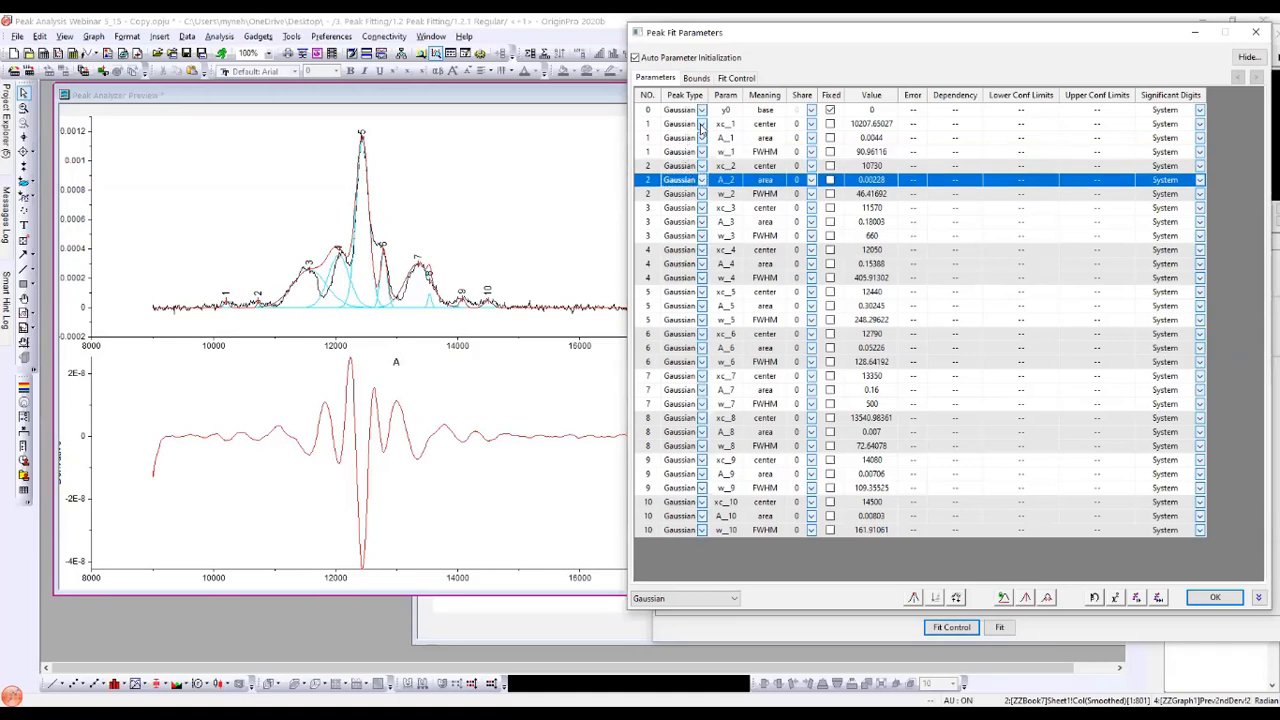
click(701, 124)
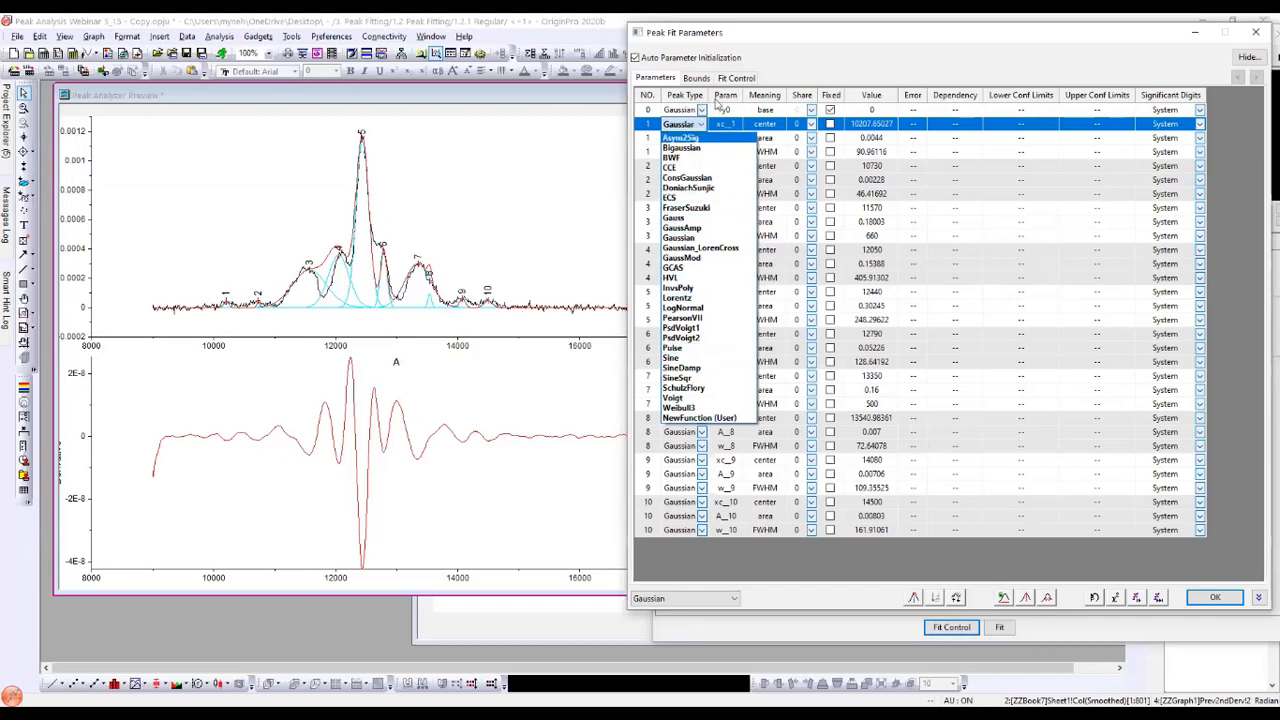
click(796, 56)
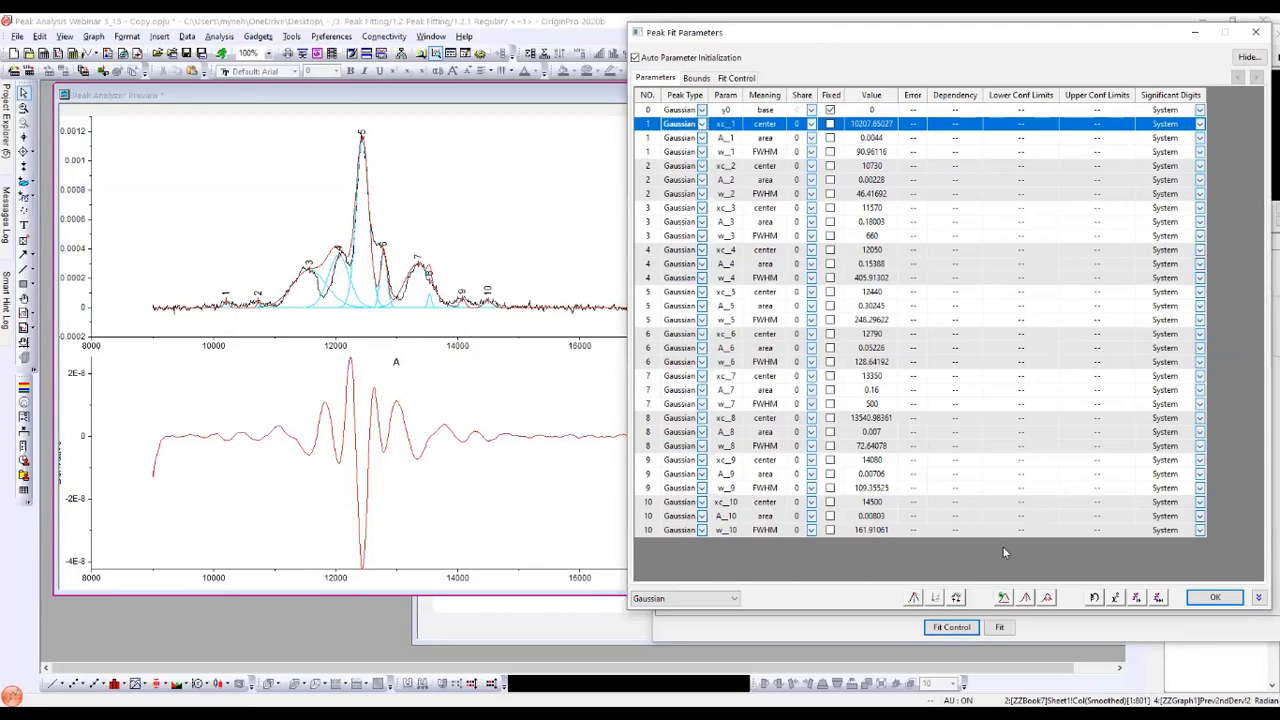
Step: Fit the peaks until converged, accept the fitted parameters and shift the Peak Analyzer dialog fully into view
click(1160, 599)
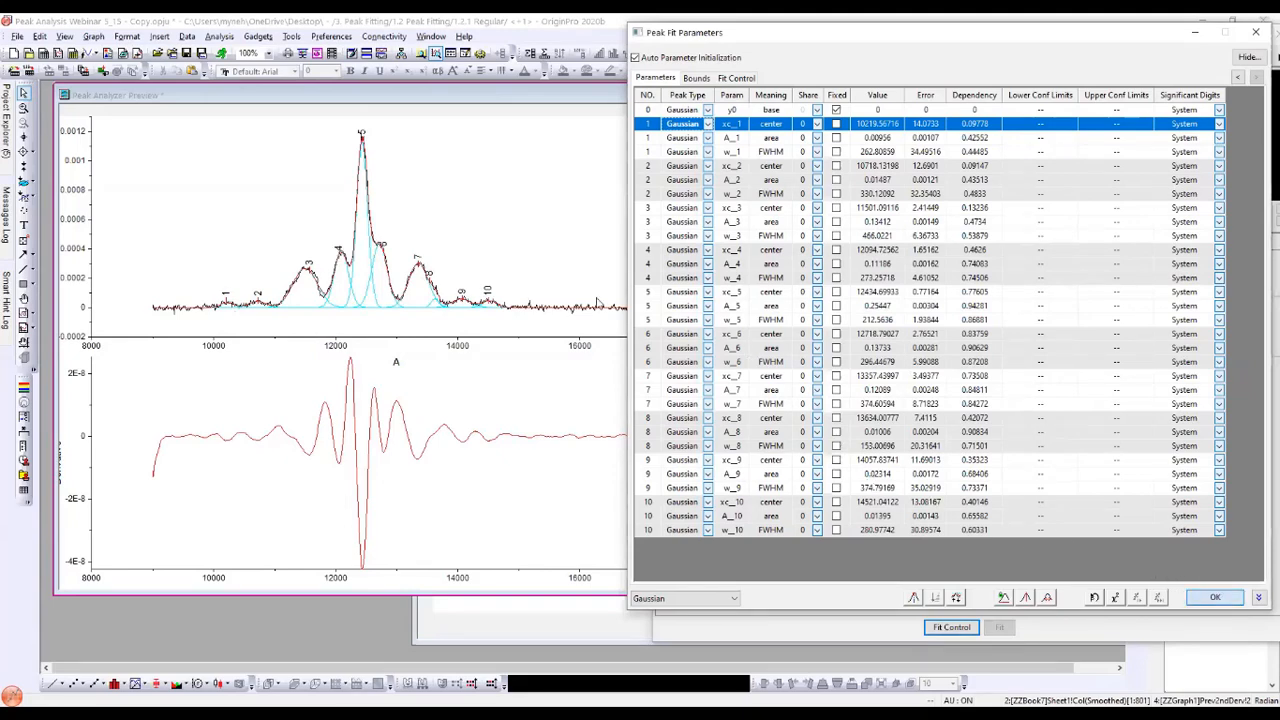
click(1216, 597)
click(1083, 38)
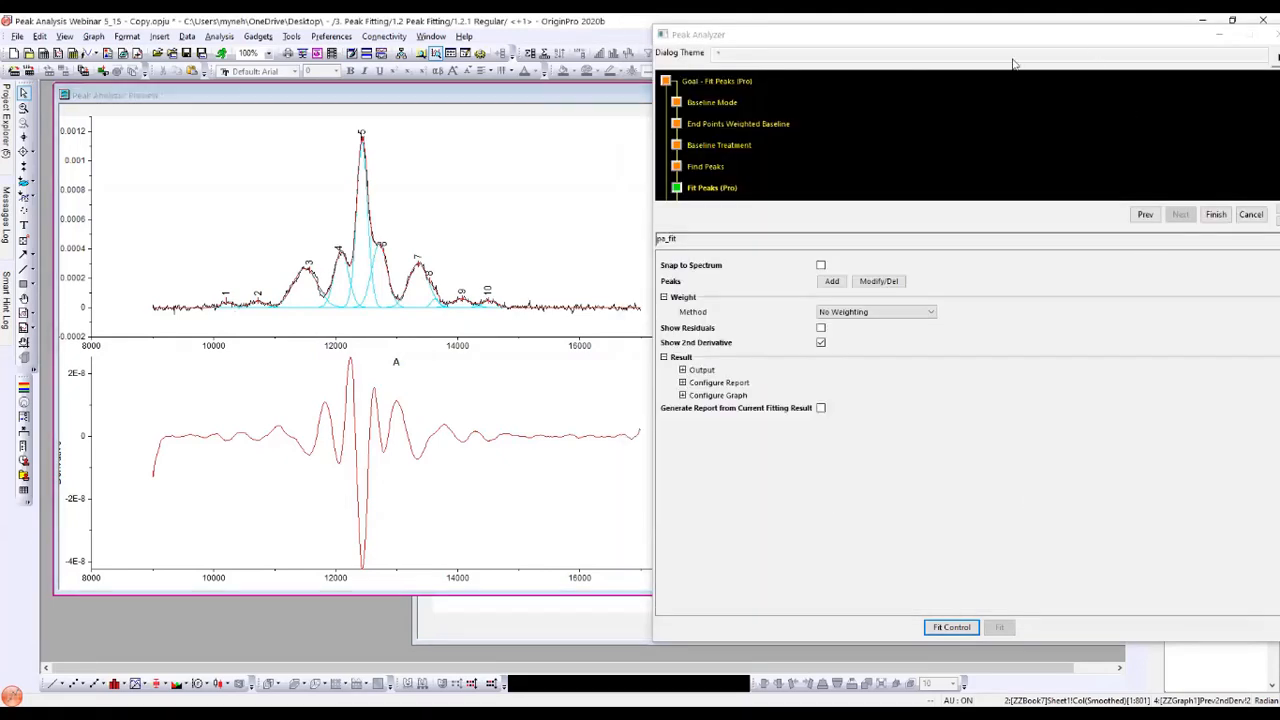
drag(1013, 63, 1015, 53)
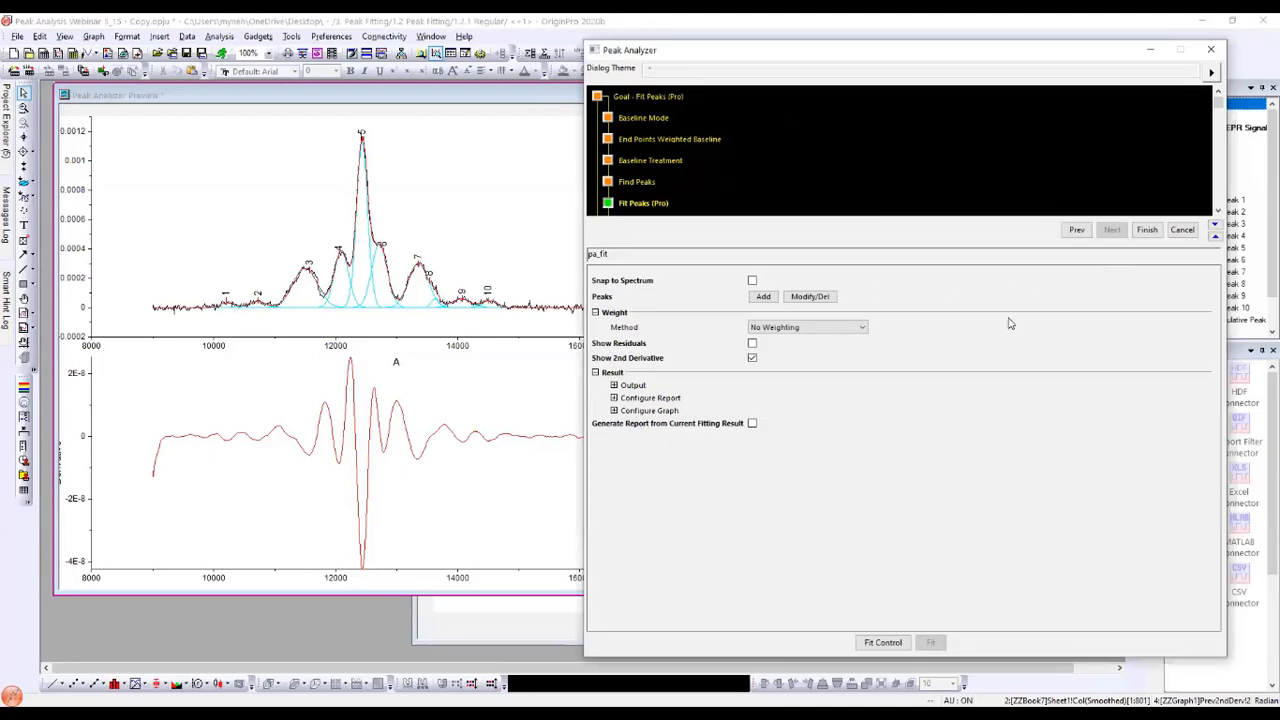
Step: Expand the Output and Configure Report settings, finish the peak analysis and go to the generated FitPeaks1 report sheet
click(614, 386)
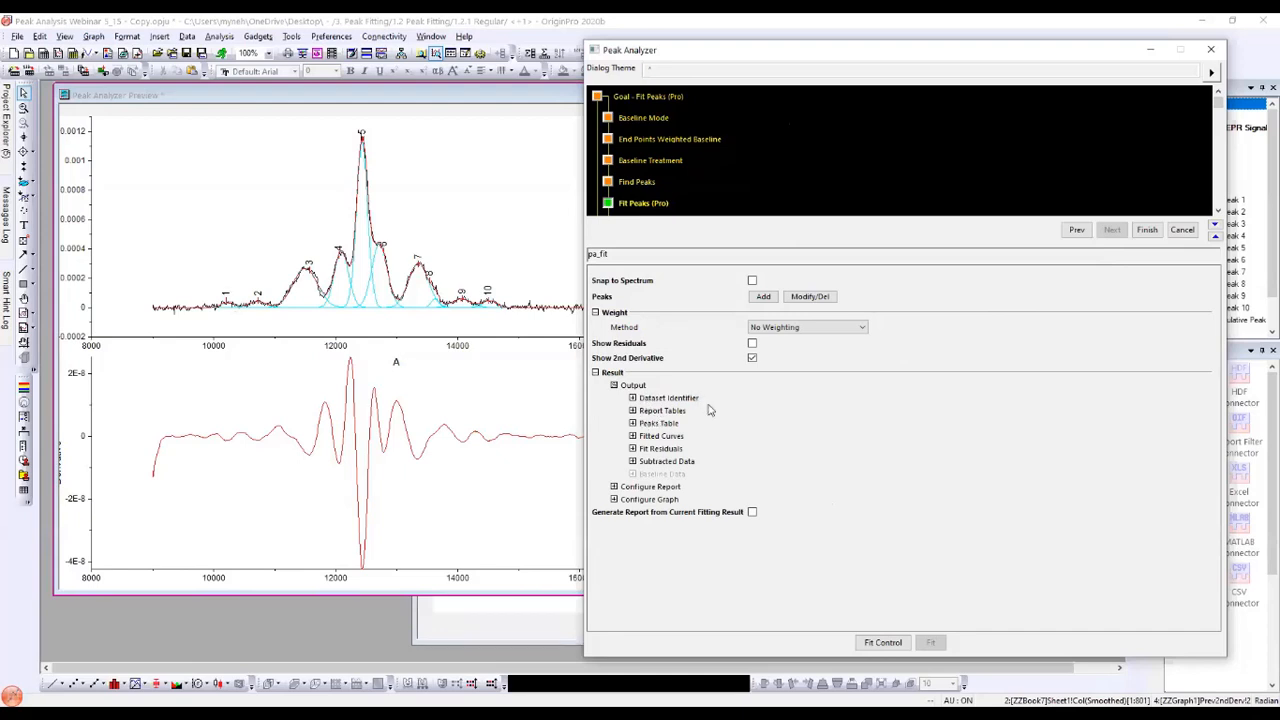
click(614, 487)
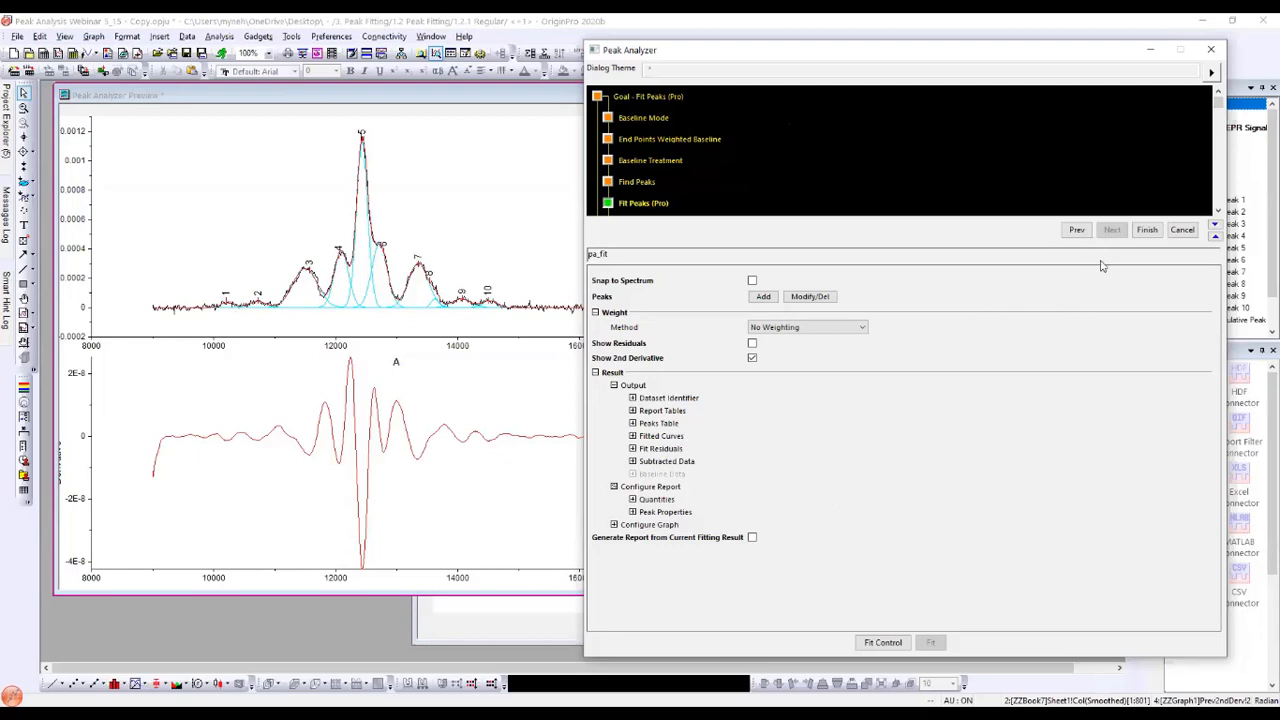
click(1147, 231)
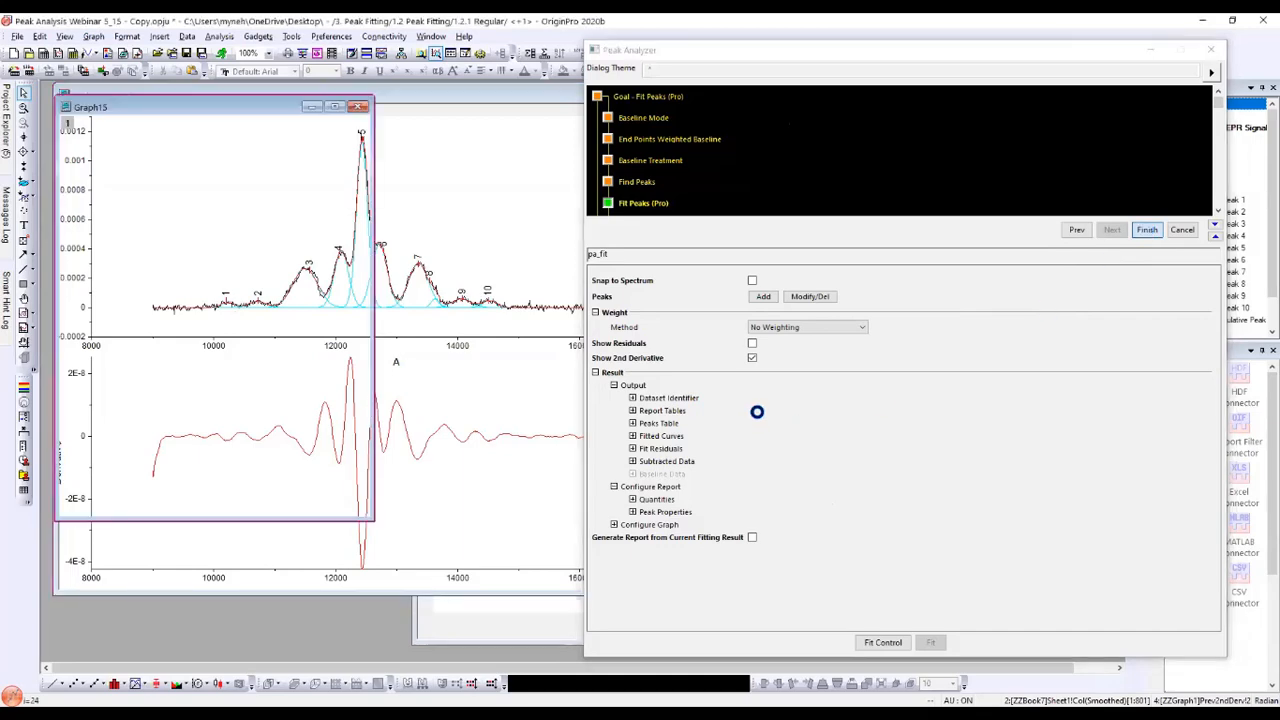
click(652, 463)
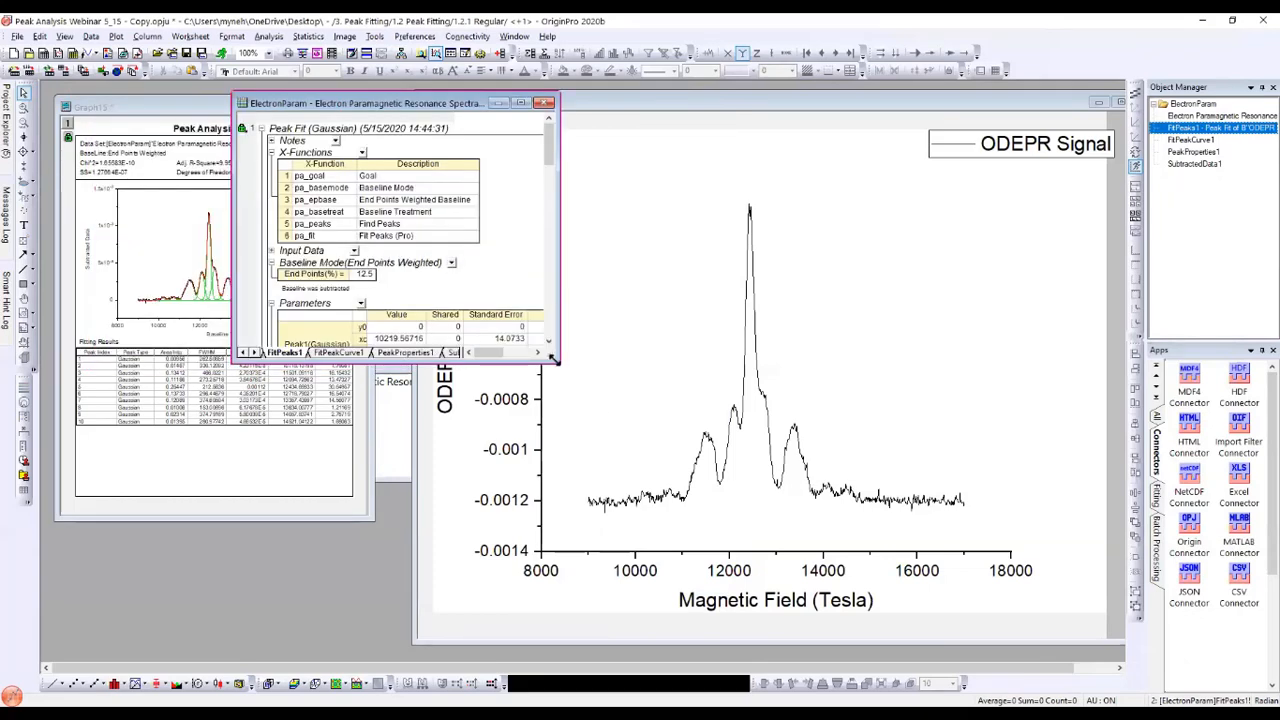
Step: Enlarge the FitPeaks1 report window, examine its parameters, statistics and ANOVA tables, and resize it to uncover the Peak Analysis graph
drag(553, 360, 983, 645)
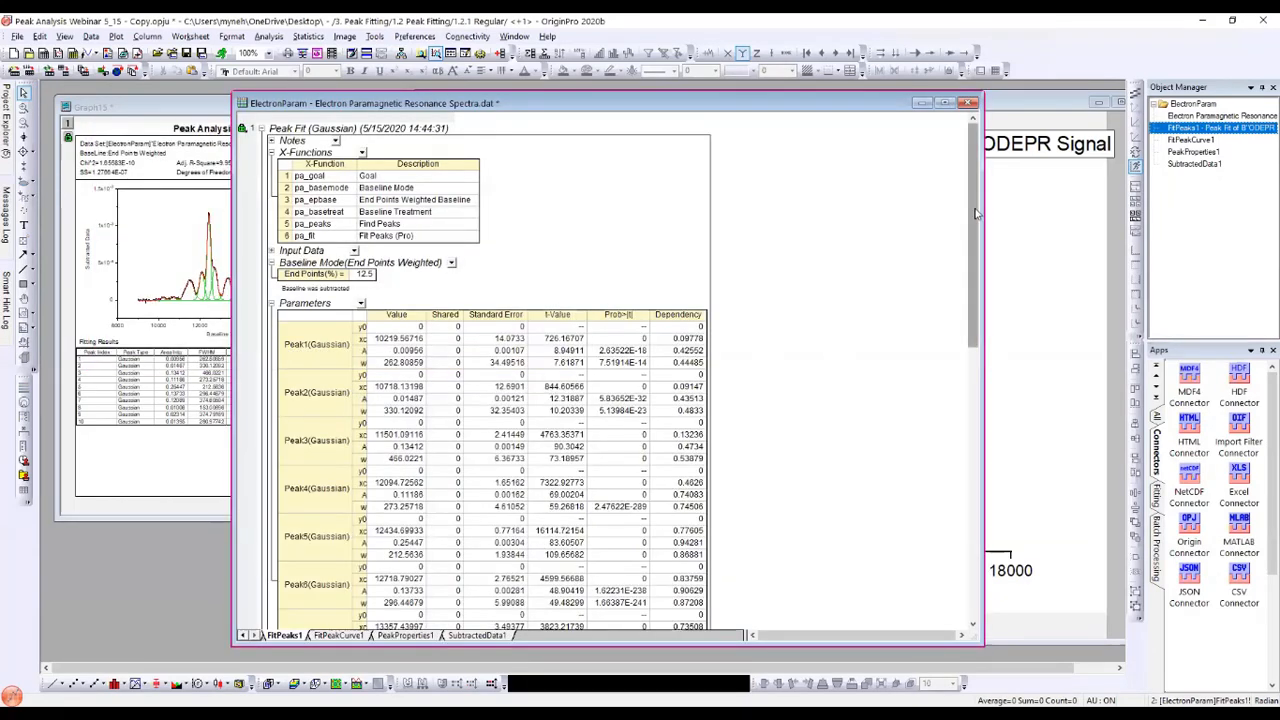
drag(975, 213, 980, 275)
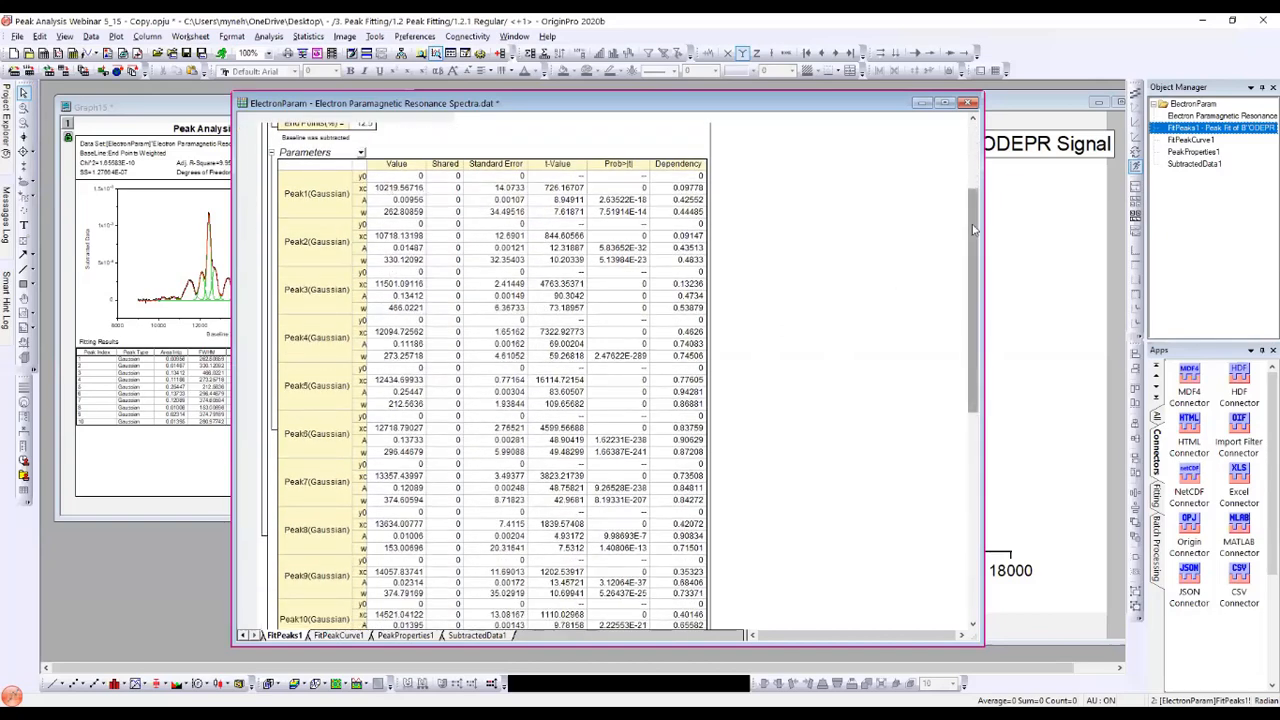
drag(975, 230, 930, 380)
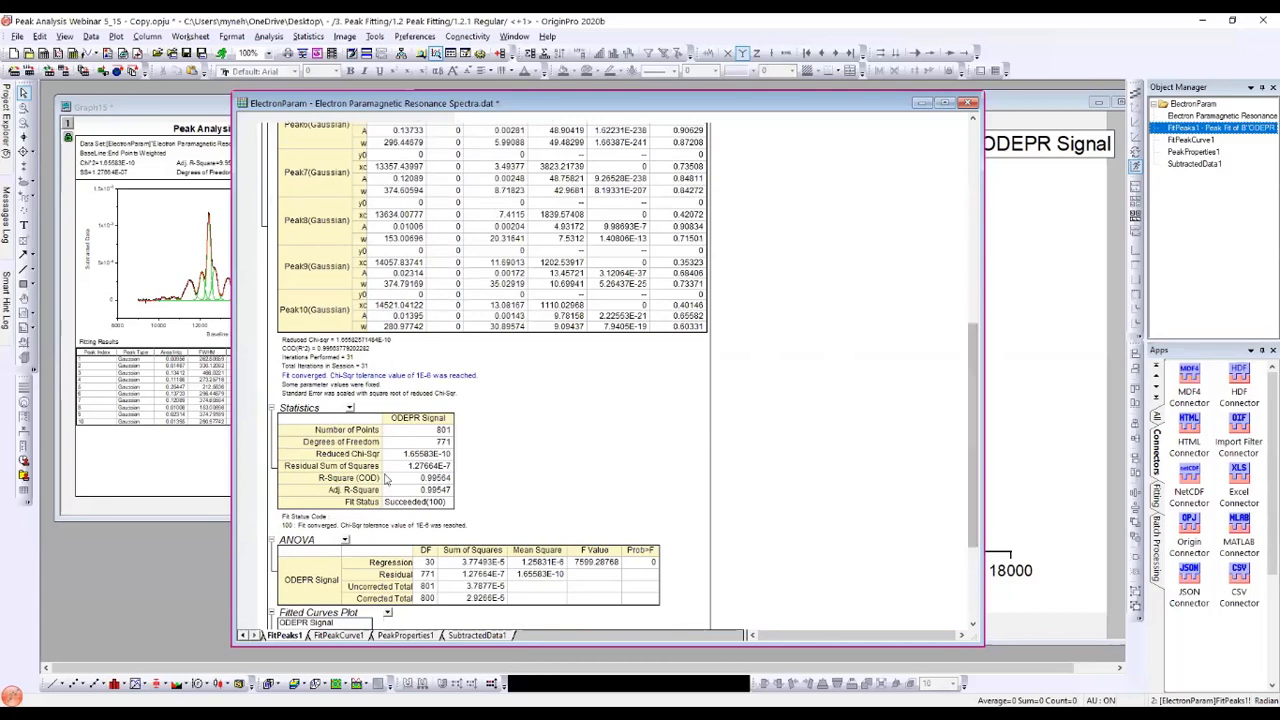
scroll(532, 404, down, 1)
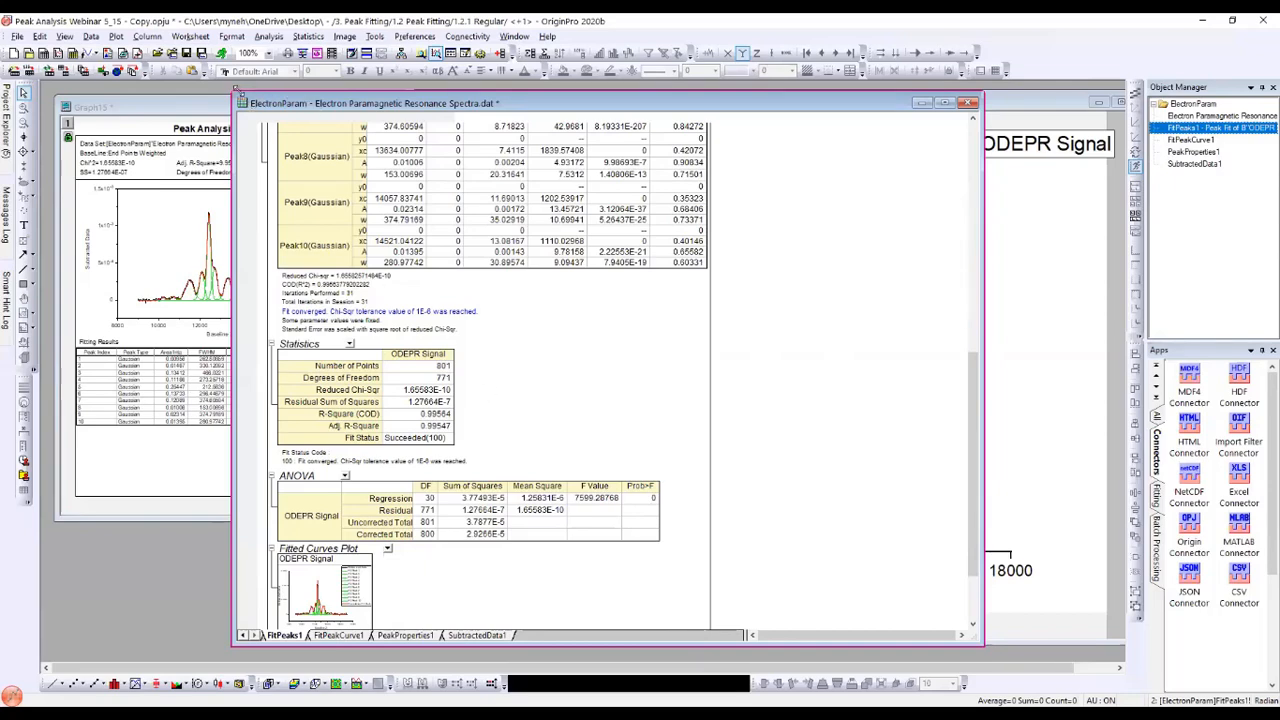
drag(238, 92, 333, 162)
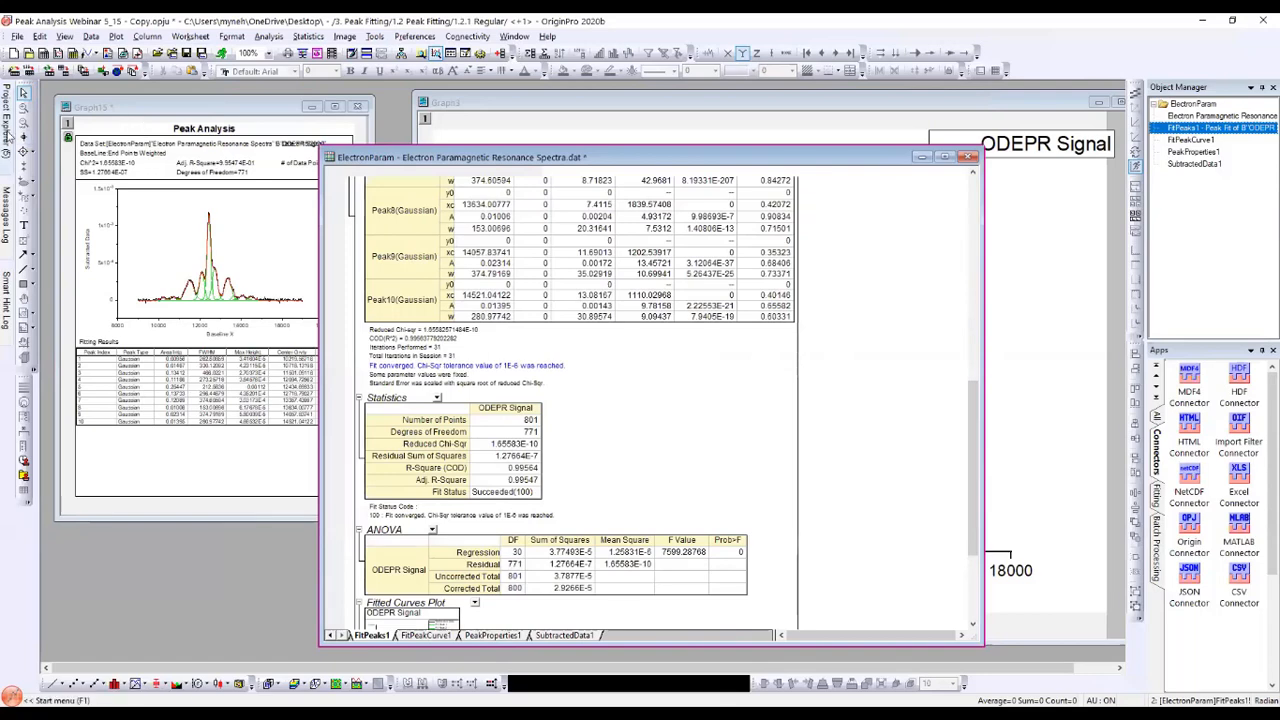
Step: Switch to the project folder 1.2.2 Fit Peak w Baseline, then enlarge and reposition the Graph7 window of Amplitude versus Channel
mouse_move(7, 135)
click(114, 225)
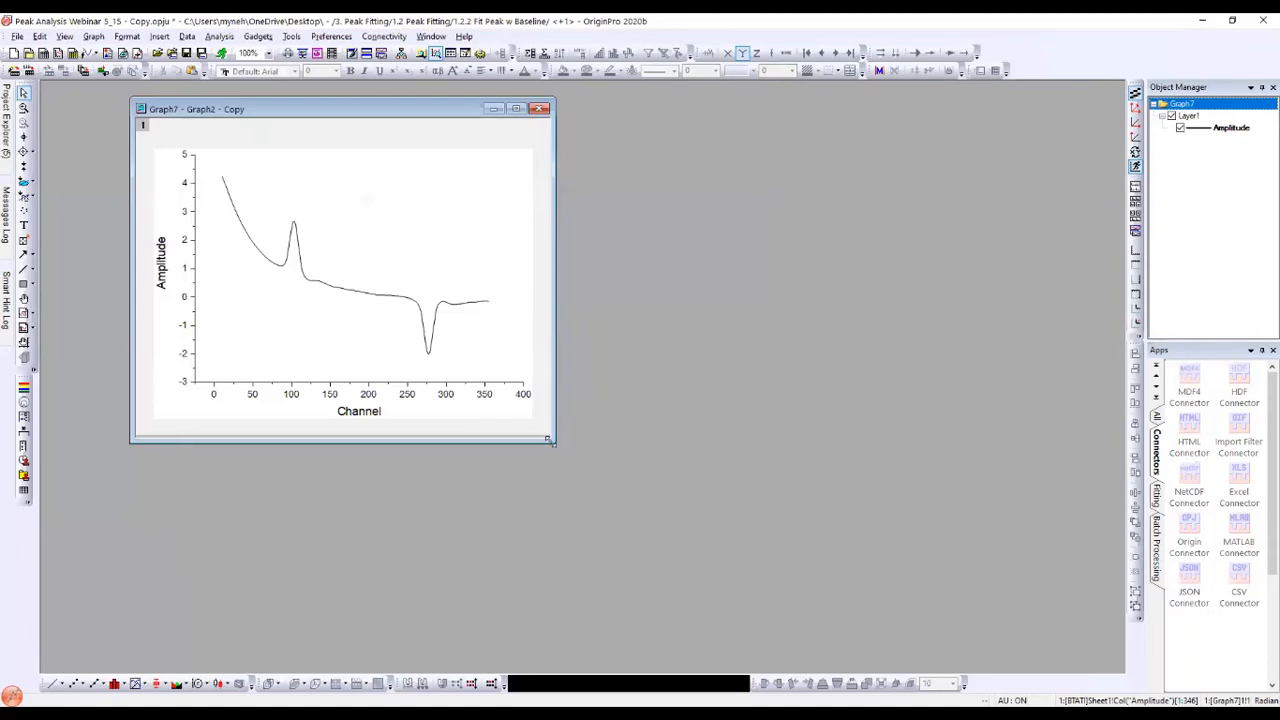
drag(553, 442, 754, 621)
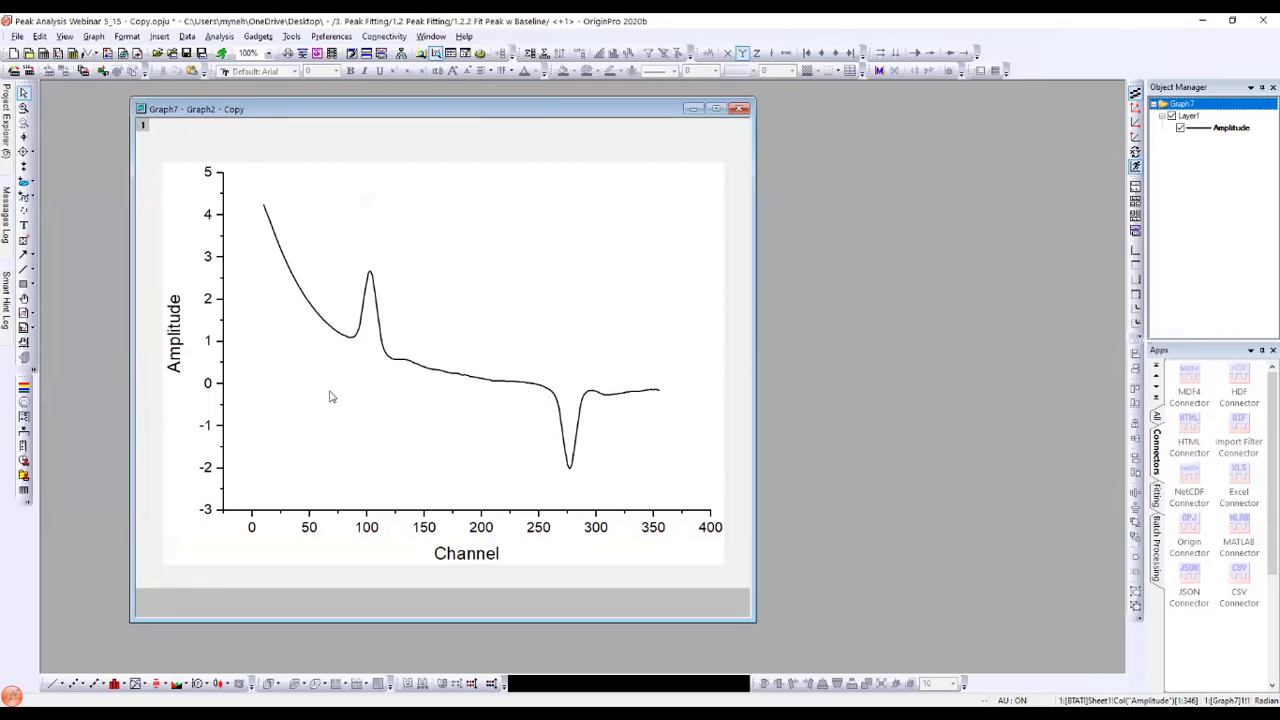
drag(262, 129, 196, 124)
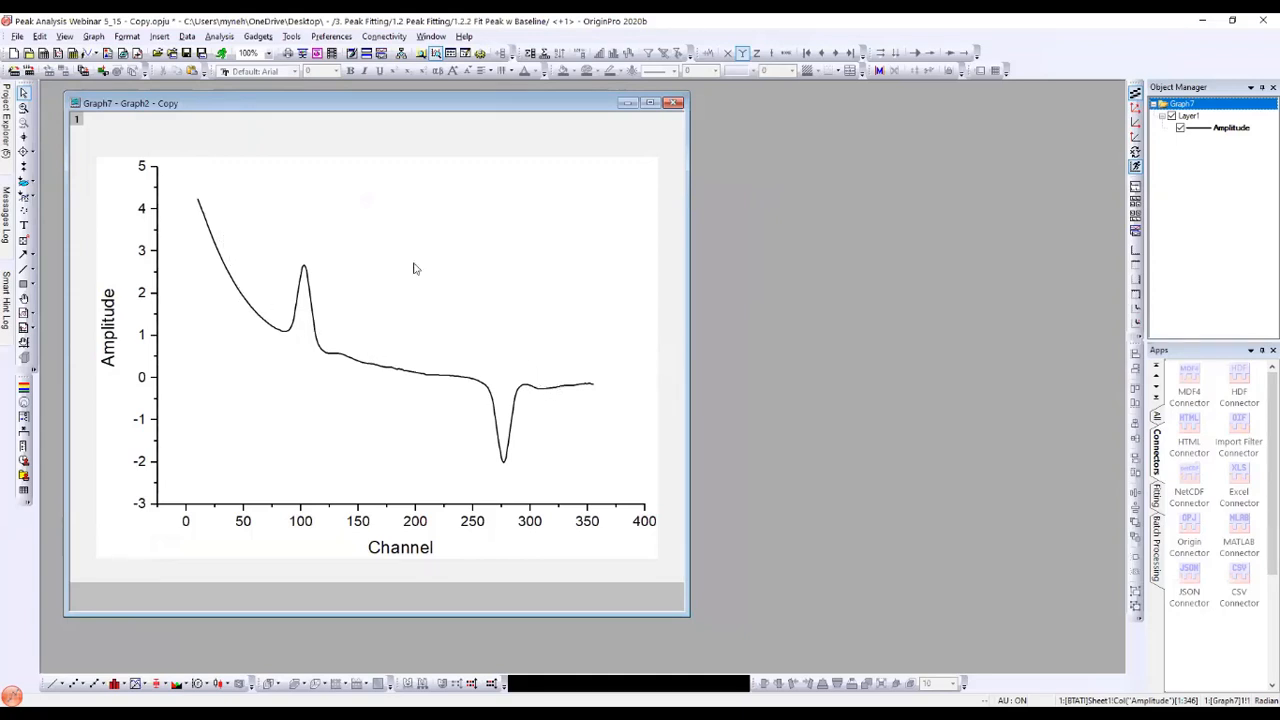
drag(318, 109, 310, 108)
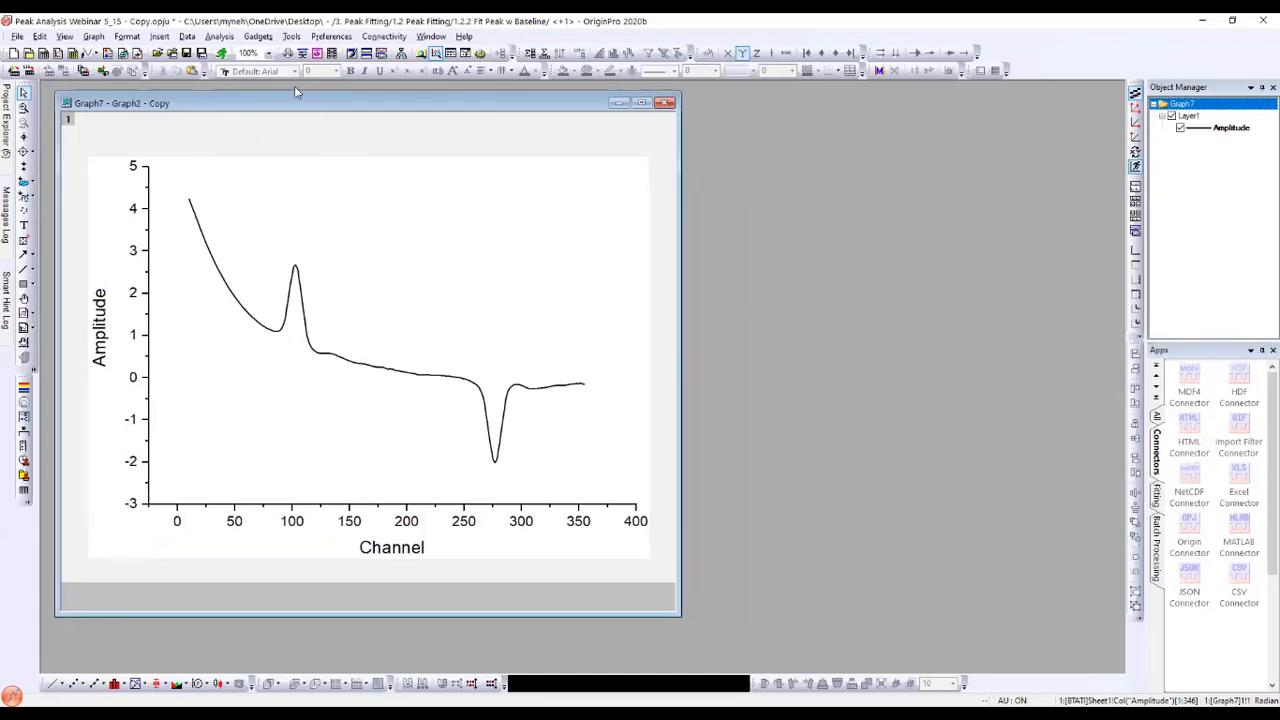
Step: Start a new Peak Analyzer session on the Amplitude graph with Fit Peaks (Pro) as its goal and advance to the baseline mode
click(219, 36)
mouse_move(232, 126)
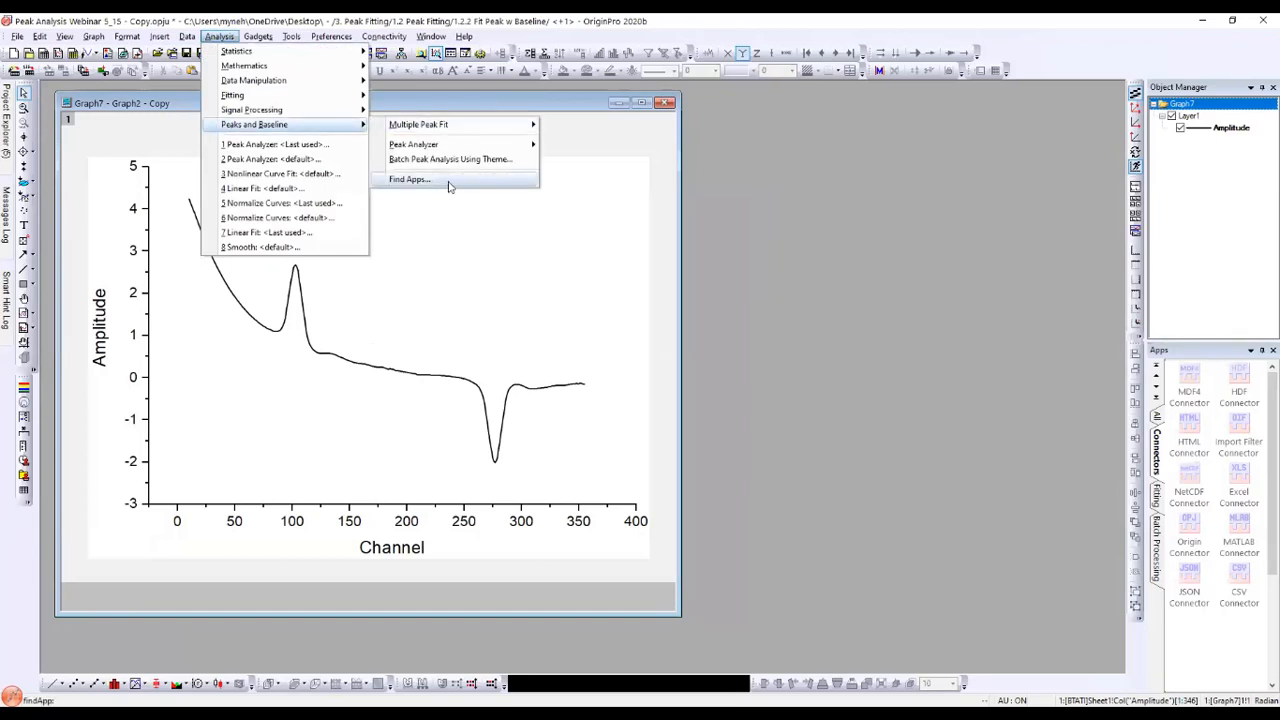
mouse_move(443, 147)
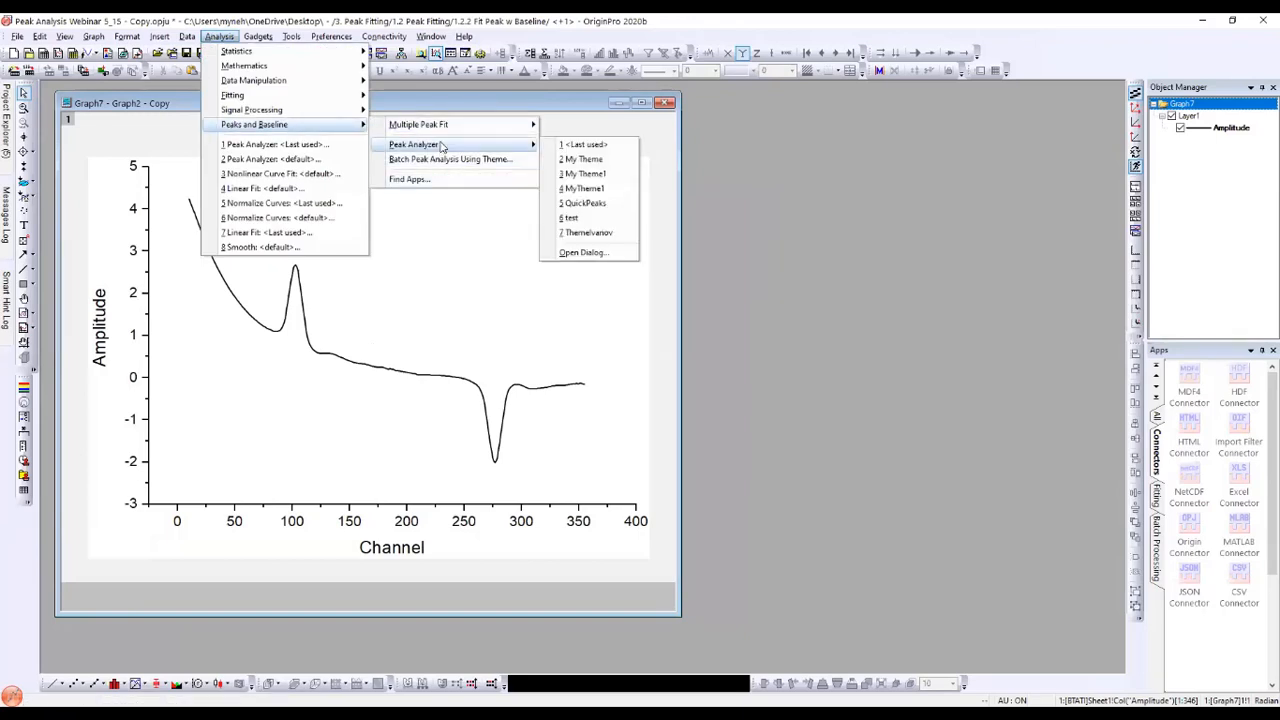
click(580, 253)
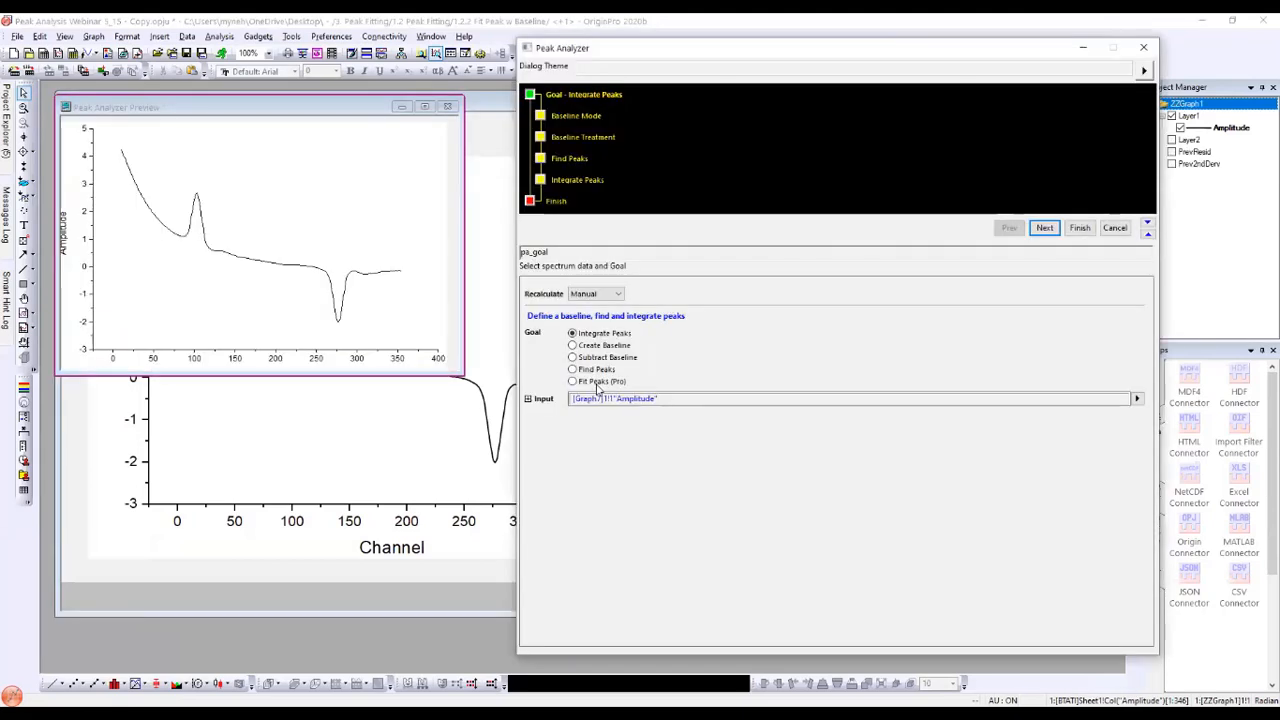
click(598, 383)
click(1044, 228)
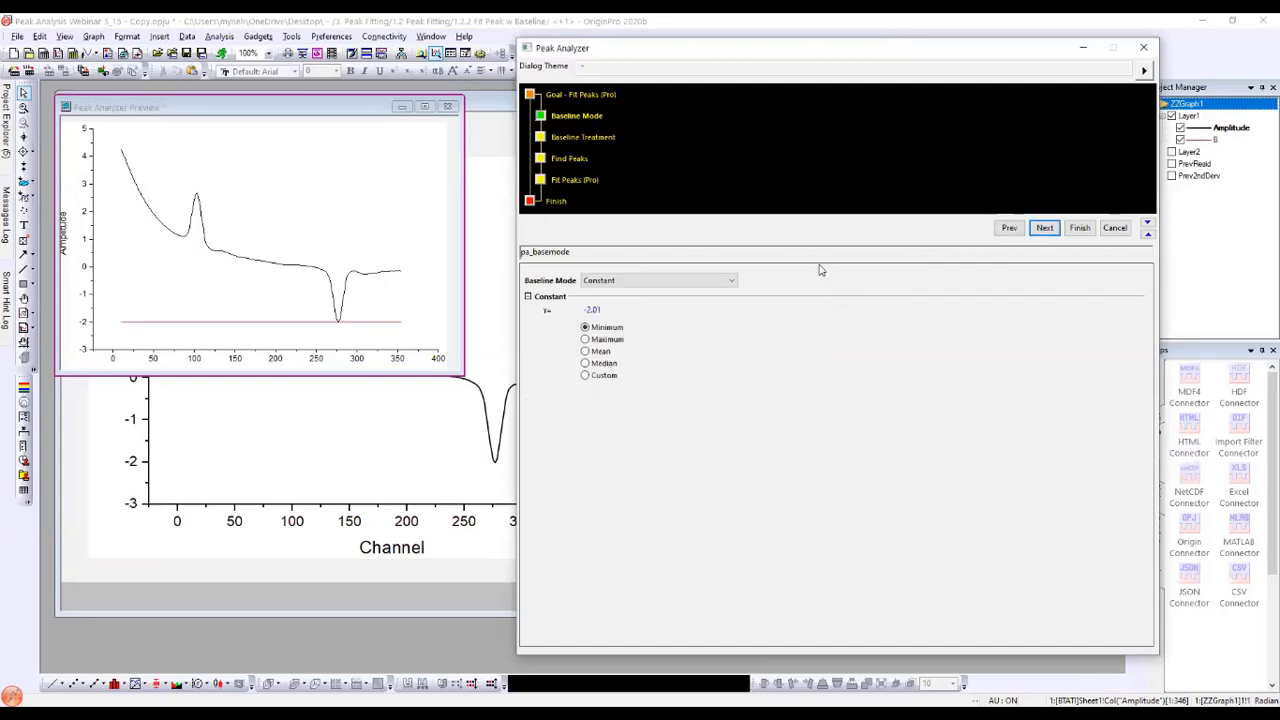
Step: Set the baseline mode to User Defined, keeping the 2nd Derivative (zeroes) anchor points, and continue to baseline creation
click(640, 281)
click(617, 301)
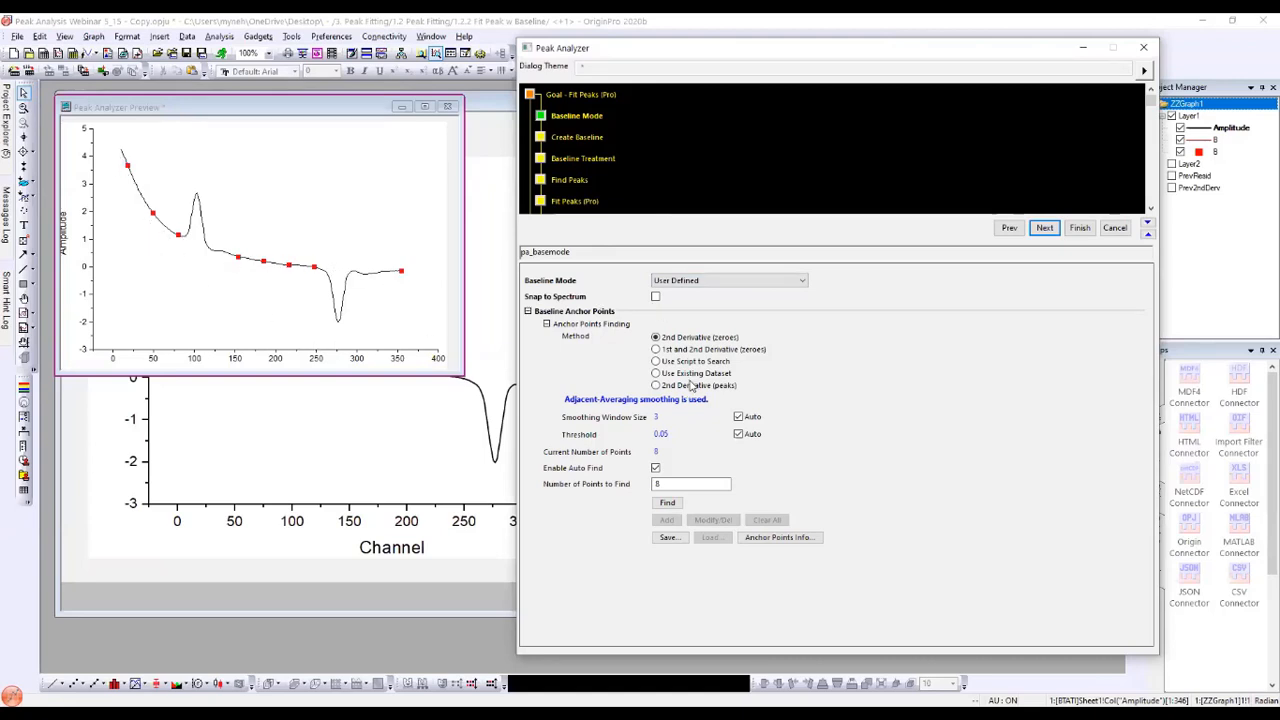
click(1042, 230)
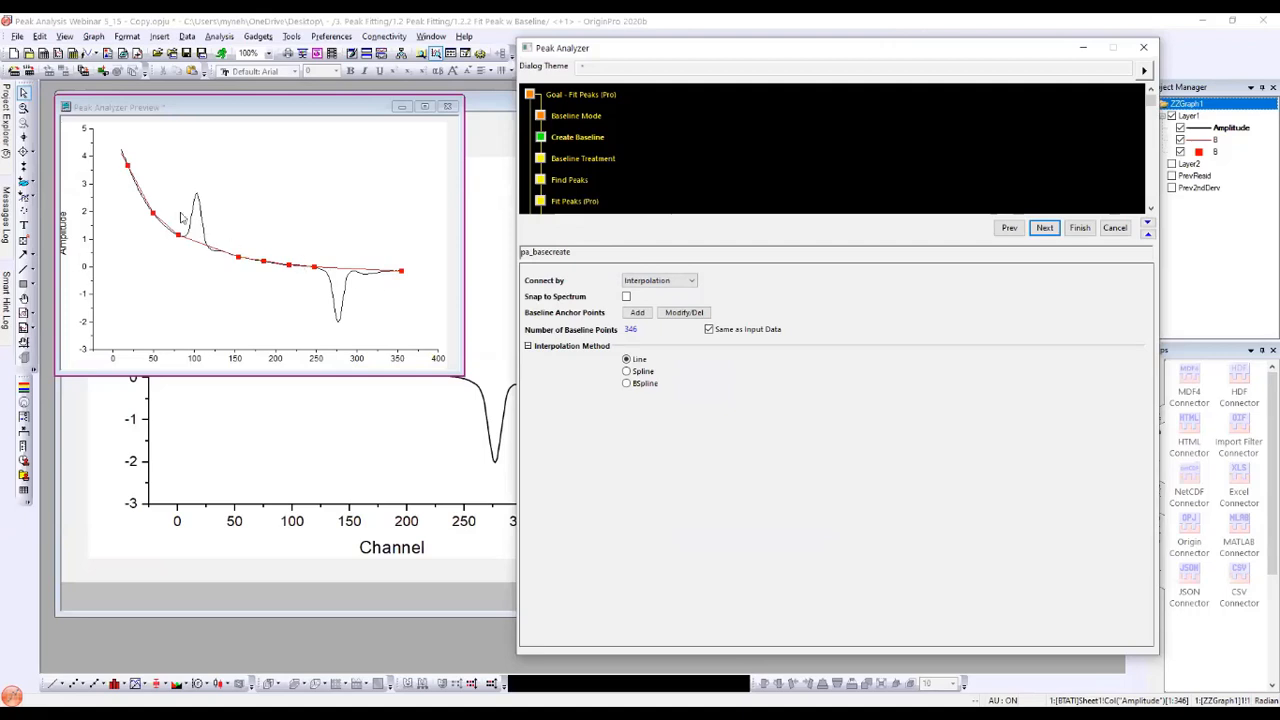
Step: Connect the anchor points by Fitting (Pro), trying ExpDec1 before settling on the ExpDec2 baseline function, and continue to baseline treatment
click(679, 283)
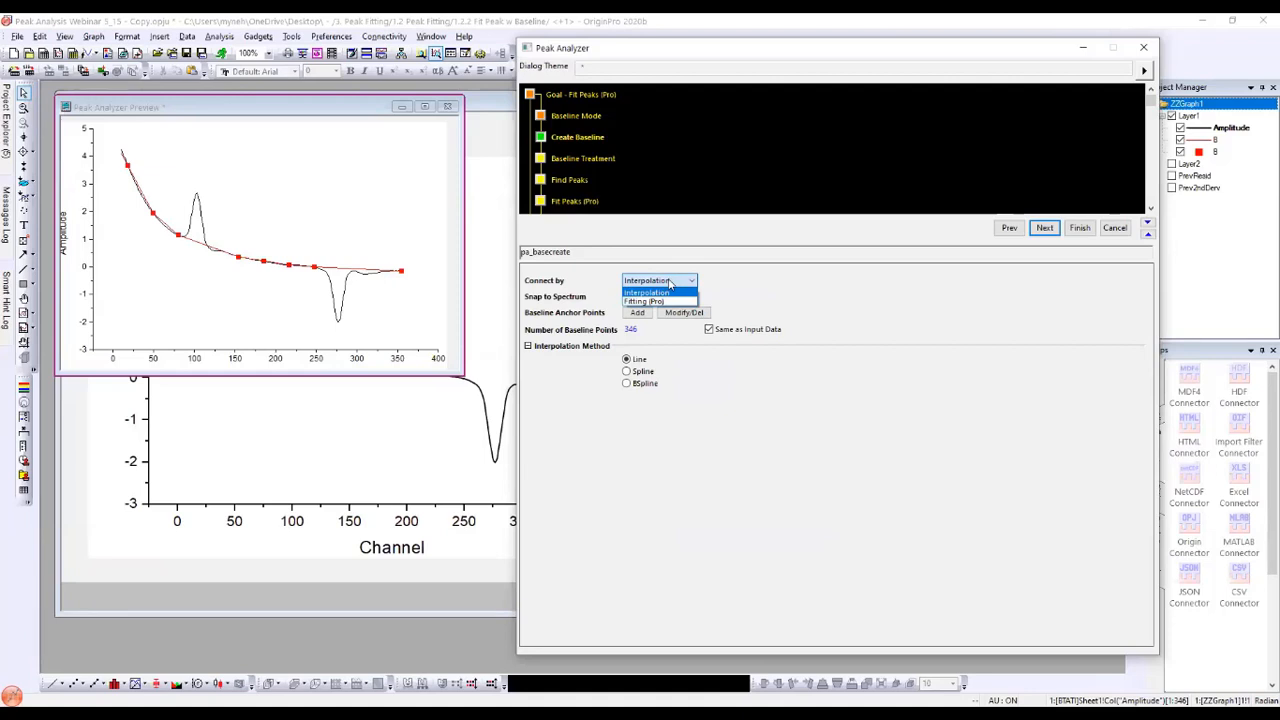
click(643, 302)
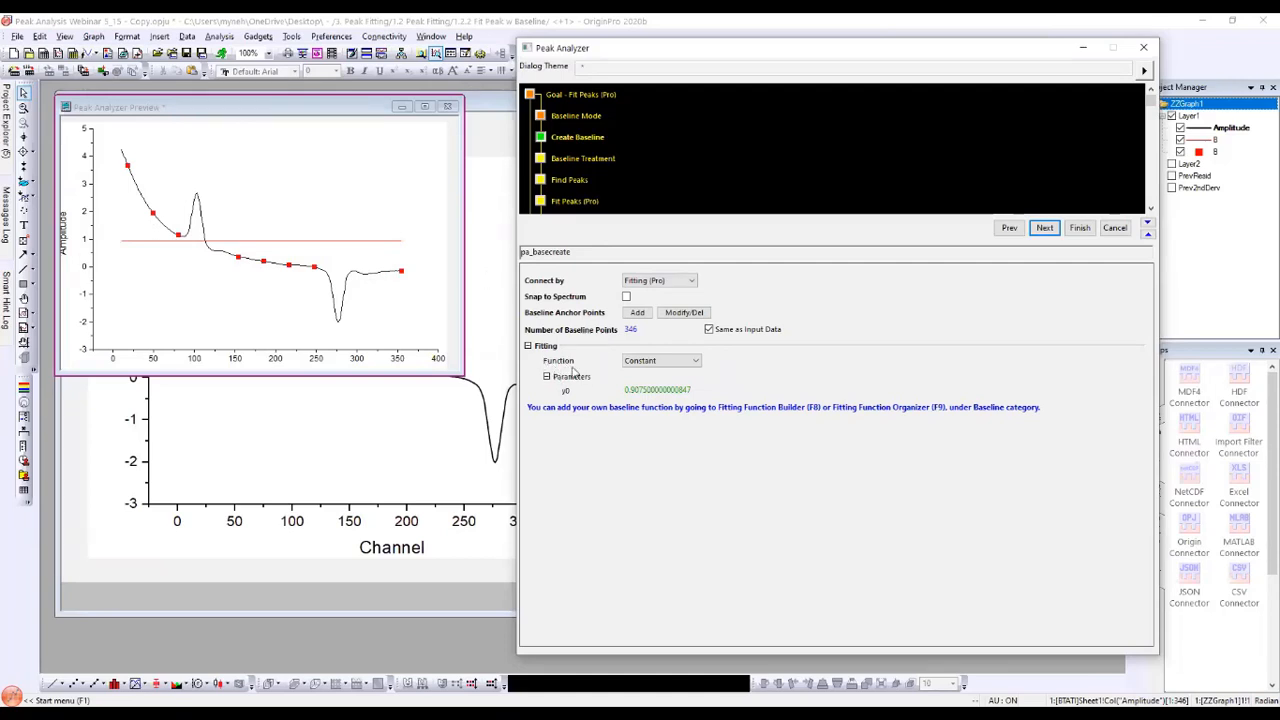
click(668, 362)
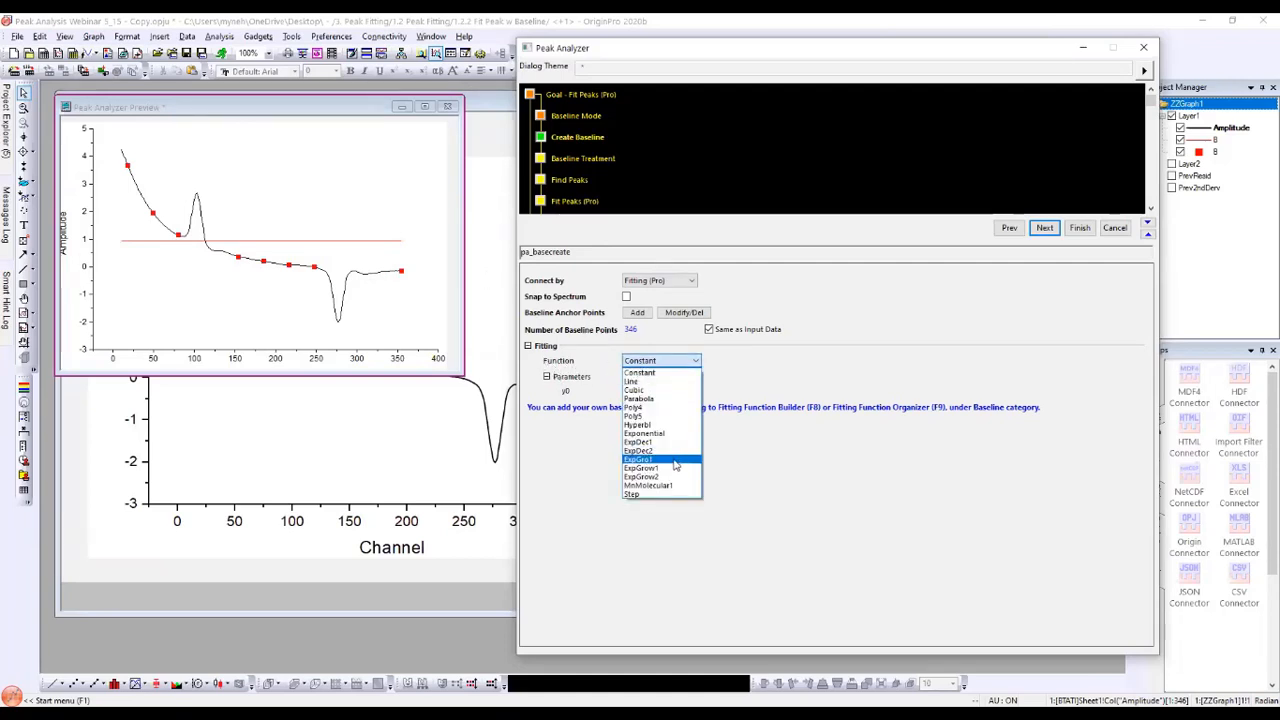
click(673, 441)
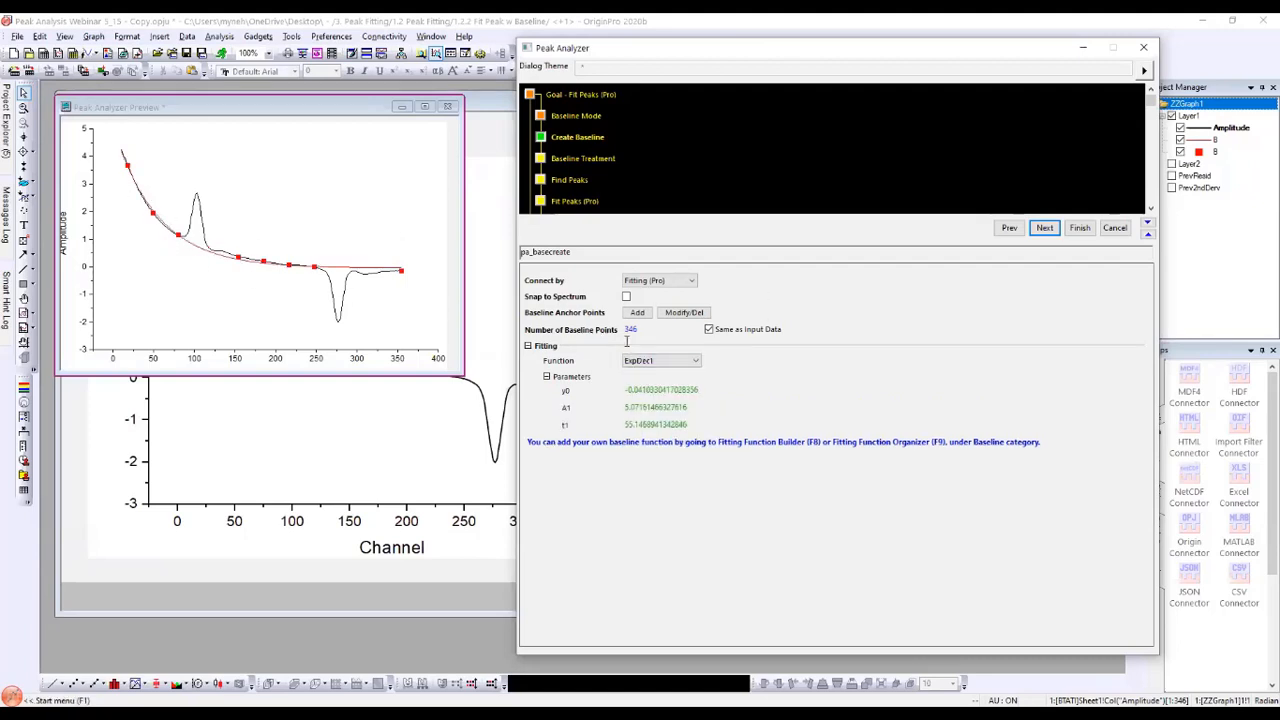
click(655, 365)
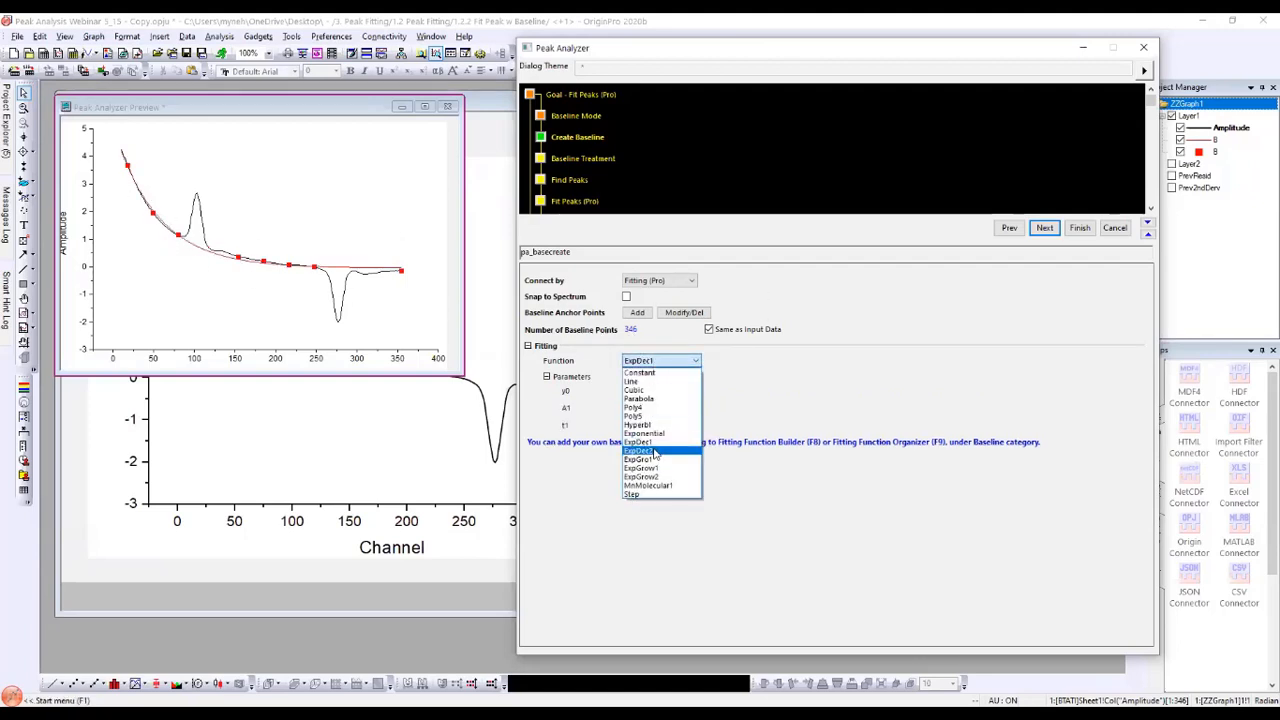
click(655, 453)
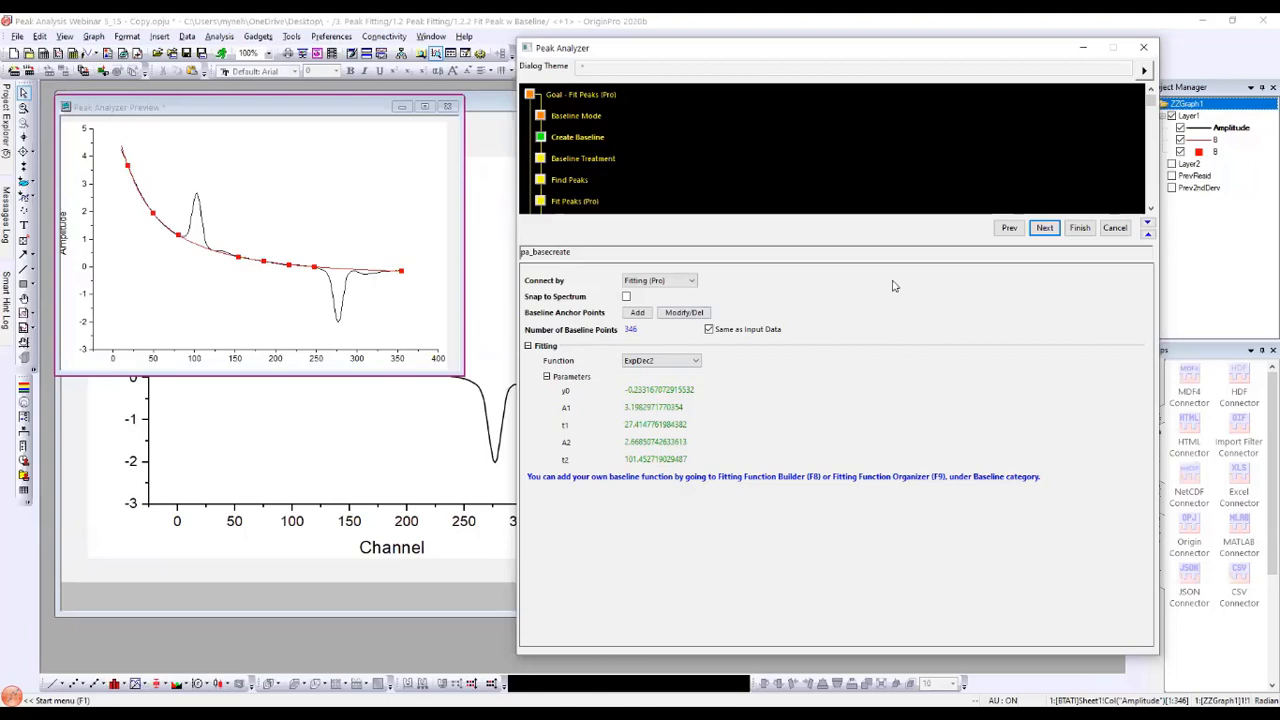
click(1044, 228)
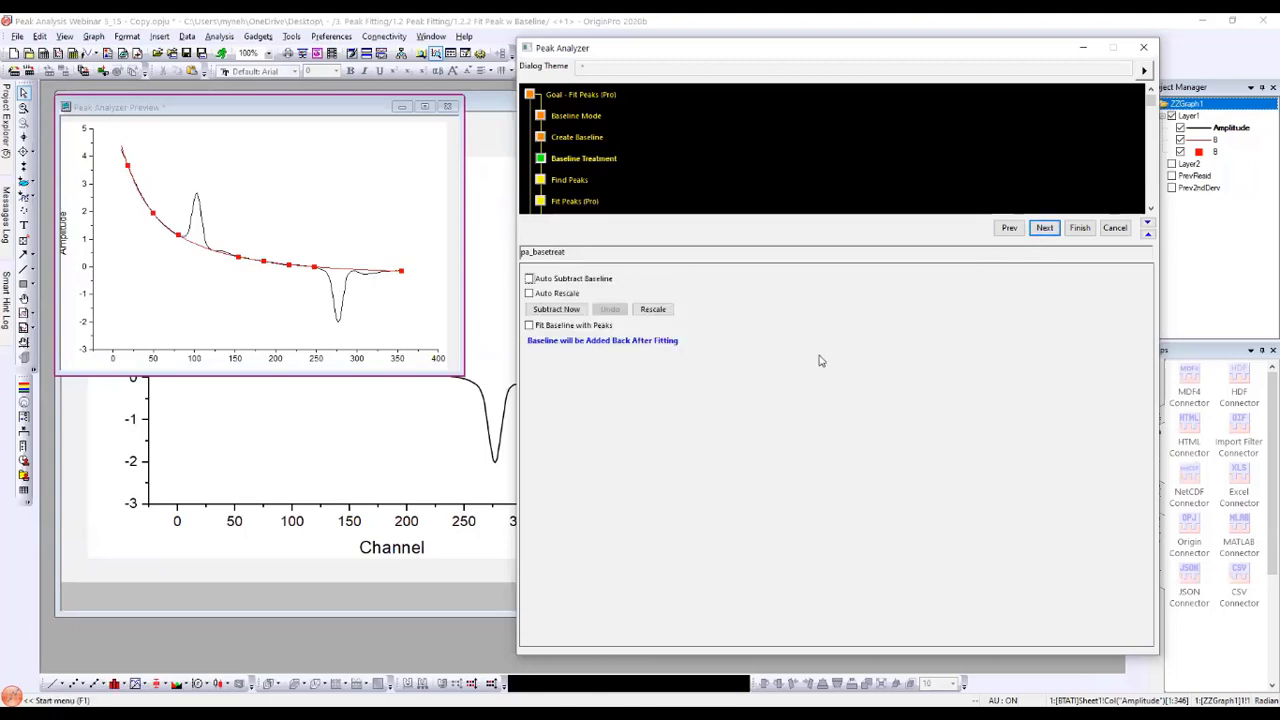
Step: Enable fitting the baseline with the peaks, find the peaks automatically and continue to the peak fitting page
click(529, 326)
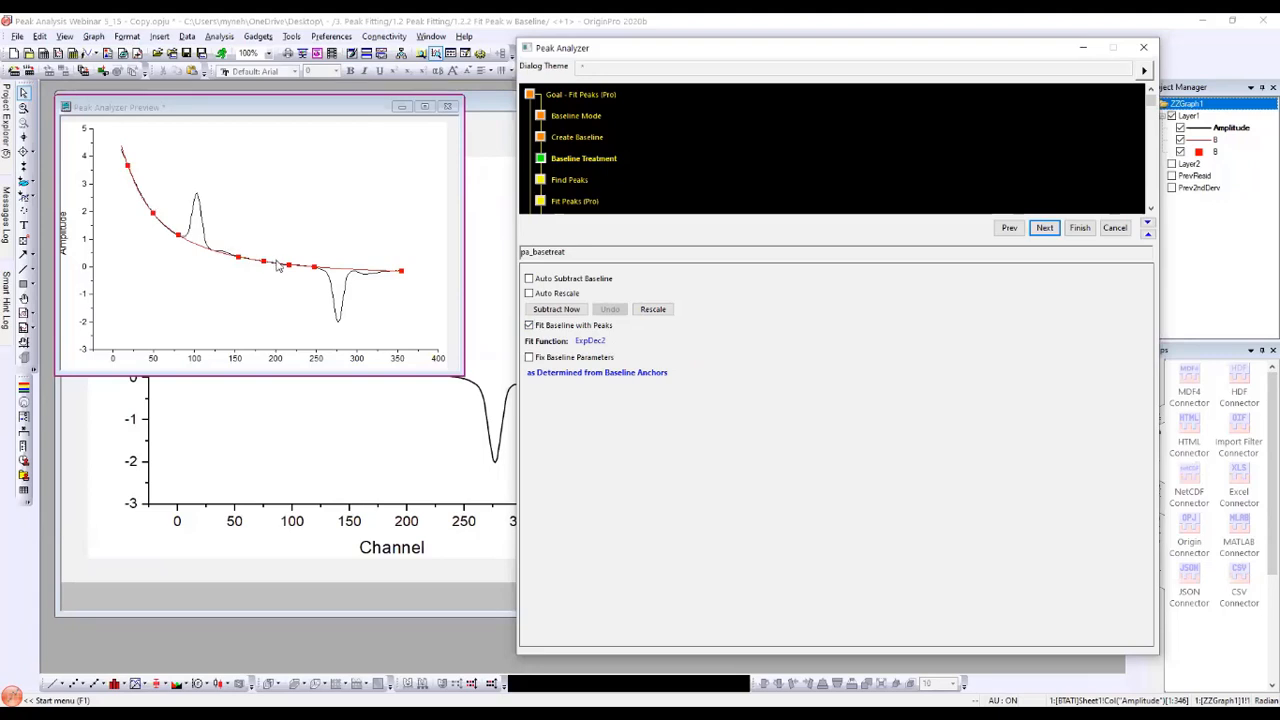
click(1044, 228)
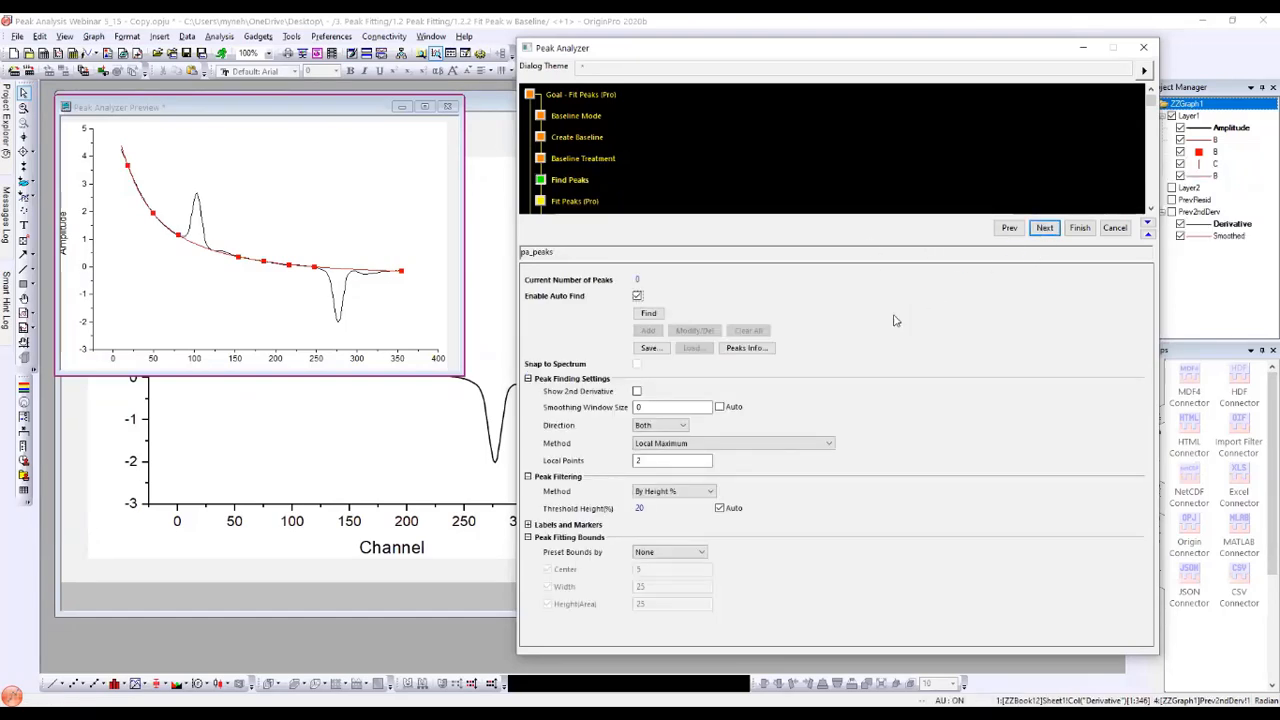
click(655, 316)
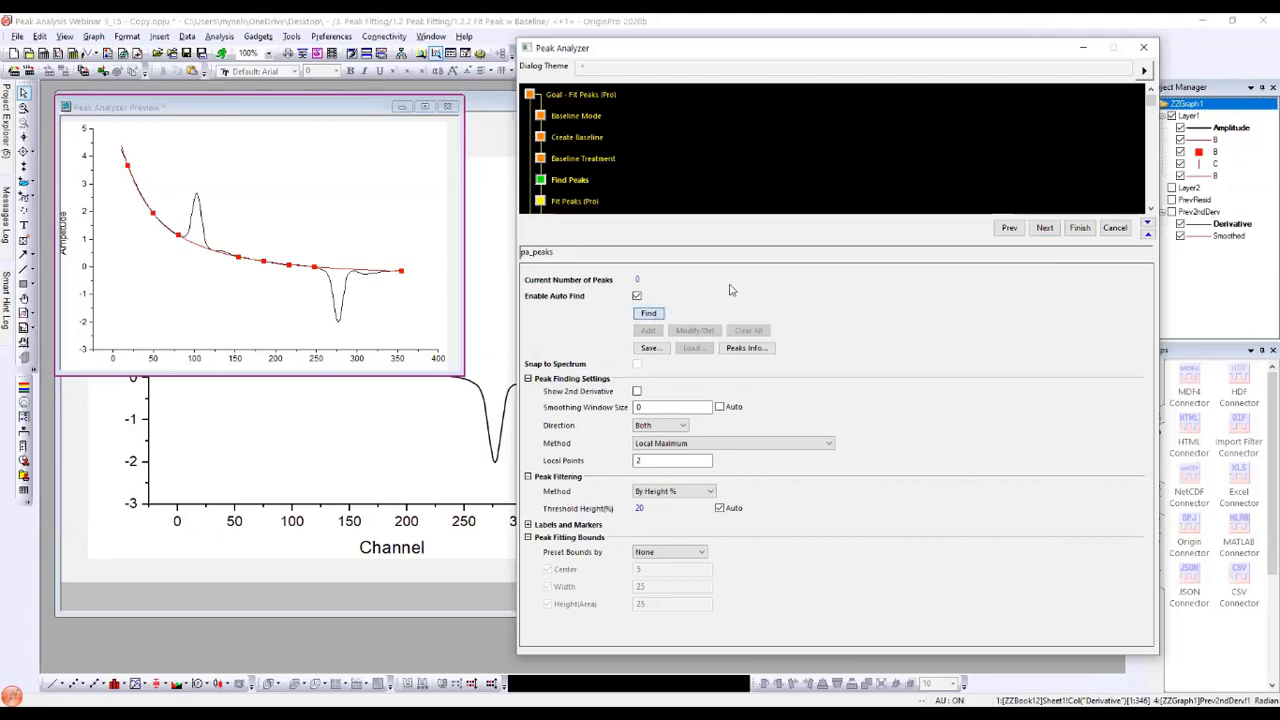
click(1044, 229)
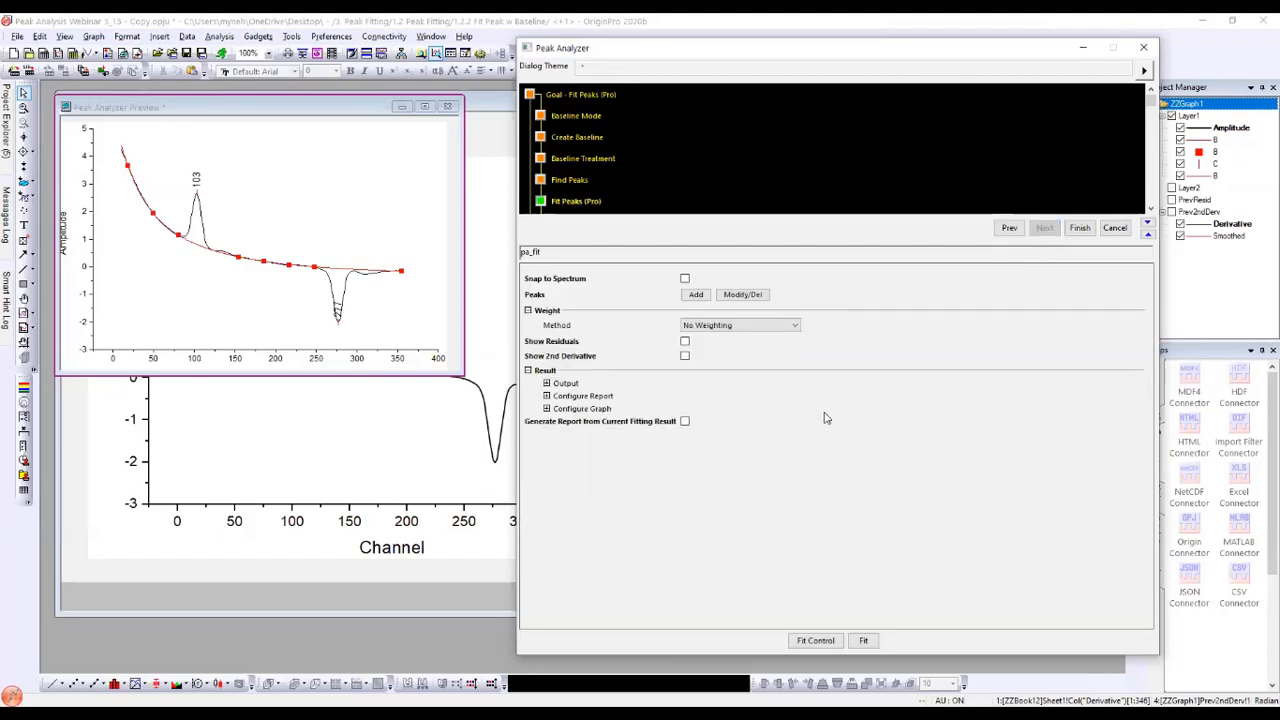
Step: Fit the ExpDec2 baseline and Gaussian peaks until converged in the fit control dialog, and accept the fitted parameters
click(803, 641)
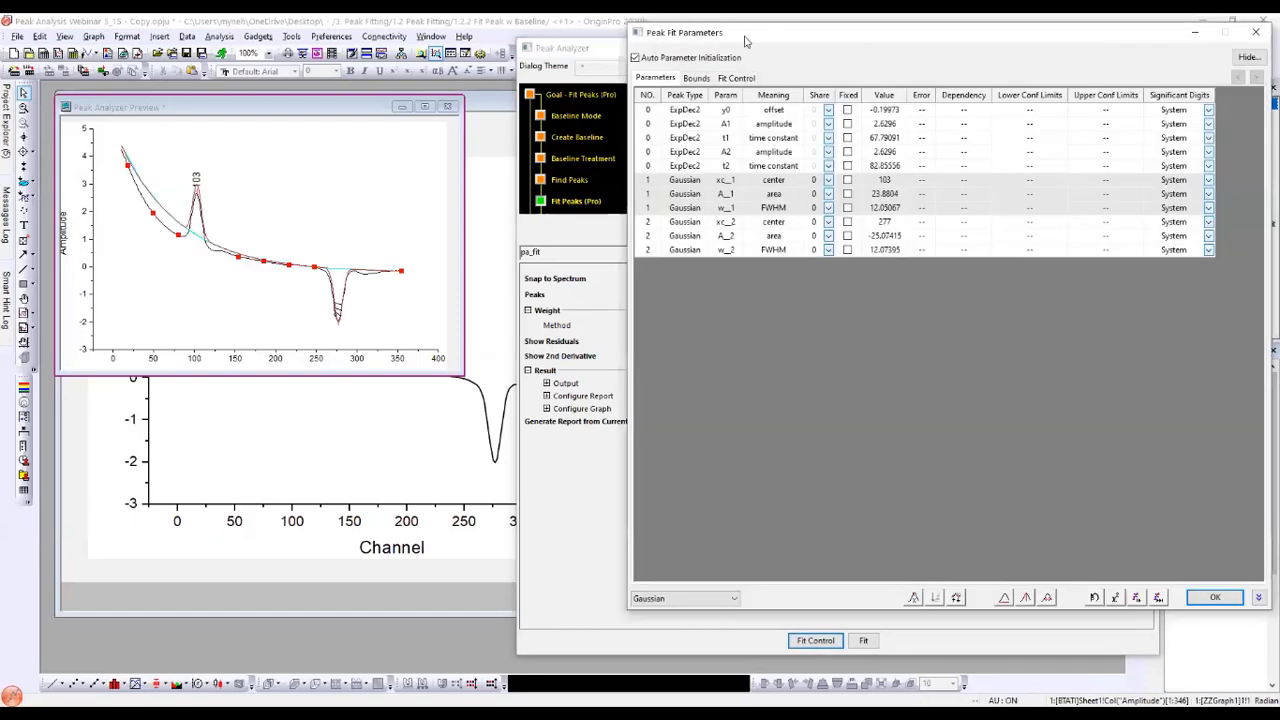
drag(744, 40, 620, 46)
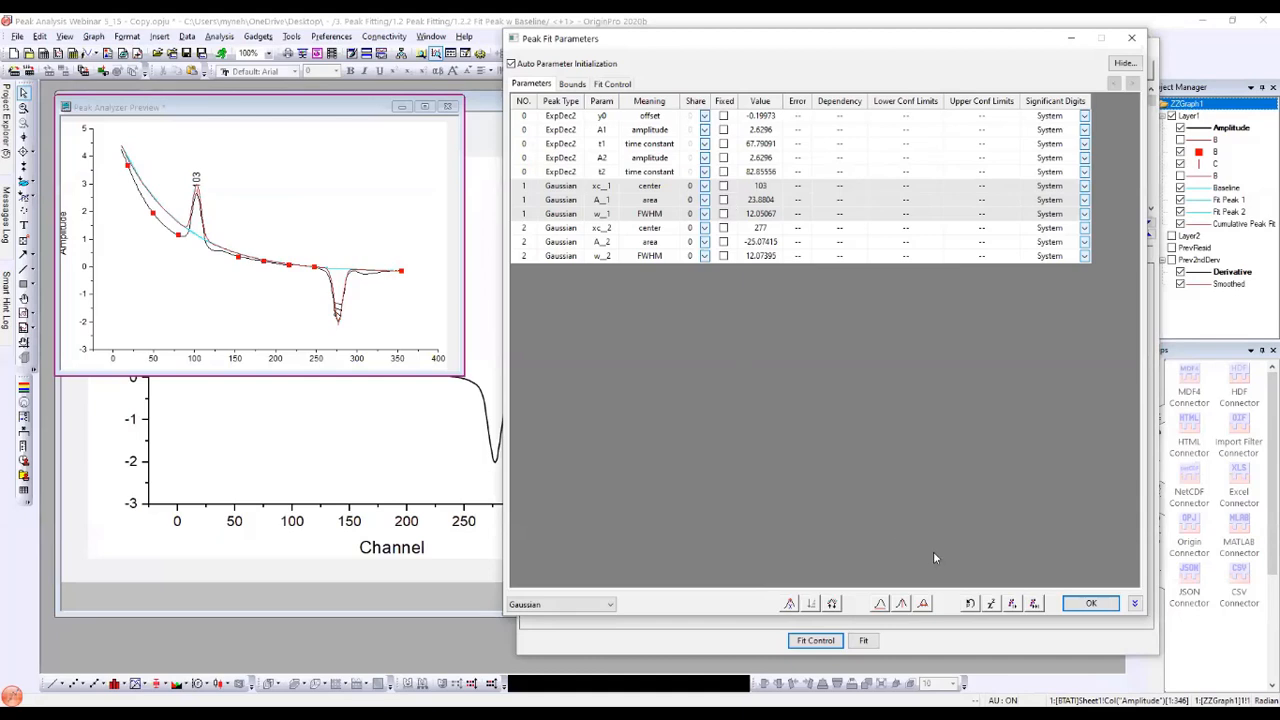
click(1034, 603)
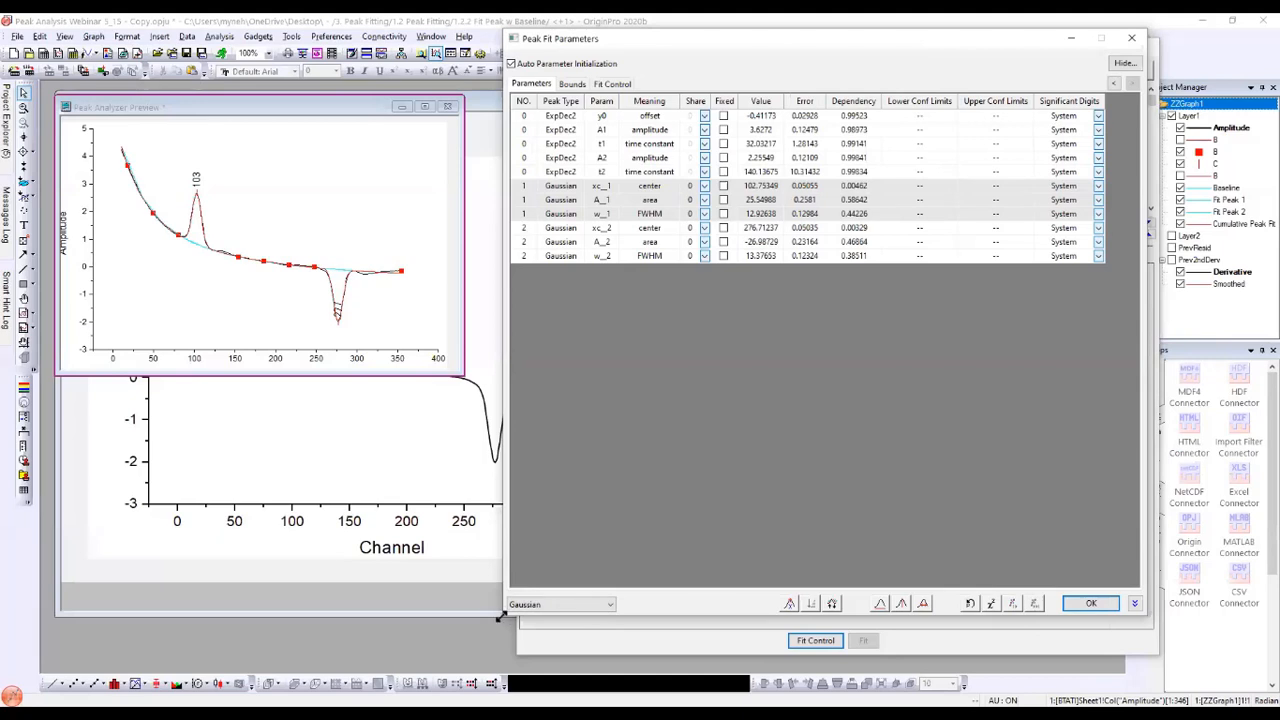
drag(500, 617, 458, 640)
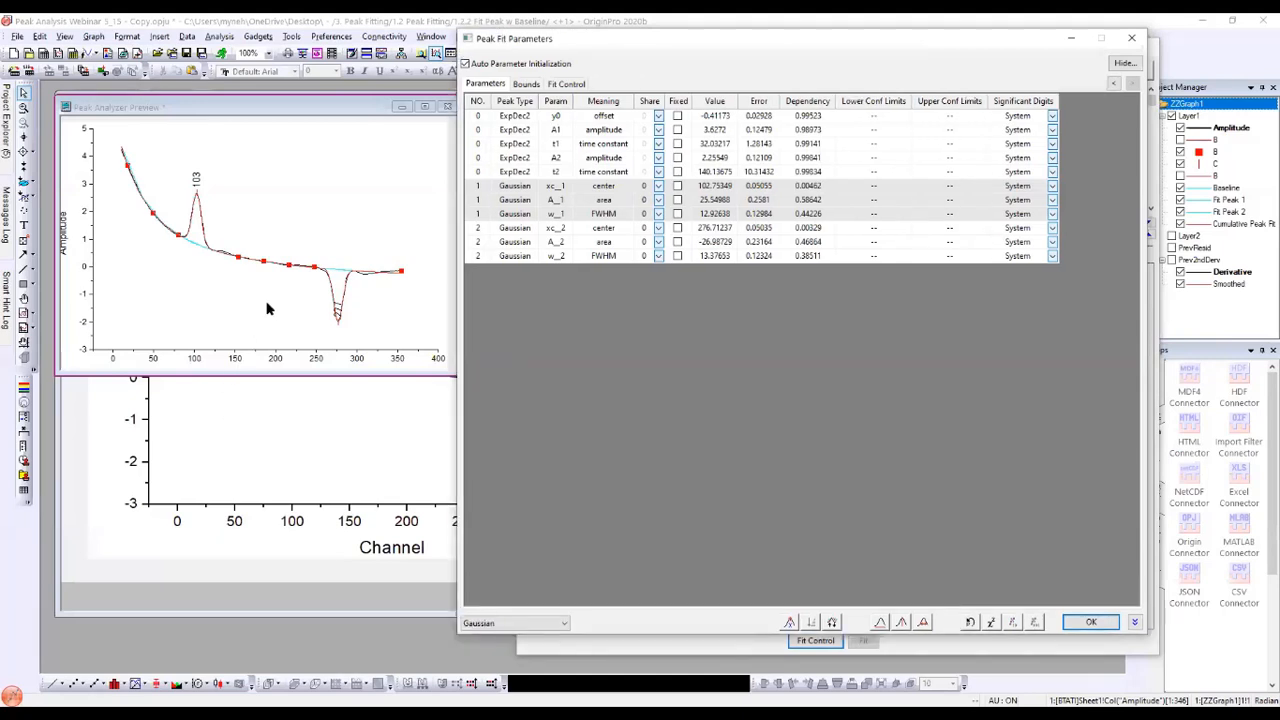
click(1090, 623)
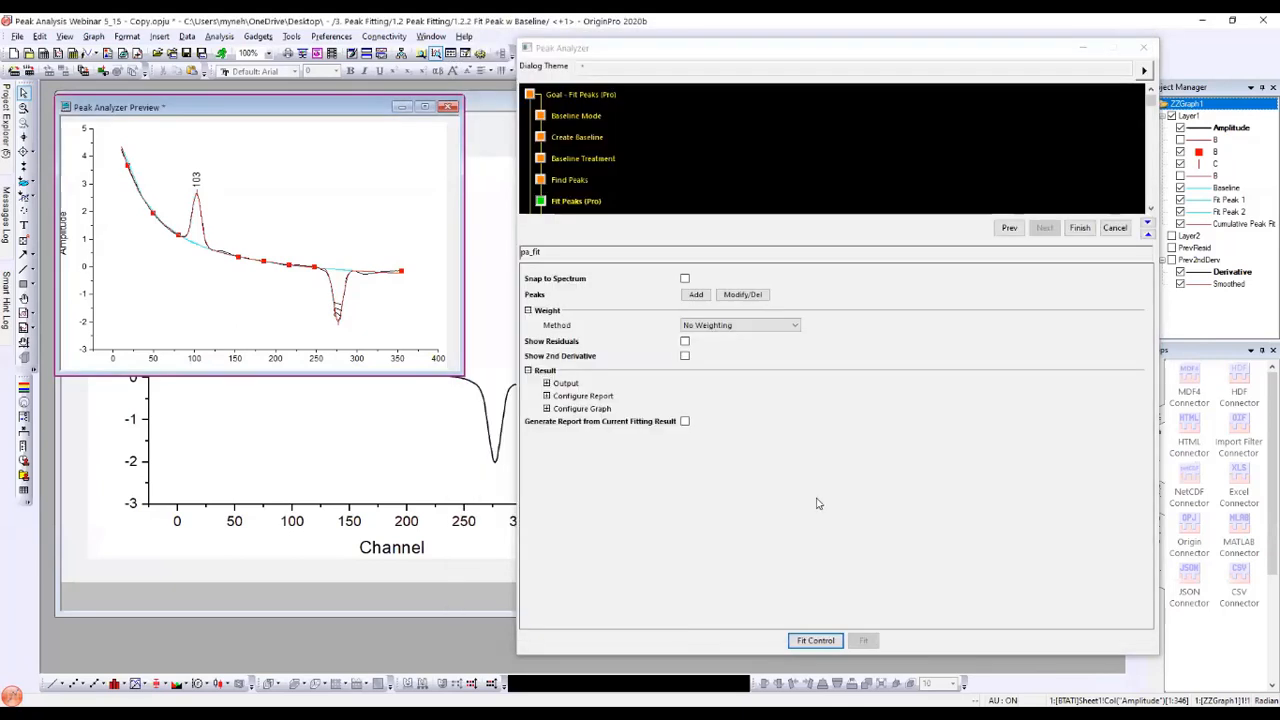
Step: Finish the analysis with a switch to the FitPeaks1 report sheet, and enlarge its window to review the statistics, ANOVA and plots
click(1080, 229)
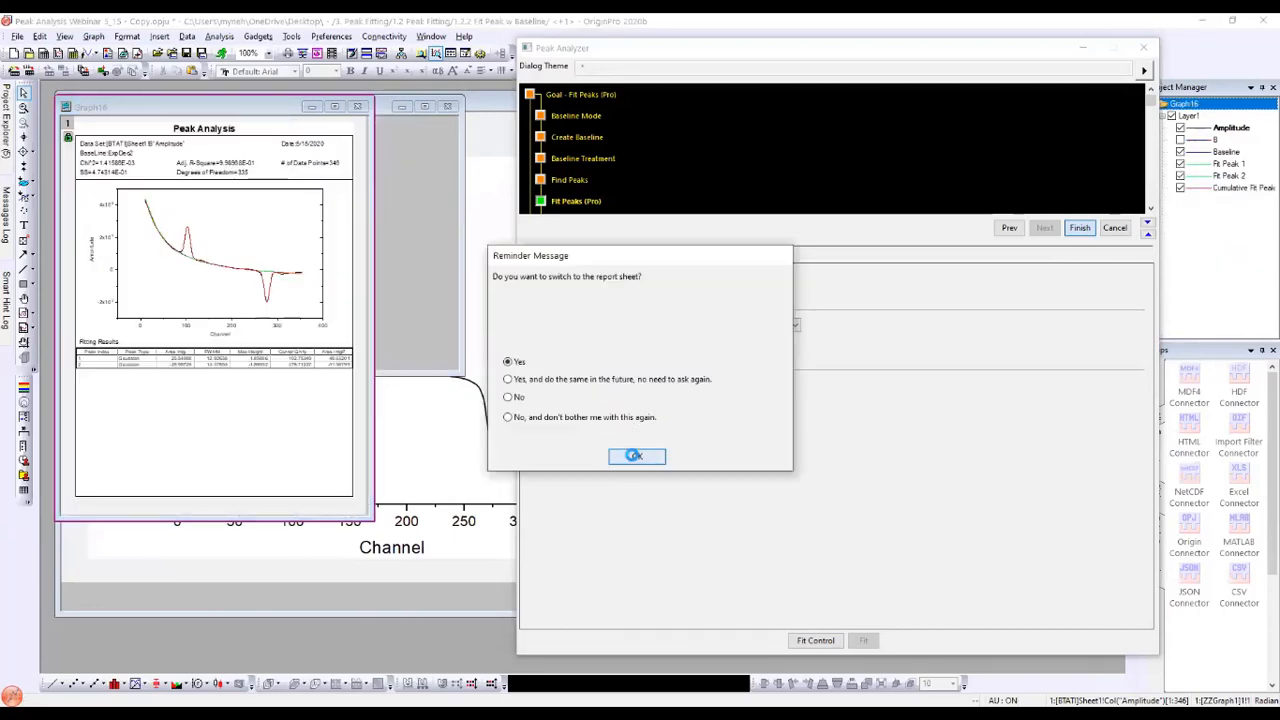
click(633, 455)
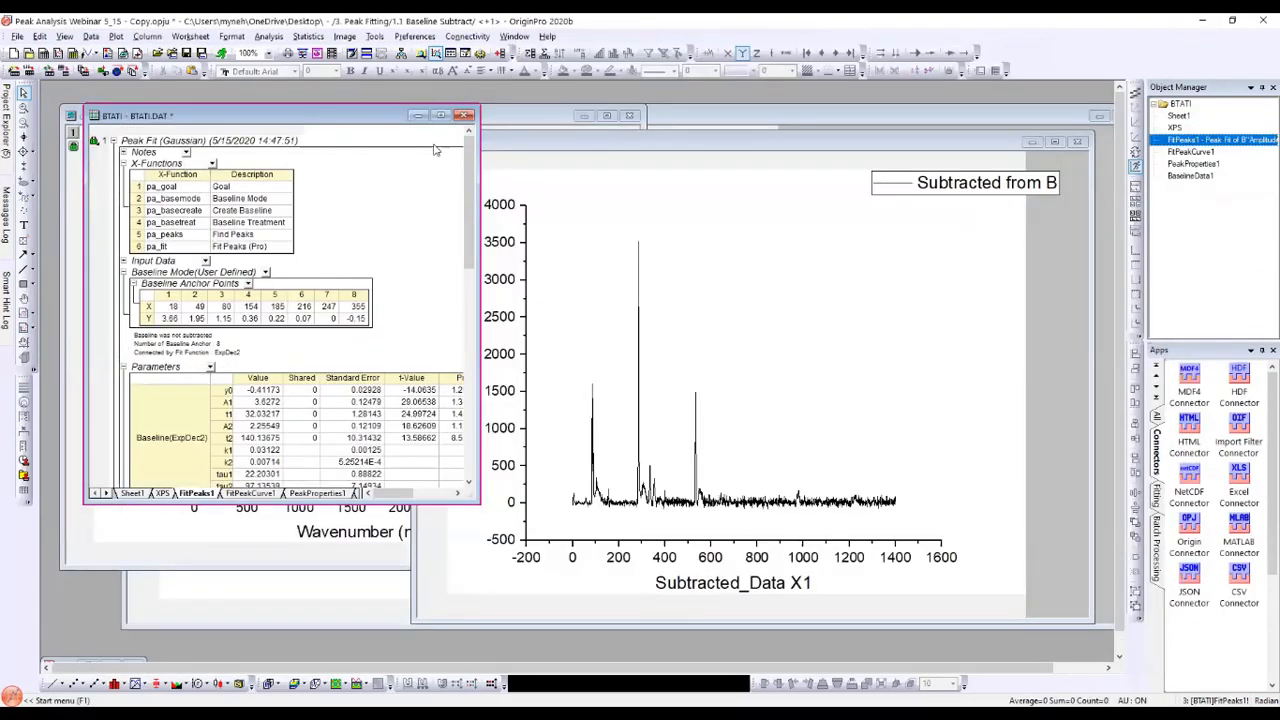
drag(364, 116, 435, 101)
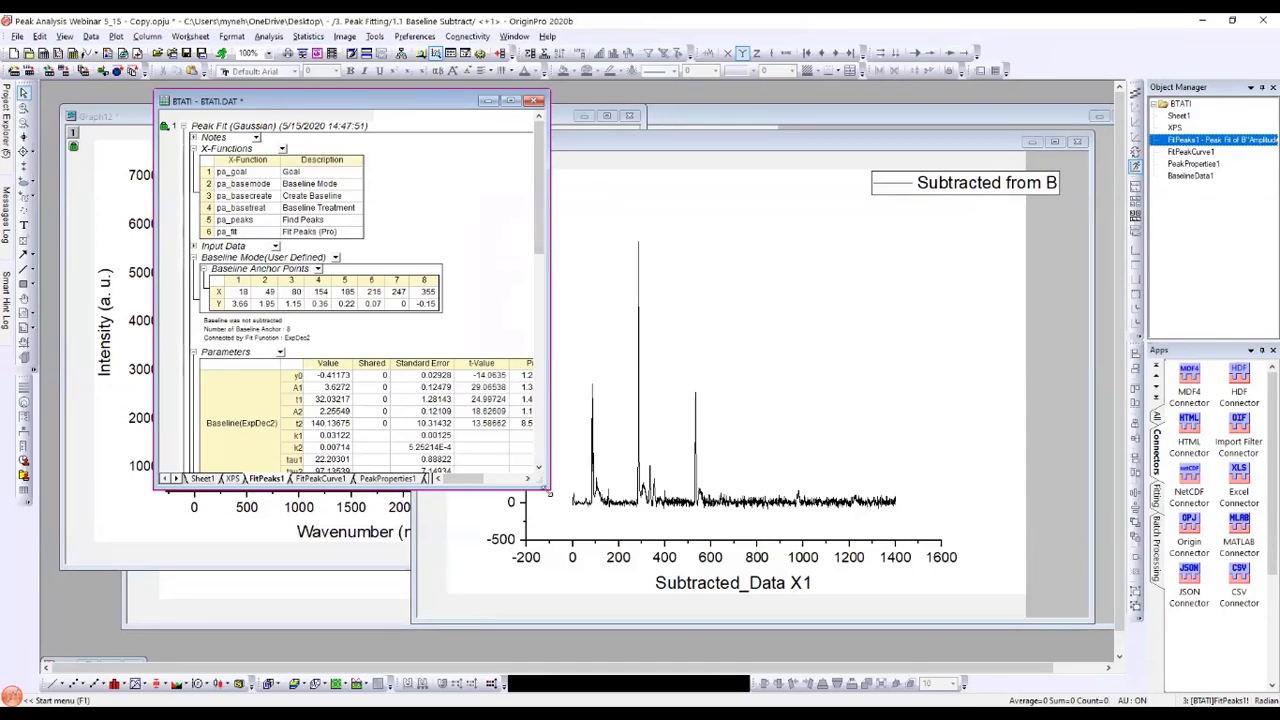
drag(549, 494, 1068, 582)
scroll(525, 216, down, 8)
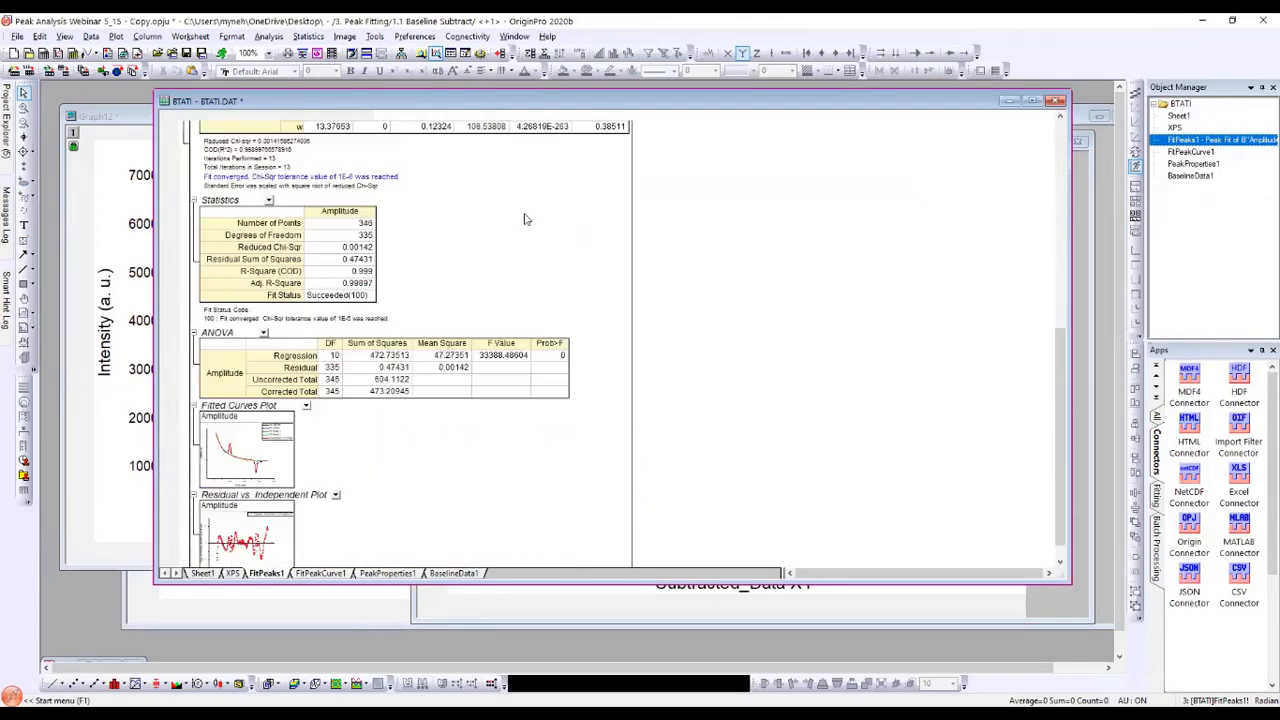
scroll(527, 218, down, 1)
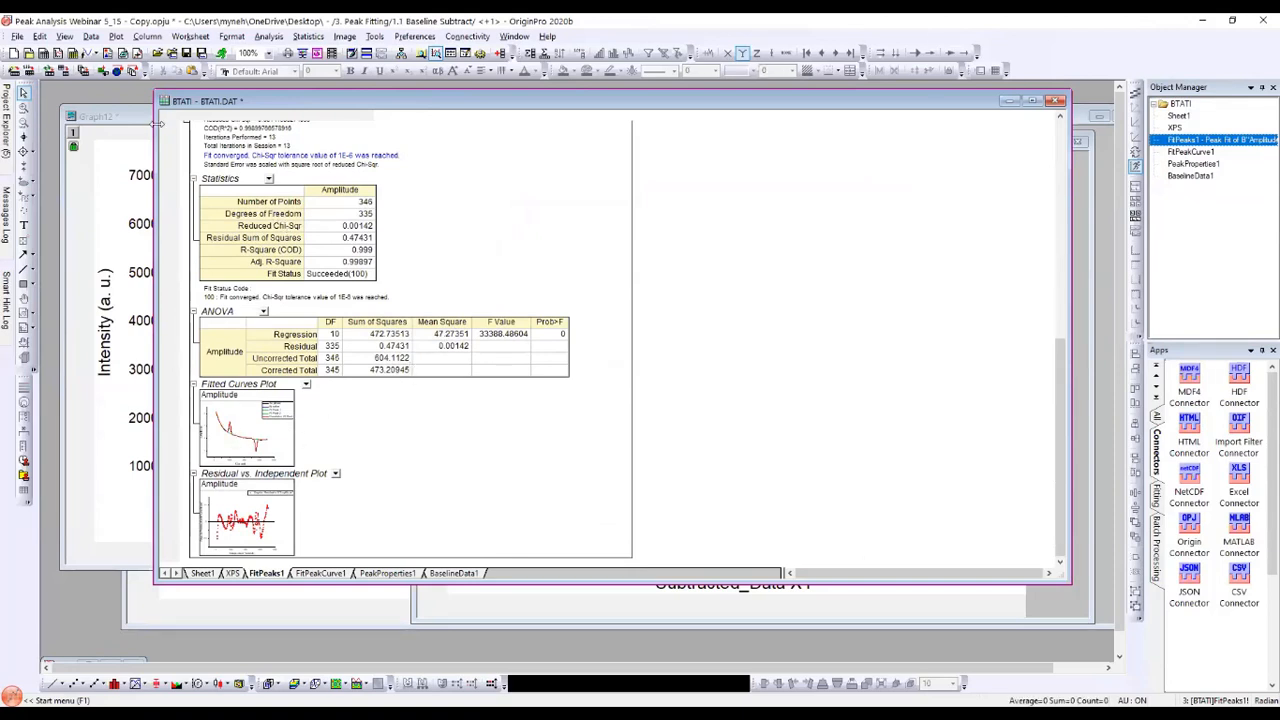
Step: Switch to the project folder 4. 3D Peaks and reposition the Graph10 window with the Amp surface plot
mouse_move(6, 145)
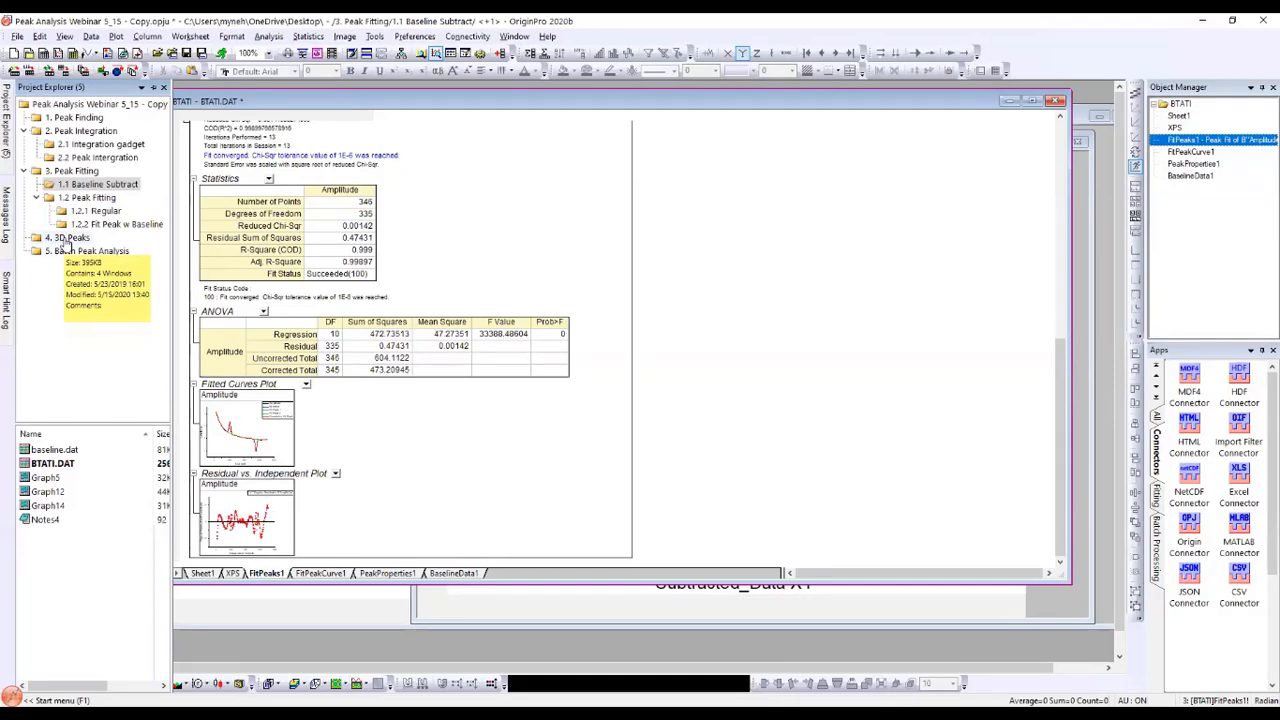
click(66, 240)
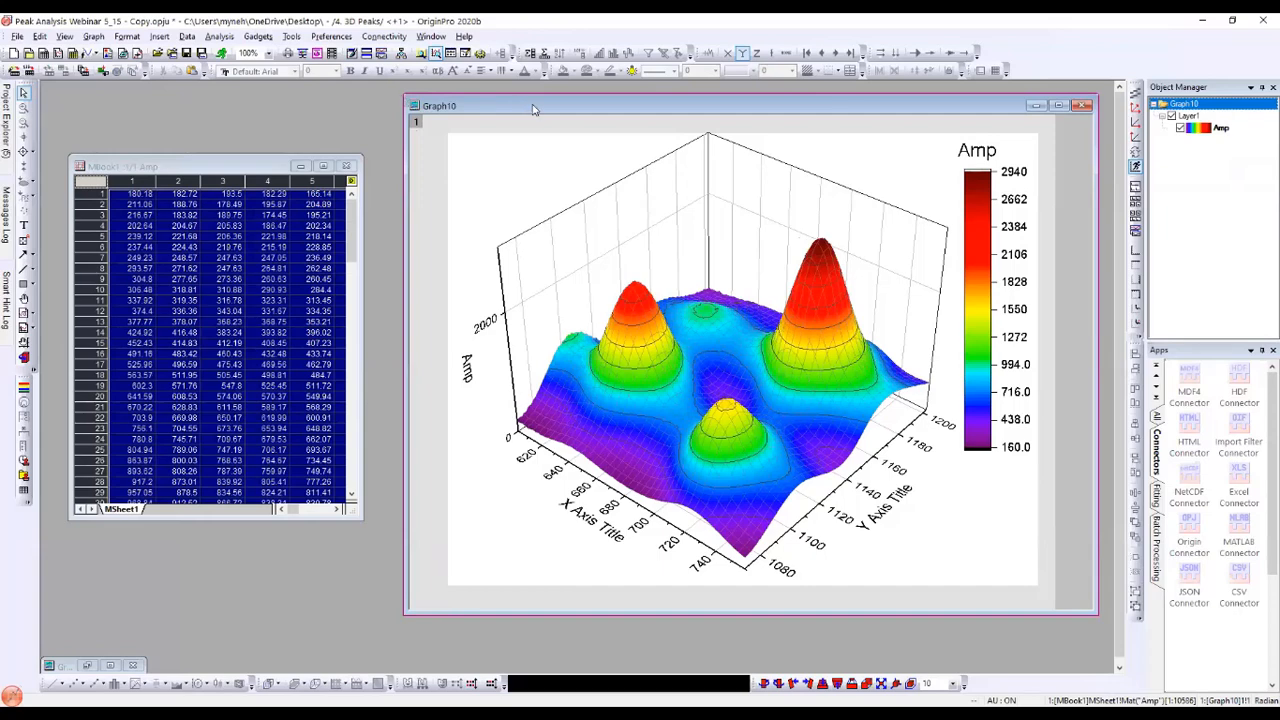
drag(528, 115, 474, 131)
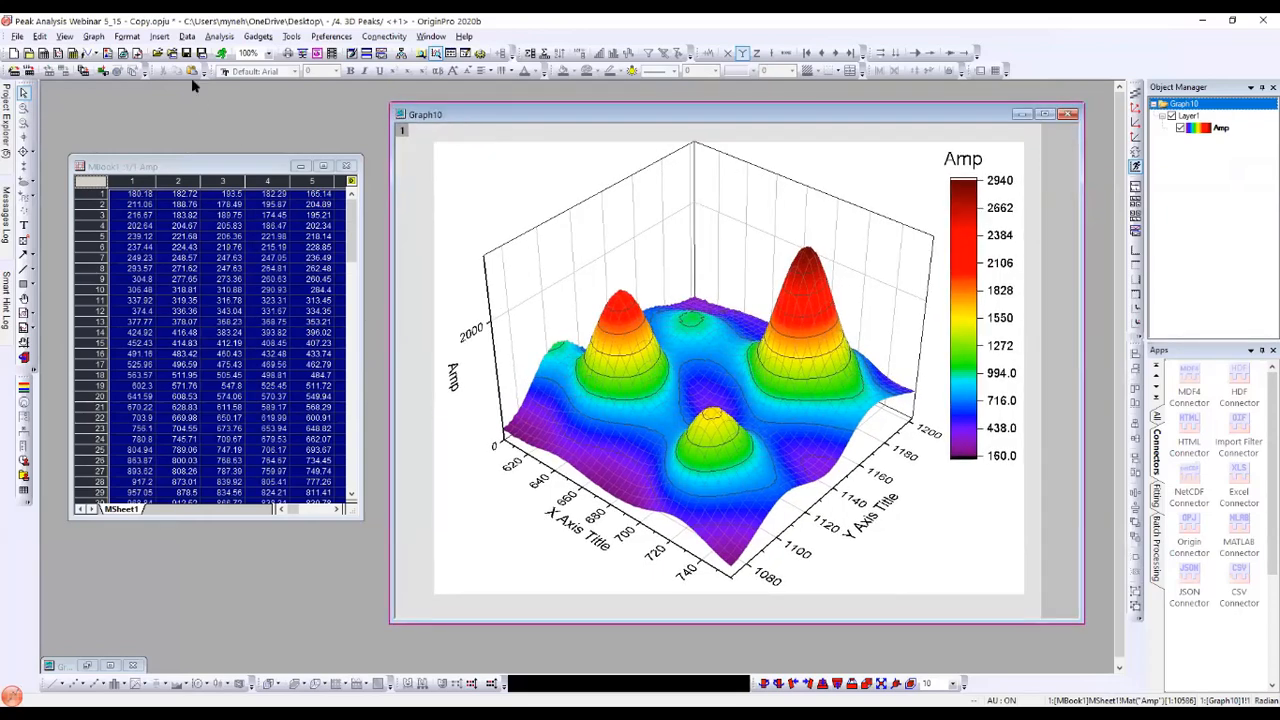
Step: Start a nonlinear surface fit of the Amp surface with the Gaussian2D function, and arrange the fit dialog and Graph10 side by side
click(217, 37)
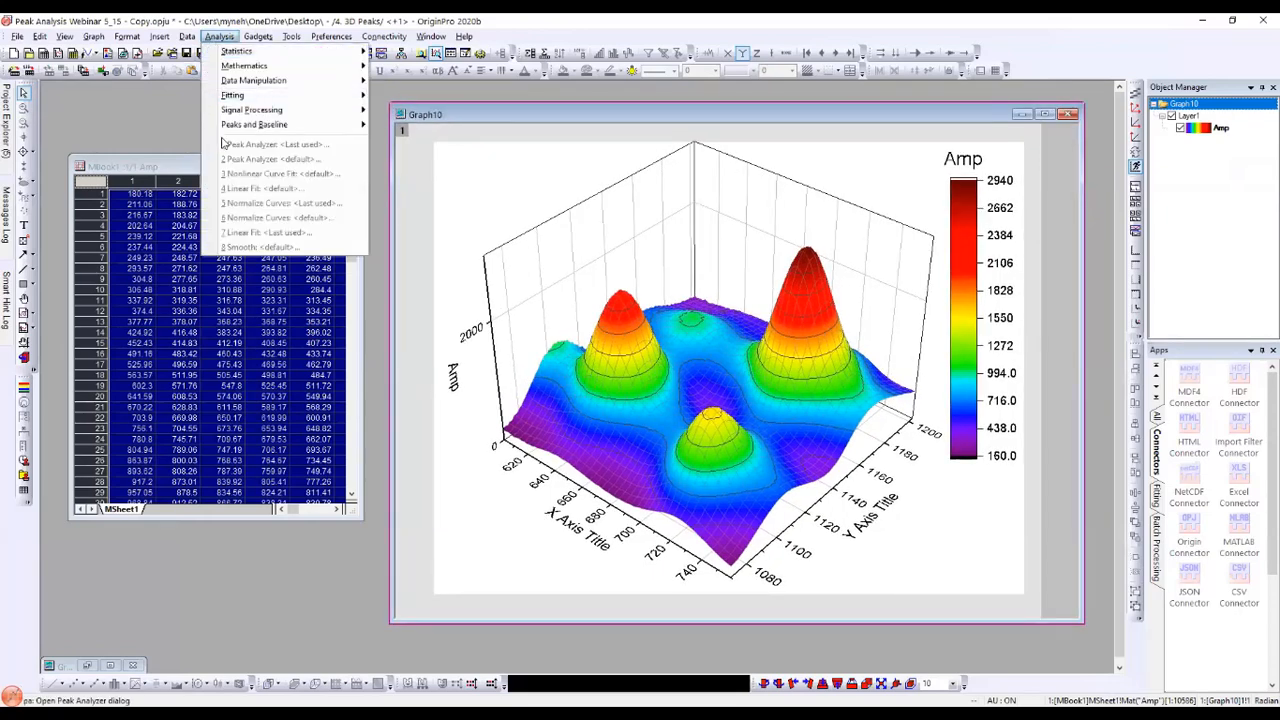
mouse_move(240, 95)
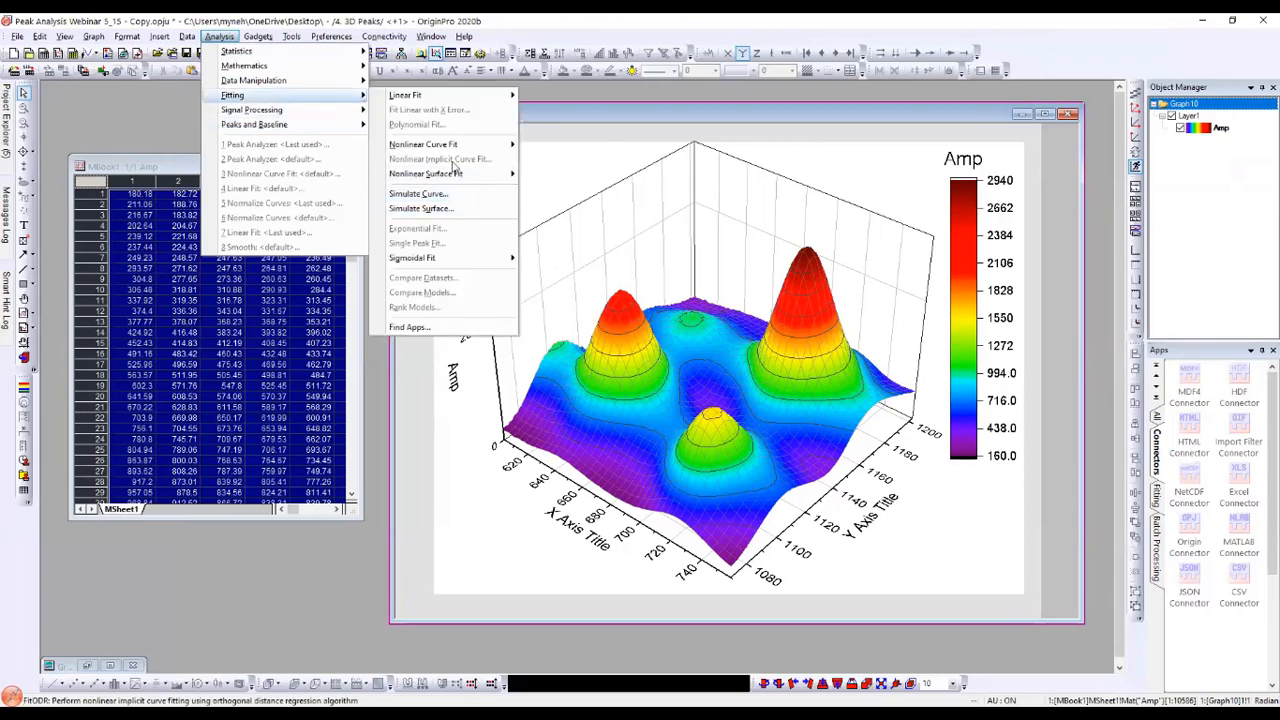
mouse_move(448, 155)
mouse_move(435, 178)
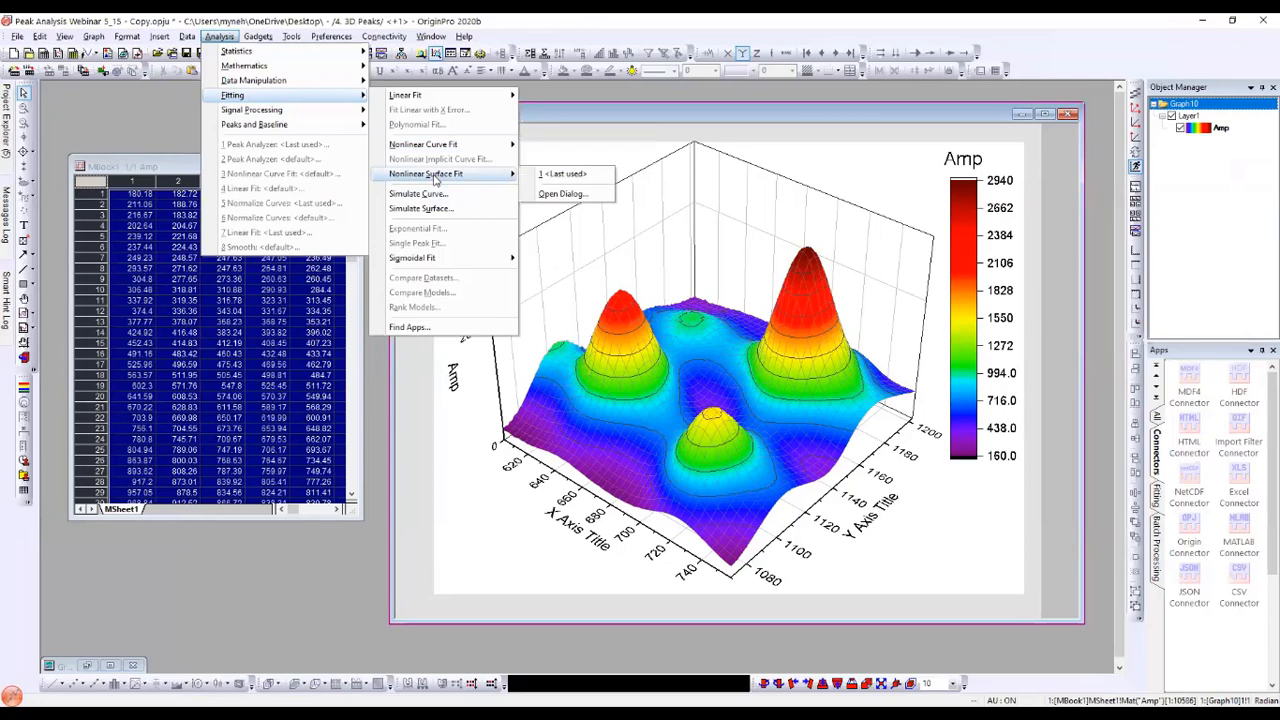
click(563, 195)
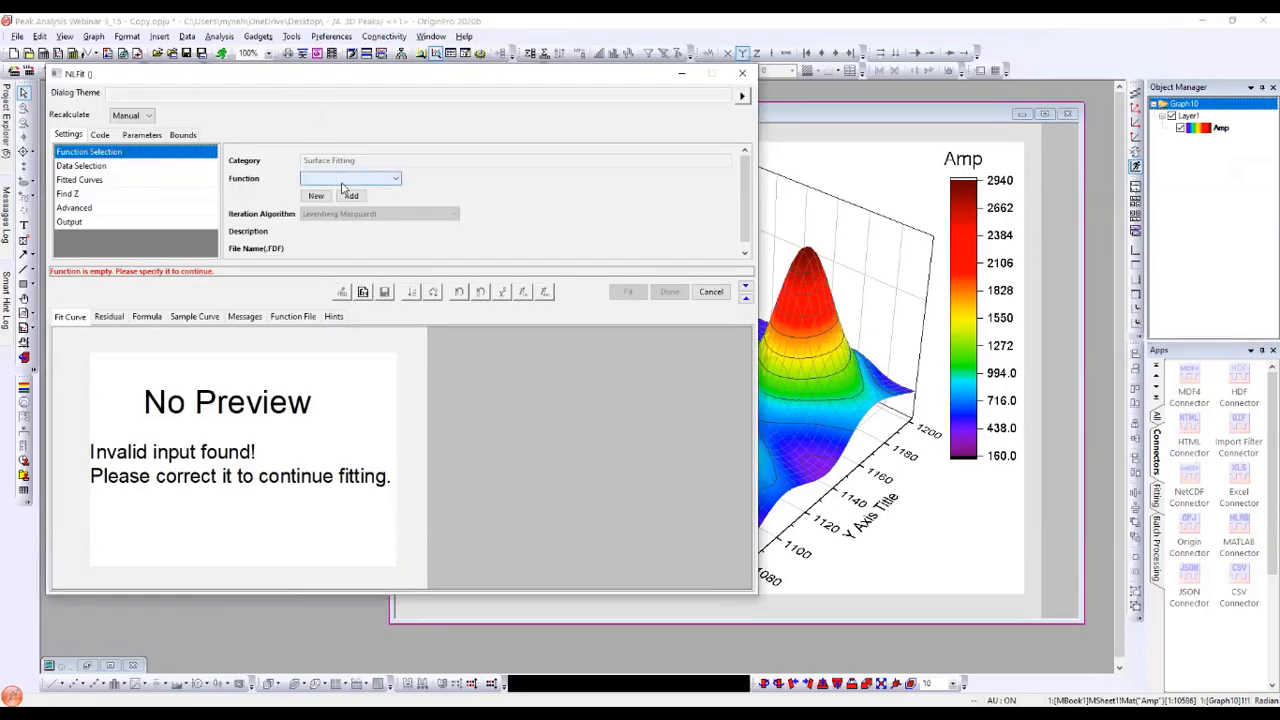
click(388, 181)
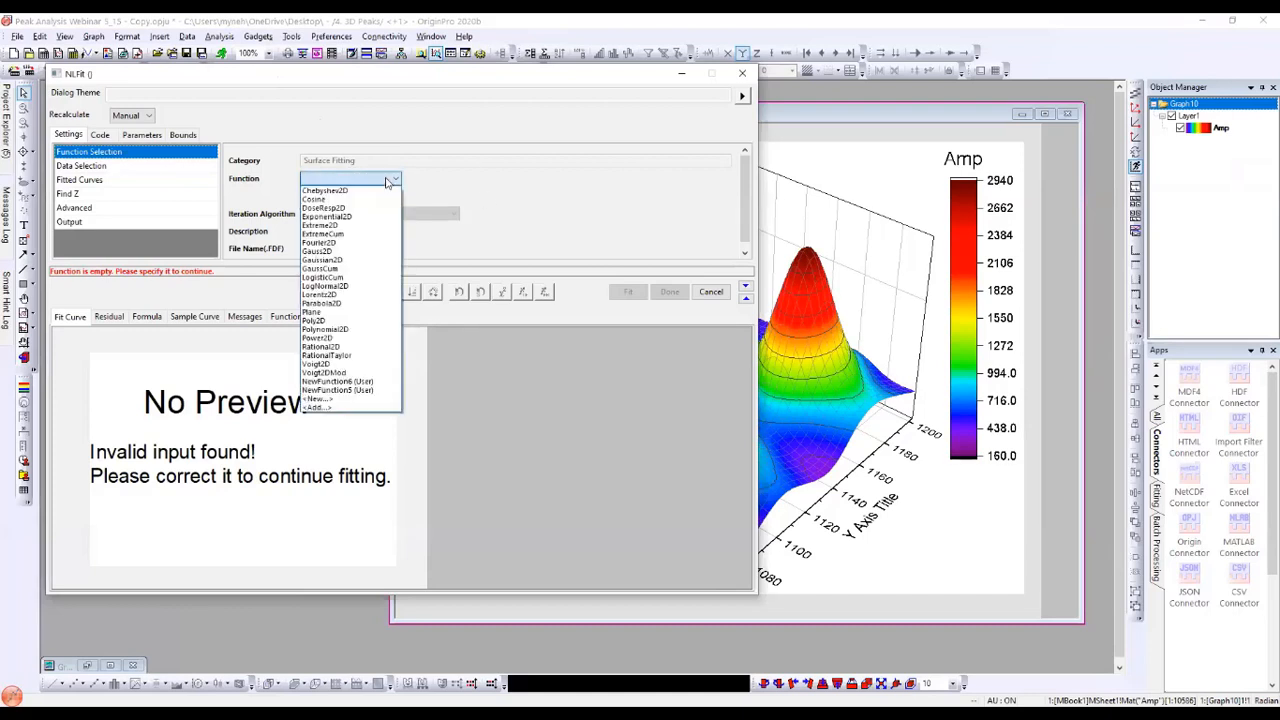
click(351, 262)
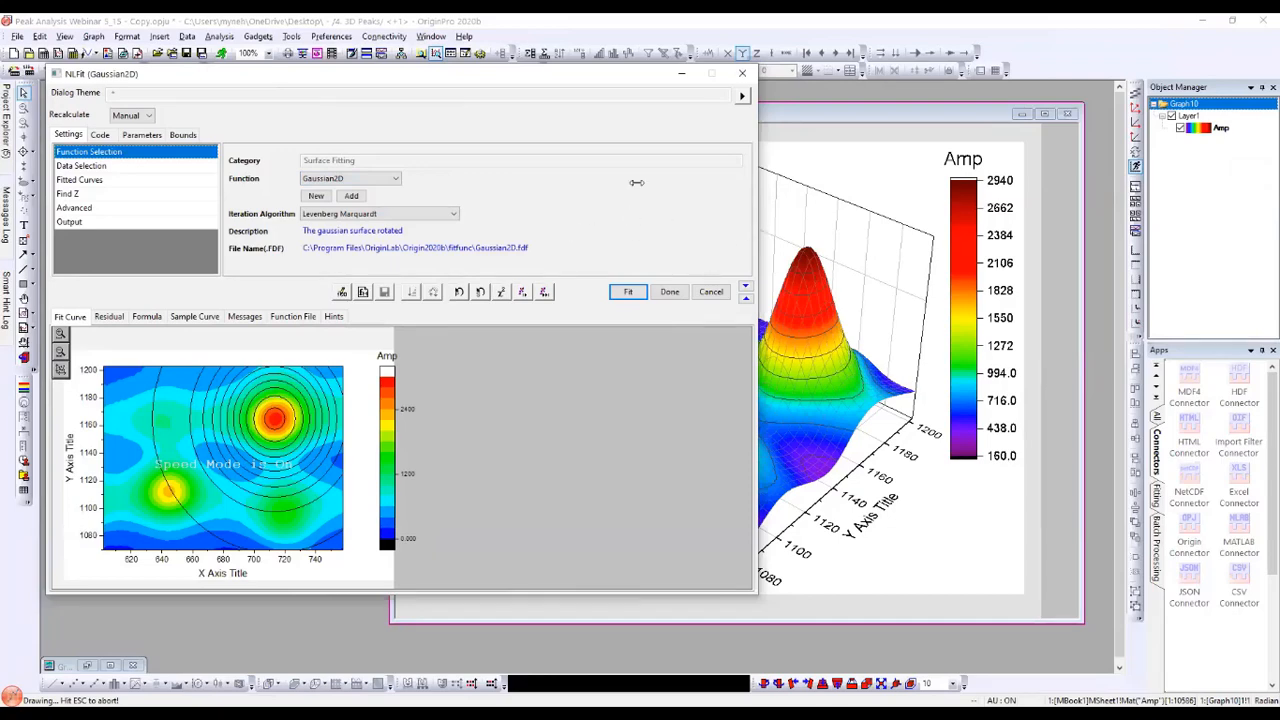
drag(636, 182, 683, 182)
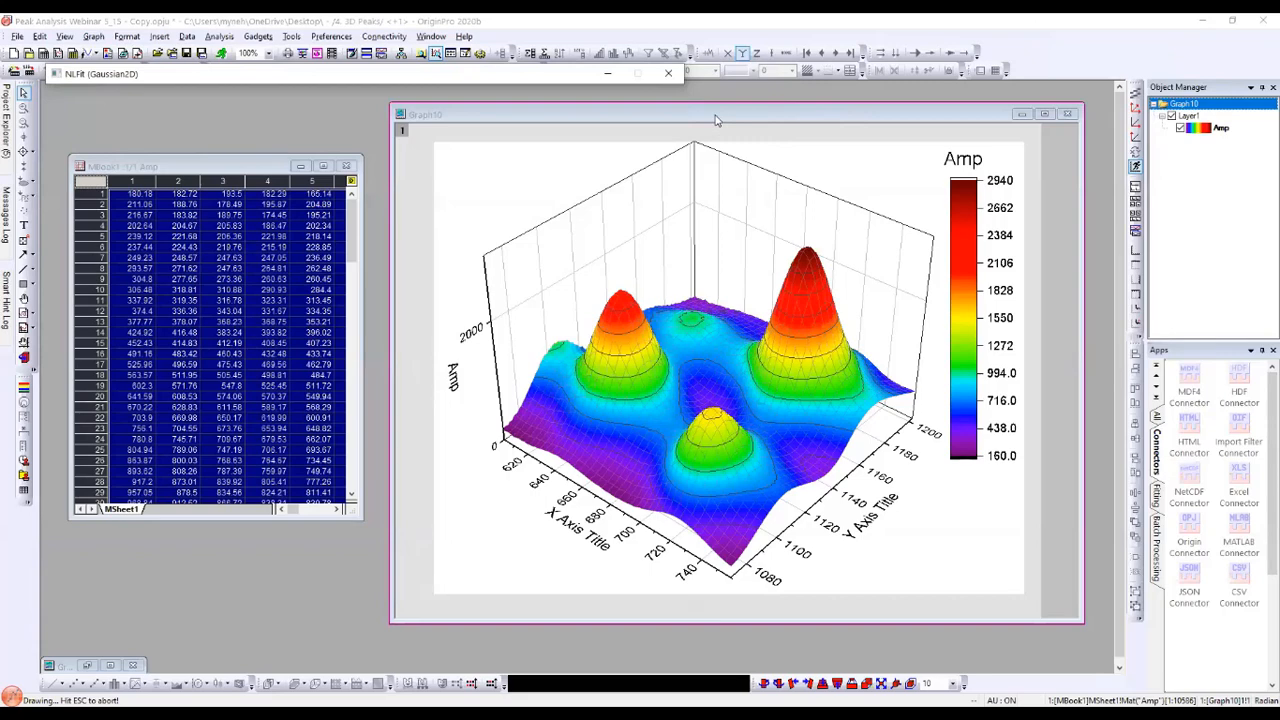
drag(715, 120, 880, 133)
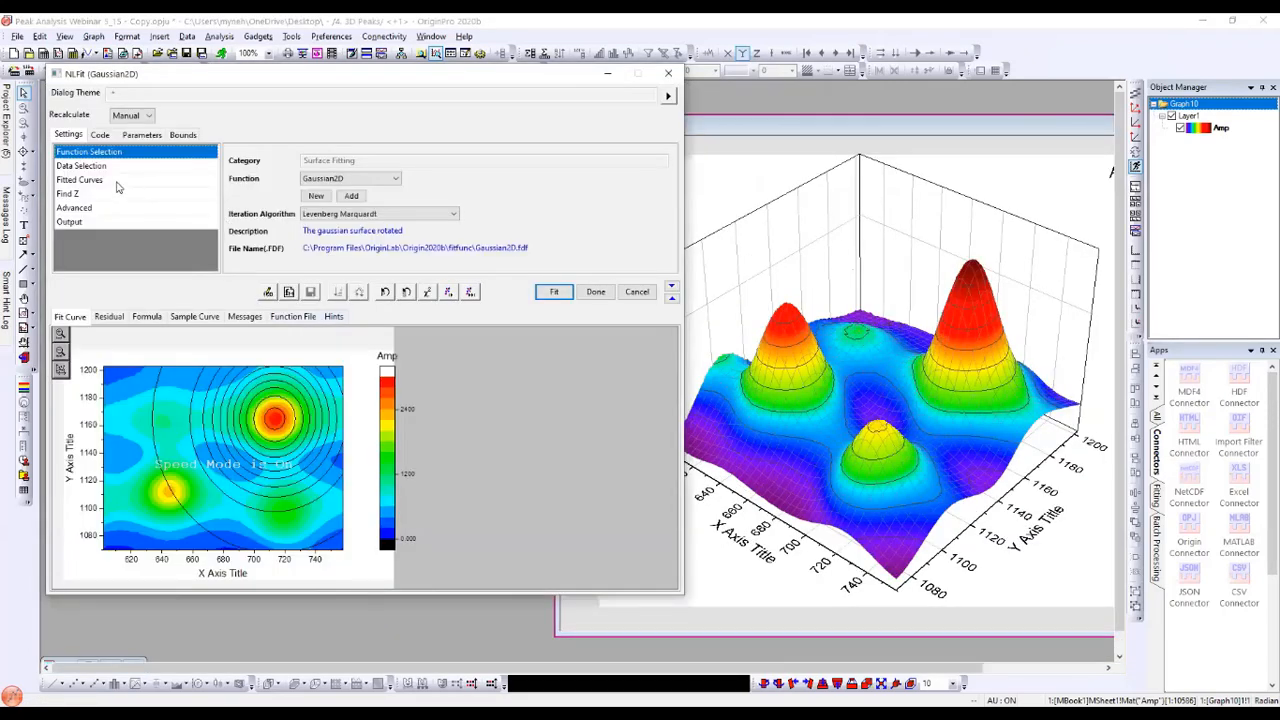
Step: Set the number of replicas to 3 and the peak direction to Positive in the advanced fit settings
click(86, 207)
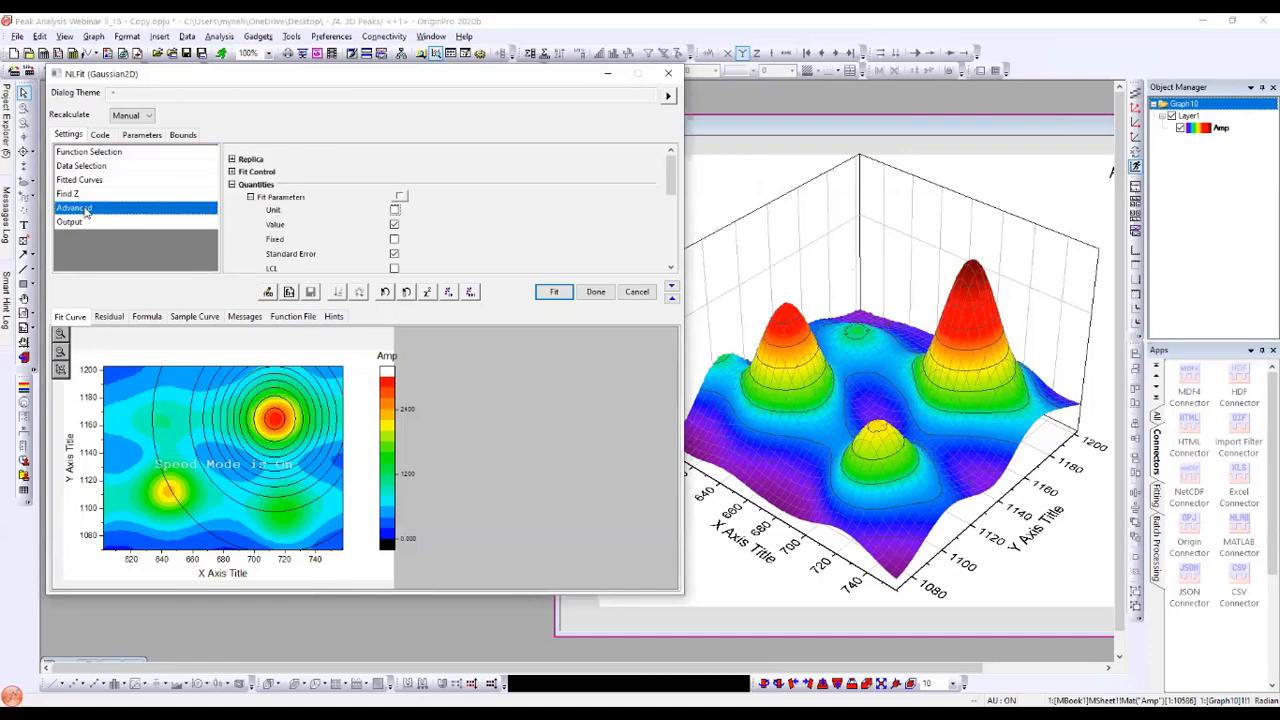
click(232, 159)
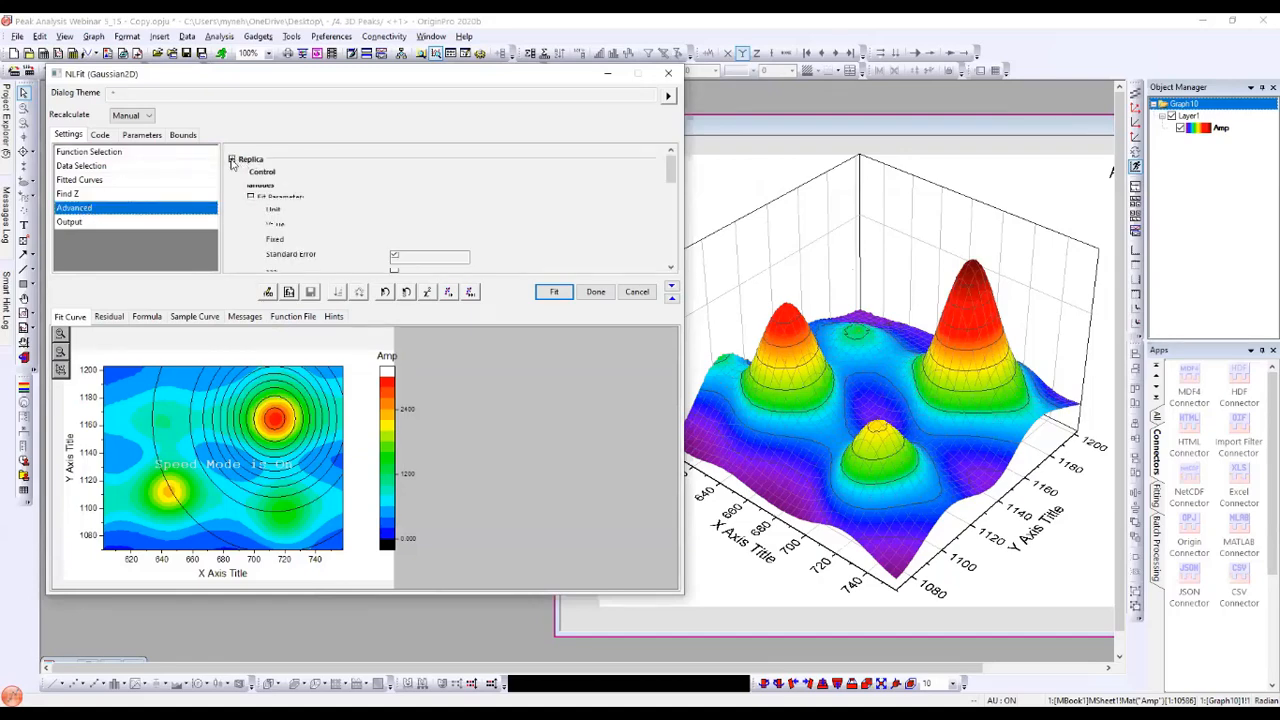
click(389, 173)
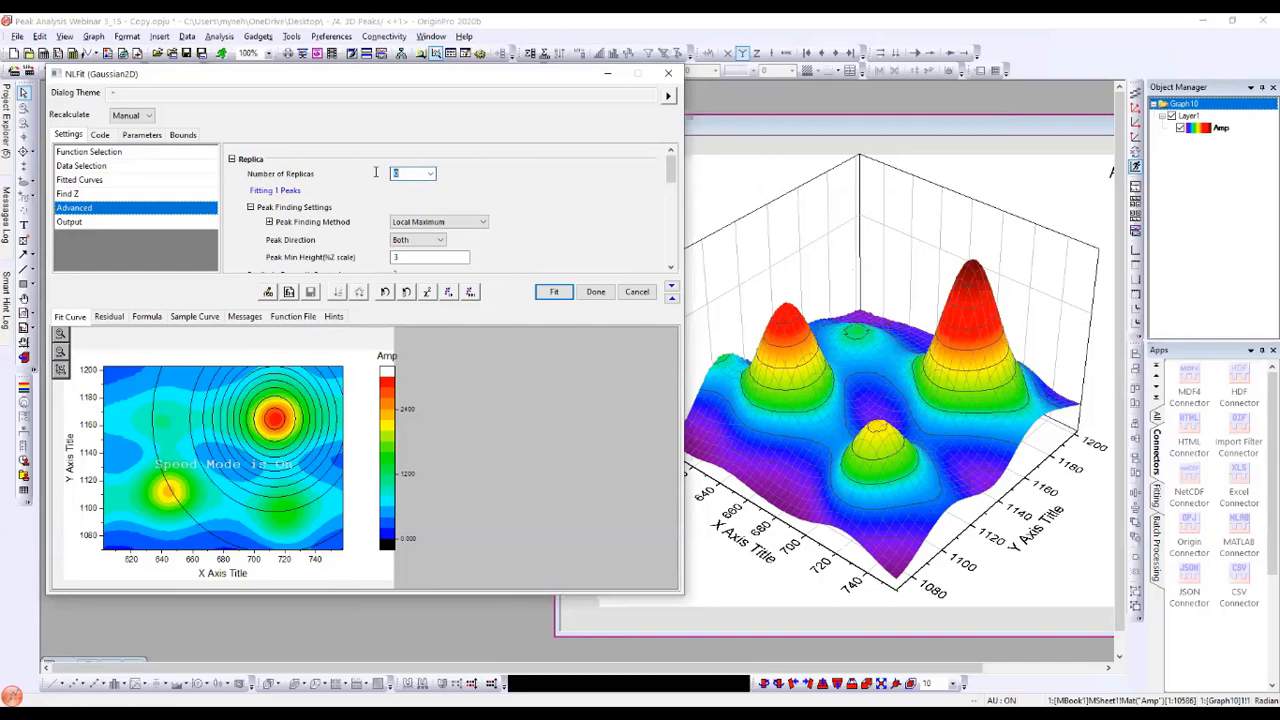
text(3)
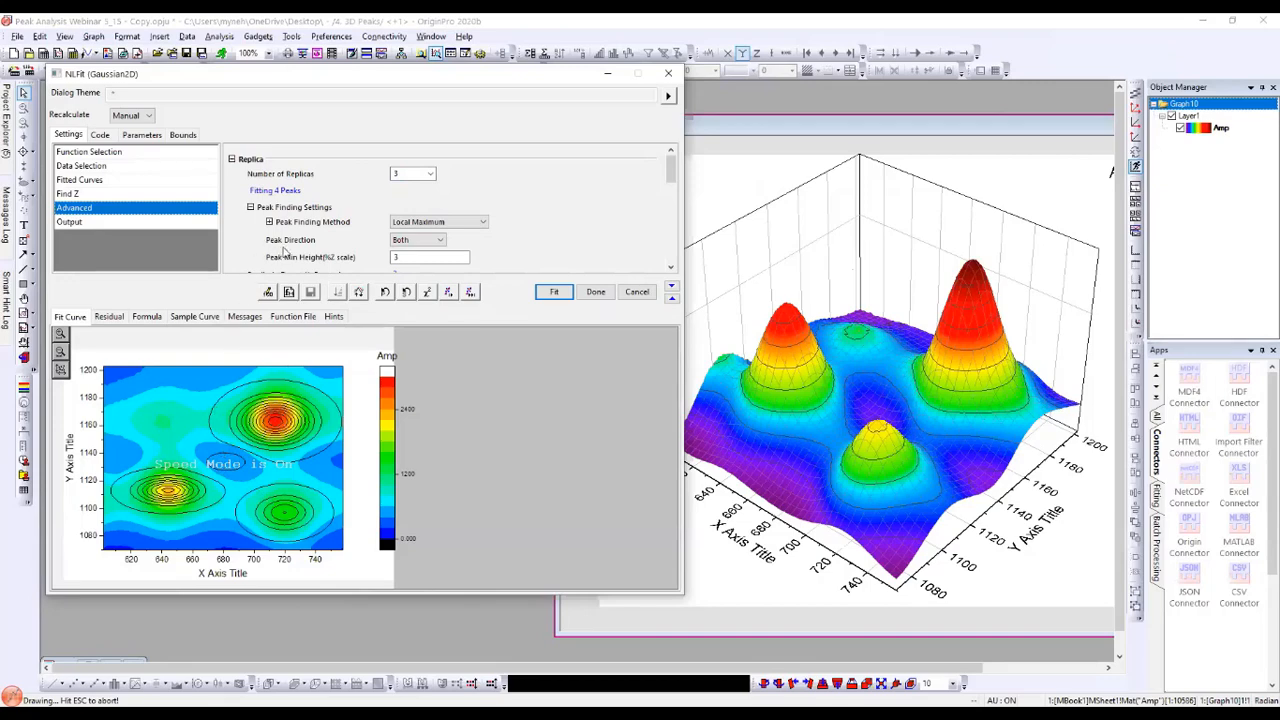
click(408, 243)
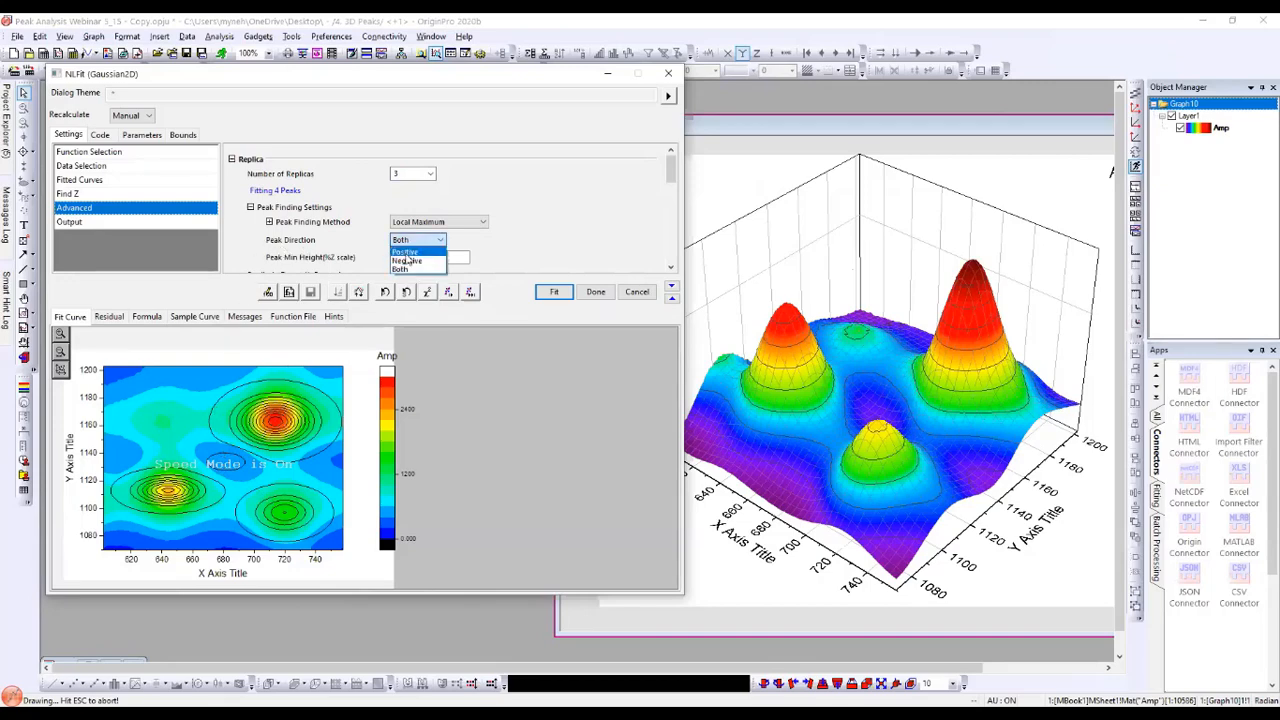
click(406, 250)
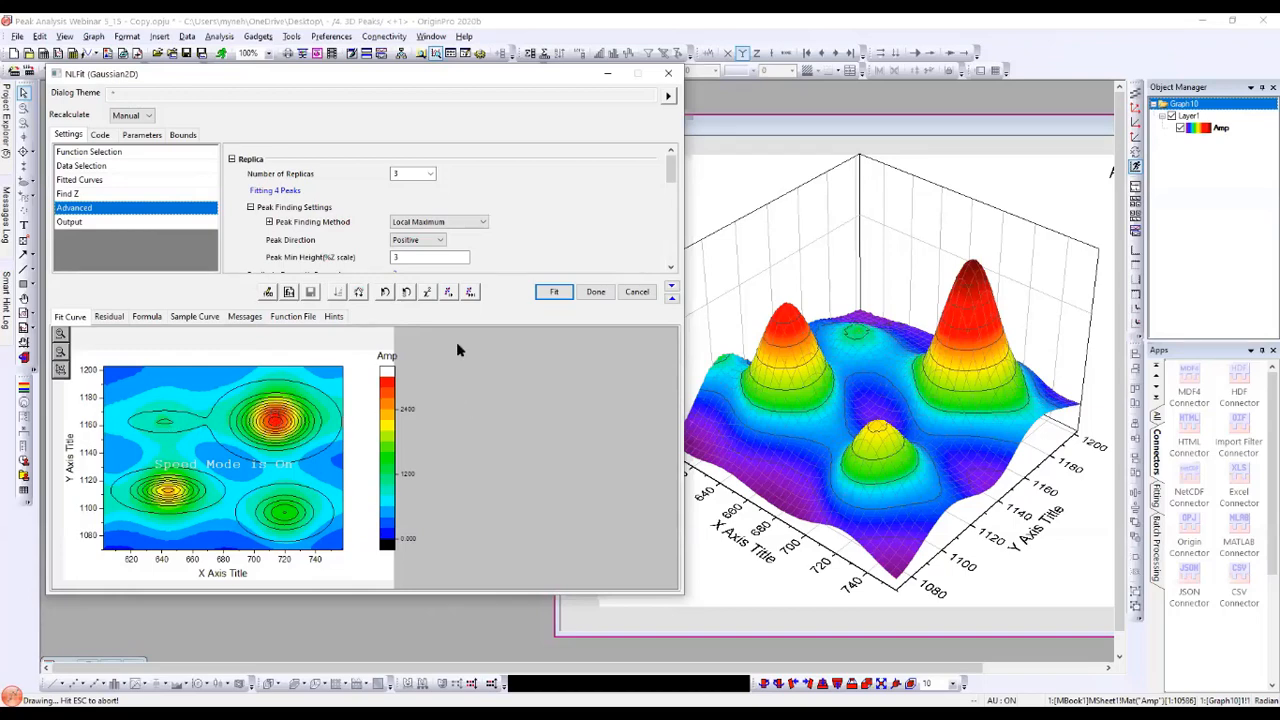
Step: Fit the Gaussian2D surface until converged, review the fit messages and accept the fit to produce the report
click(470, 292)
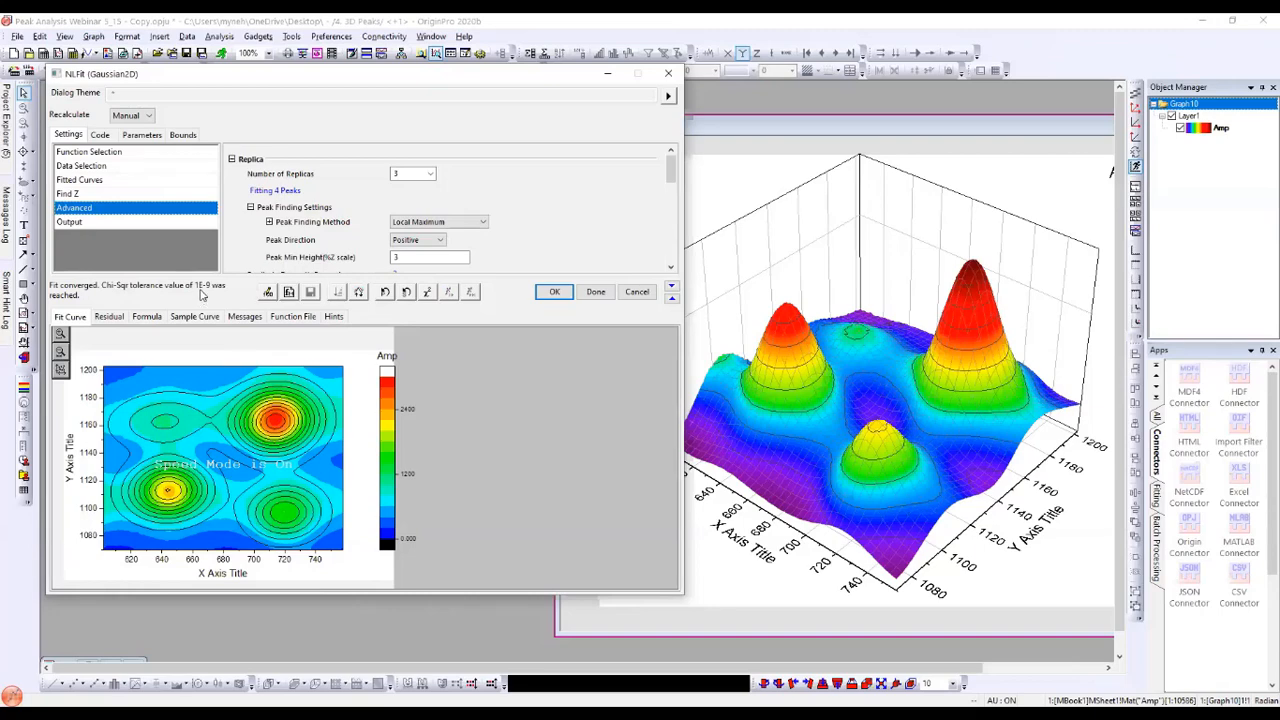
click(246, 319)
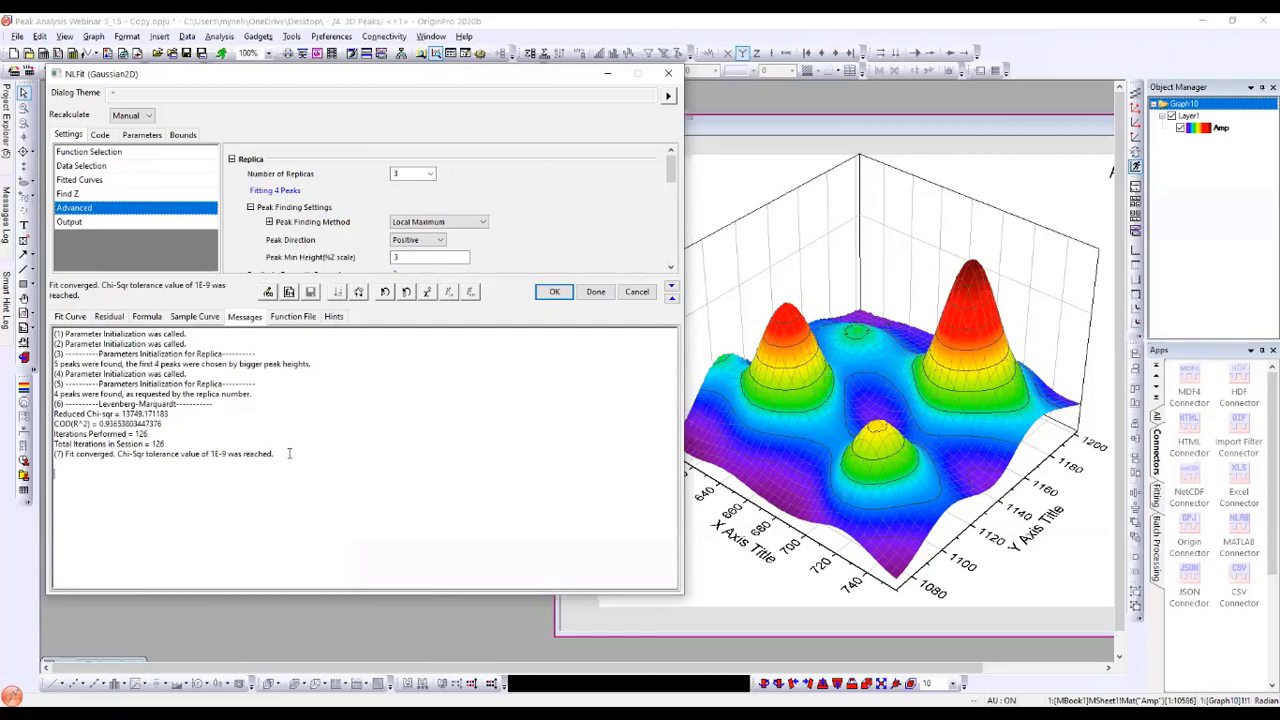
click(553, 293)
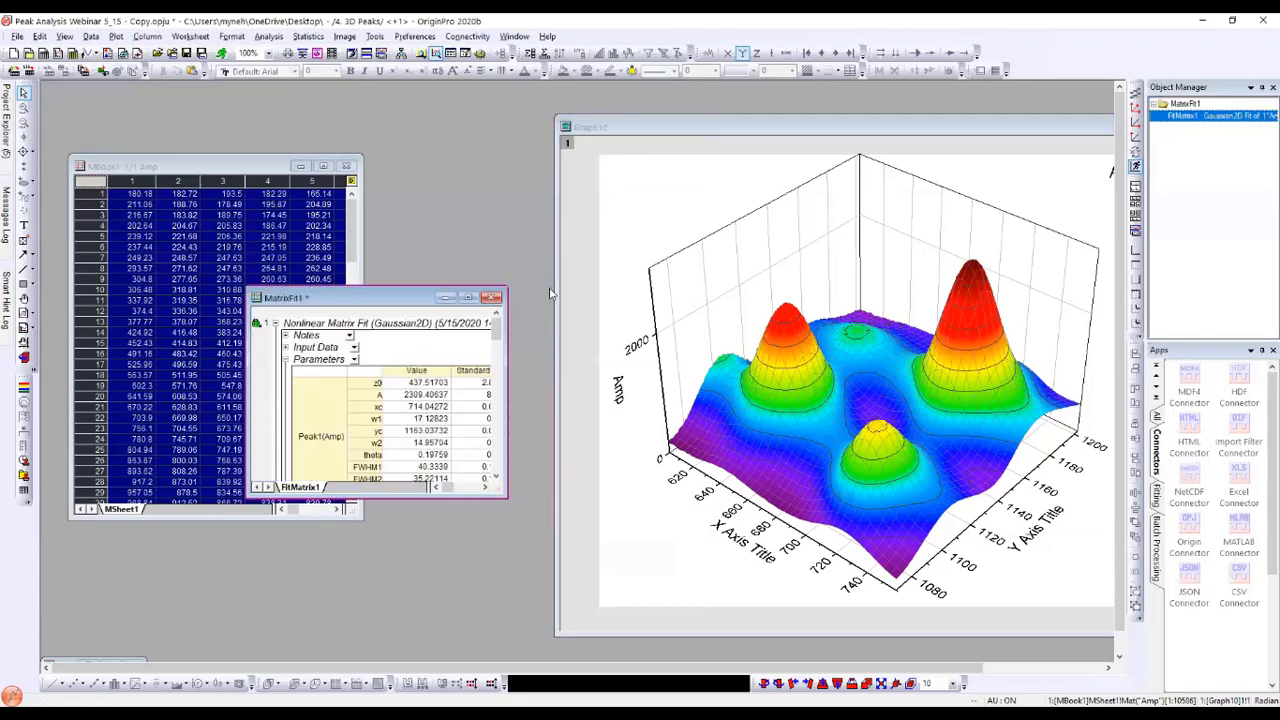
Step: Reposition and widen the Graph10 window, and place the fit results table below the color scale, clear of the surface peaks
drag(627, 129, 545, 112)
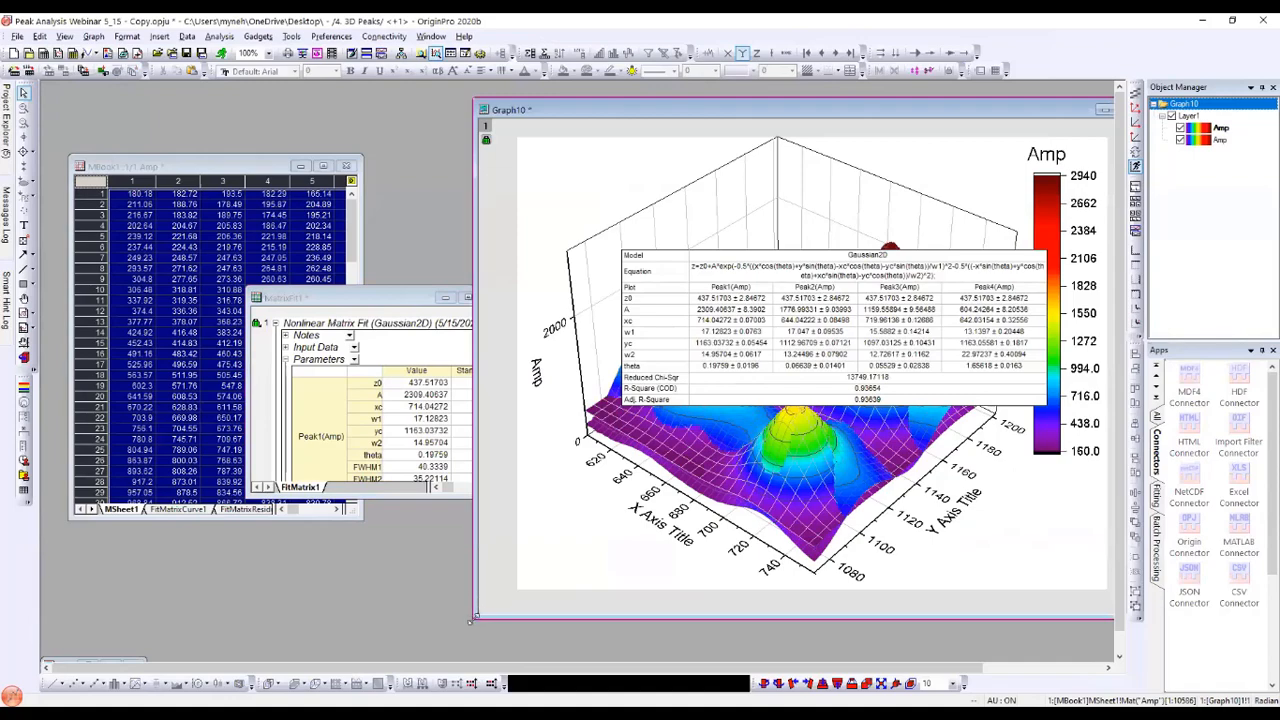
drag(472, 620, 290, 635)
drag(620, 342, 708, 318)
drag(911, 372, 1128, 594)
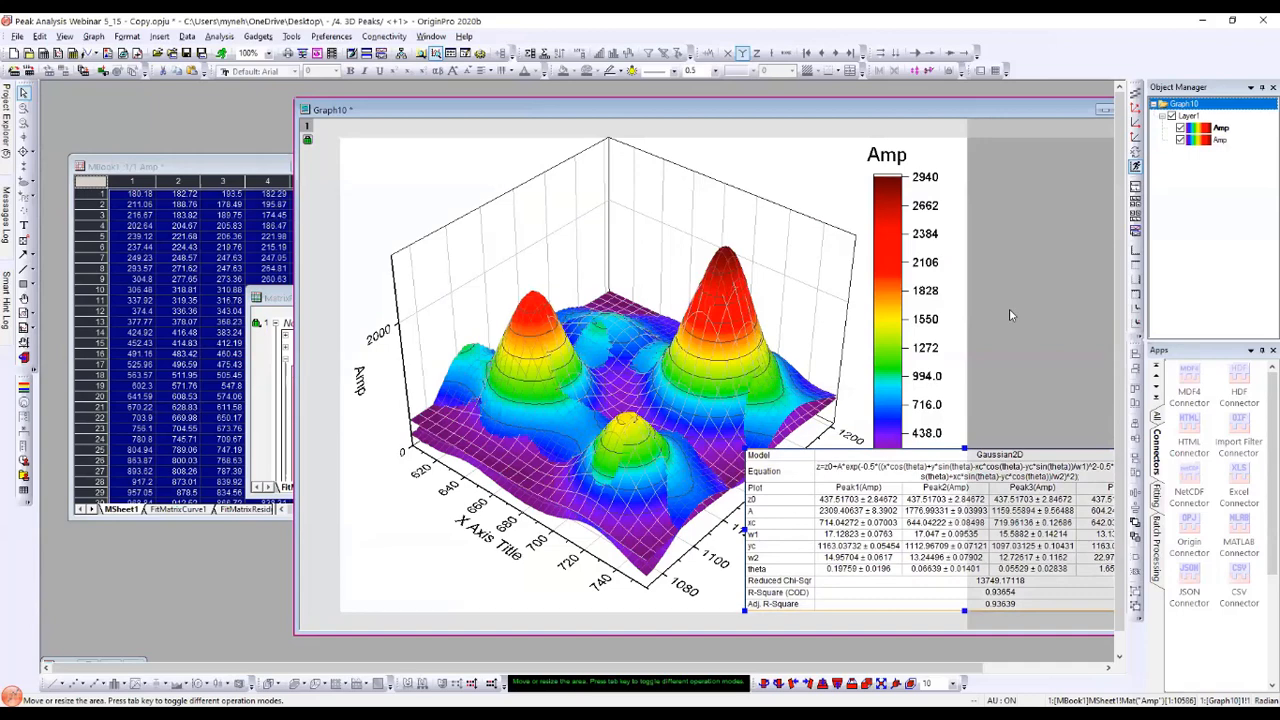
click(1010, 314)
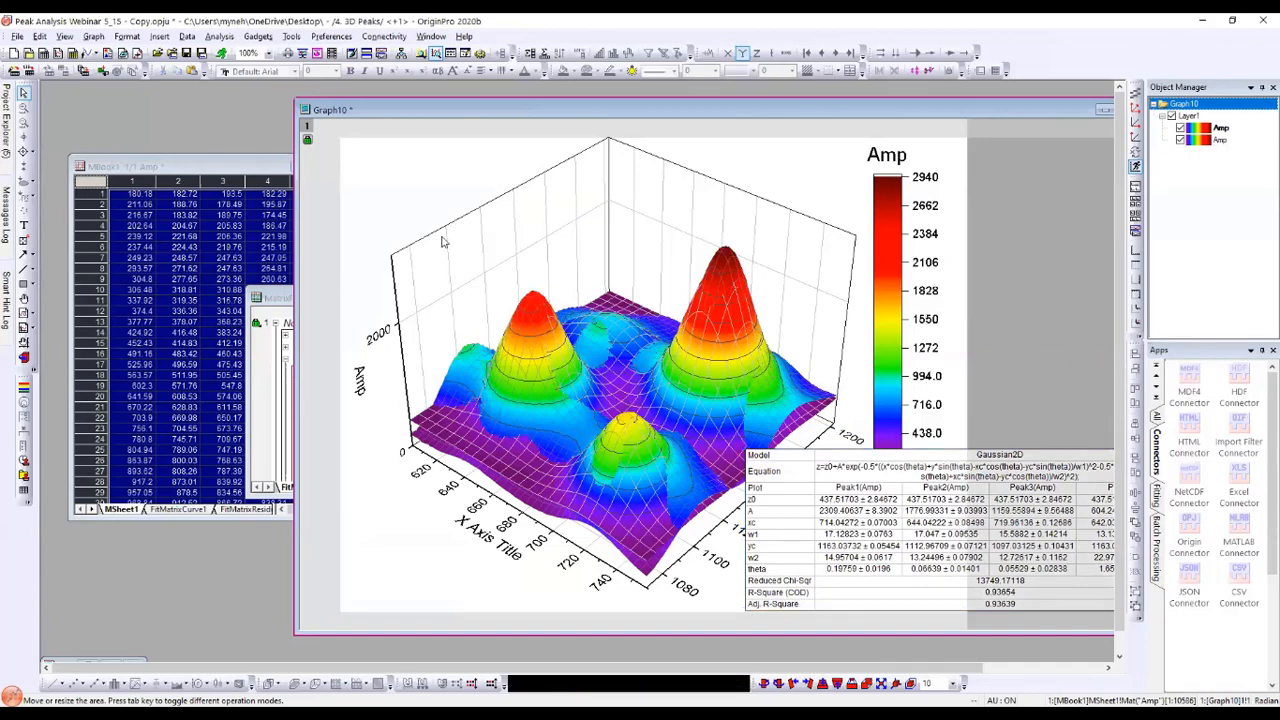
Step: Switch to the project folder 5. Batch Peak Analysis, narrow the Object Manager and widen the Book6 window
mouse_move(9, 100)
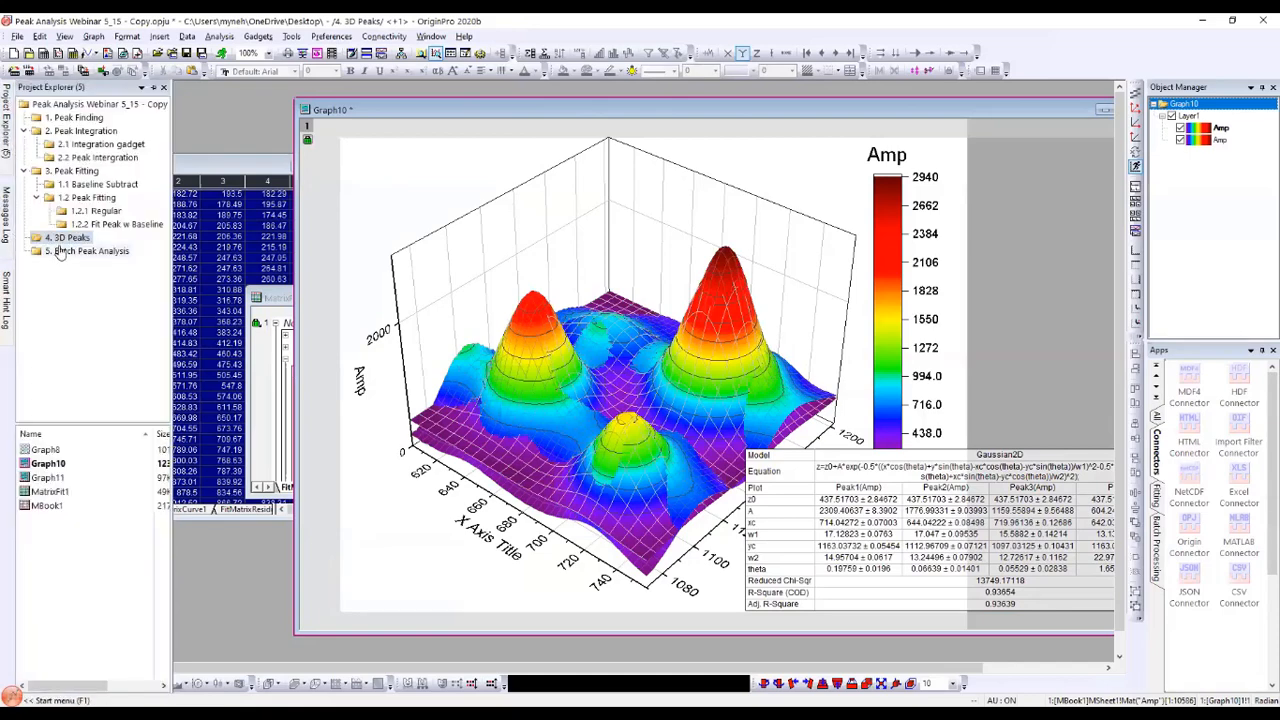
click(60, 251)
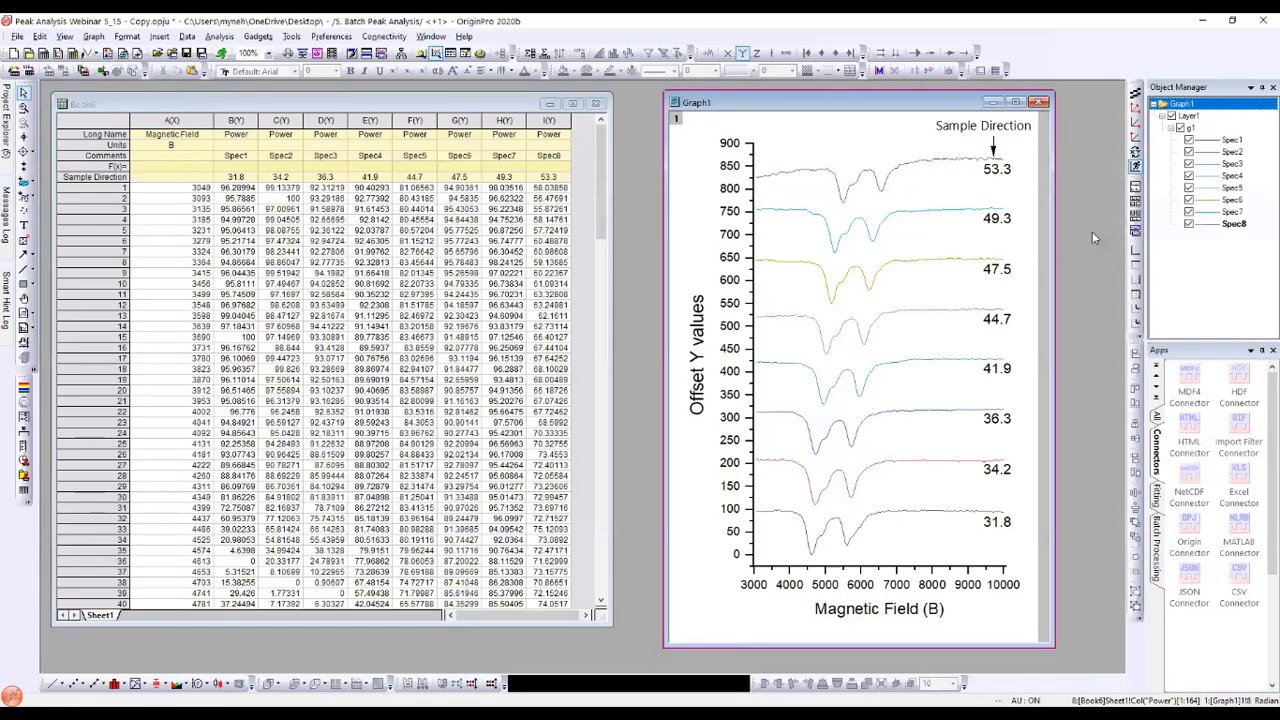
drag(1147, 203, 1208, 203)
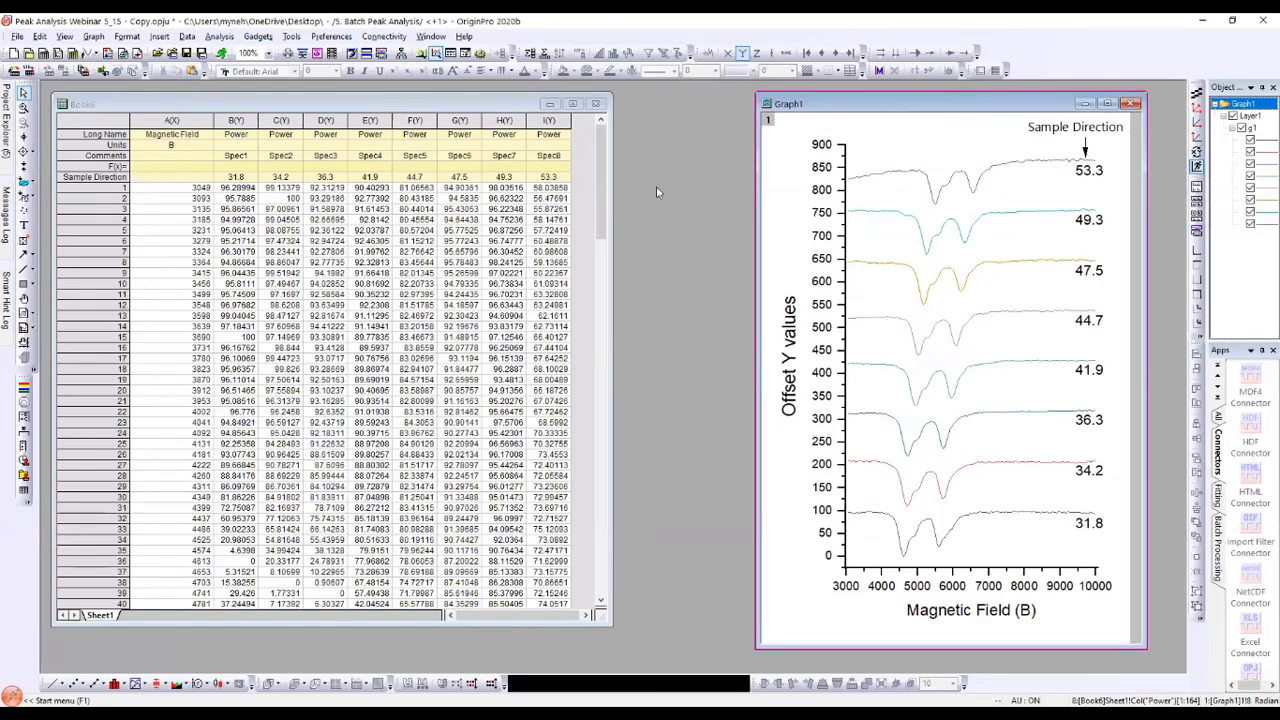
drag(607, 213, 637, 211)
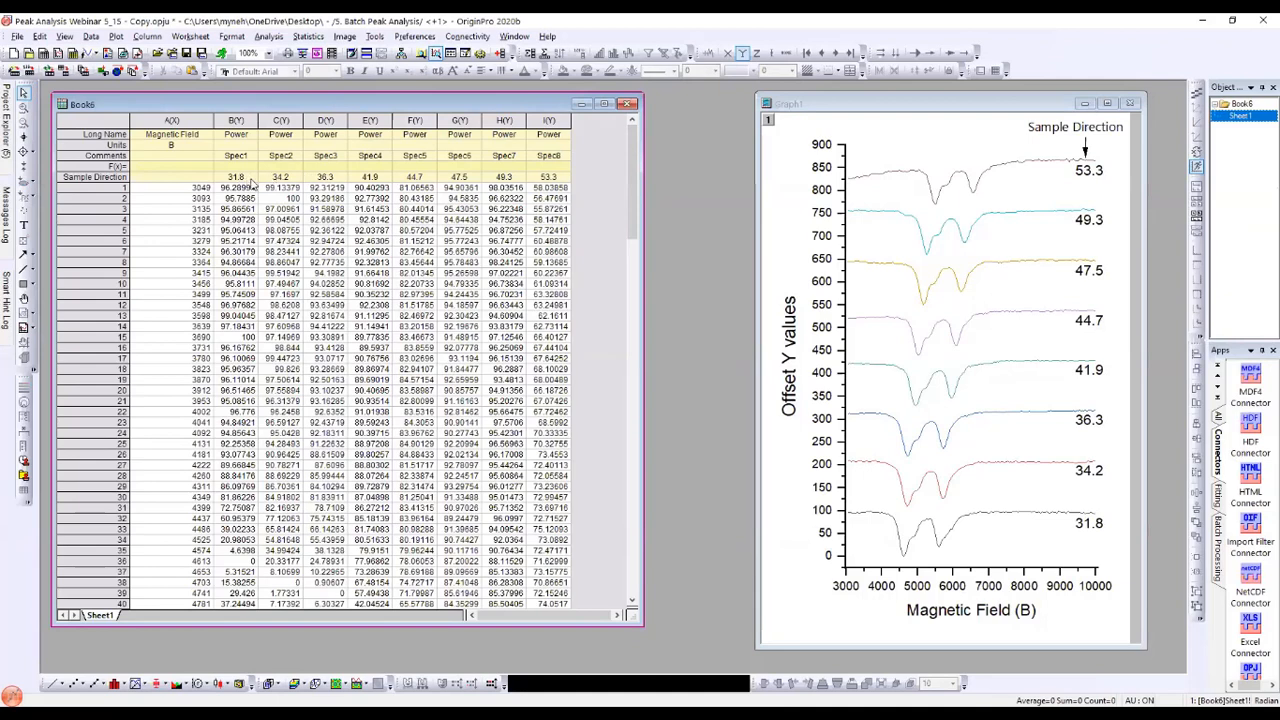
Step: Examine the Sample Direction row and the Spec1 column in Book6, and widen the Graph1 window to view the stacked spectra
click(76, 176)
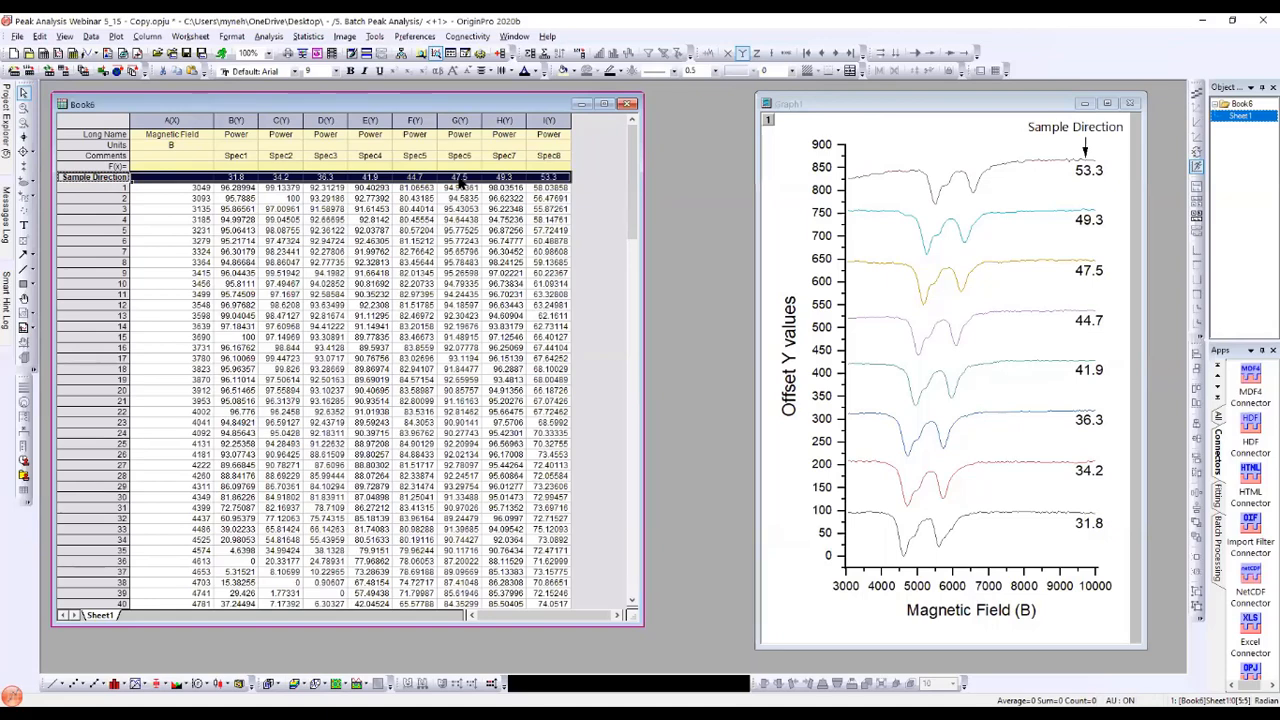
click(235, 120)
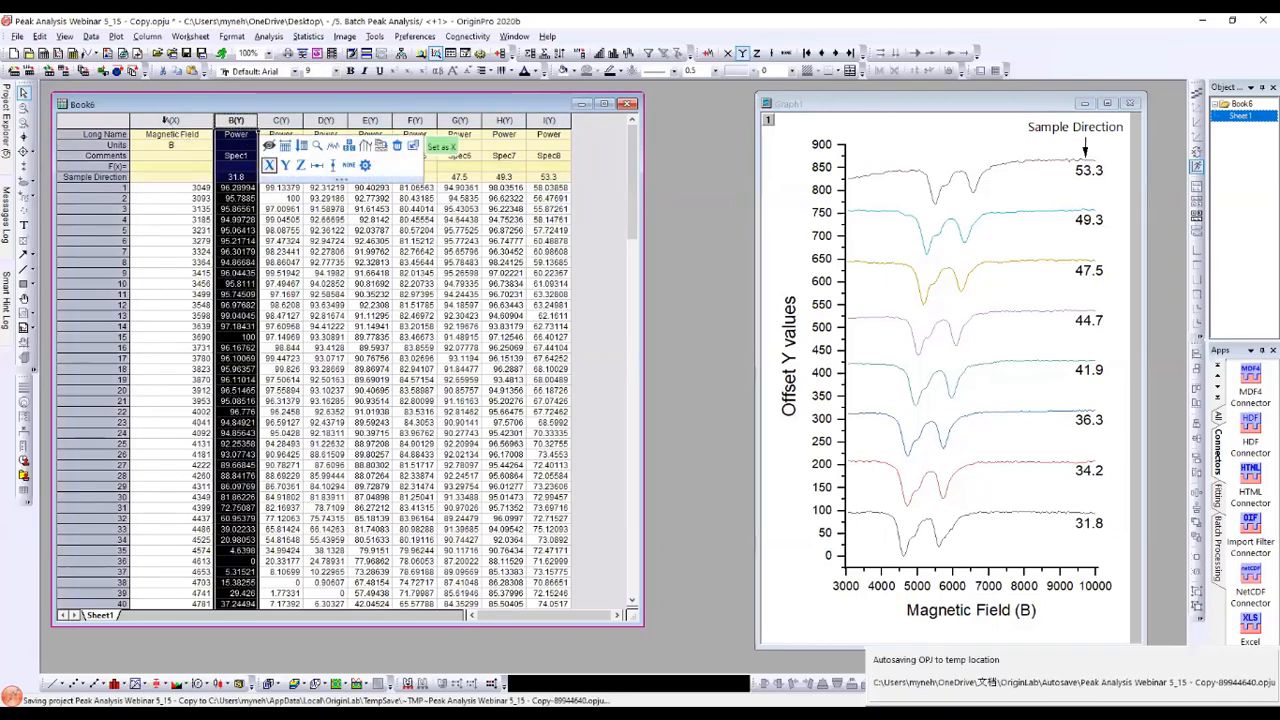
click(600, 191)
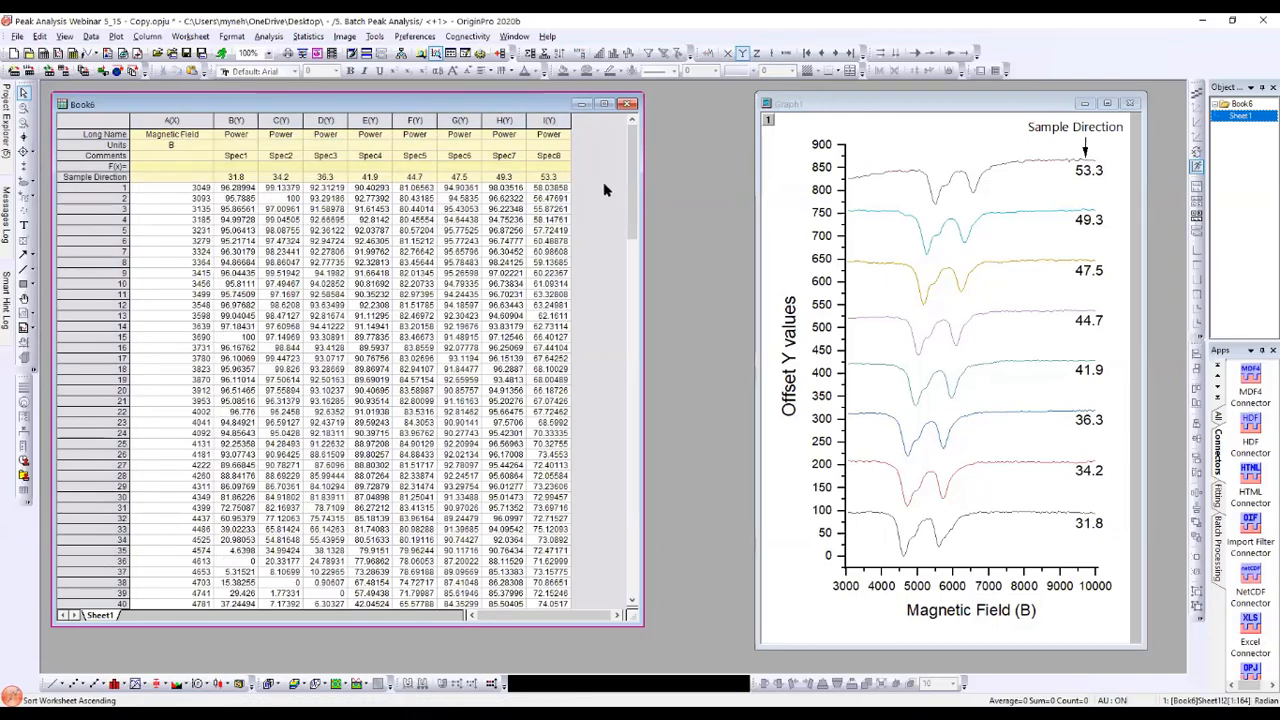
click(770, 103)
drag(699, 122, 698, 122)
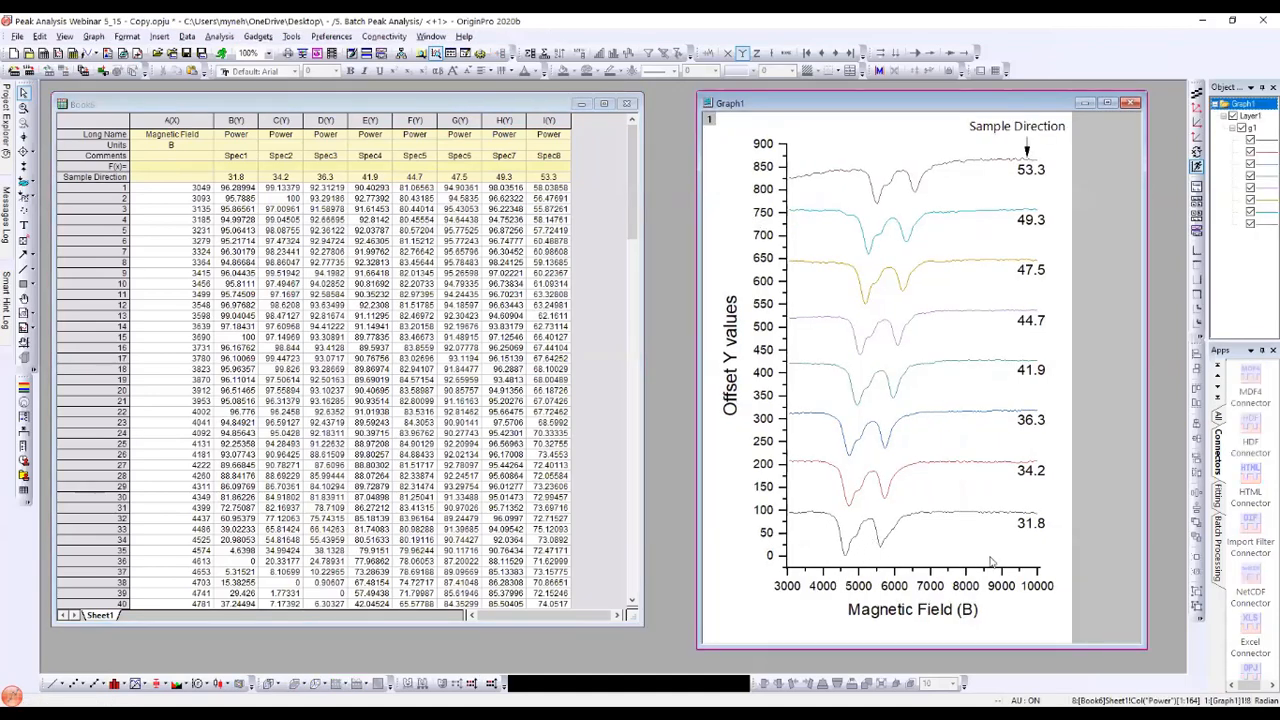
mouse_move(1027, 516)
Step: Plot the Spec1 column as a line graph and remove the new graph window
click(240, 124)
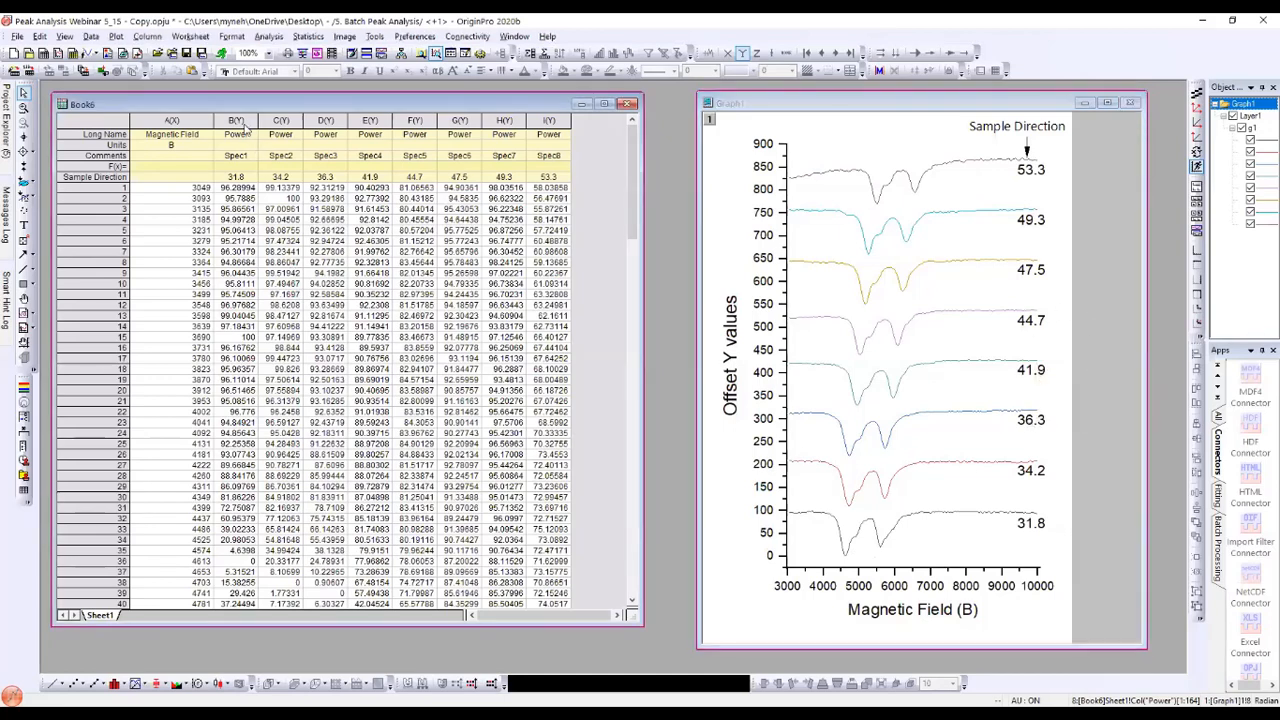
click(236, 121)
click(55, 683)
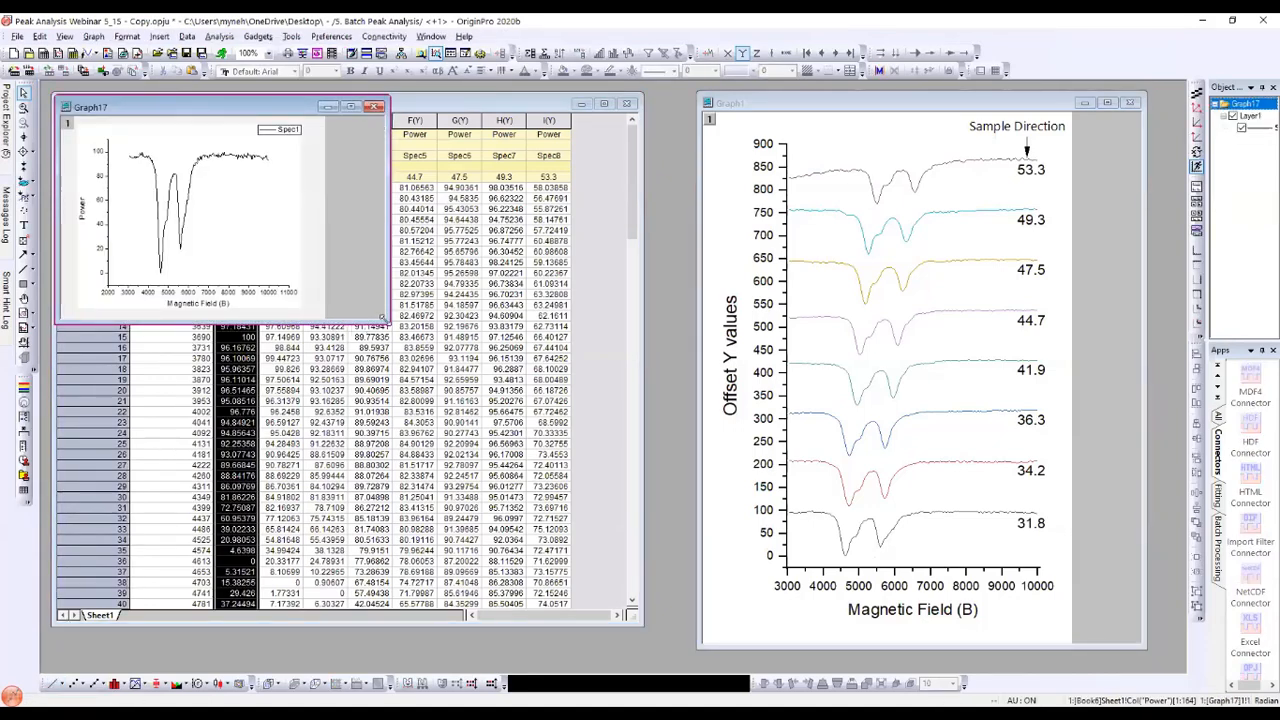
click(372, 108)
click(548, 398)
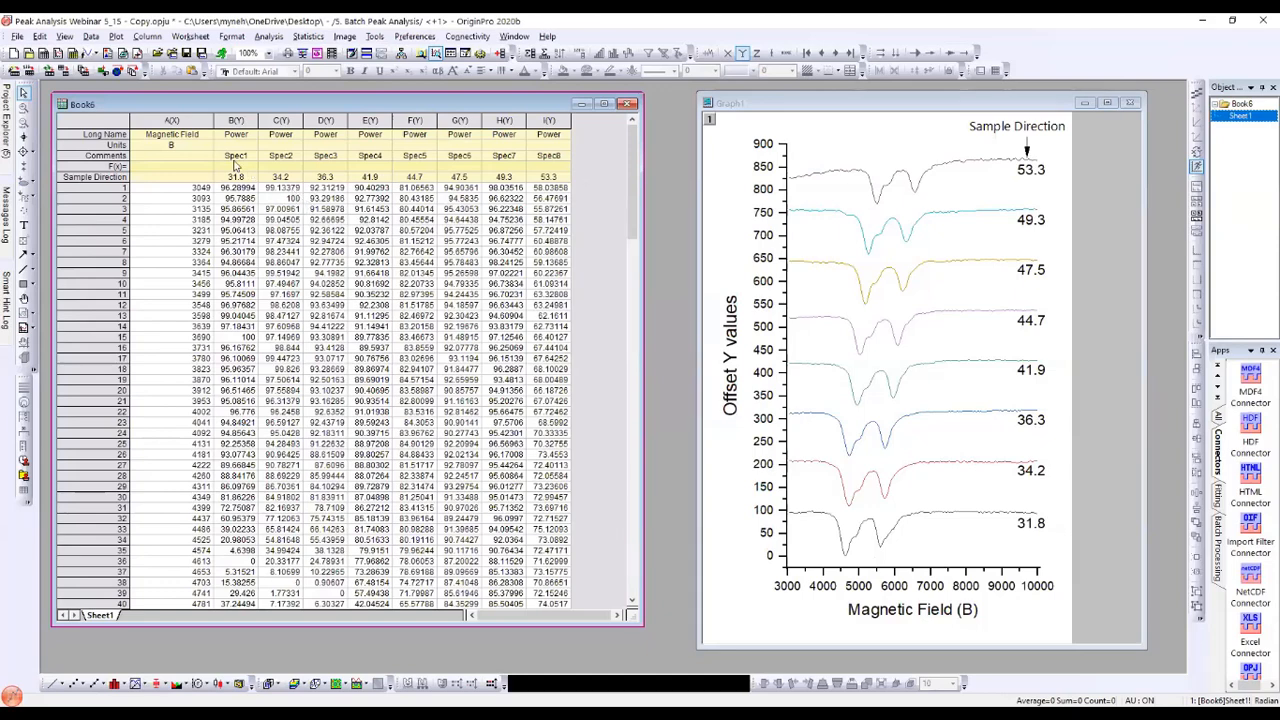
Step: Start Peak Analyzer on the Spec1 column of Book6 with the goal Fit Peaks (Pro), and proceed to the baseline mode
click(236, 121)
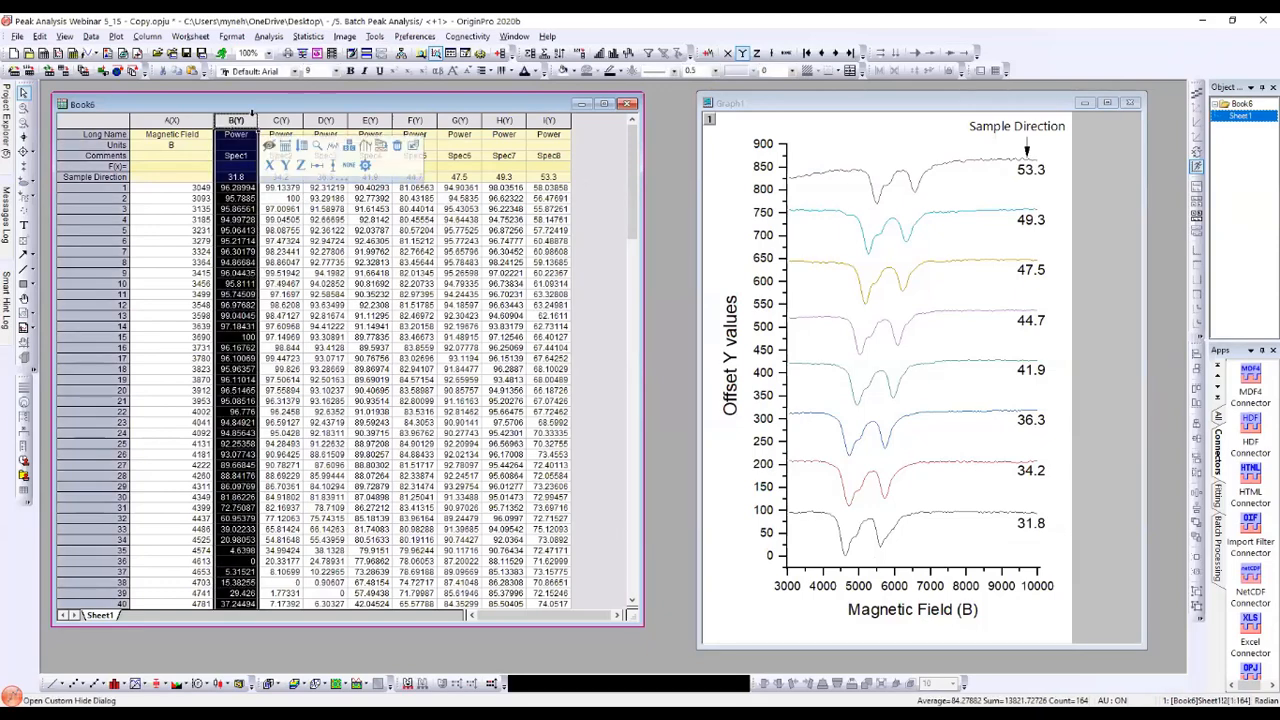
drag(257, 106, 269, 104)
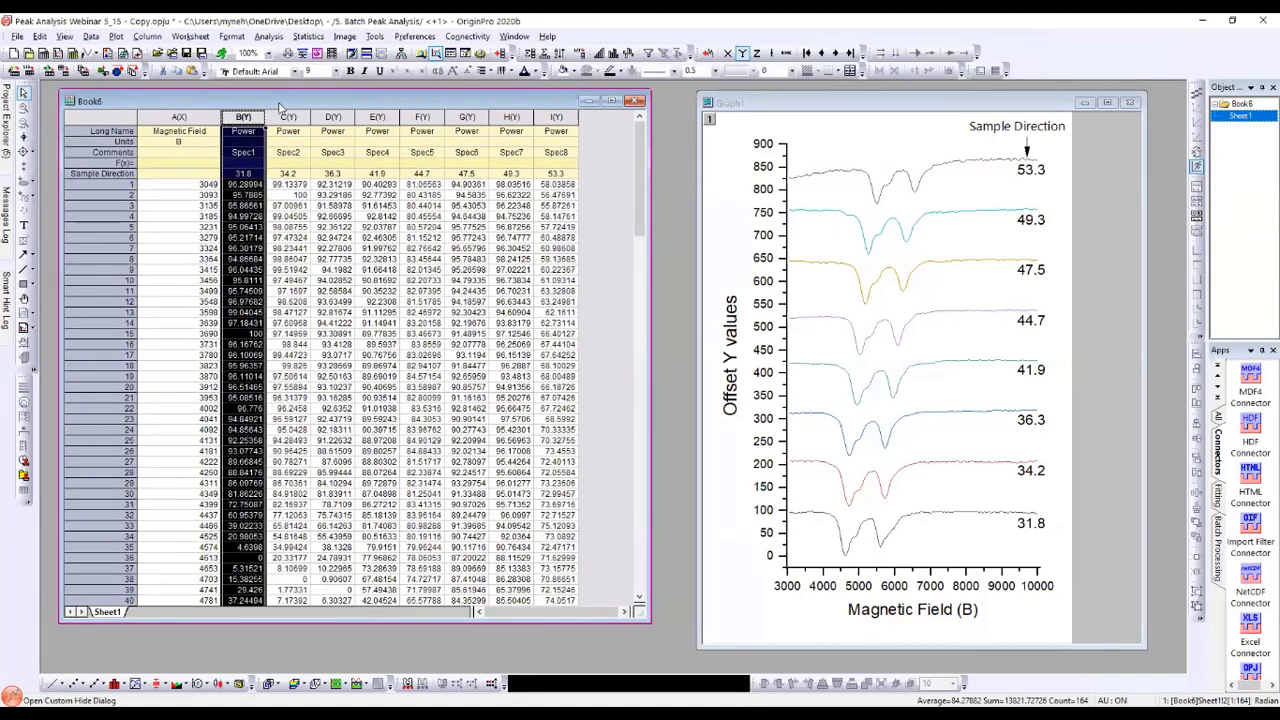
click(268, 36)
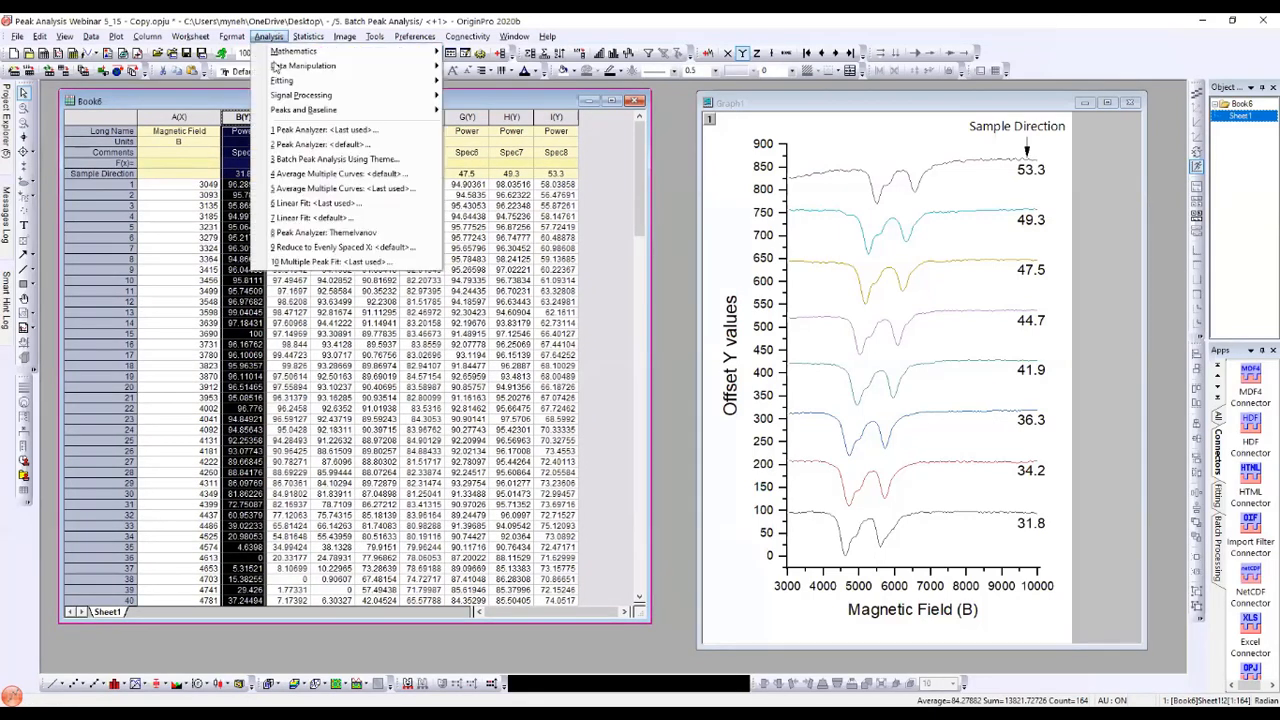
mouse_move(305, 110)
mouse_move(490, 130)
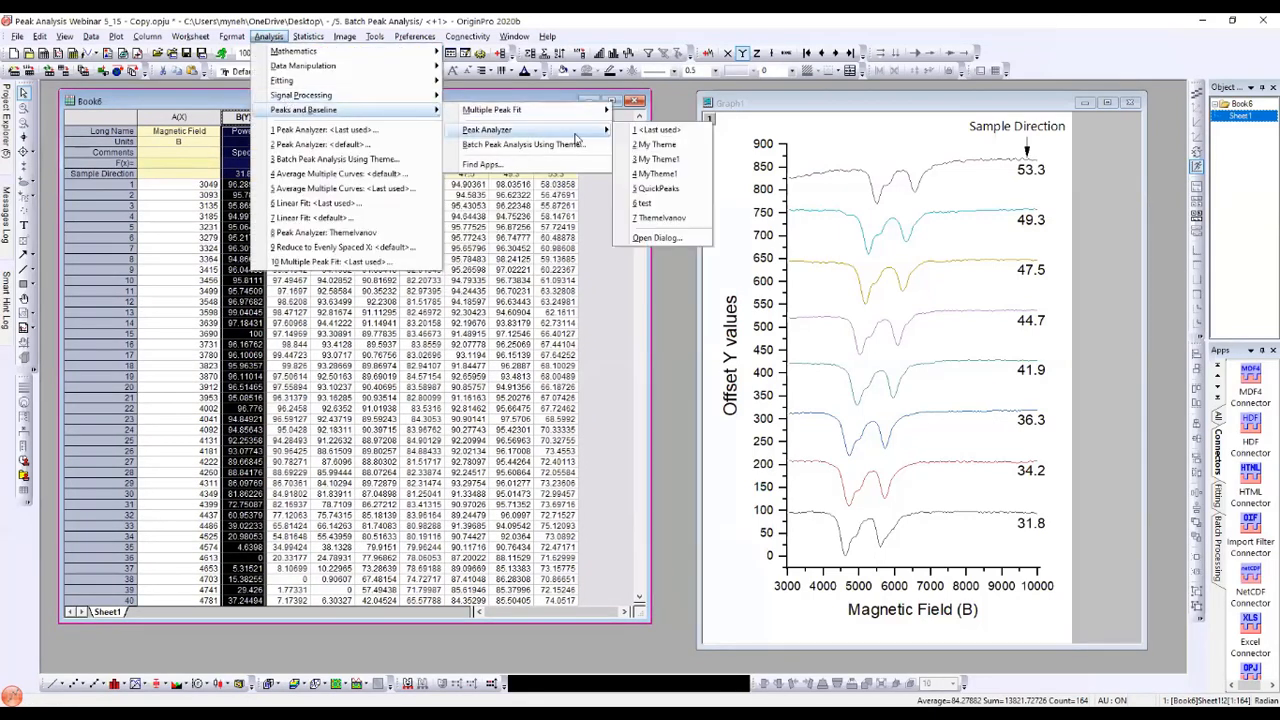
click(672, 237)
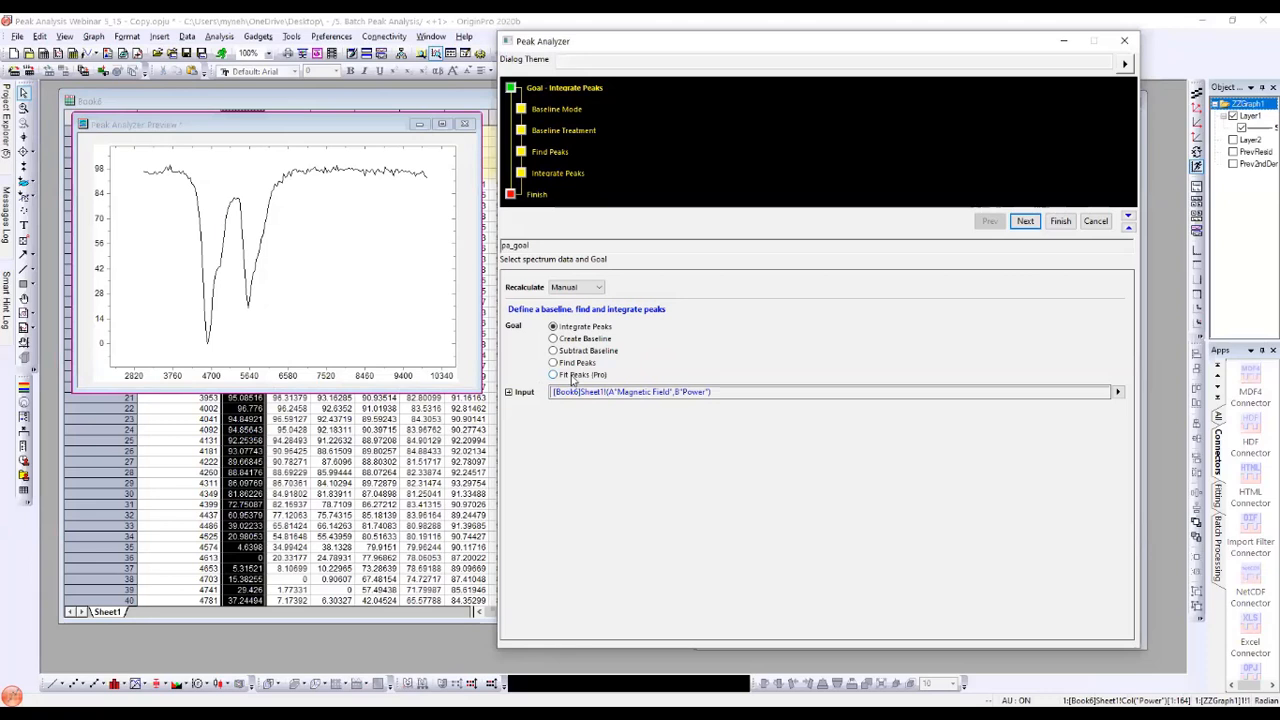
click(573, 376)
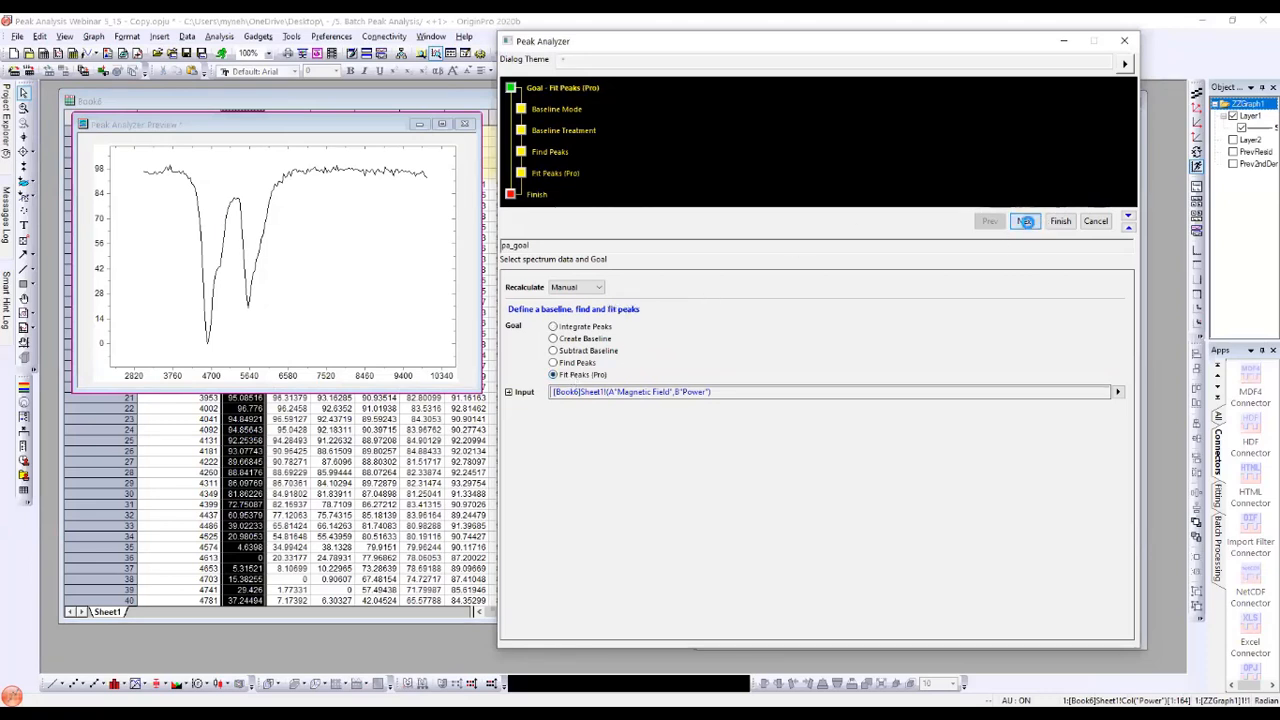
click(1025, 221)
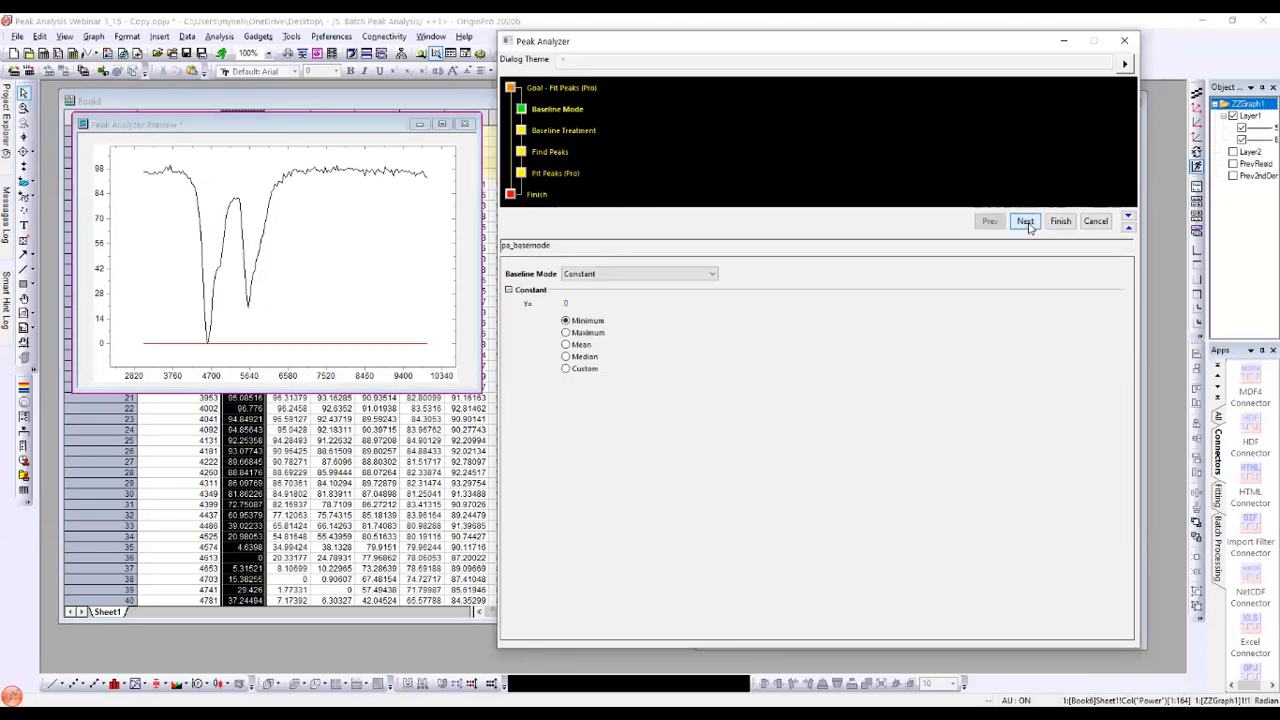
Step: Set the baseline mode to User Defined, accept the line-interpolated baseline without subtracting it, and proceed to Find Peaks
click(681, 275)
click(606, 301)
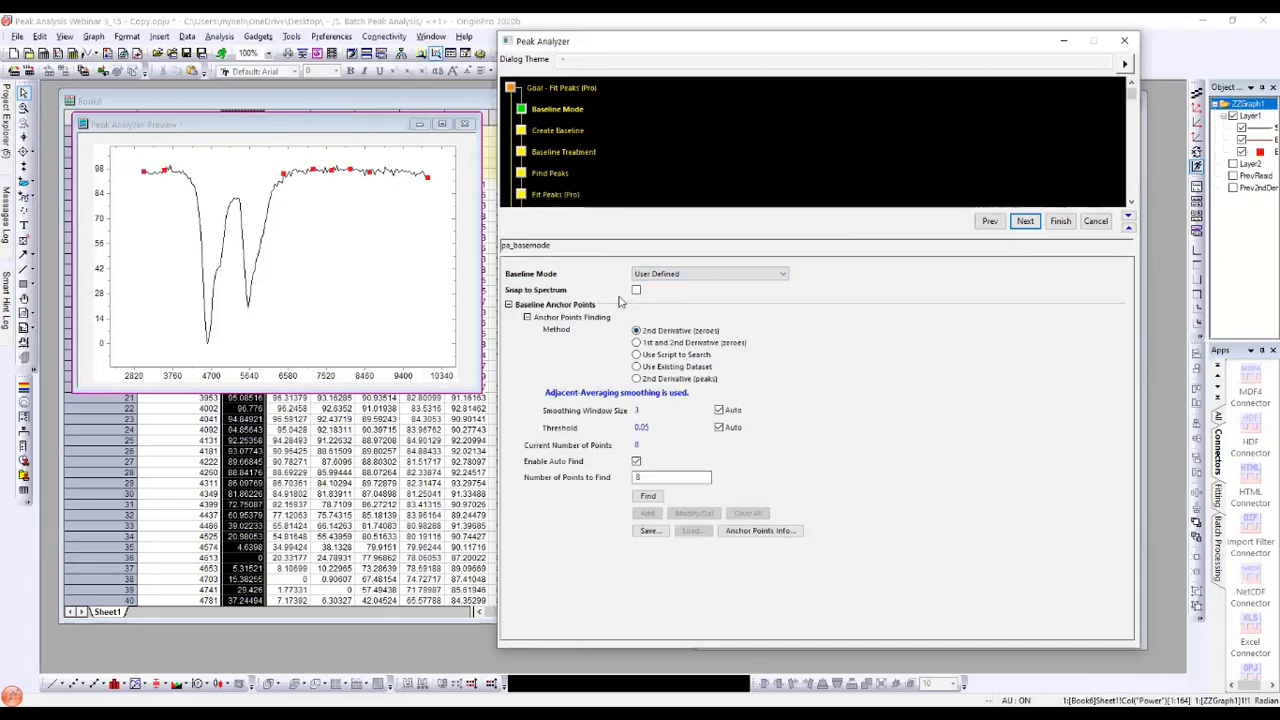
click(1024, 222)
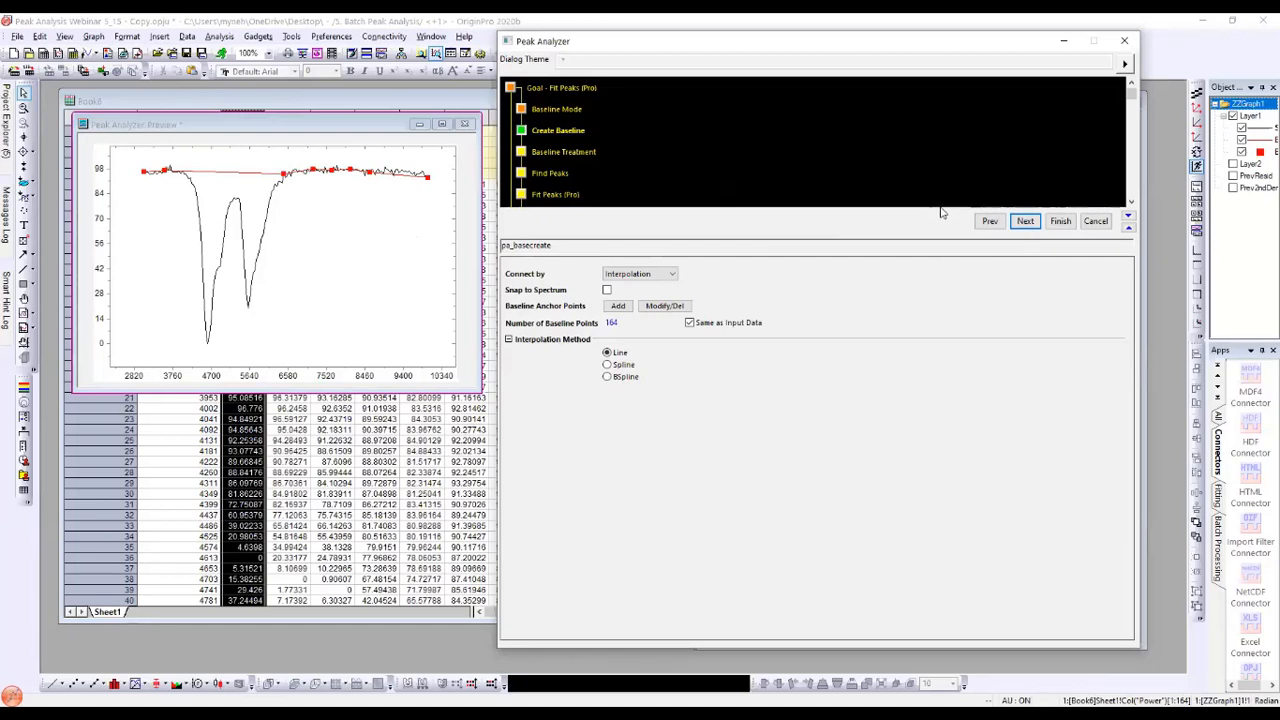
click(1020, 221)
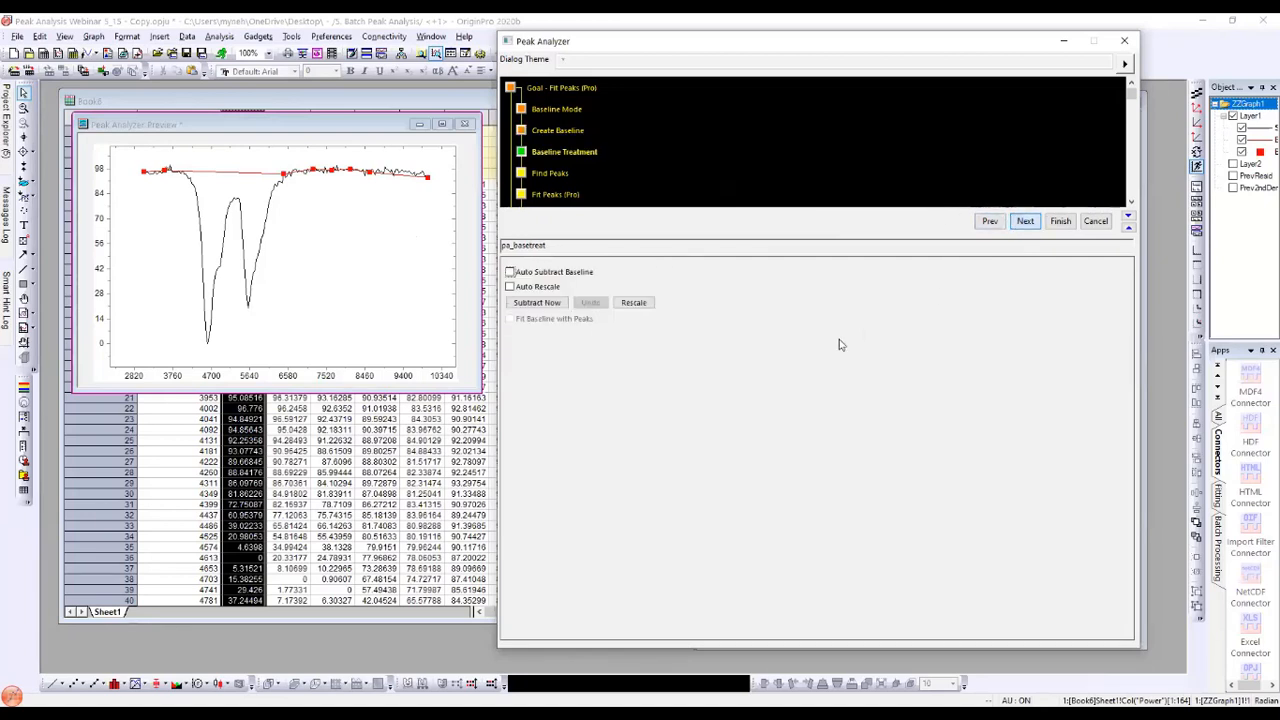
click(1018, 224)
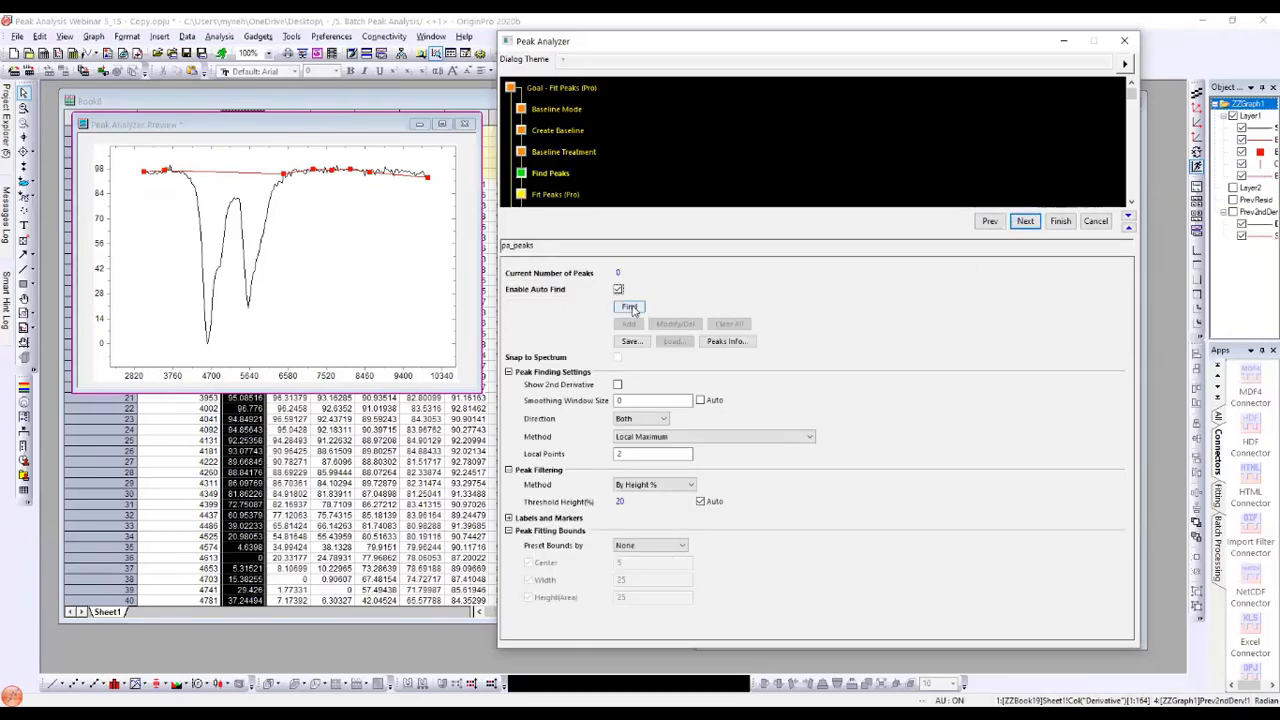
Step: Find peaks with the Local Maximum method, and repeat the search using 2nd Derivative (search Hidden peaks) with a smoothing window size of 20
click(630, 308)
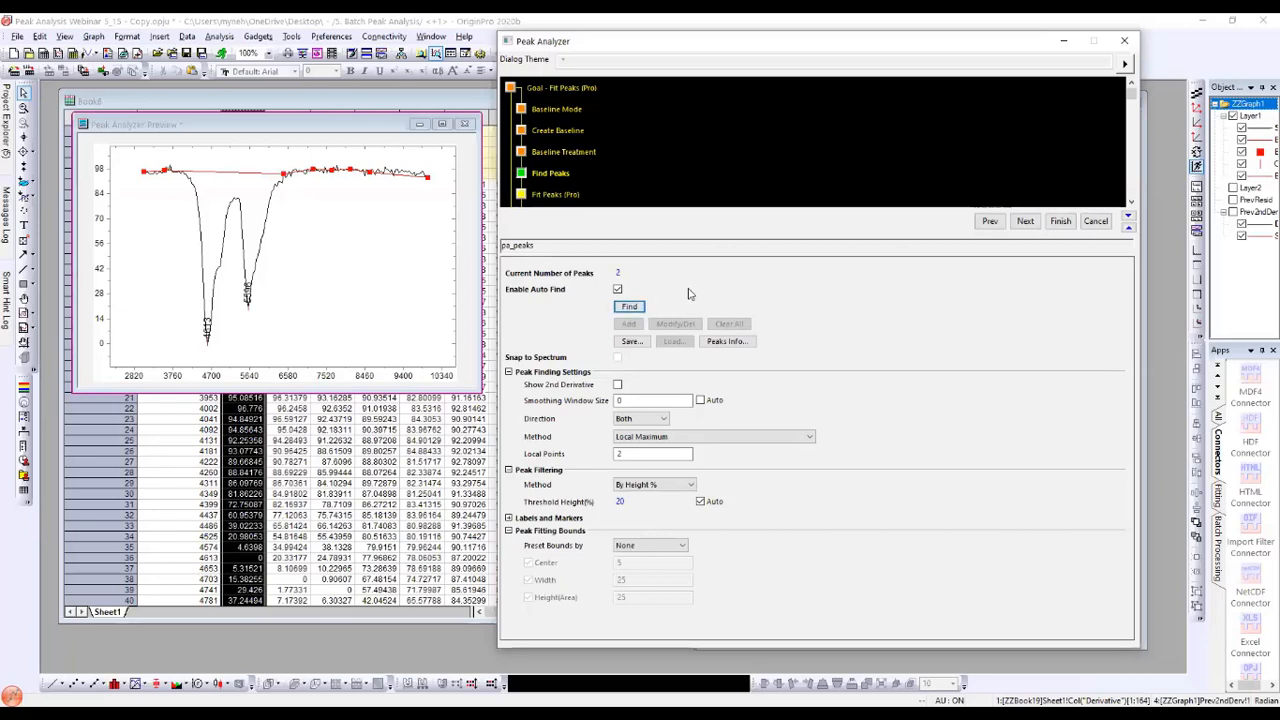
click(697, 441)
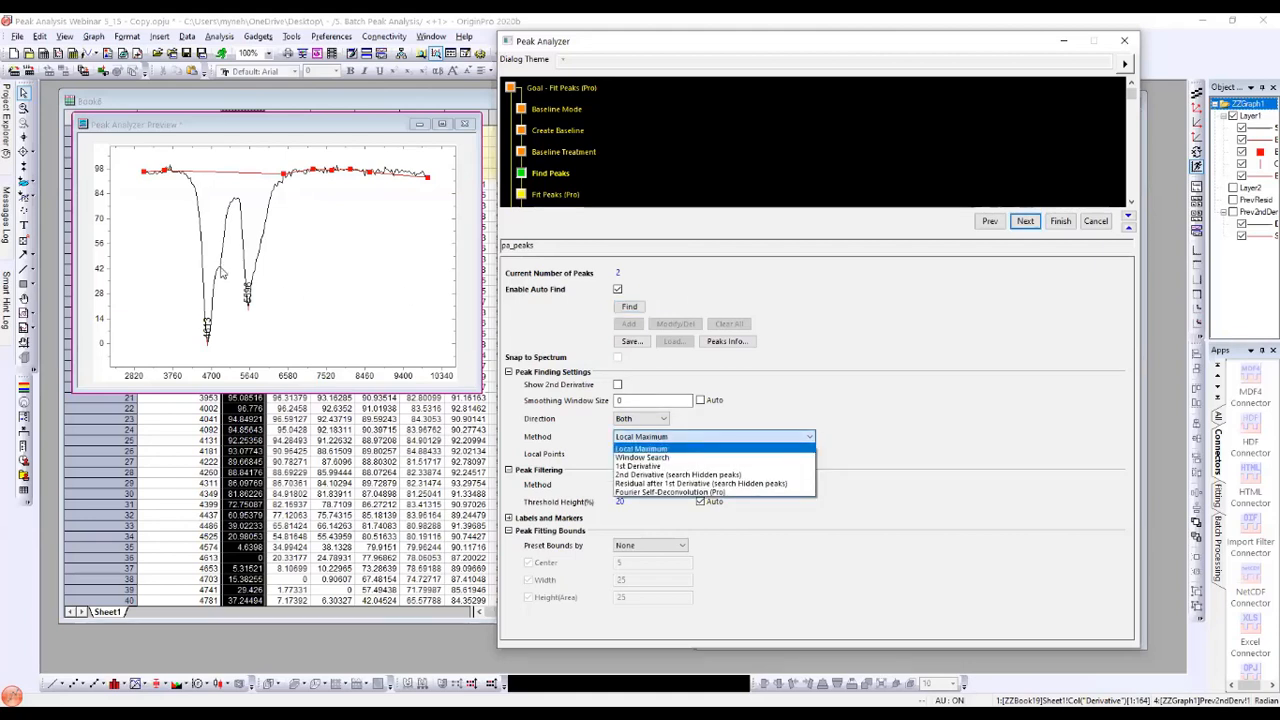
click(680, 475)
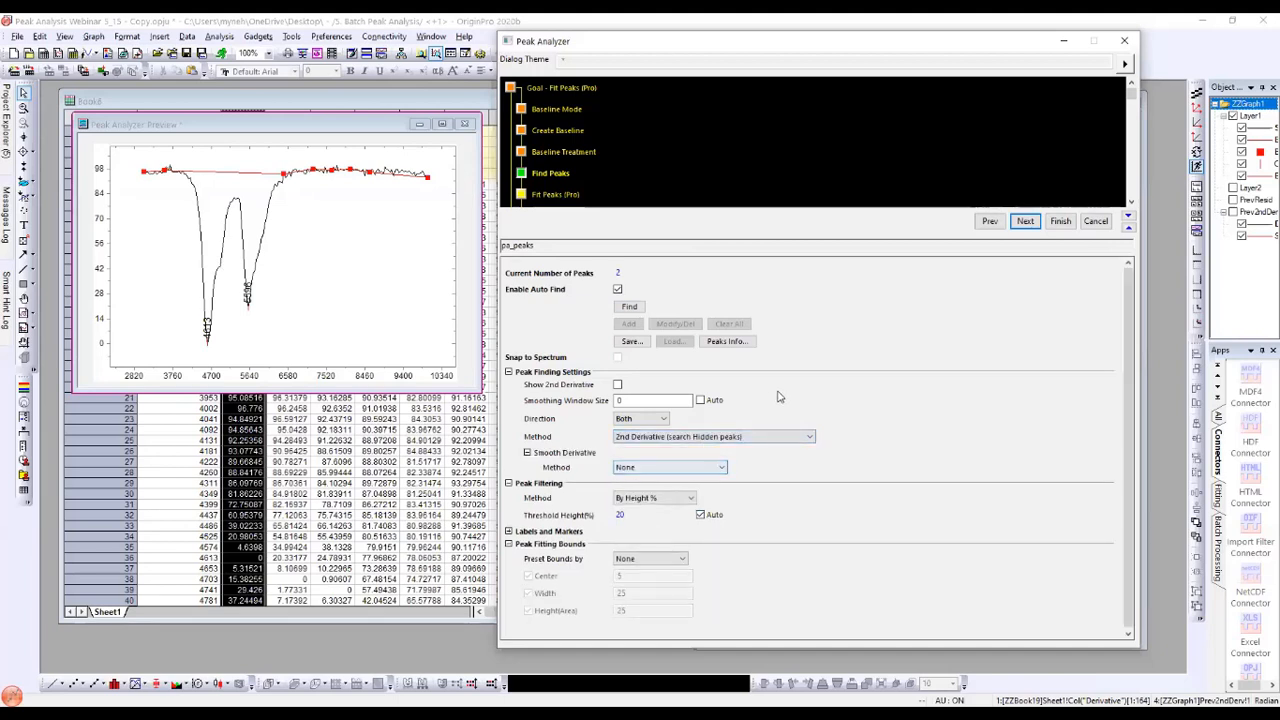
double_click(633, 400)
text(20)
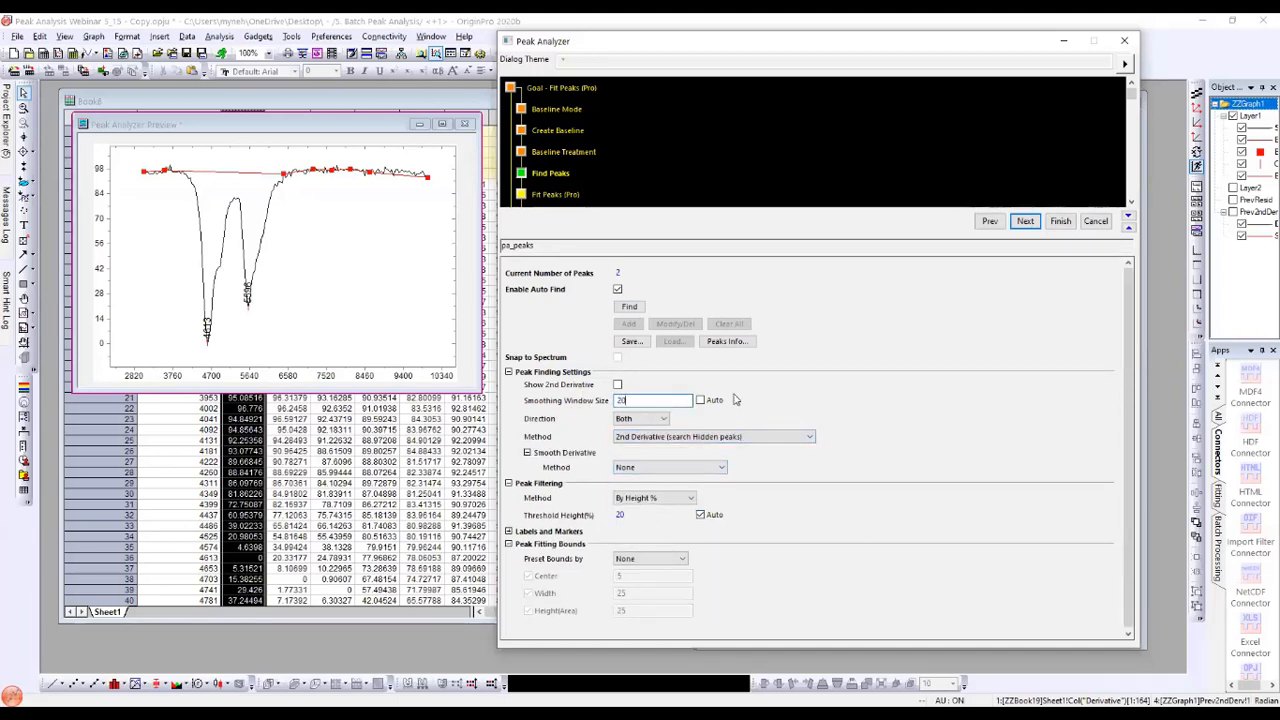
click(628, 307)
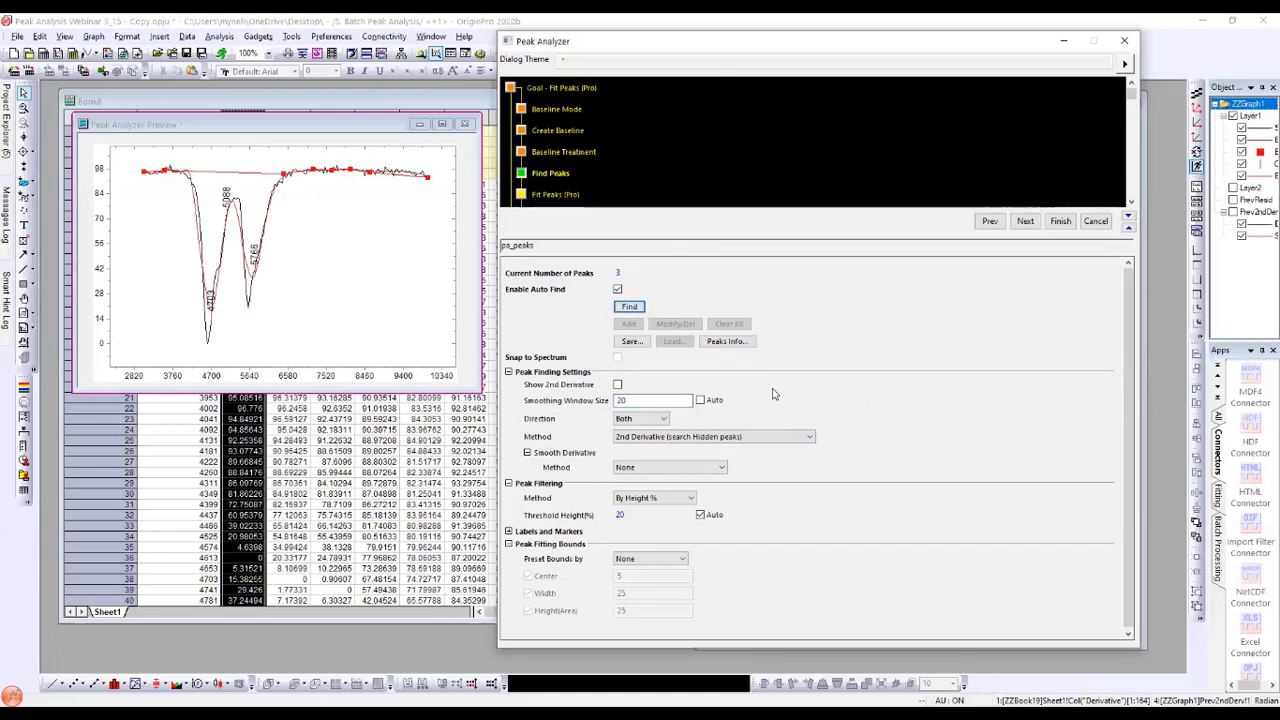
Step: Set the smoothing window size to 10 and find the peaks again
double_click(633, 400)
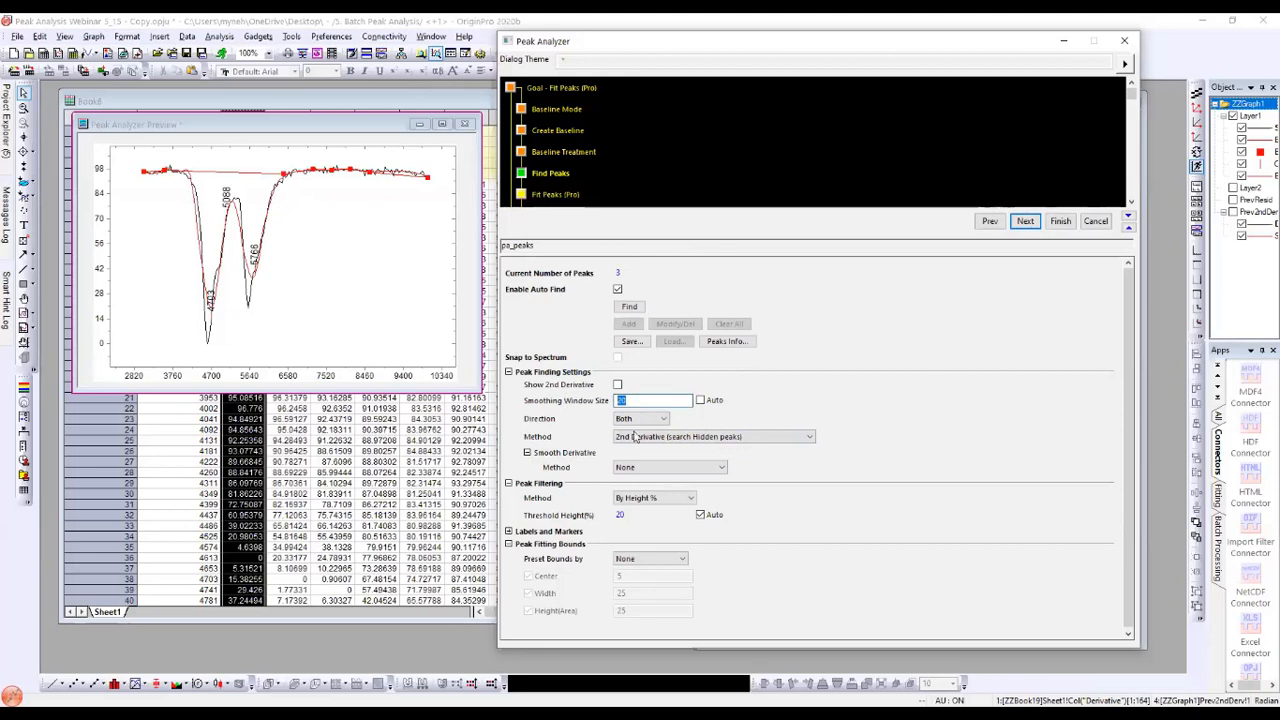
text(10)
click(633, 307)
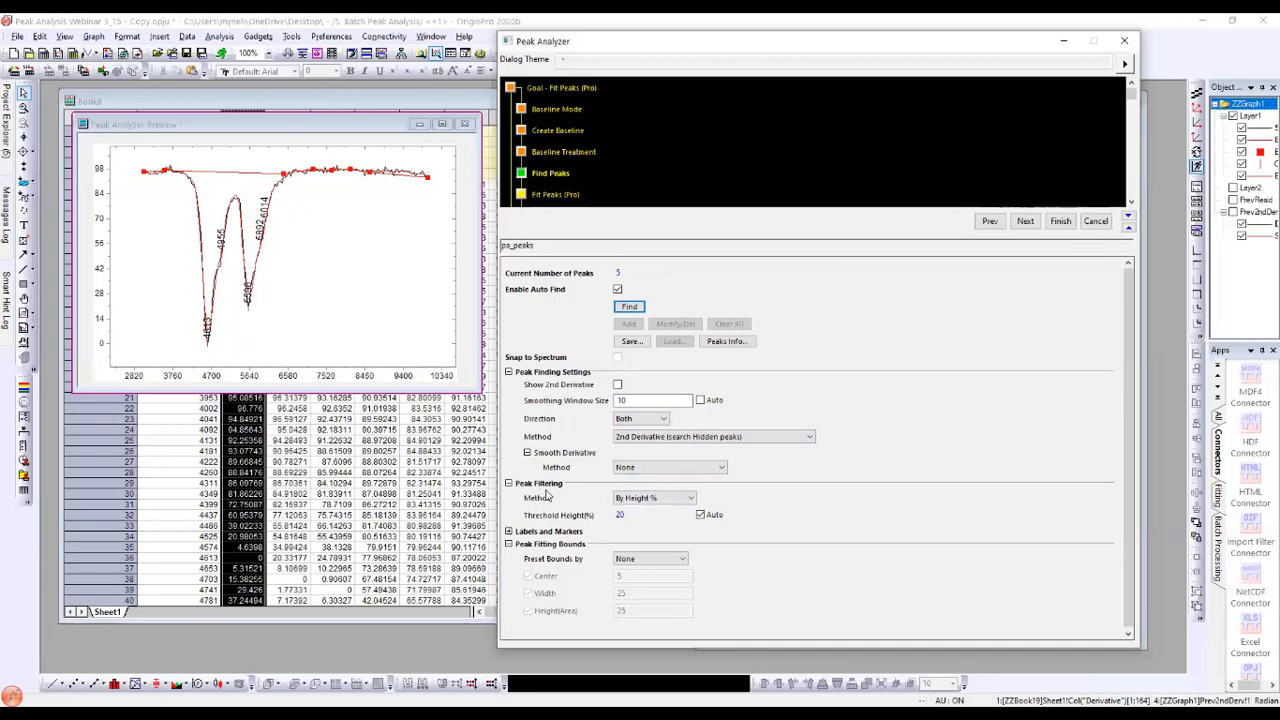
Step: Filter the peaks By Number with 3 peaks, rerun the peak search, and proceed to Fit Peaks (Pro)
click(662, 500)
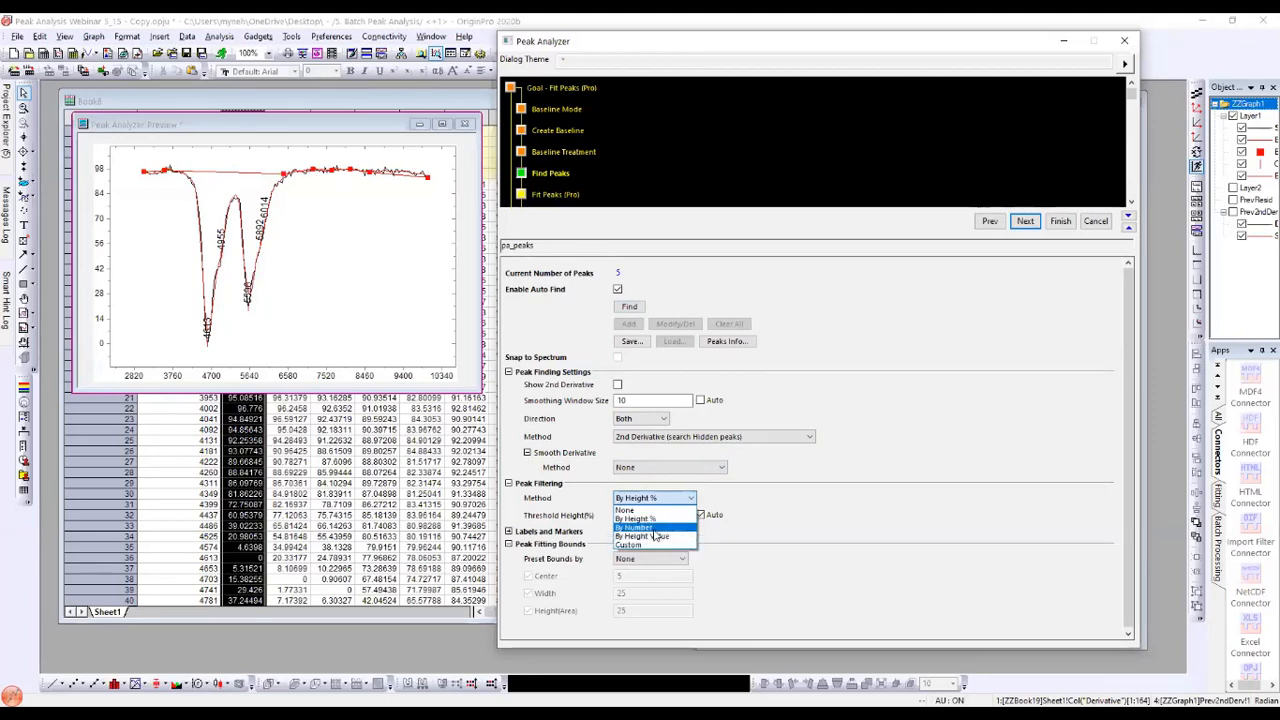
click(640, 527)
click(653, 515)
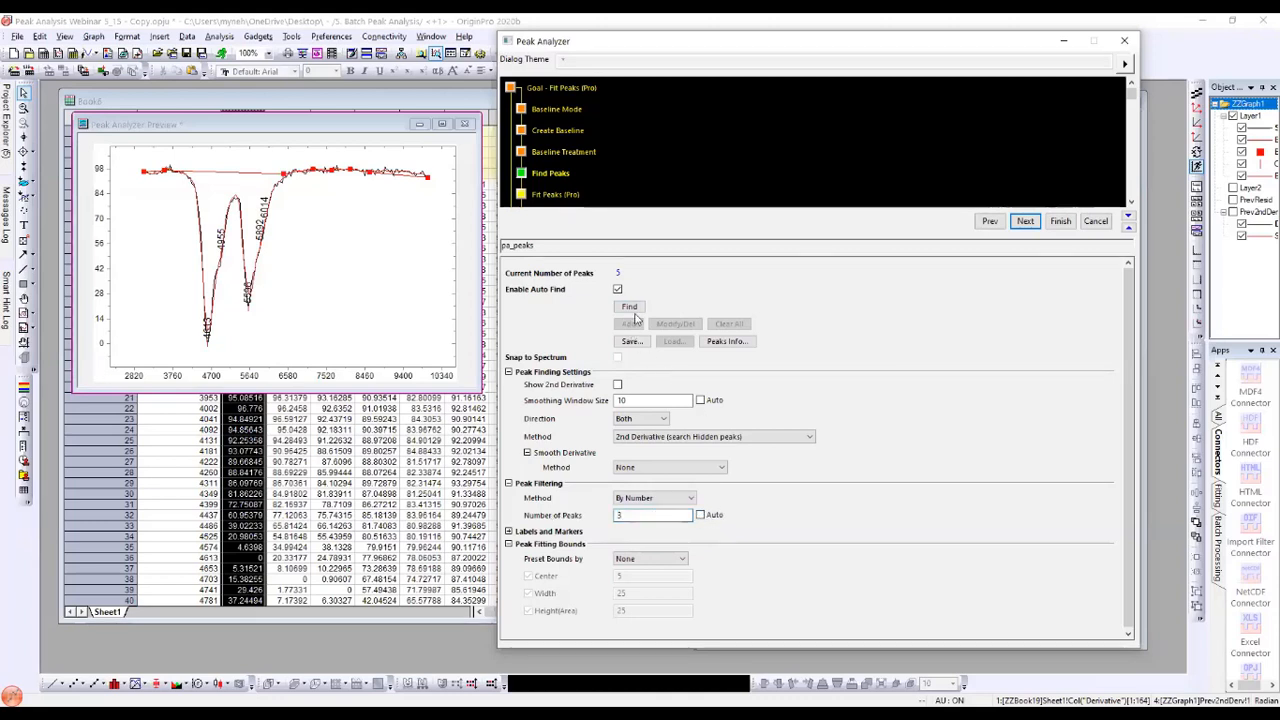
click(629, 308)
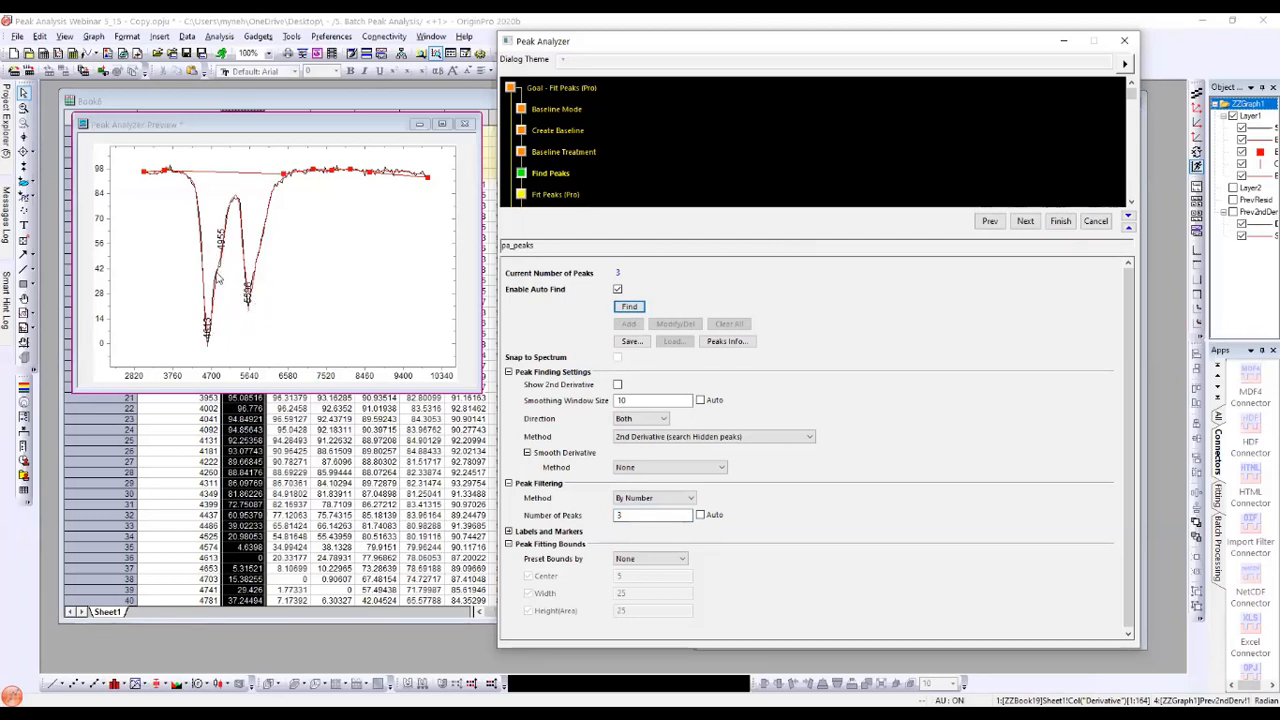
click(1025, 221)
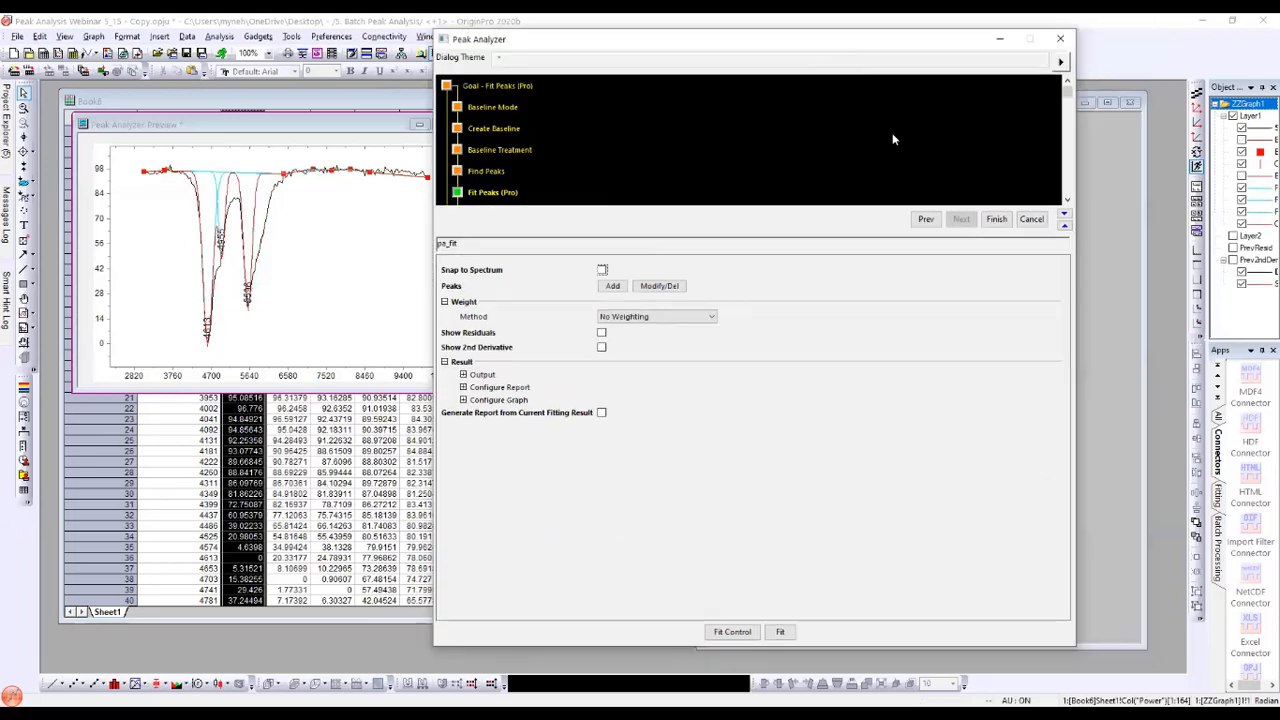
Step: Save the analysis settings as dialog theme MyTheme1, overwriting the existing theme, and close Peak Analyzer without running the fit
click(1061, 63)
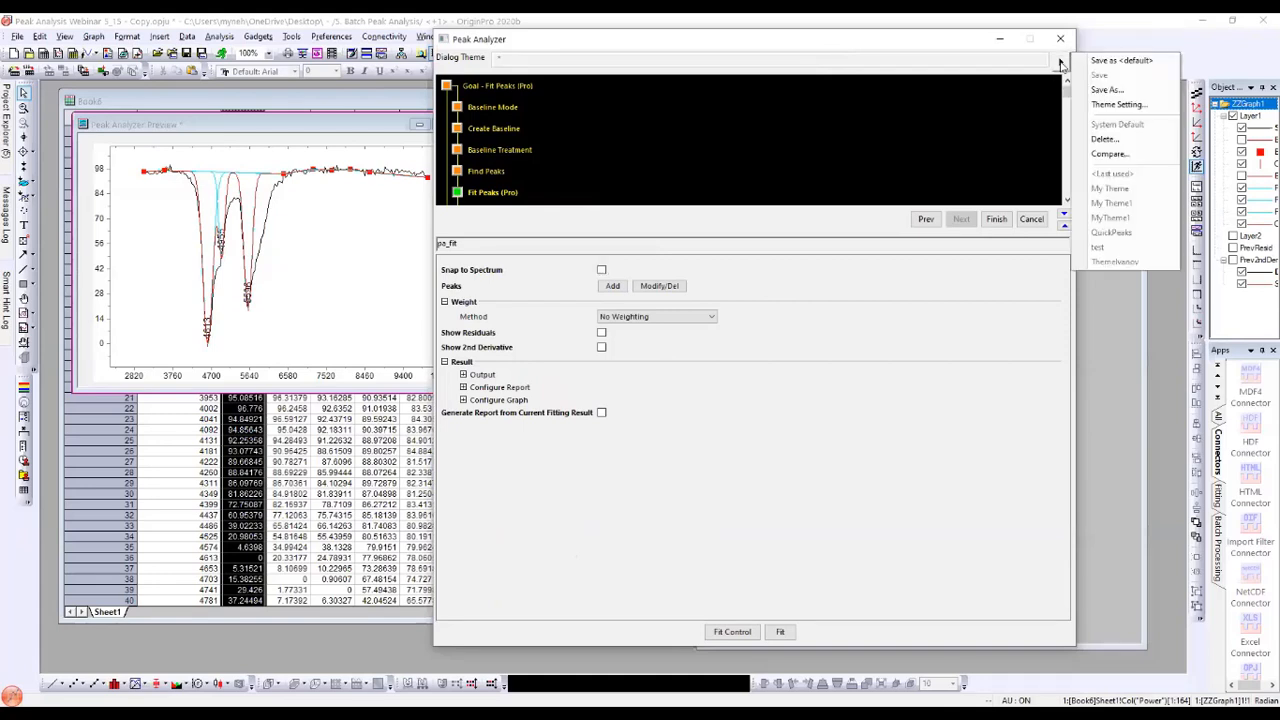
click(1121, 90)
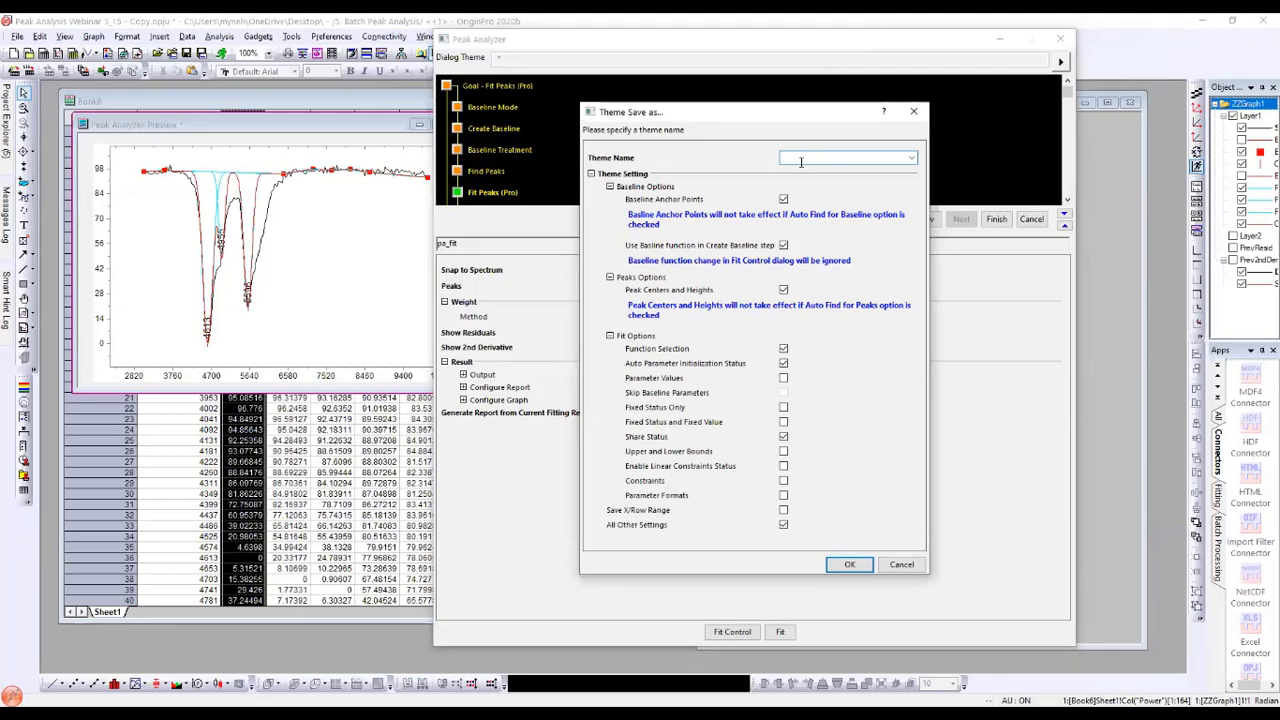
text(my)
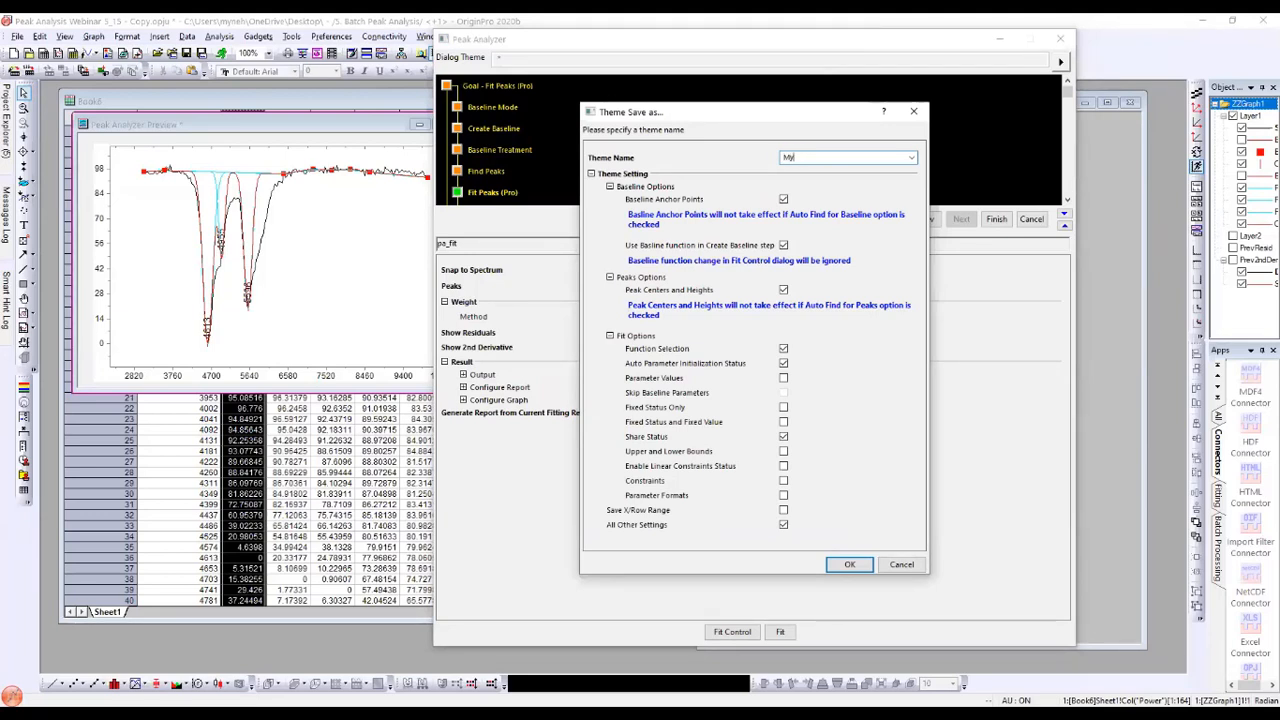
text(theneme1)
key(Return)
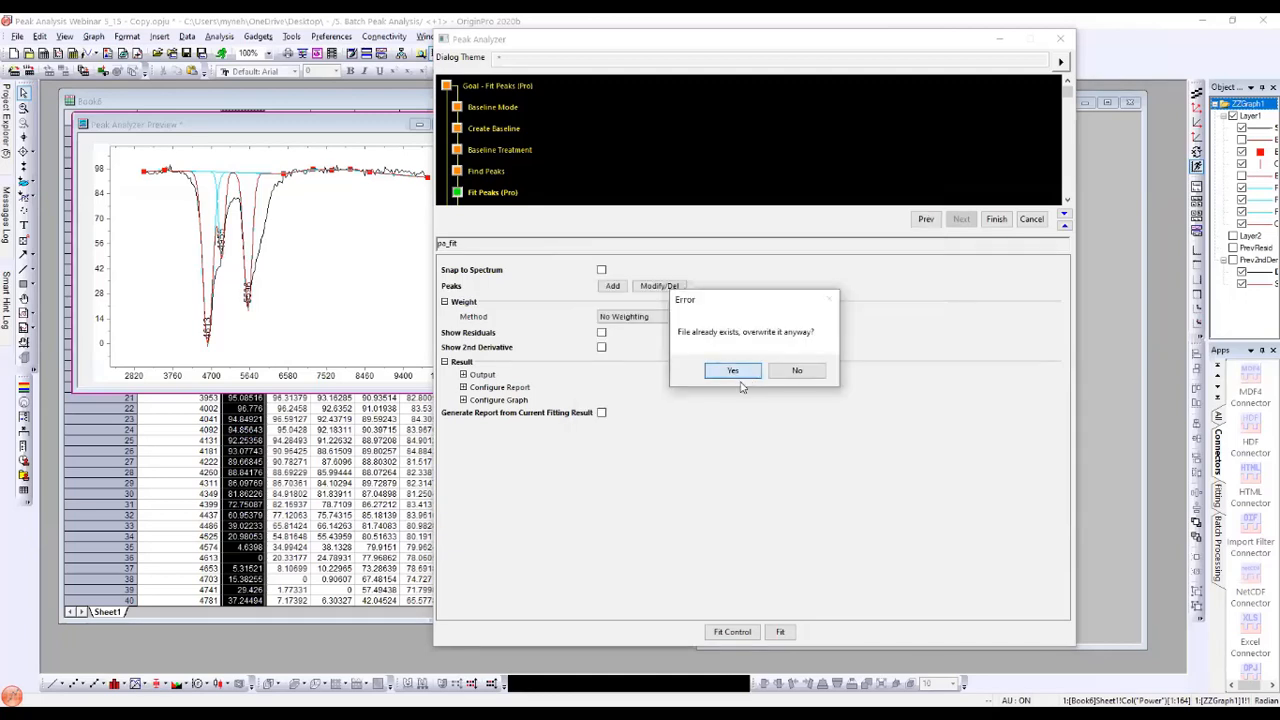
click(745, 376)
drag(745, 47, 794, 42)
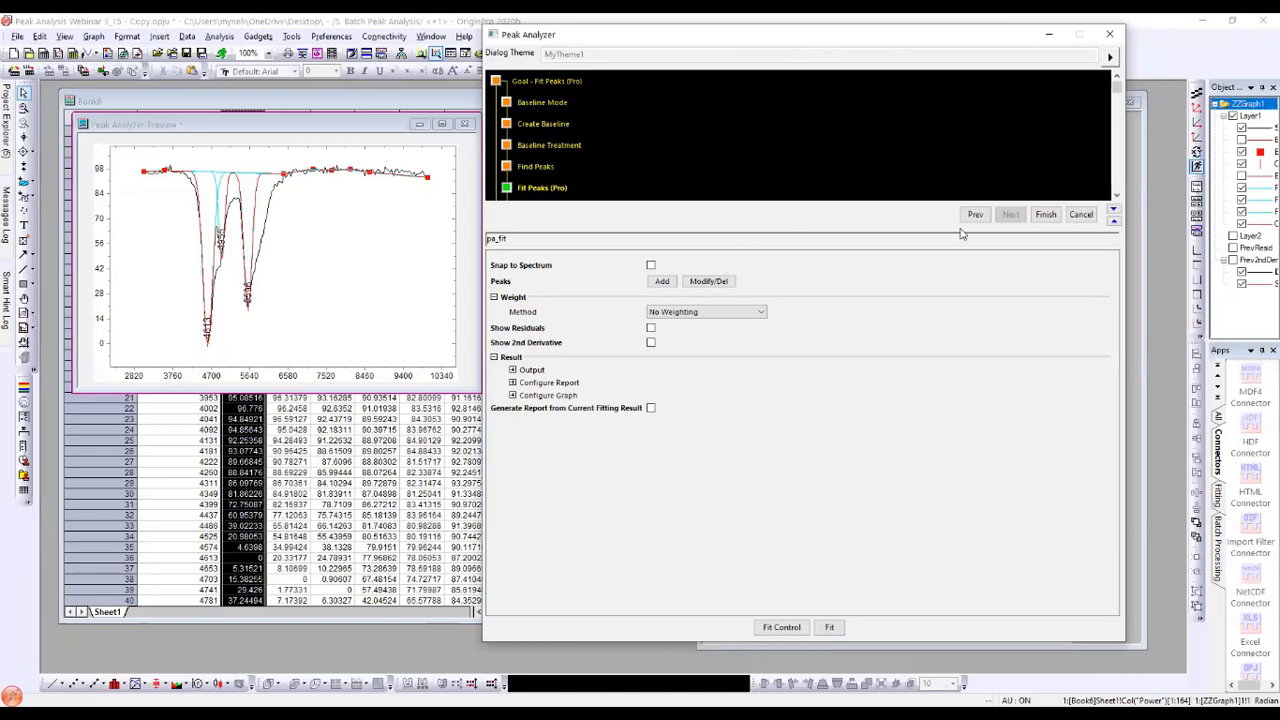
click(1071, 215)
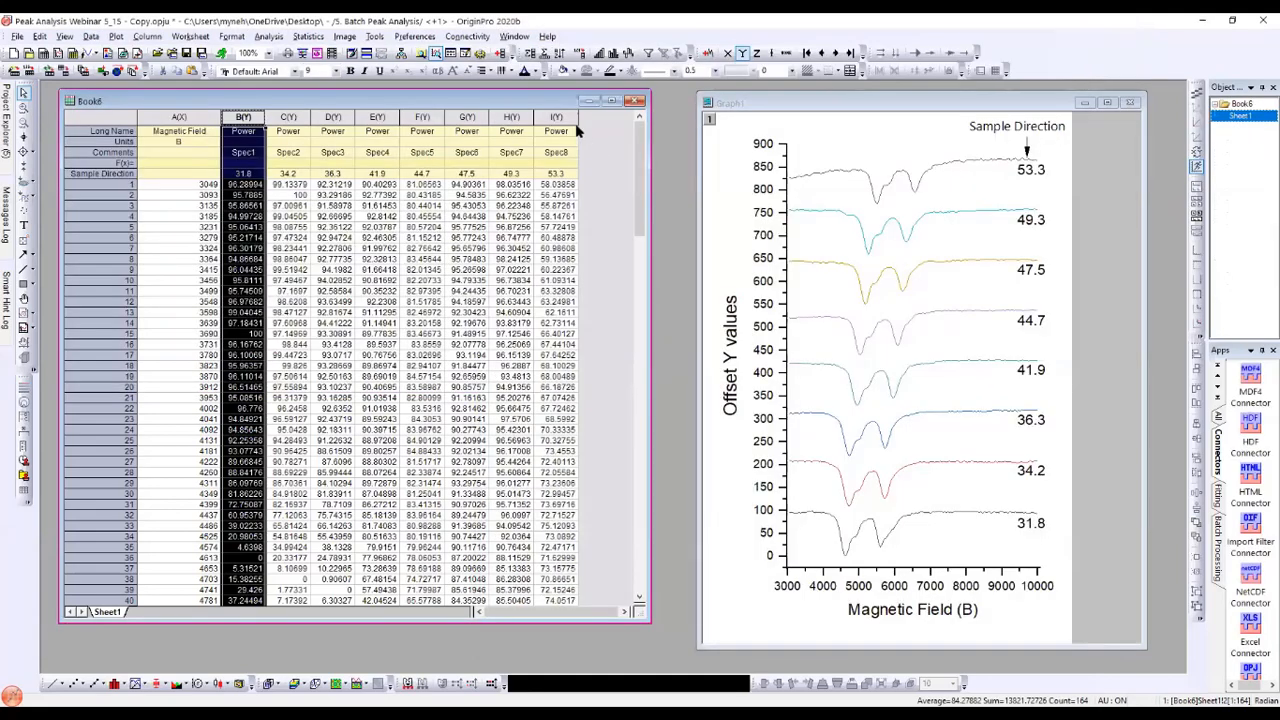
Step: Start Batch Peak Analysis Using Theme and set its input to the eight Power columns B through I of Book6
drag(546, 101, 546, 103)
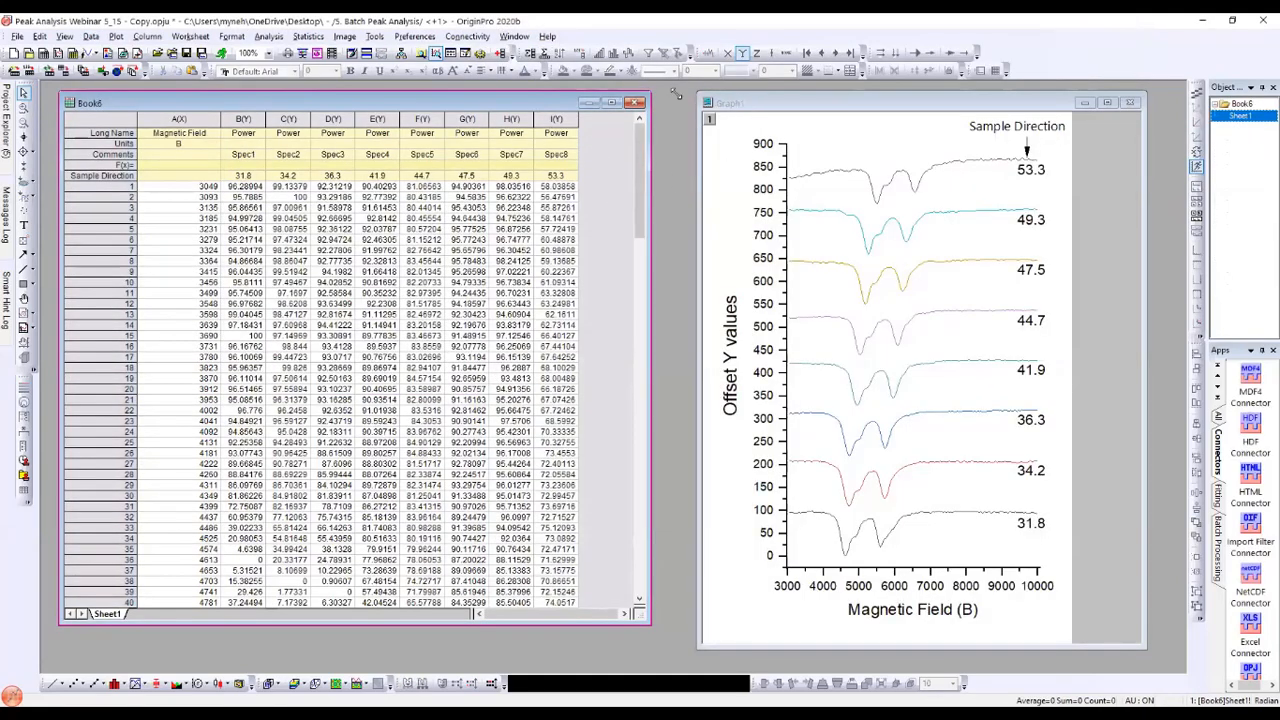
click(268, 37)
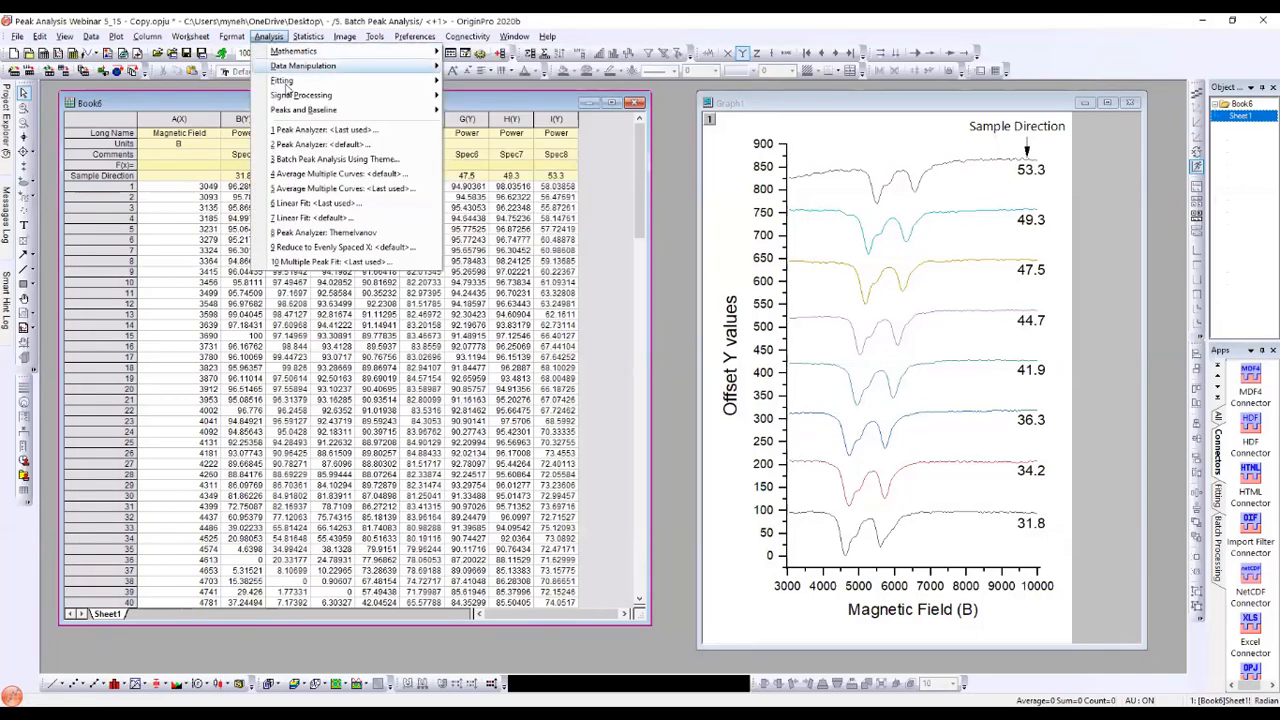
mouse_move(297, 110)
mouse_move(502, 114)
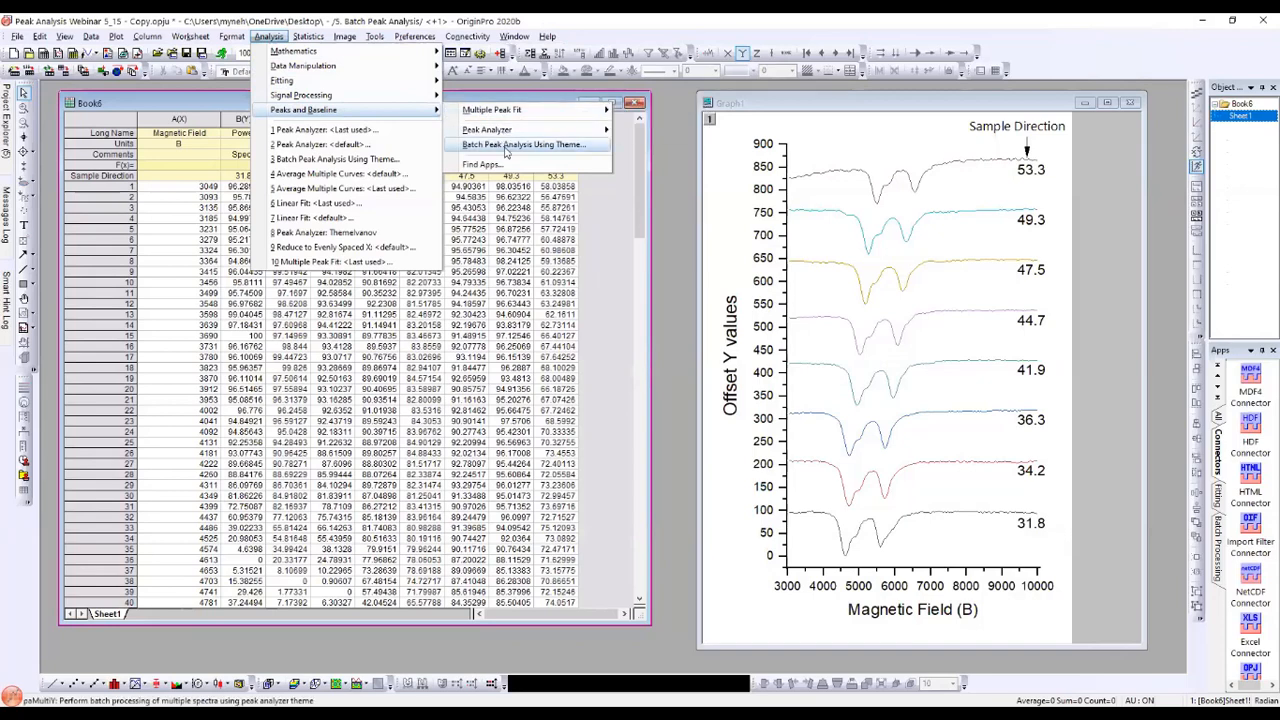
click(505, 148)
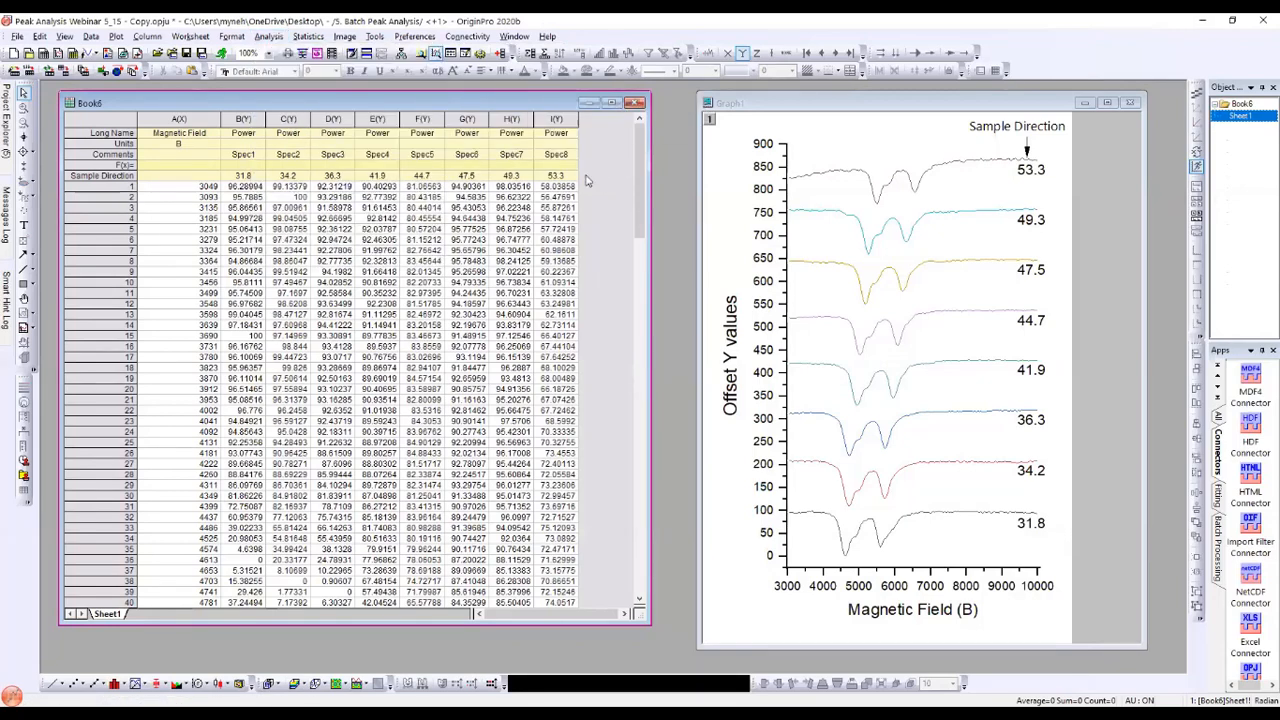
drag(648, 117, 862, 109)
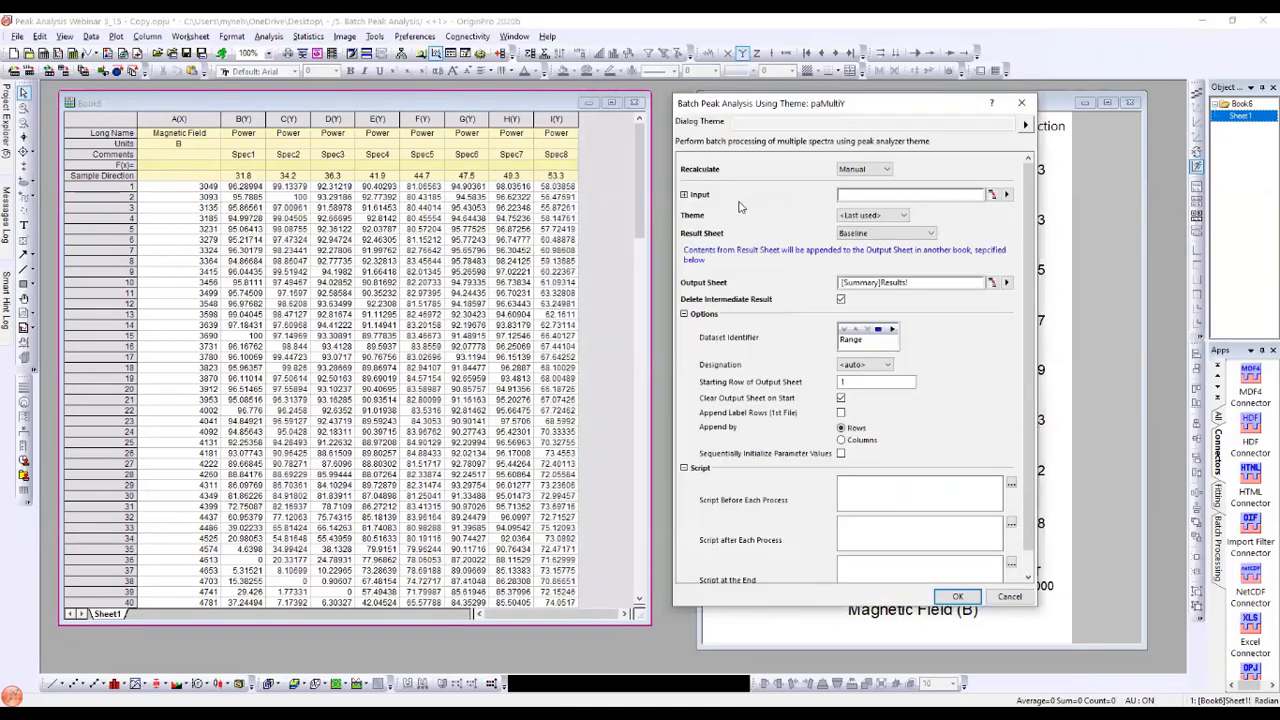
click(991, 196)
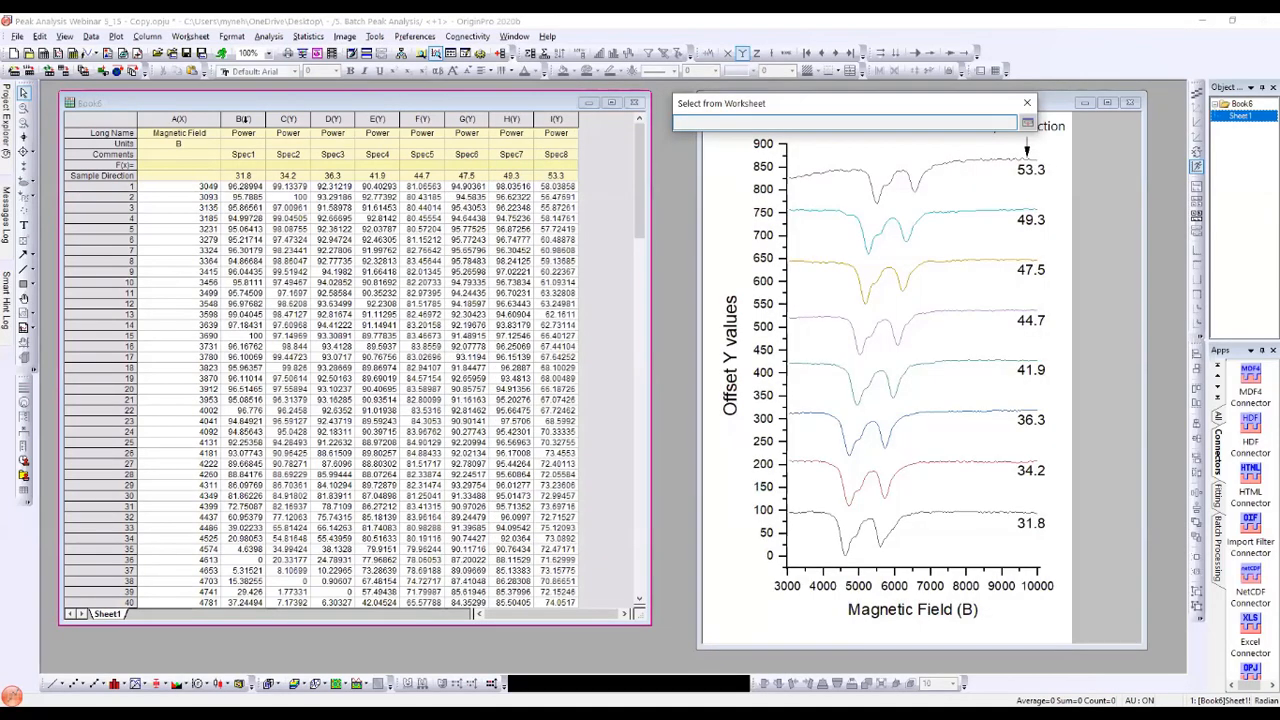
drag(552, 119, 243, 119)
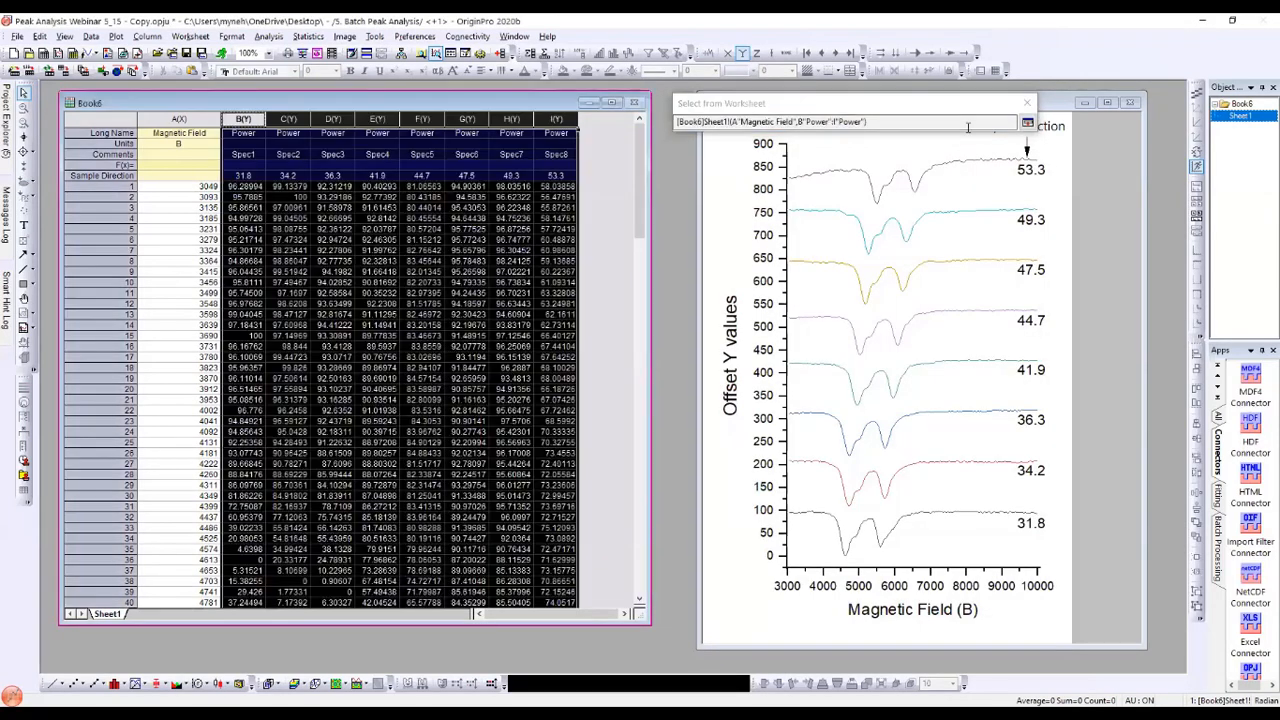
click(1027, 125)
Step: Set the batch analysis theme to MyTheme1 and the result sheet to Peak Properties (Pro)
click(871, 216)
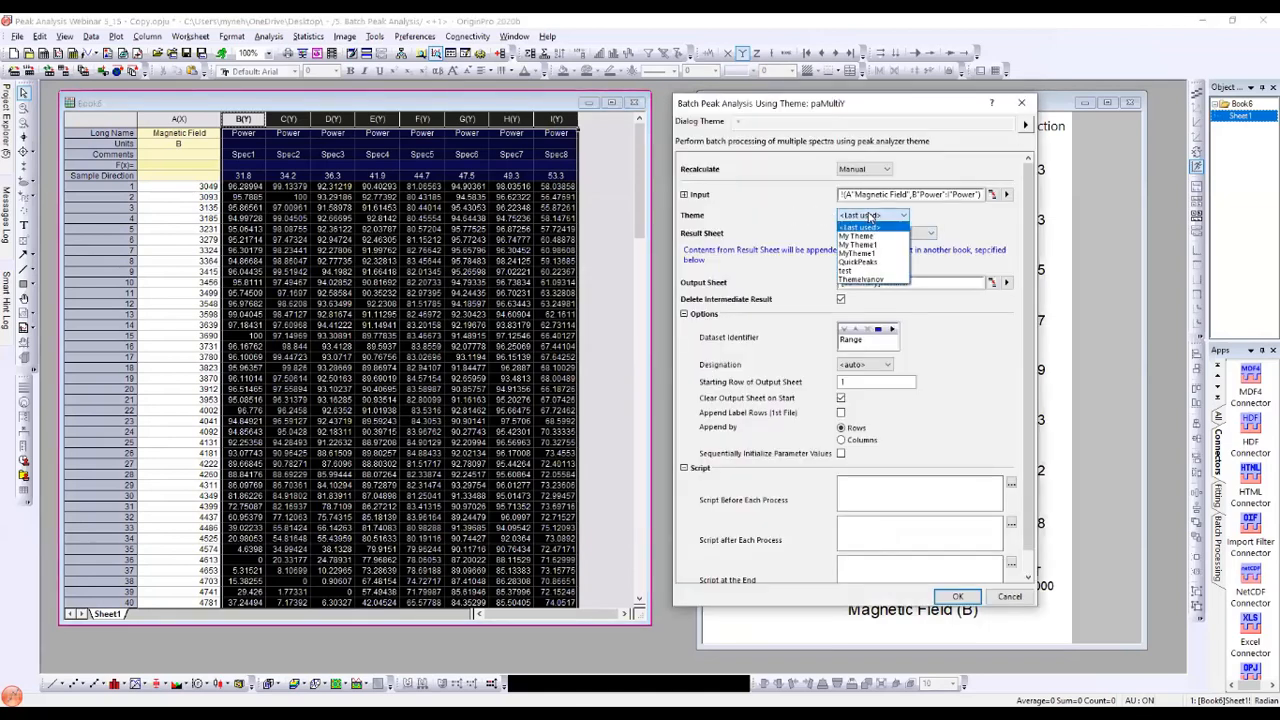
click(858, 245)
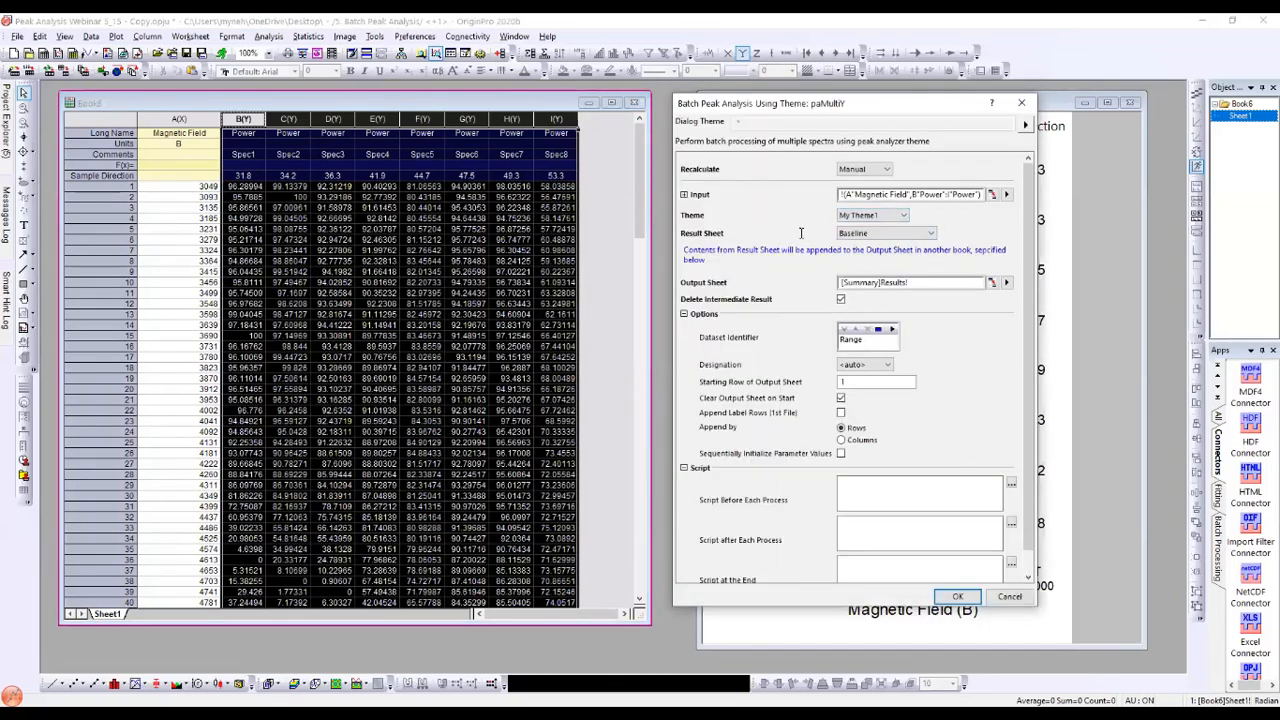
click(853, 217)
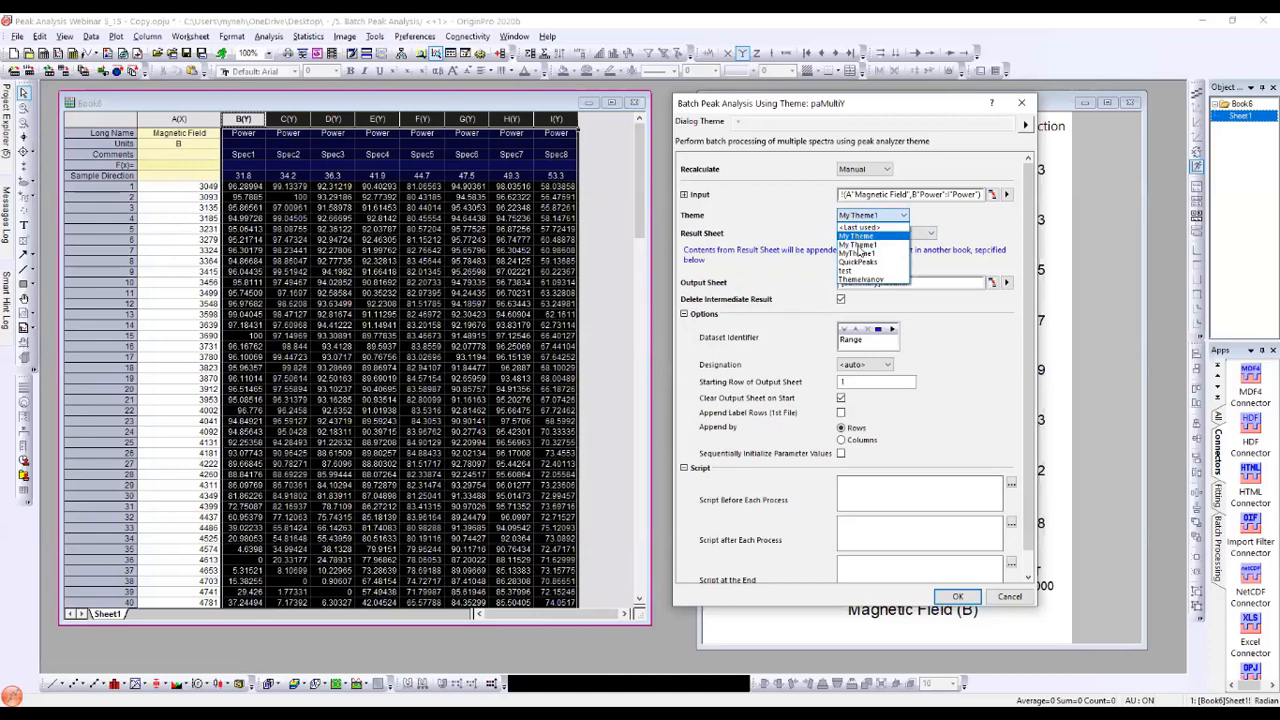
click(858, 242)
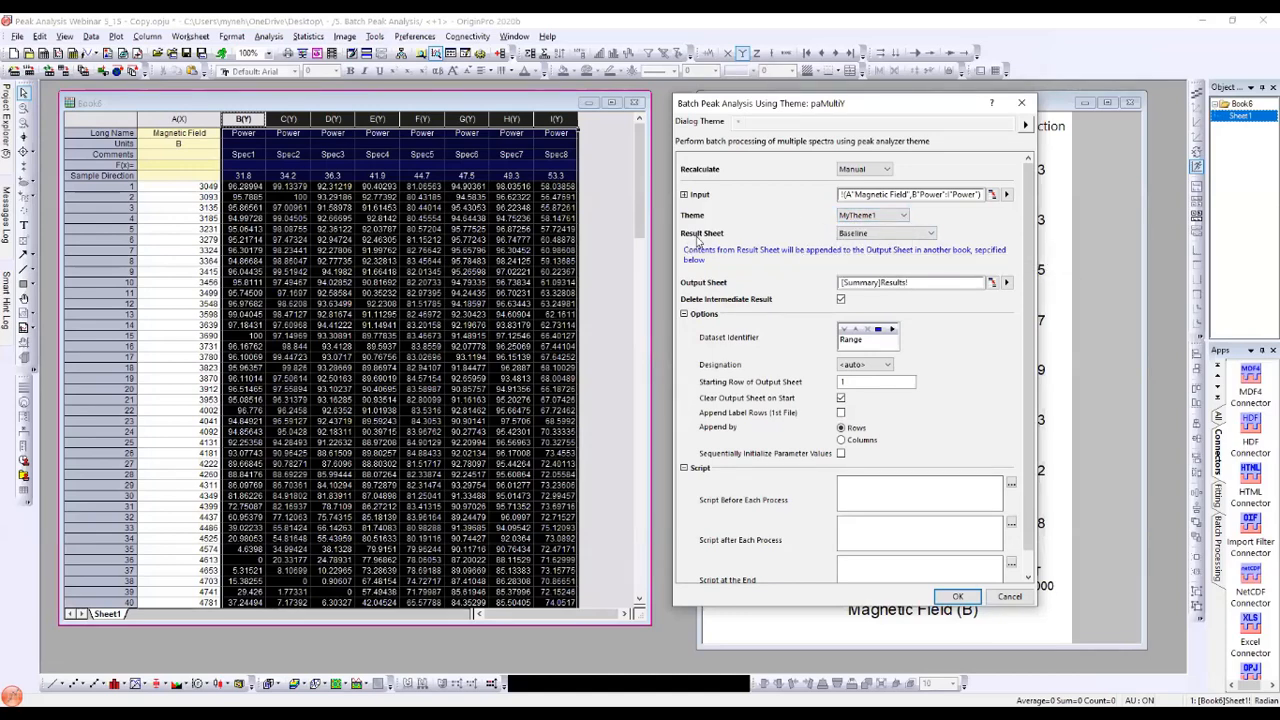
click(855, 234)
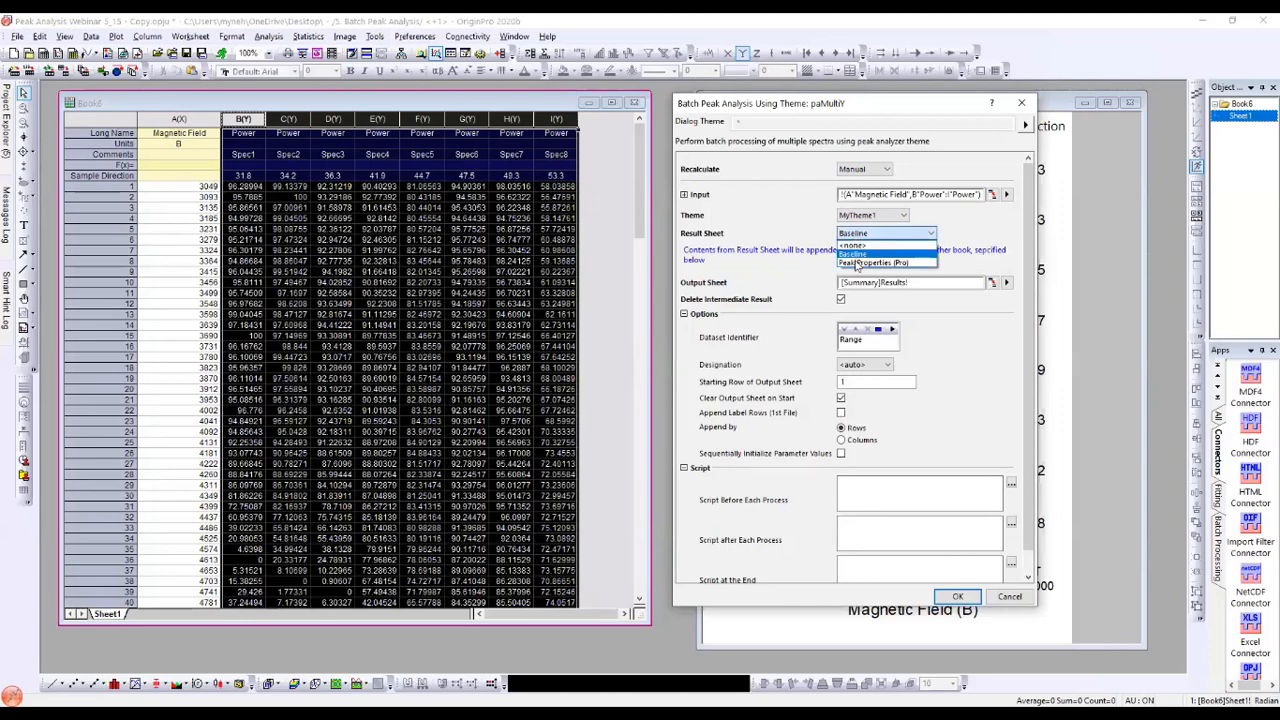
click(862, 262)
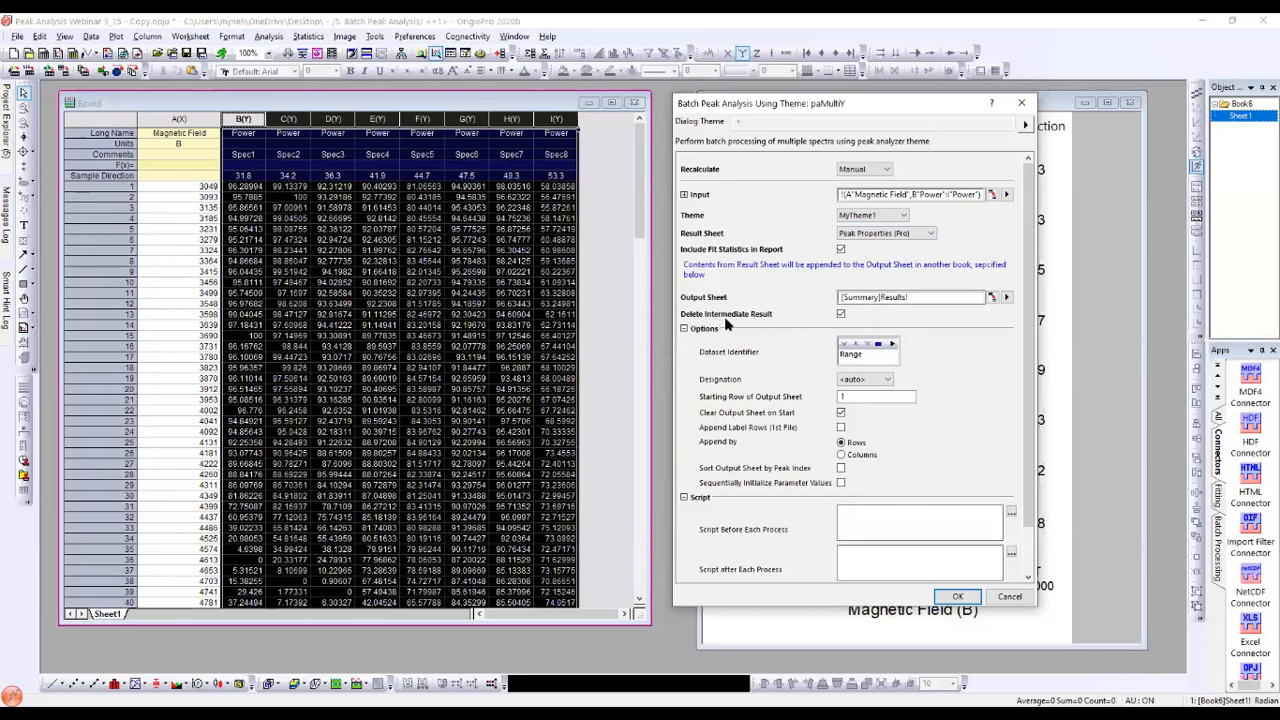
Step: Turn off deletion of intermediate results and use Comments and Sample Direction as the dataset identifiers
click(840, 315)
click(866, 343)
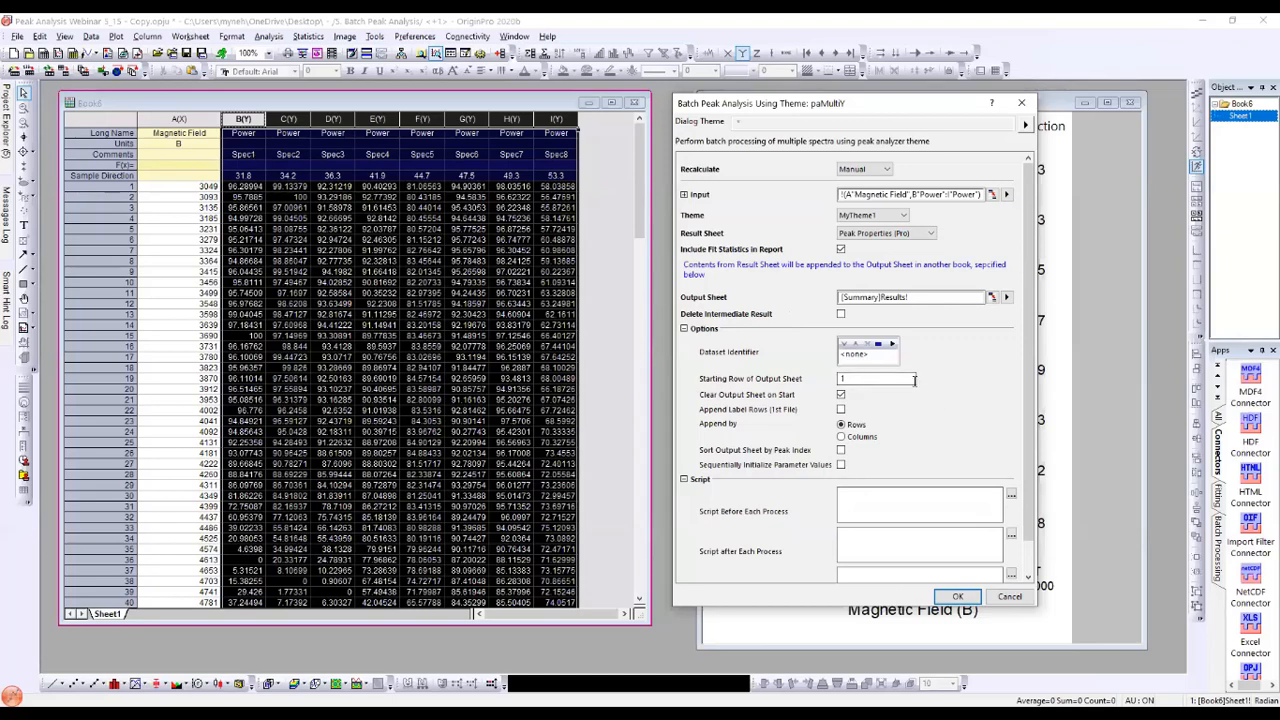
click(892, 343)
click(938, 417)
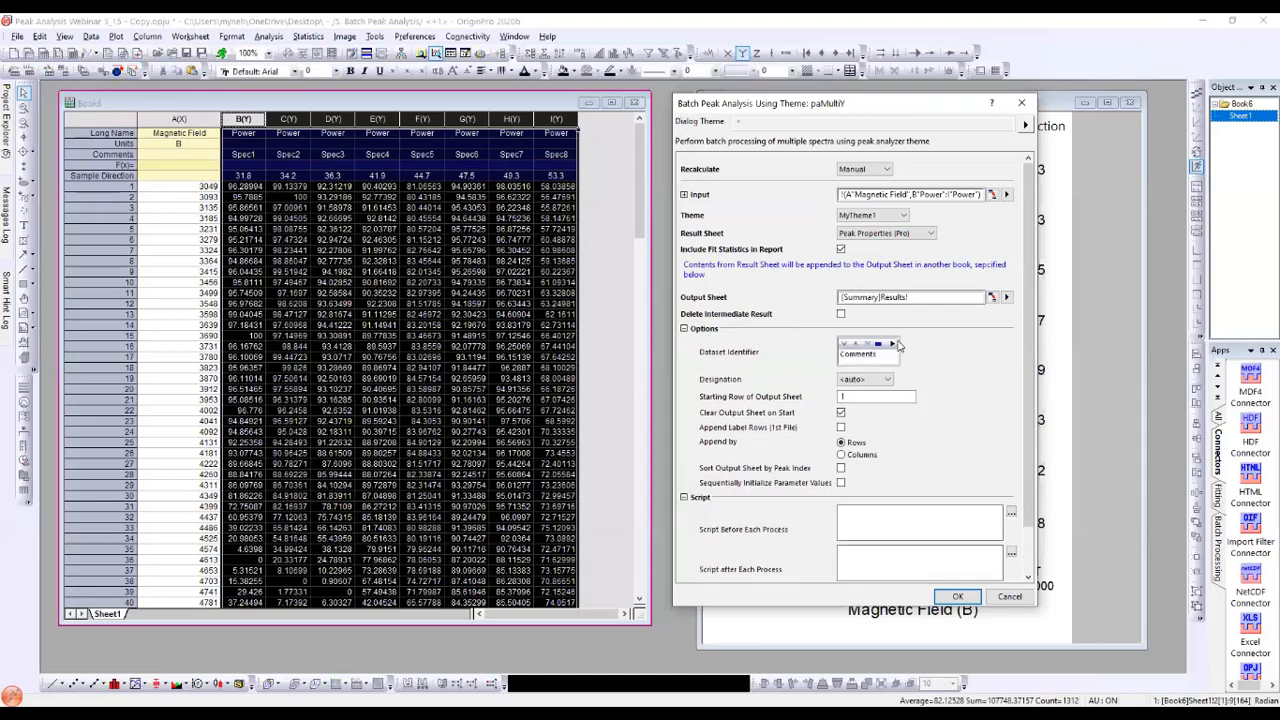
click(892, 343)
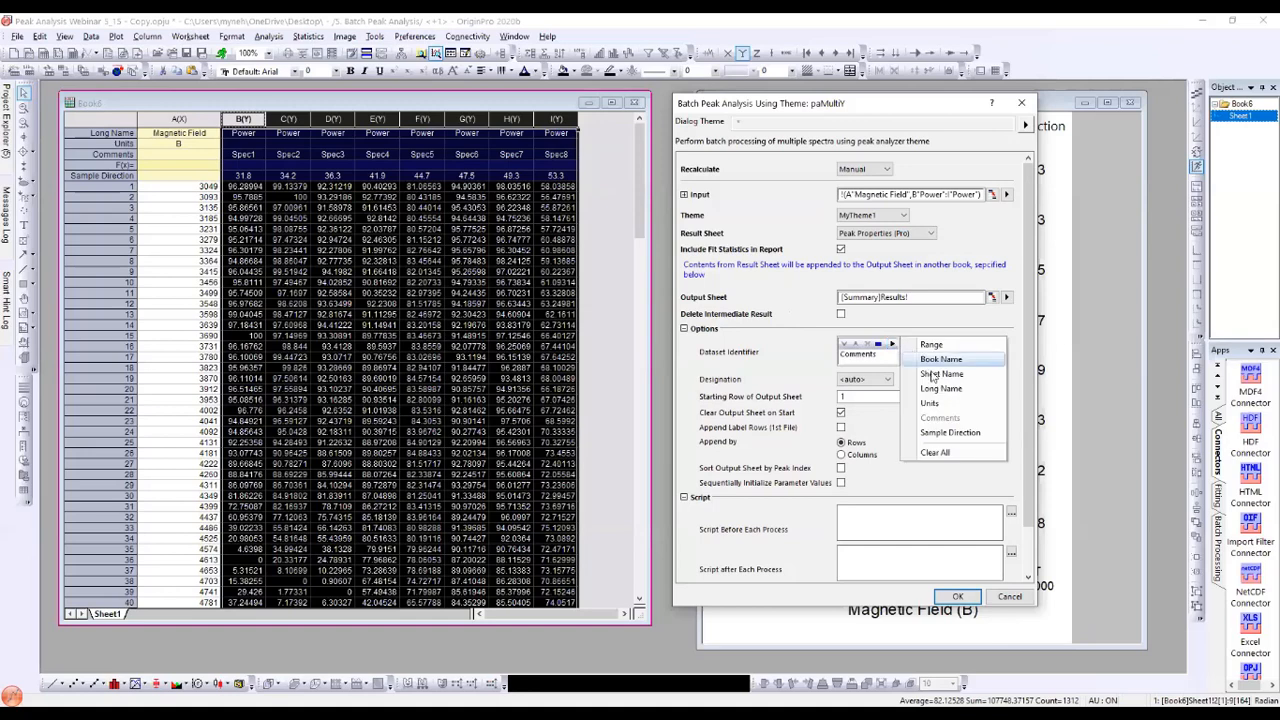
click(940, 433)
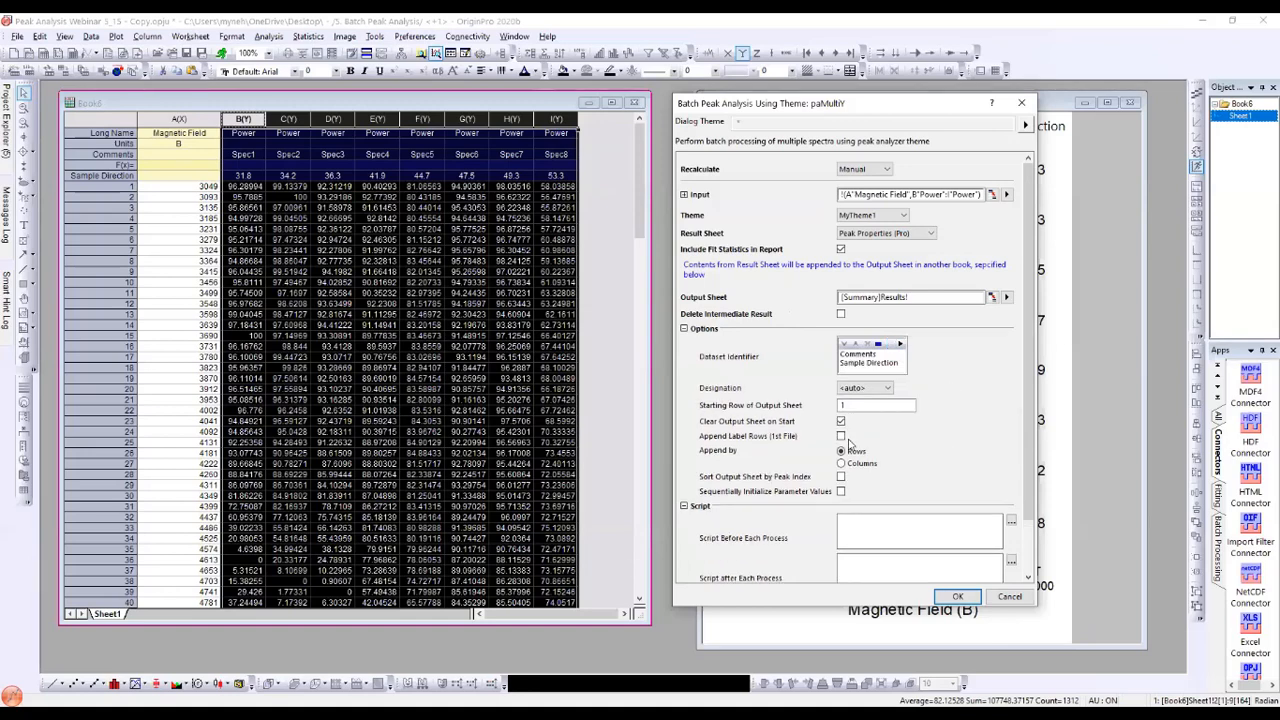
Step: Review the remaining output and script options and run the batch peak analysis
scroll(772, 396, down, 1)
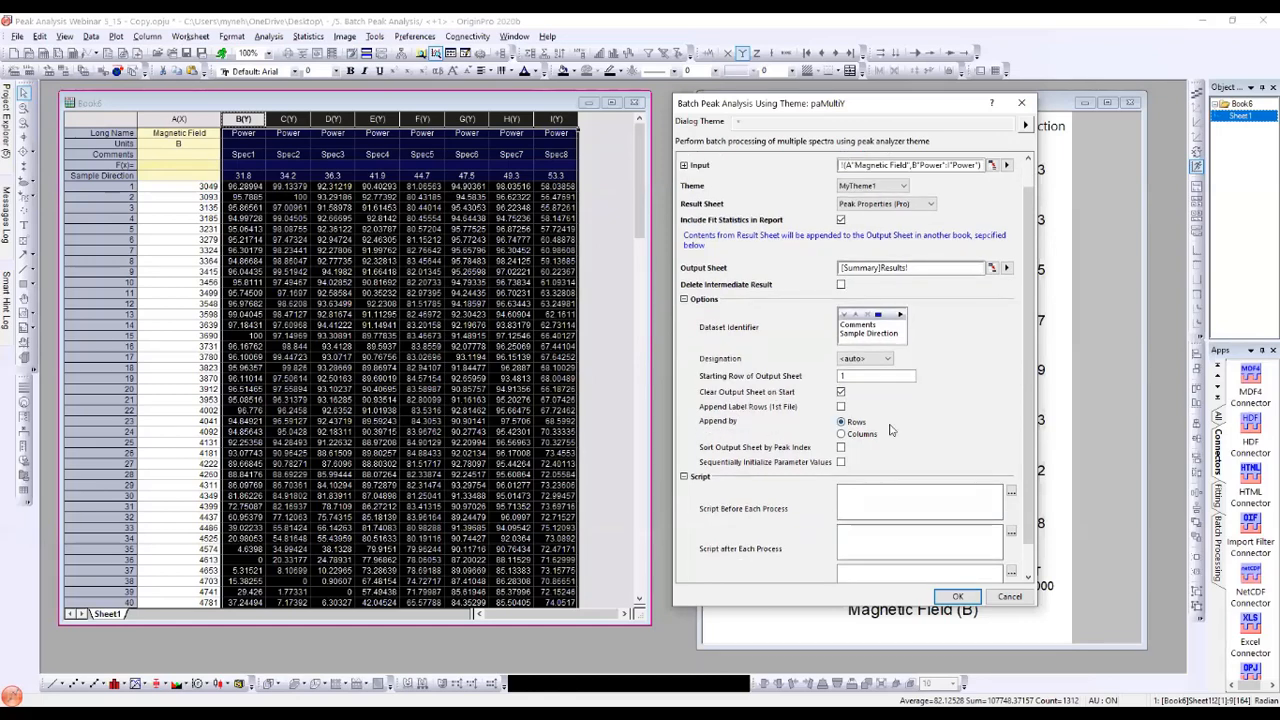
scroll(930, 418, down, 1)
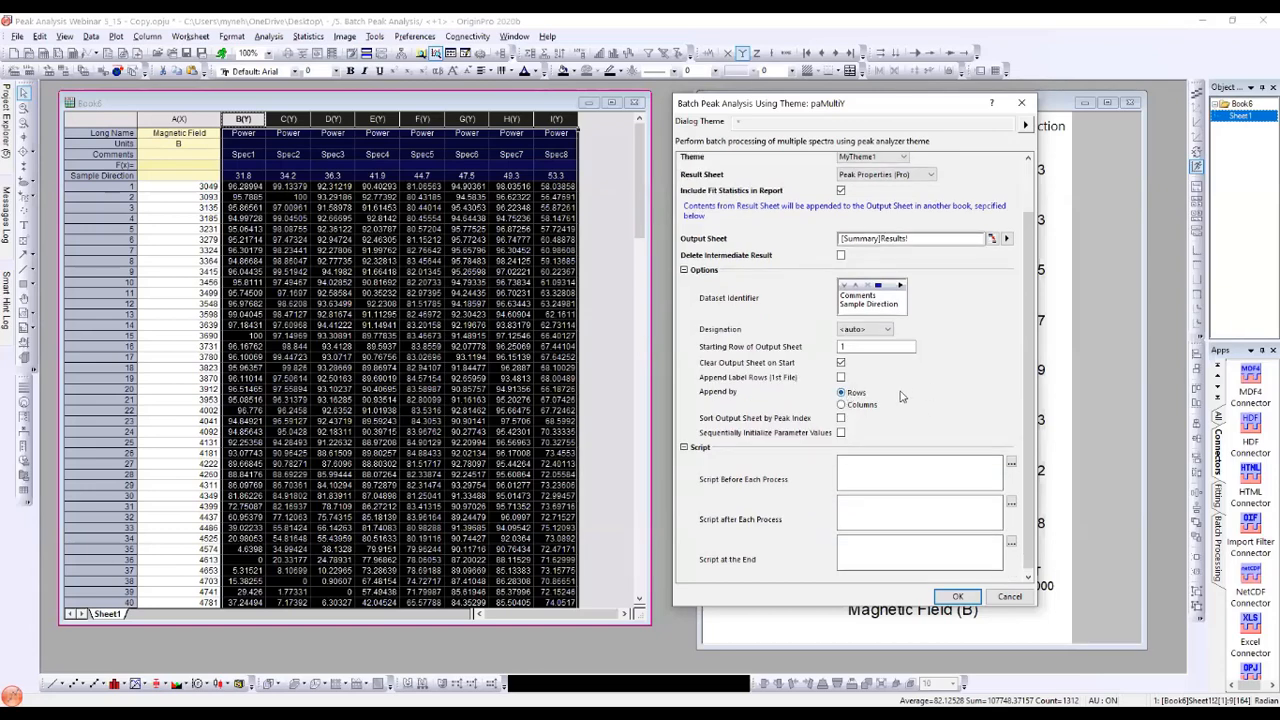
scroll(972, 468, down, 1)
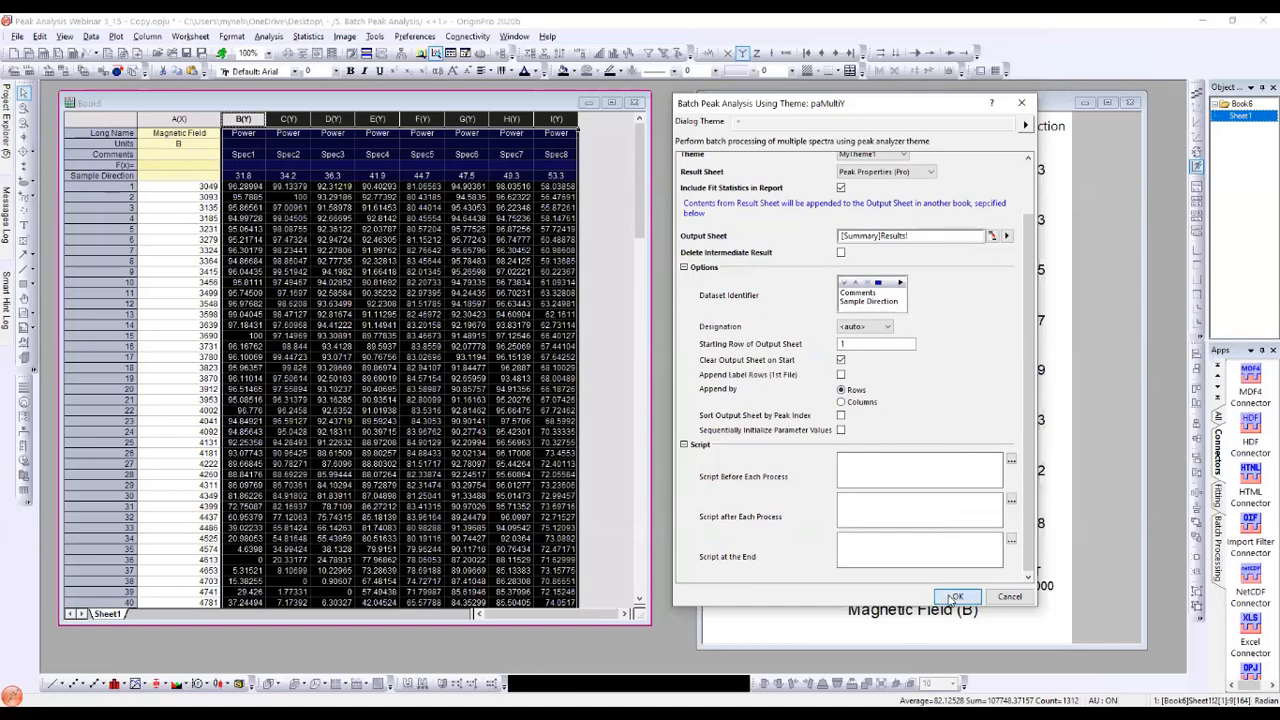
click(955, 597)
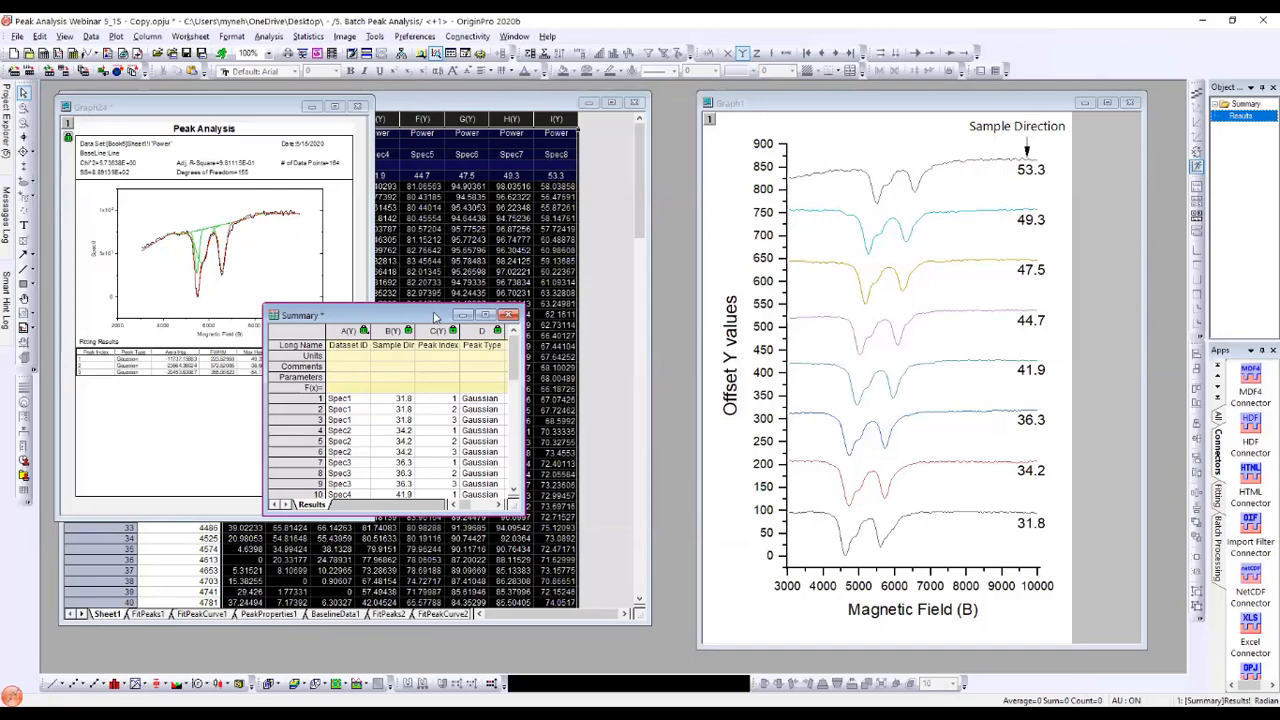
Step: Enlarge the Summary results window to show its peak parameter columns, and minimize the Peak Analysis report graphs
drag(435, 317, 1039, 113)
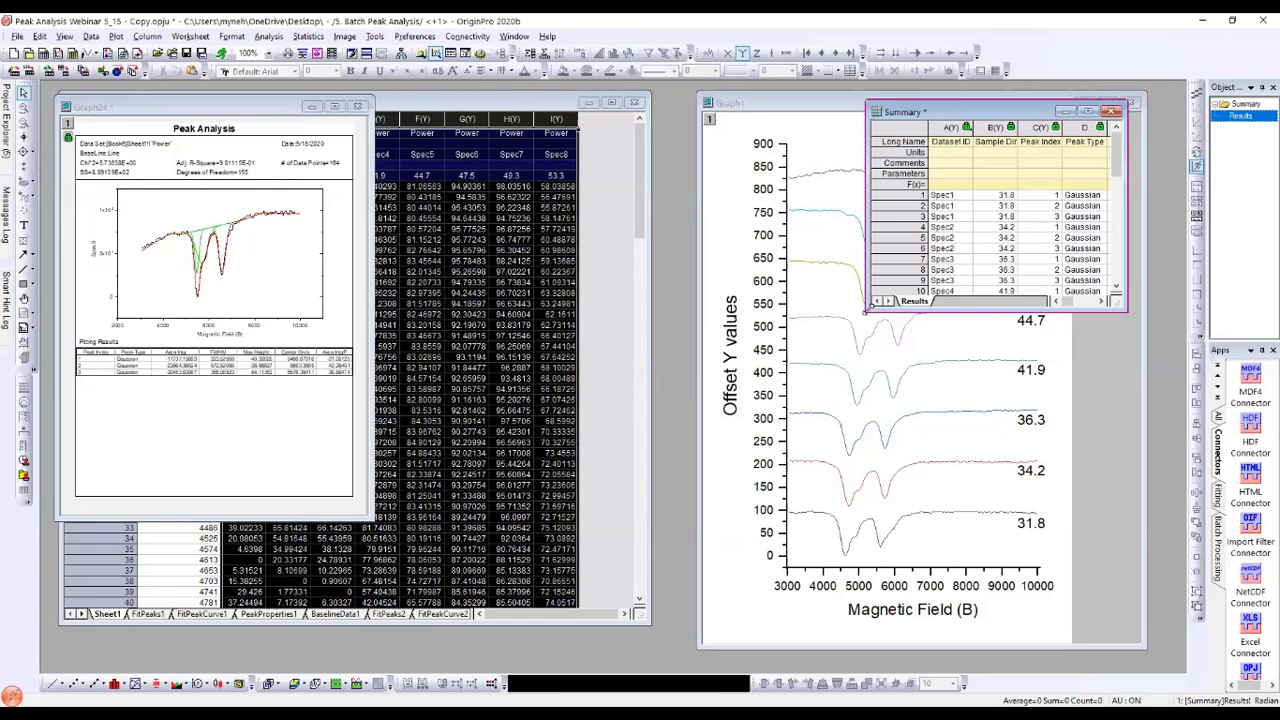
drag(867, 311, 445, 621)
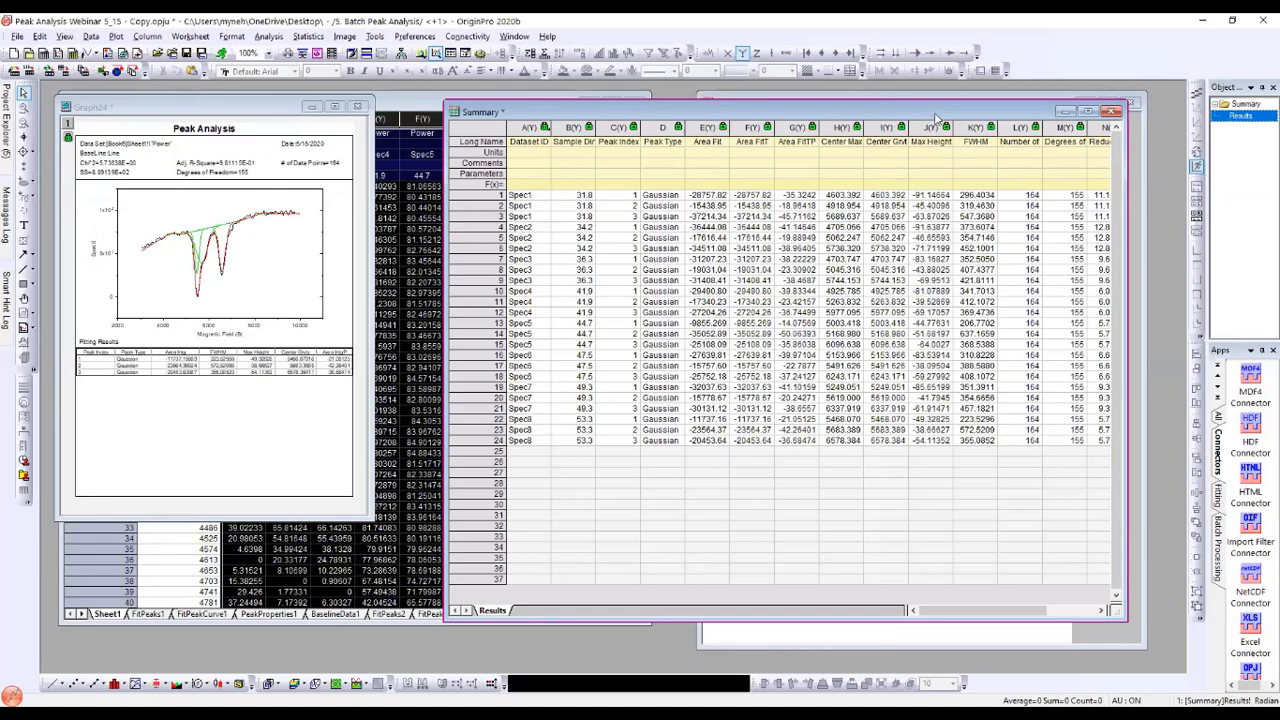
drag(935, 118, 966, 117)
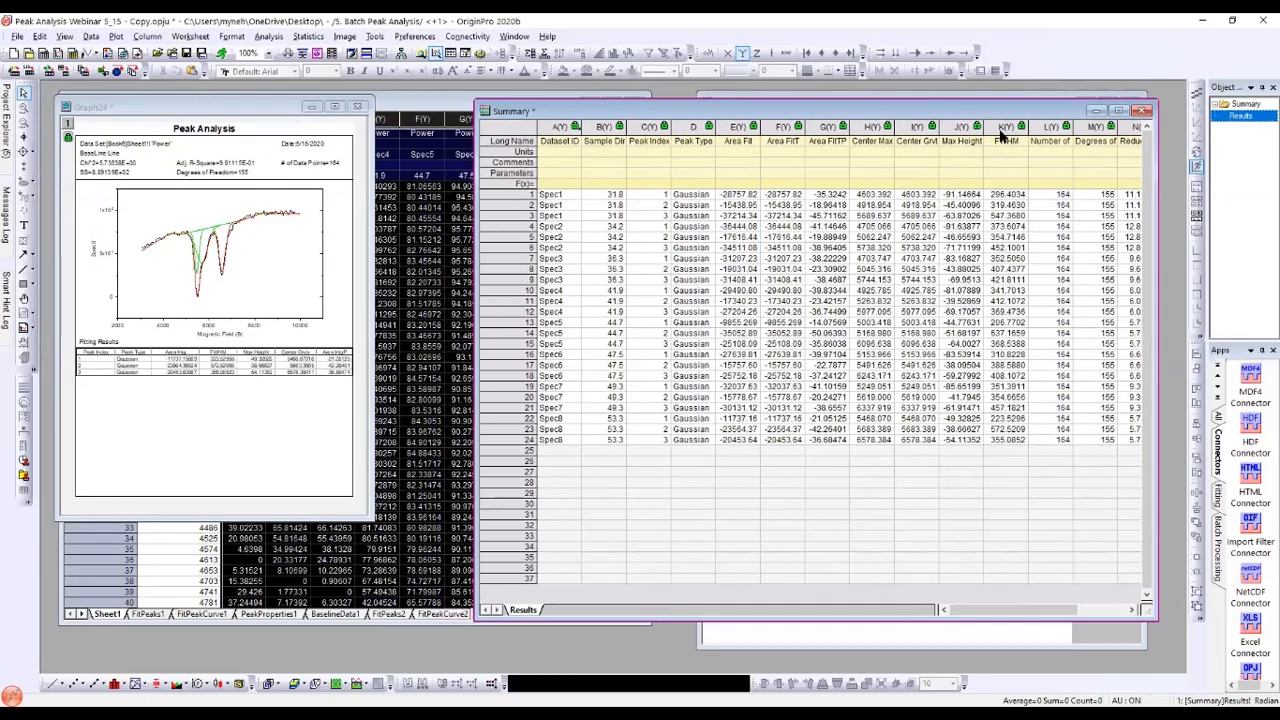
click(313, 109)
click(313, 109)
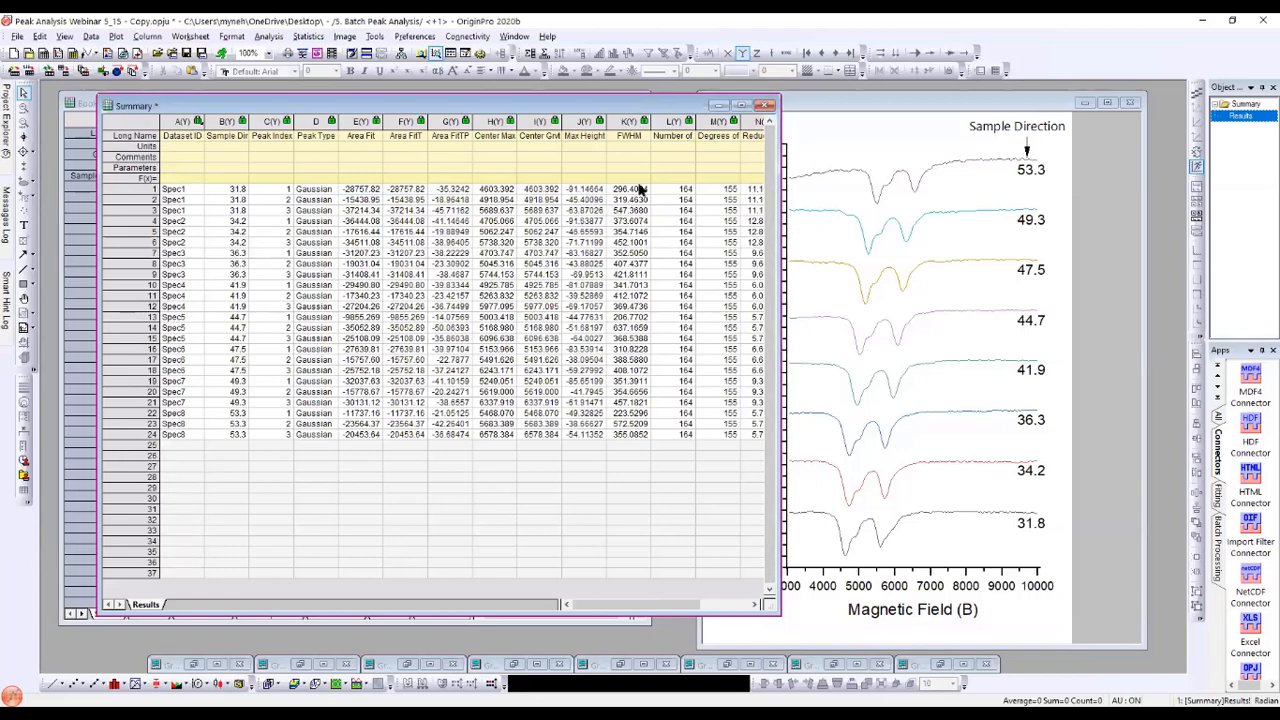
Step: Set the Sample Direction column as X, make a scatter plot of Center Max against it, and enlarge the graph window
click(505, 124)
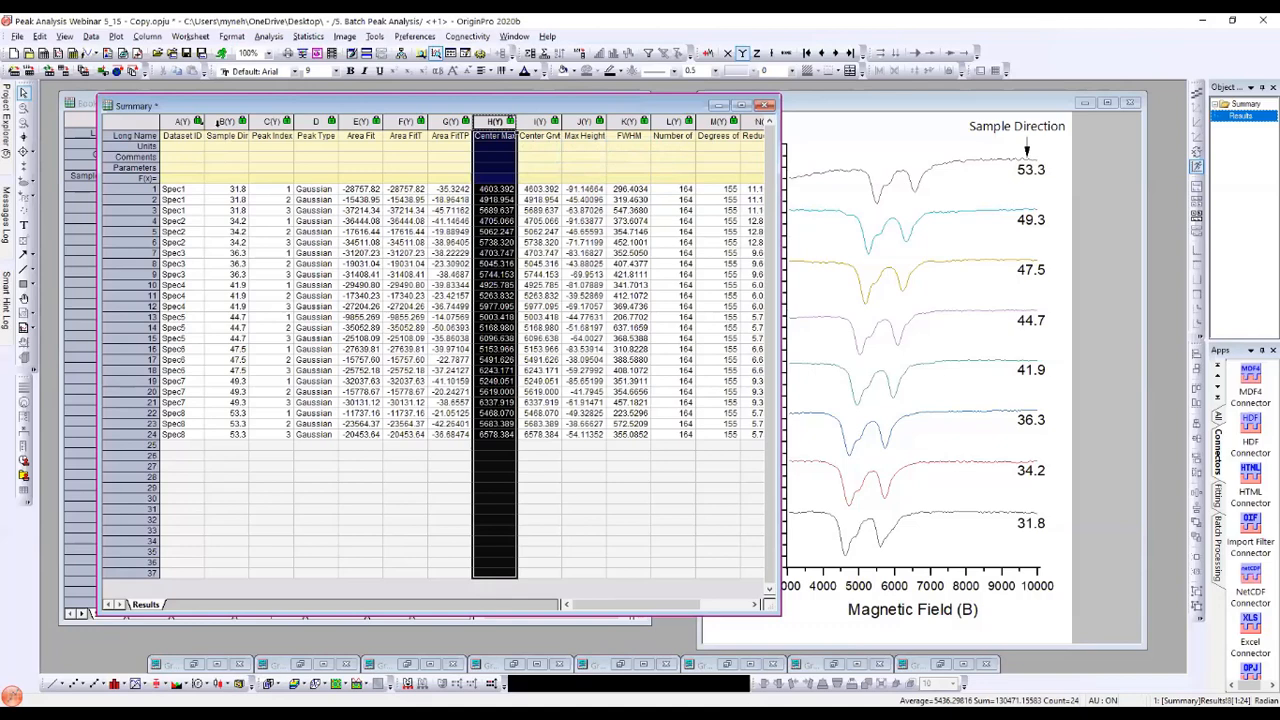
click(218, 135)
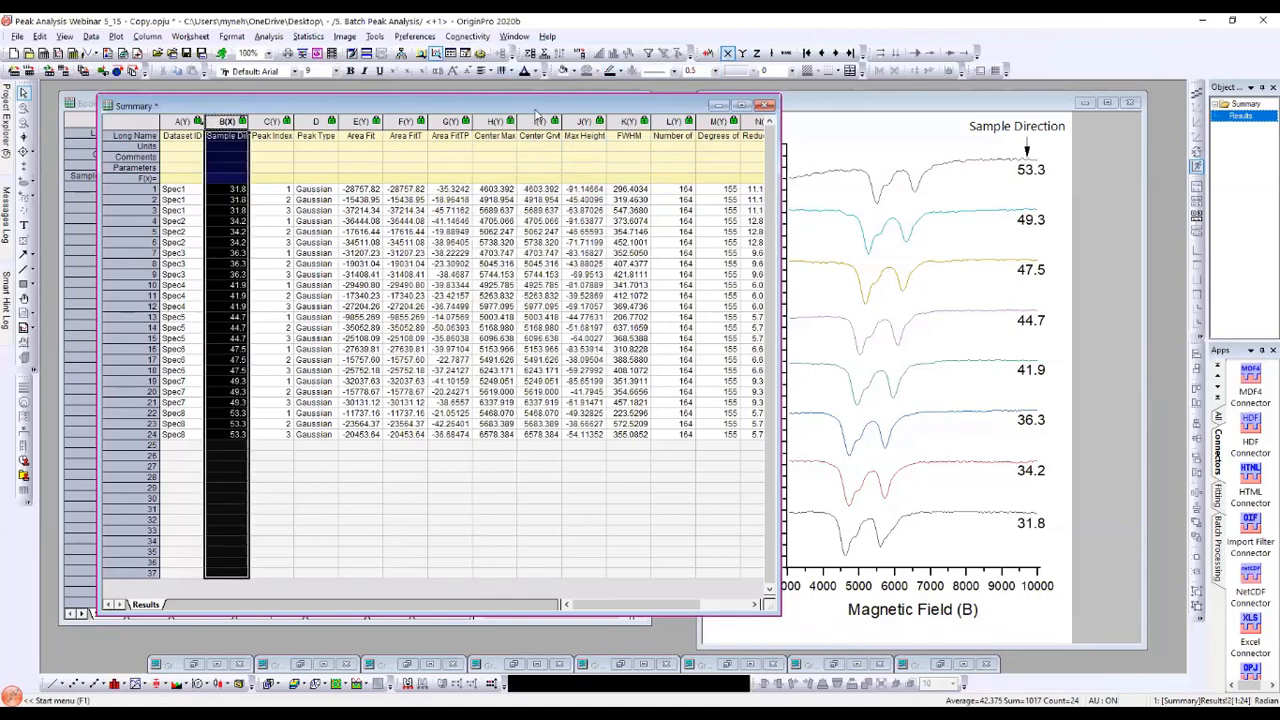
click(494, 121)
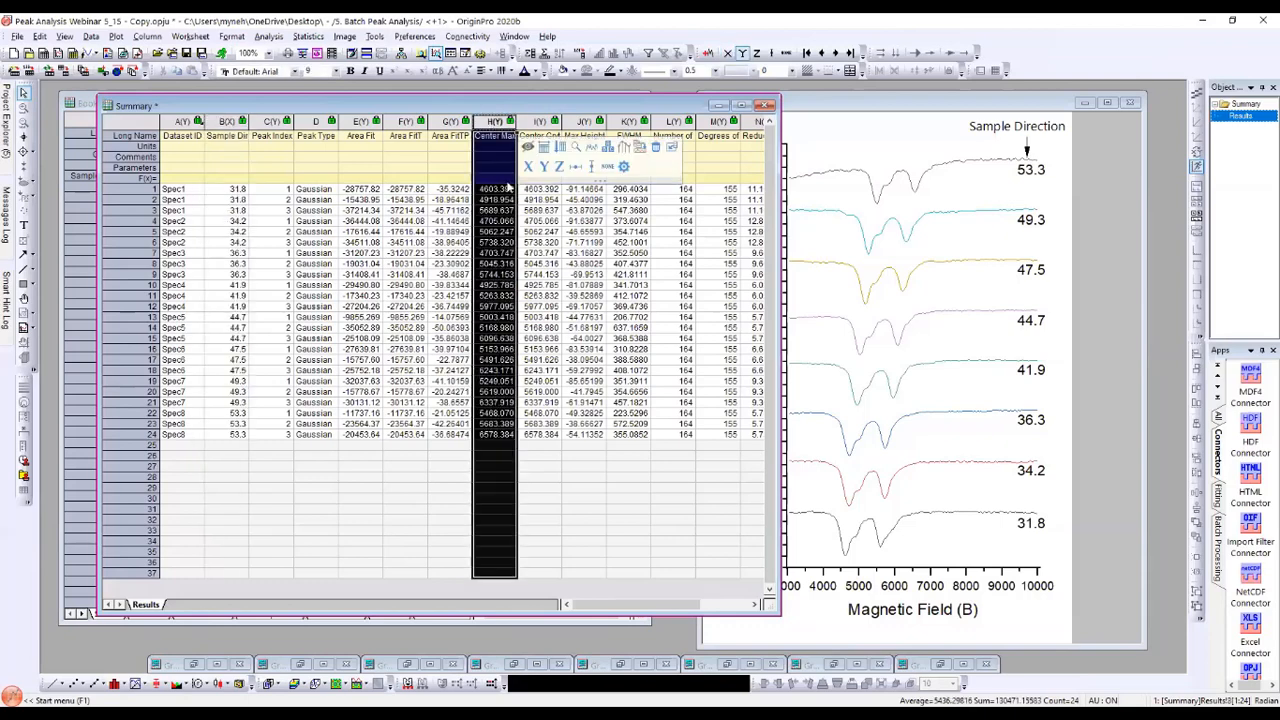
double_click(516, 121)
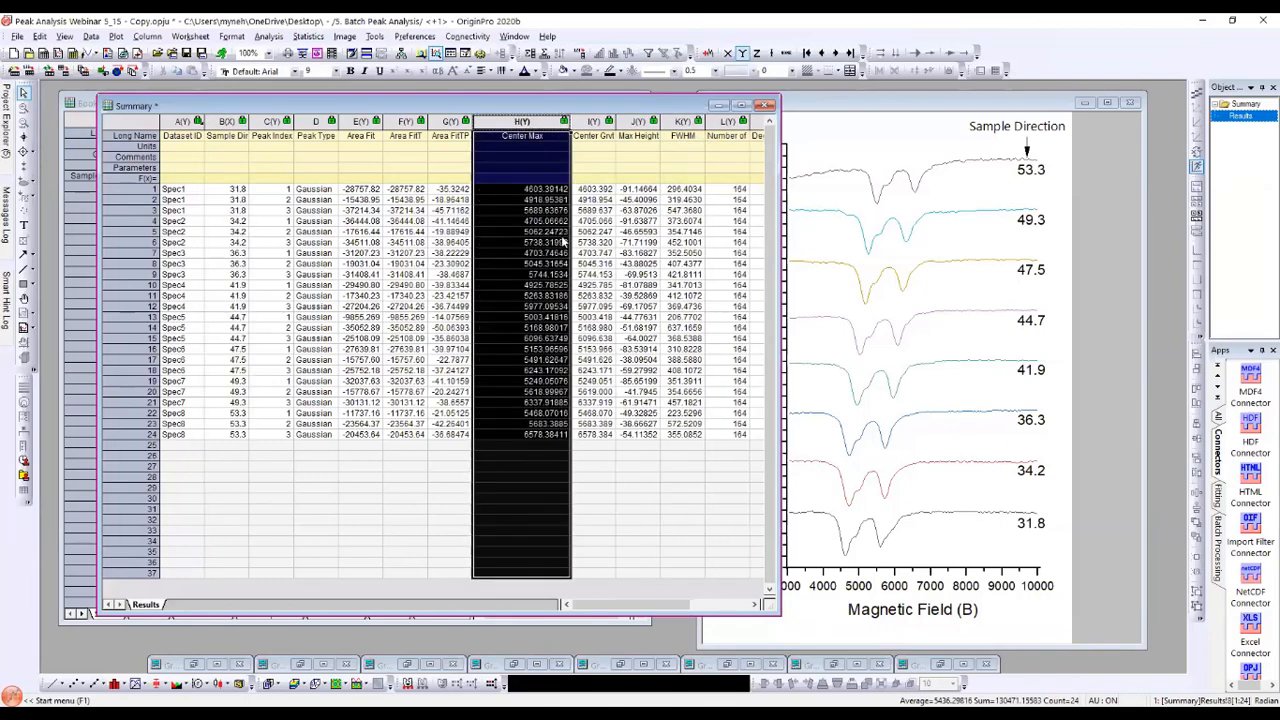
click(77, 684)
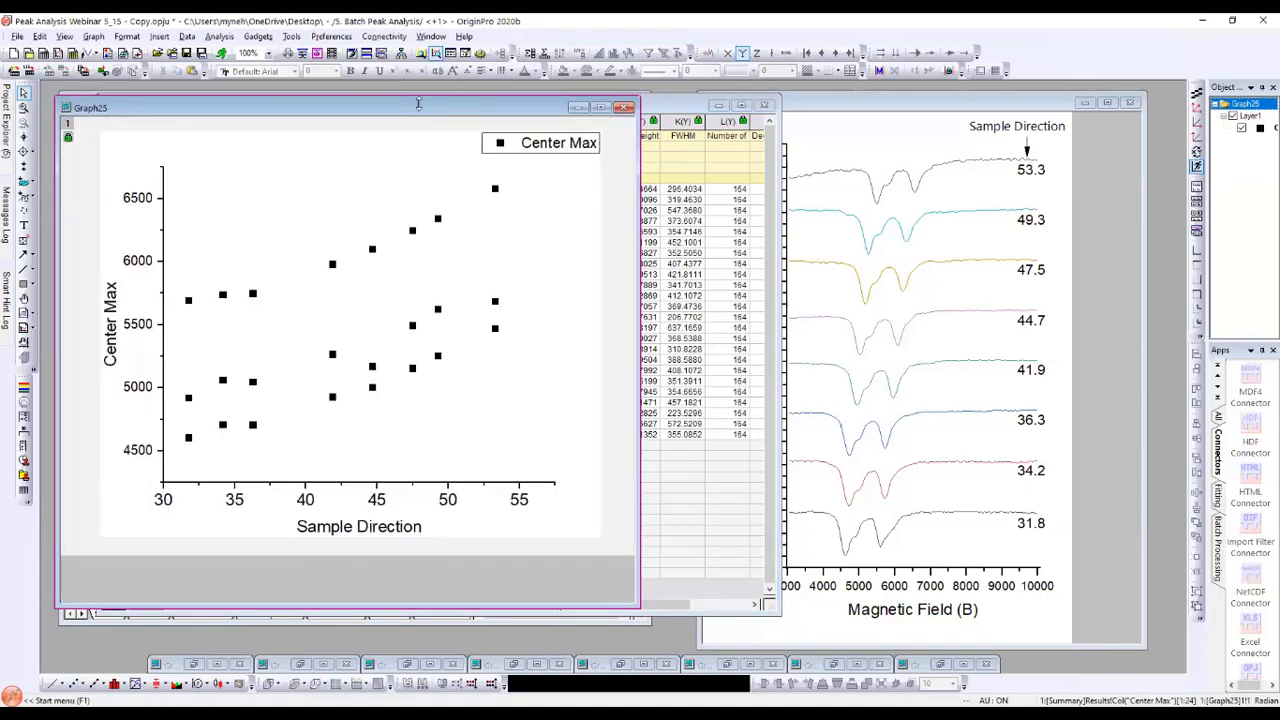
drag(519, 108, 862, 106)
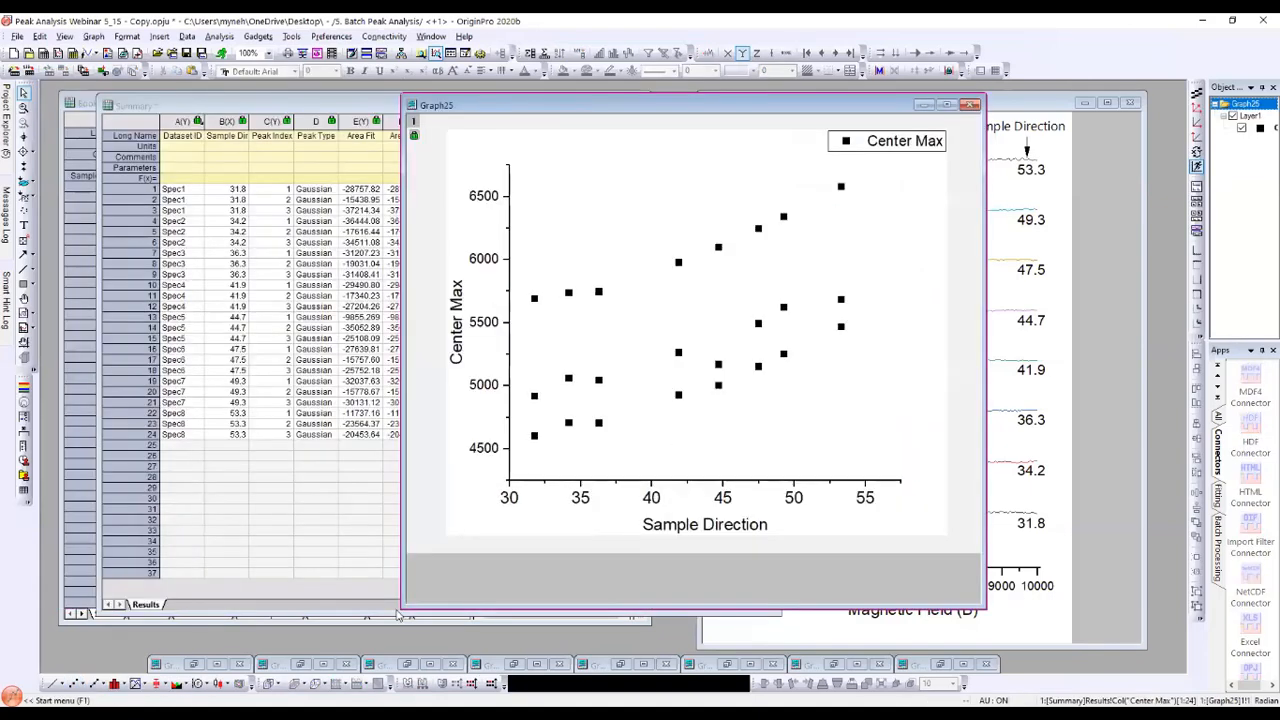
drag(403, 605, 312, 626)
Step: Change the symbols of the Center Max scatter plot to solid circles
click(538, 320)
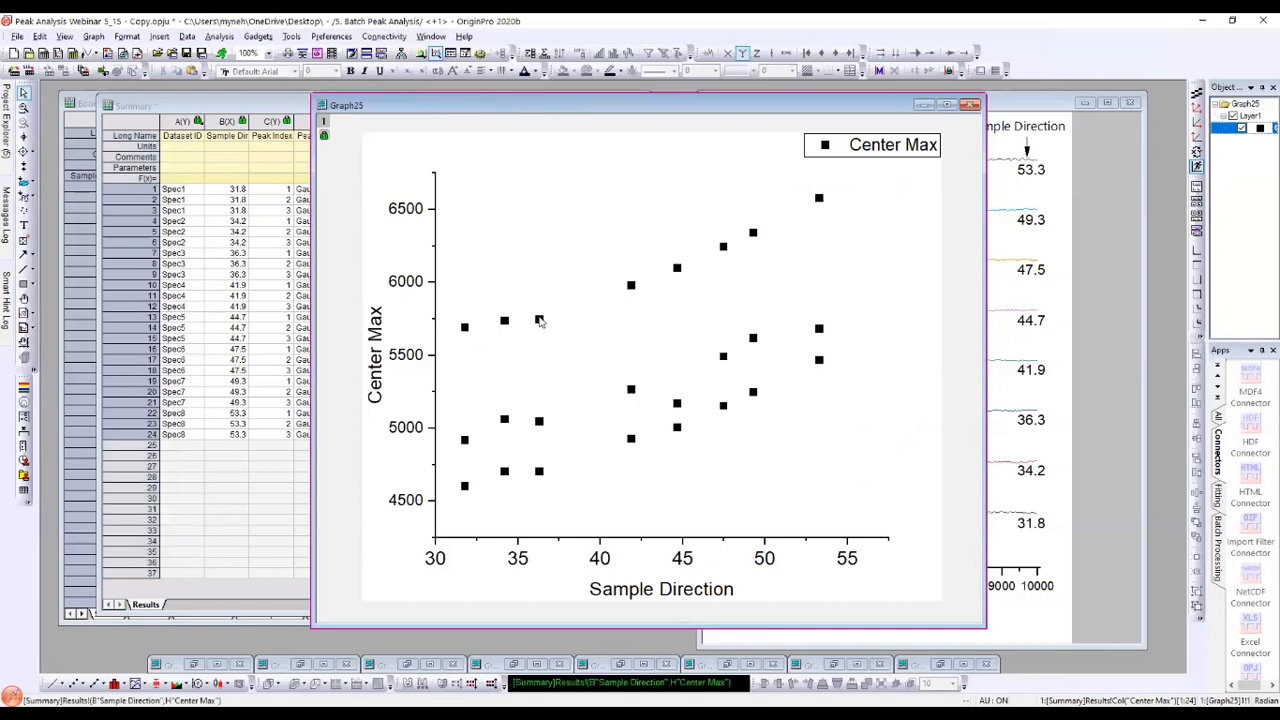
click(569, 274)
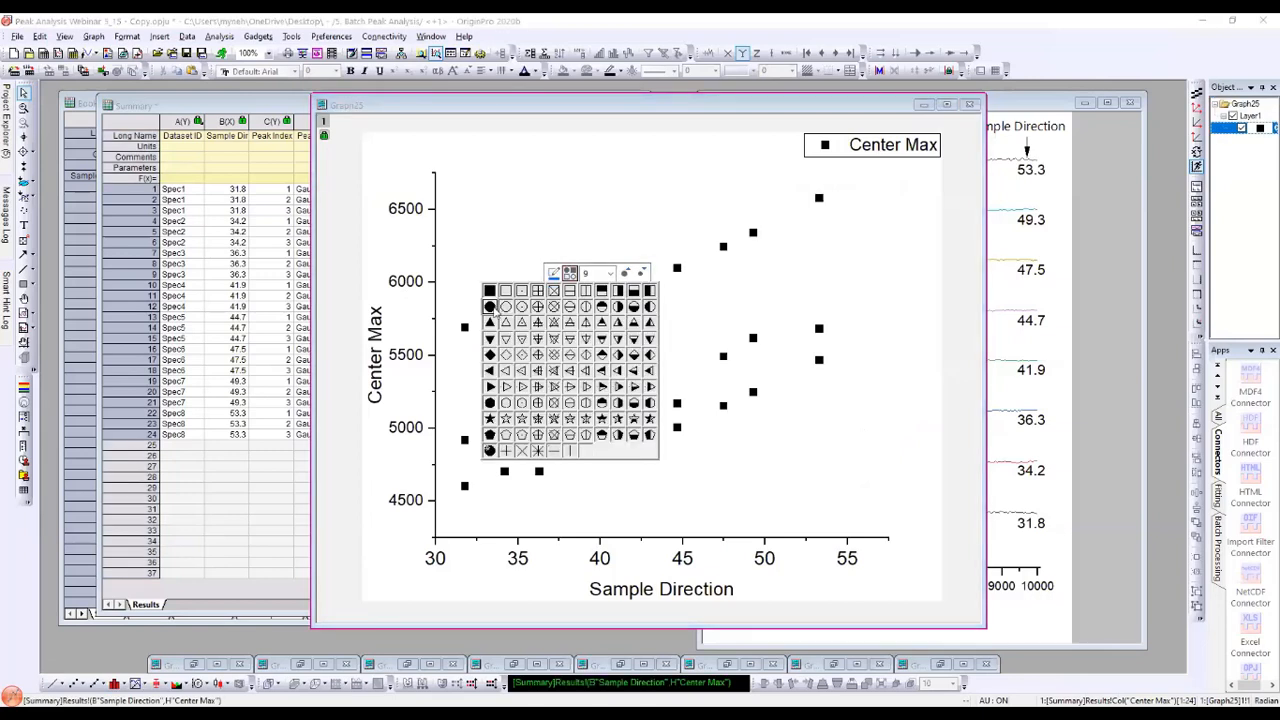
click(490, 306)
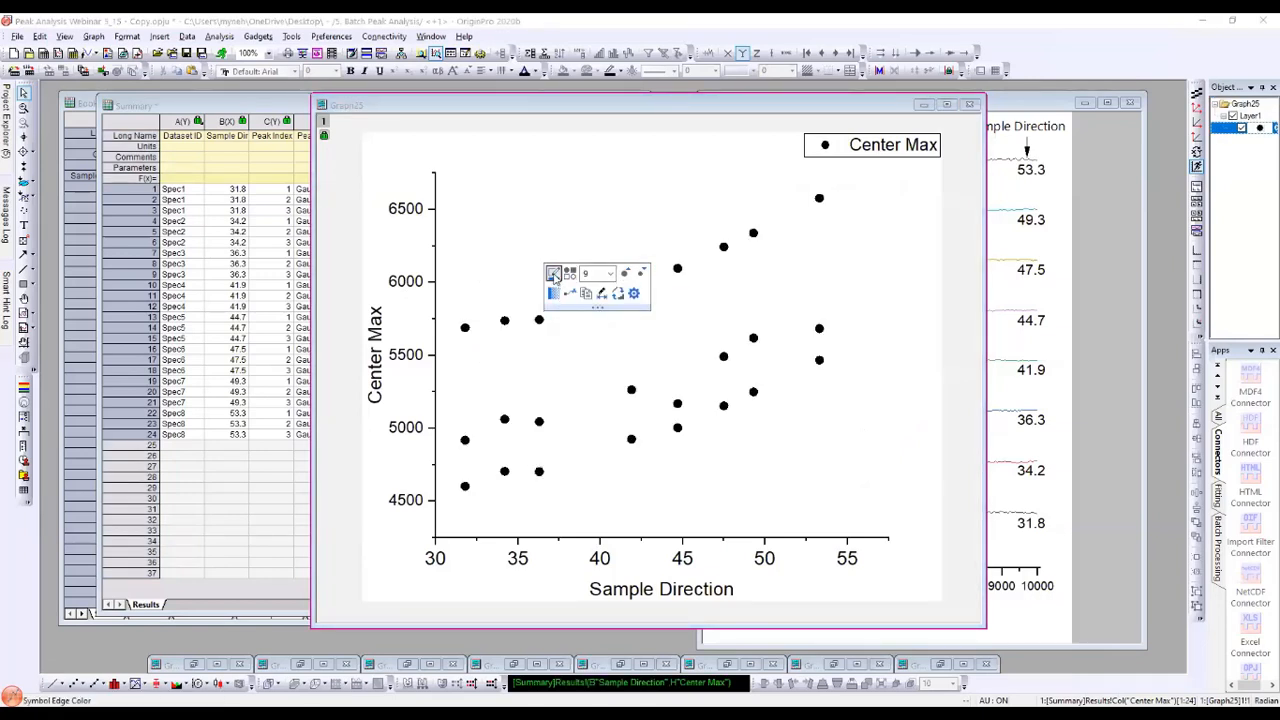
Step: Color the scatter points by indexing on the Peak Index column, and shift the graph window to uncover the Summary columns
click(554, 273)
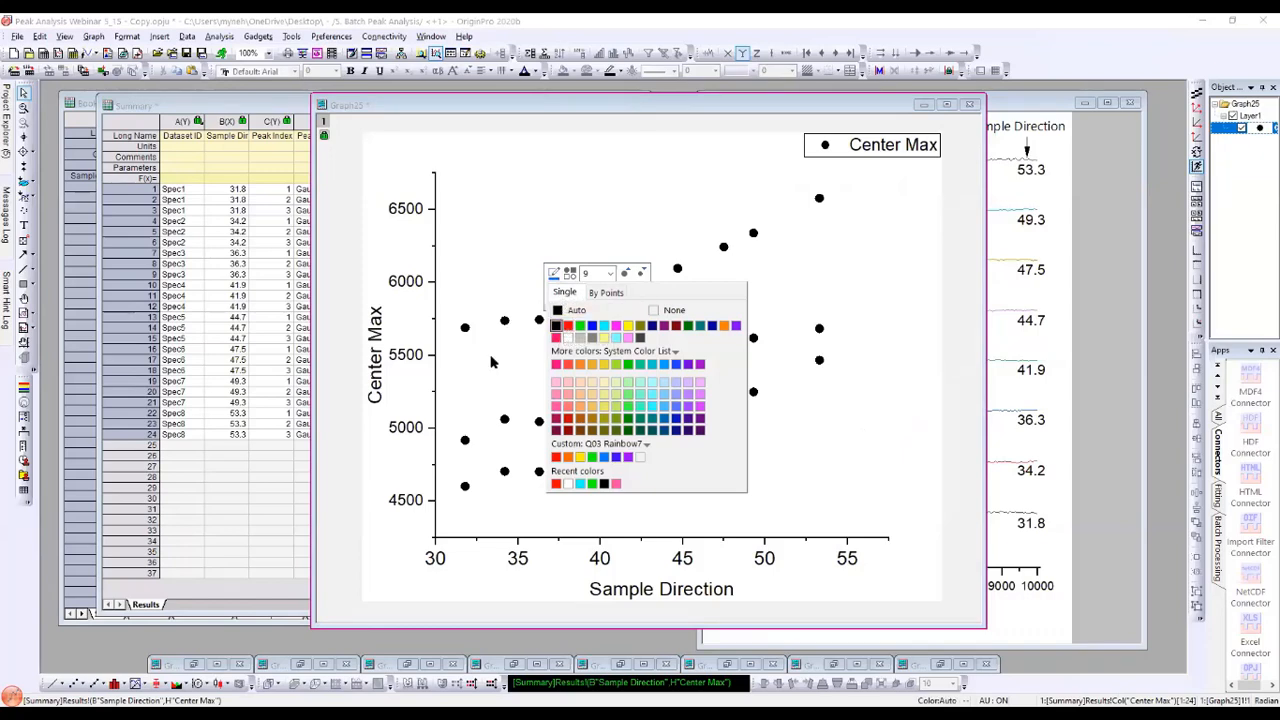
click(379, 97)
drag(490, 106, 607, 102)
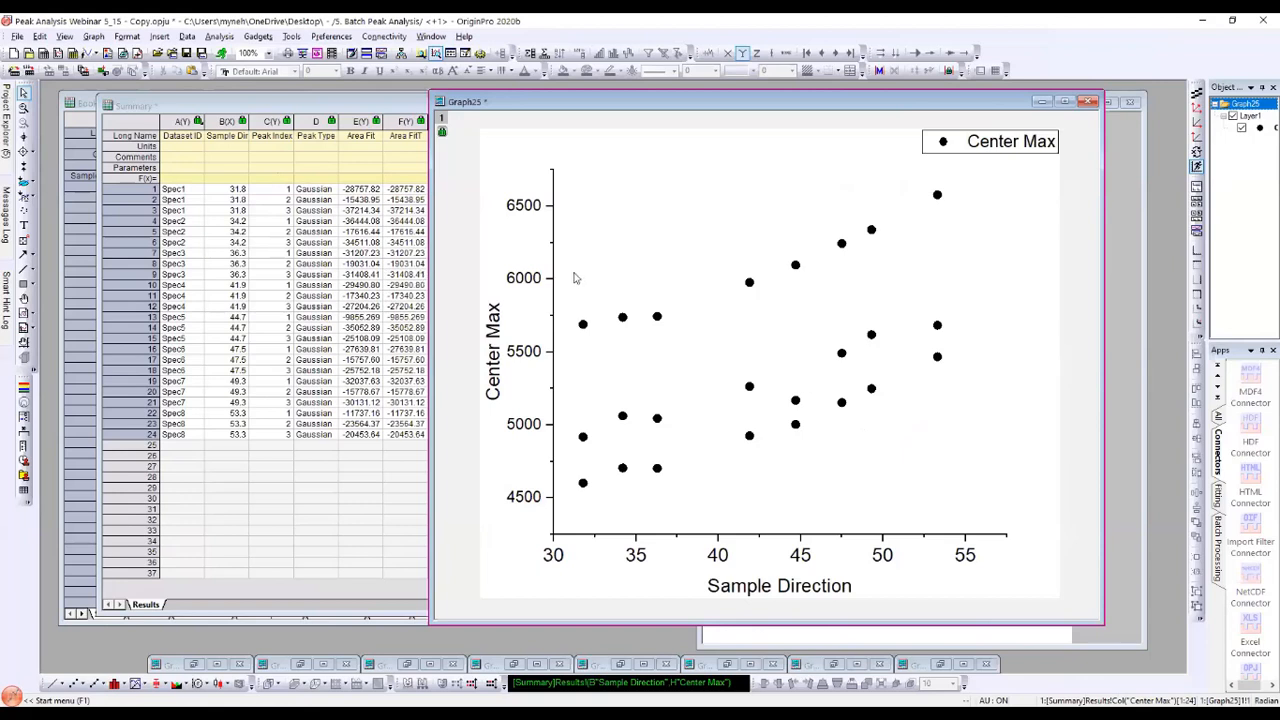
click(582, 327)
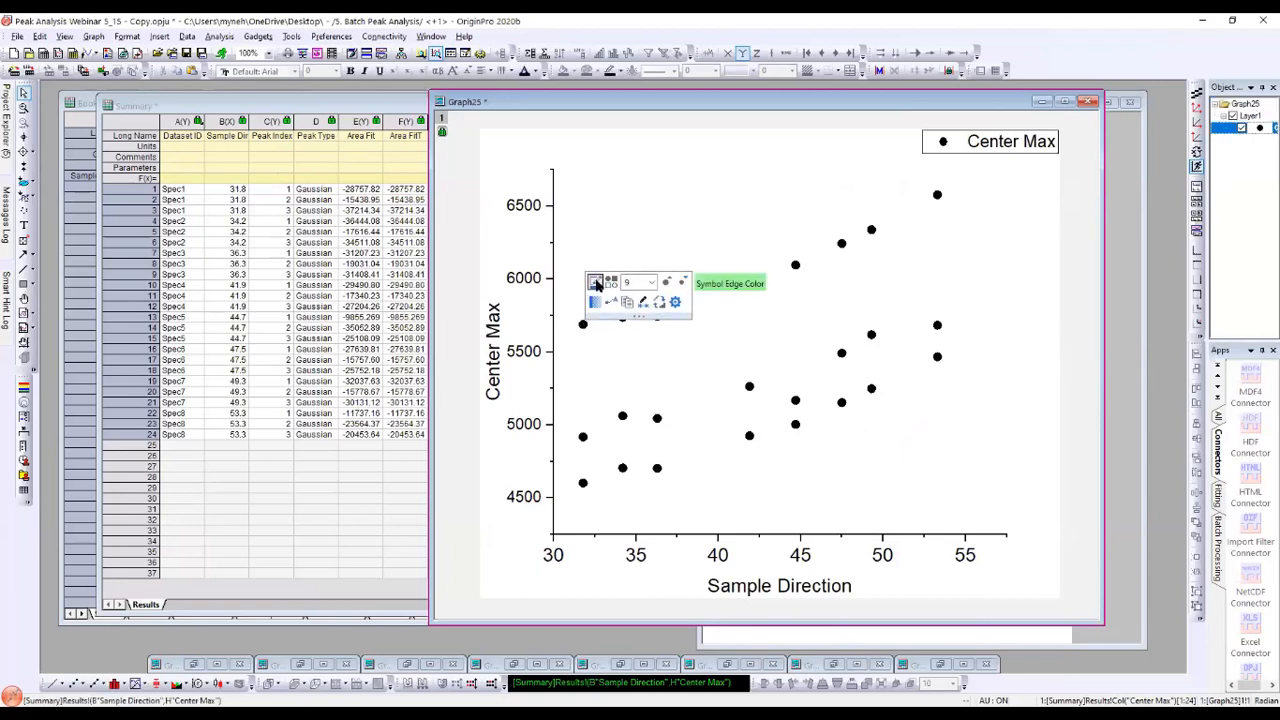
click(595, 284)
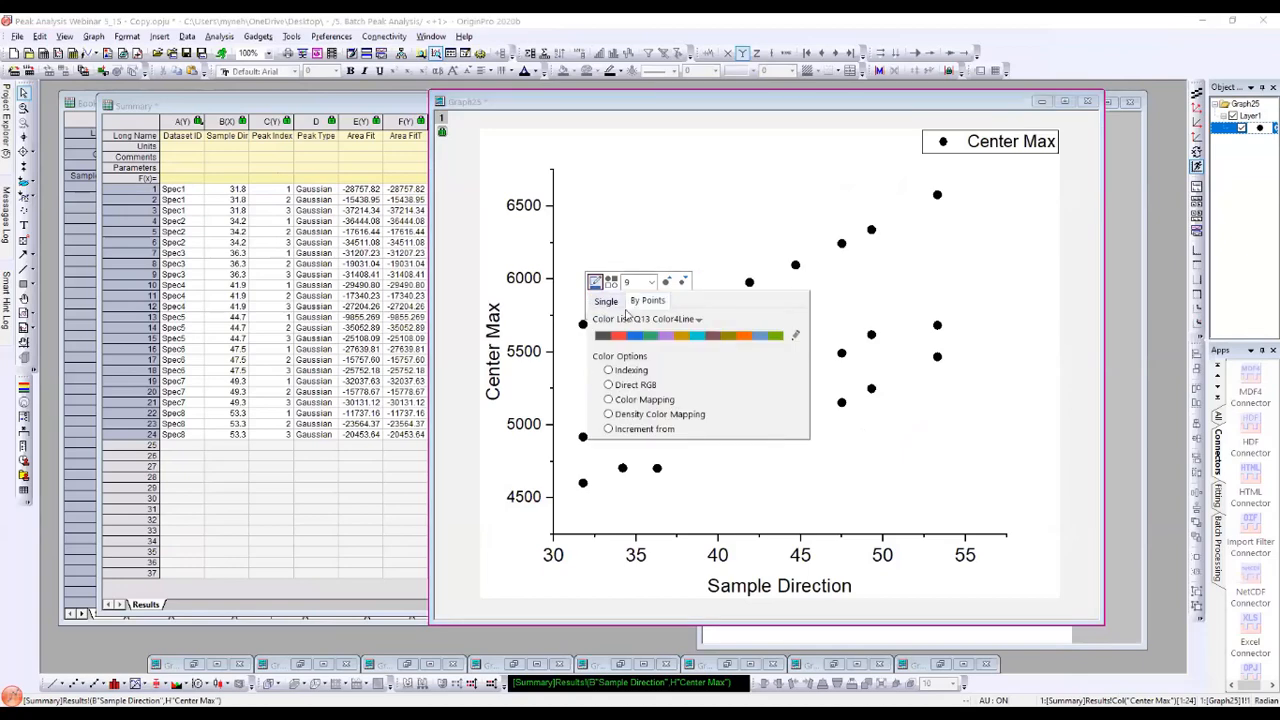
click(625, 370)
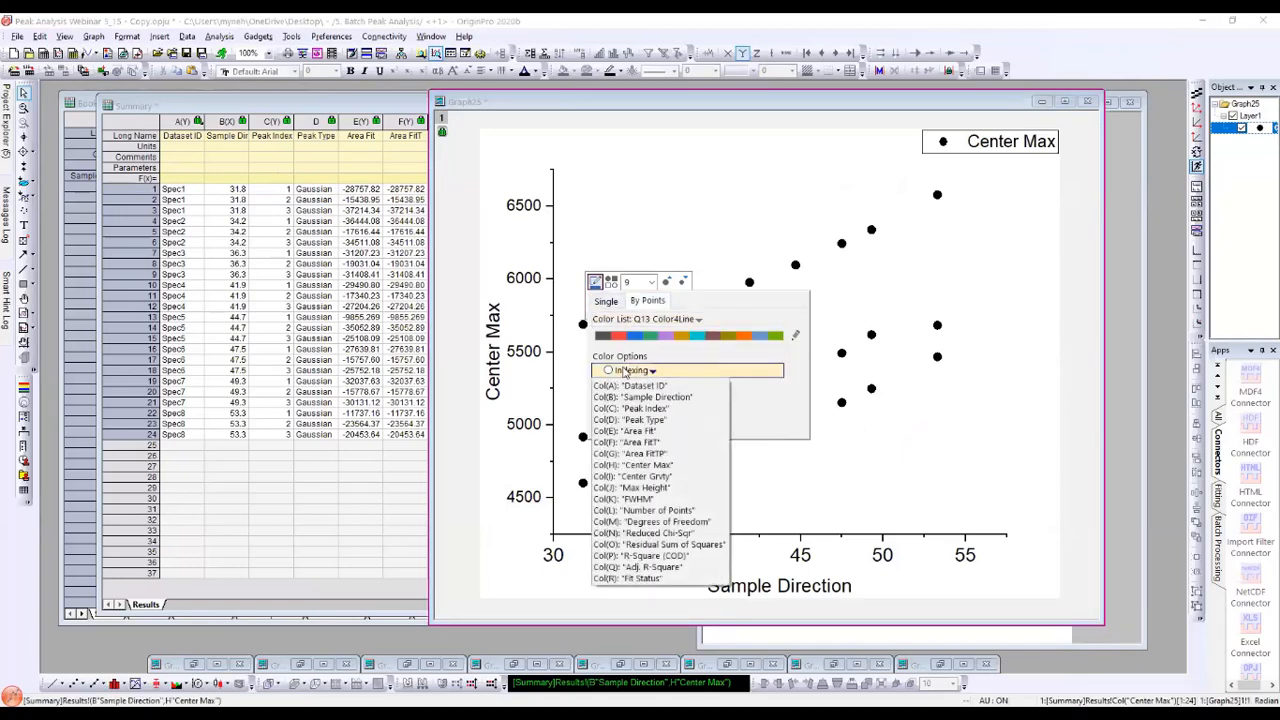
click(635, 409)
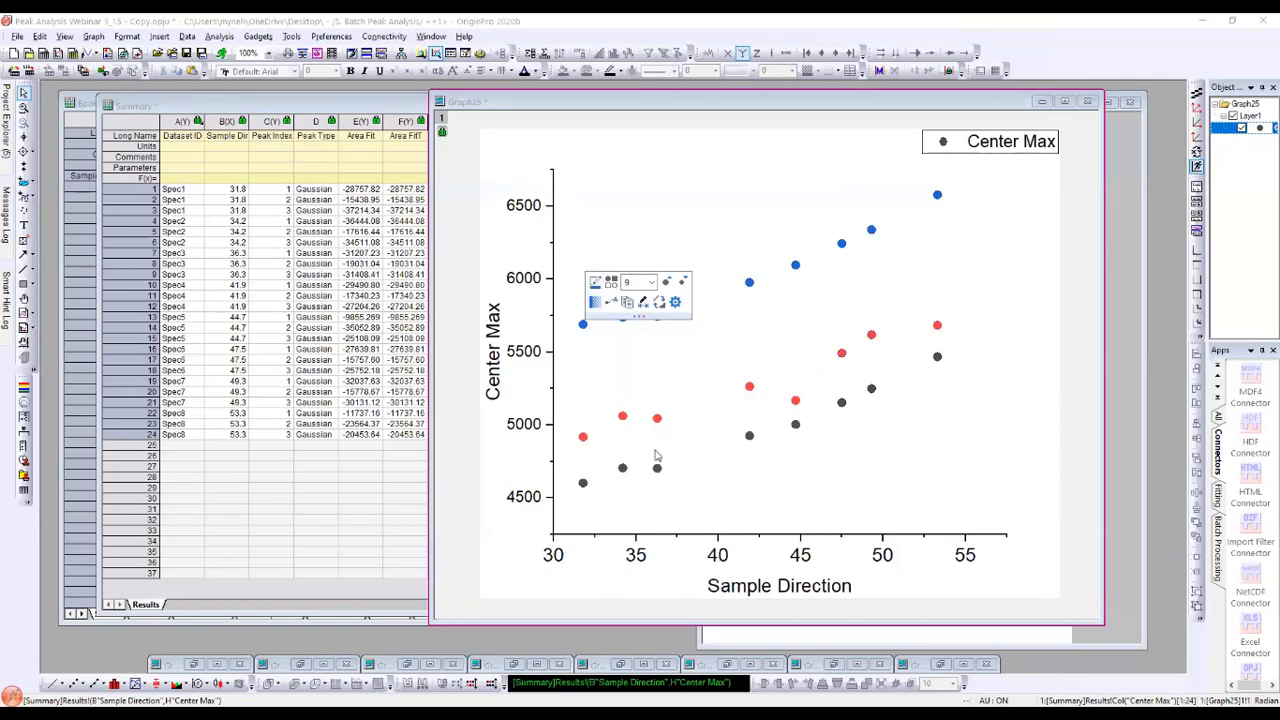
click(641, 457)
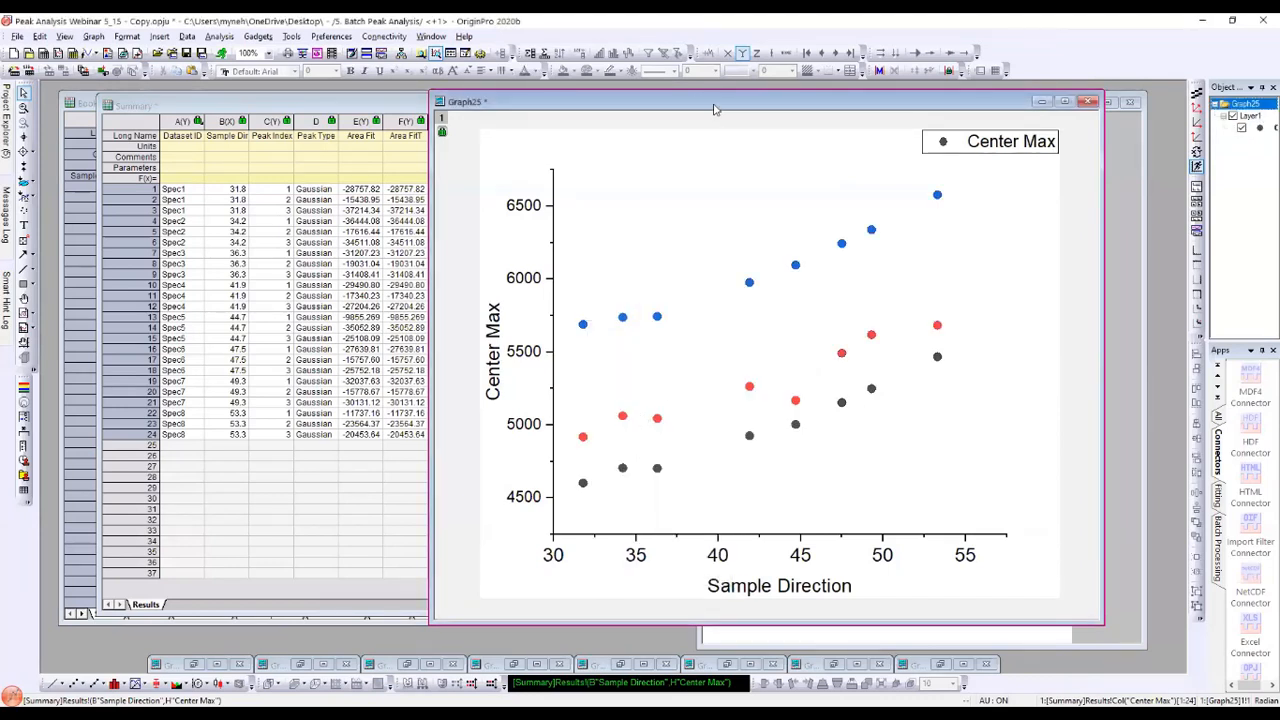
Step: Reconstruct the scatter plot's legend to list the peak indices, and move it slightly inward from the graph's upper edge
drag(709, 108, 345, 107)
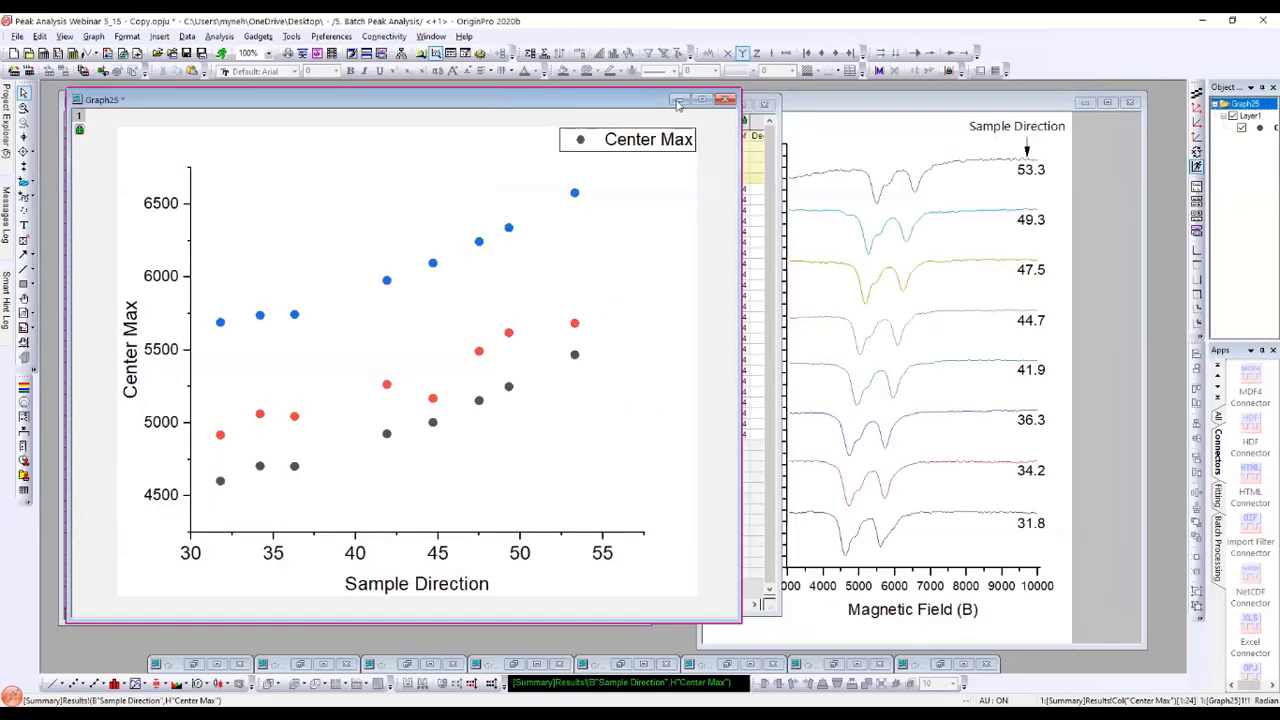
drag(646, 101, 690, 101)
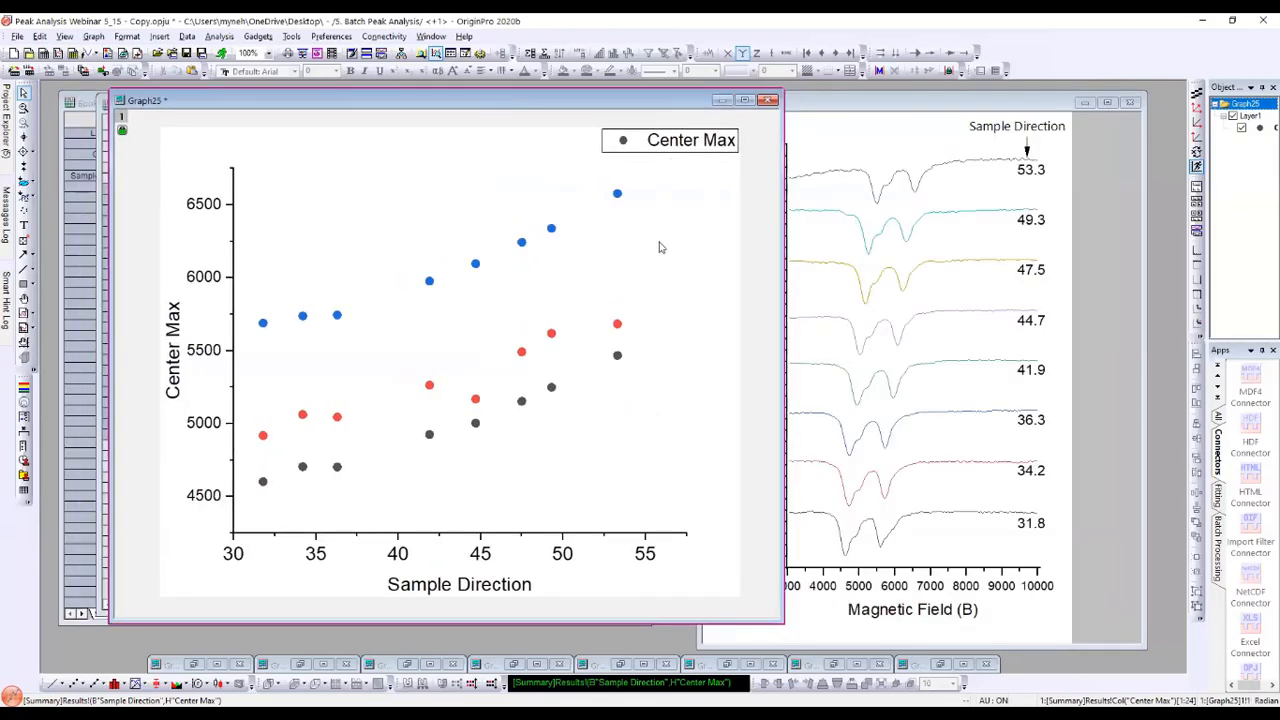
click(698, 142)
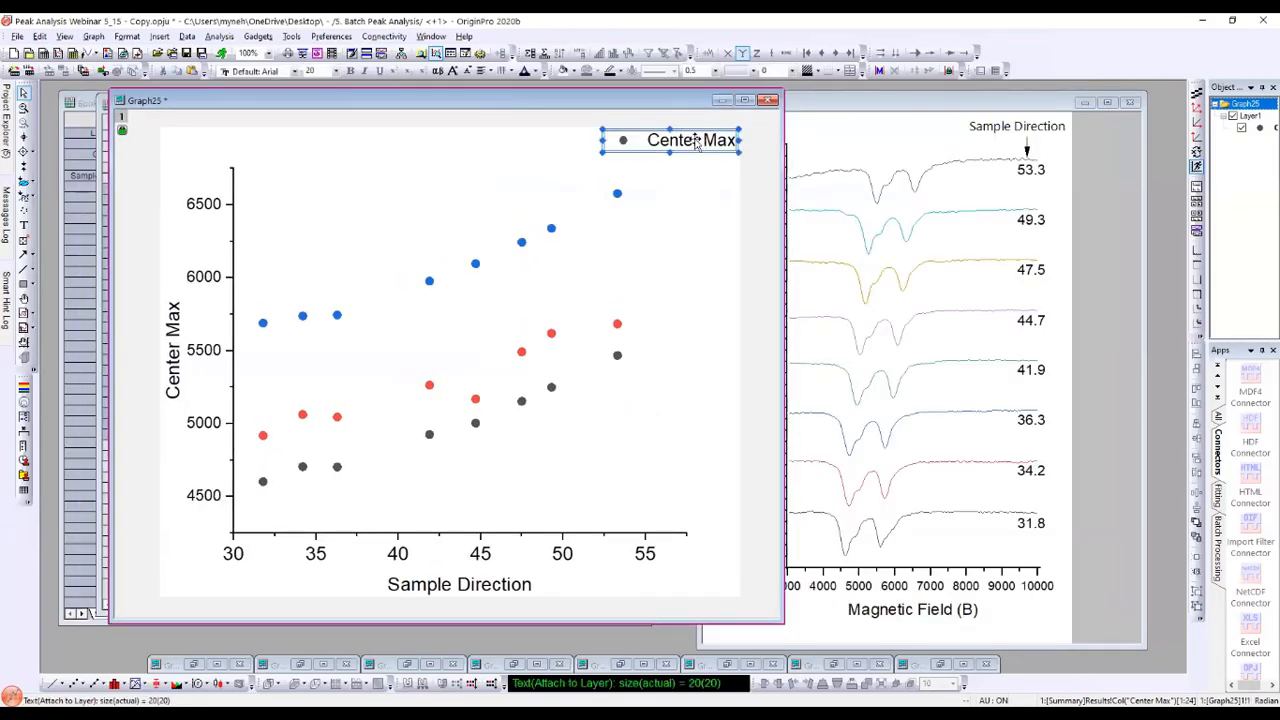
key(ctrl+l)
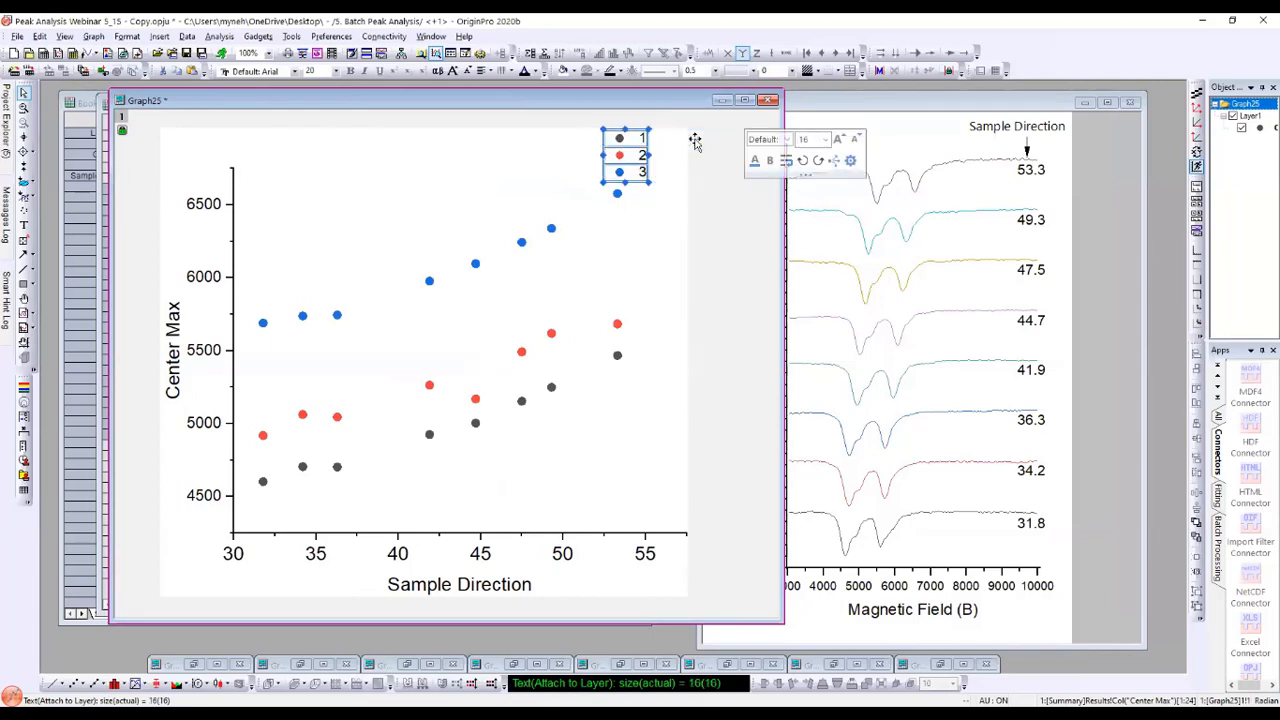
click(686, 270)
drag(640, 165, 663, 180)
drag(690, 104, 695, 105)
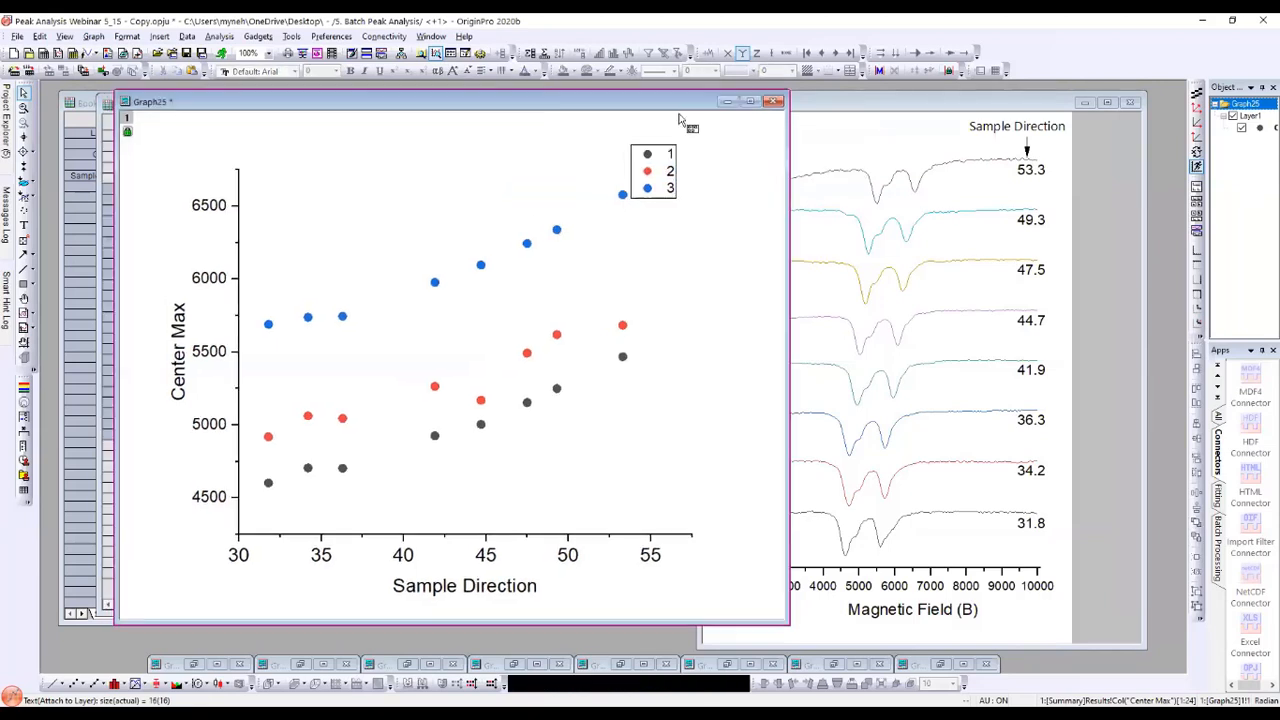
Step: Exchange the scatter plot's X and Y axes, and arrange its window beside the stacked spectra graph
click(1197, 152)
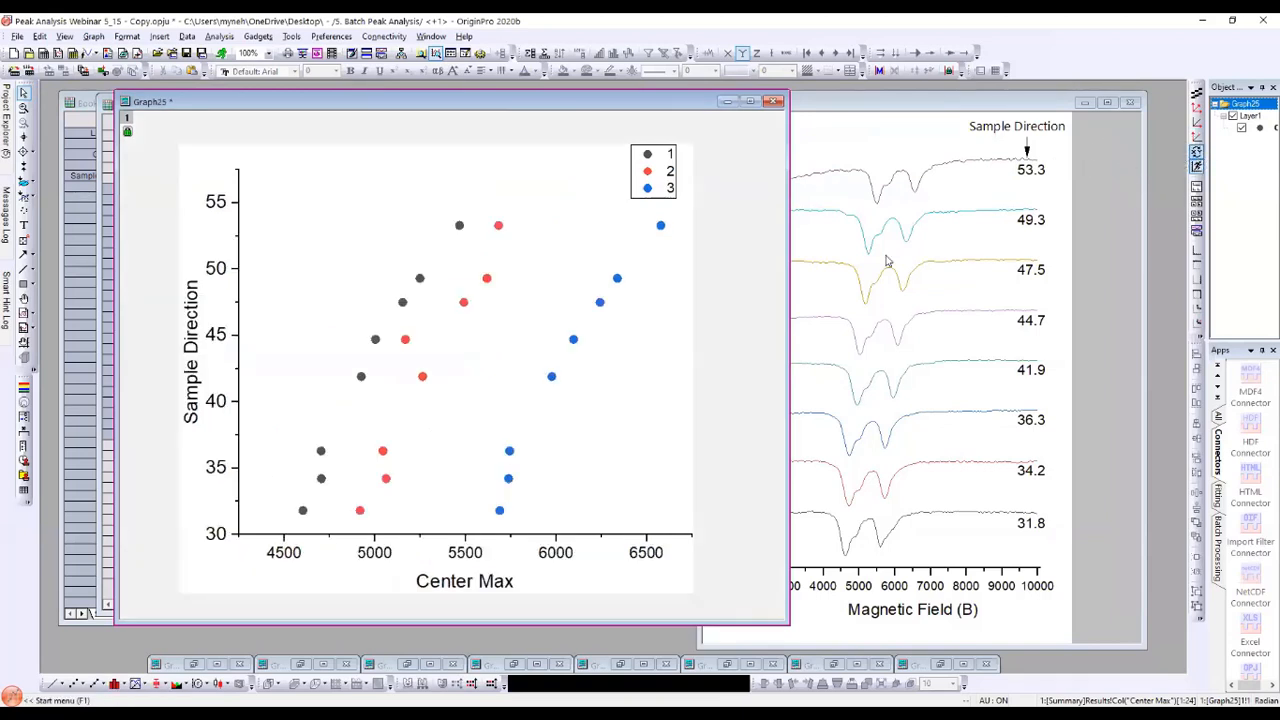
drag(603, 104, 577, 102)
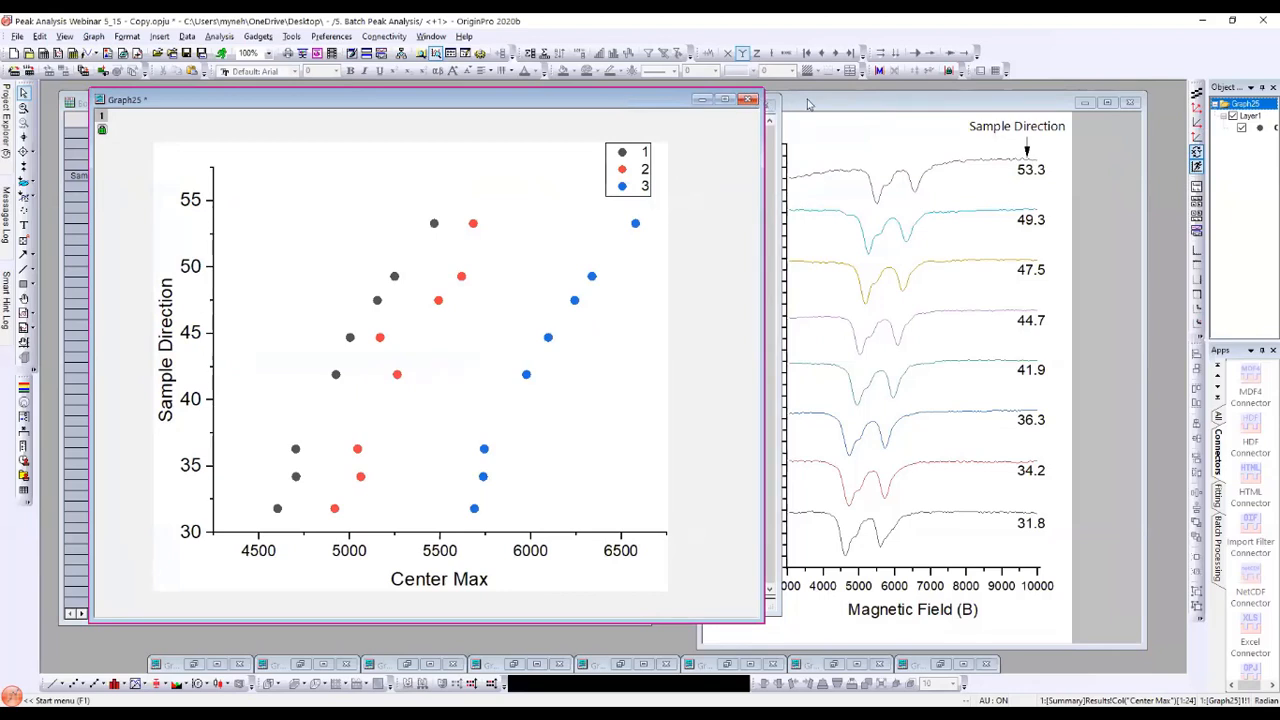
drag(809, 103, 817, 97)
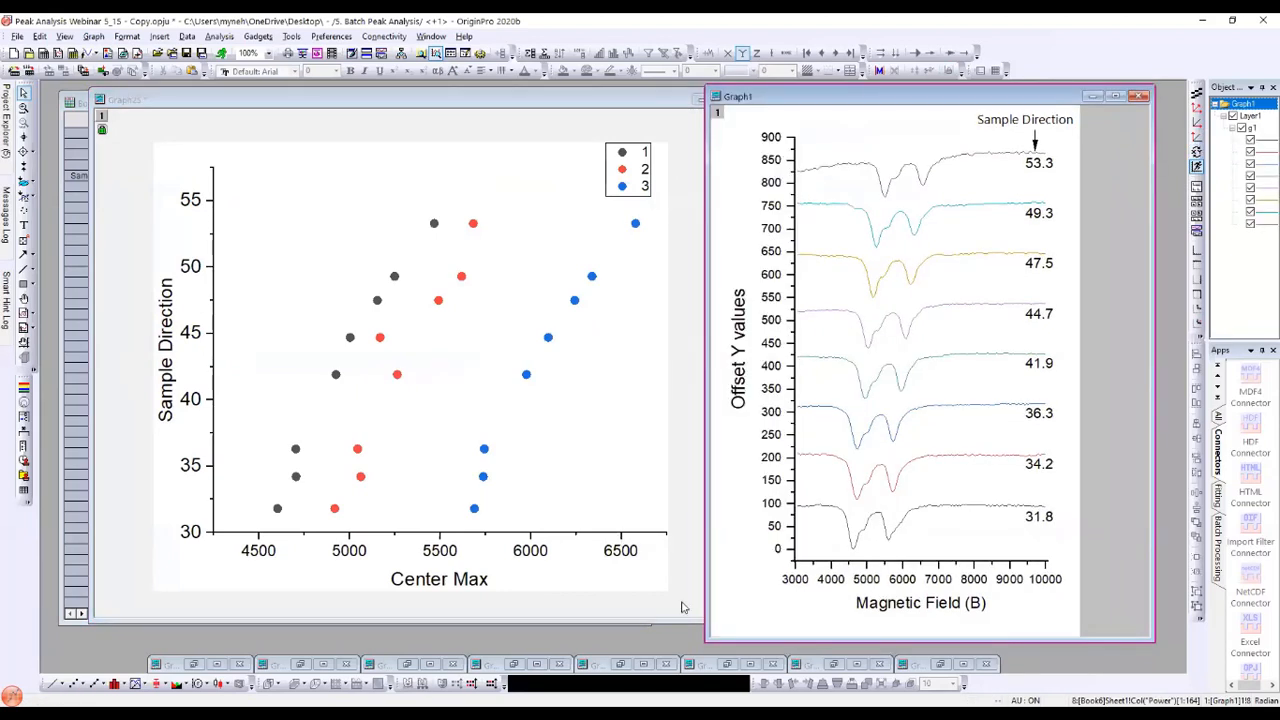
drag(702, 621, 684, 585)
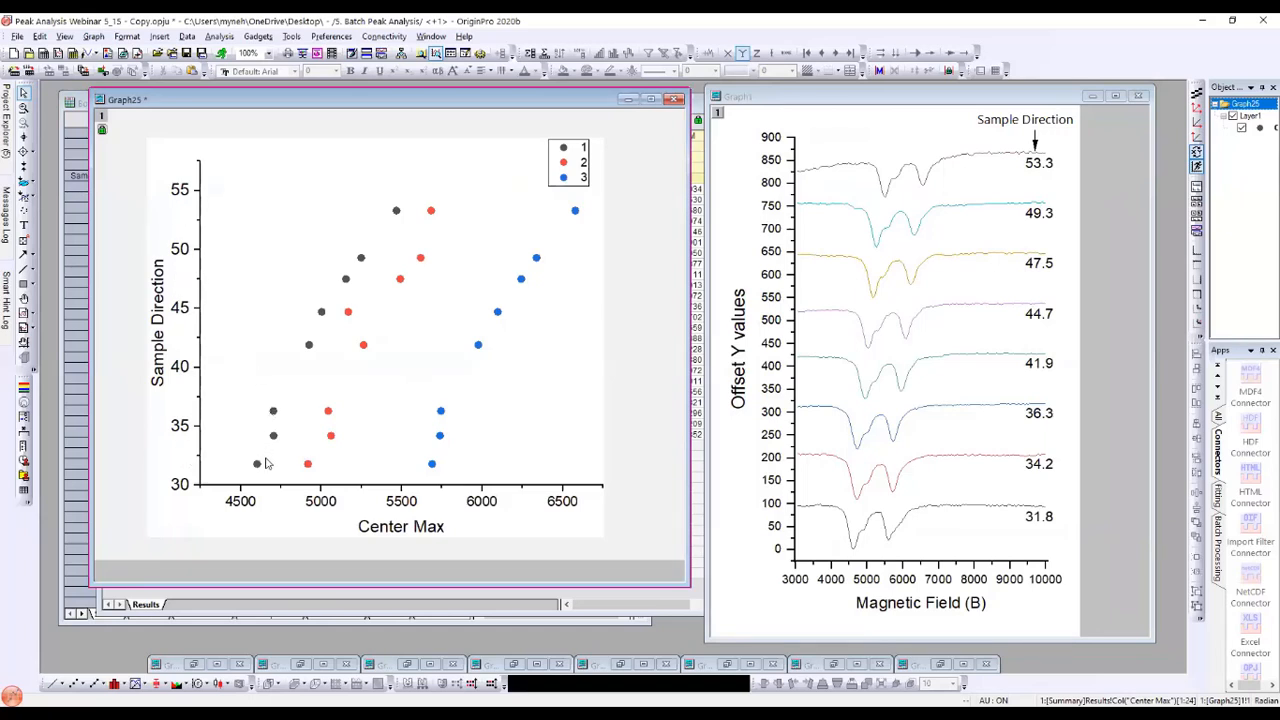
Step: Compare the peak centers with the stacked spectra, resizing the scatter graph and moving the spectra graph closer to it
mouse_move(256, 461)
drag(689, 275, 667, 276)
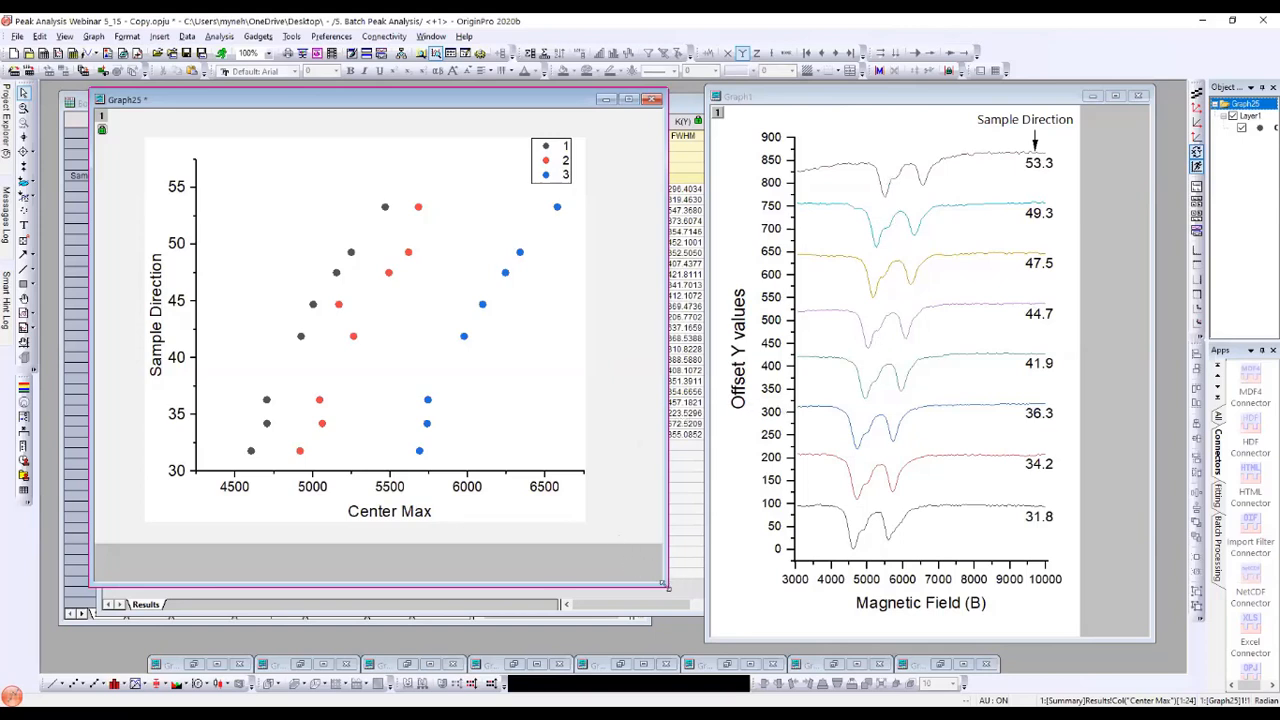
drag(663, 584, 701, 598)
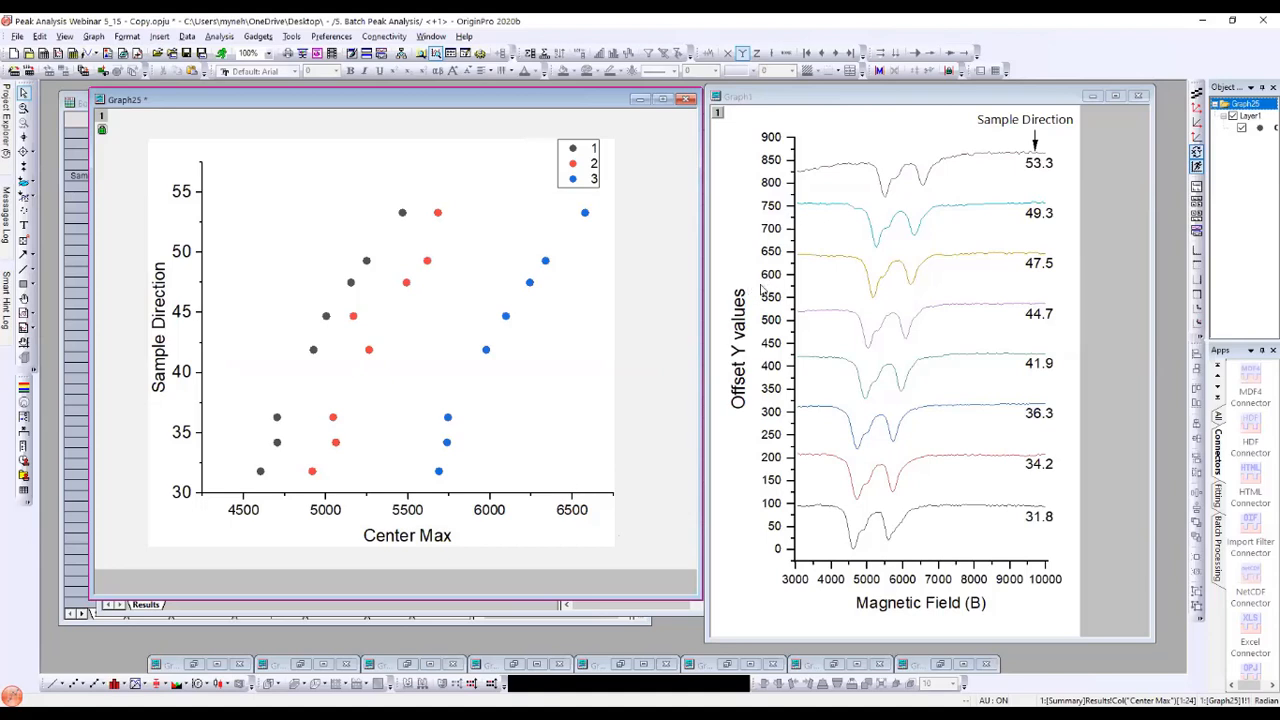
drag(810, 103, 726, 96)
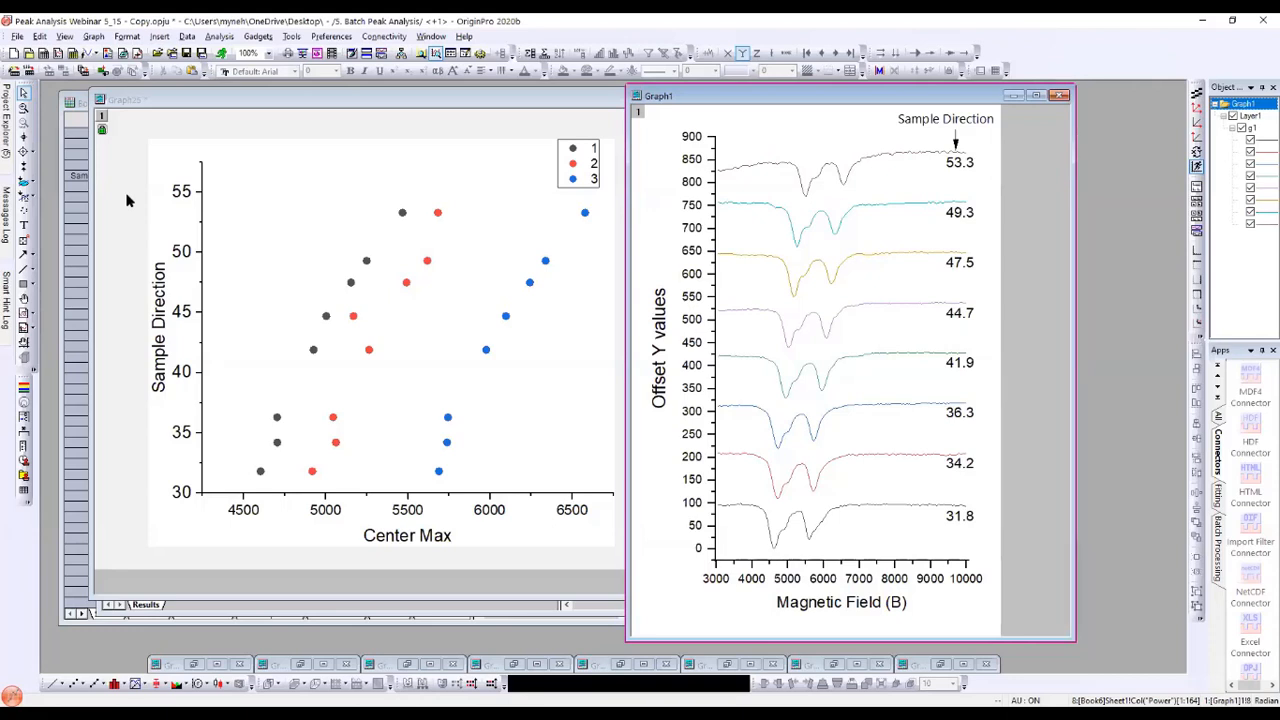
click(503, 357)
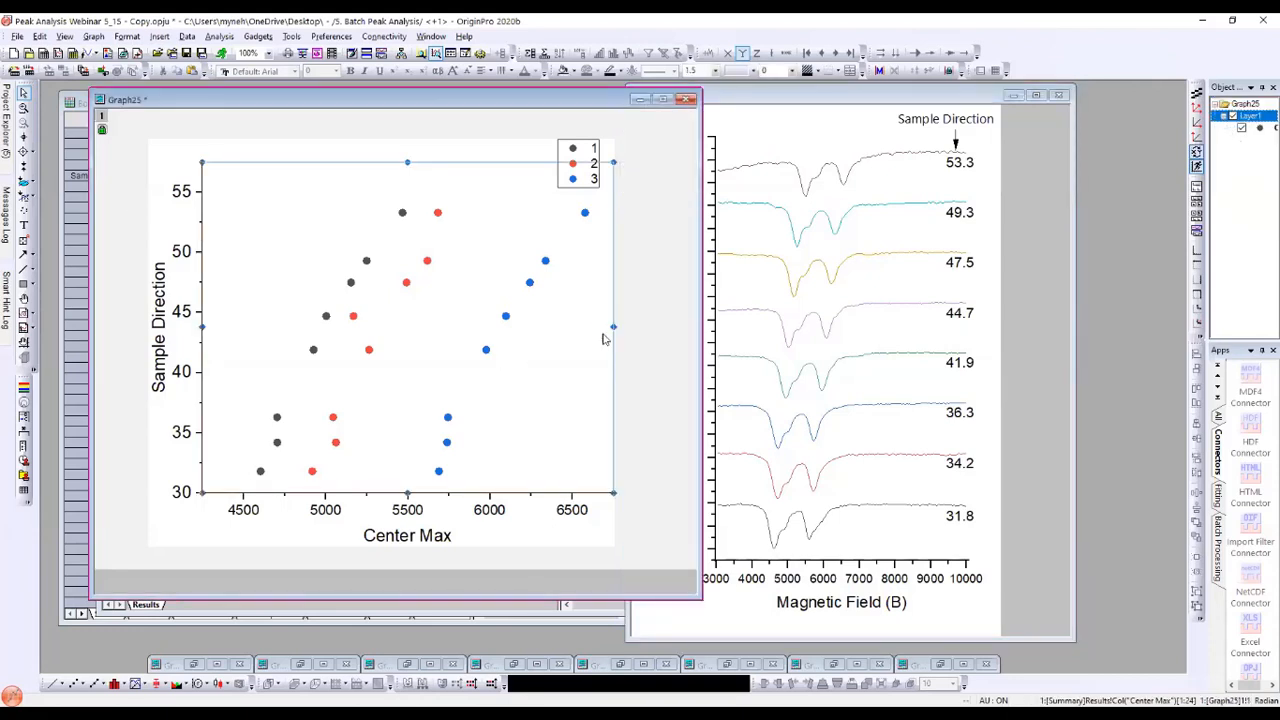